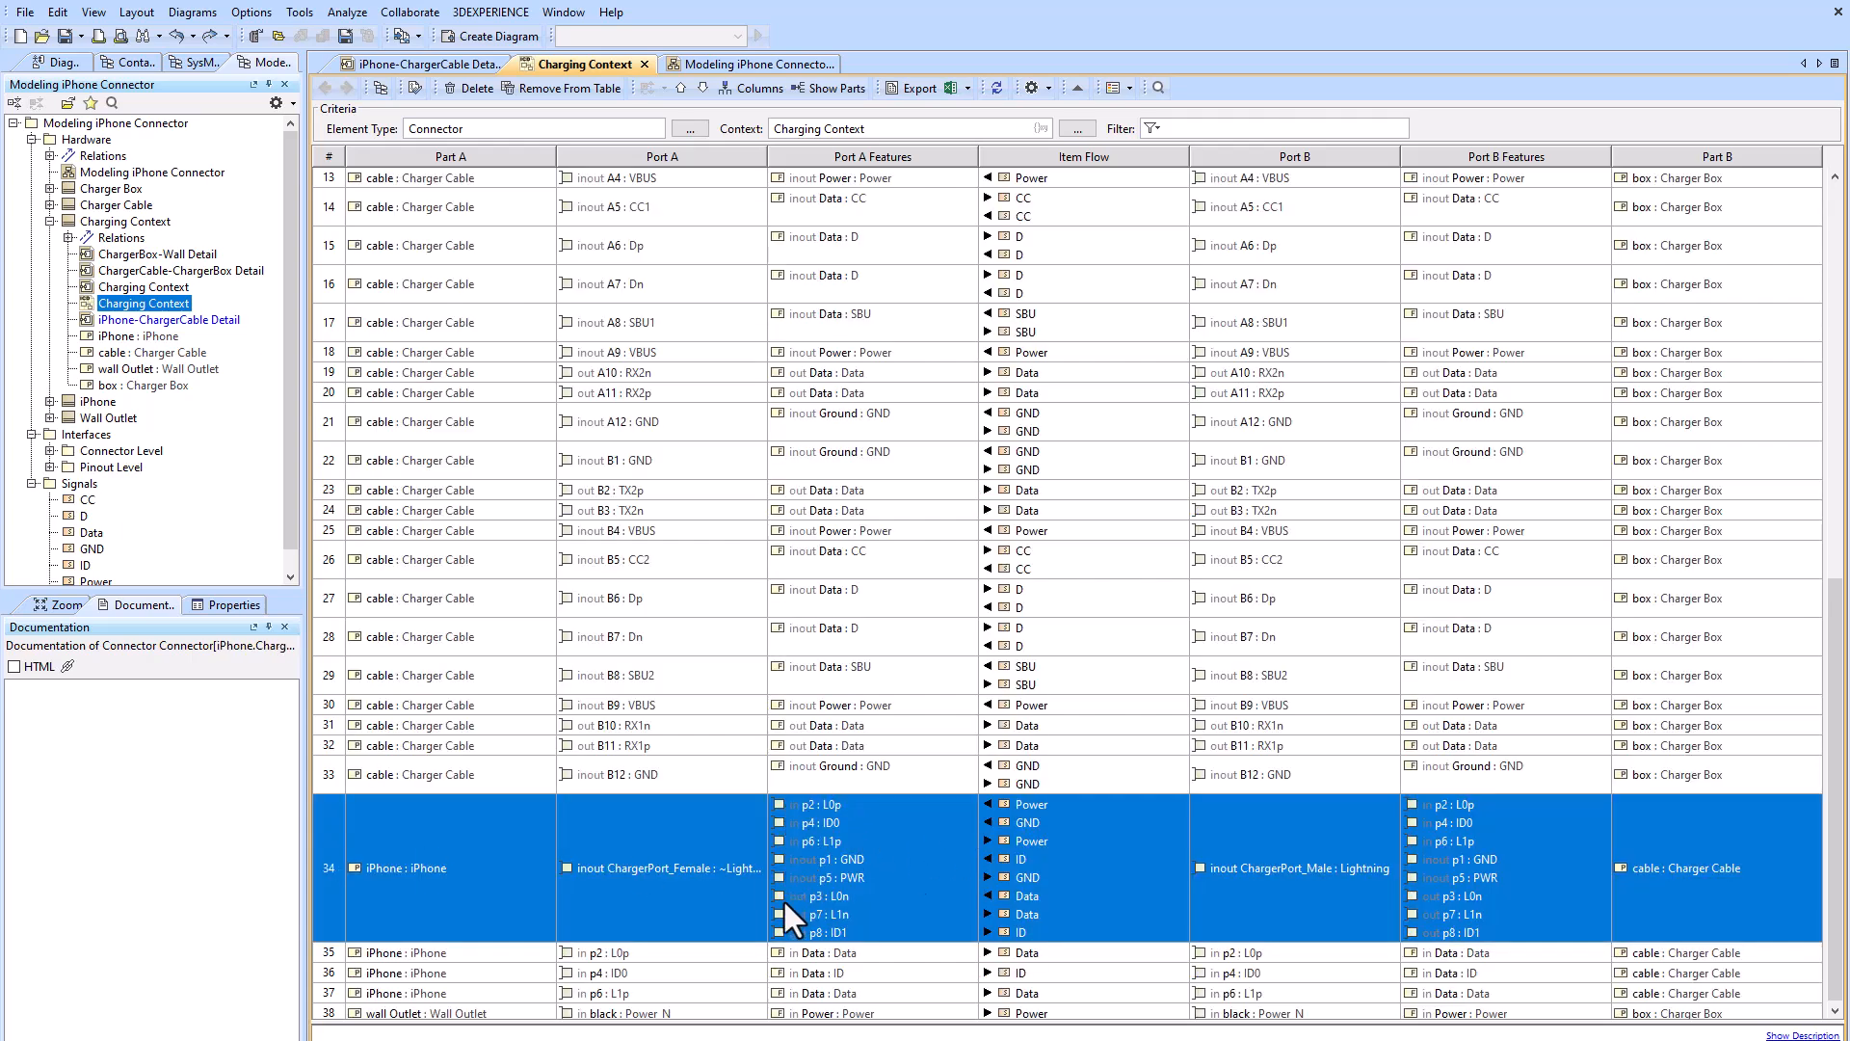
Step: Close the open Charging Context table and create a new Whitebox ICD Table under the Charging Context block
left_click(344, 746)
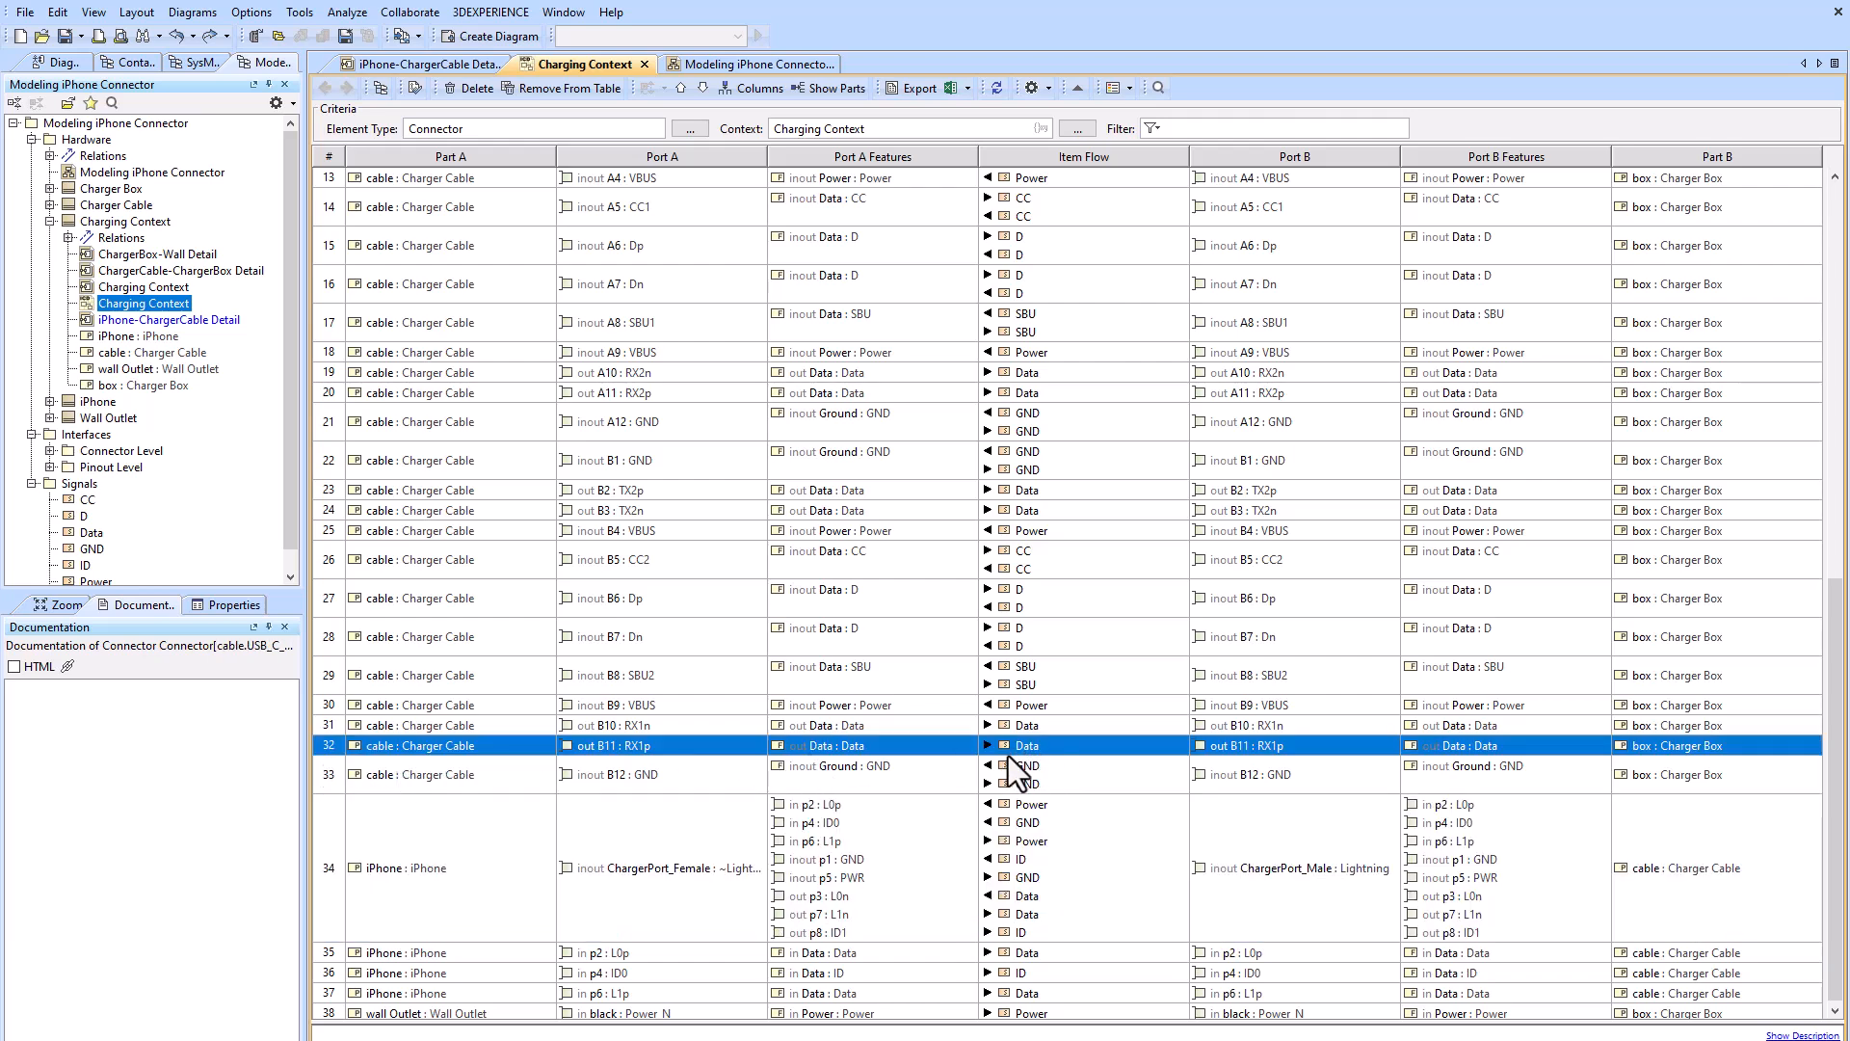
left_click(644, 63)
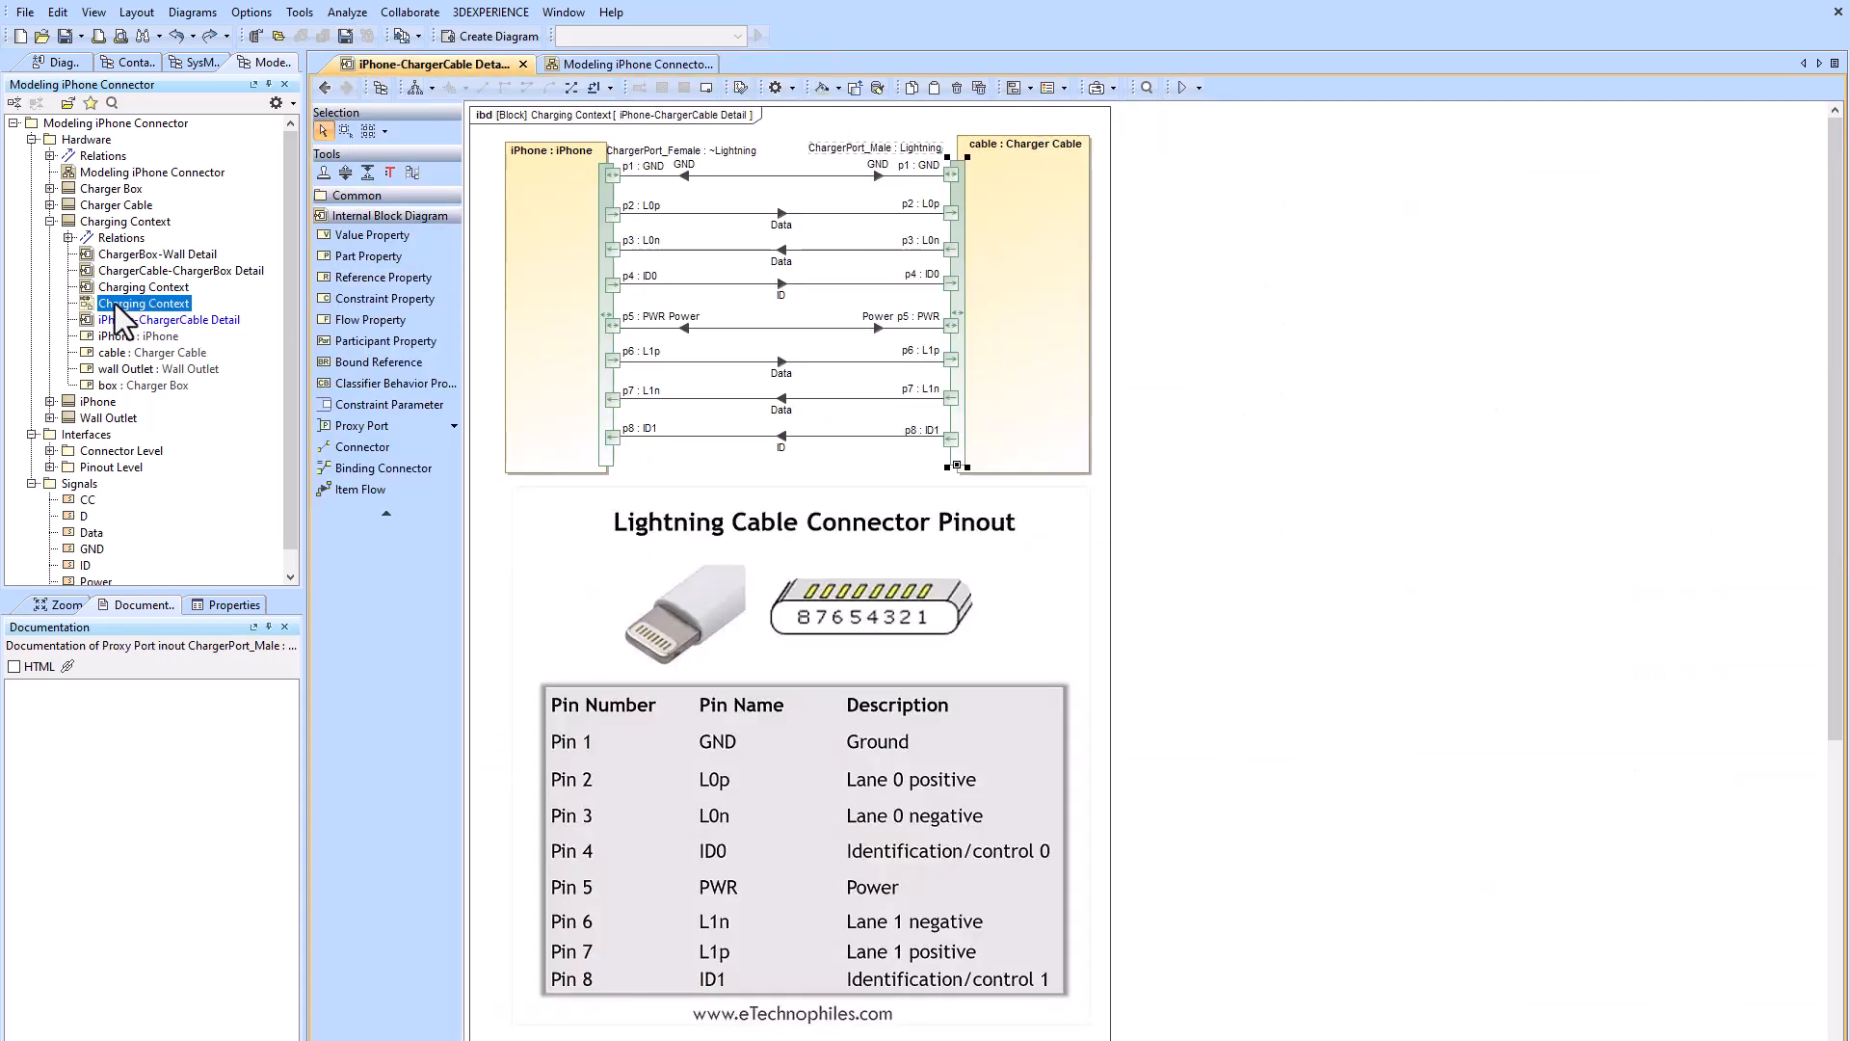
right_click(112, 221)
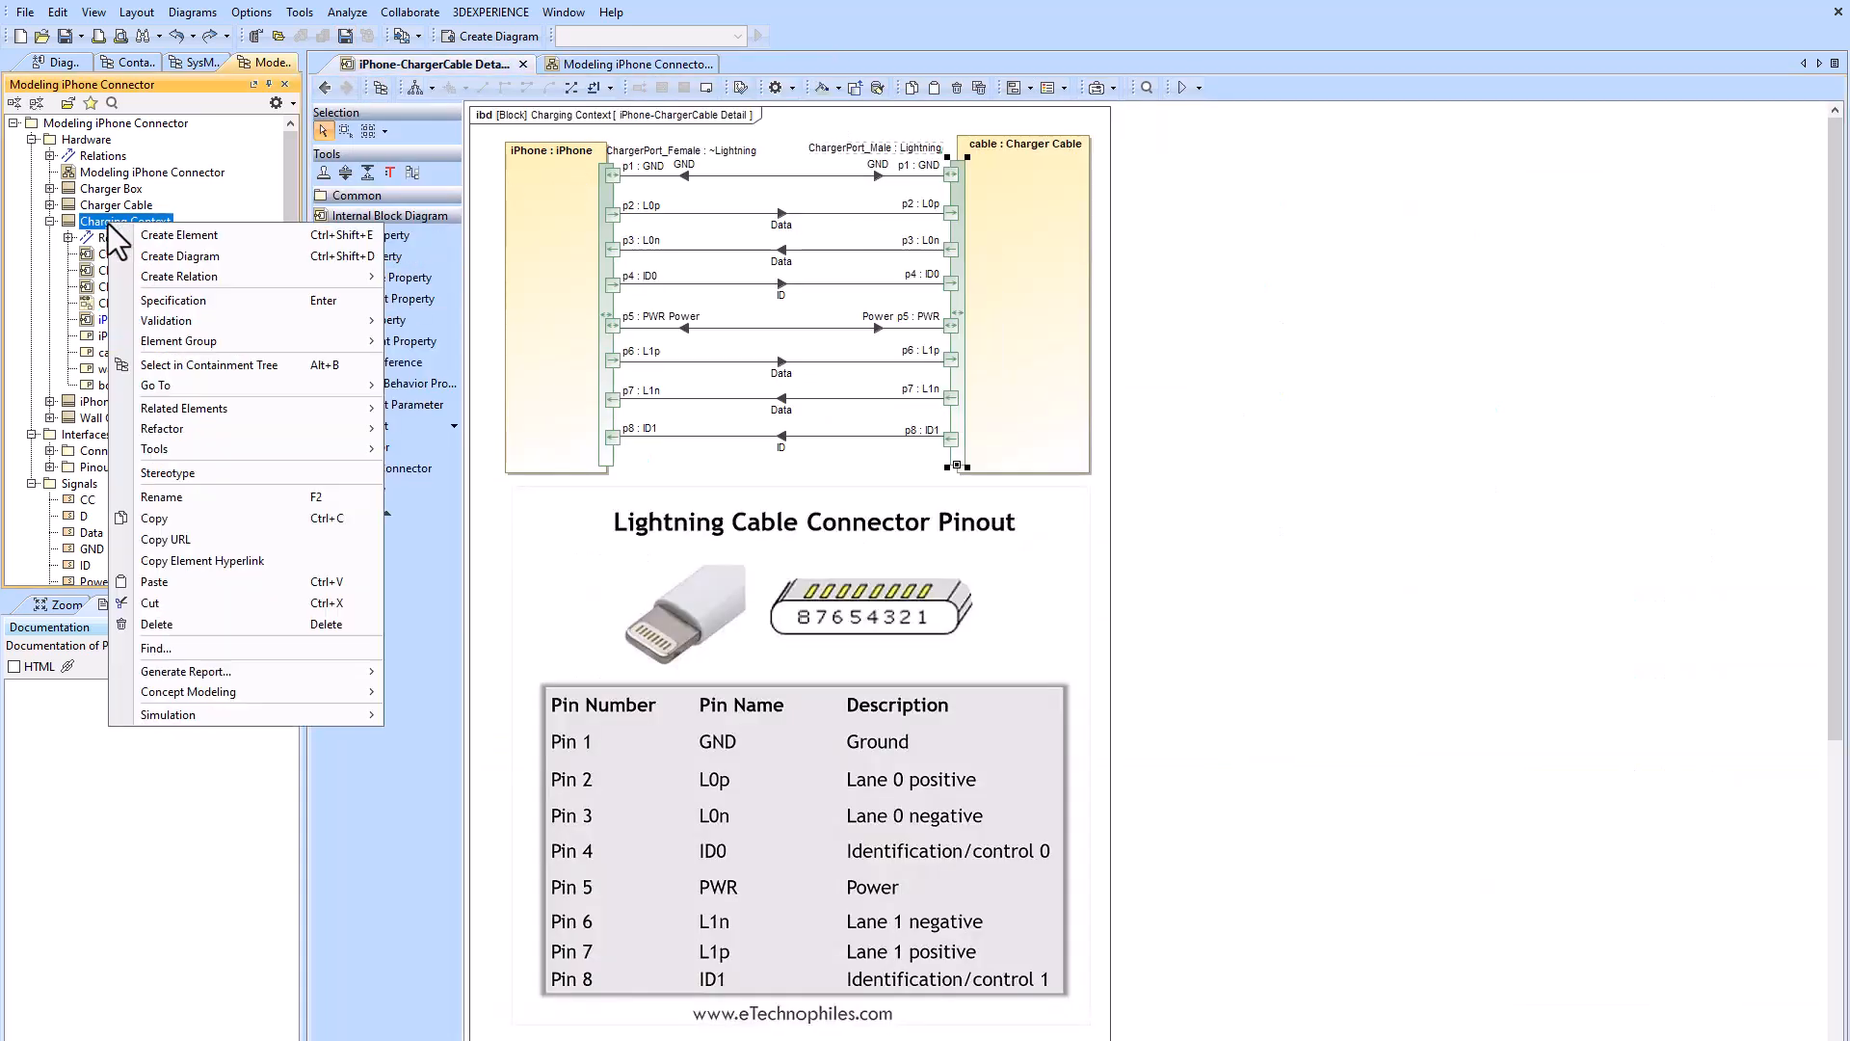
left_click(212, 262)
type("whit")
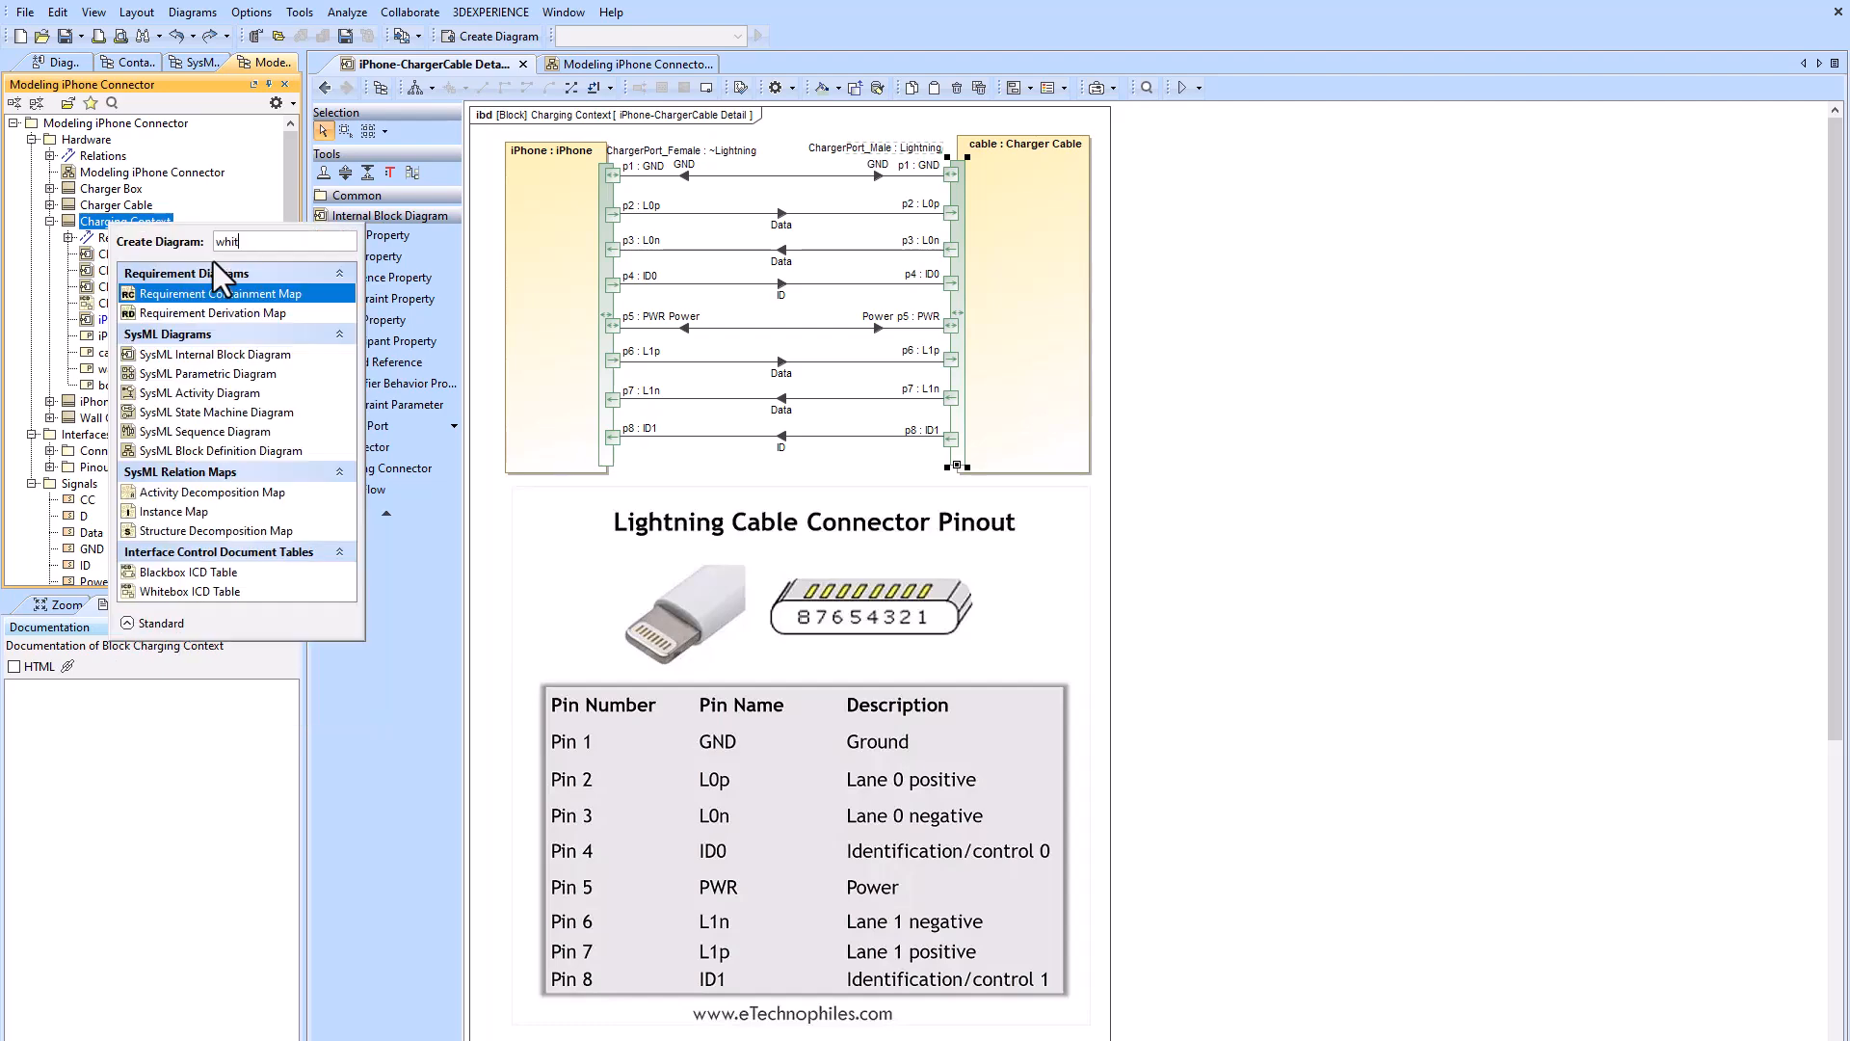
type("e")
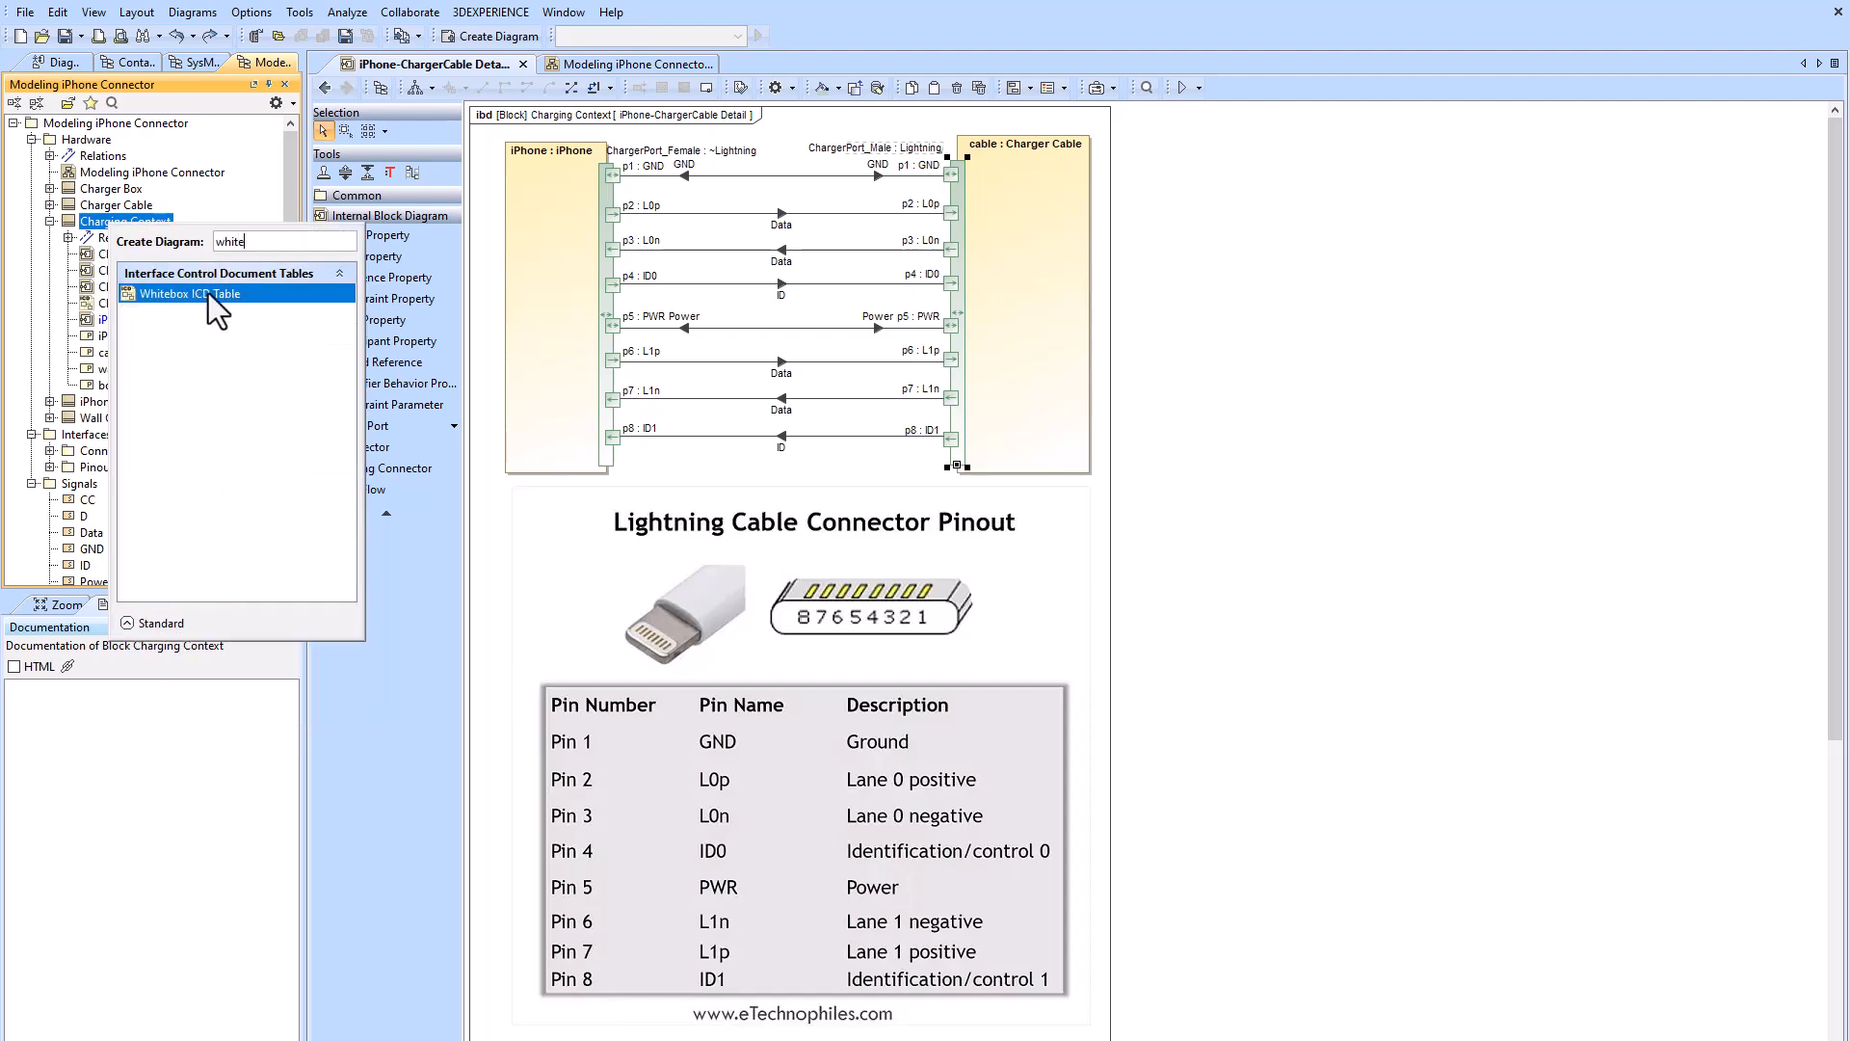
left_click(209, 293)
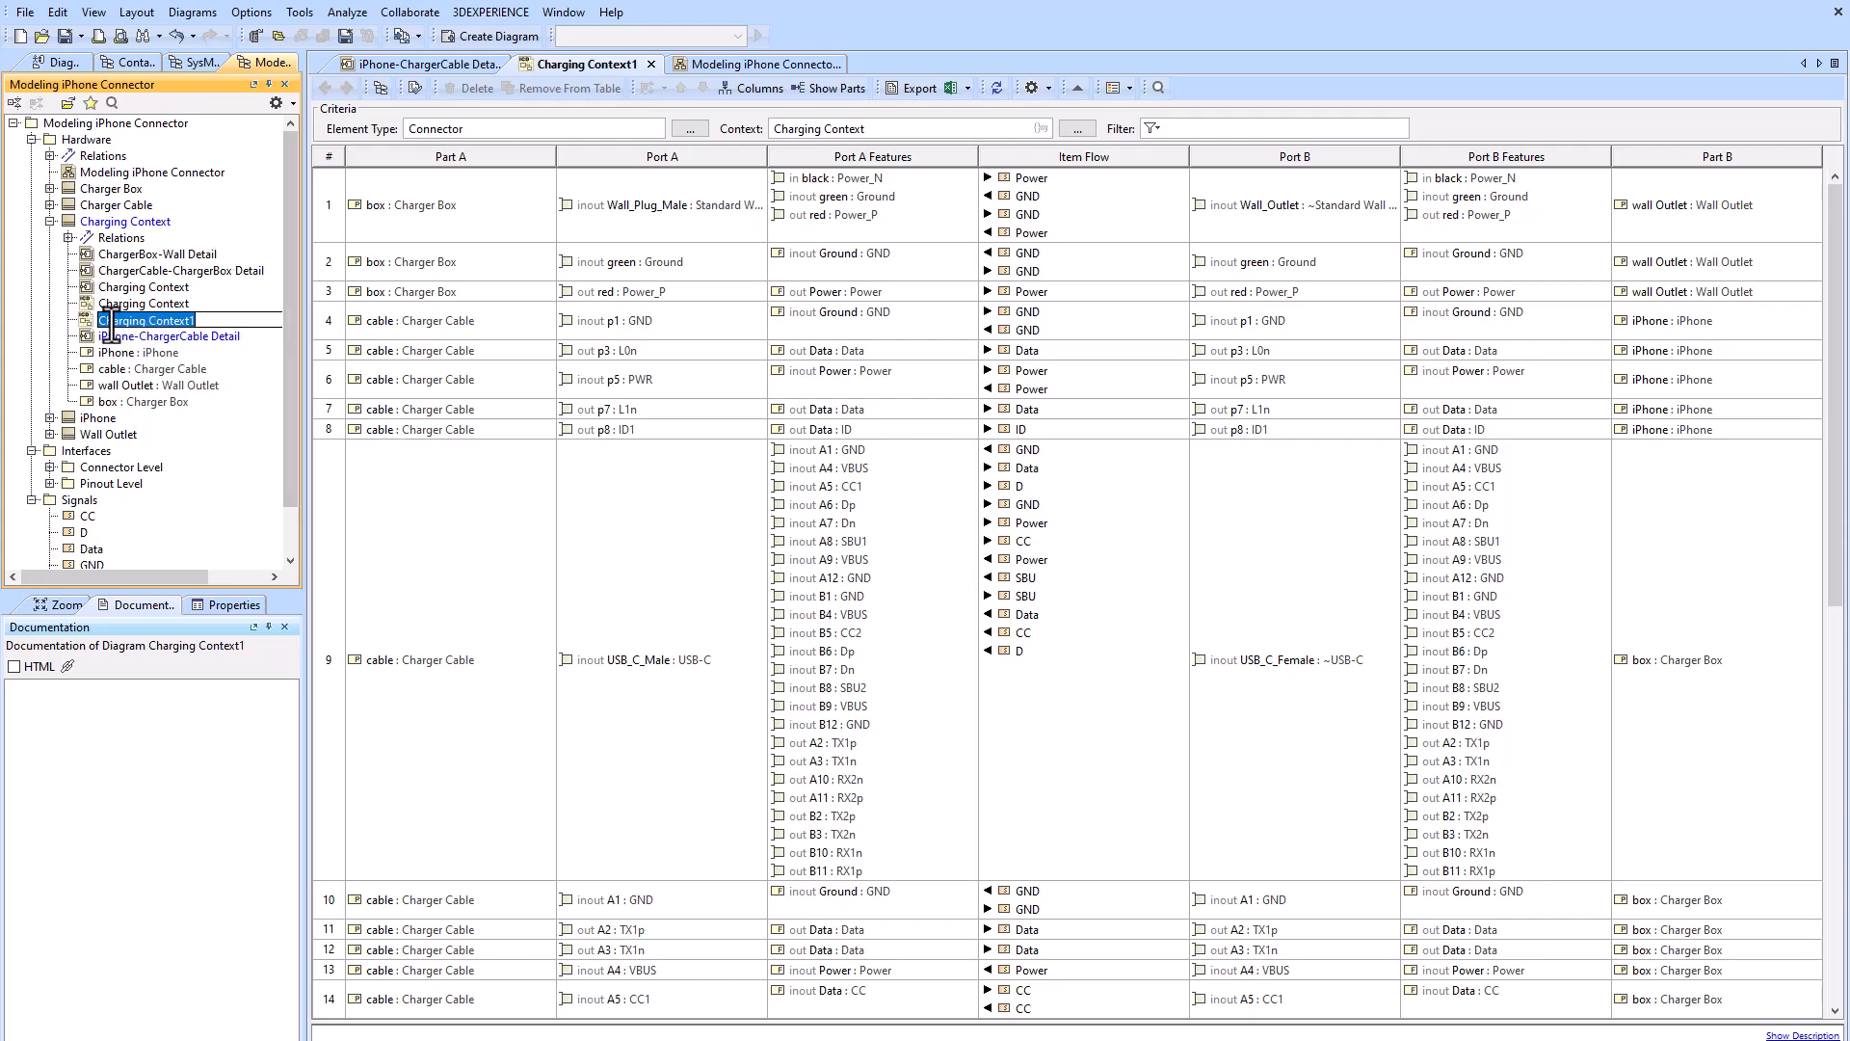
Step: Delete the newly created duplicate Whitebox ICD Table from the Charging Context block
left_click(83, 321)
key("Delete")
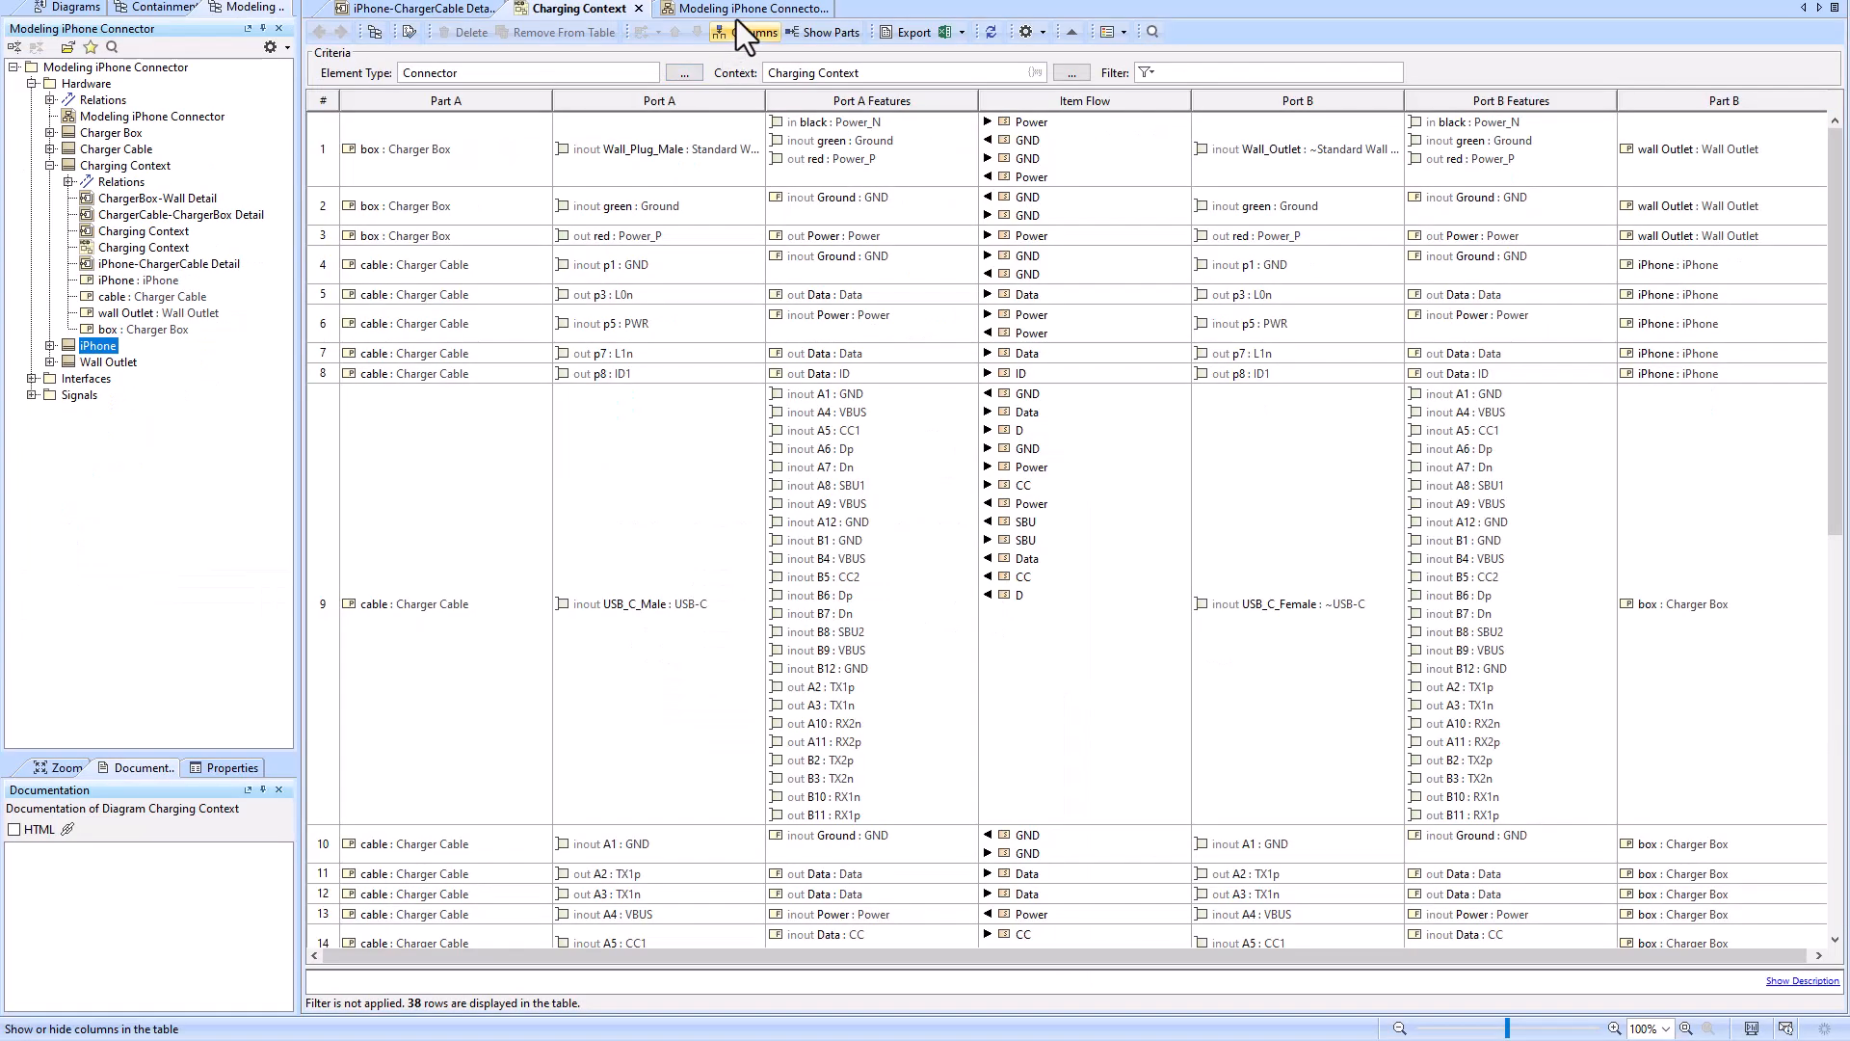
Step: Add a block named Extension Cord to the Modeling iPhone Connector diagram, beyond the end of the Charging Context block
left_click(742, 9)
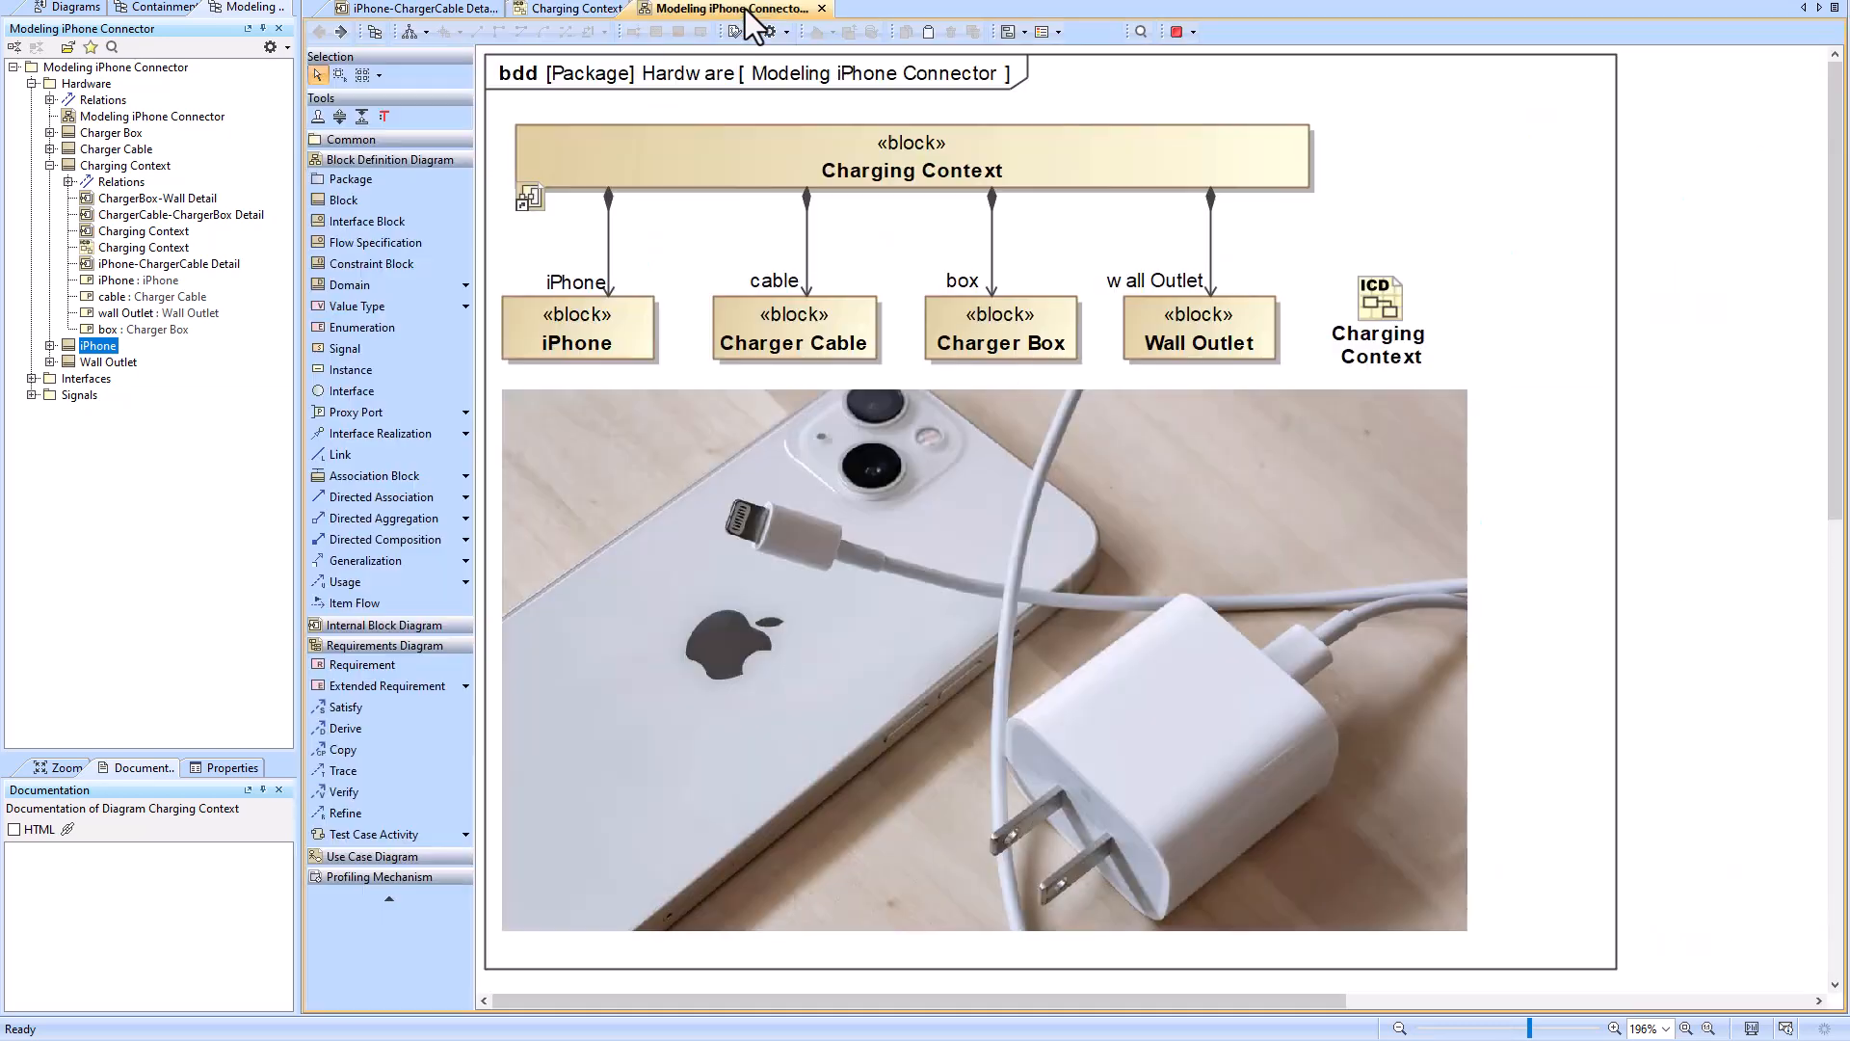
left_click(364, 200)
left_click(1470, 210)
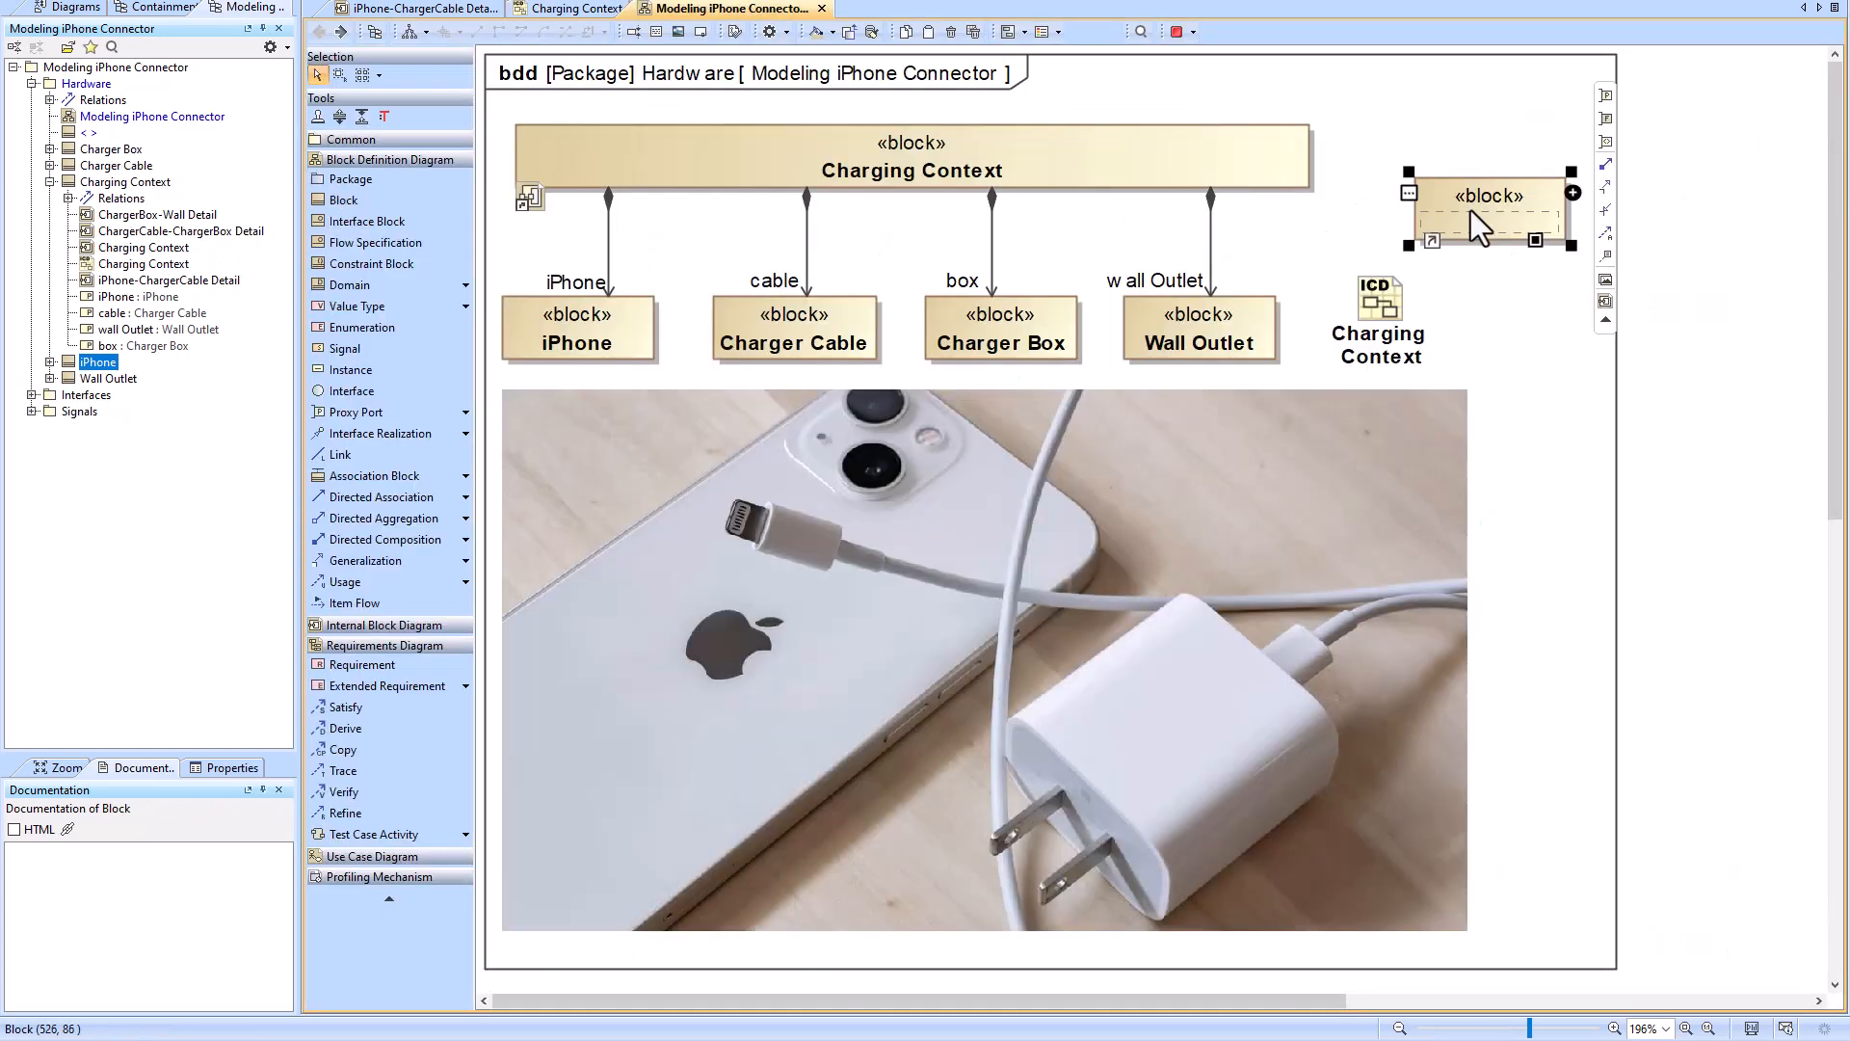
type("Extension Cord")
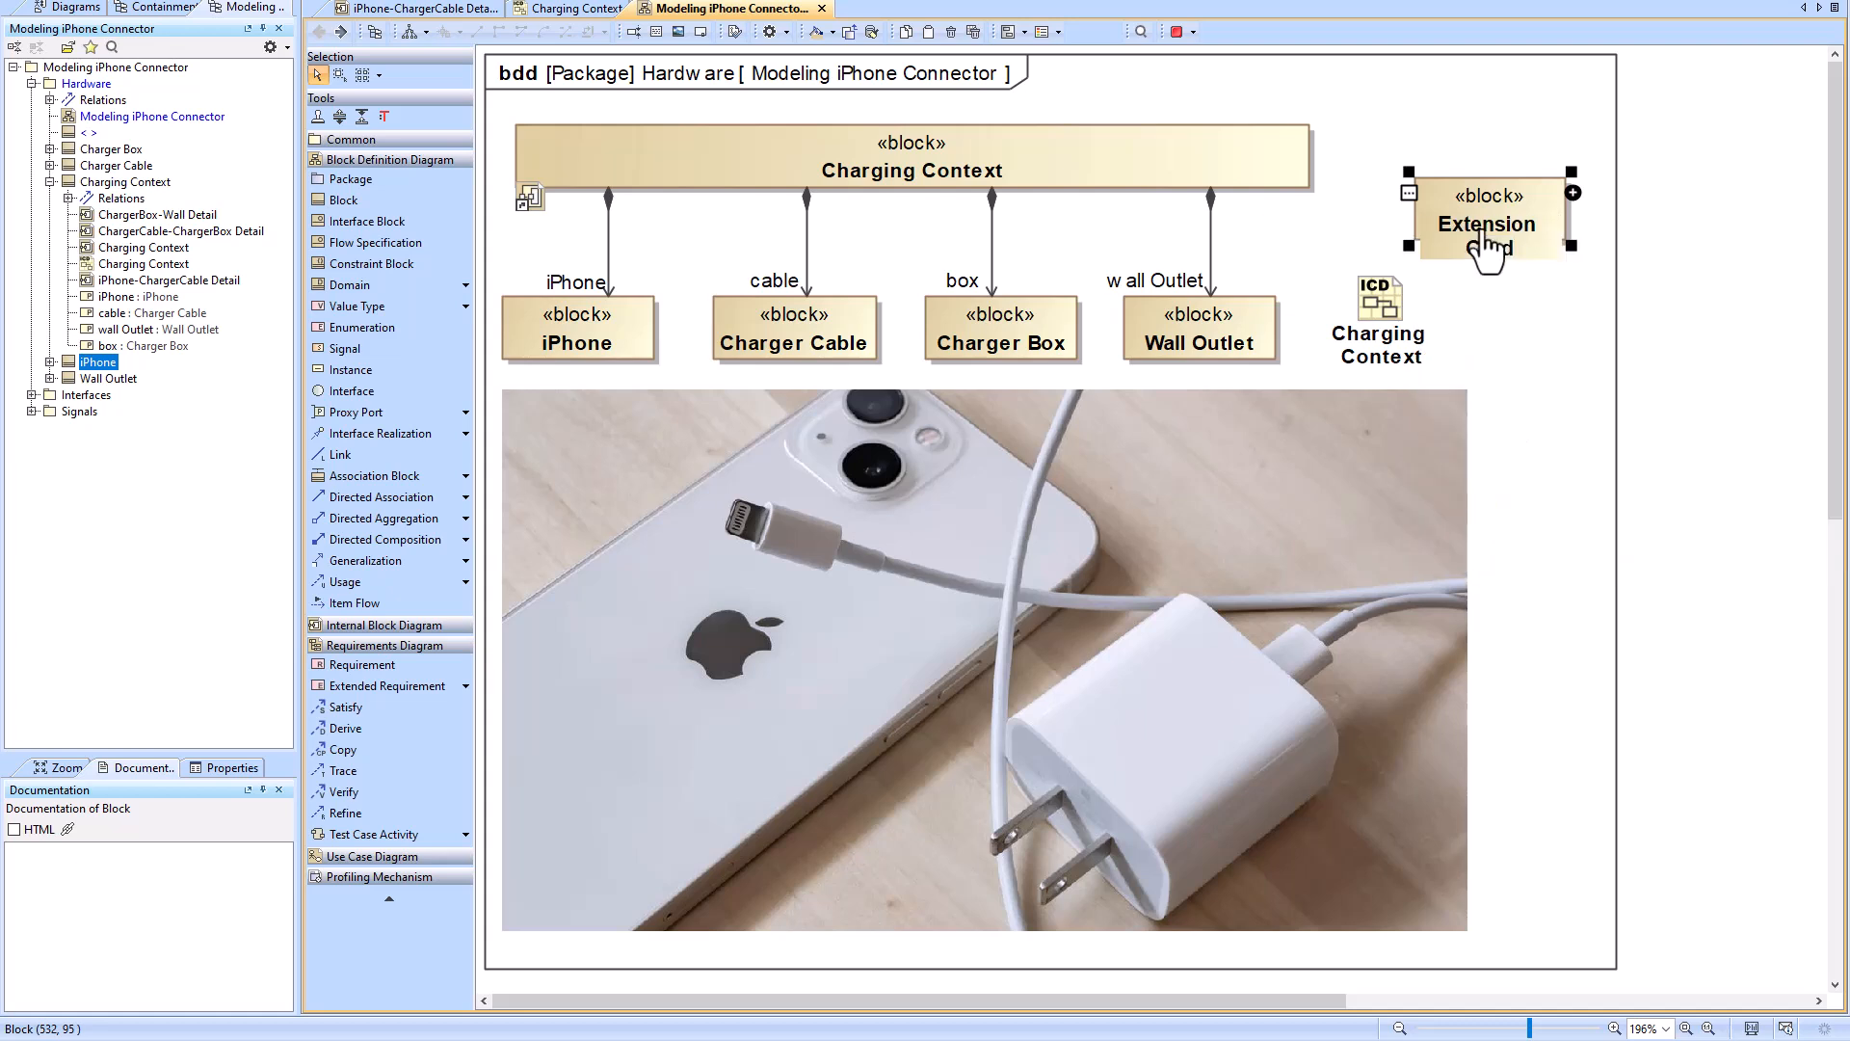
left_click(1471, 162)
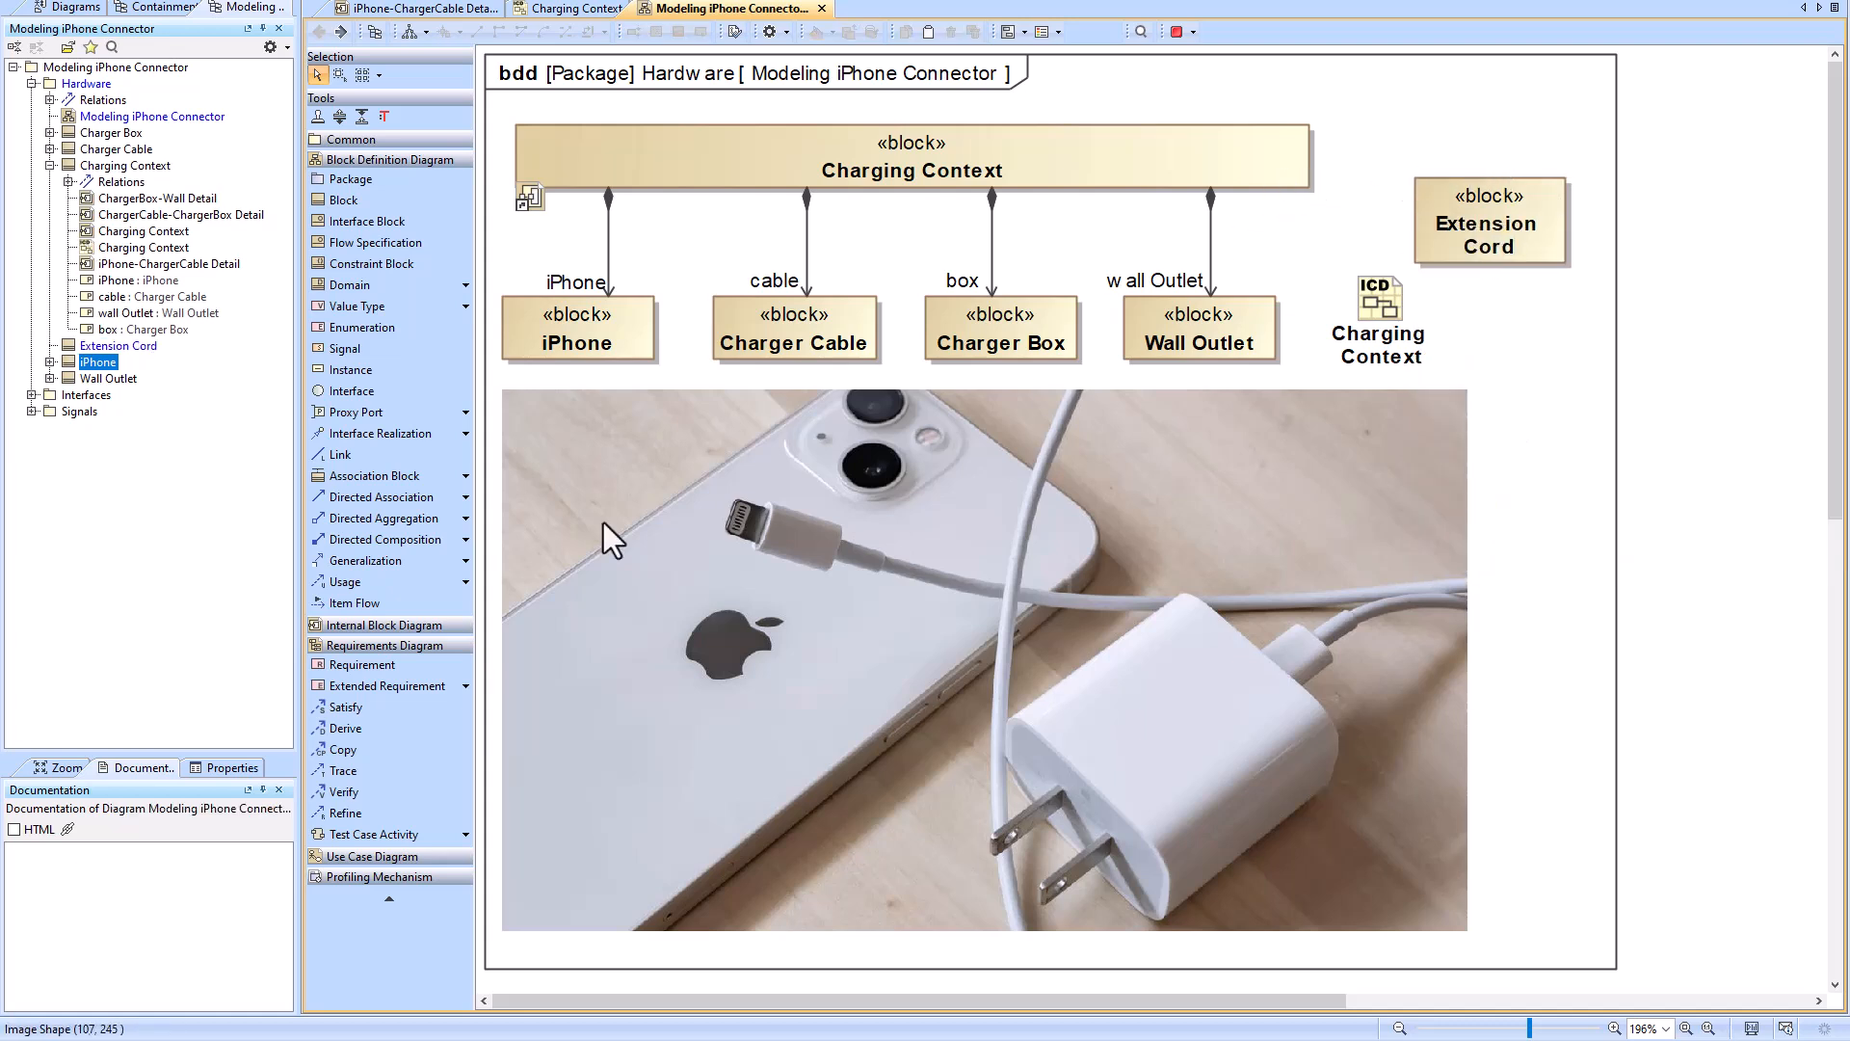
Step: Connect the Charging Context block to the Extension Cord block with a Directed Aggregation
left_click(383, 518)
left_click(1296, 156)
left_click(1466, 200)
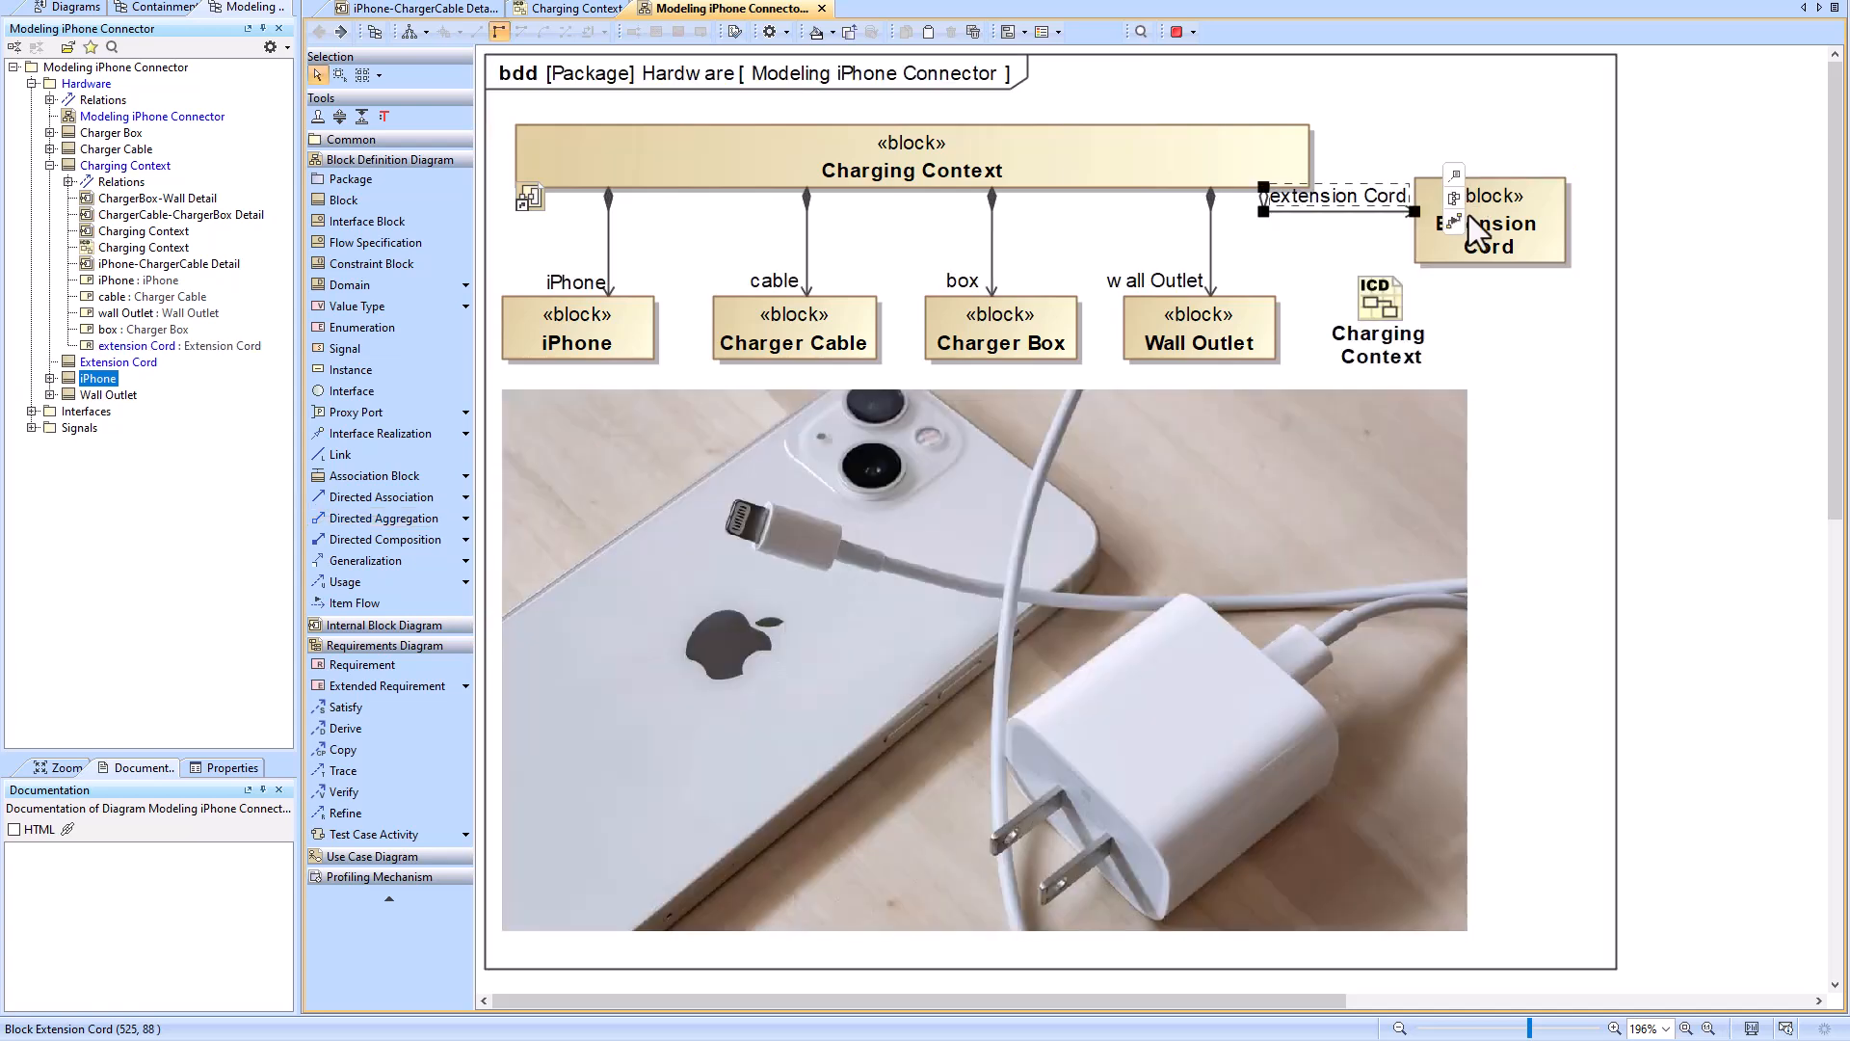
left_click(1355, 95)
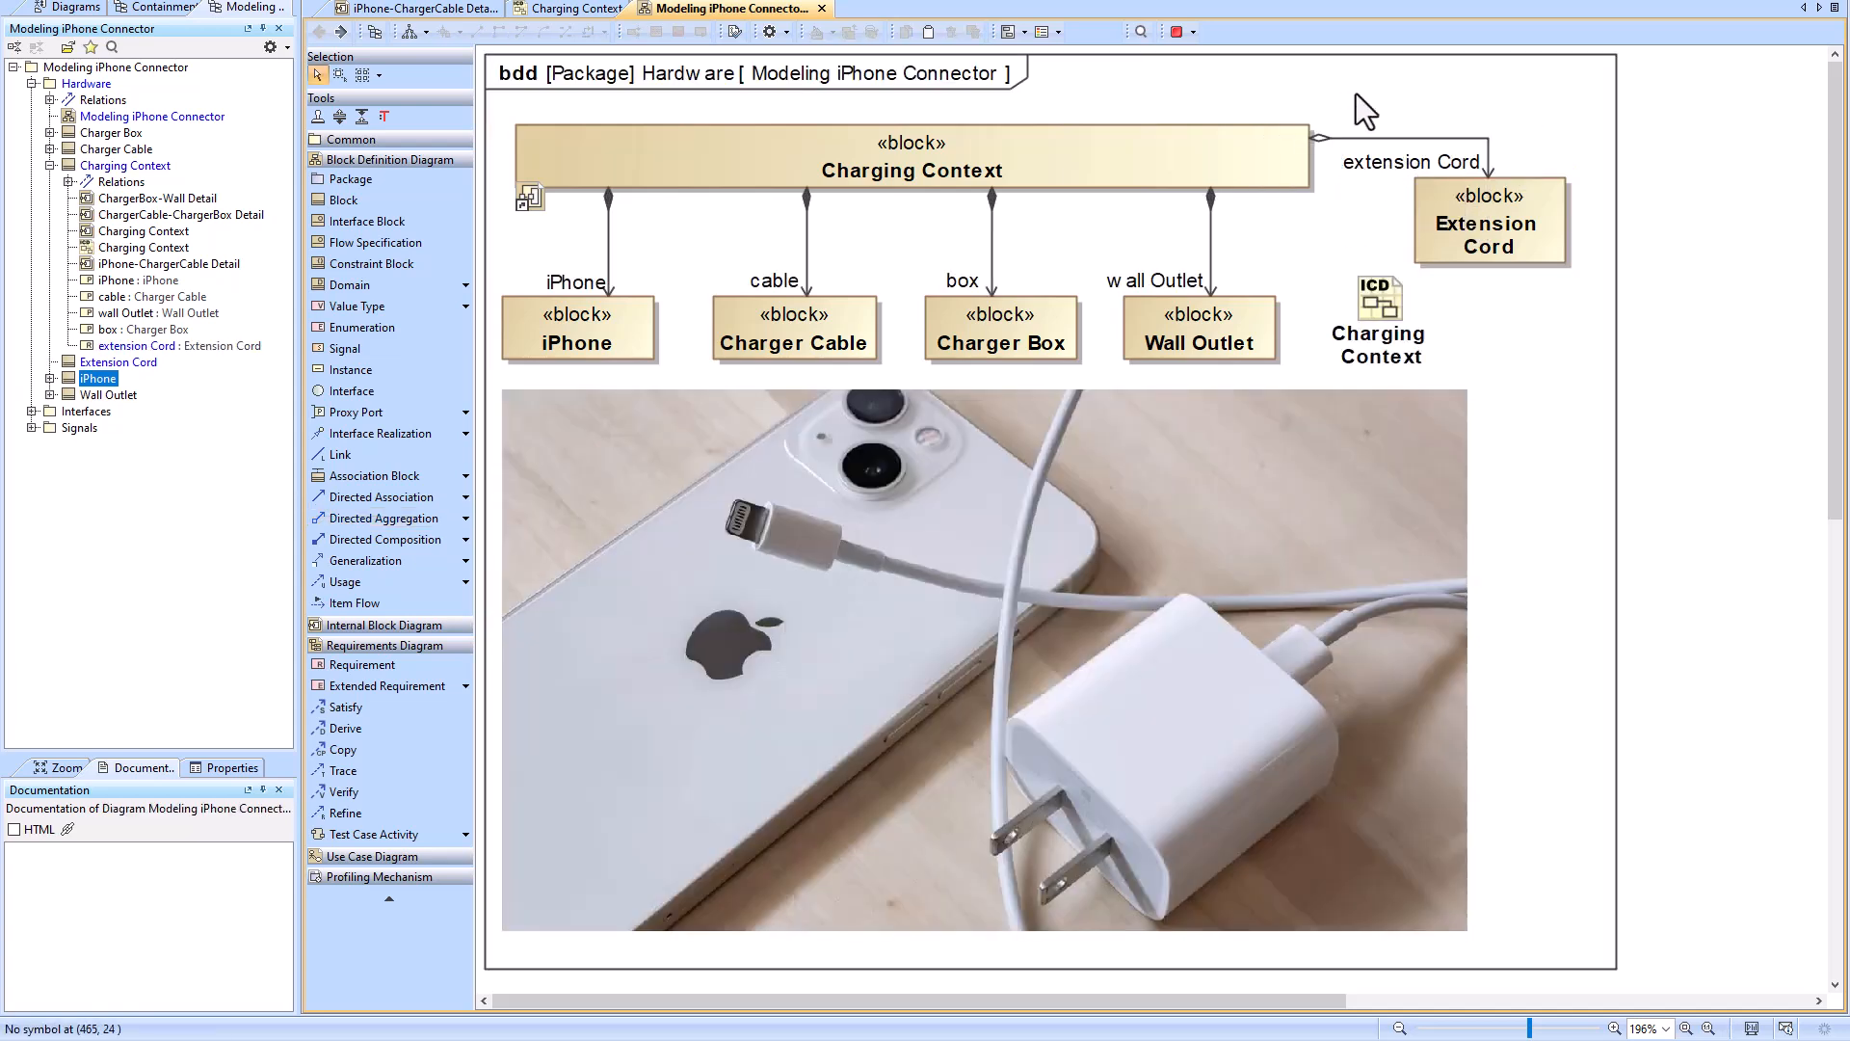
Step: Inspect the specification of the extension Cord reference property in the model tree and close it
left_click(102, 347)
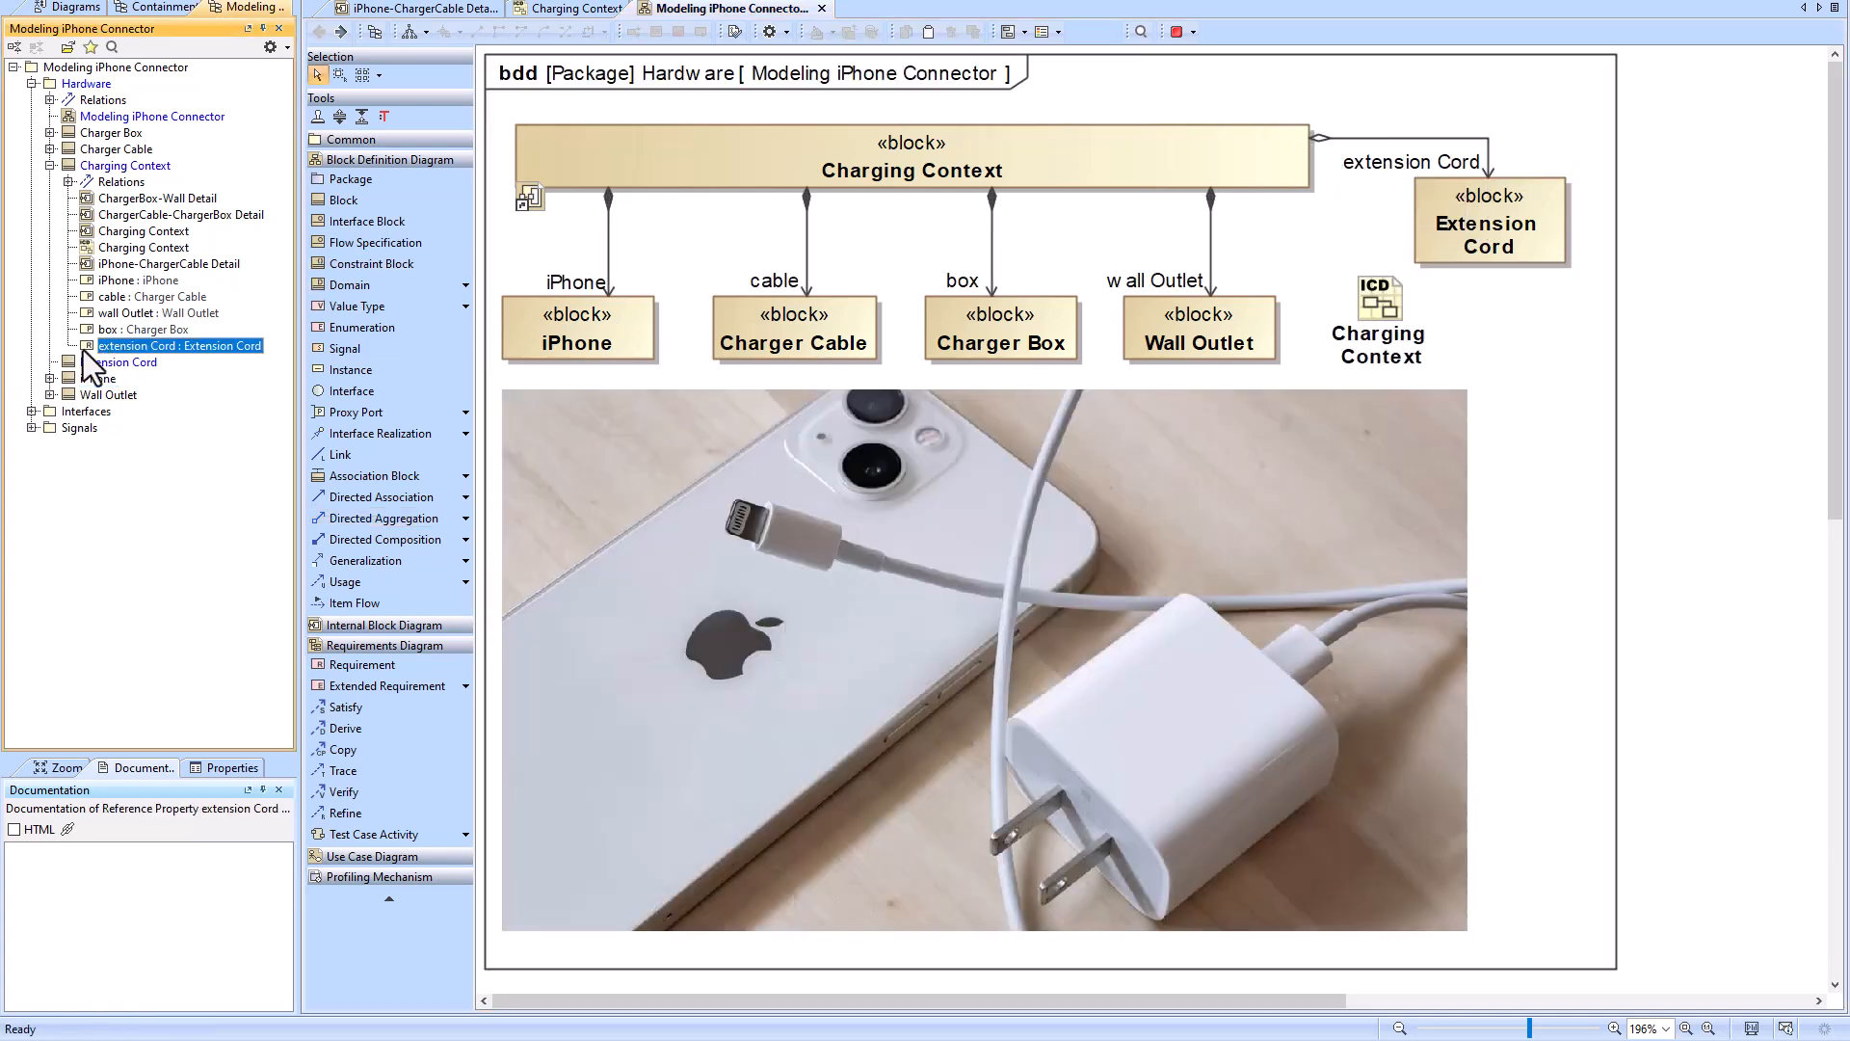
left_click(108, 330)
left_click(108, 341)
double_click(111, 341)
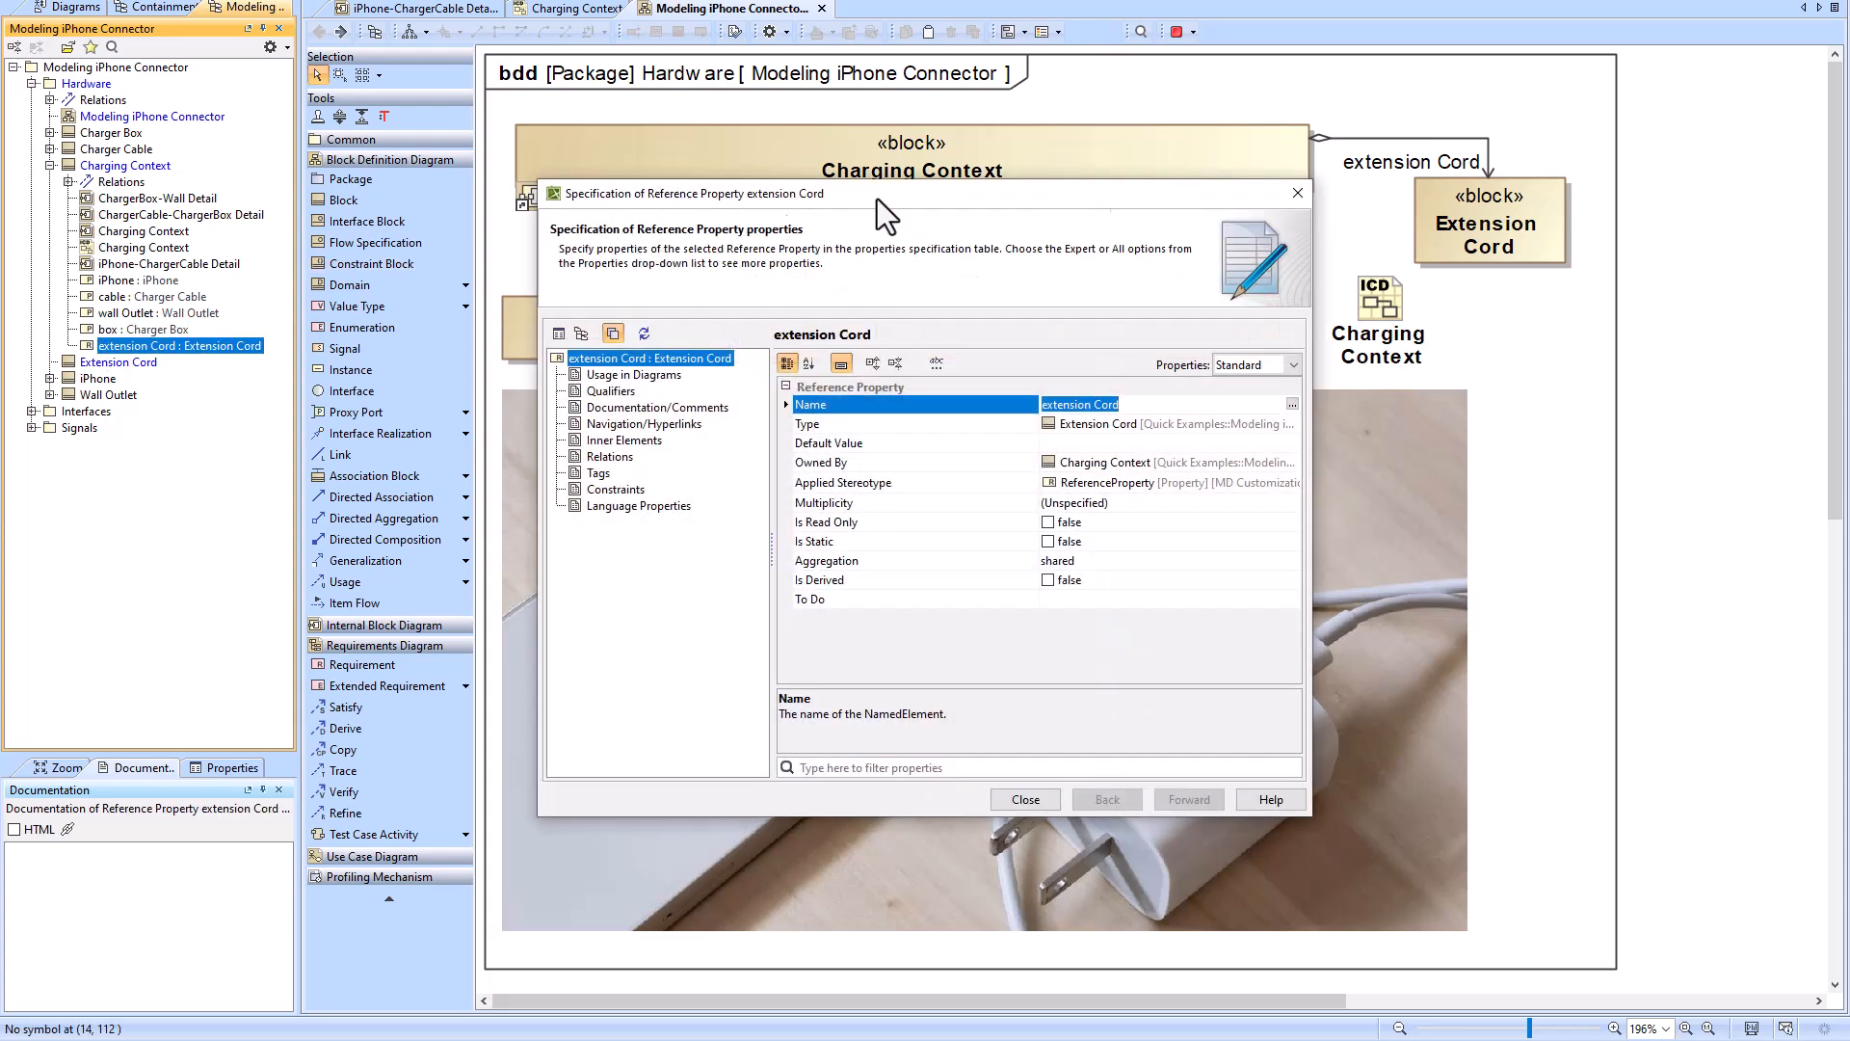
left_click(1298, 192)
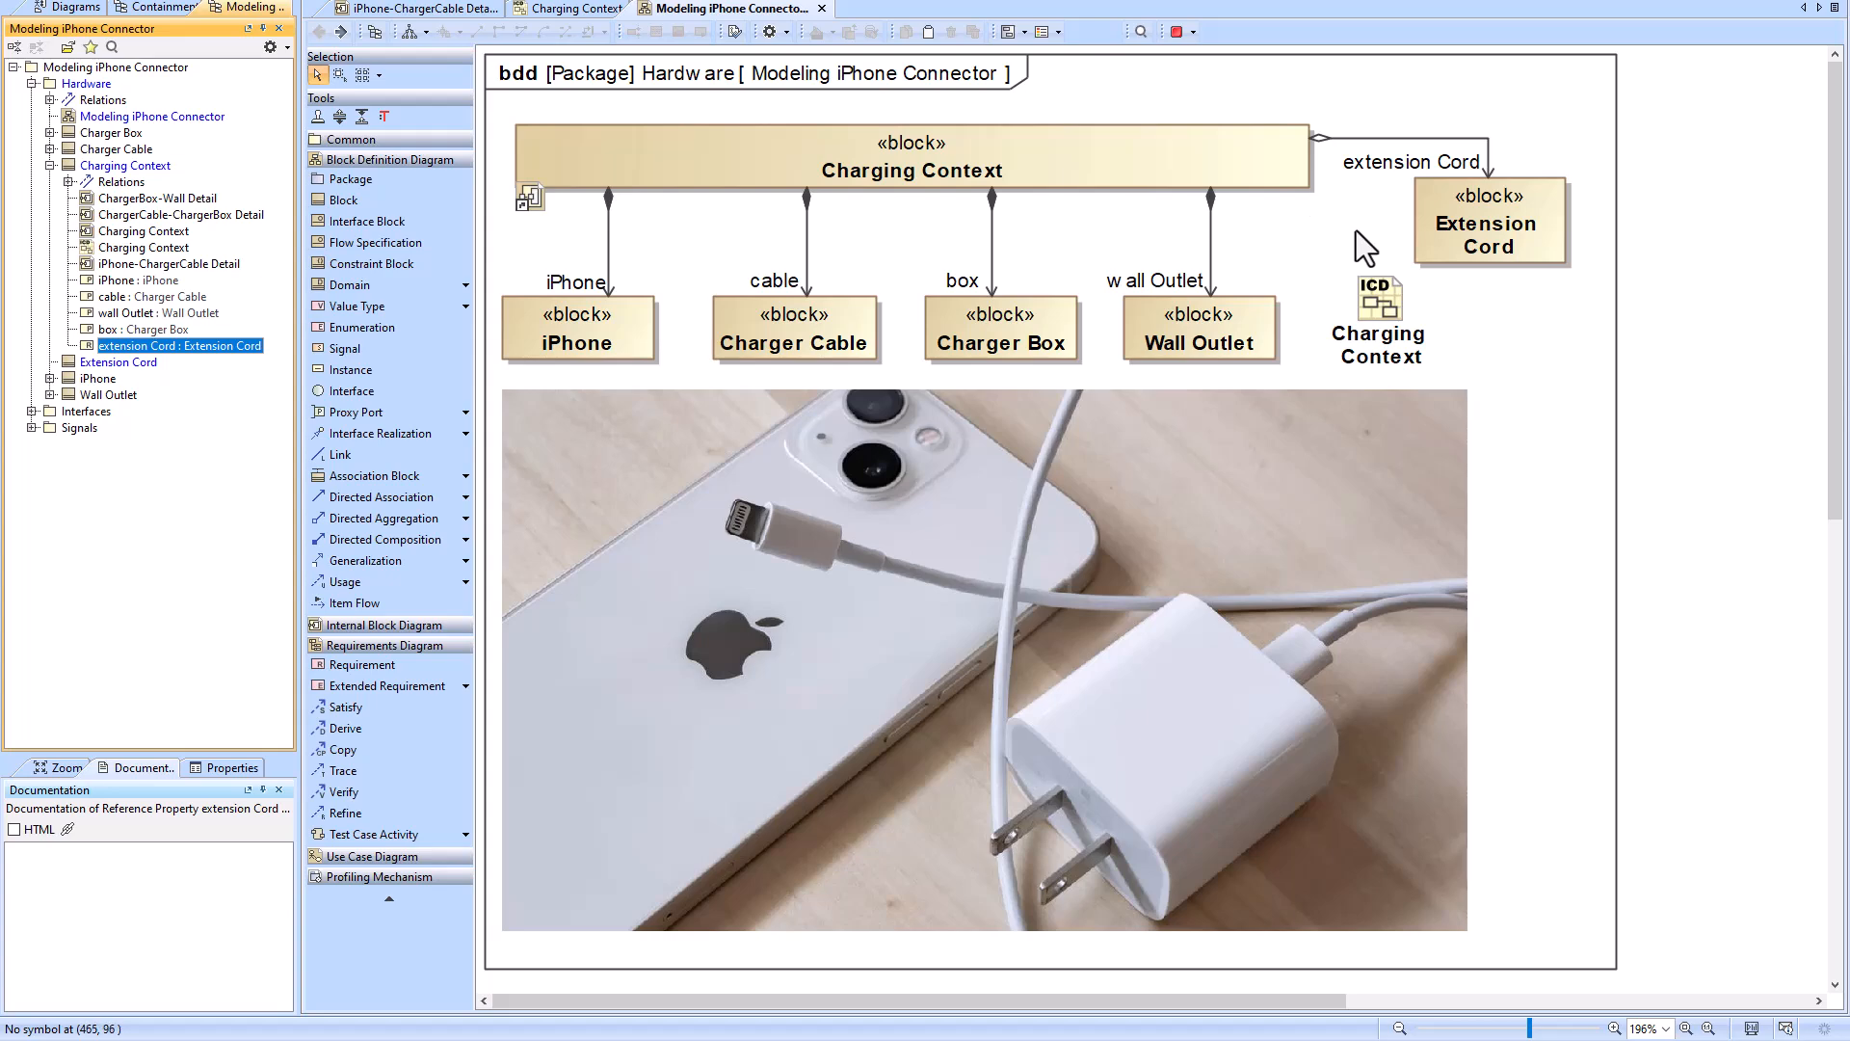
Step: Open the Charging Context internal block diagram, display the extension Cord property, and place it enlarged above the cable part
double_click(737, 160)
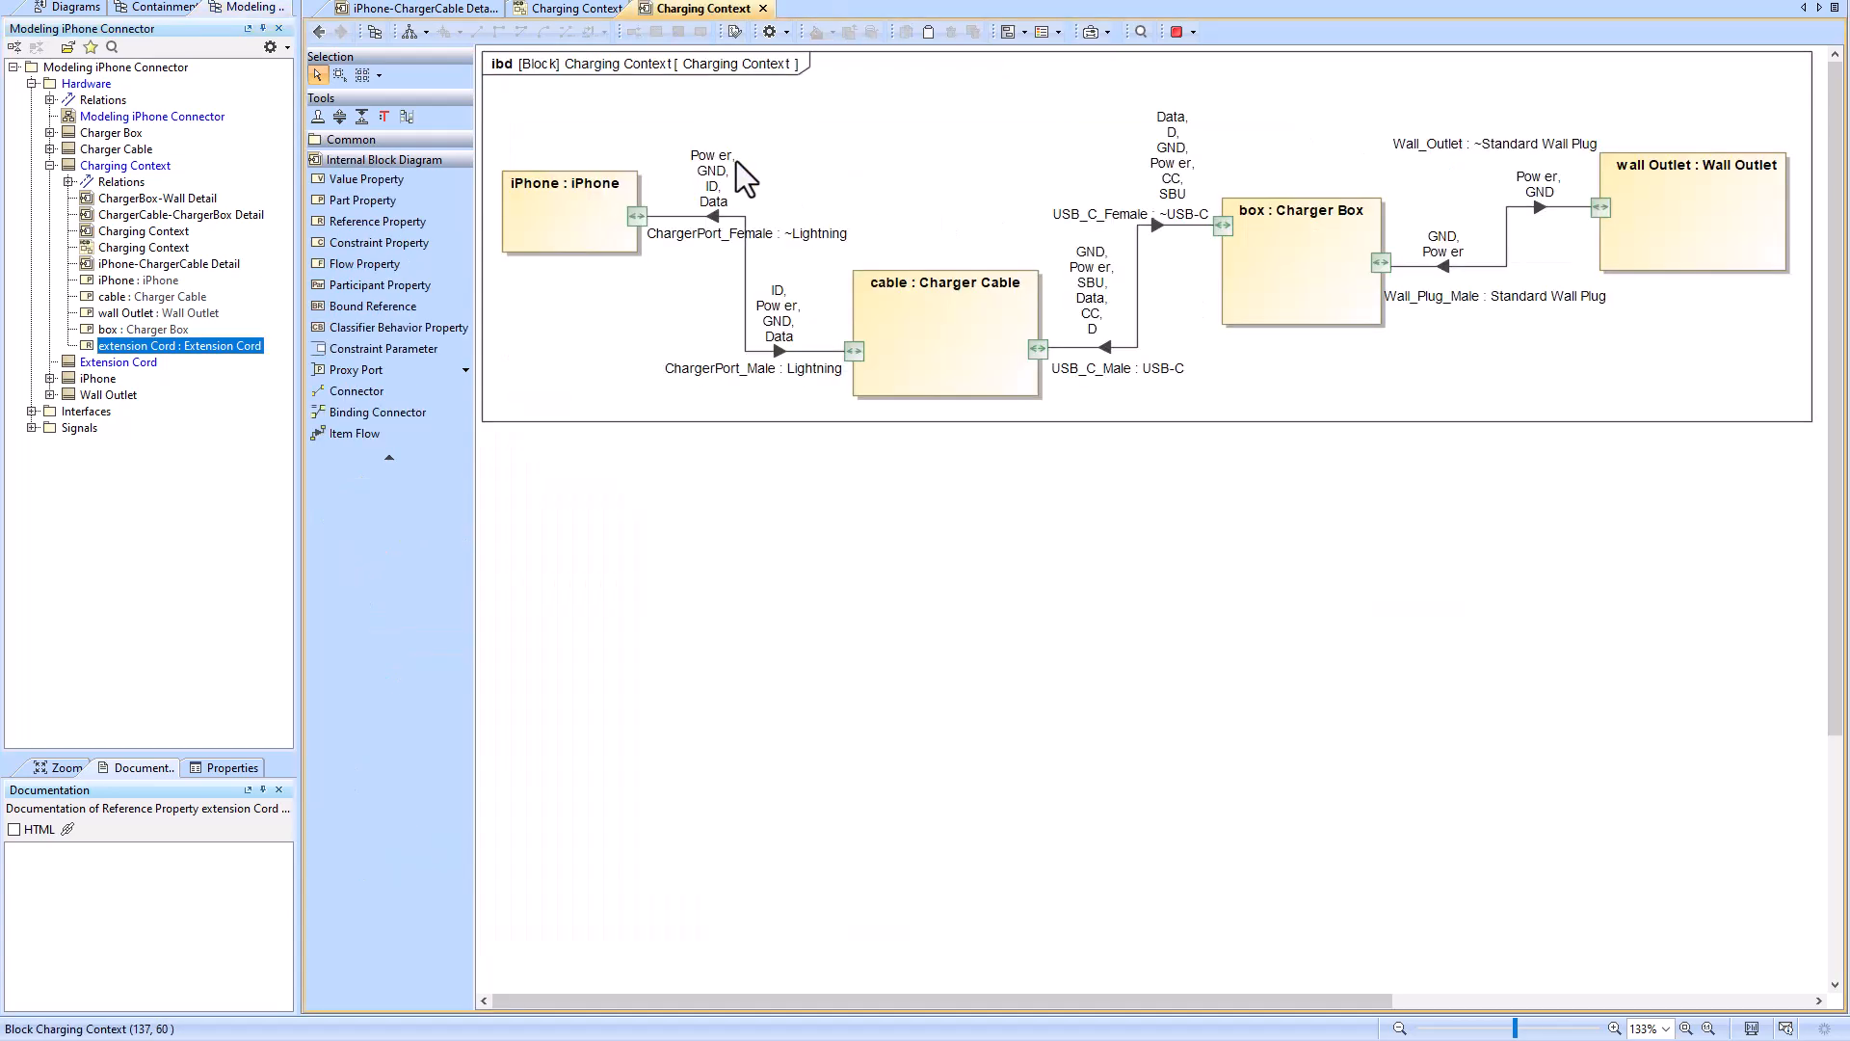
left_click(1023, 32)
left_click(1040, 75)
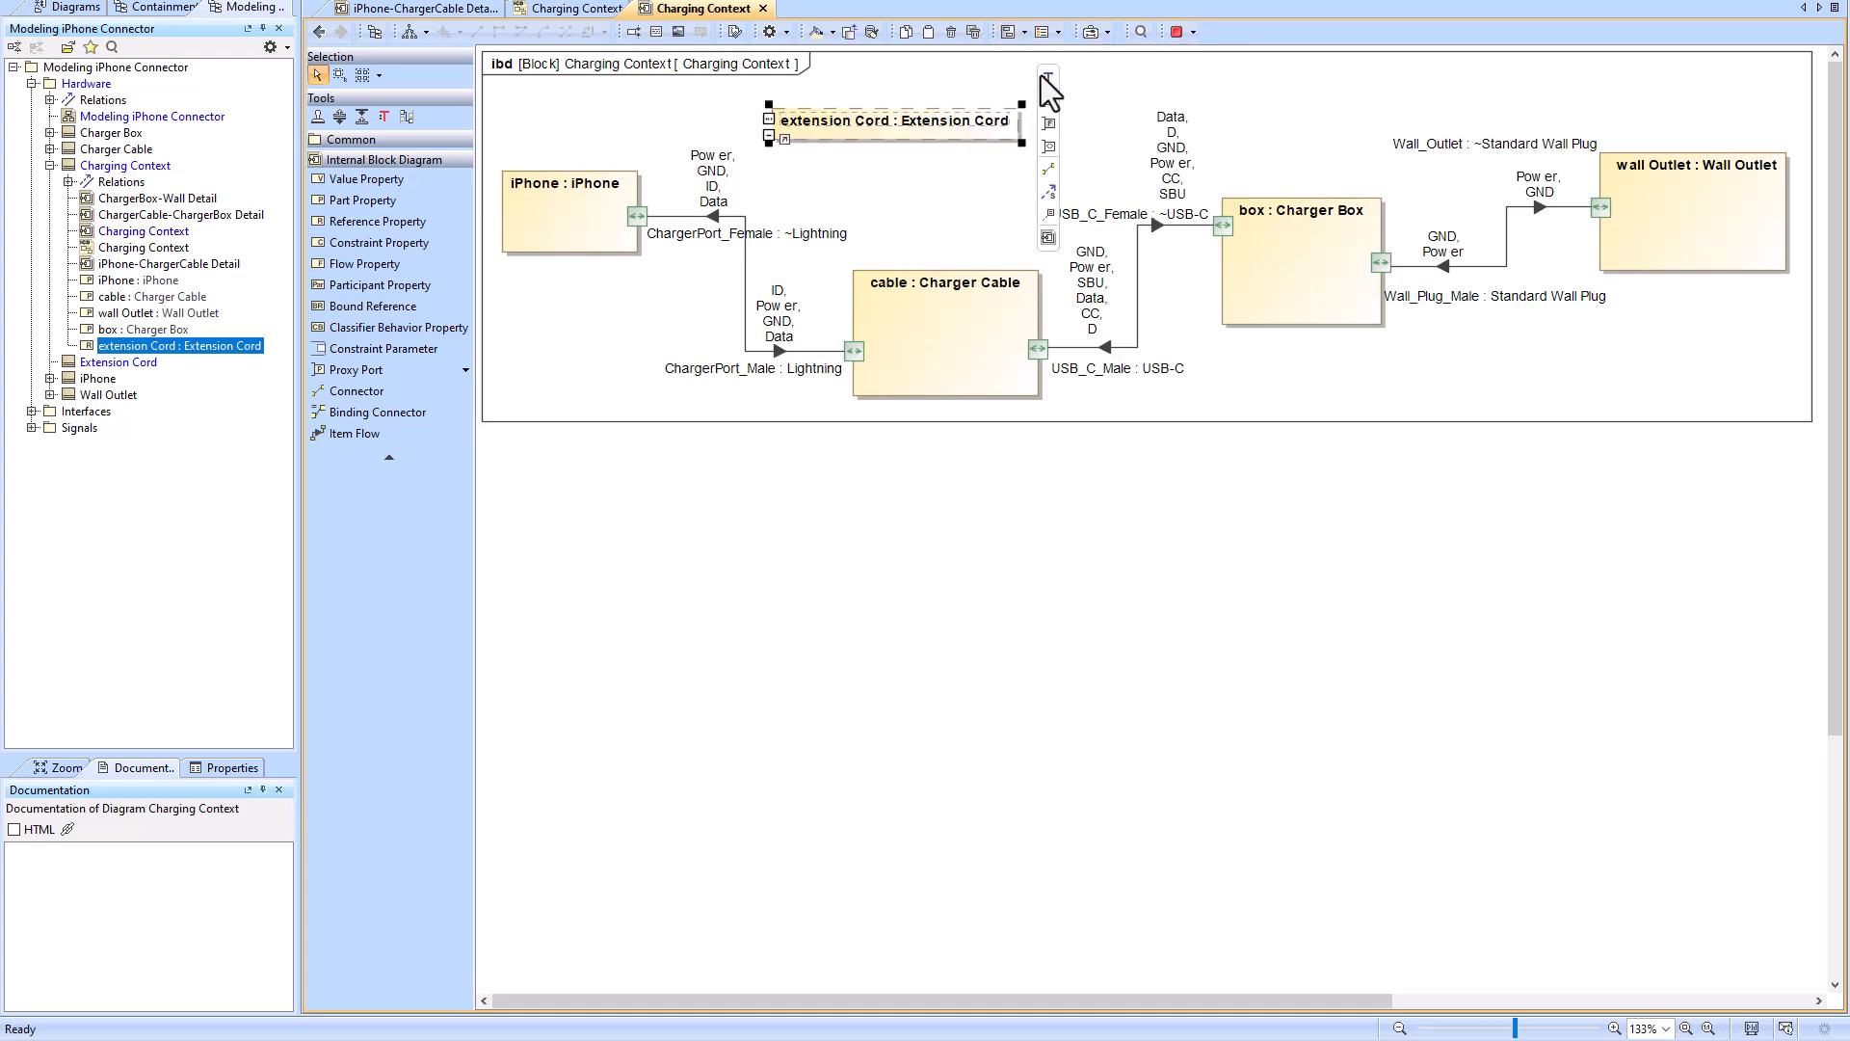
mouse_move(1020, 164)
left_mouse_down()
mouse_move(998, 183)
mouse_move(995, 151)
left_mouse_up()
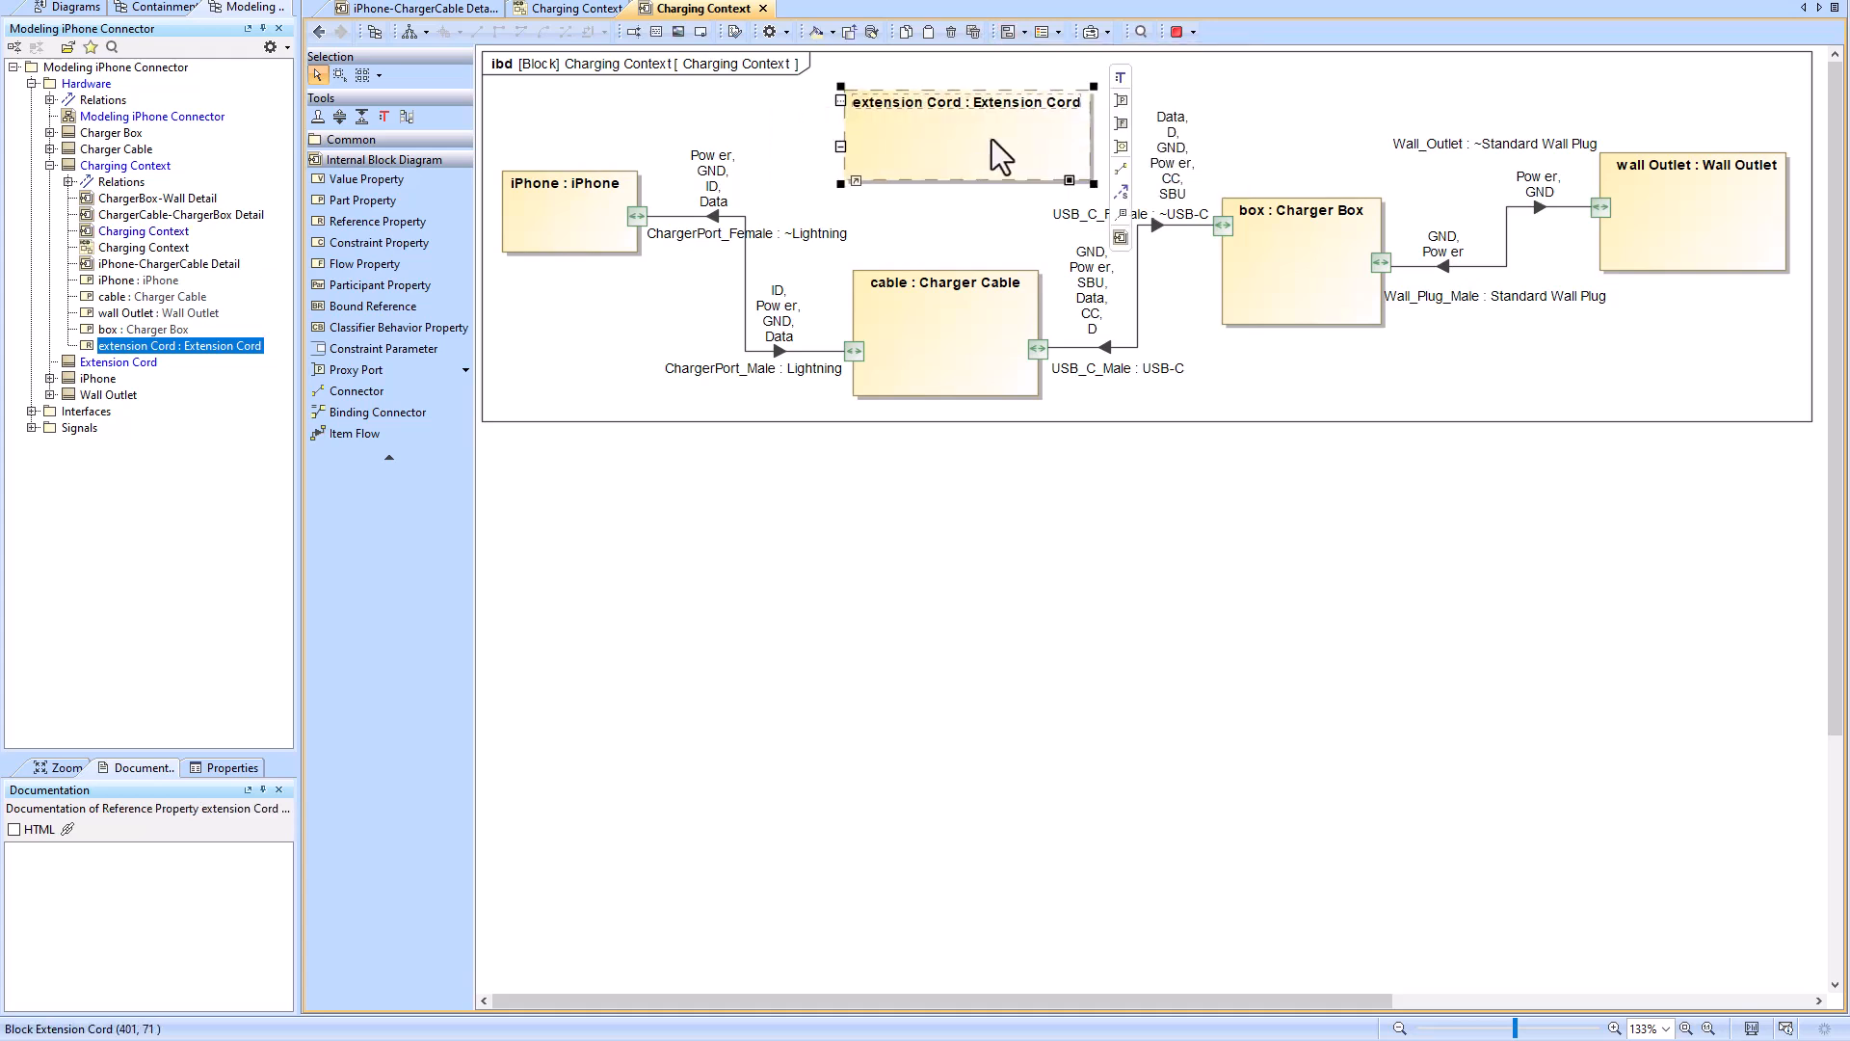
left_click(912, 189)
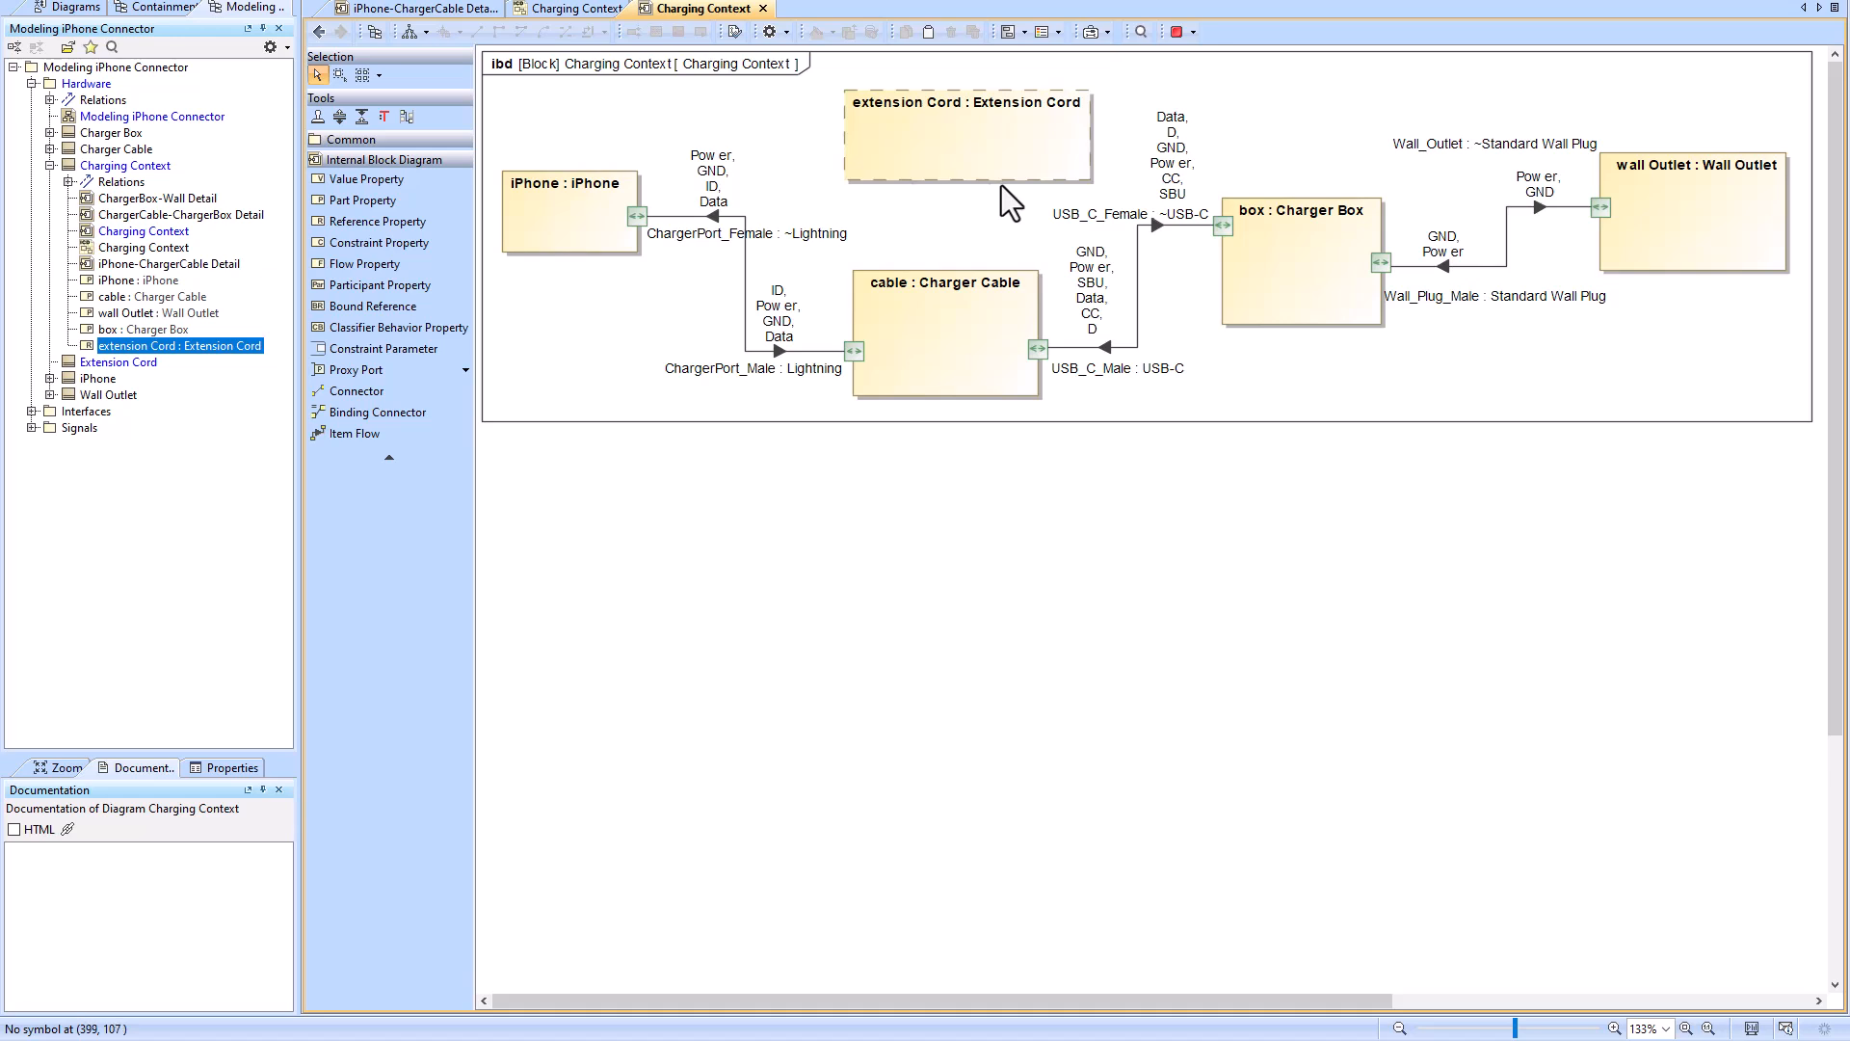
Step: Draw a connector from the extension Cord property to the cable part
left_click(942, 321)
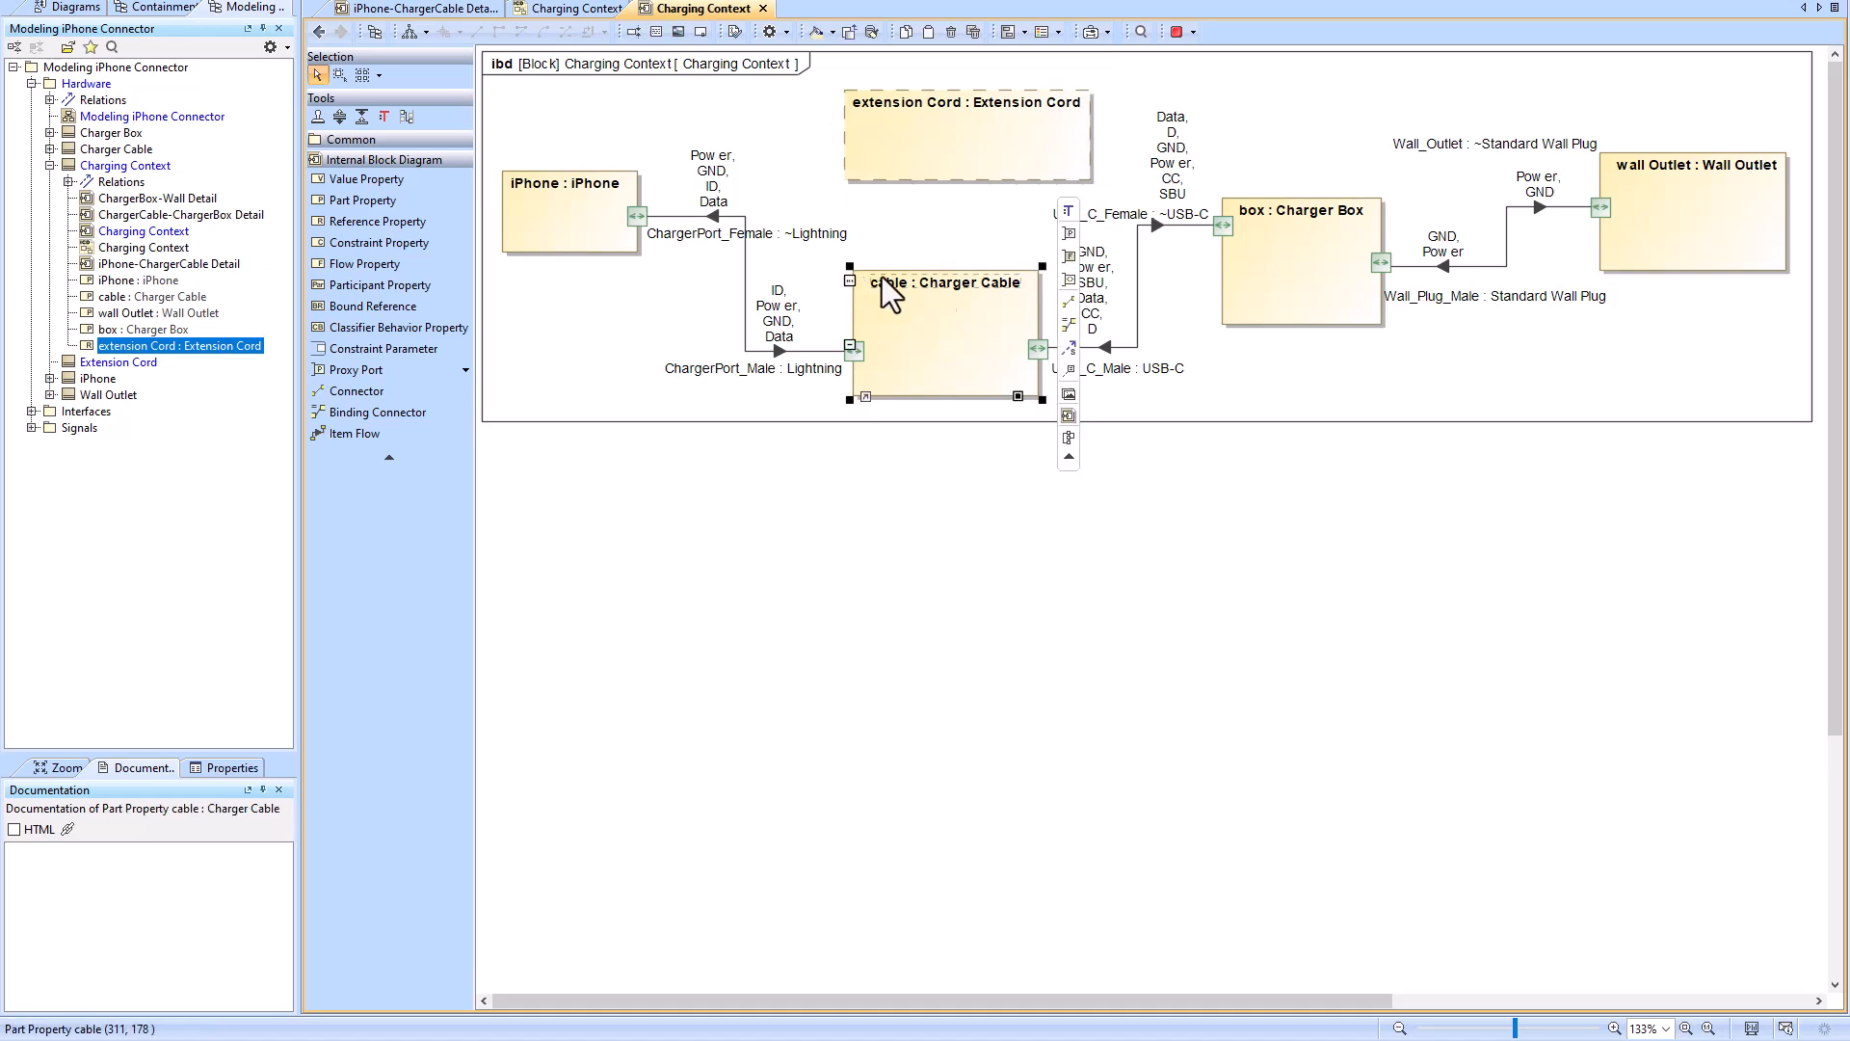
left_click(952, 233)
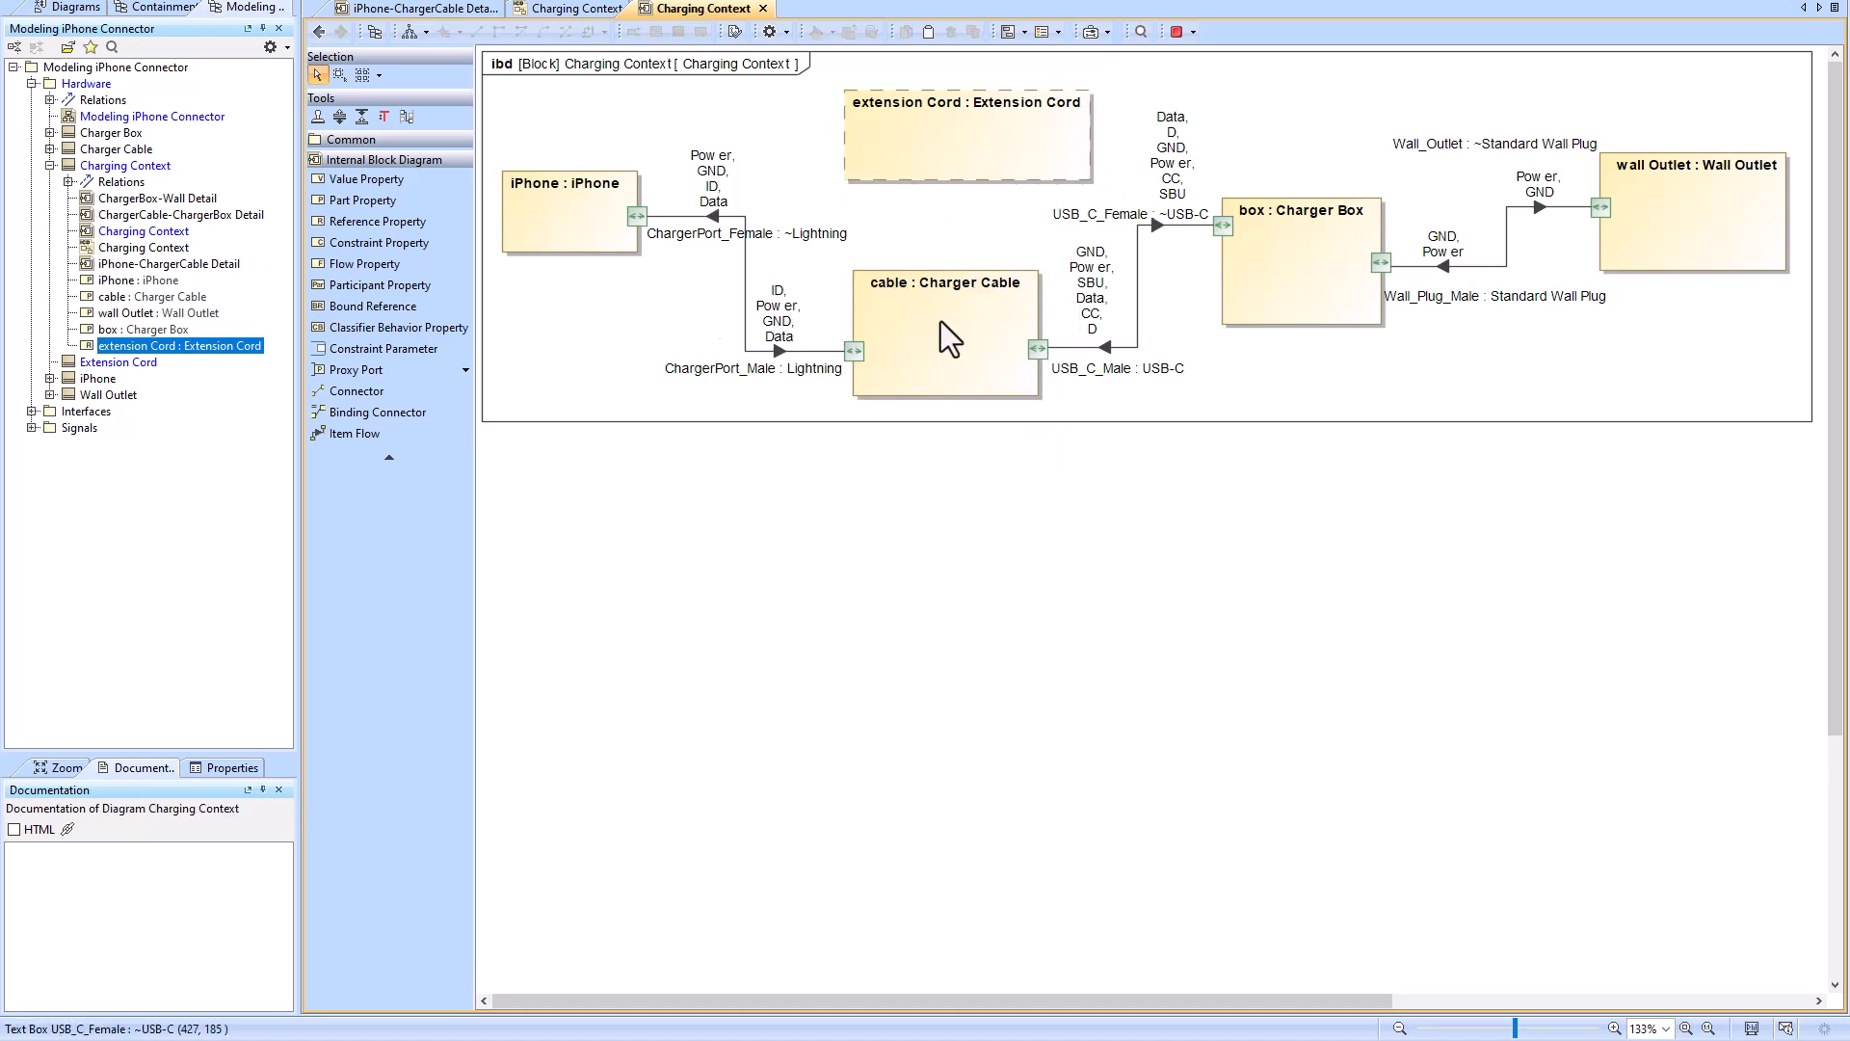
left_click(936, 141)
left_click(1118, 155)
left_click(941, 303)
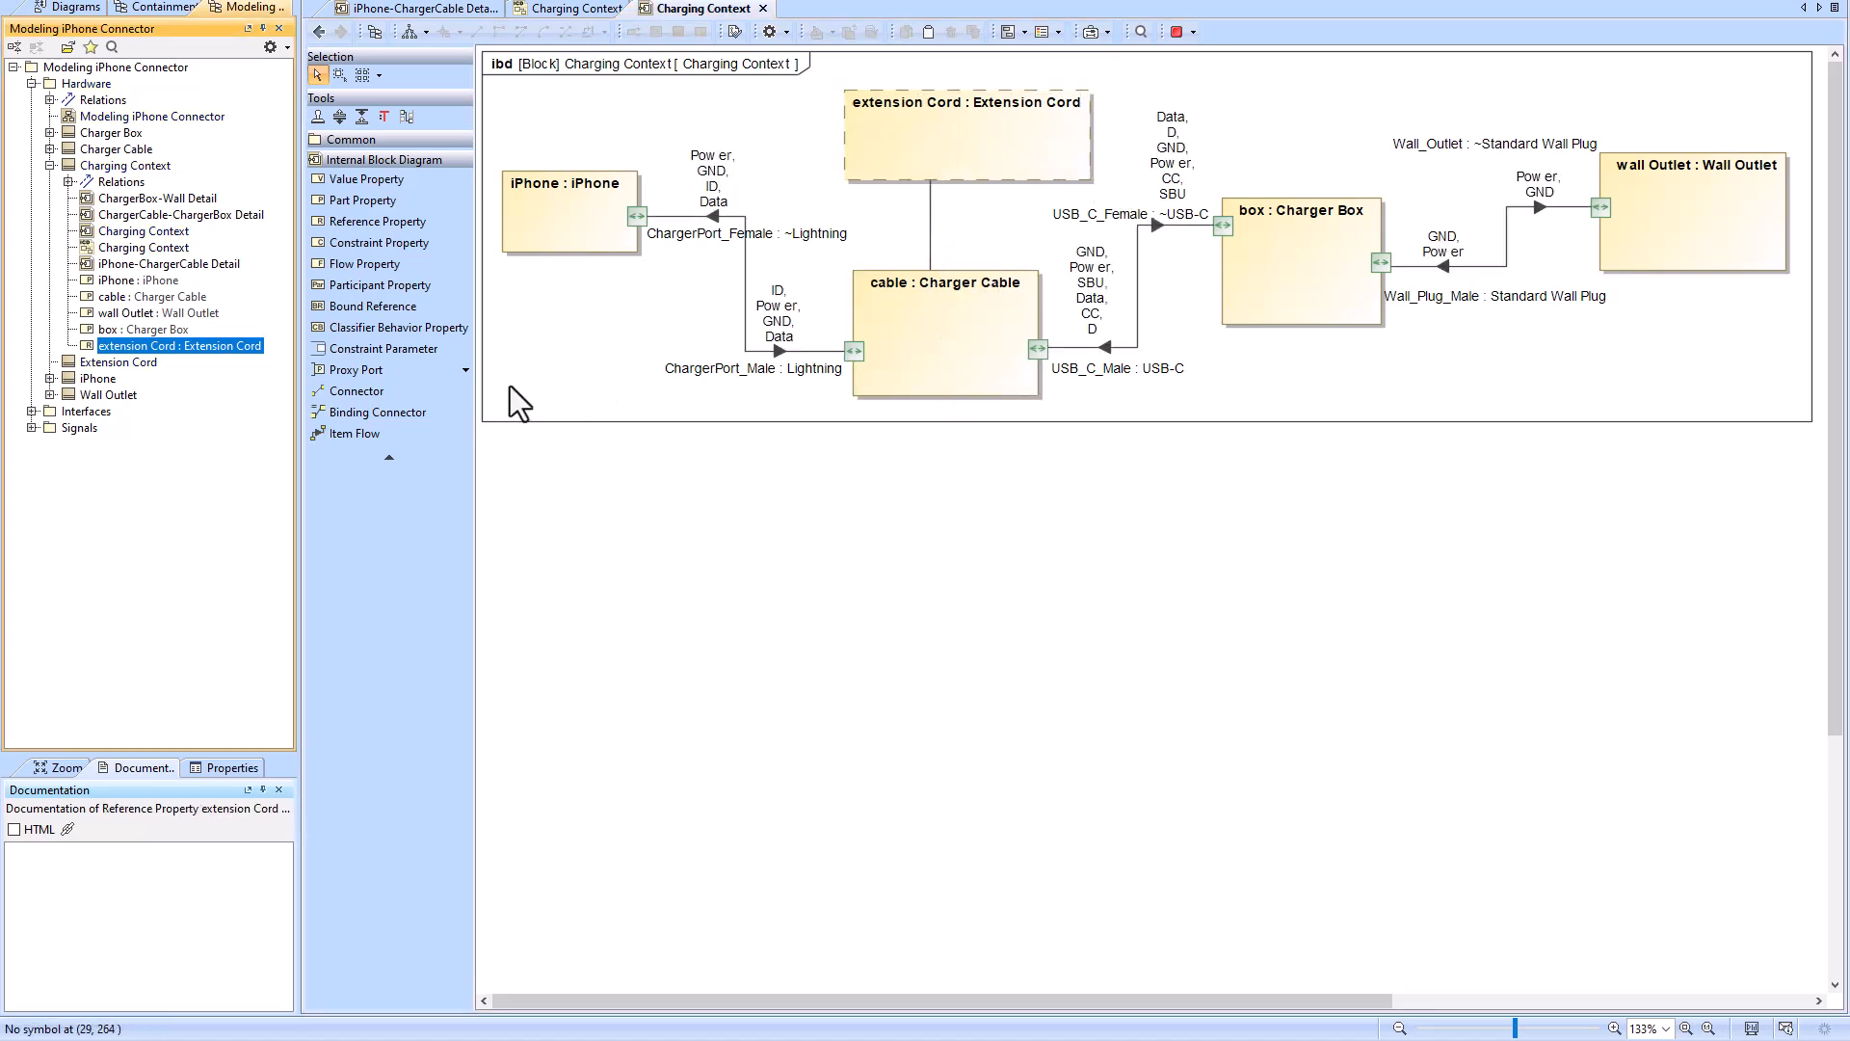
left_click(465, 371)
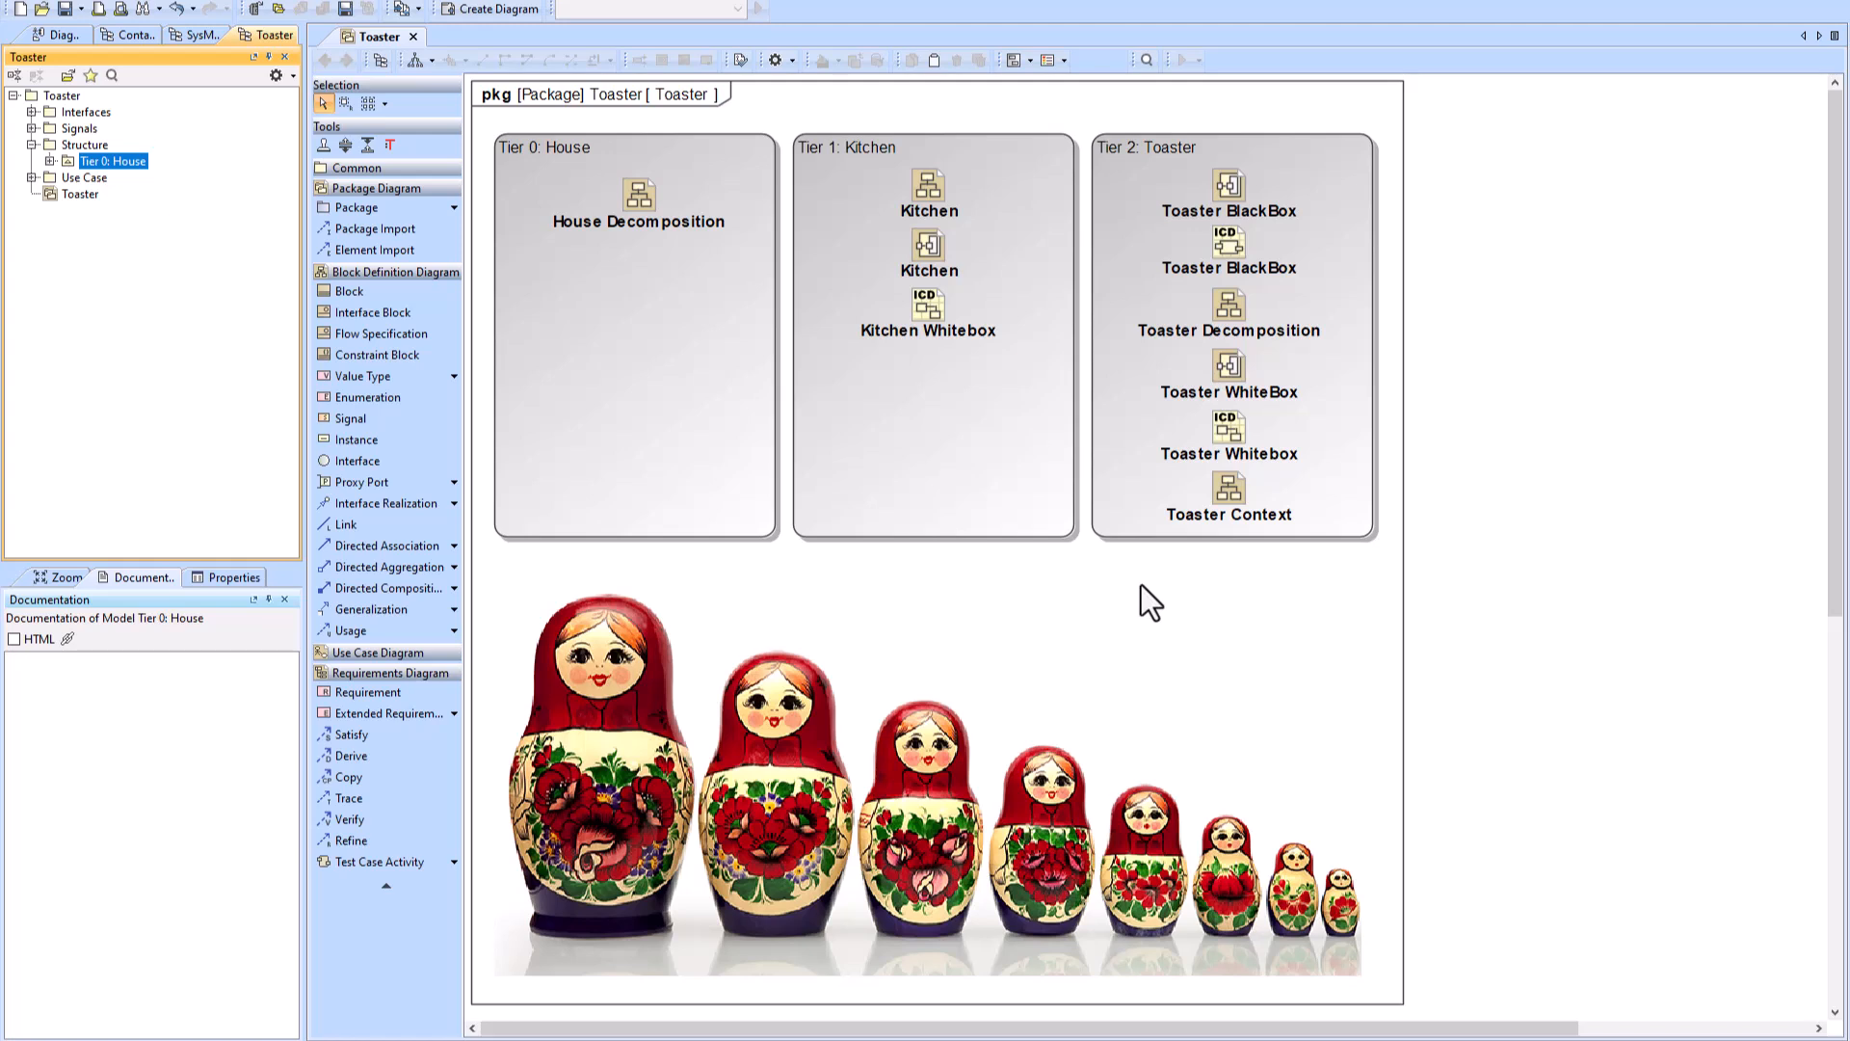
Step: Examine the House, Kitchen and Toaster tiers and the nesting-doll picture in the Toaster package diagram
left_click(1144, 160)
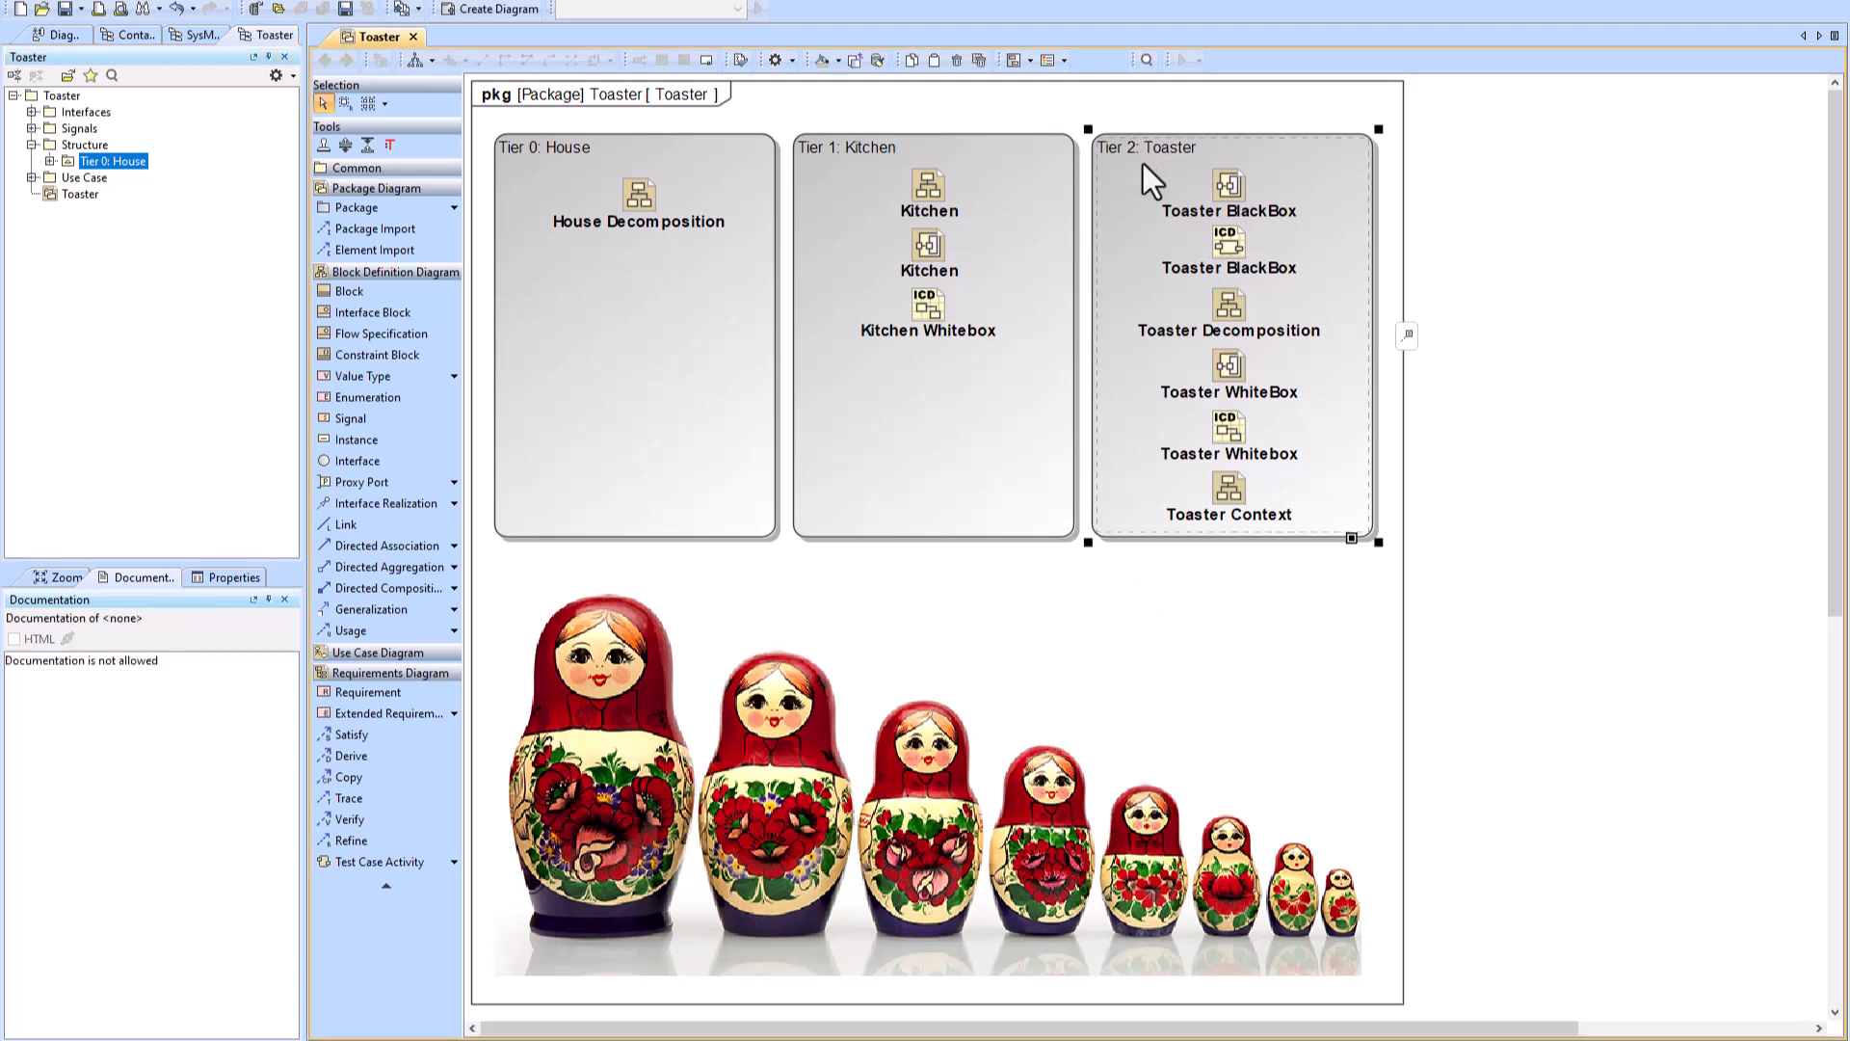
left_click(911, 166)
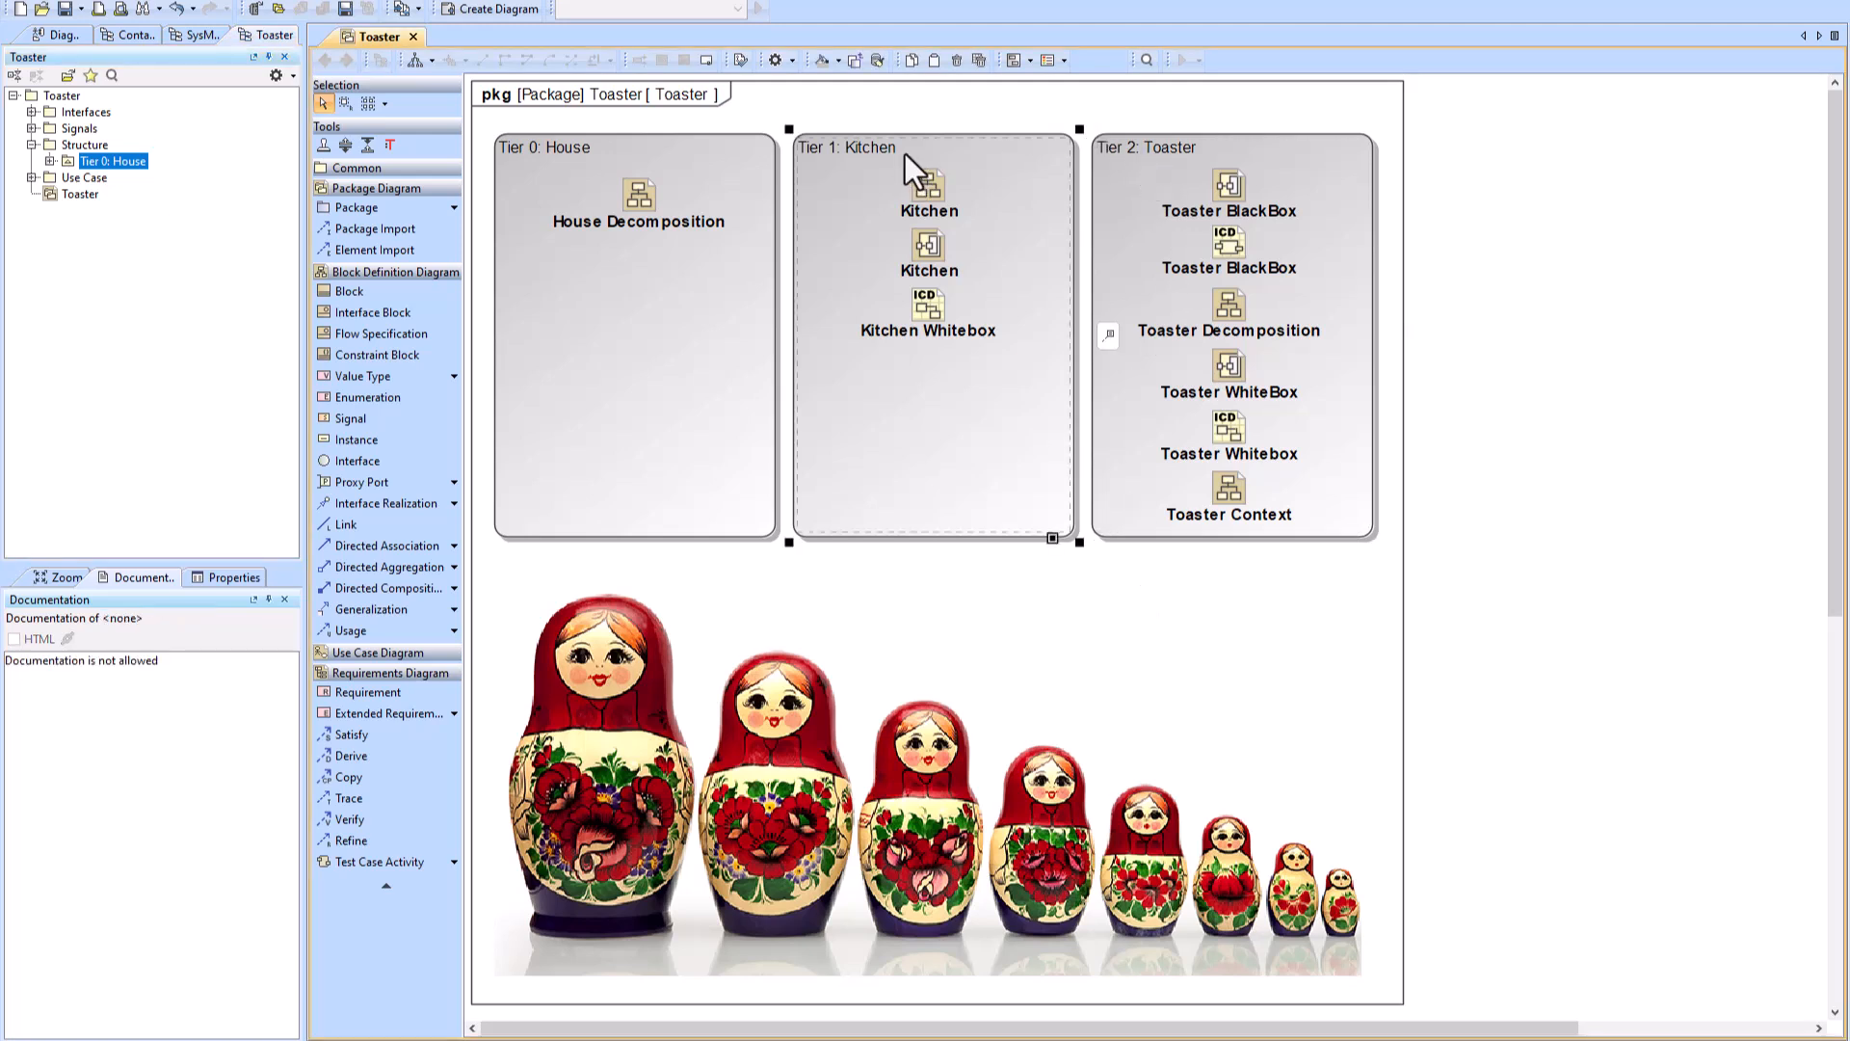
left_click(638, 166)
left_click(1192, 144)
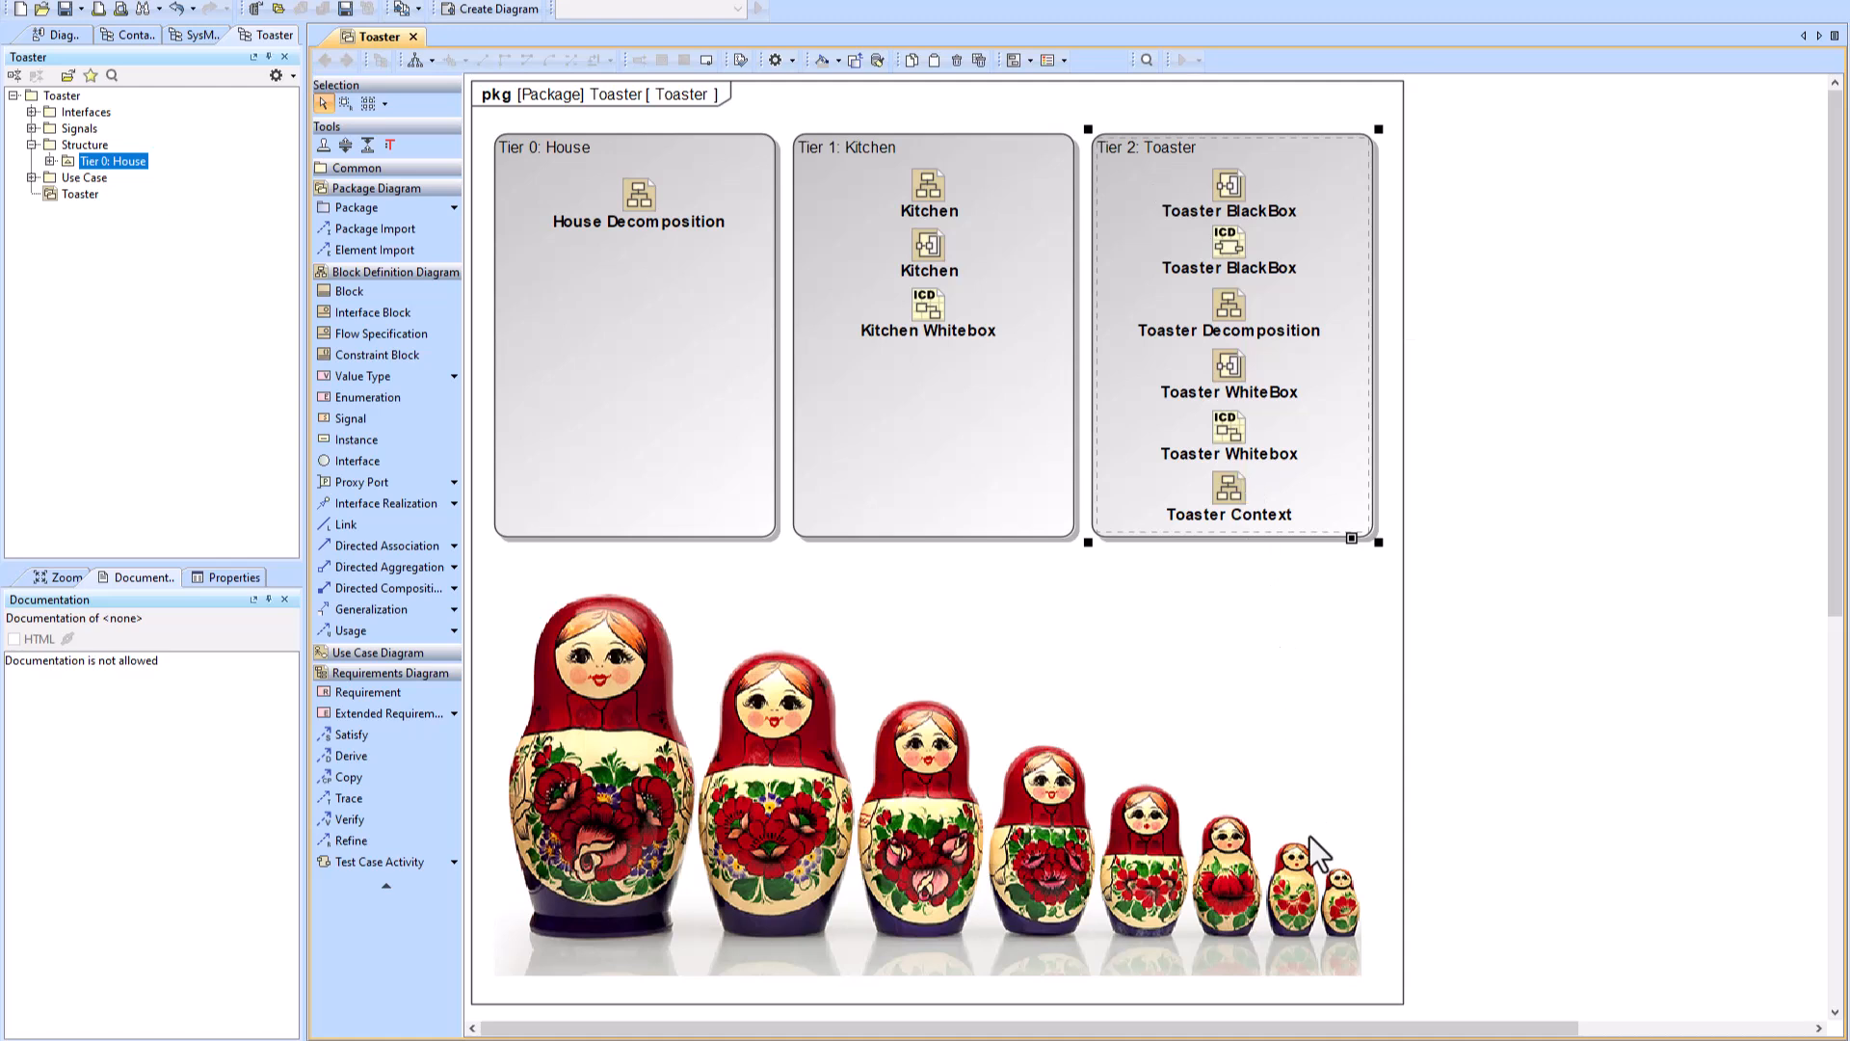
left_click(1349, 905)
Step: Open the Toaster Context diagram and go down from its Toaster block to the Toaster Decomposition diagram
double_click(1222, 491)
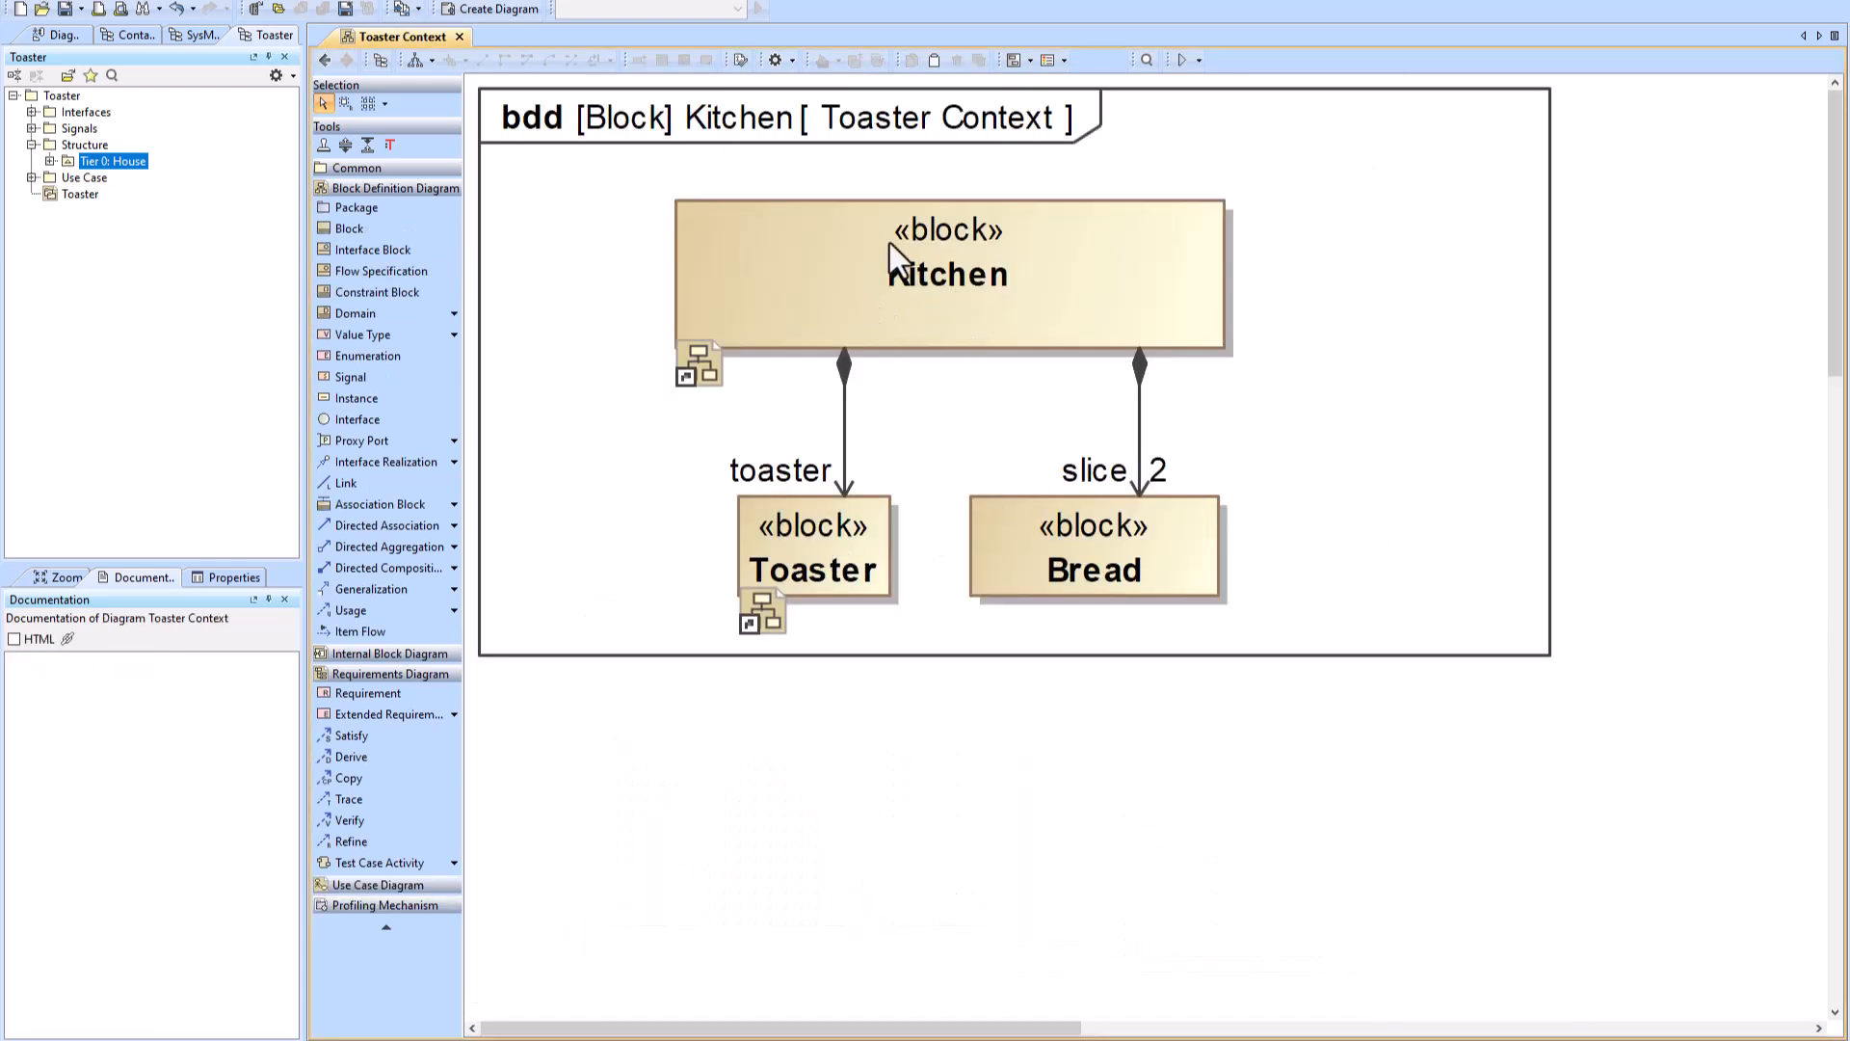
double_click(815, 551)
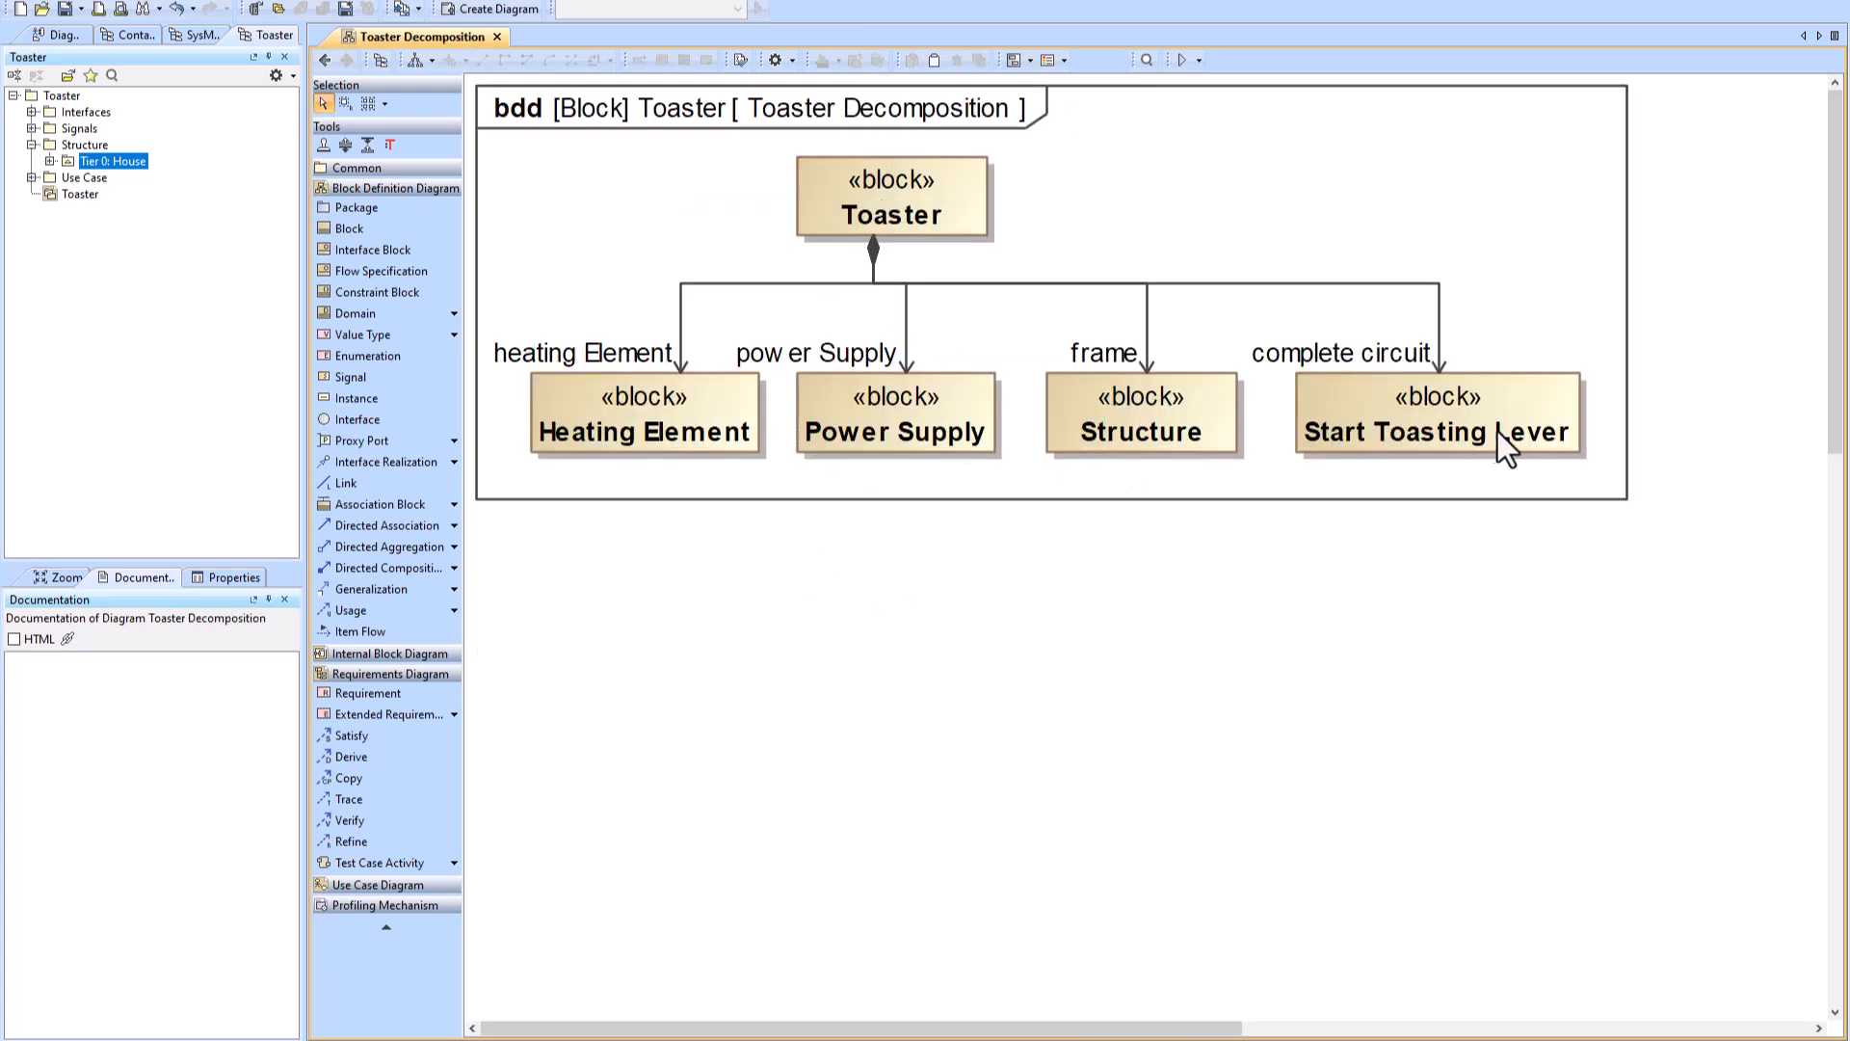
Step: Locate the Toaster block in the containment tree, expand its contents and open the Toaster WhiteBox diagram
left_click(930, 209)
key("alt+b")
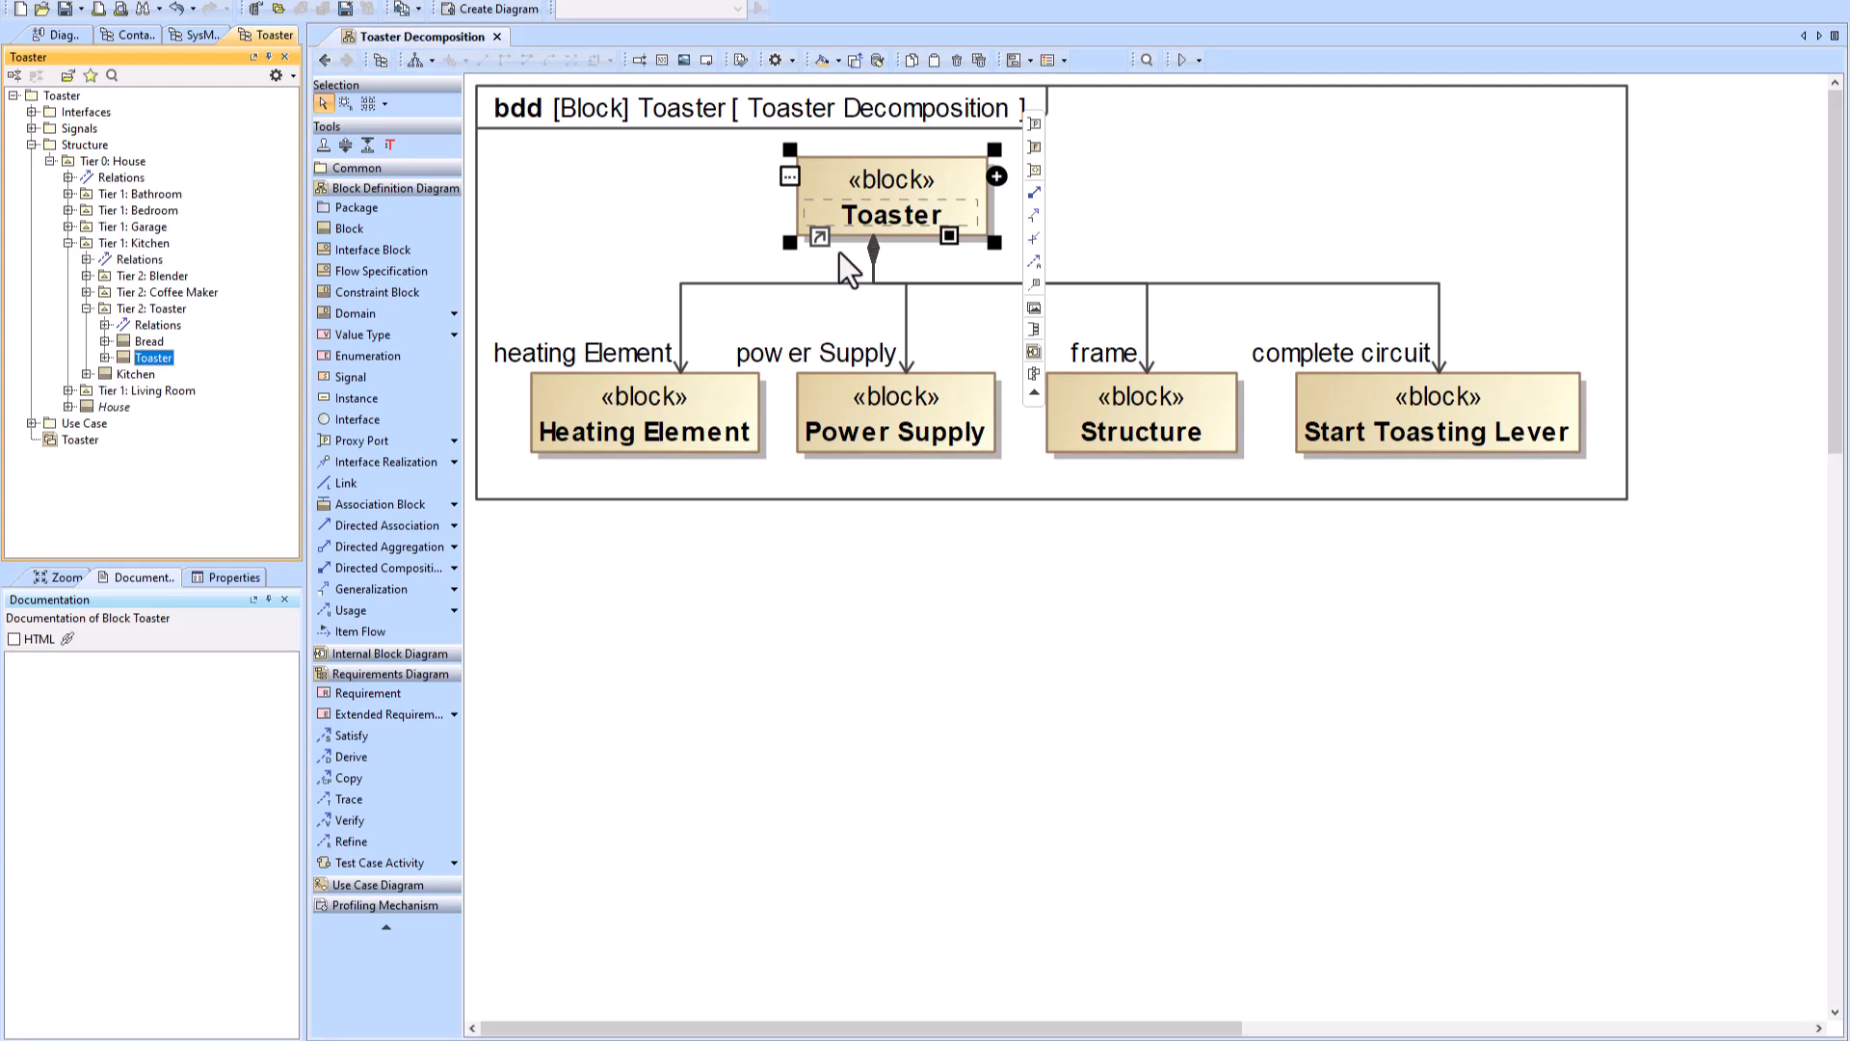
left_click(105, 358)
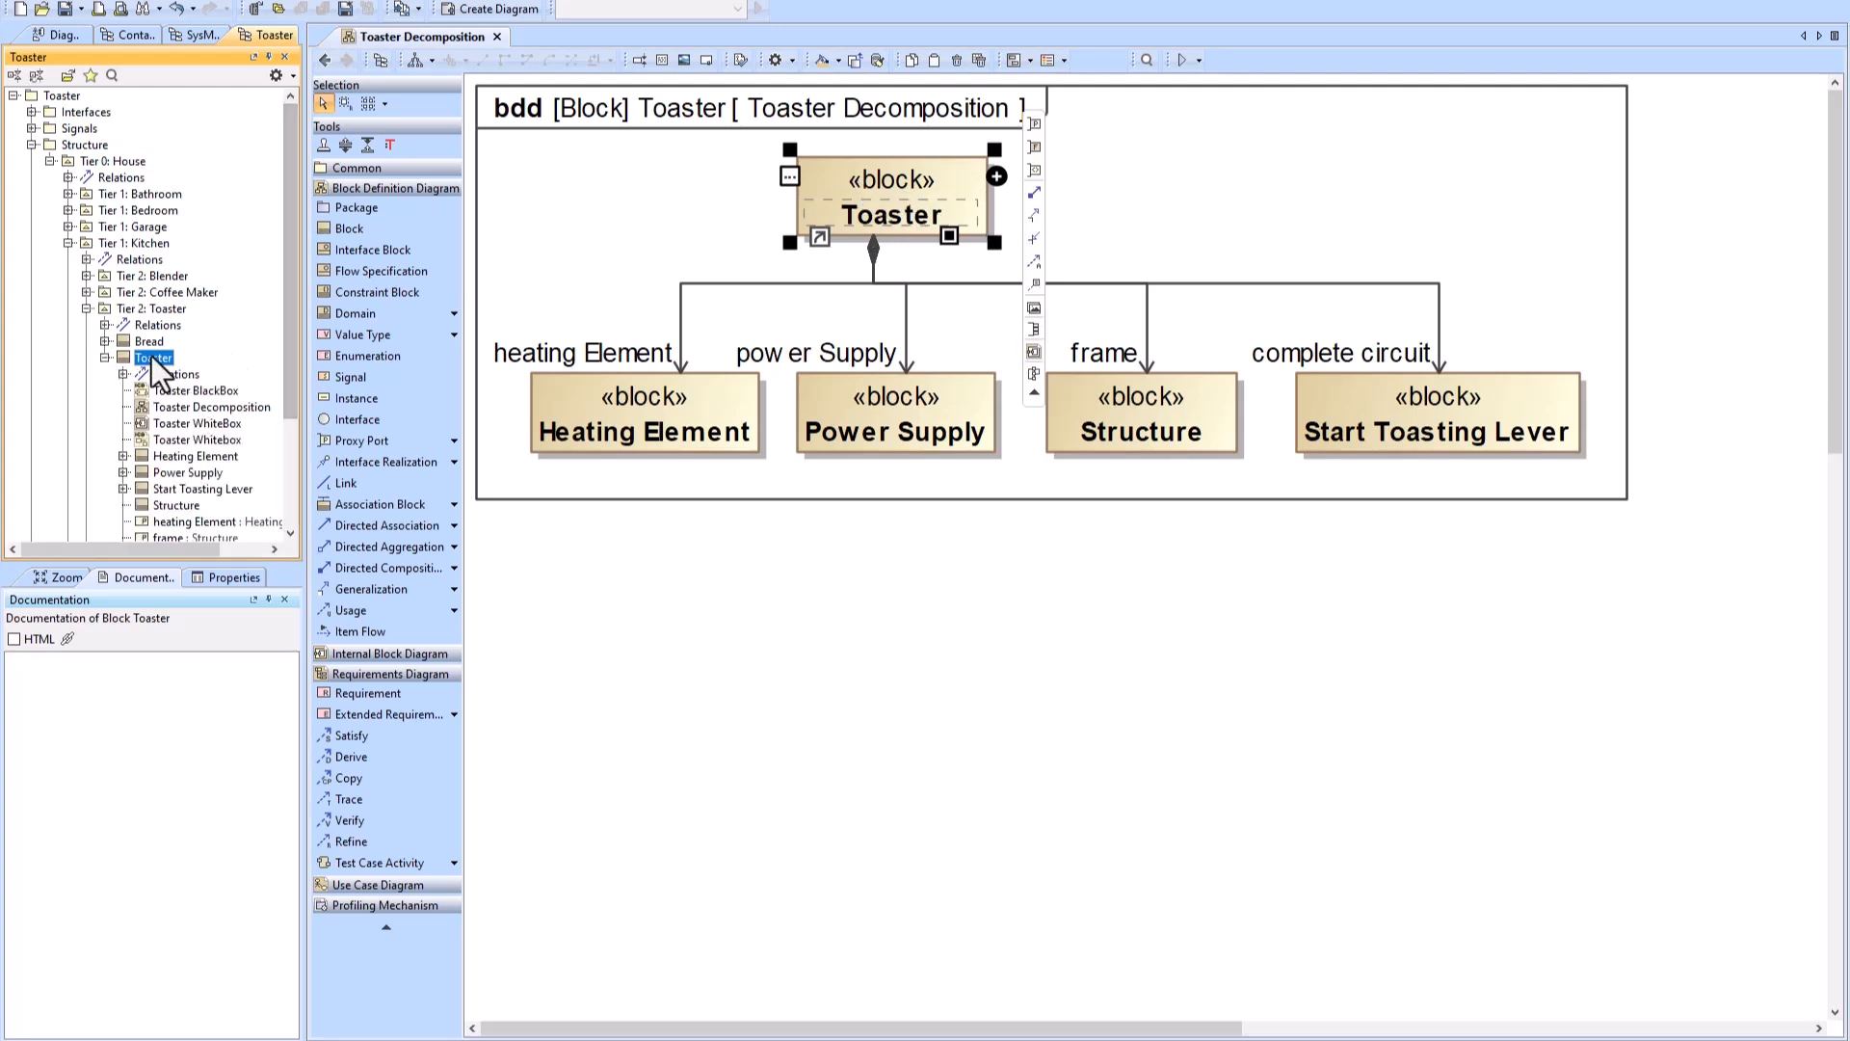
double_click(183, 424)
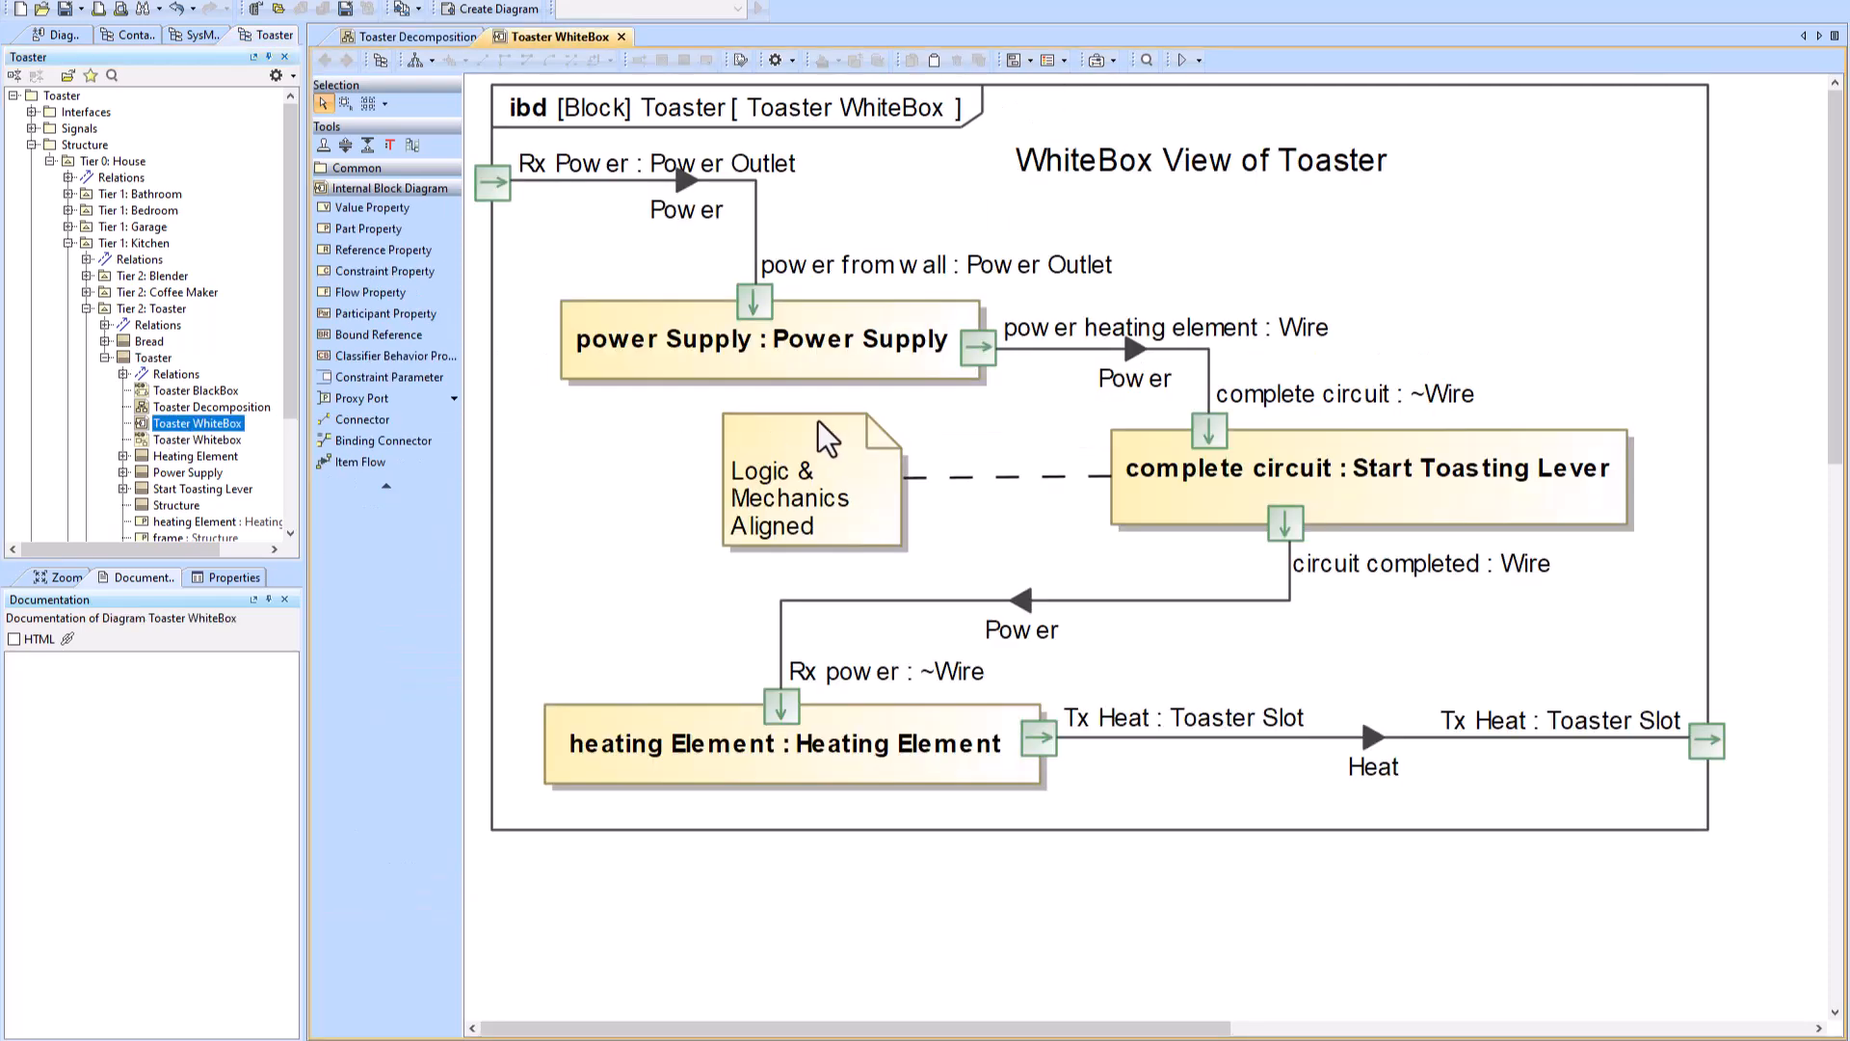
Step: Return to the Toaster Decomposition diagram and examine the Heating Element, Power Supply, Structure and Start Toasting Lever blocks
left_click(417, 37)
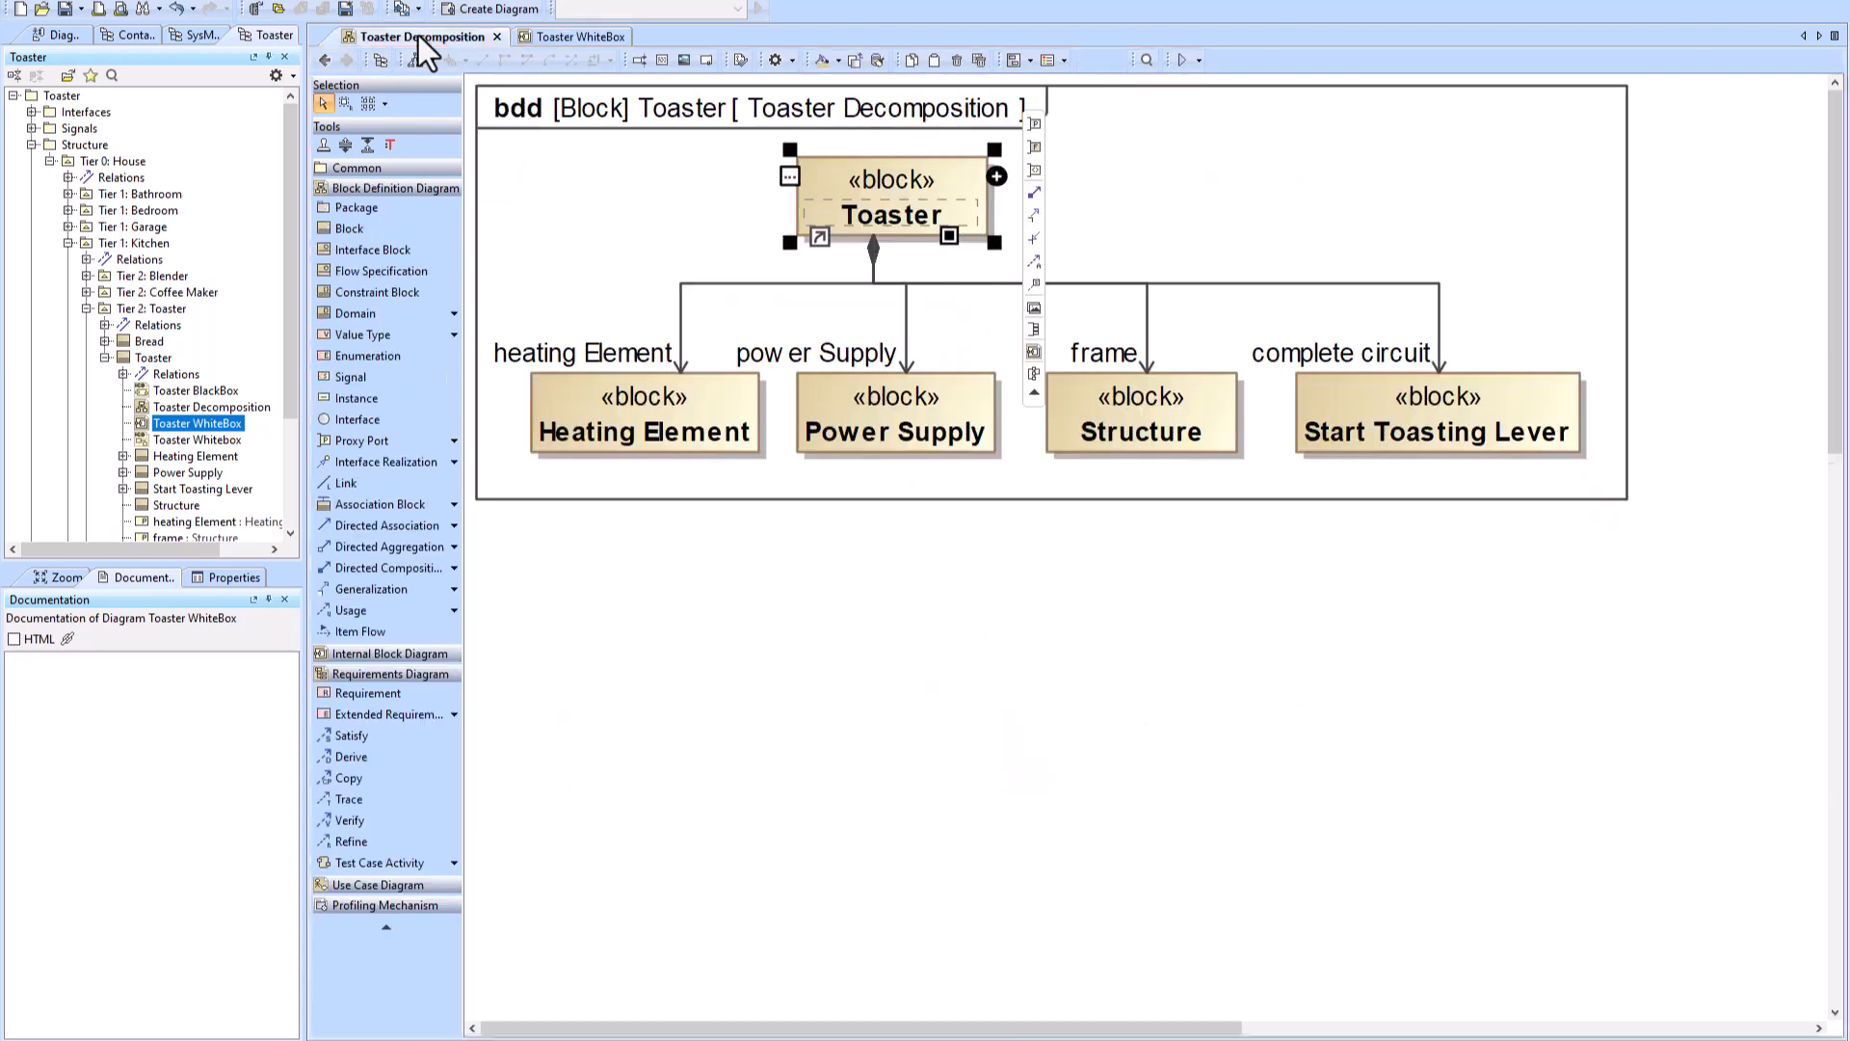
left_click(665, 421)
left_click(908, 430)
left_click(1220, 397)
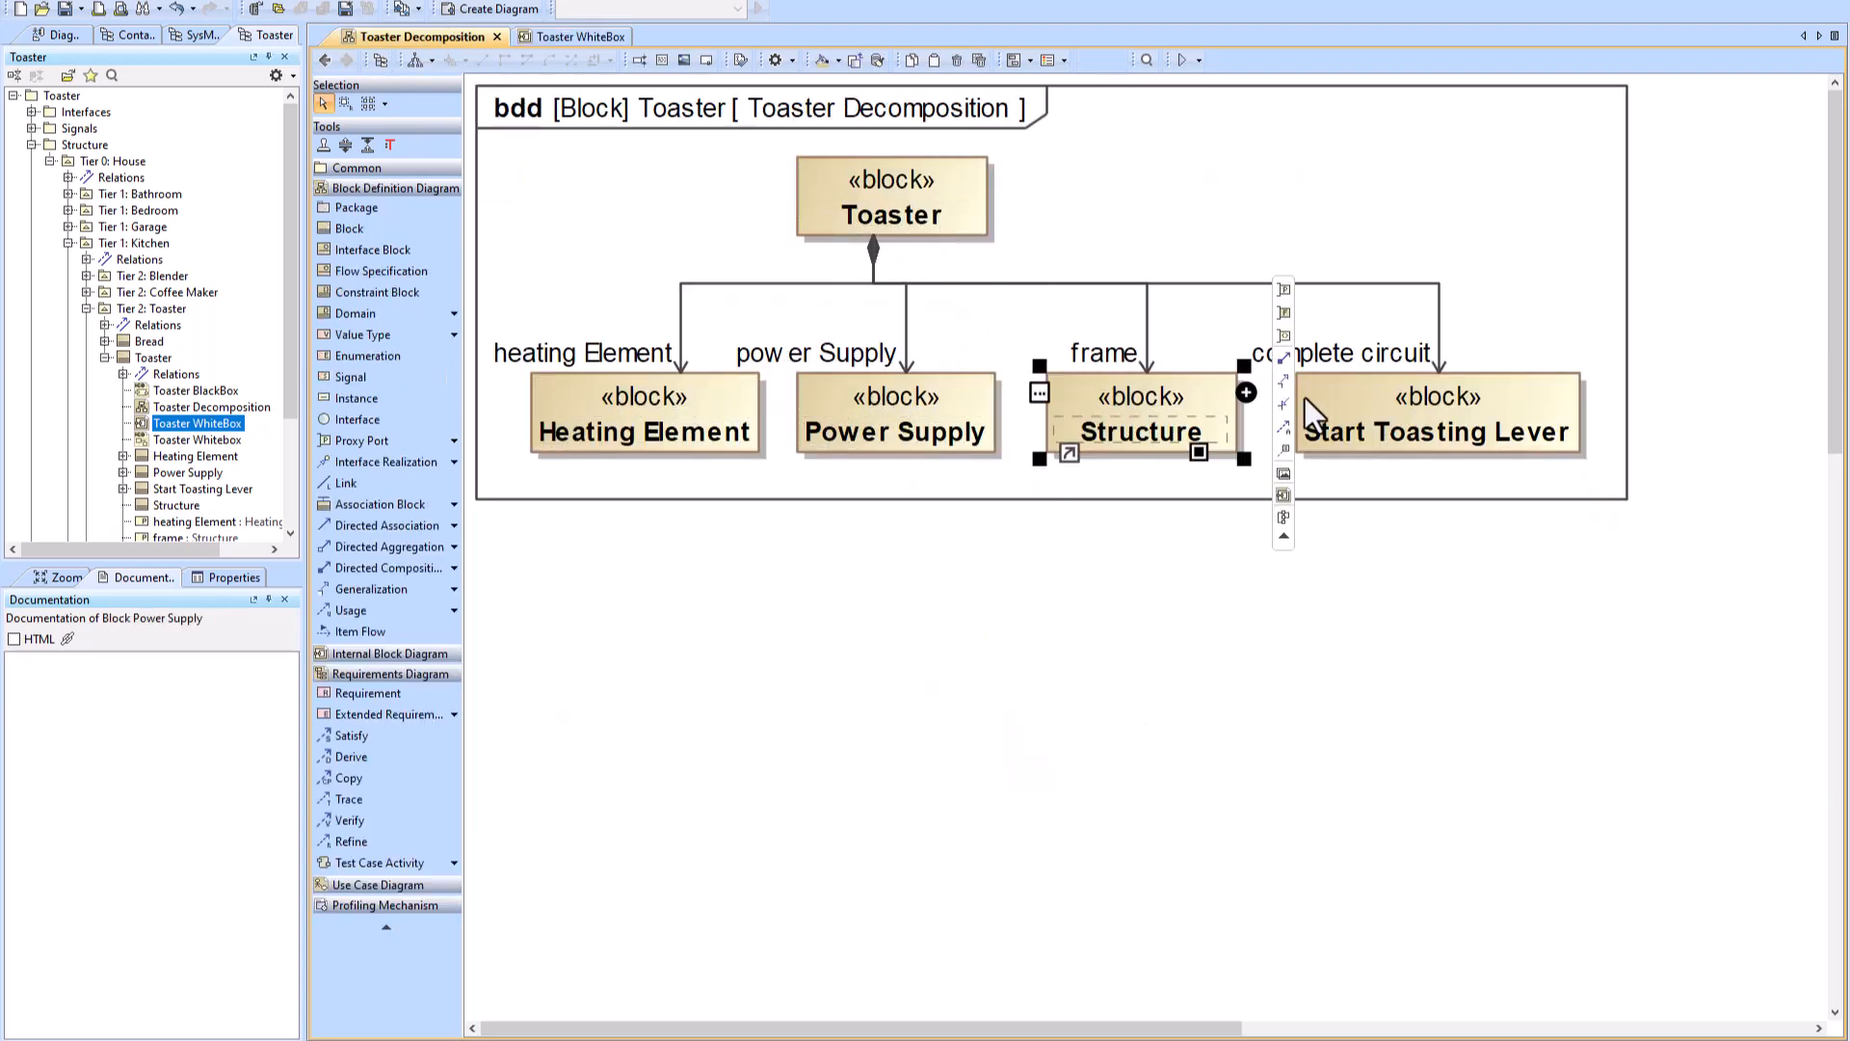
left_click(1333, 414)
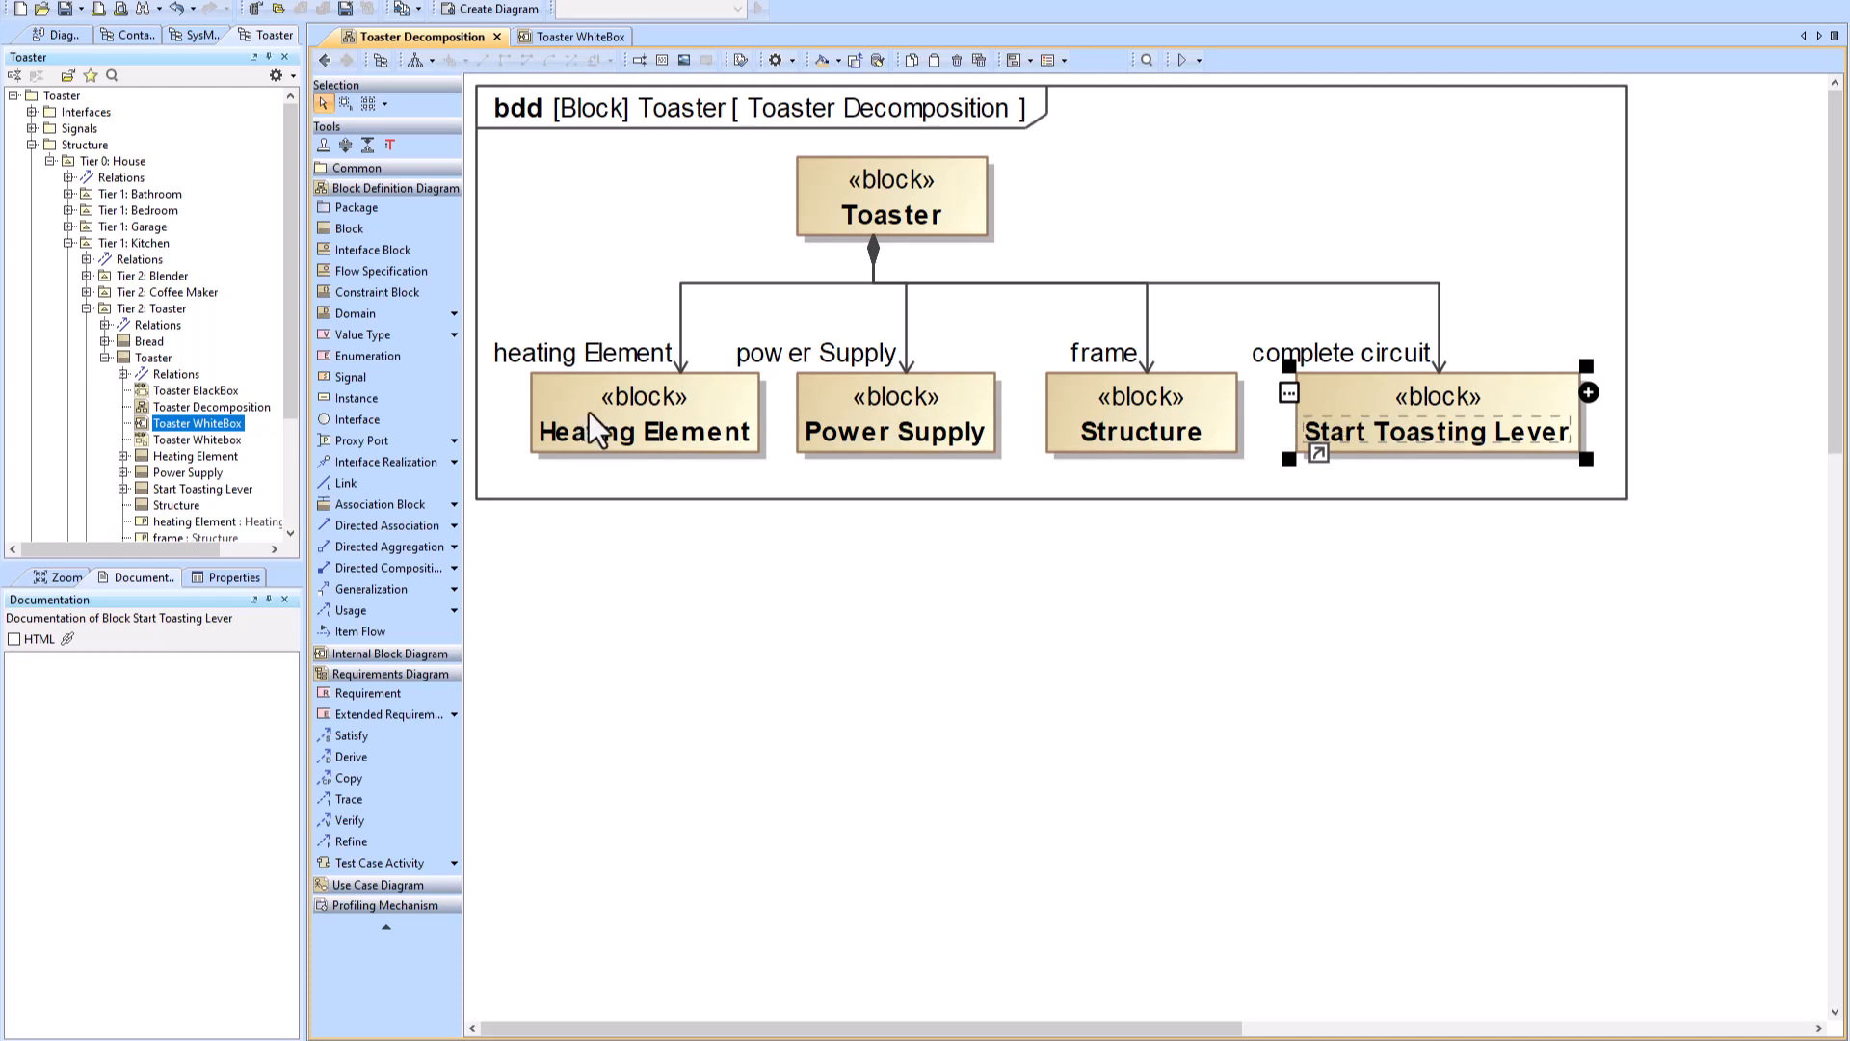
Step: Examine the composition relationships and the heating Element, power Supply, frame and complete circuit role names in the Toaster Decomposition diagram
left_click(682, 337)
left_click(1146, 326)
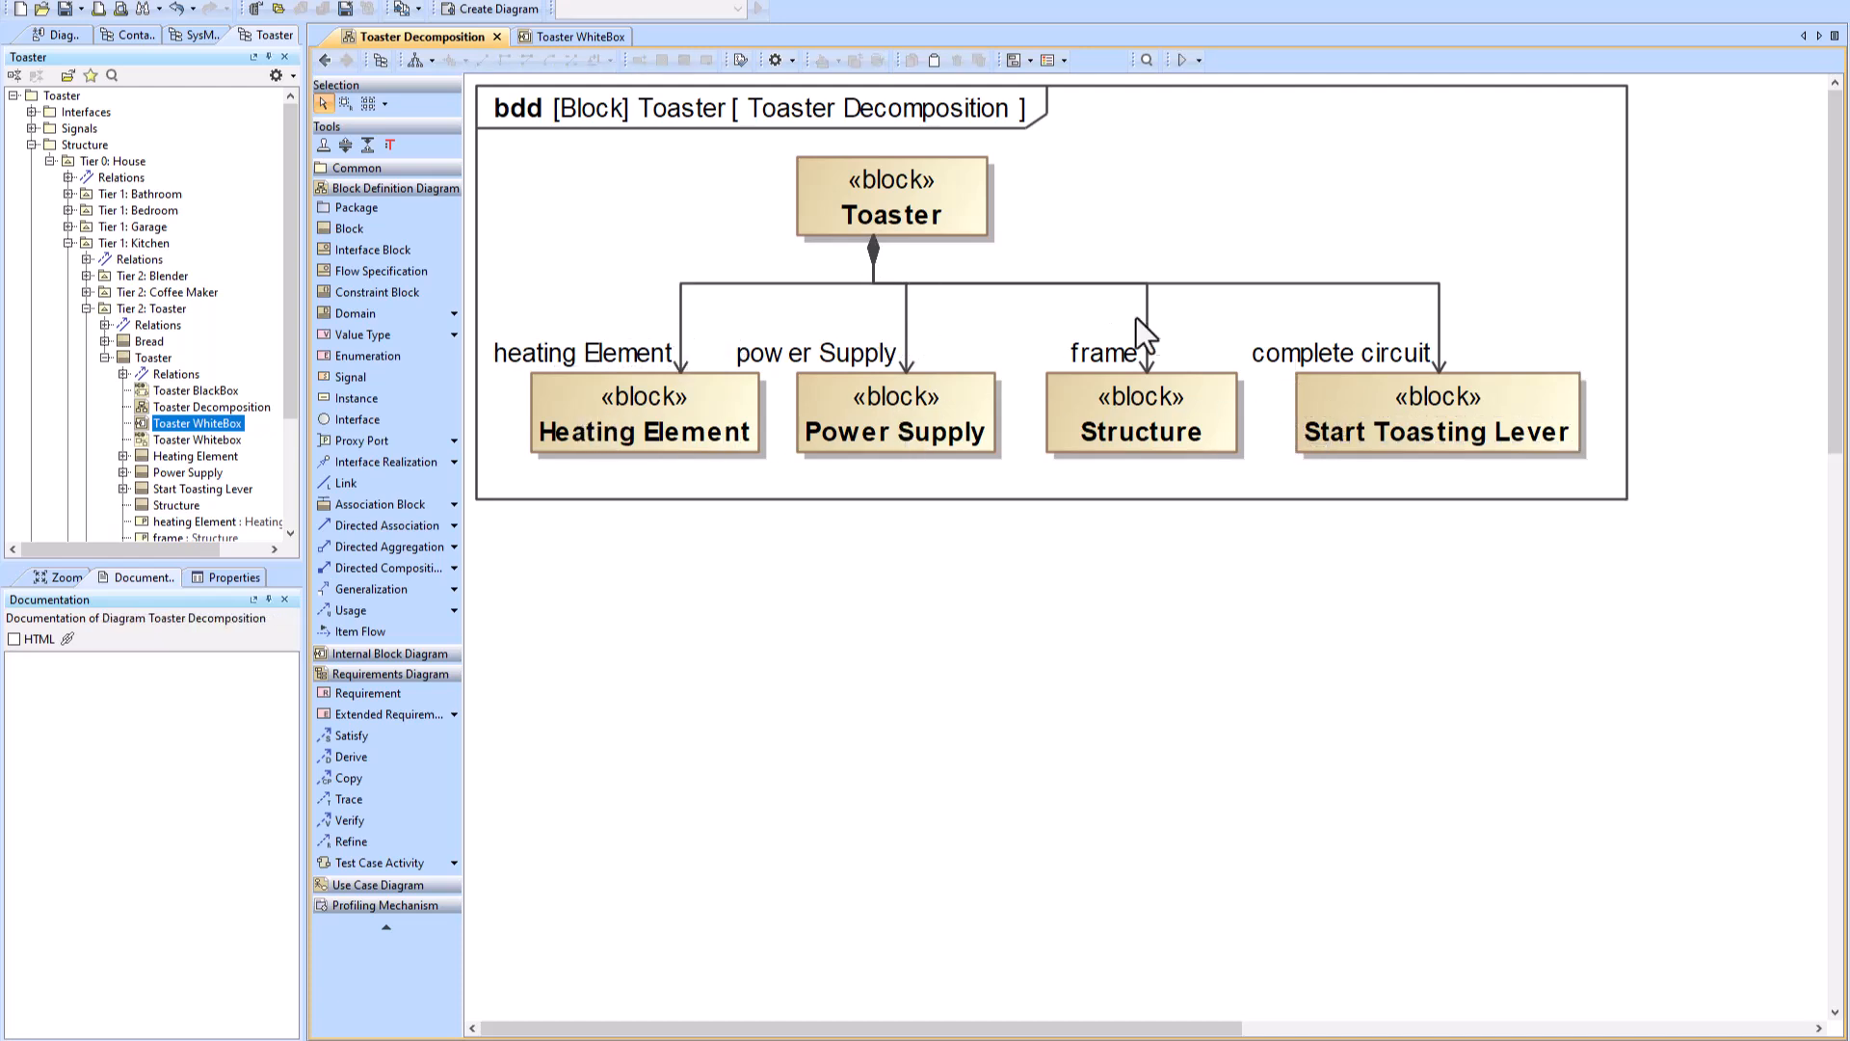
left_click(929, 326)
left_click(628, 354)
left_click(830, 348)
left_click(1074, 355)
left_click(1332, 349)
left_click(1268, 307)
Step: Locate the Toaster block in the containment tree and select its heating Element, frame, complete circuit and power Supply part properties
left_click(860, 204)
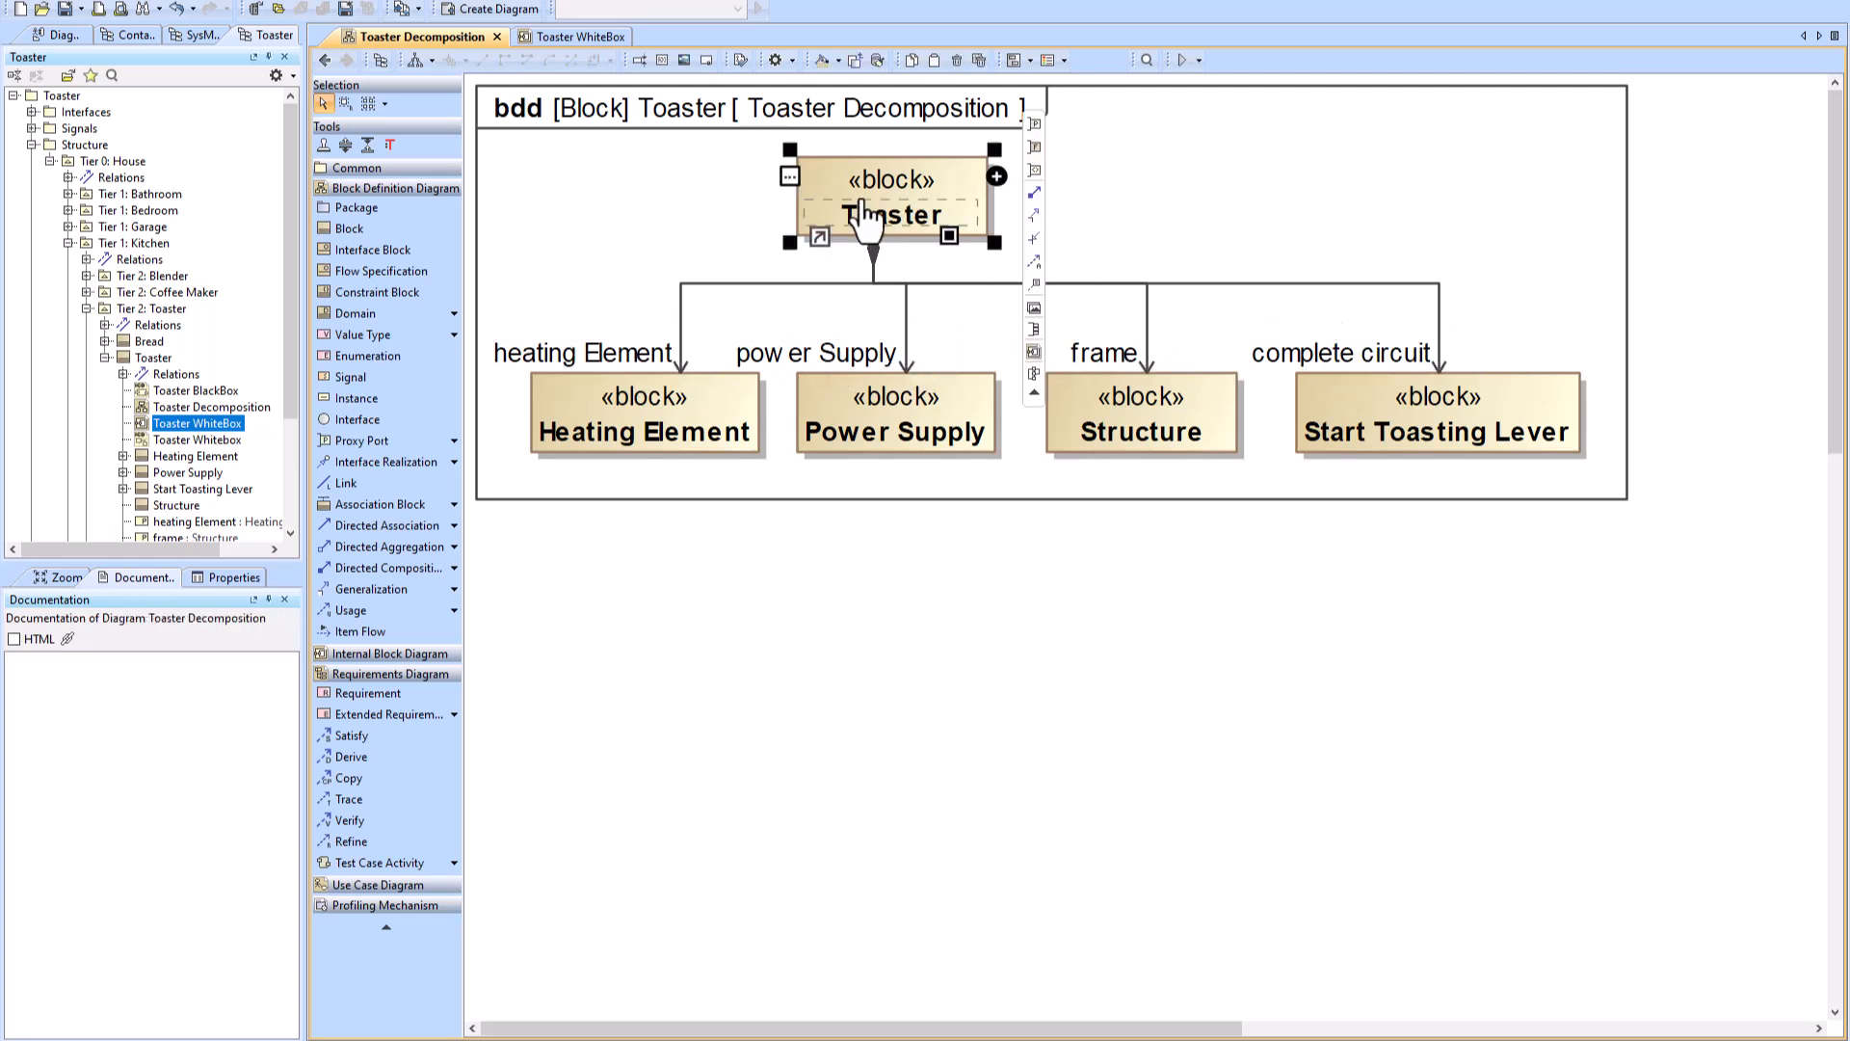
key("alt+b")
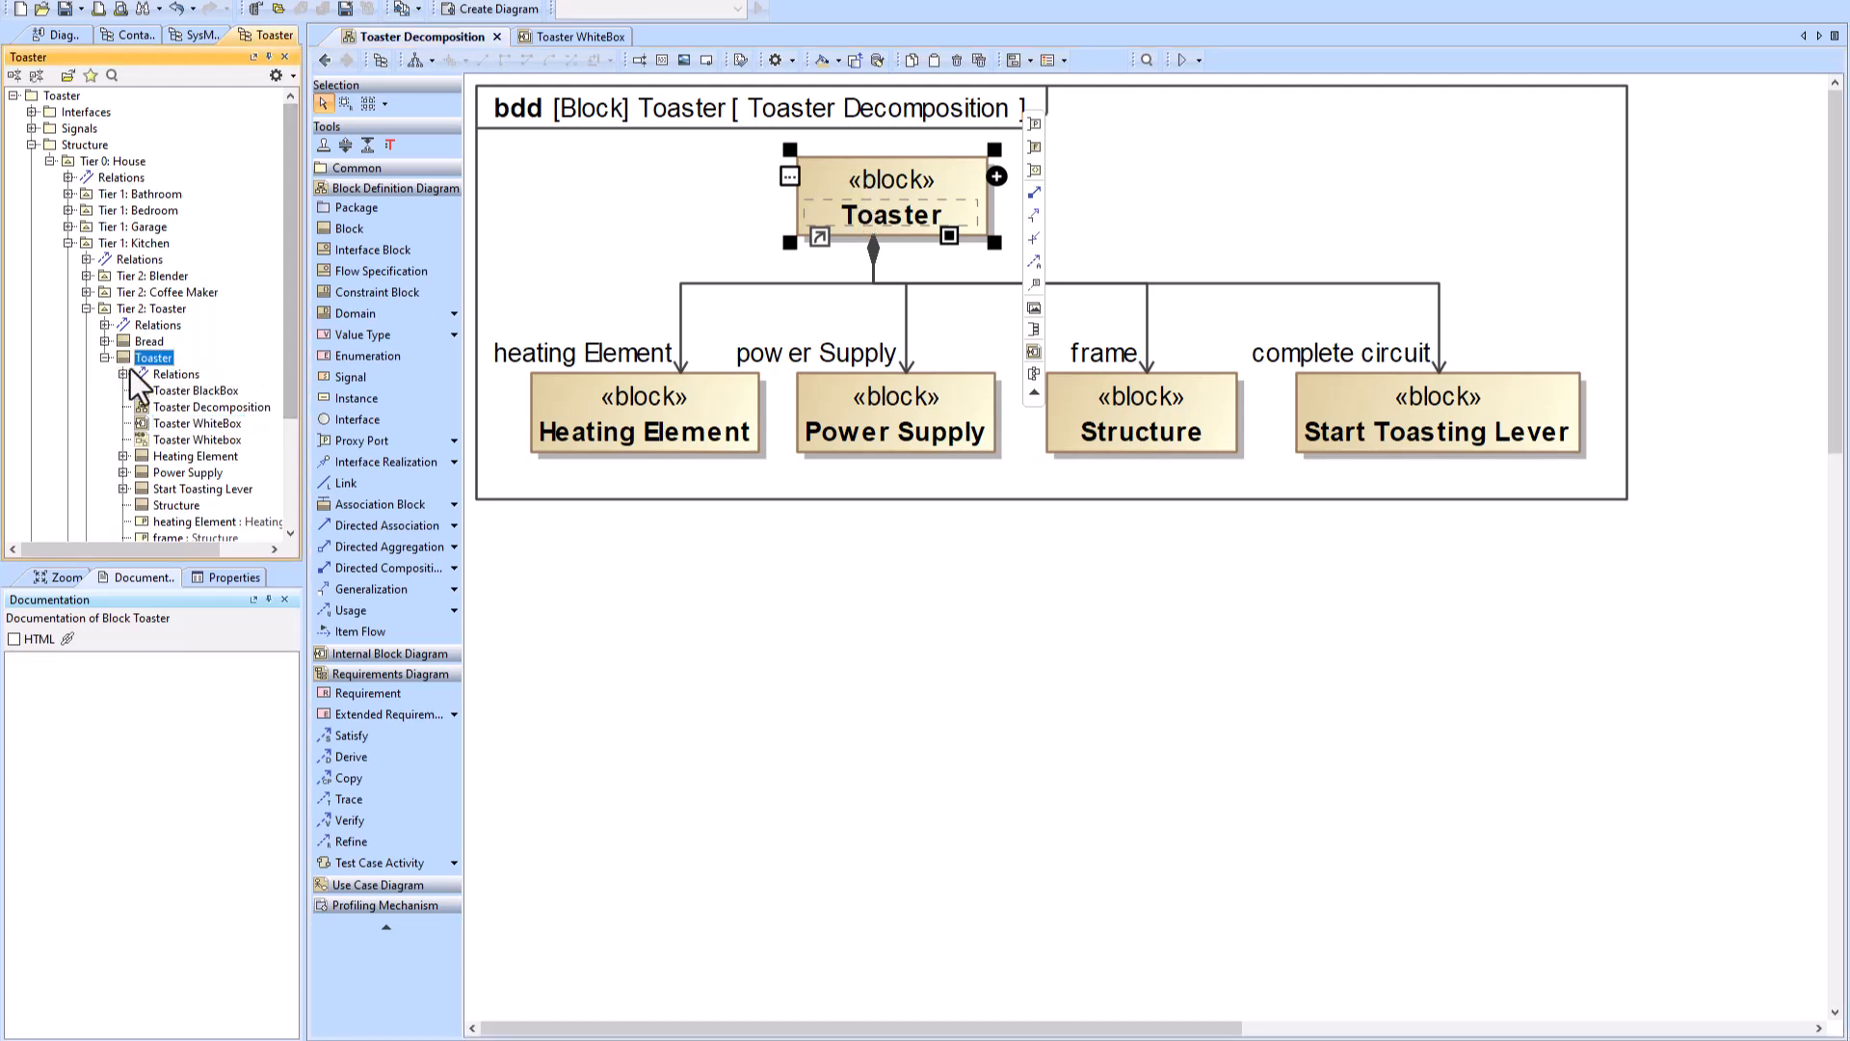
scroll(164, 477, "down", 3)
left_click_drag(164, 366, 169, 422)
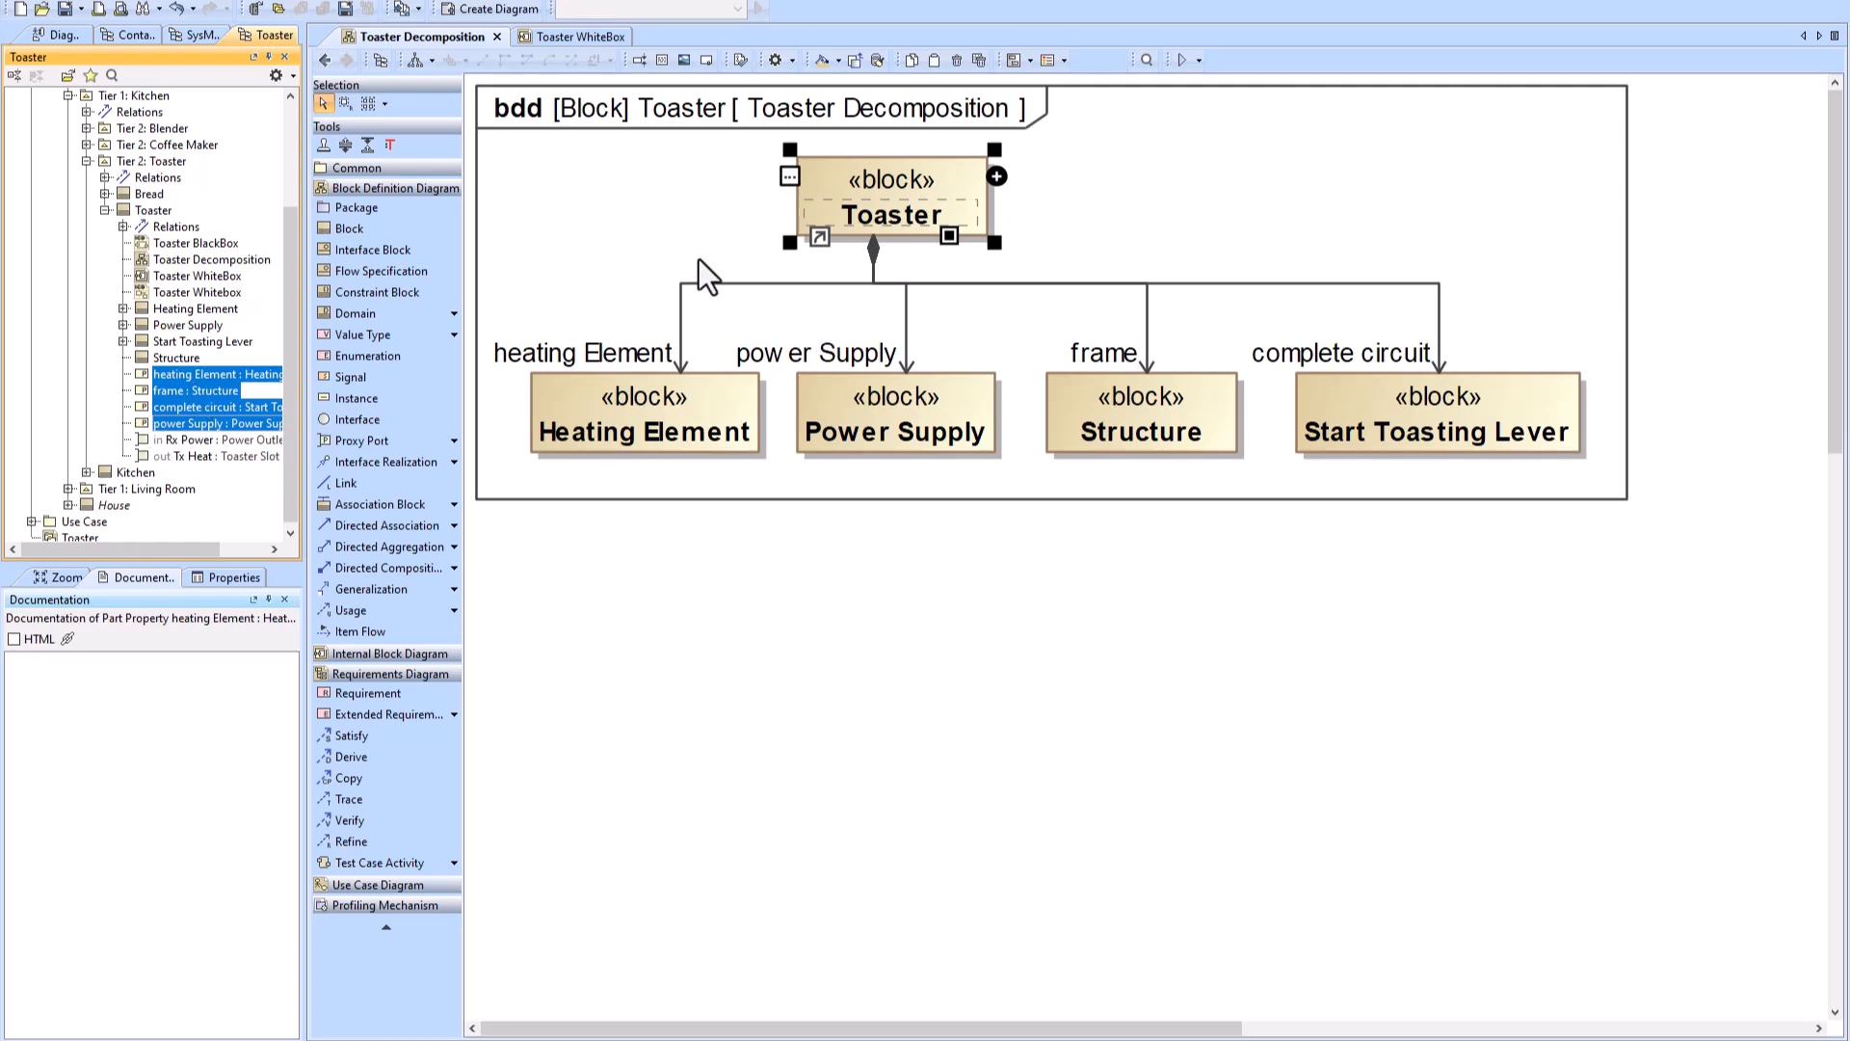
Step: Switch to the Toaster WhiteBox diagram and locate its power Supply part in the containment tree
left_click(557, 38)
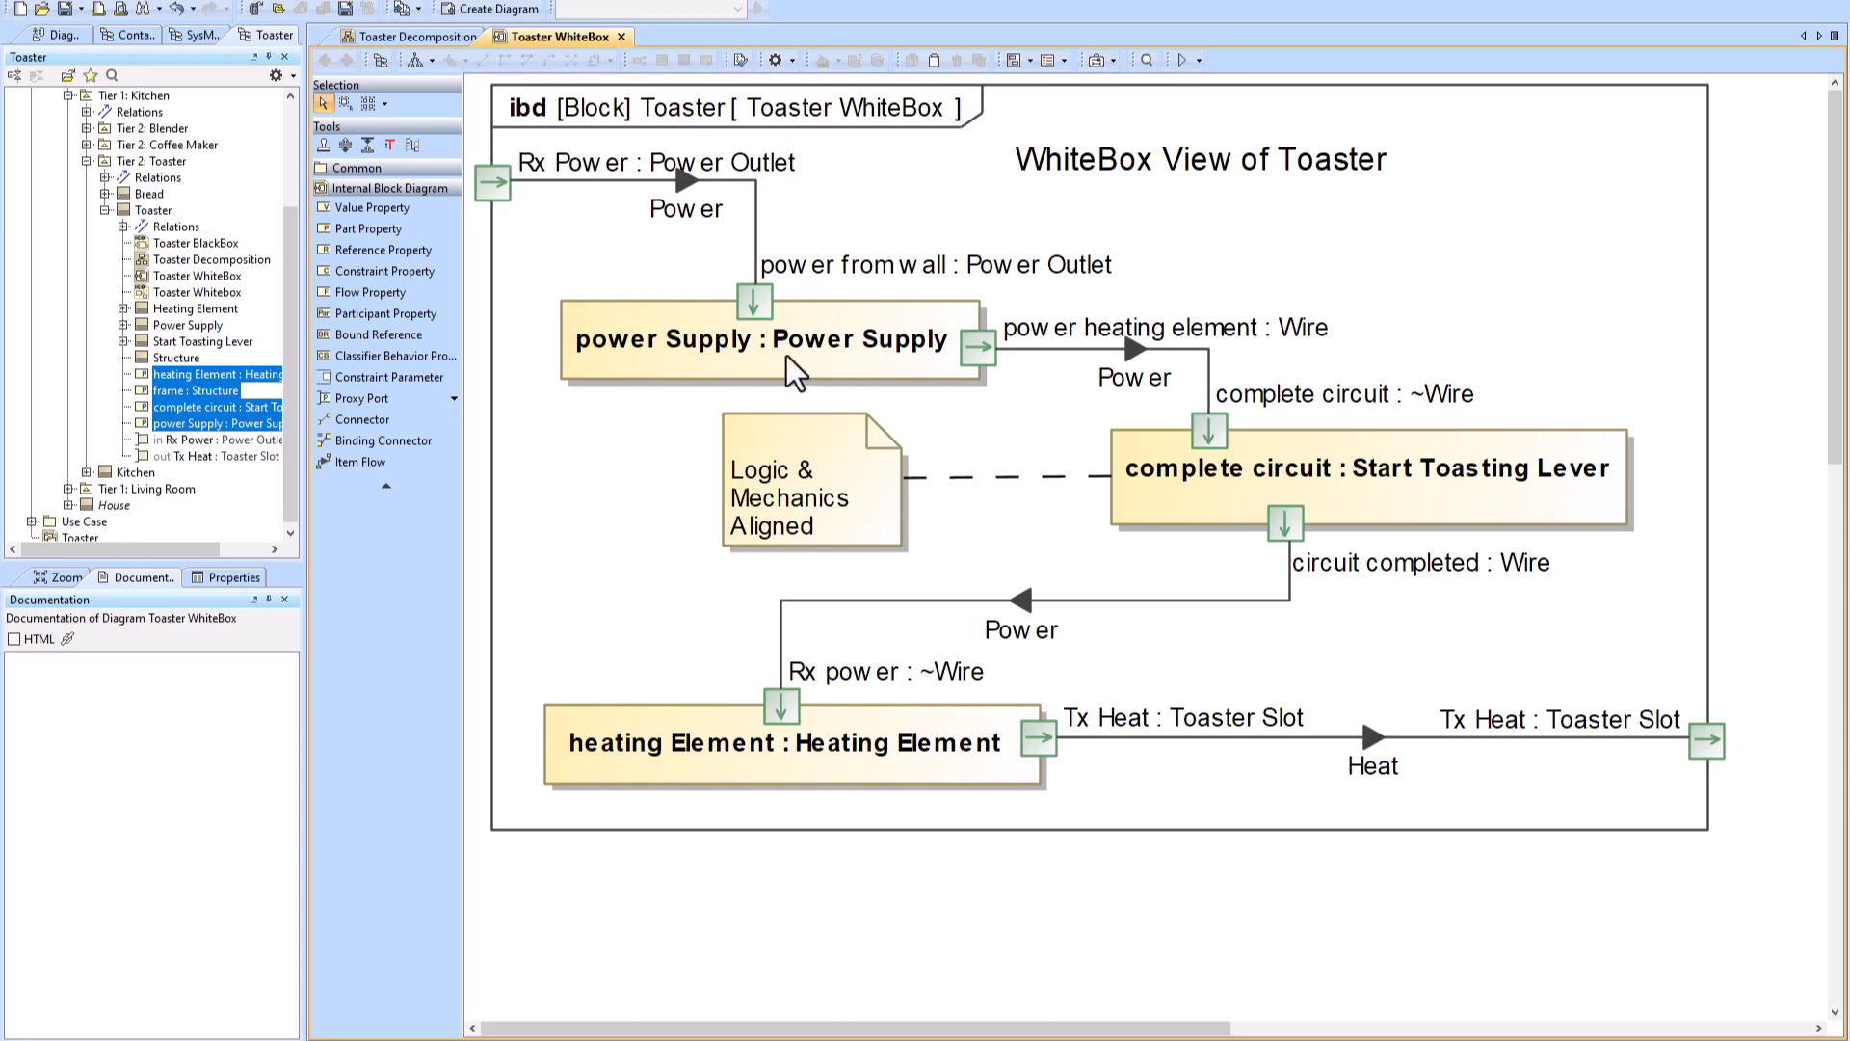
left_click(646, 347)
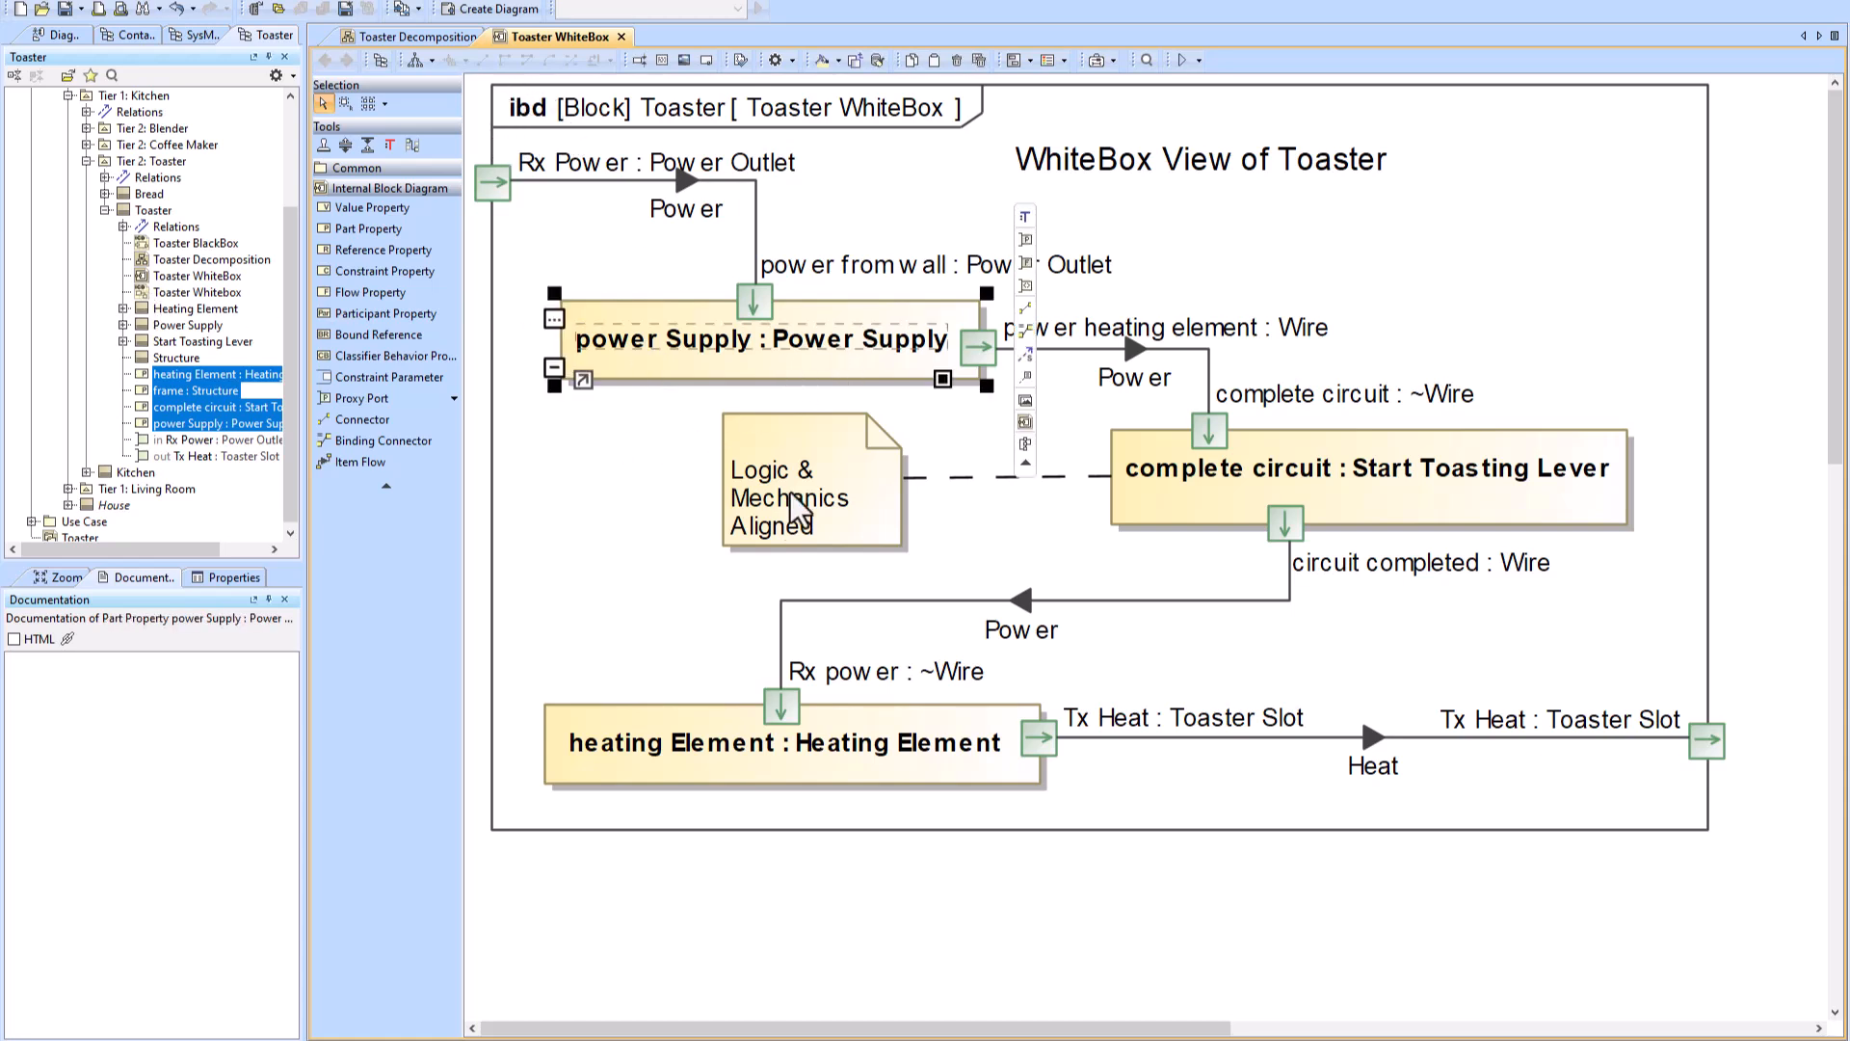
right_click(657, 362)
mouse_move(766, 416)
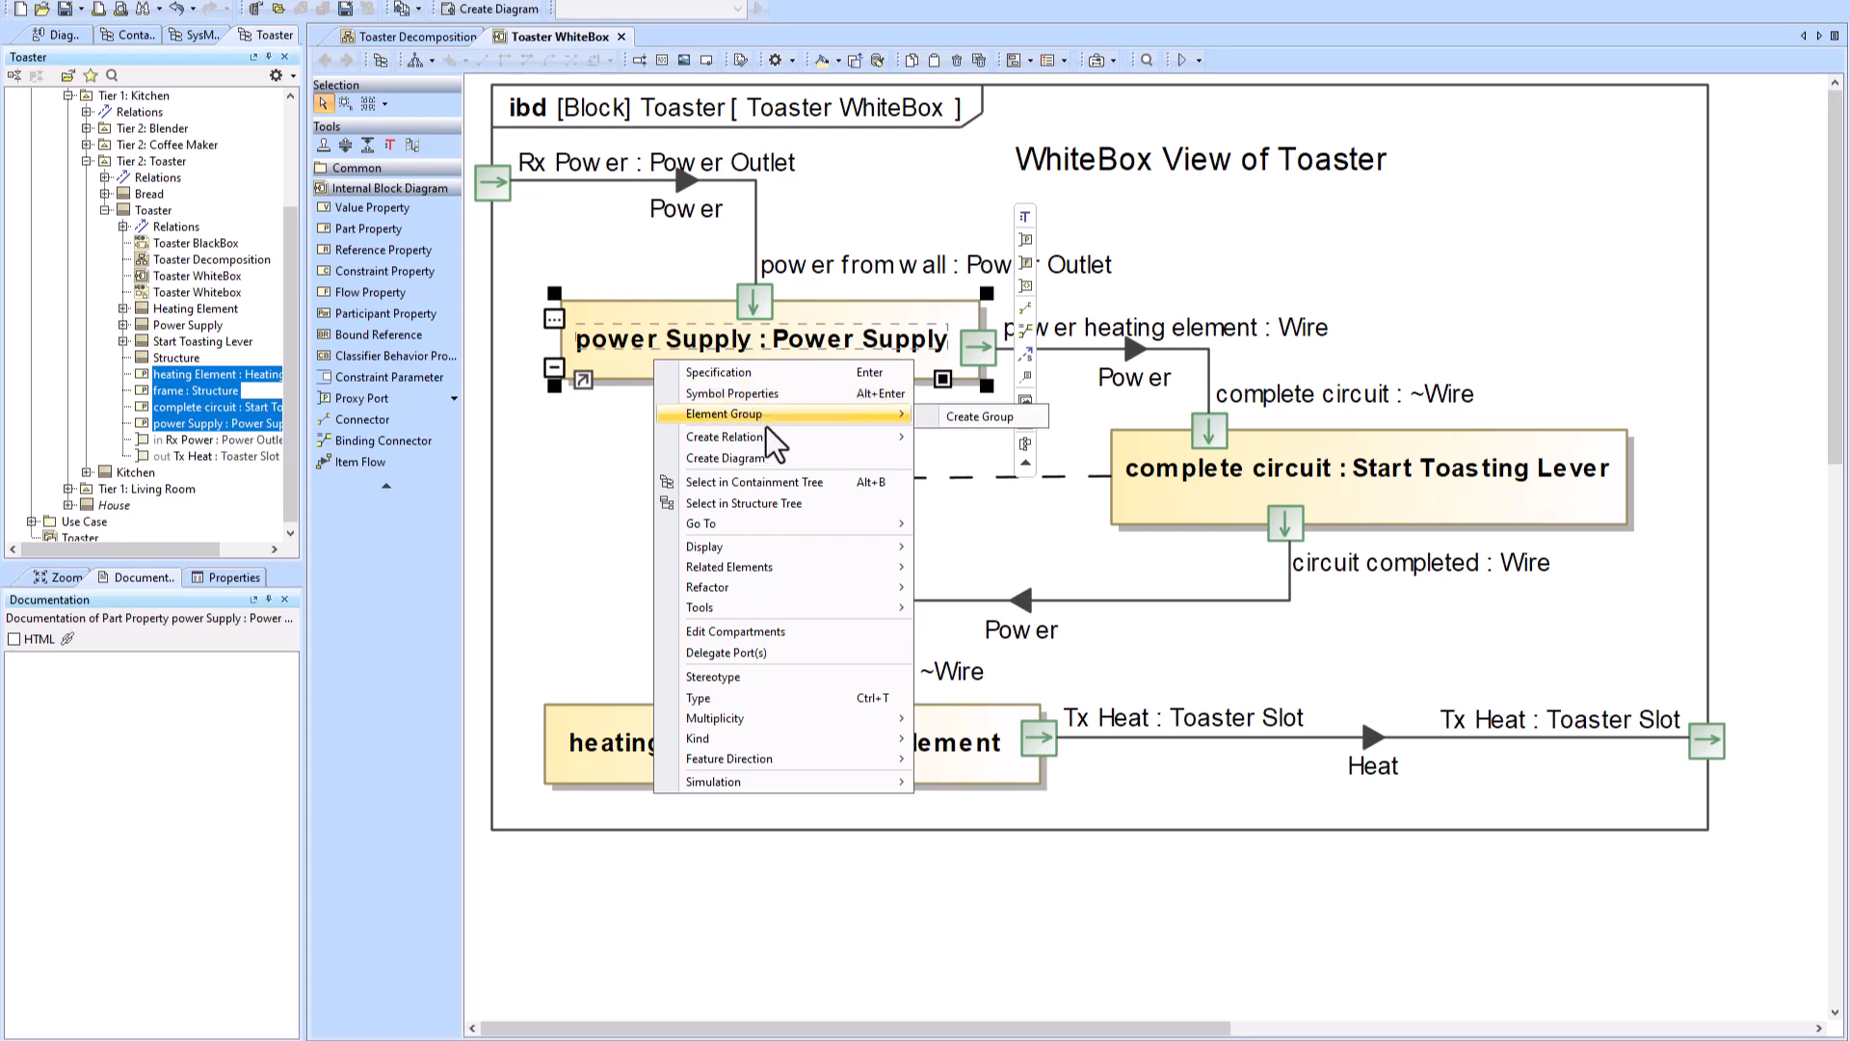
left_click(755, 482)
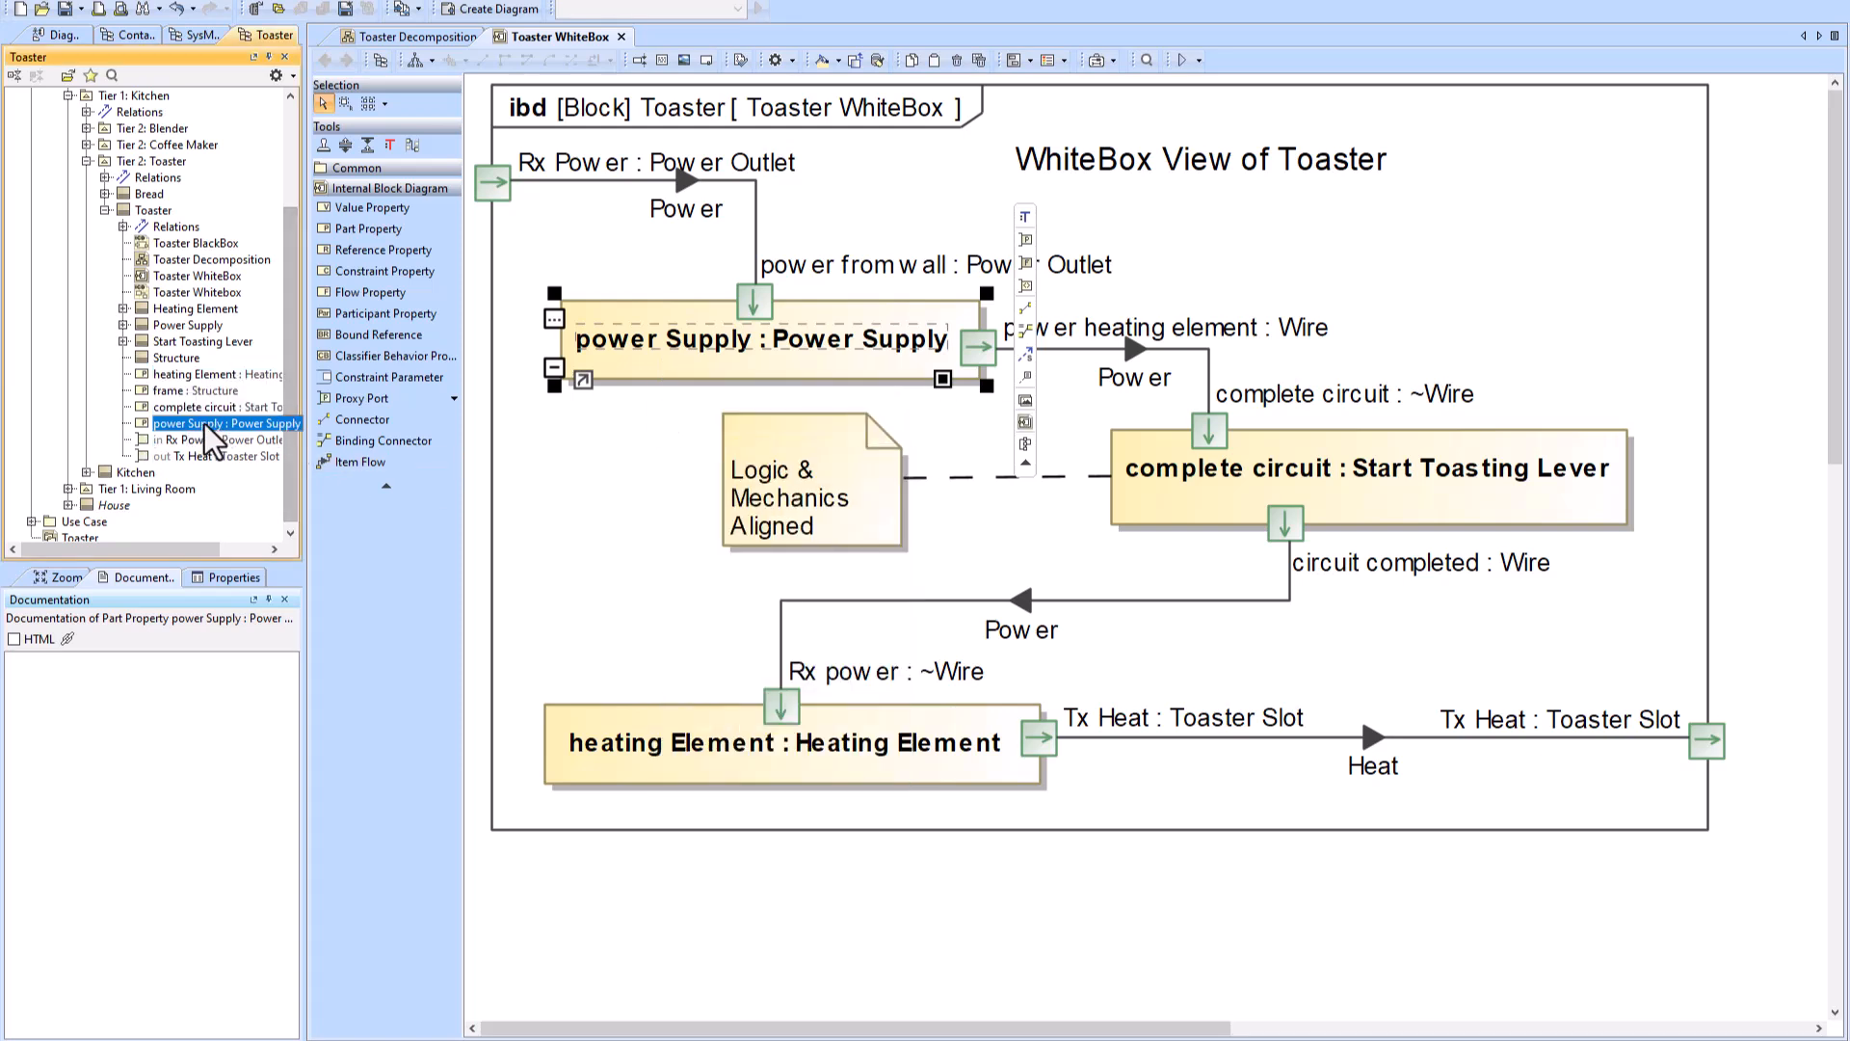
left_click(701, 409)
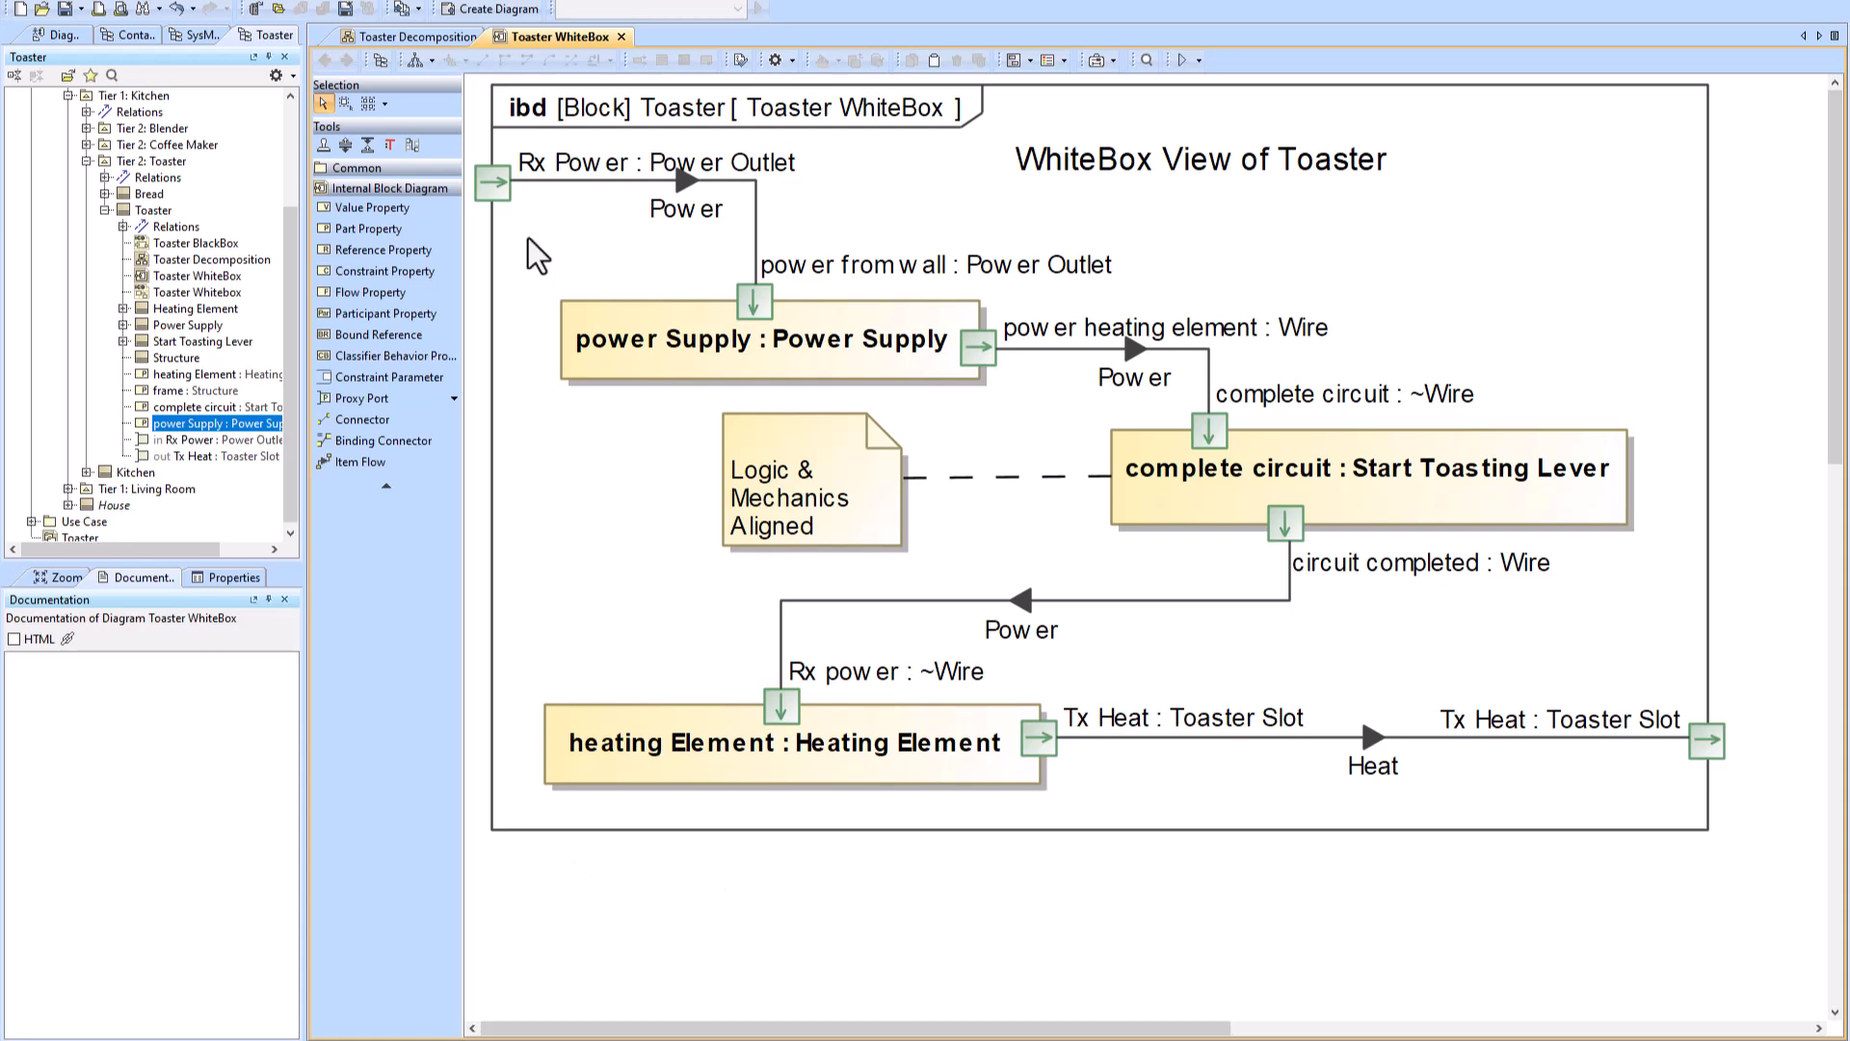
Step: Examine the Rx Power and Tx Heat boundary ports and the three internal parts of the Toaster WhiteBox diagram
left_click(493, 182)
left_click(1716, 759)
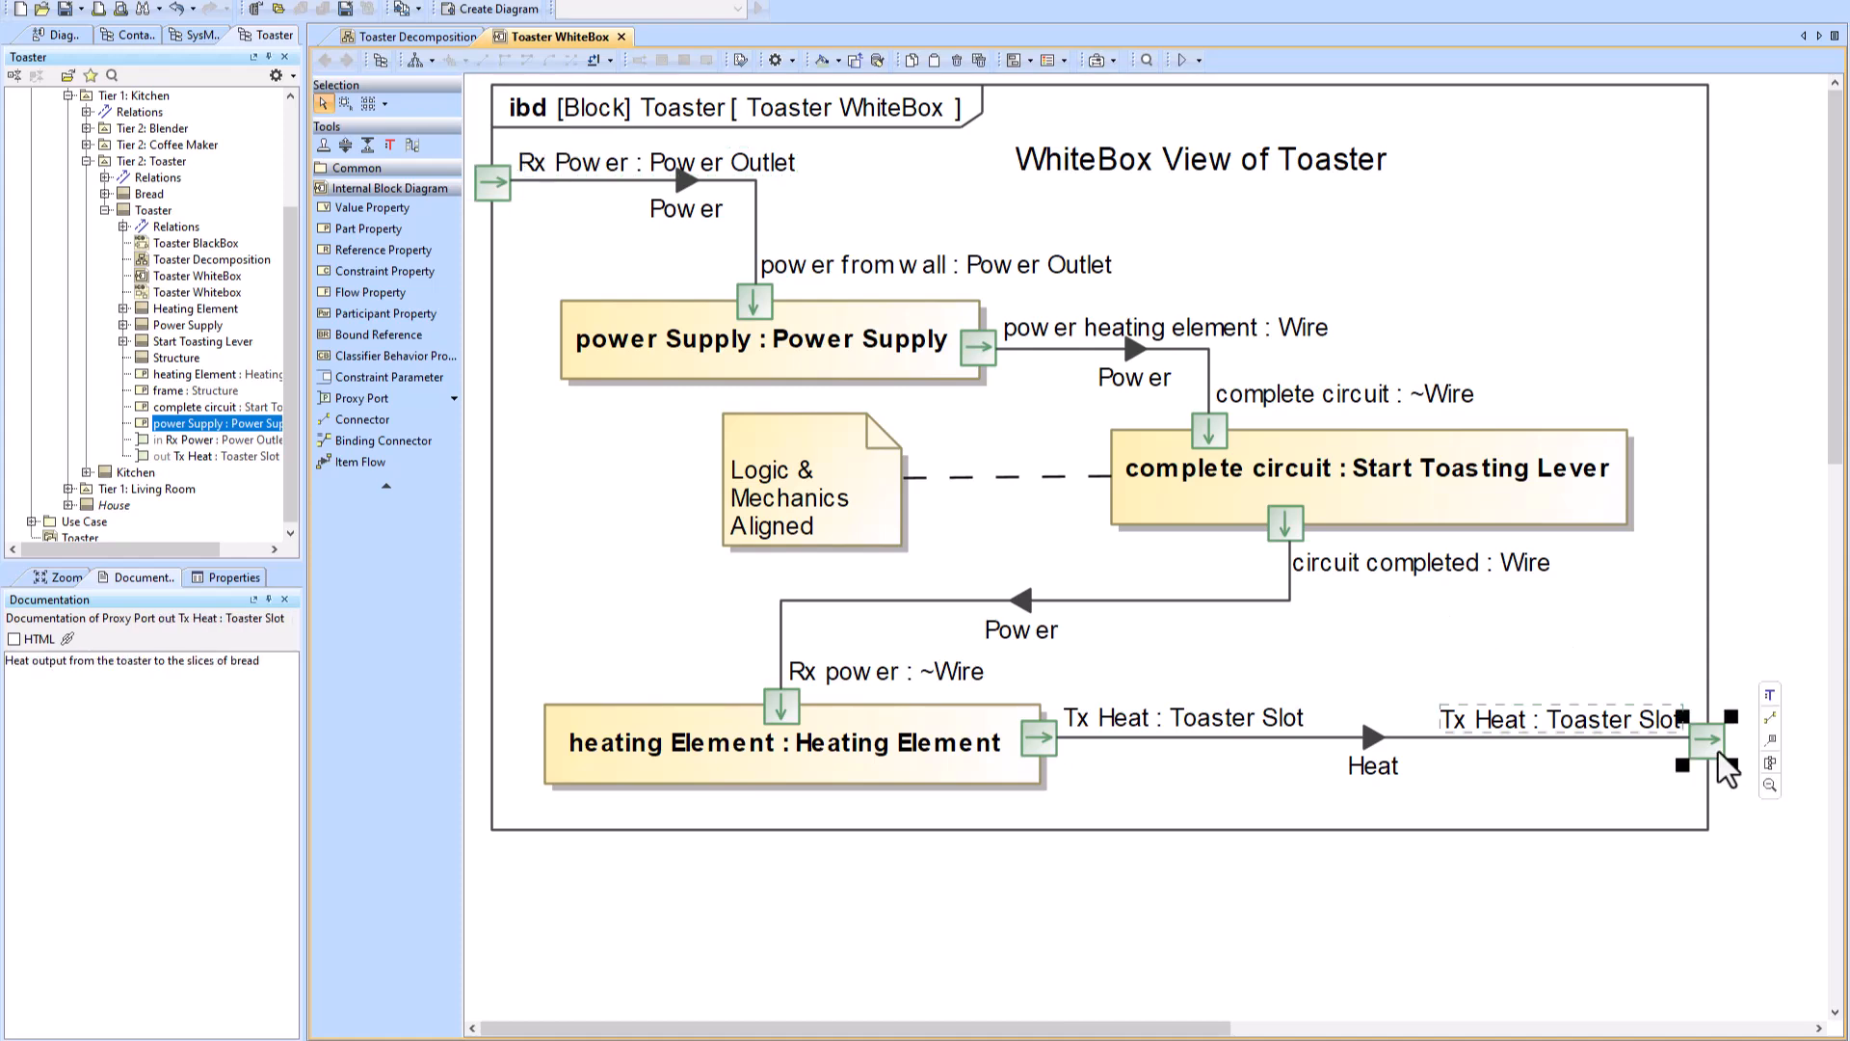
left_click(800, 339)
left_click(1445, 477)
left_click(1002, 718)
left_click(867, 627)
Step: Go back to the Toaster Context diagram, find the Kitchen block in the containment tree and open its Kitchen internal block diagram
left_click(414, 36)
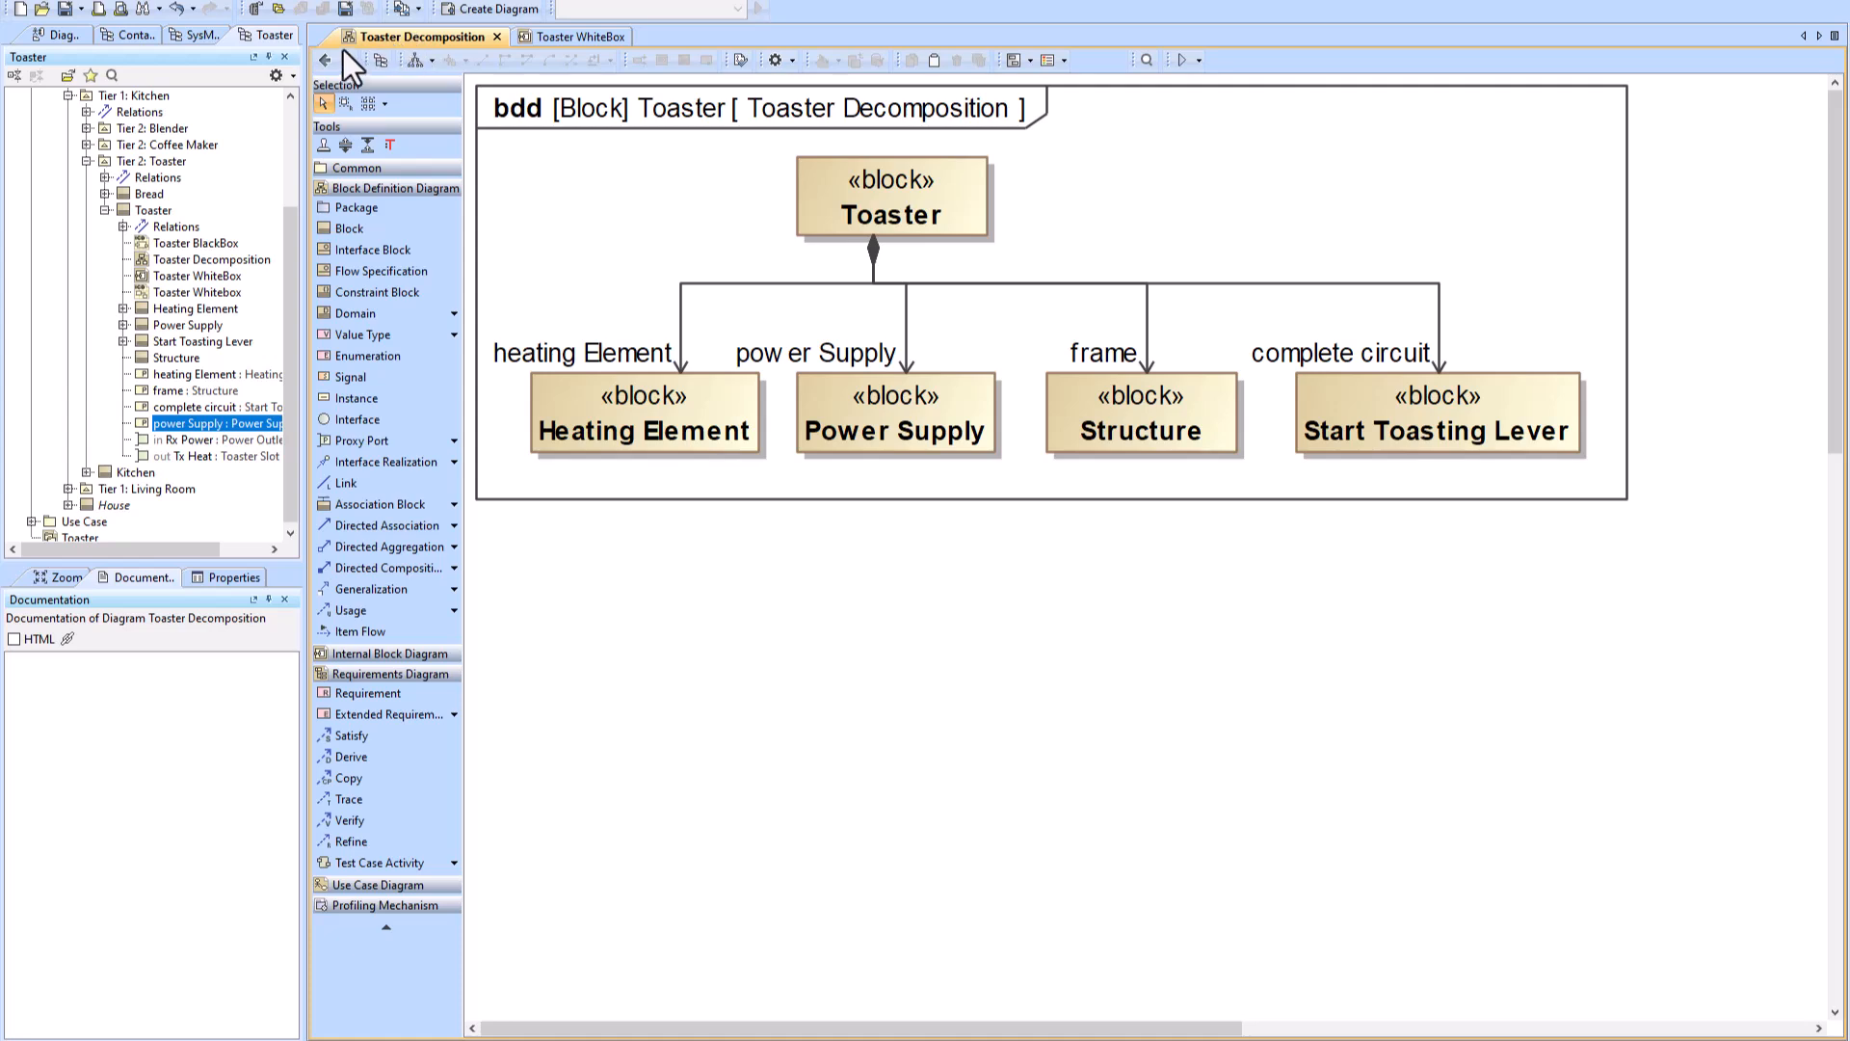
left_click(324, 60)
left_click(822, 265)
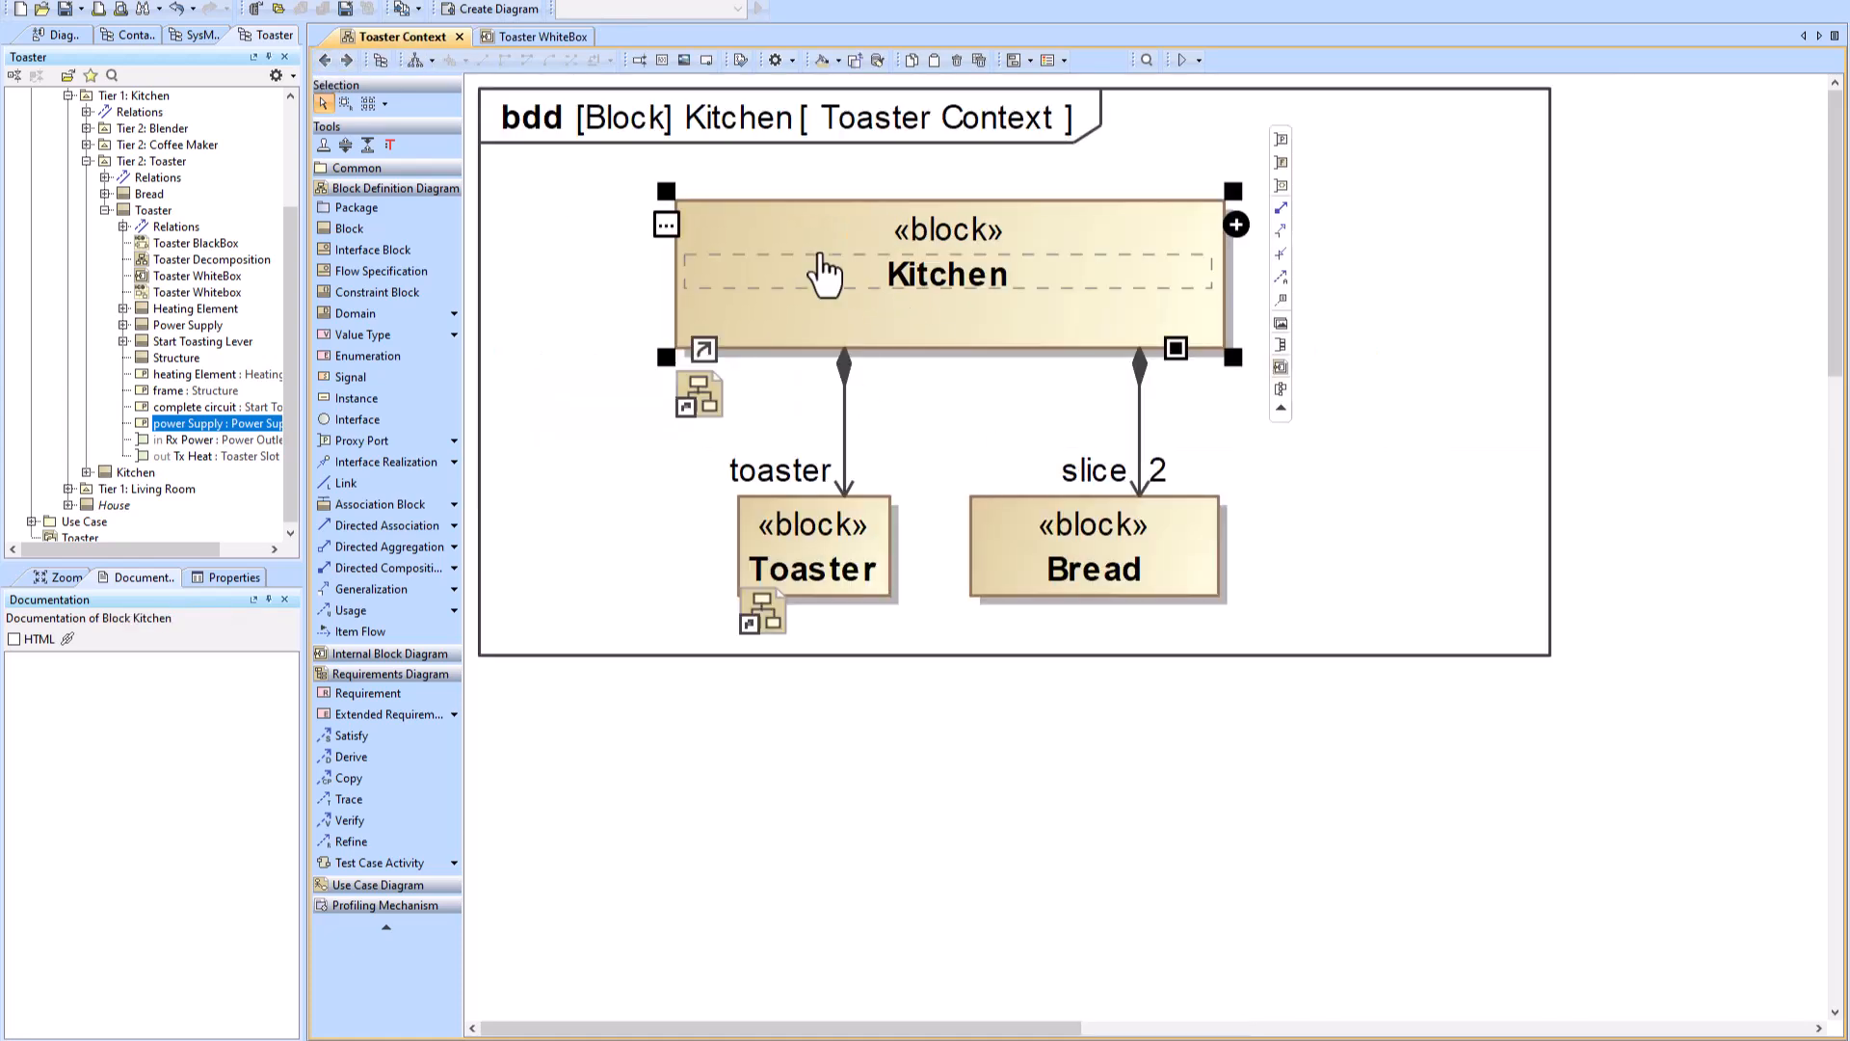
left_click(86, 473)
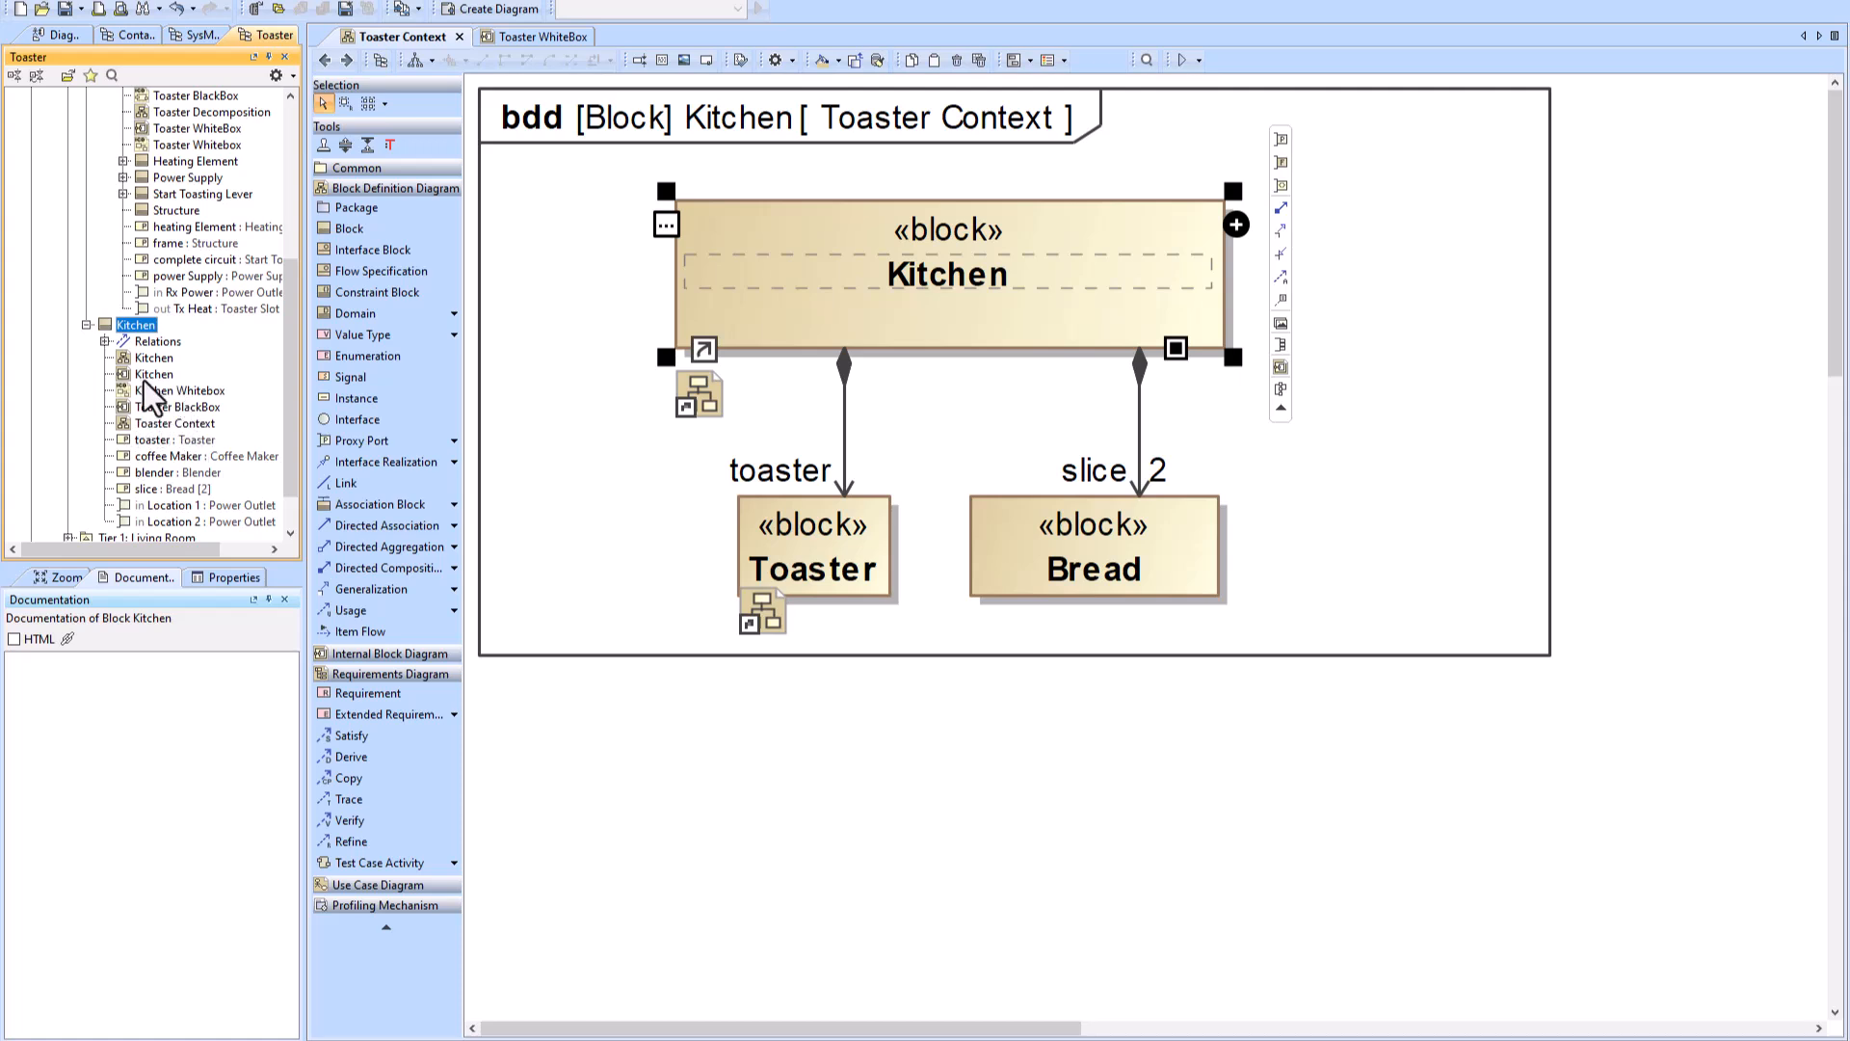
double_click(154, 374)
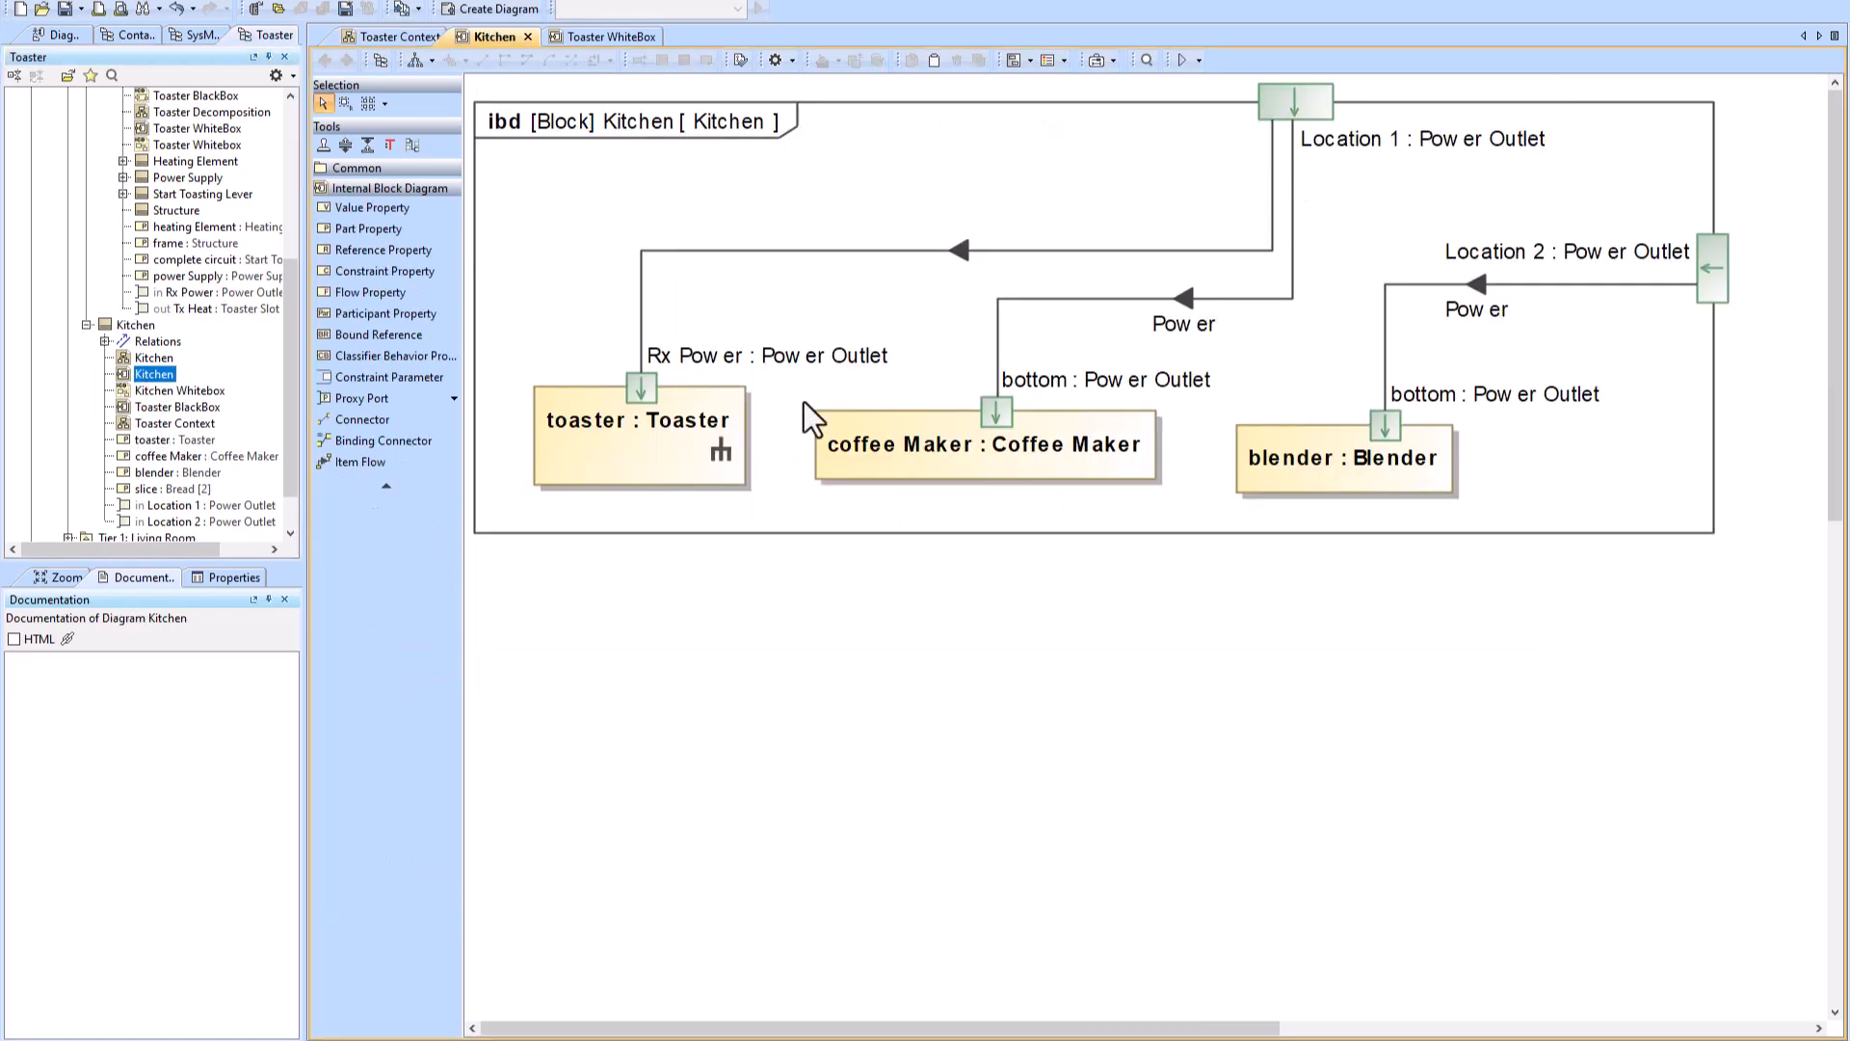
Step: Compare the toaster, coffee Maker and blender parts with their blocks in the Kitchen block definition diagram
left_click(675, 435)
left_click(942, 448)
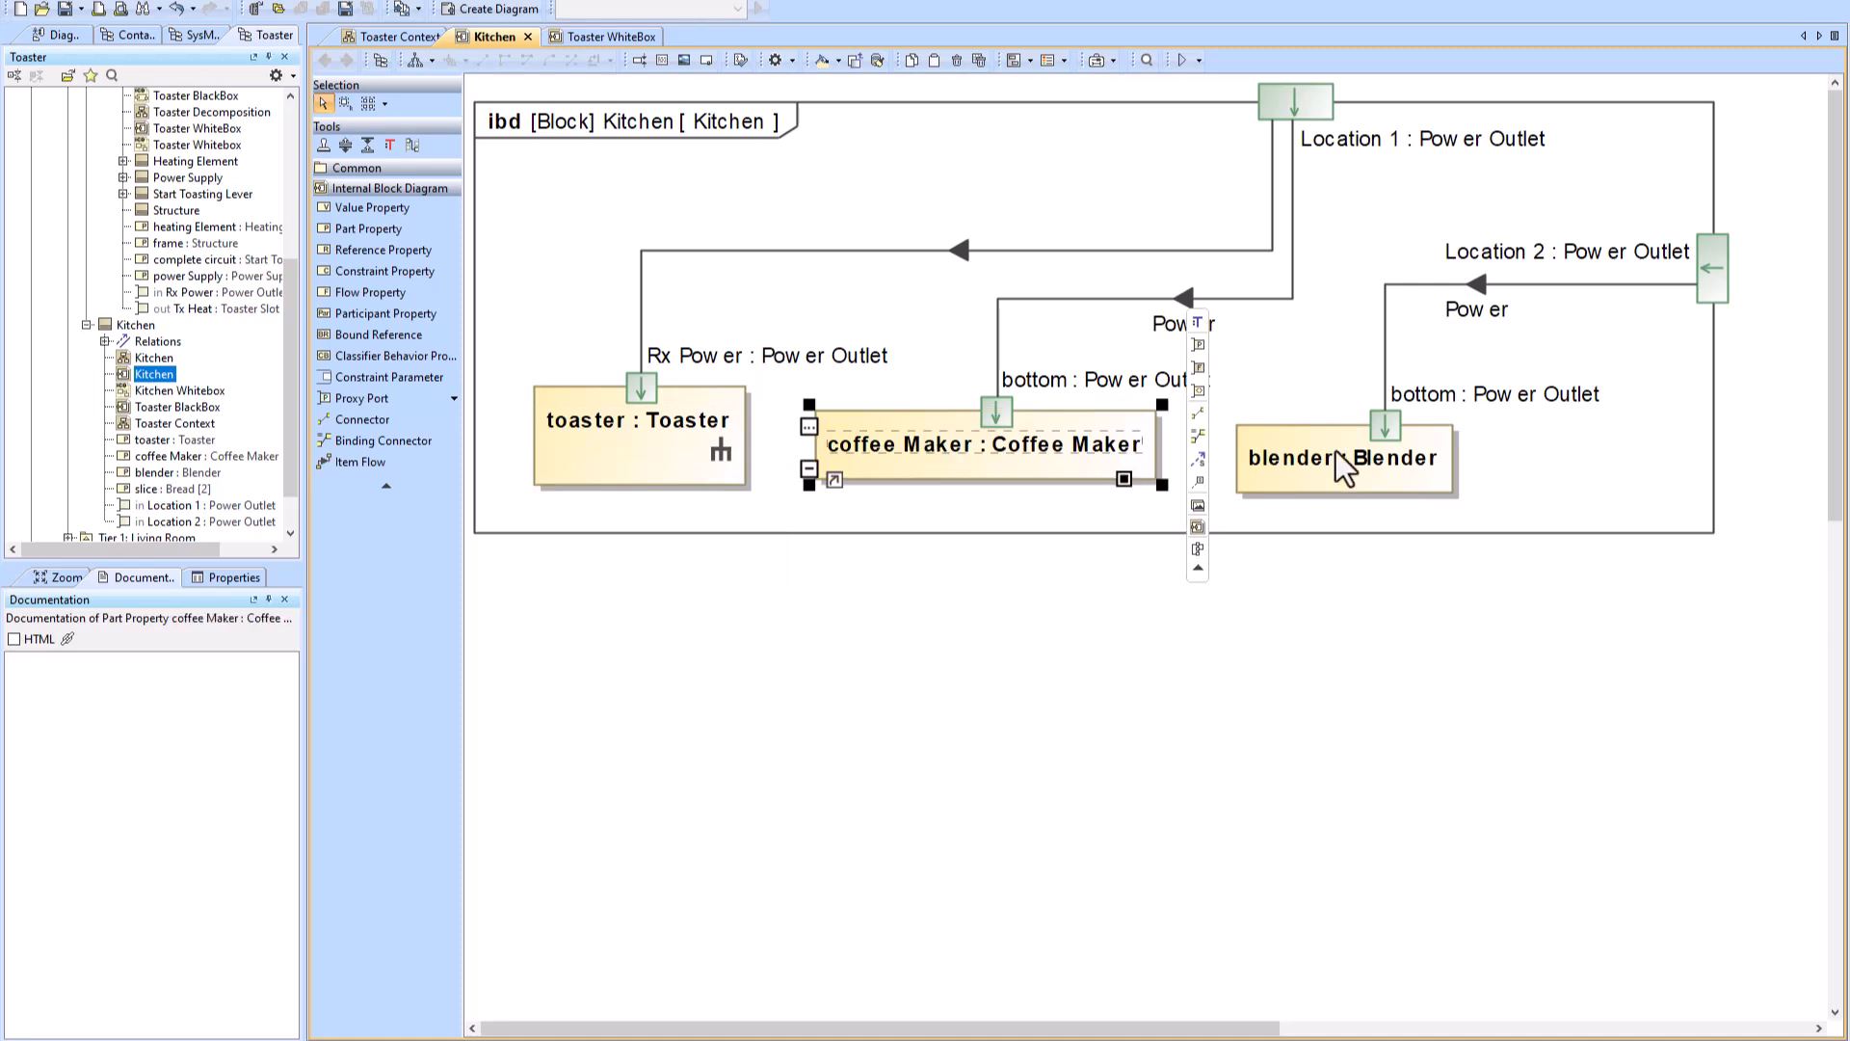
left_click(1335, 453)
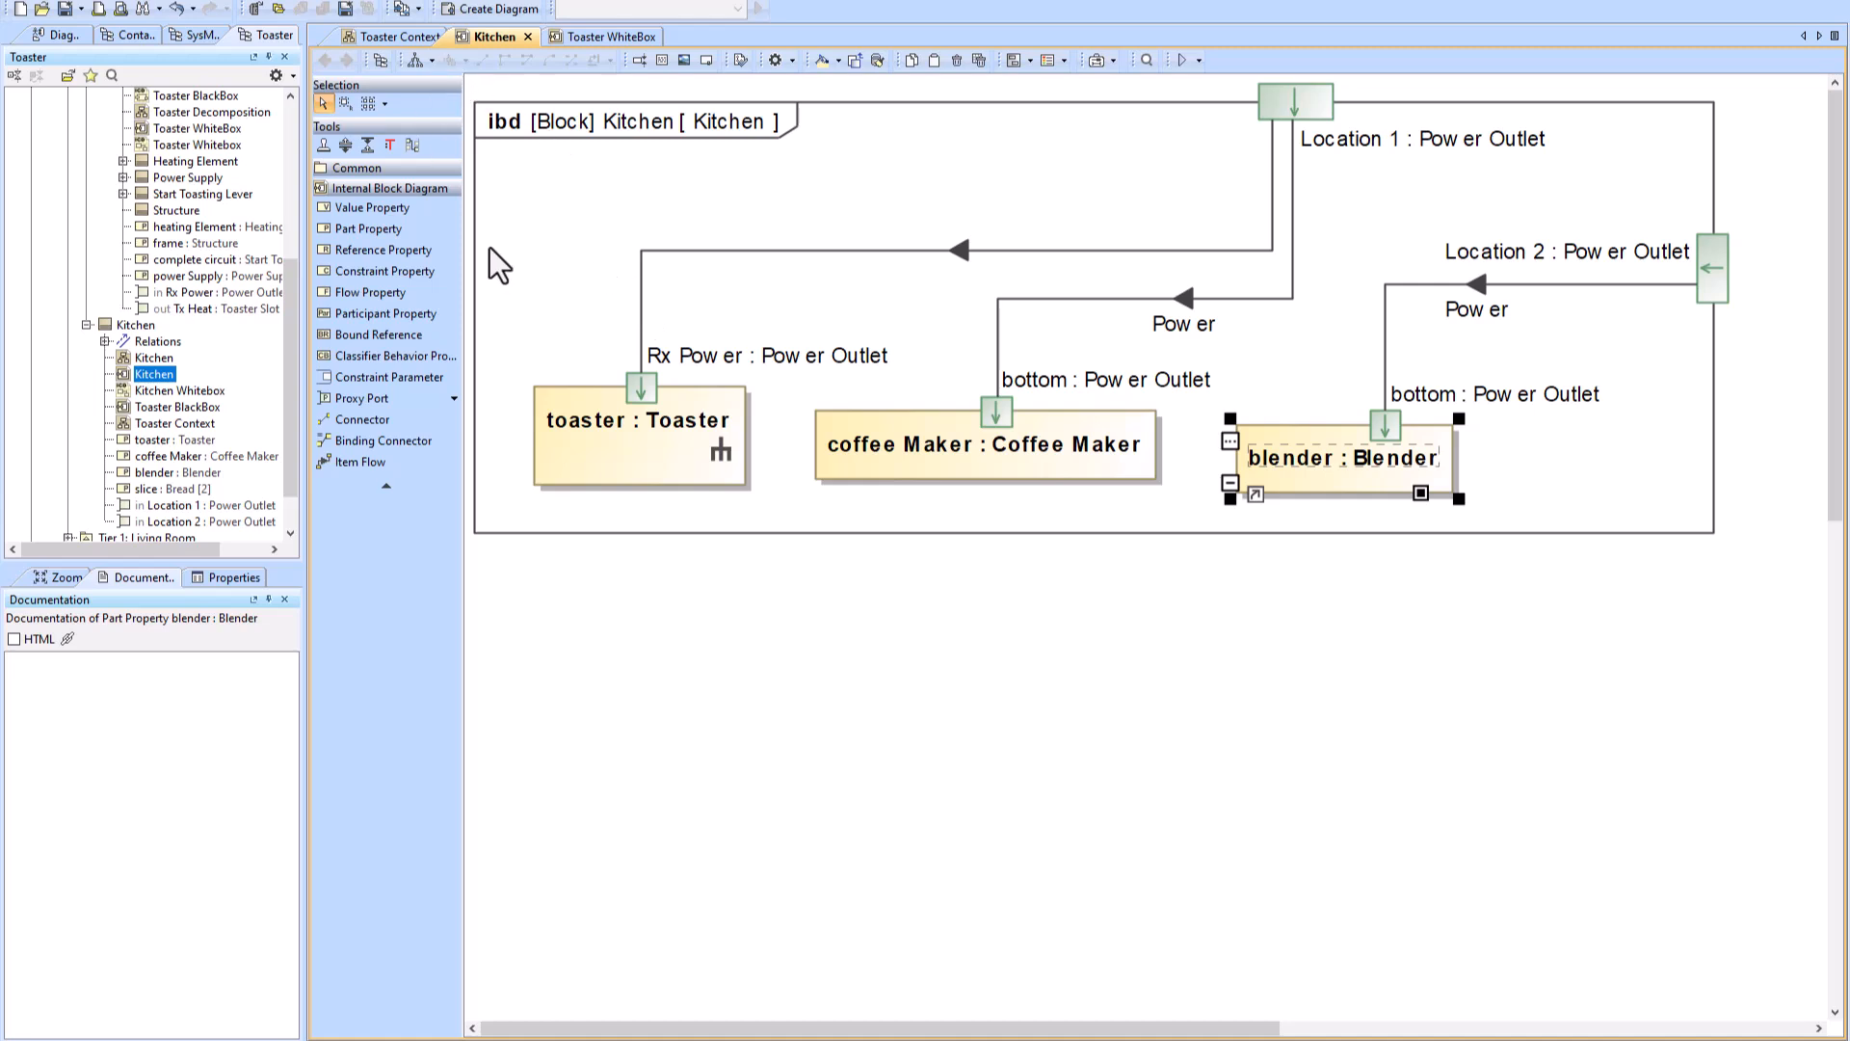
double_click(128, 358)
left_click(755, 497)
left_click(1114, 507)
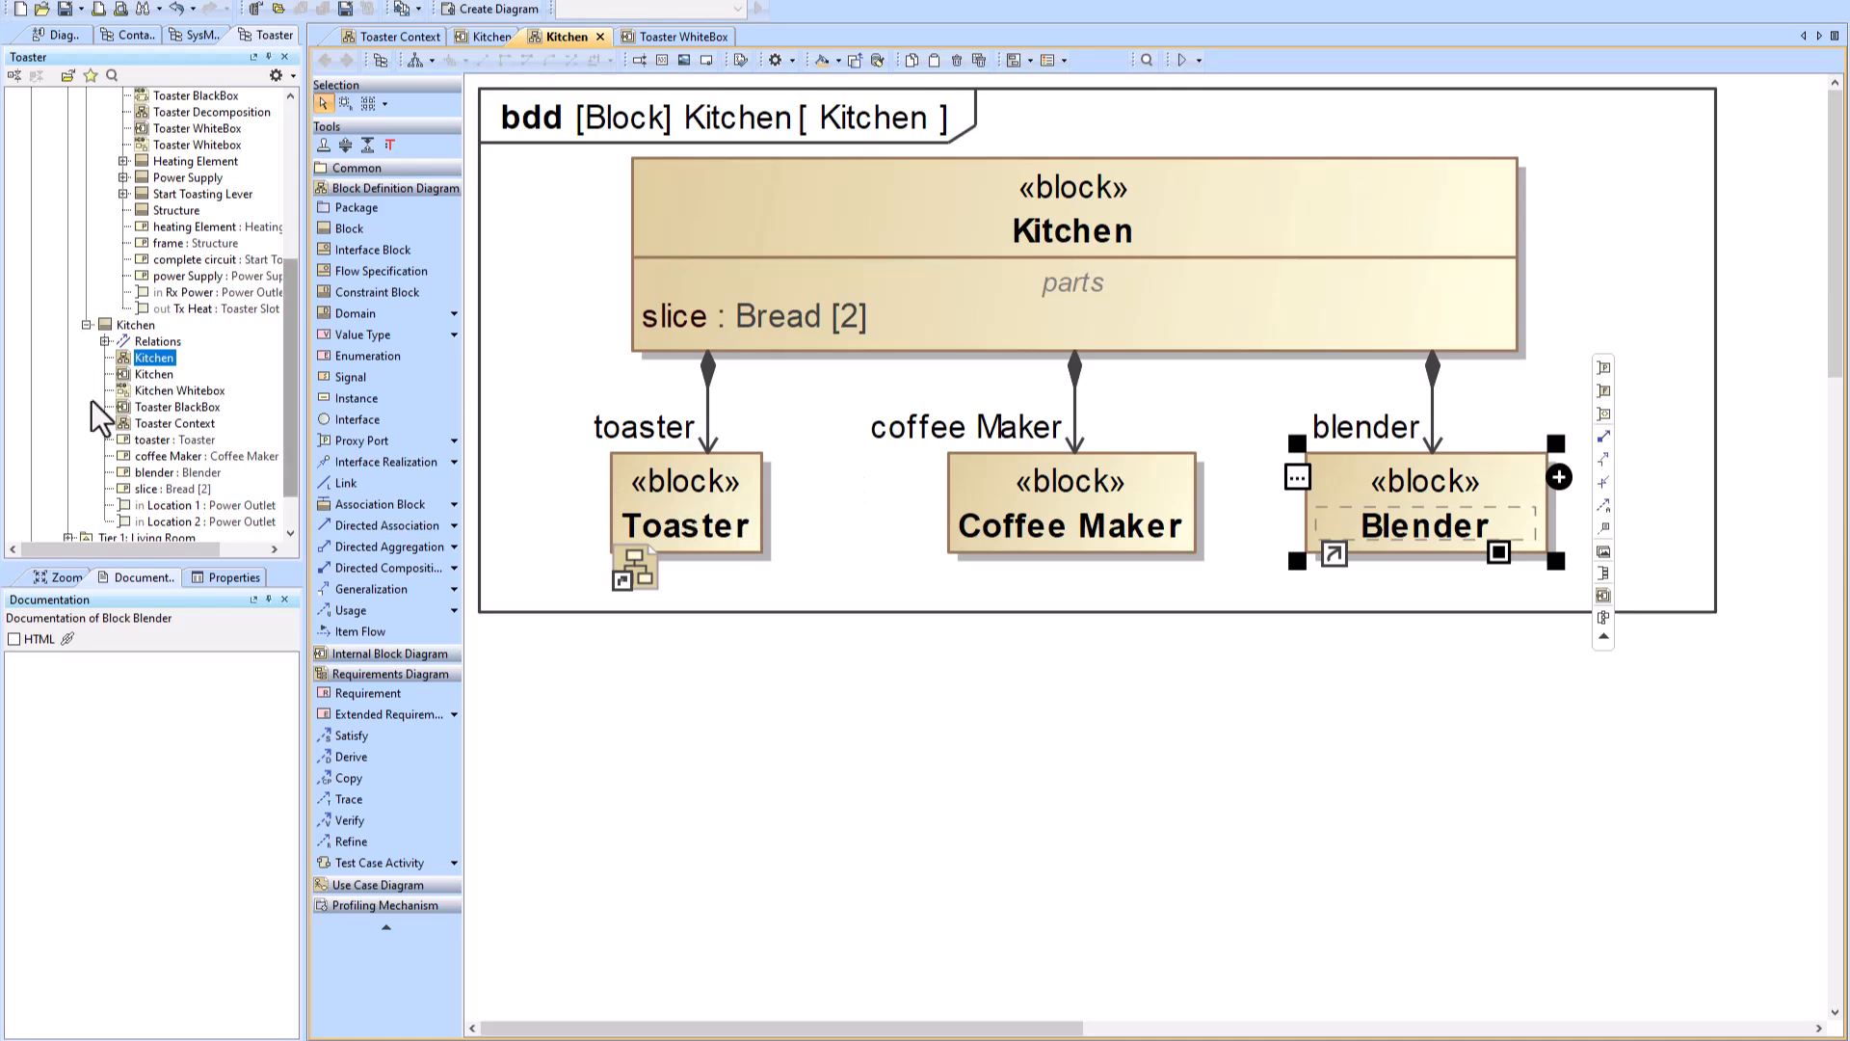
Step: Open the Kitchen block's Toaster BlackBox diagram and examine its owning Kitchen block and toaster part
left_click(166, 408)
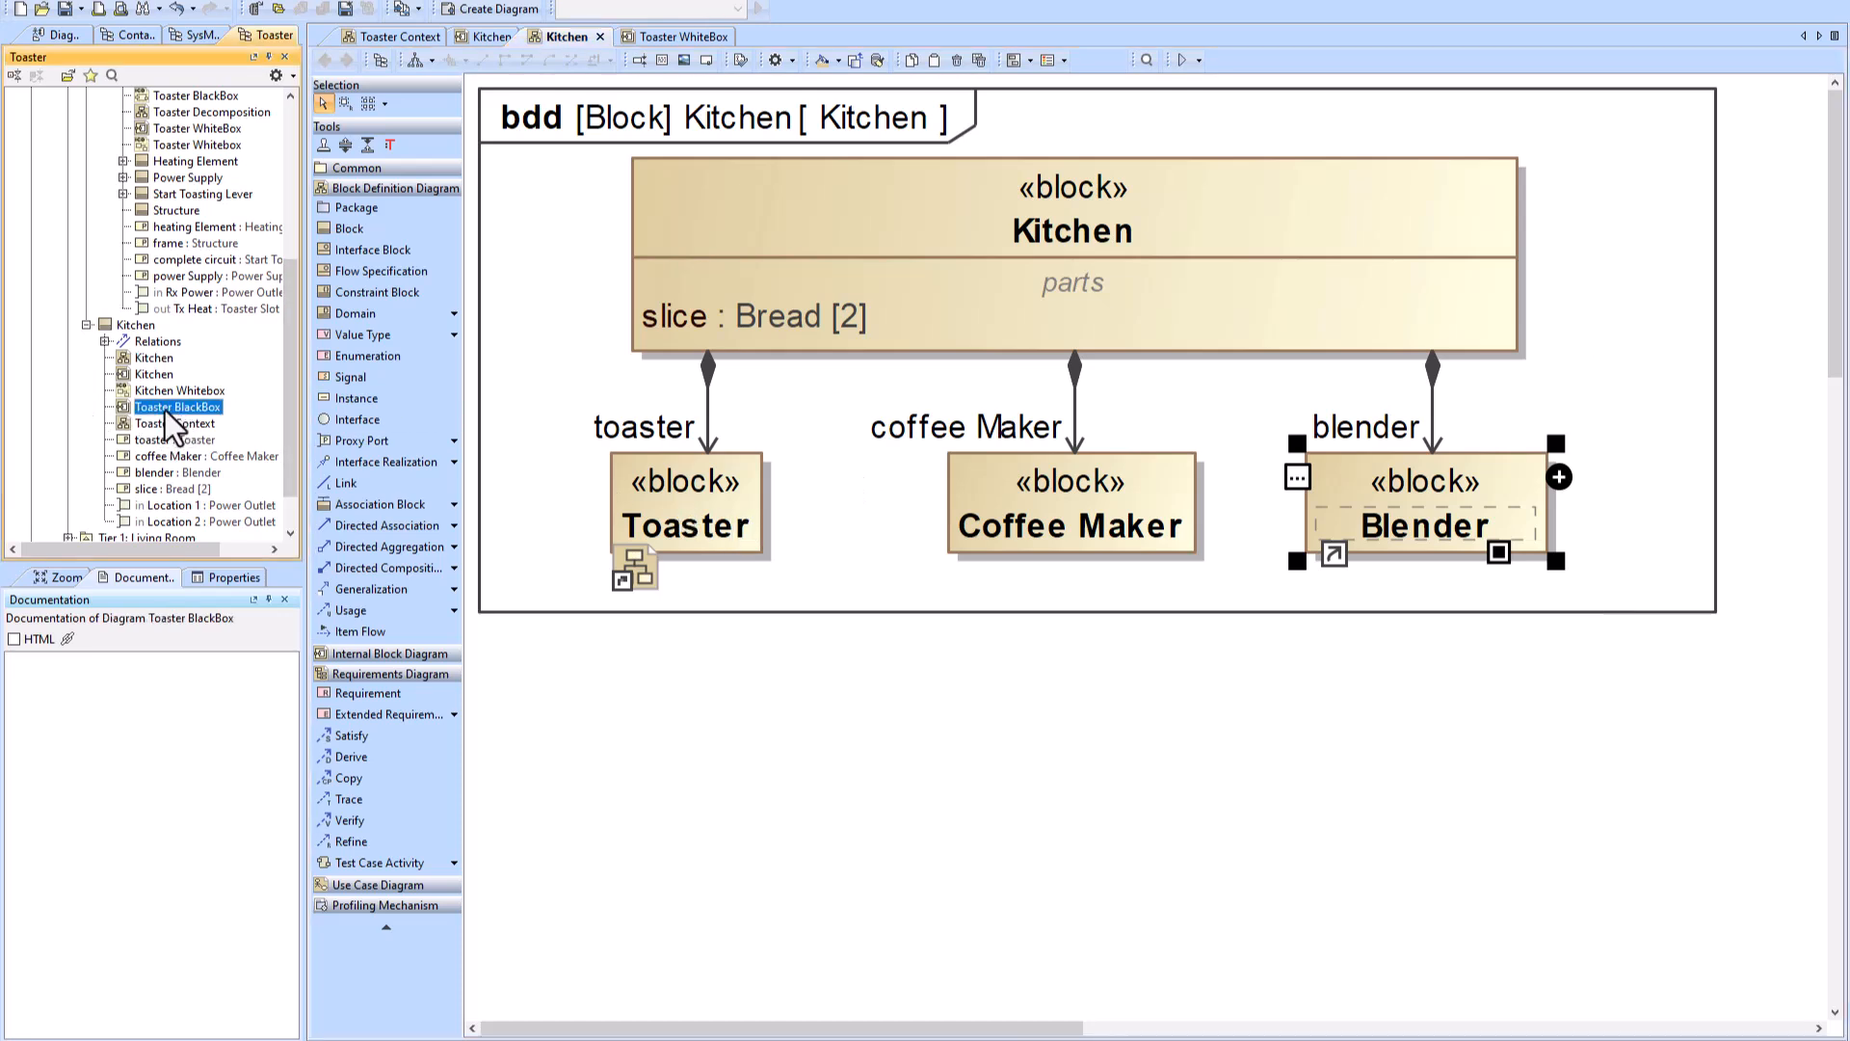
double_click(165, 410)
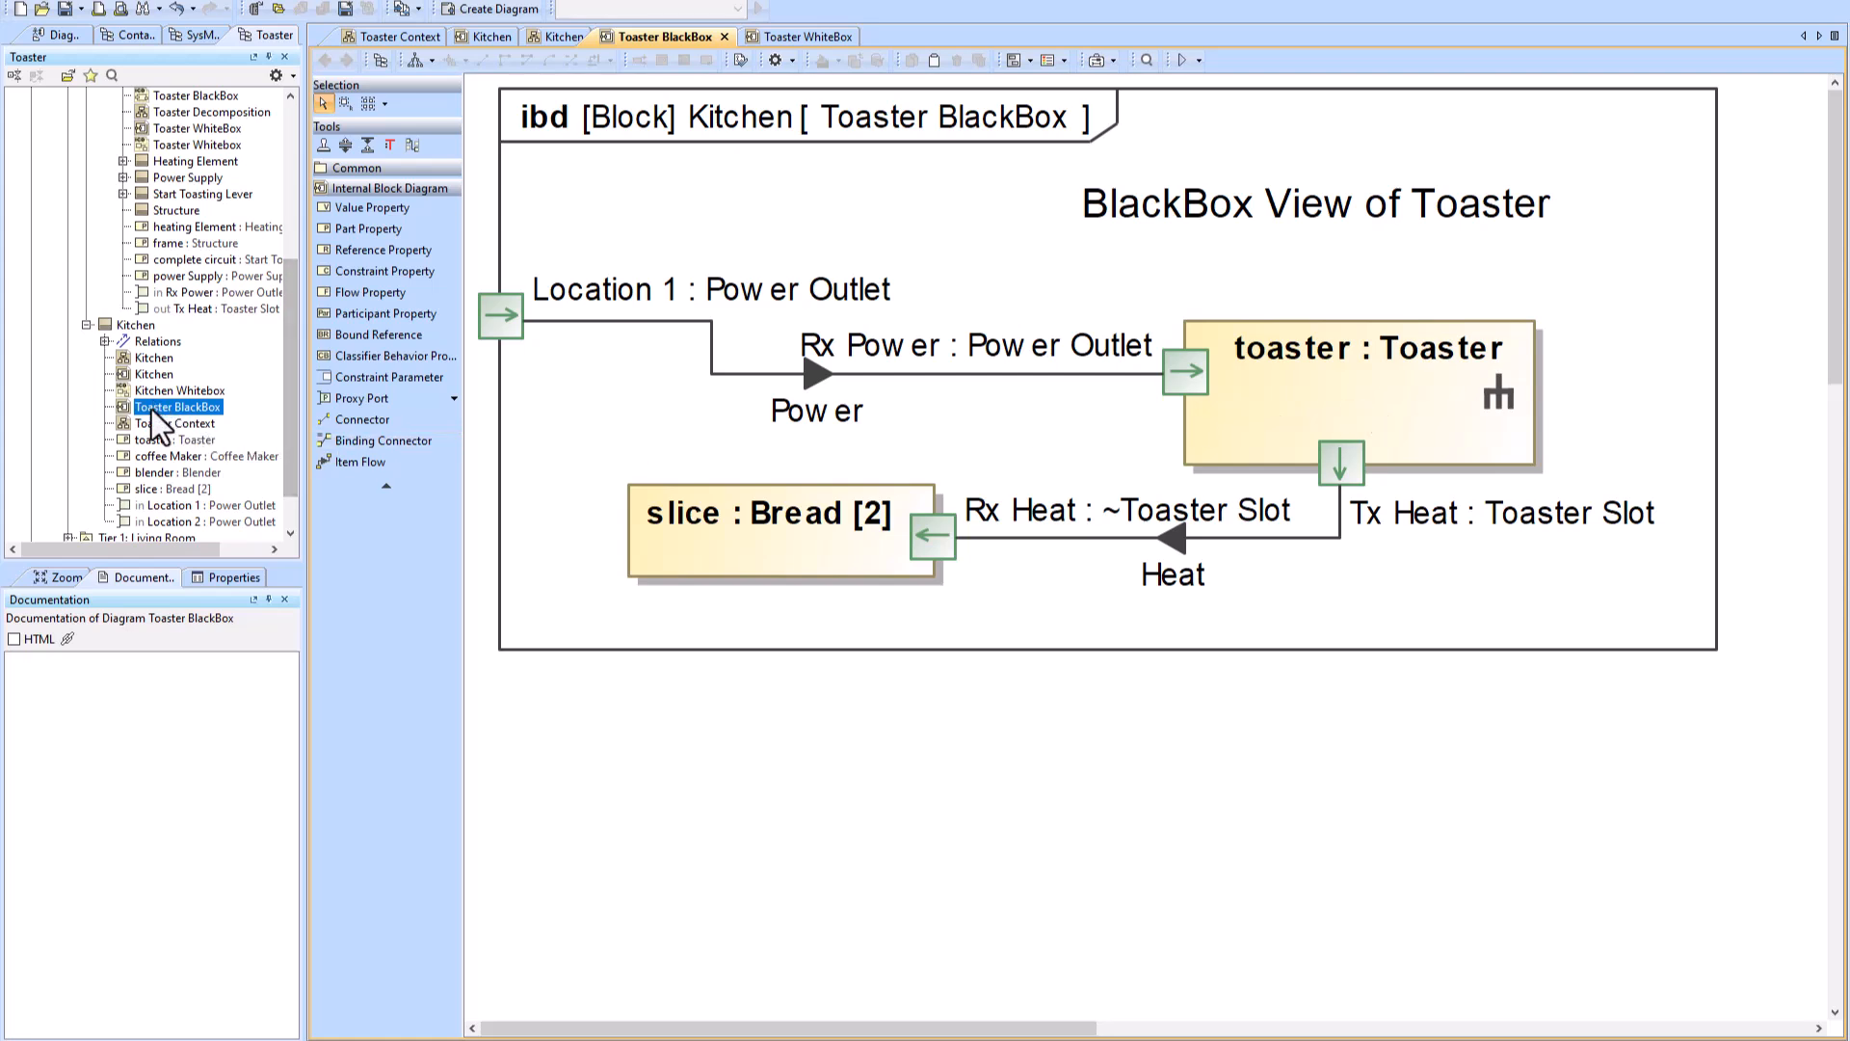
left_click(132, 327)
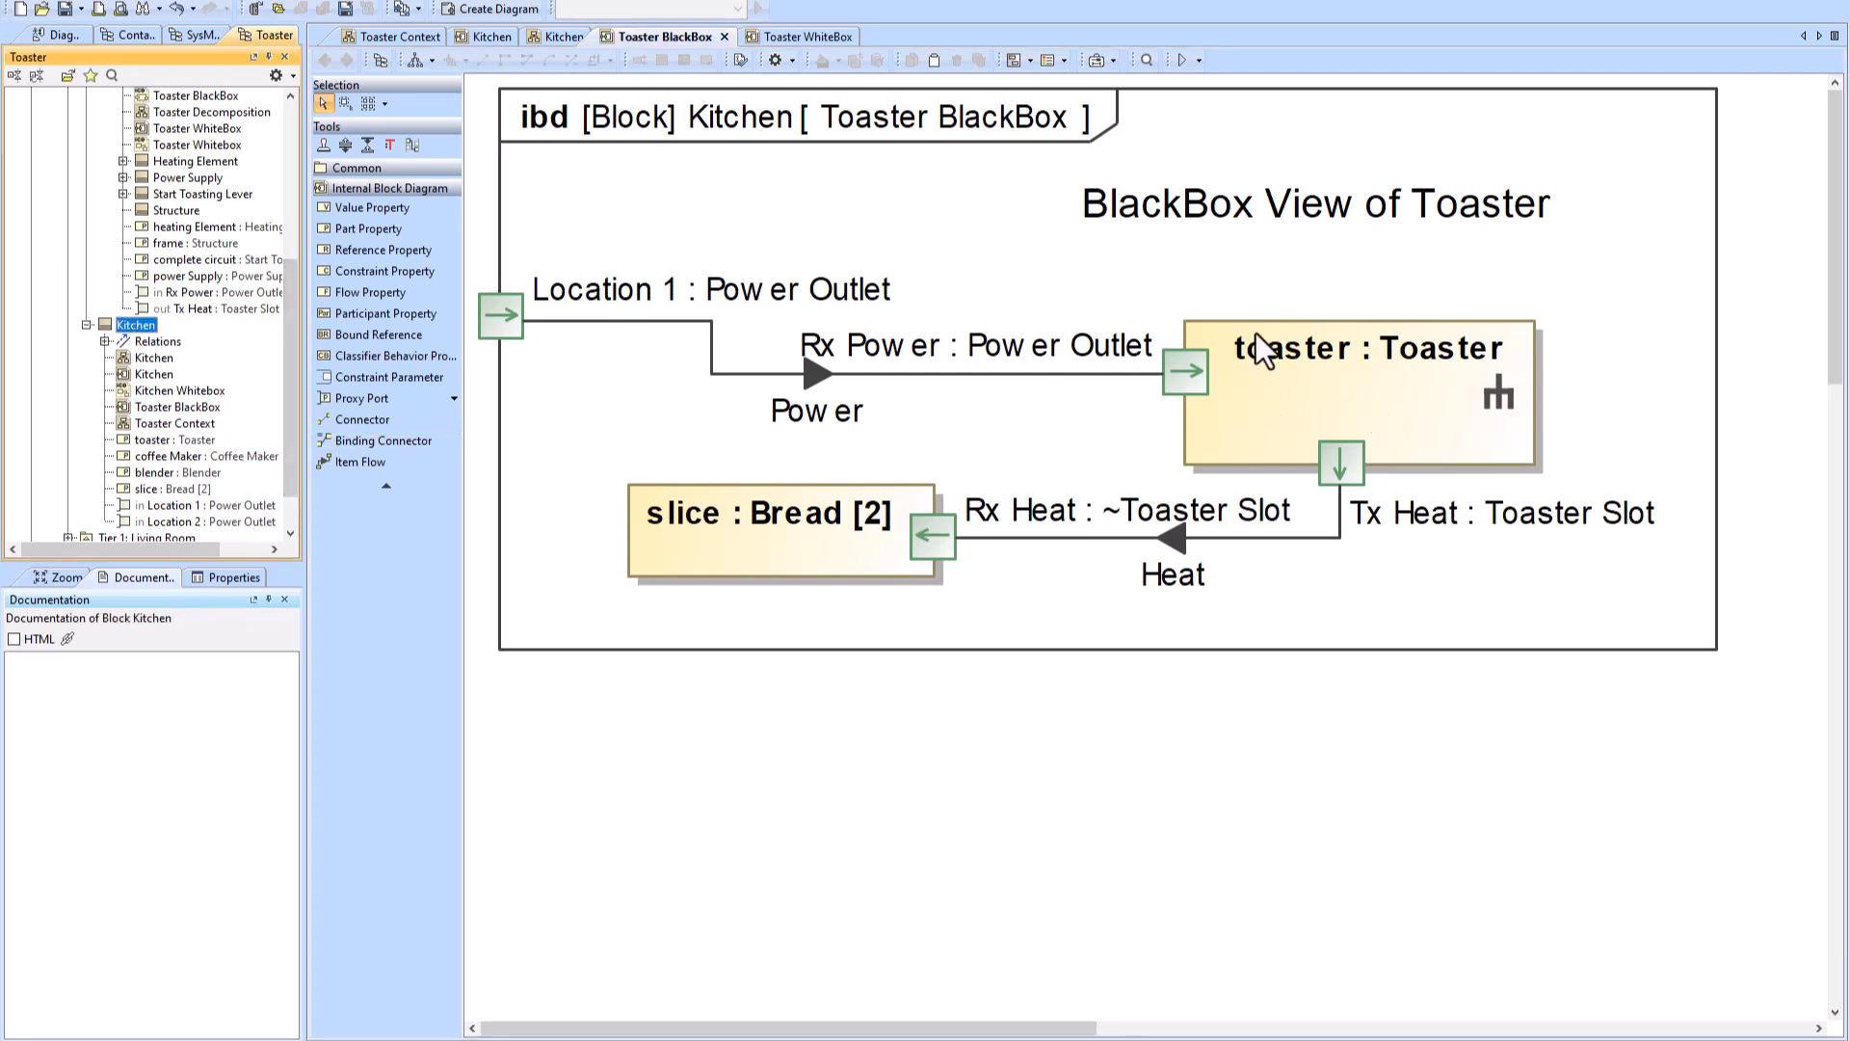
left_click(1324, 362)
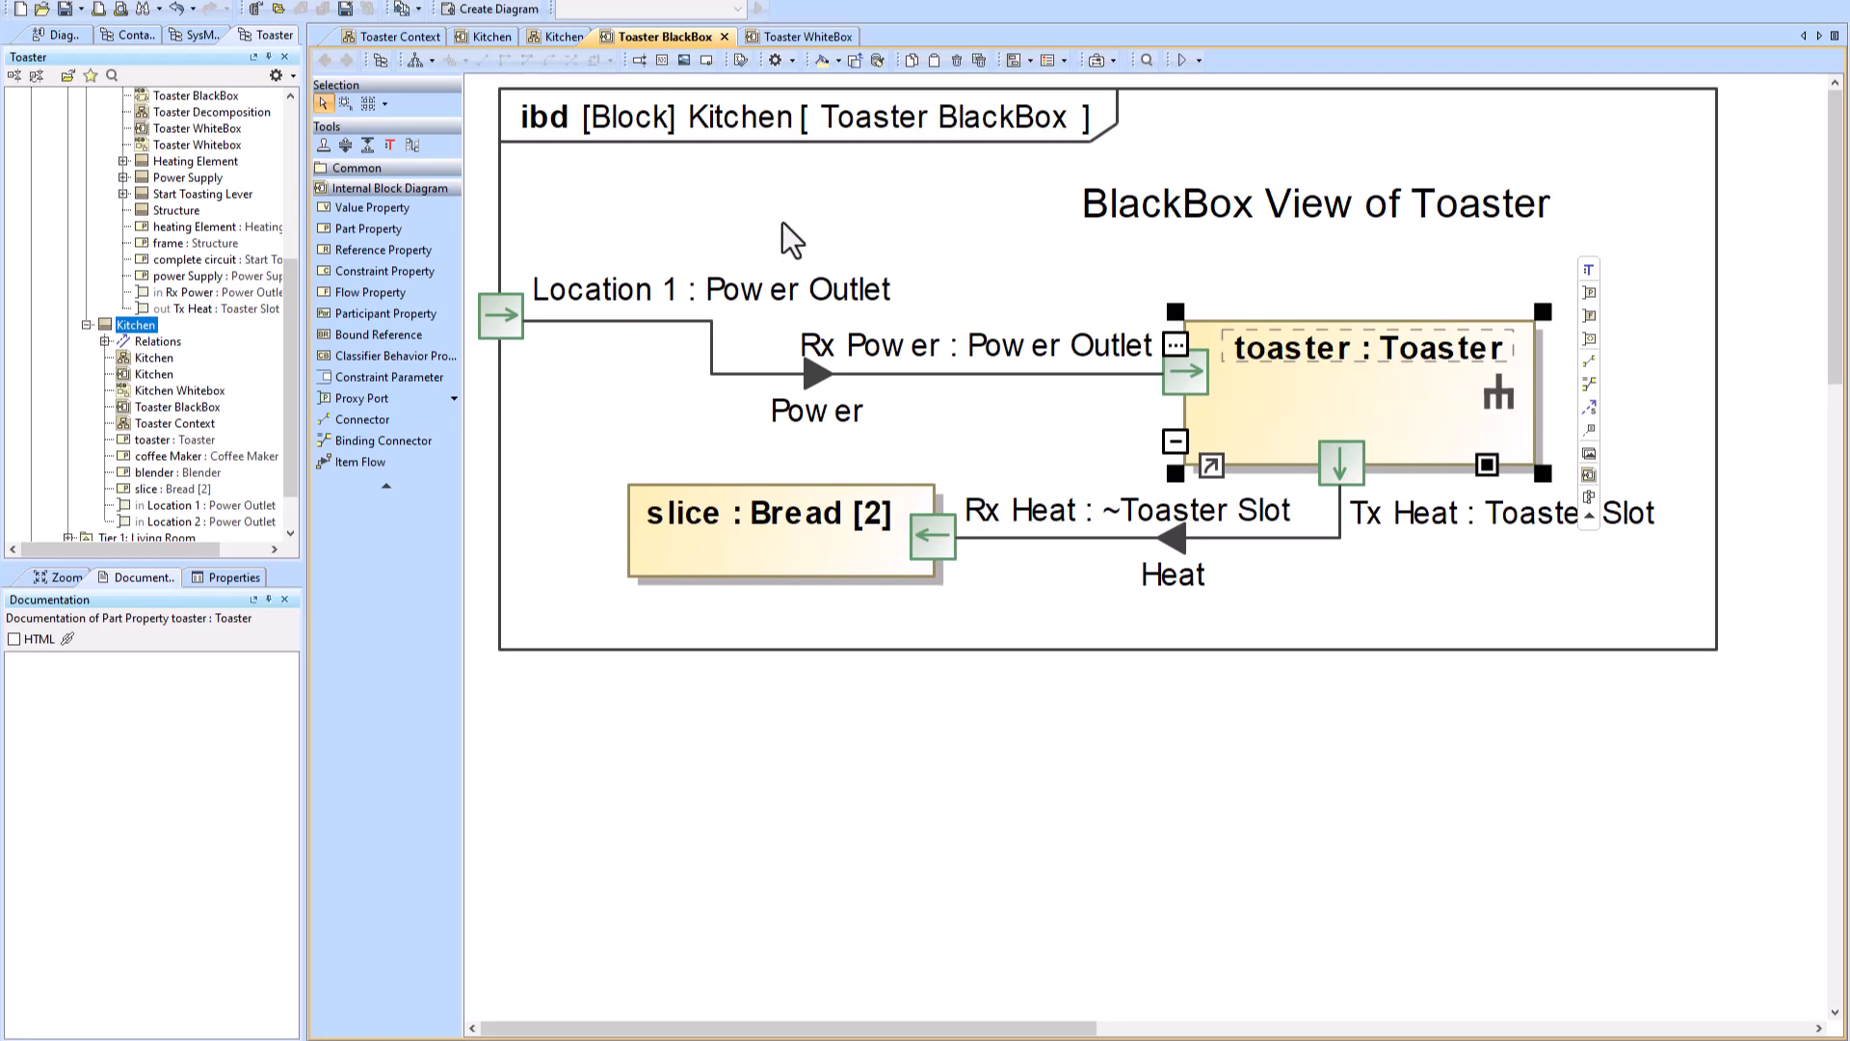
left_click(603, 425)
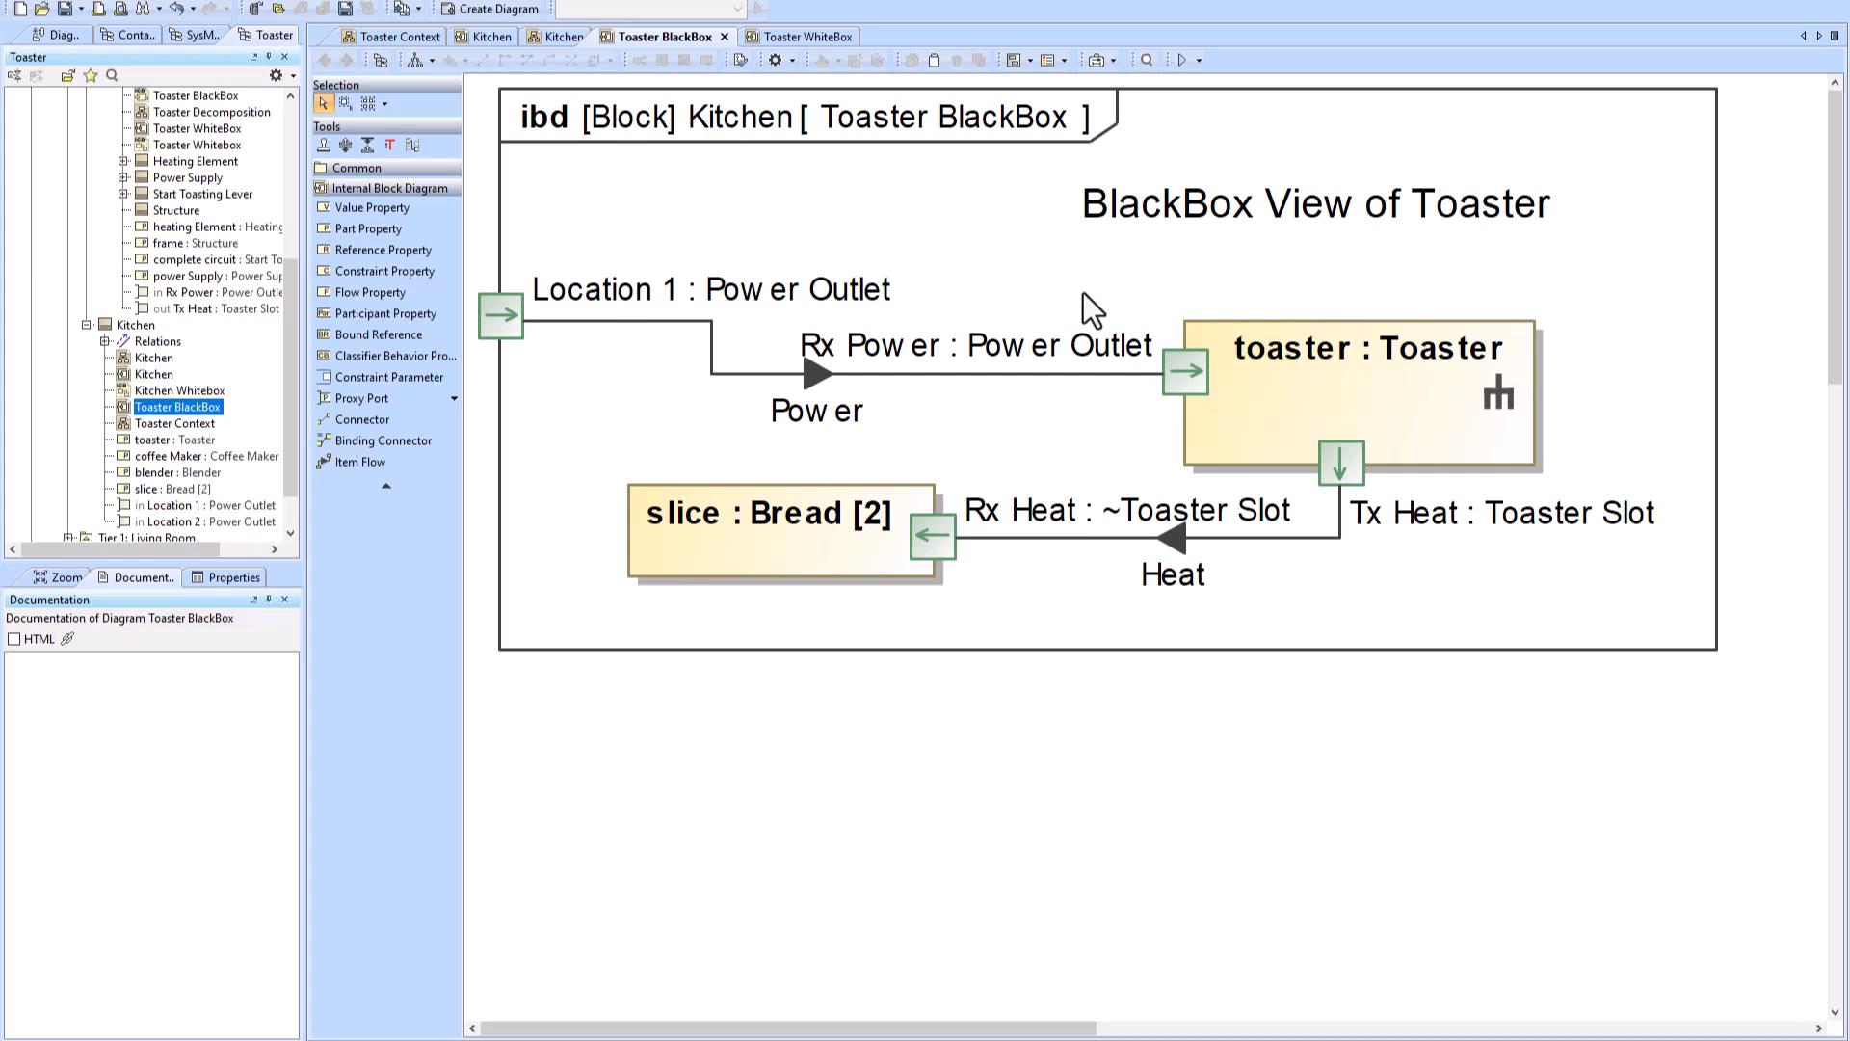
Step: Display the Kitchen's blender and coffee Maker part properties in the Toaster BlackBox diagram
left_click(1029, 60)
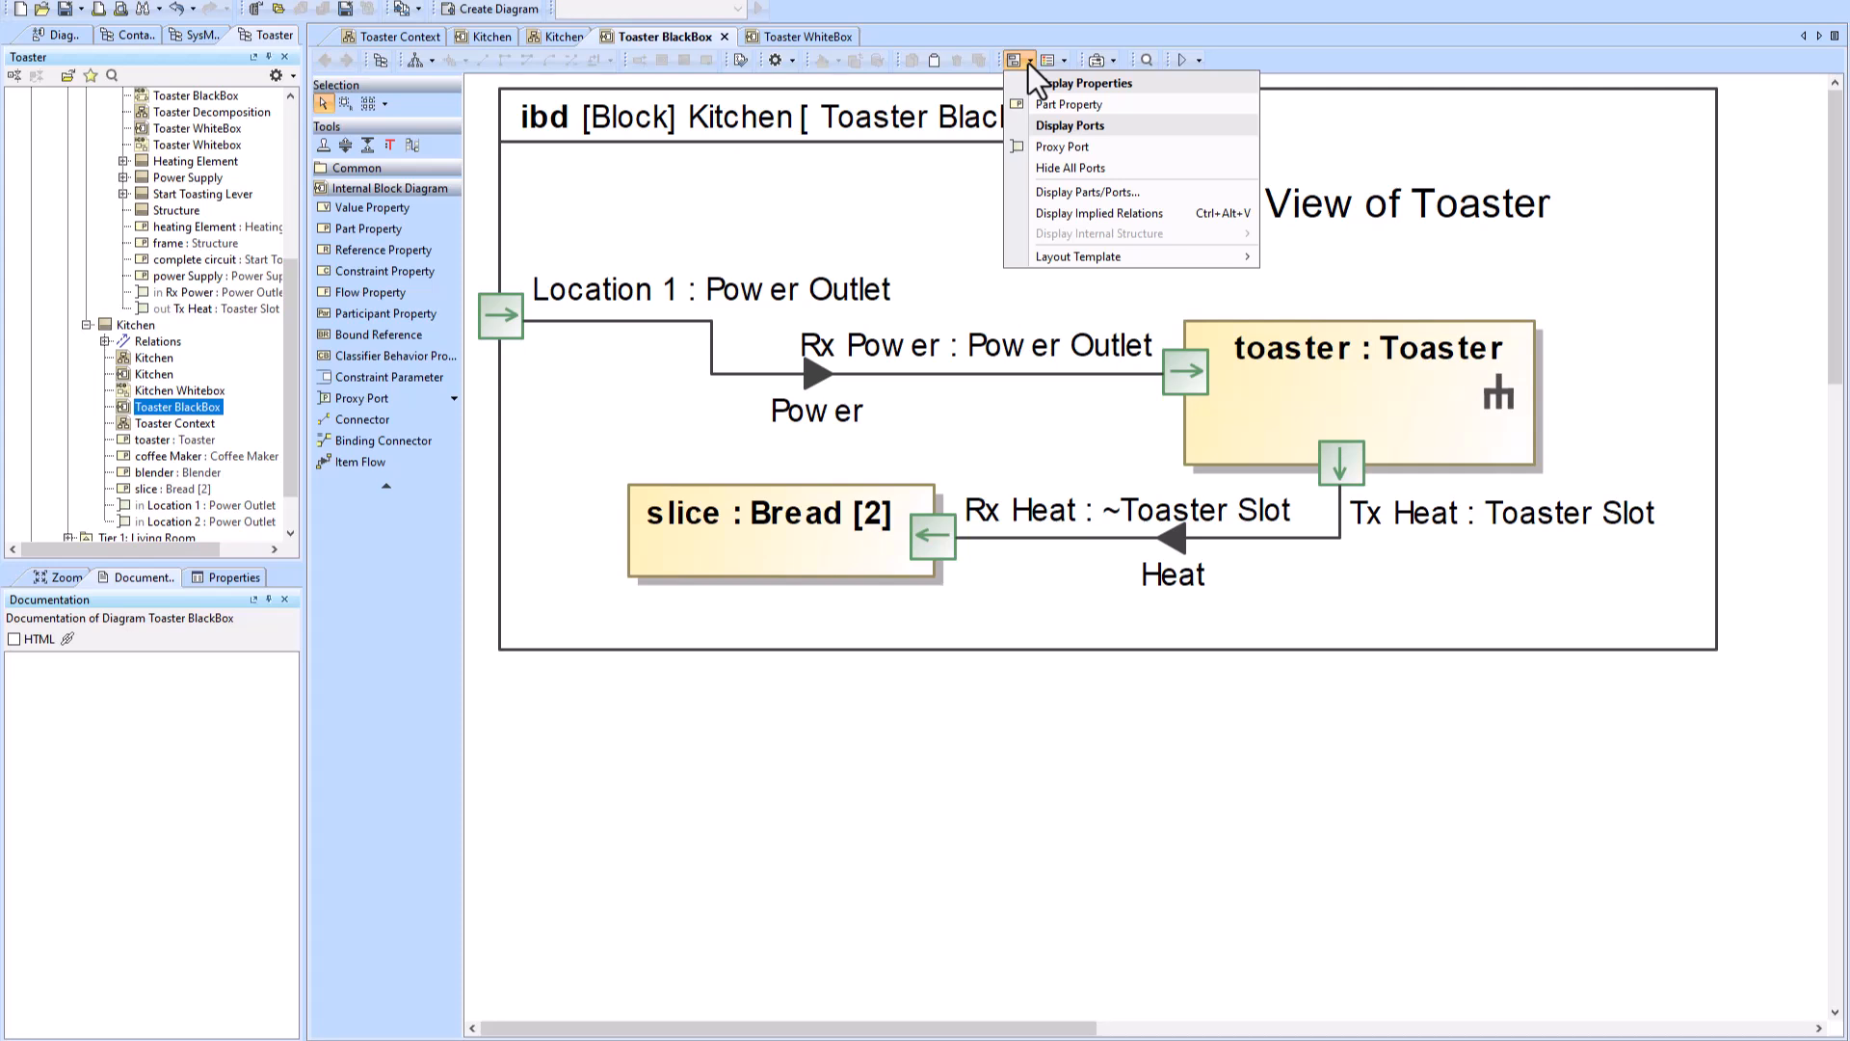
left_click(1040, 103)
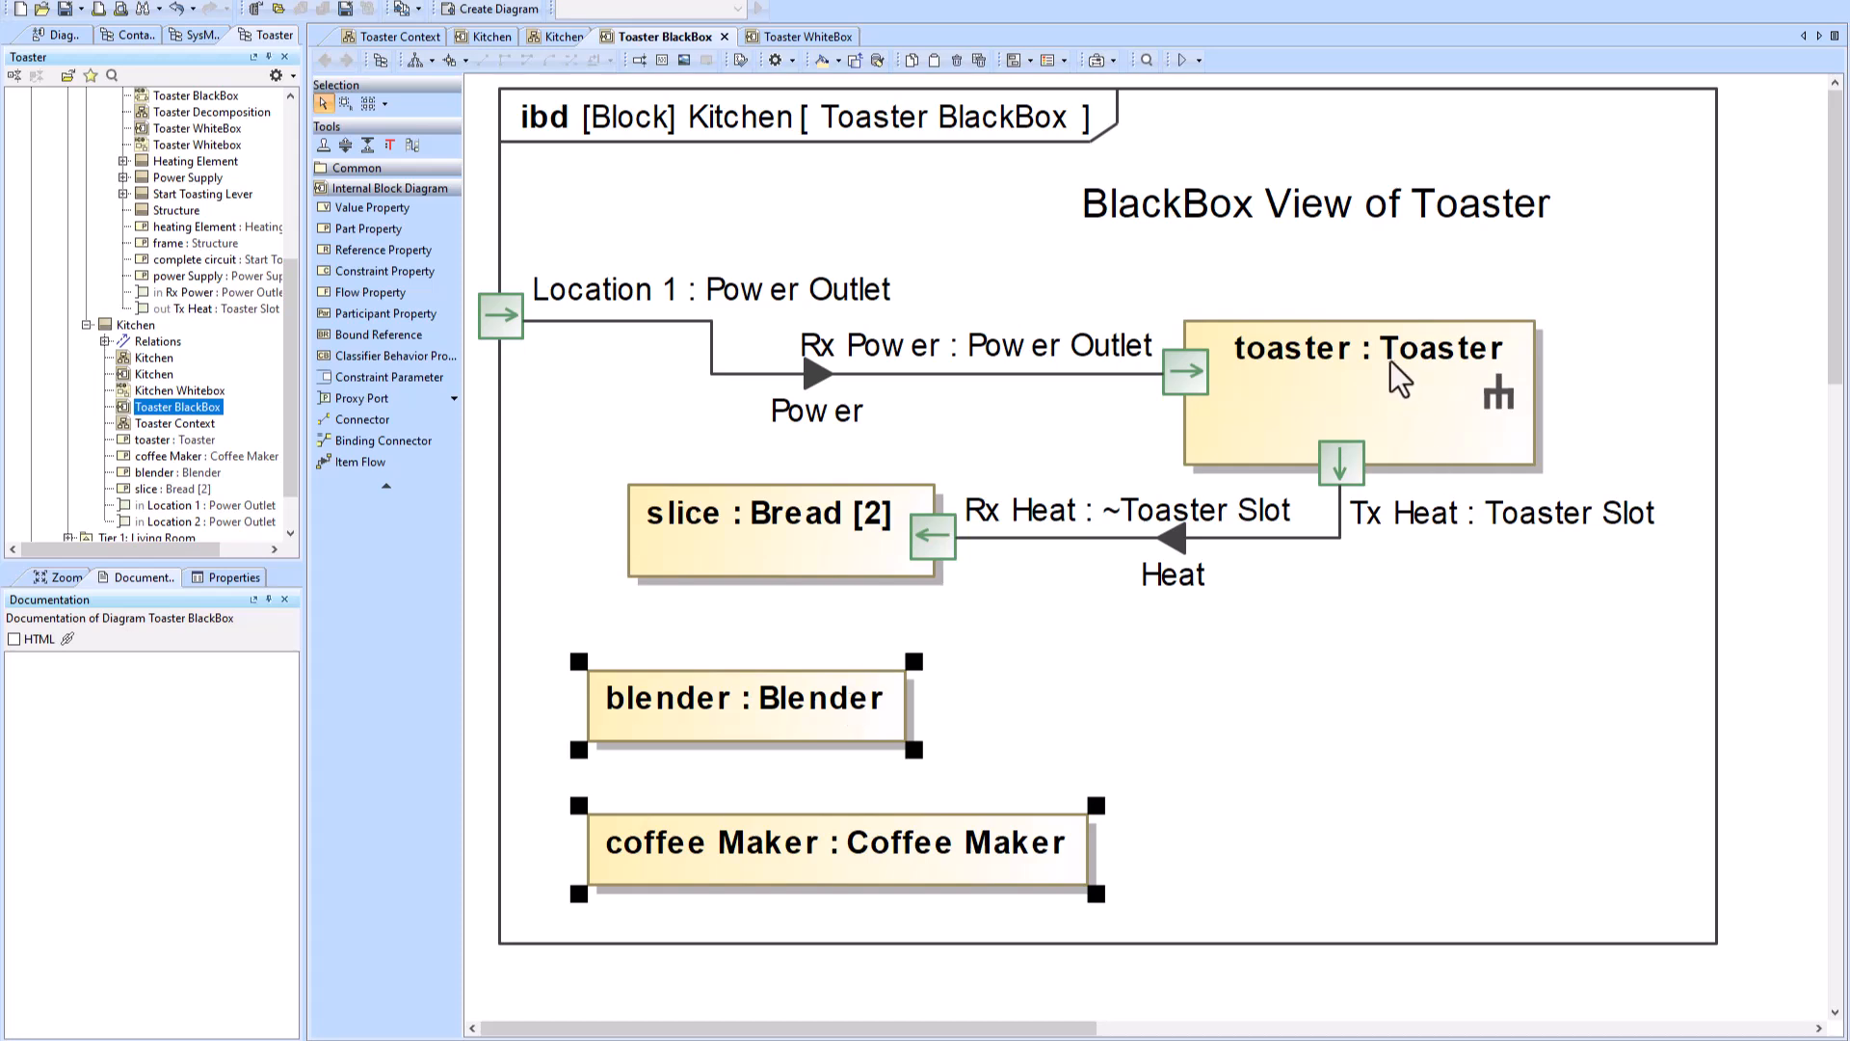
left_click(1172, 682)
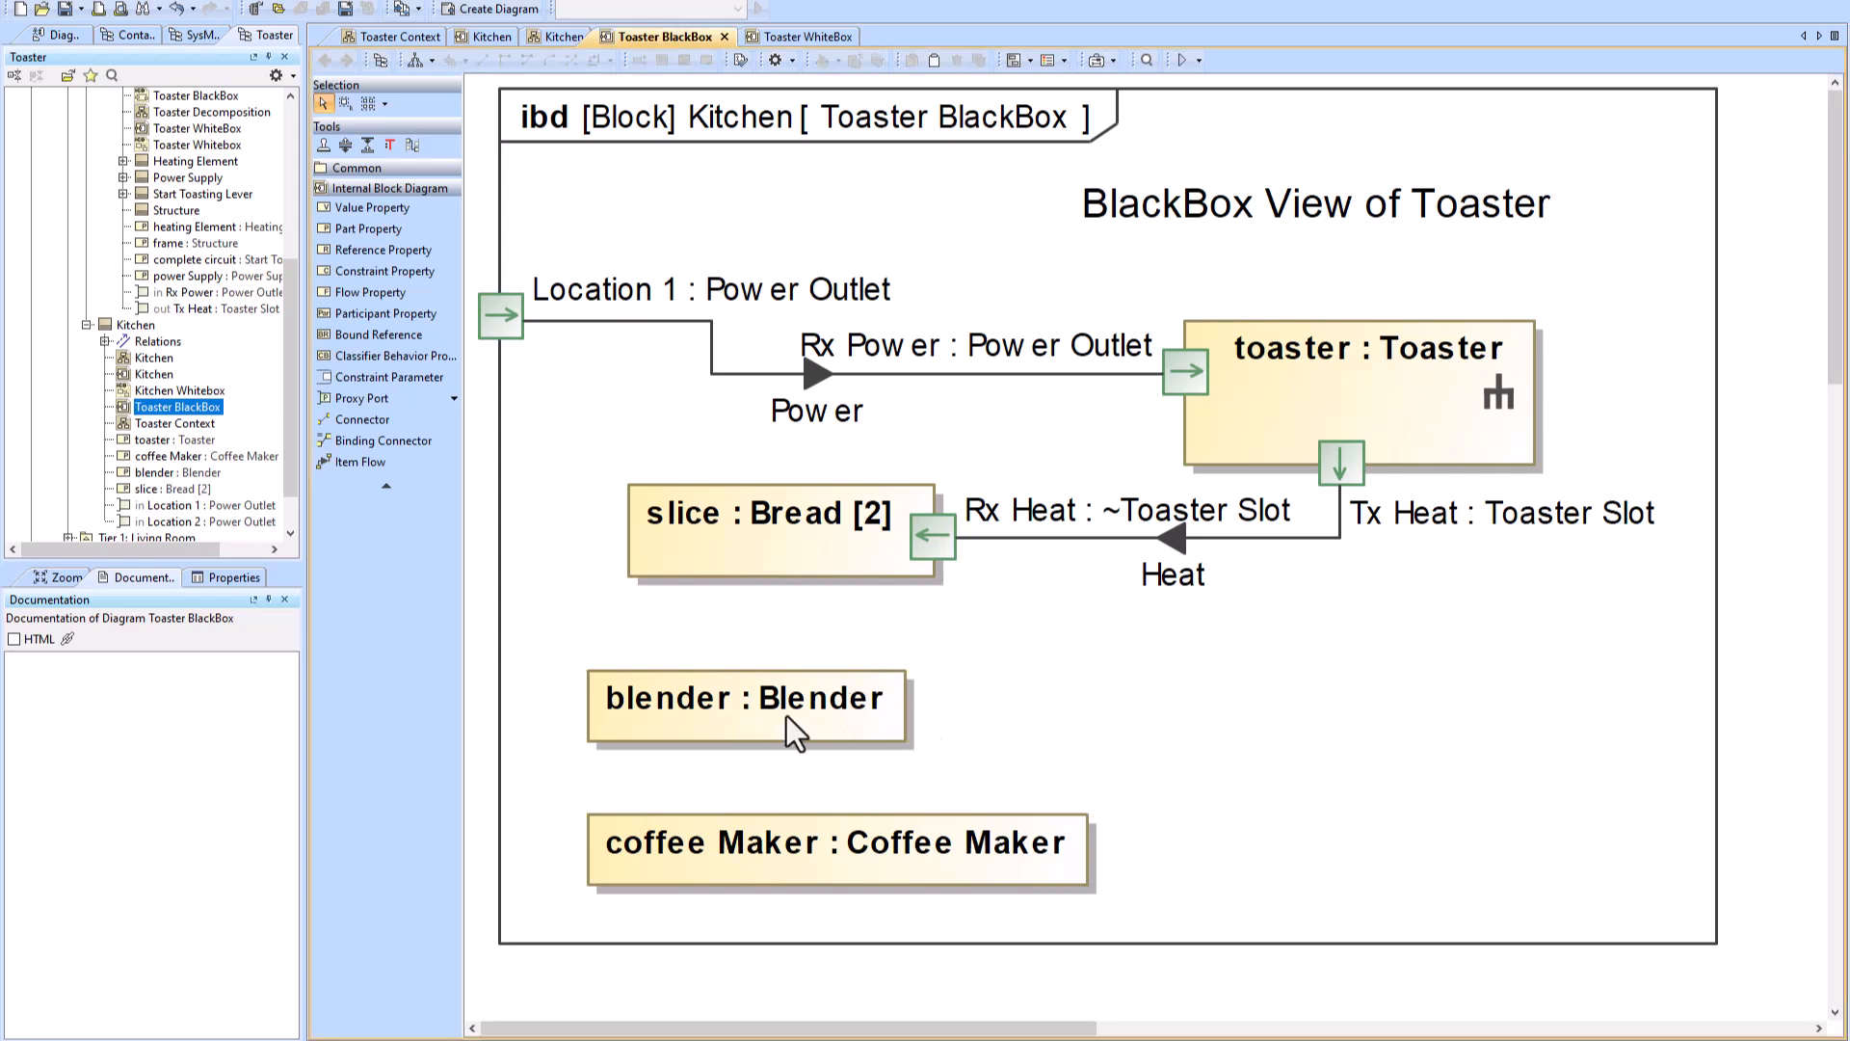
Step: Remove the blender and coffee Maker parts from the Toaster BlackBox diagram and shrink the frame around the remaining parts
left_click_drag(566, 650, 1114, 877)
key("Delete")
left_click(1684, 942)
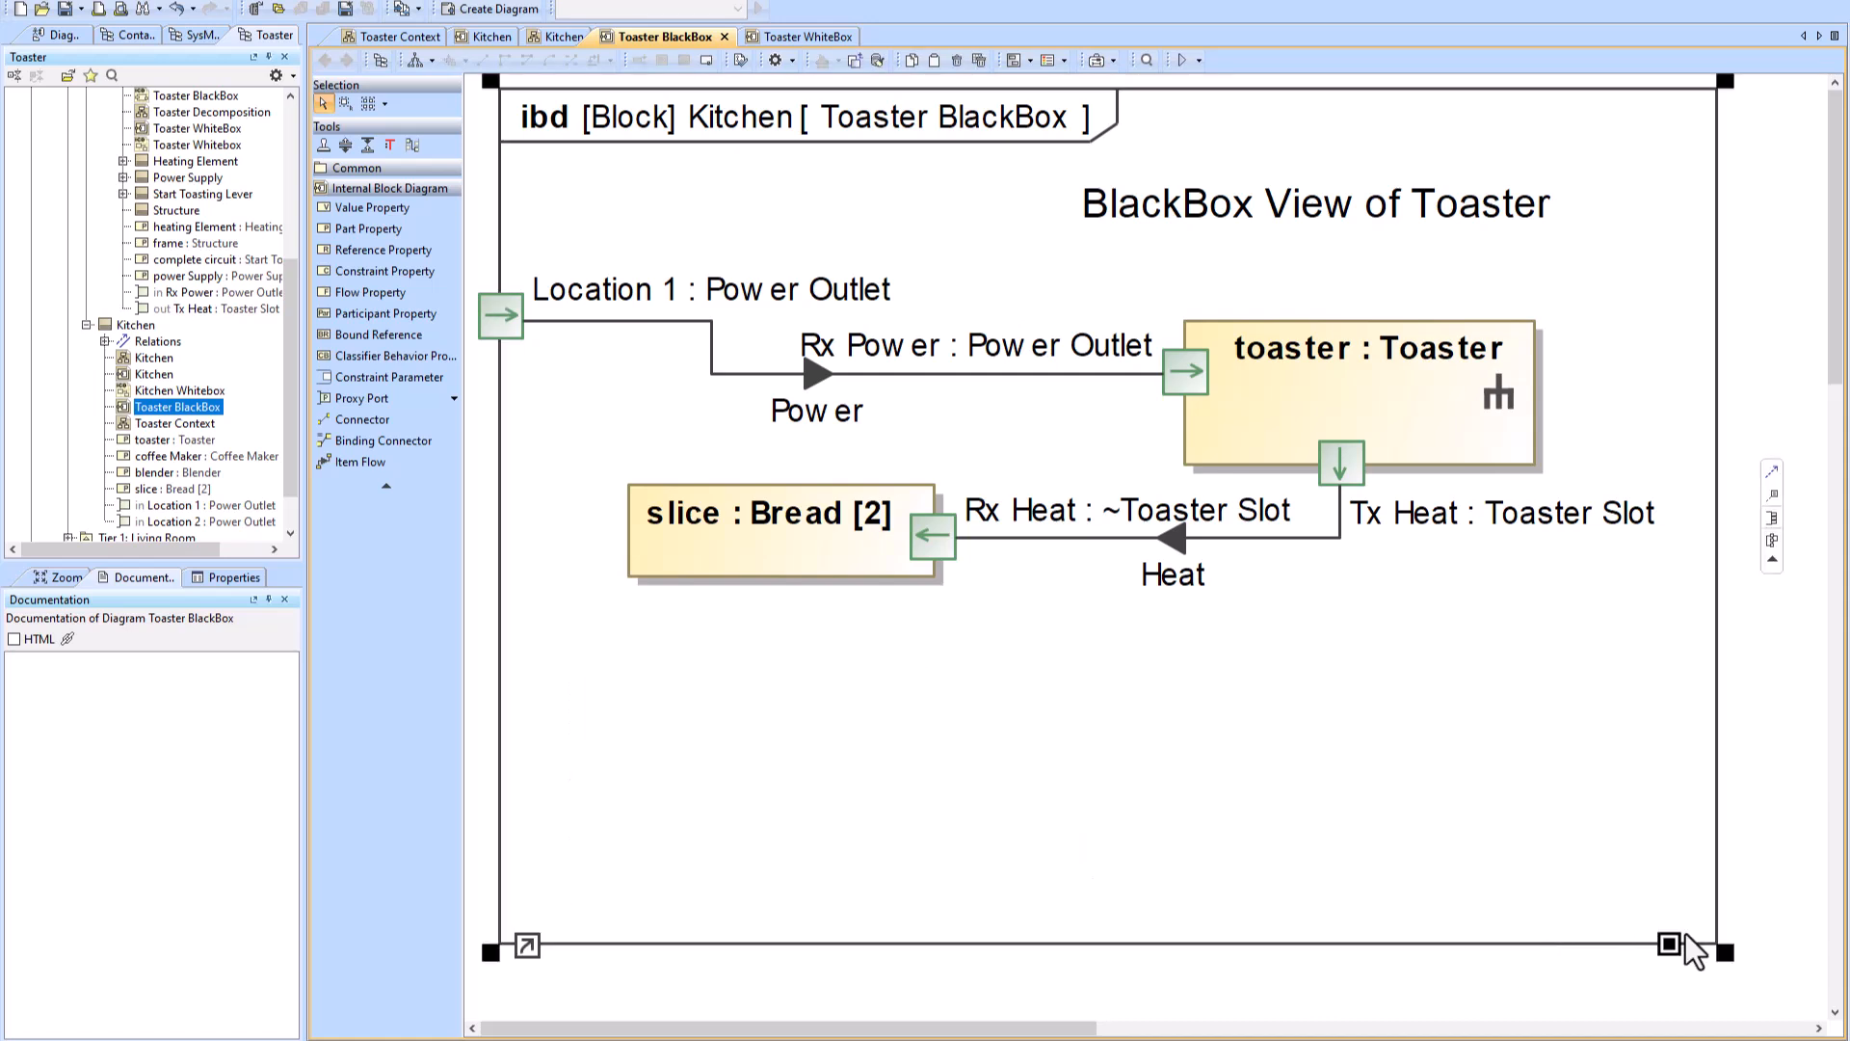
left_click_drag(1684, 942, 1684, 650)
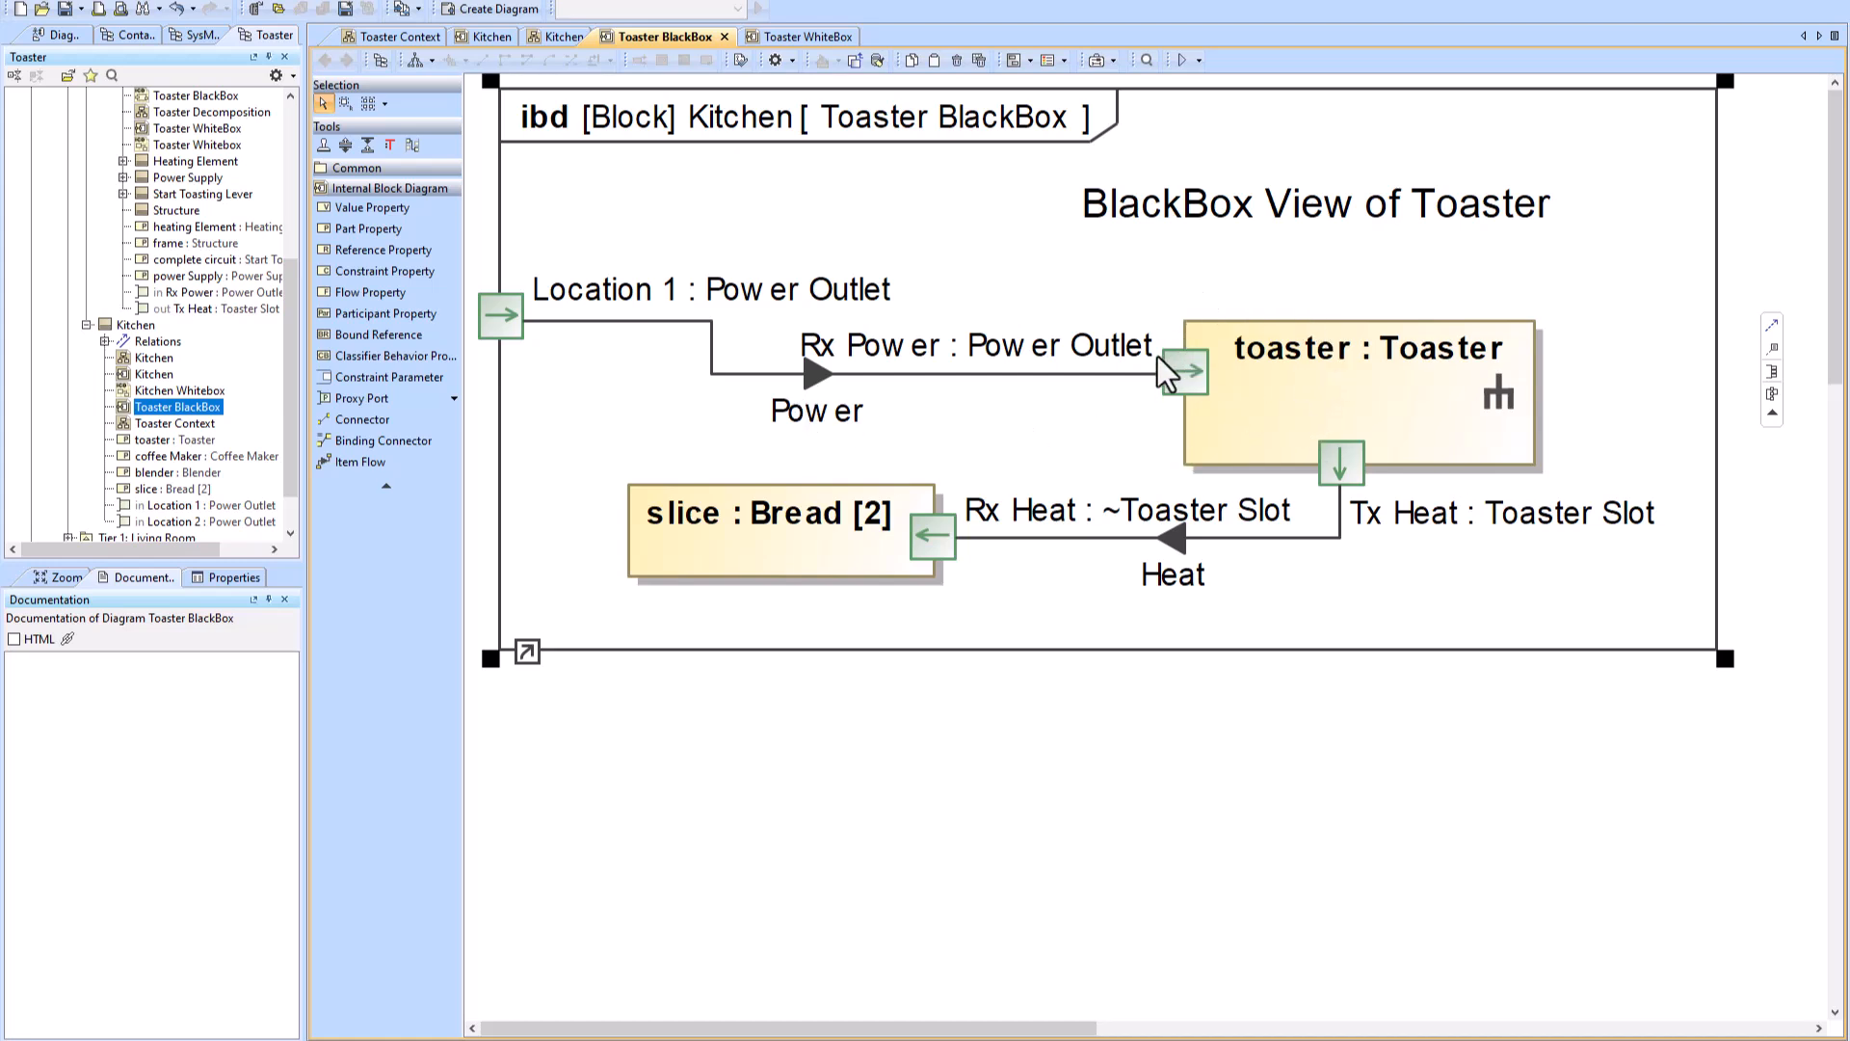
Step: Examine the toaster part and the Location 1 boundary port in the Toaster BlackBox diagram
left_click(1290, 368)
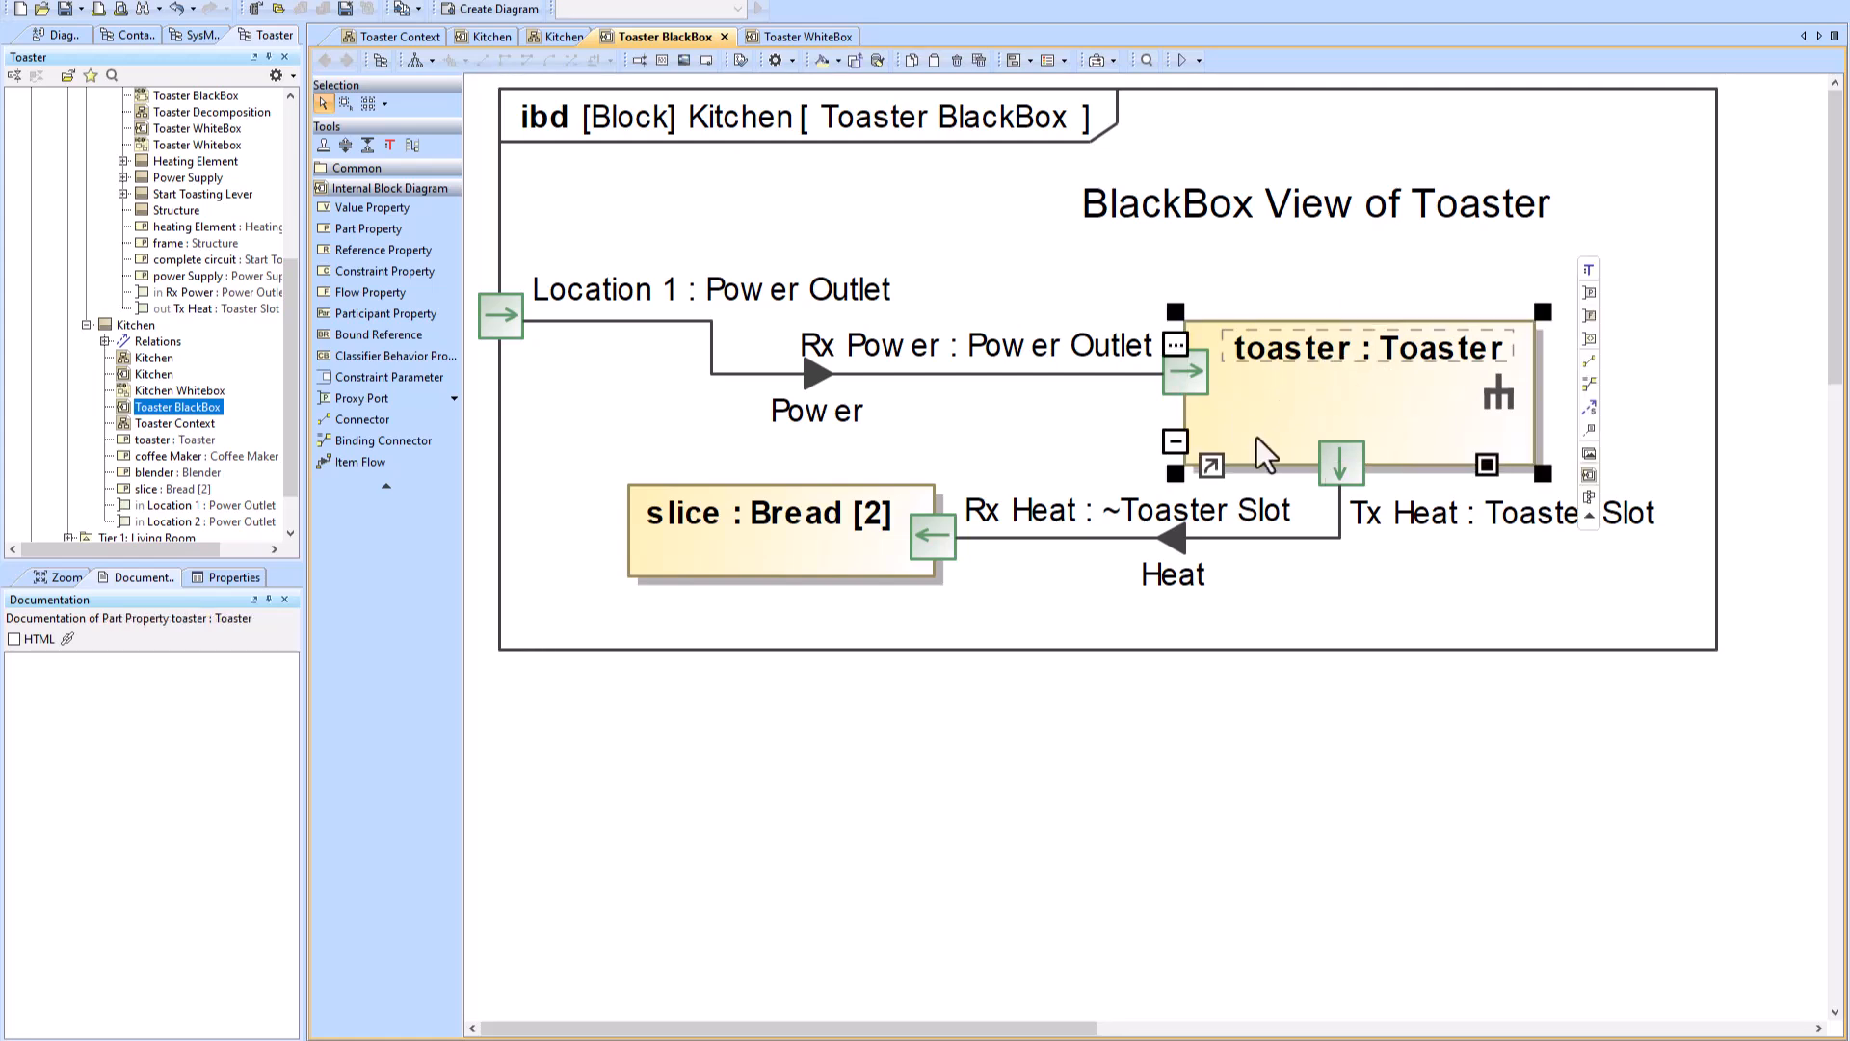
left_click(509, 326)
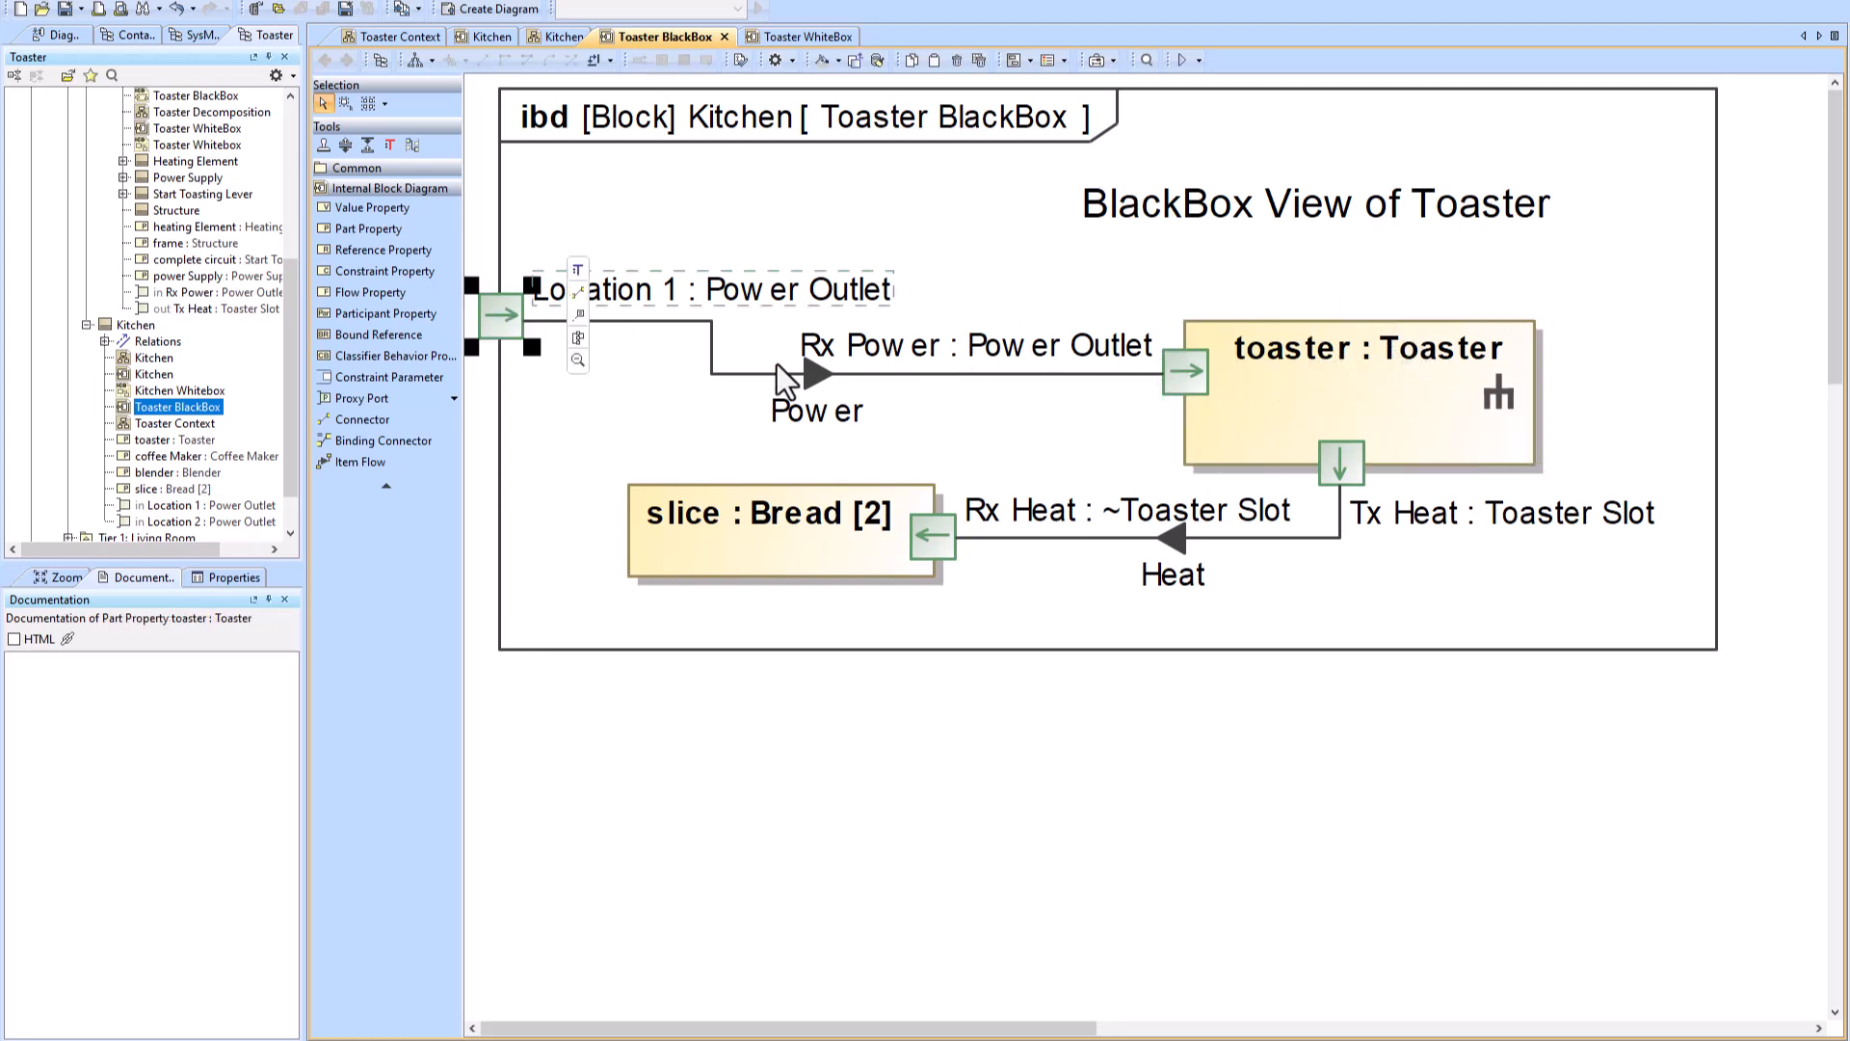
left_click(628, 464)
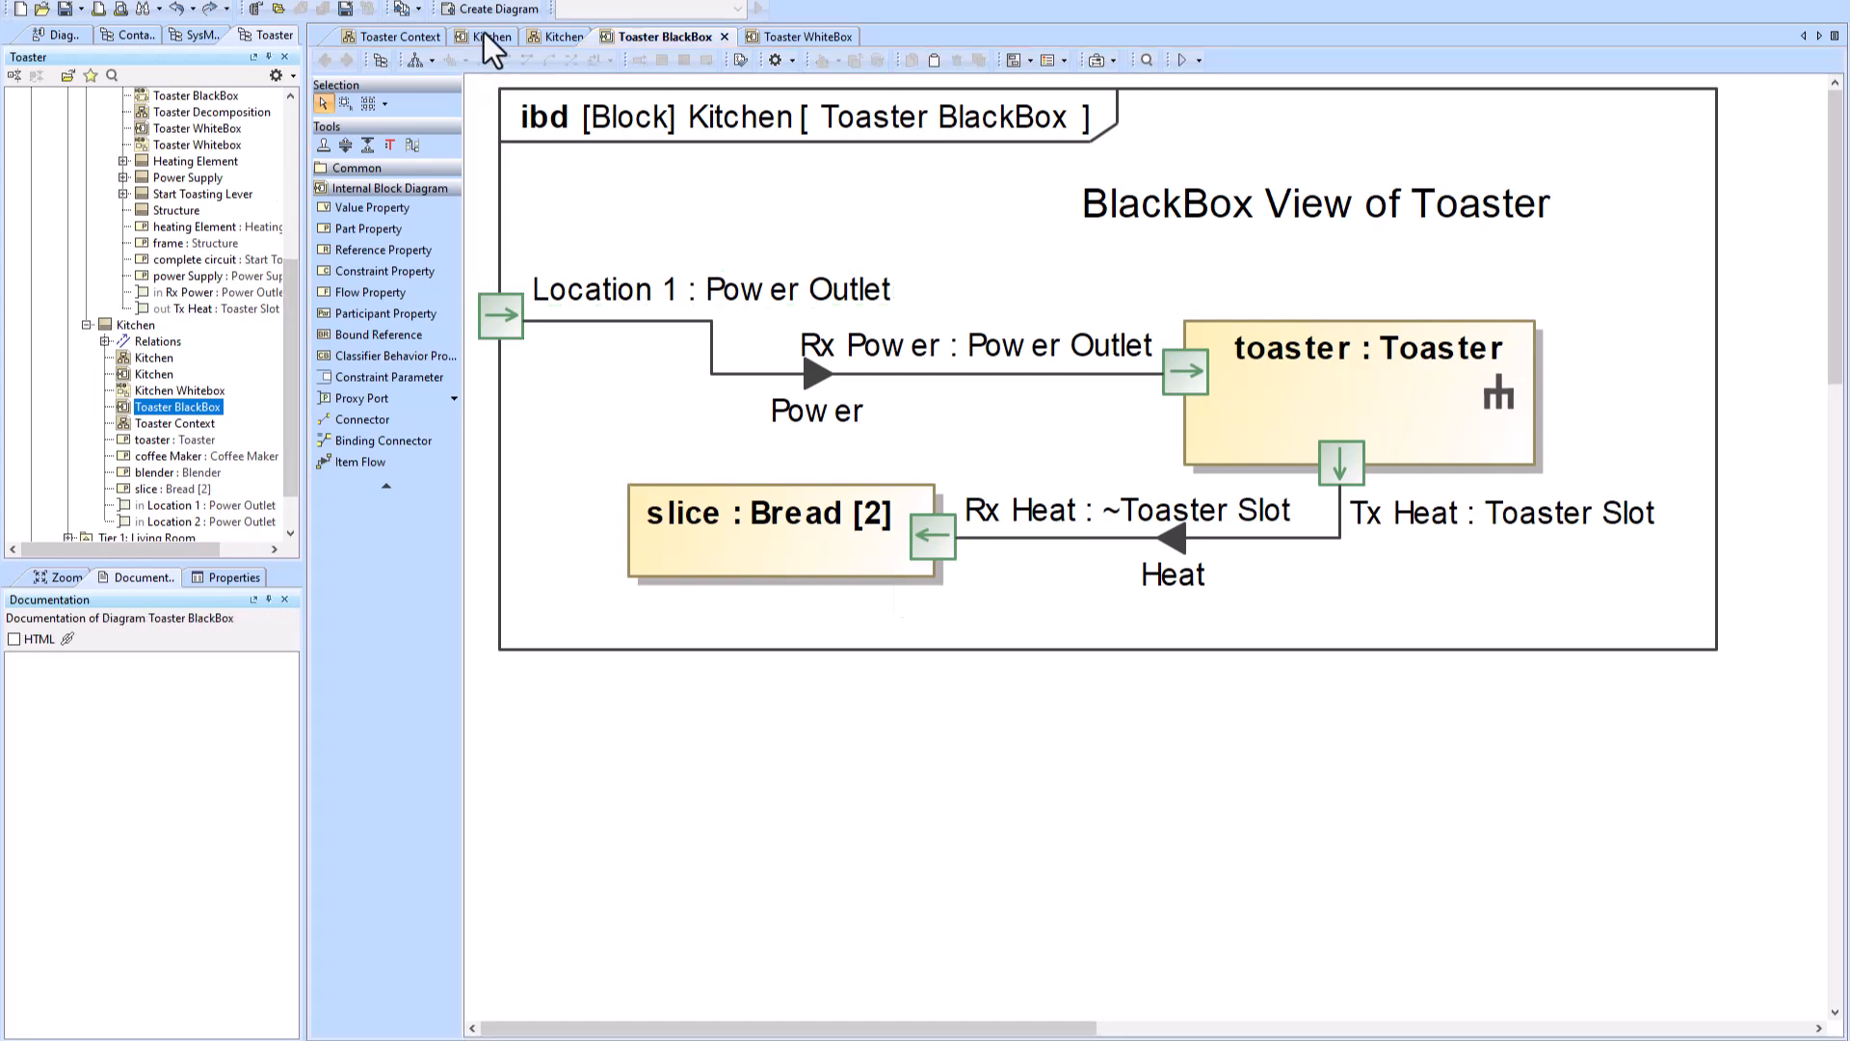
Step: Go down from the toaster part in the Kitchen internal block diagram to the Toaster WhiteBox diagram and back, twice
left_click(491, 37)
left_click(566, 322)
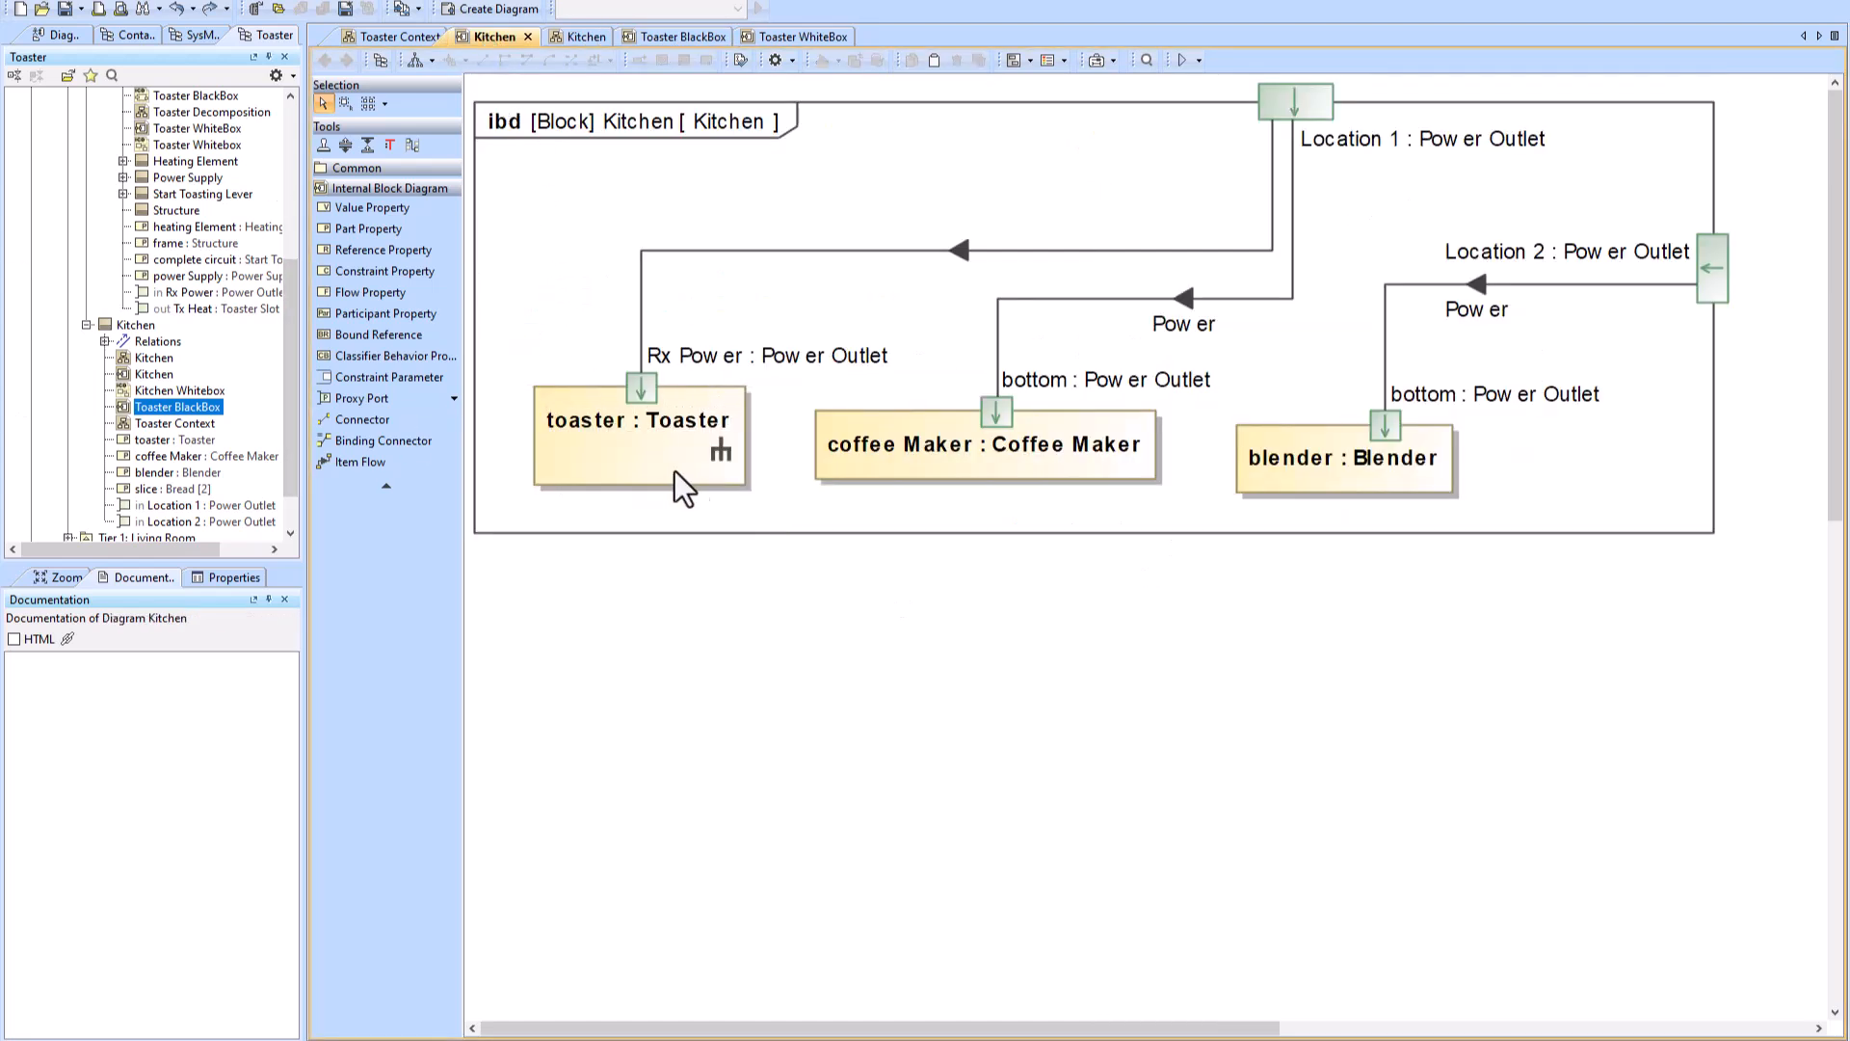
double_click(681, 444)
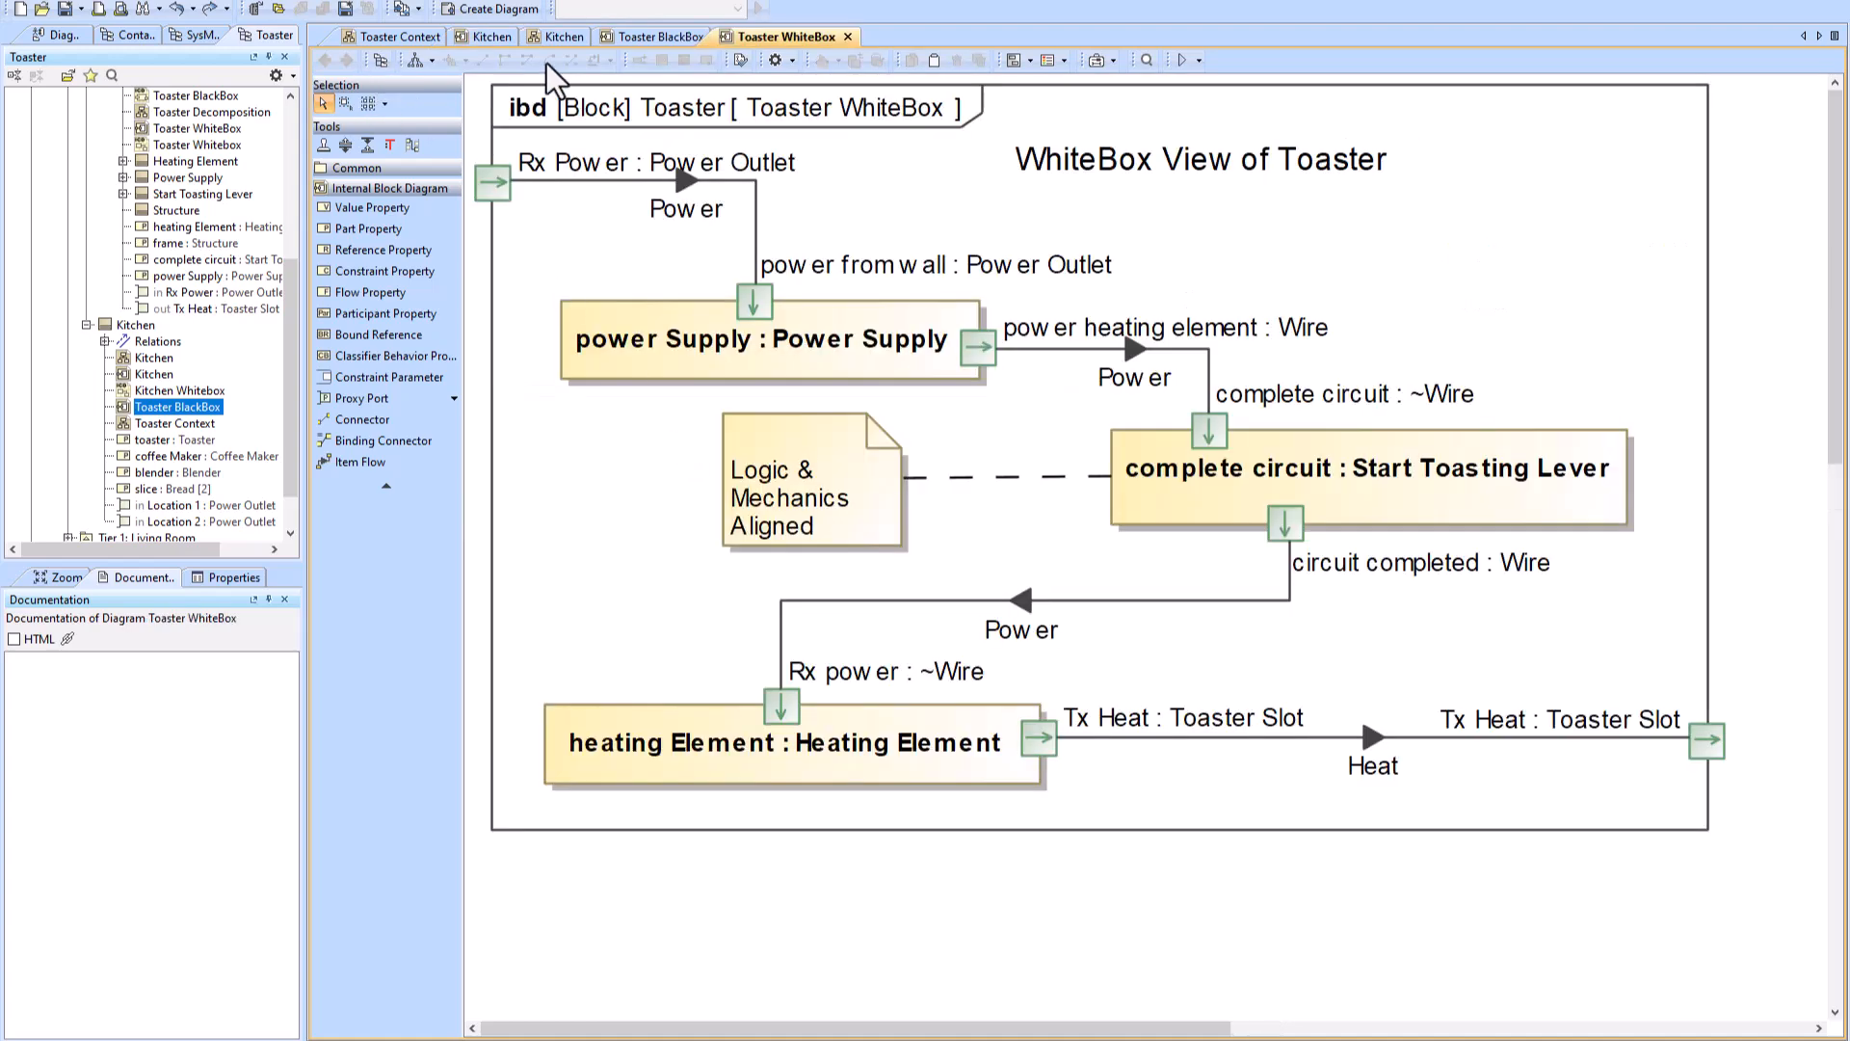
left_click(494, 37)
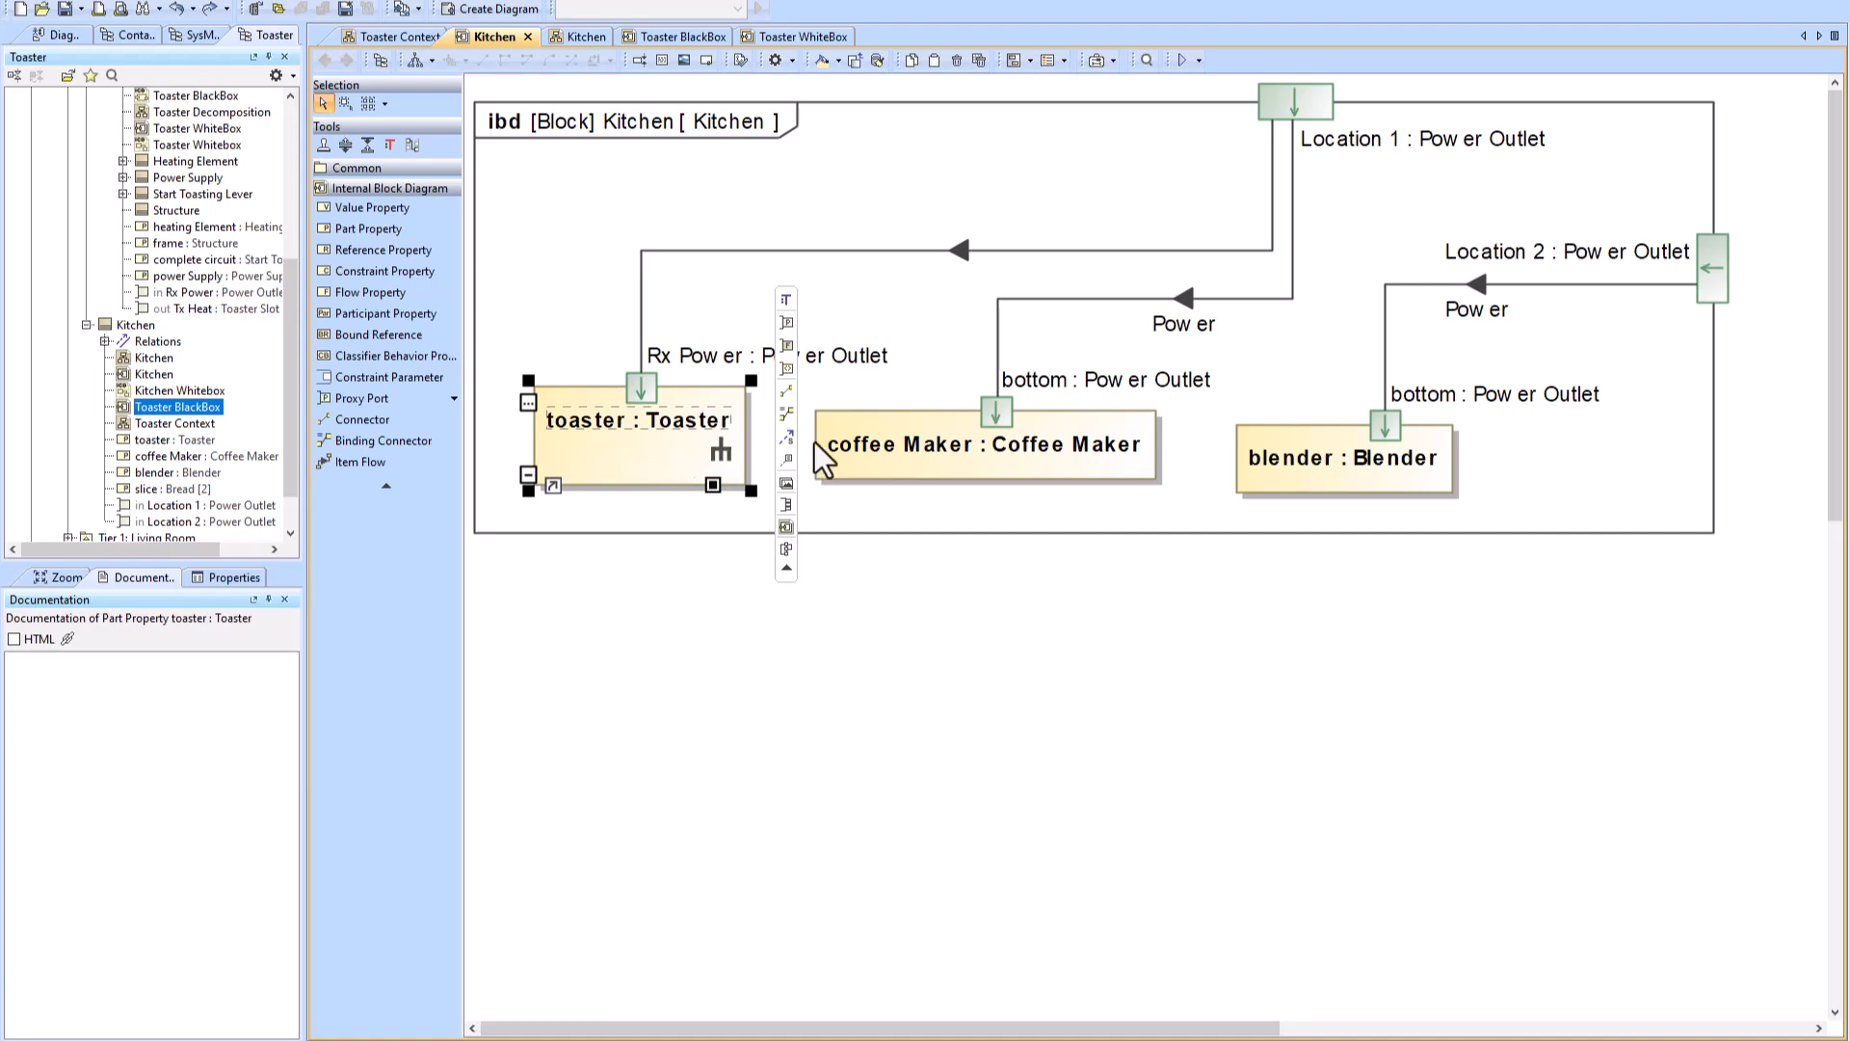
double_click(688, 442)
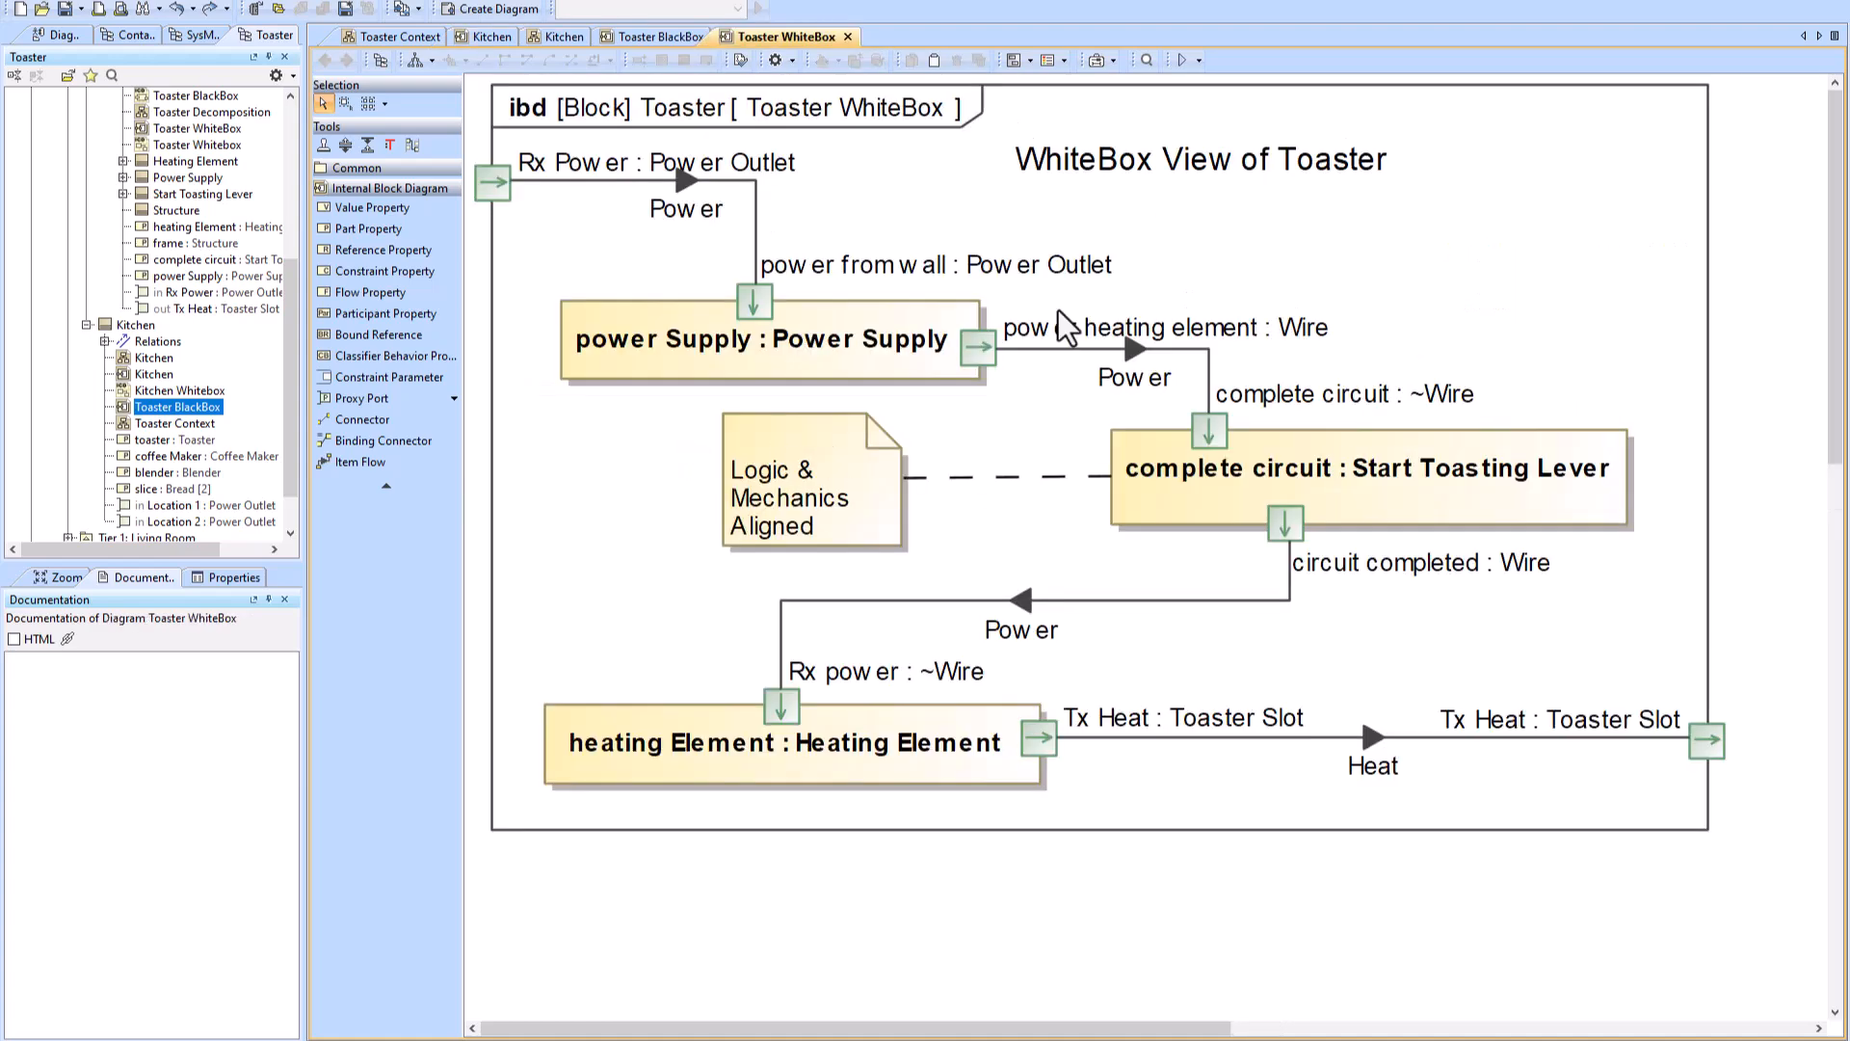
left_click(472, 39)
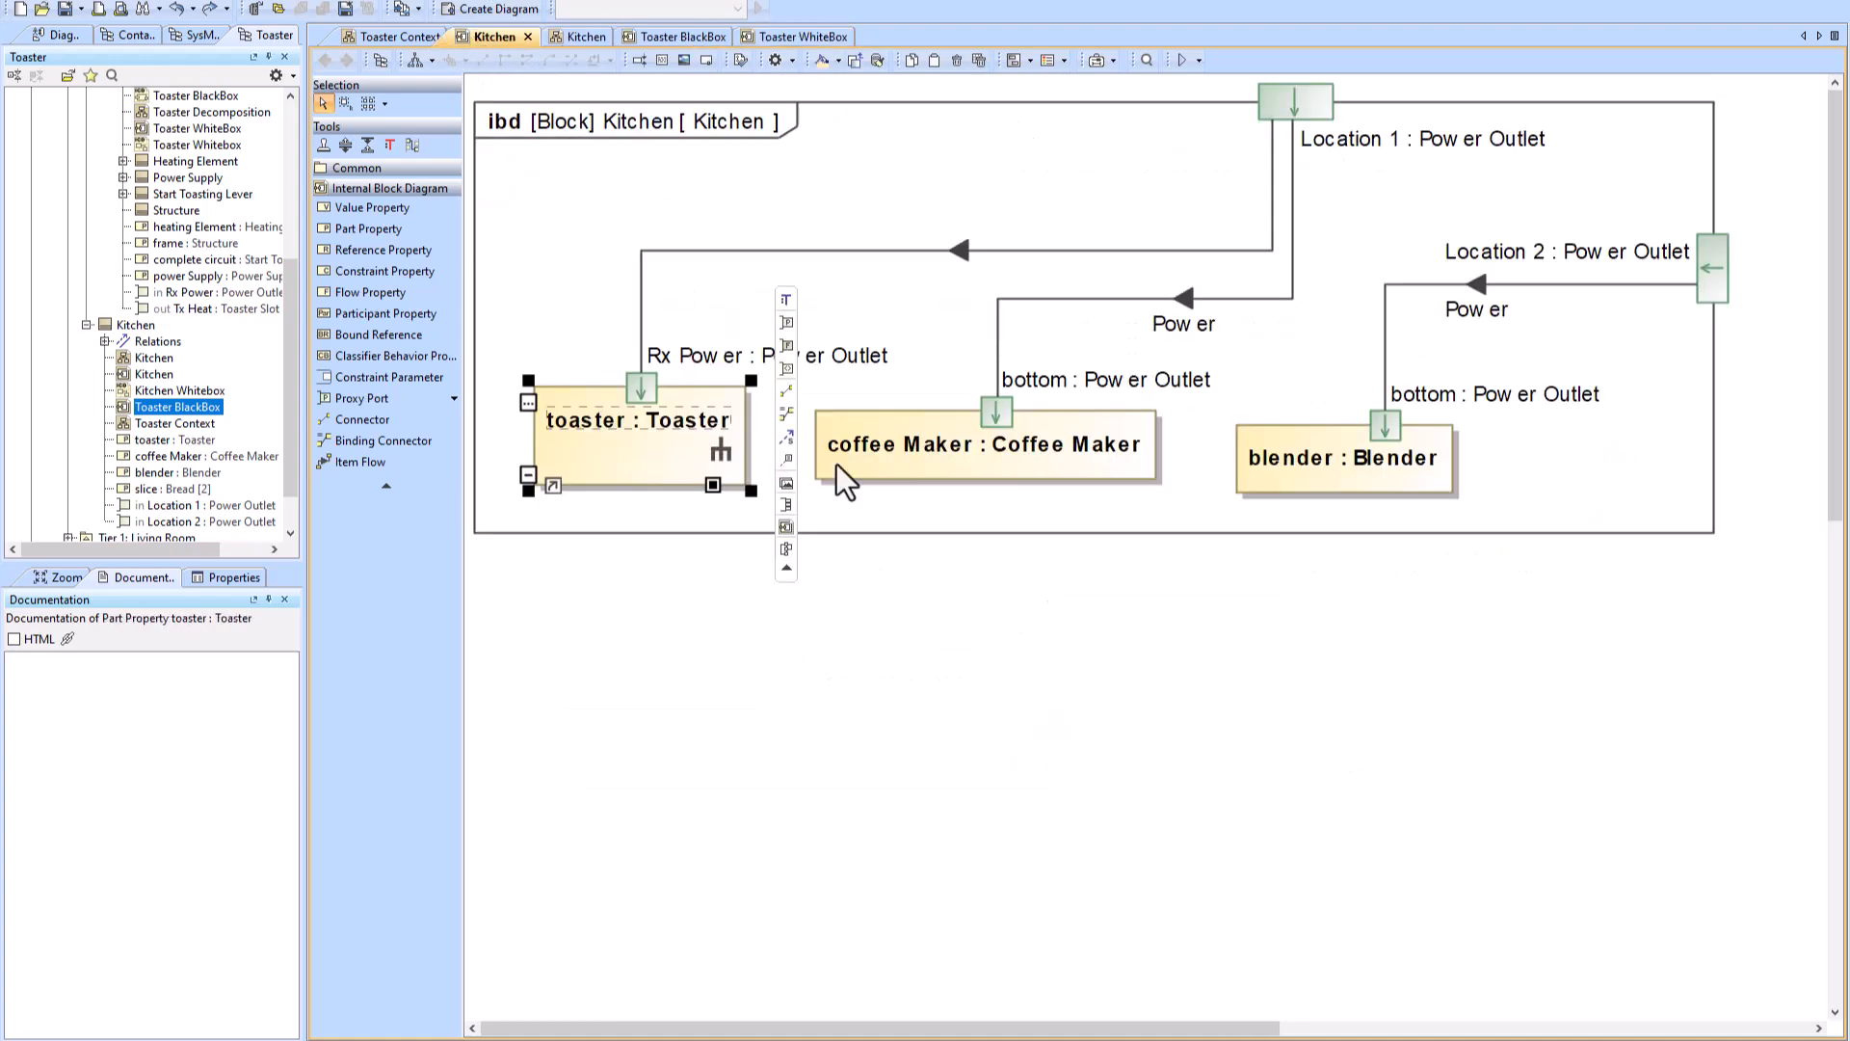
Step: Display the slice part and the toaster's nested complete circuit, frame, heating Element and power Supply parts in the Kitchen internal block diagram
left_click(856, 195)
left_click(1029, 60)
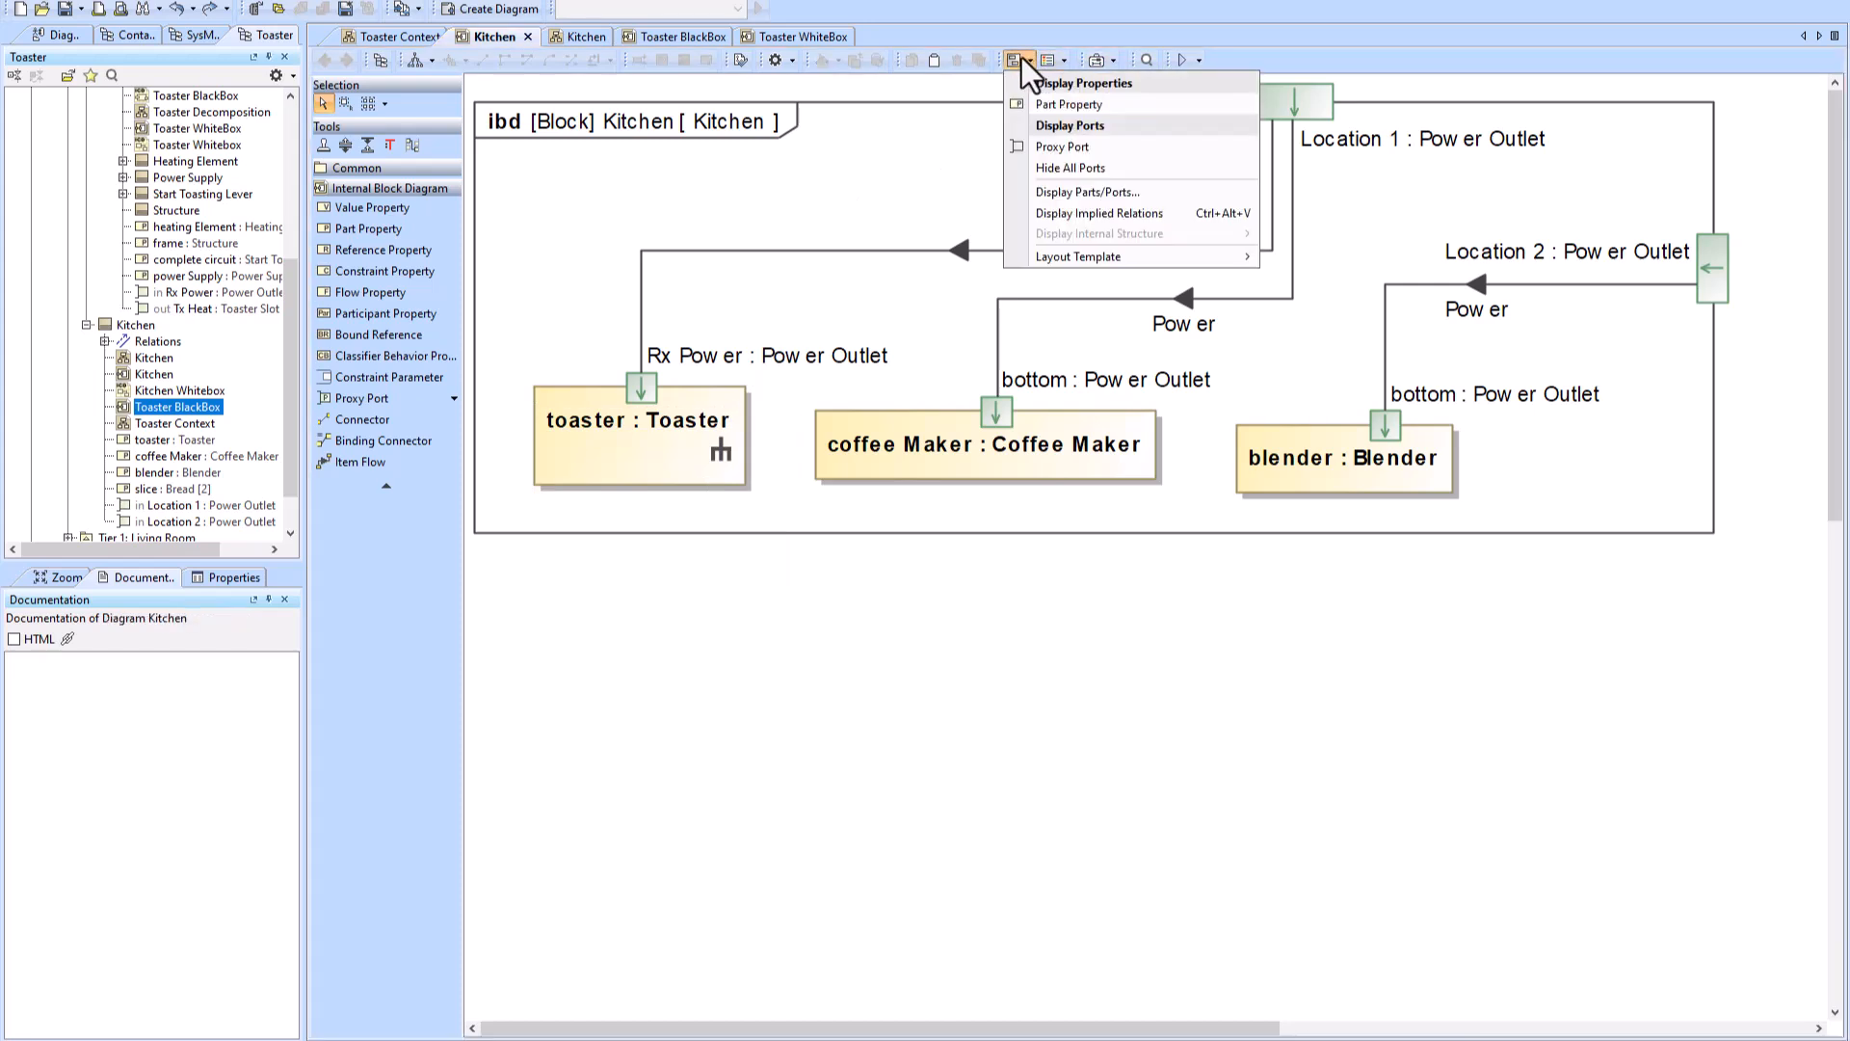
left_click(1073, 190)
left_click_drag(963, 284, 962, 151)
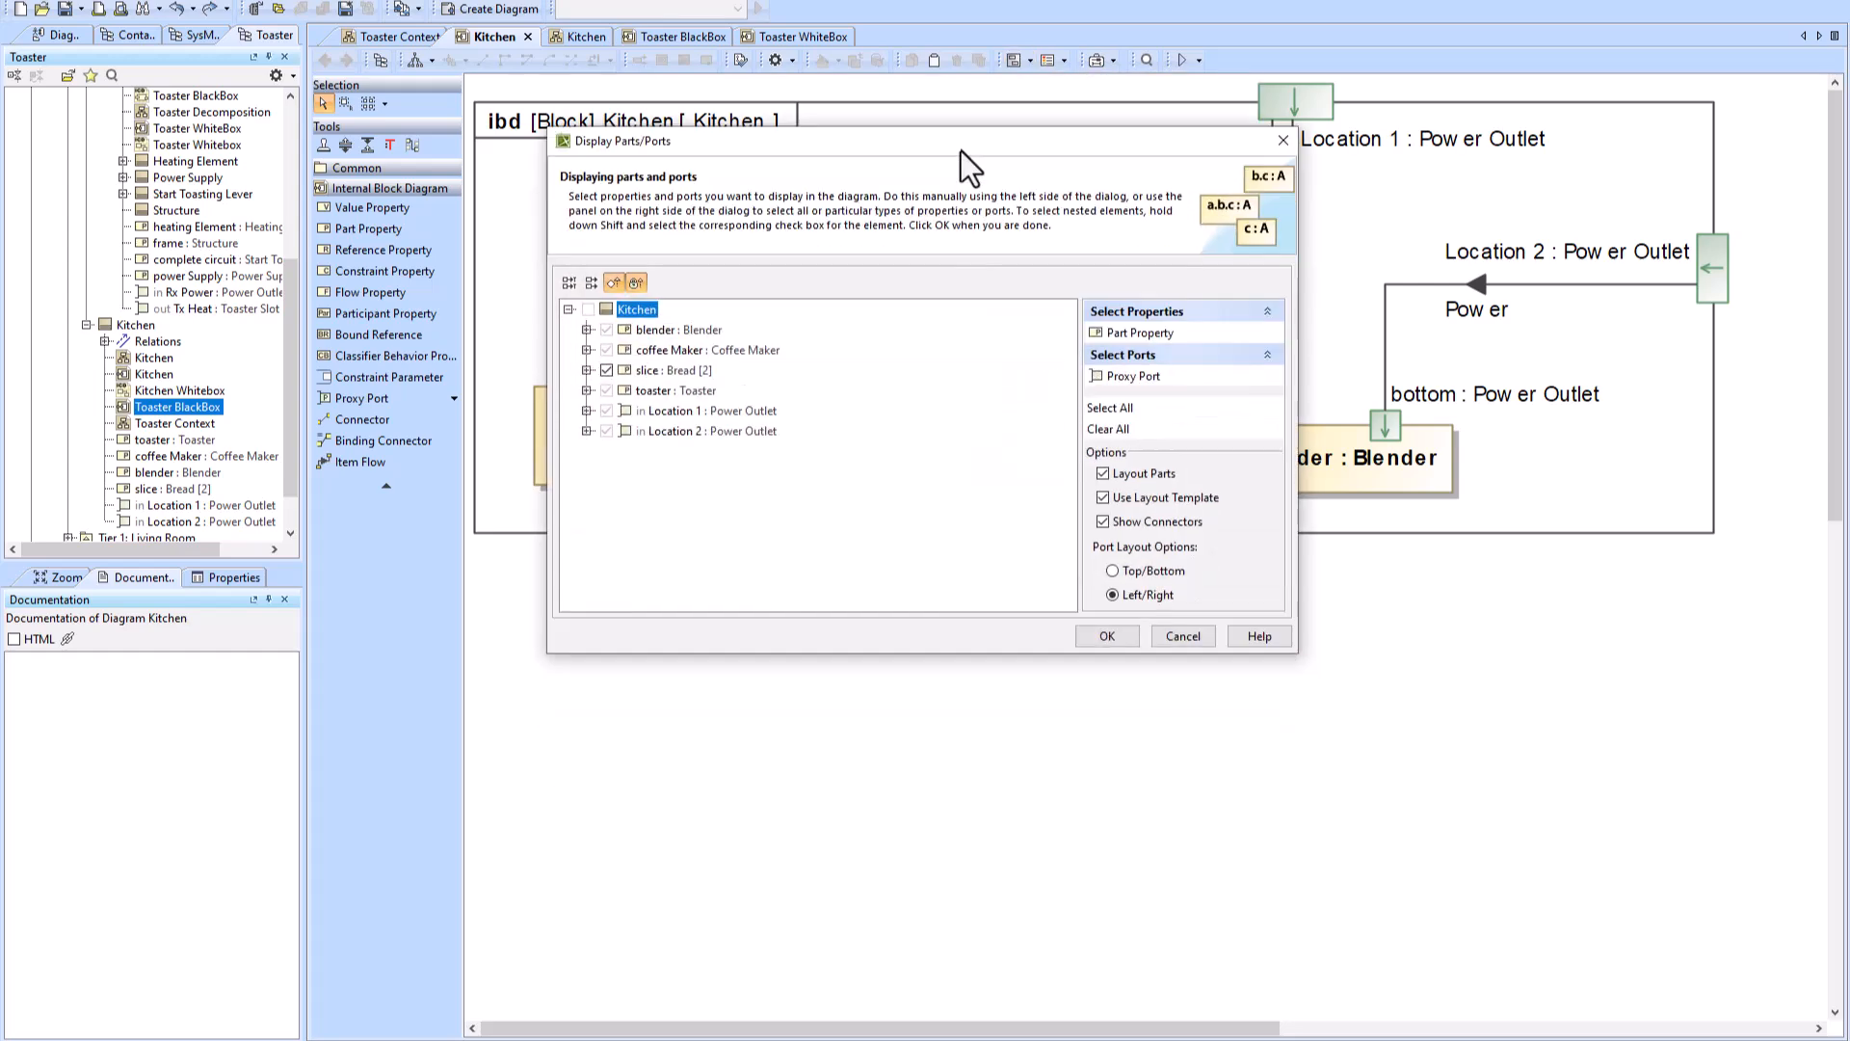
left_click(585, 390)
left_click(626, 411)
left_click(626, 430)
left_click(625, 451)
left_click(625, 471)
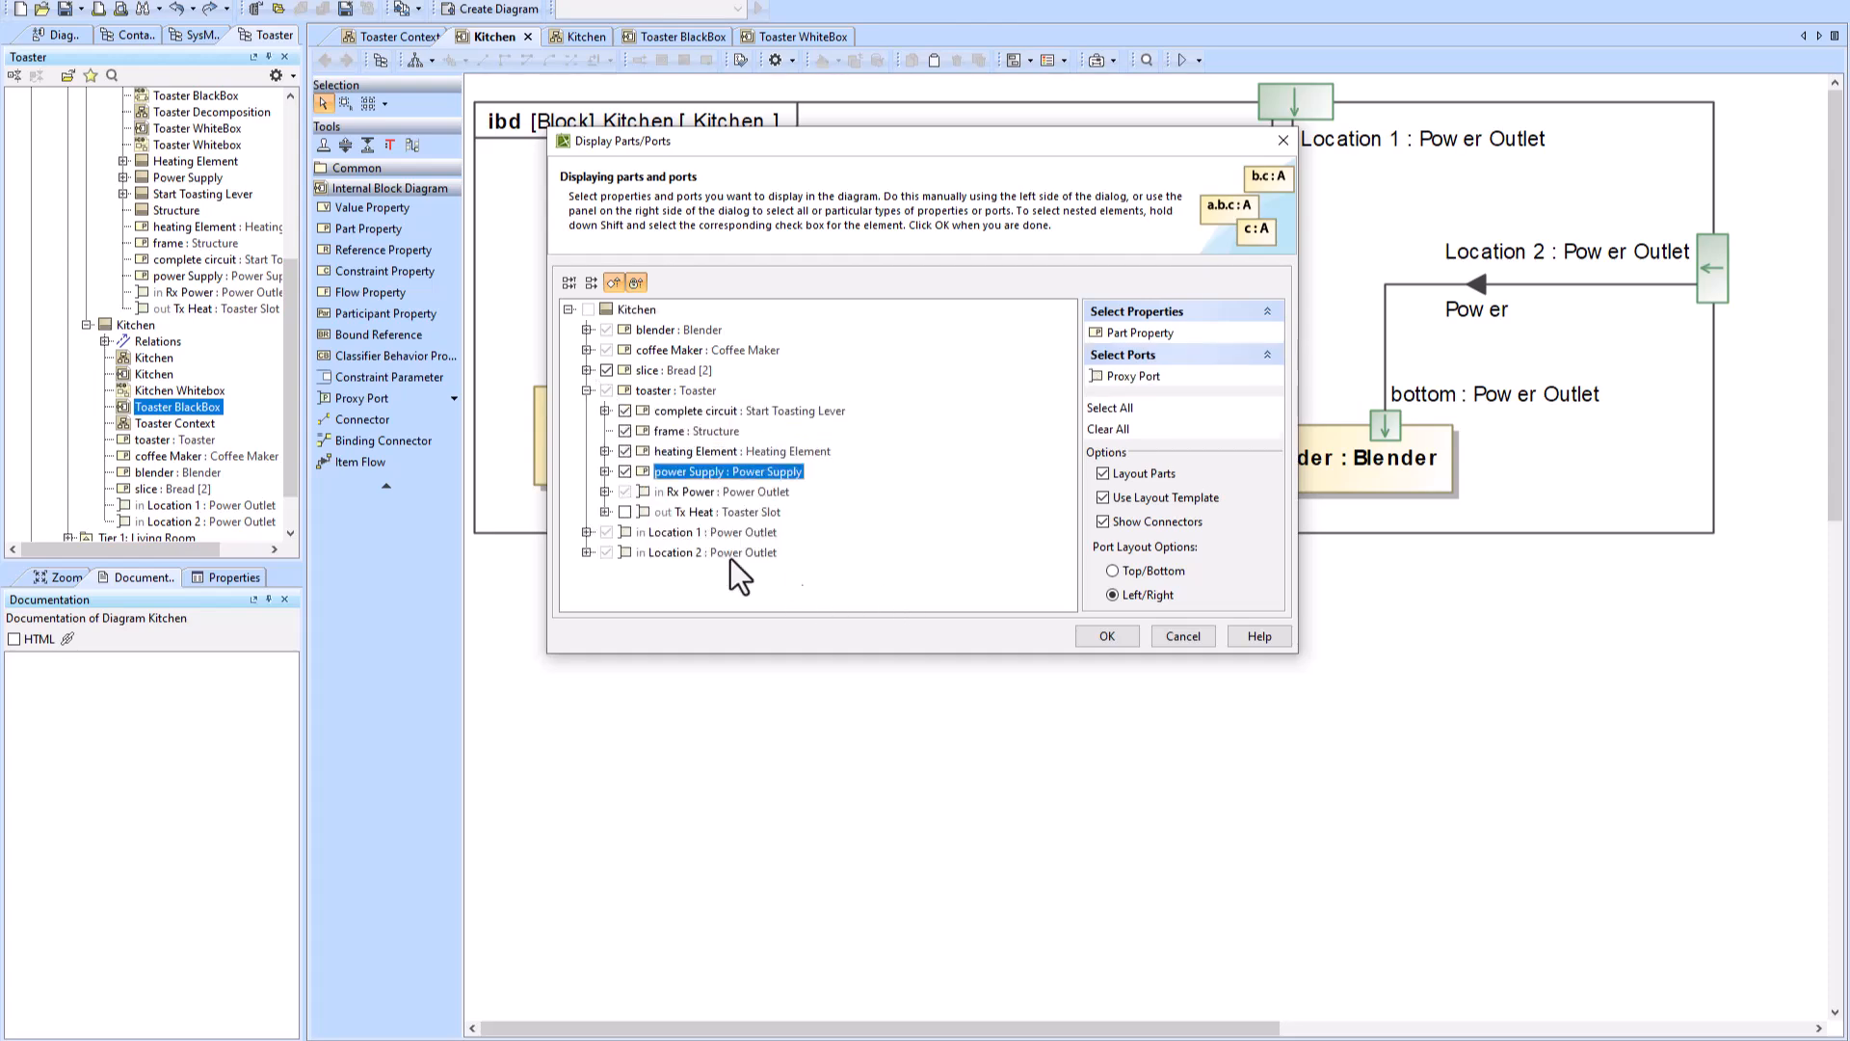
left_click(1107, 636)
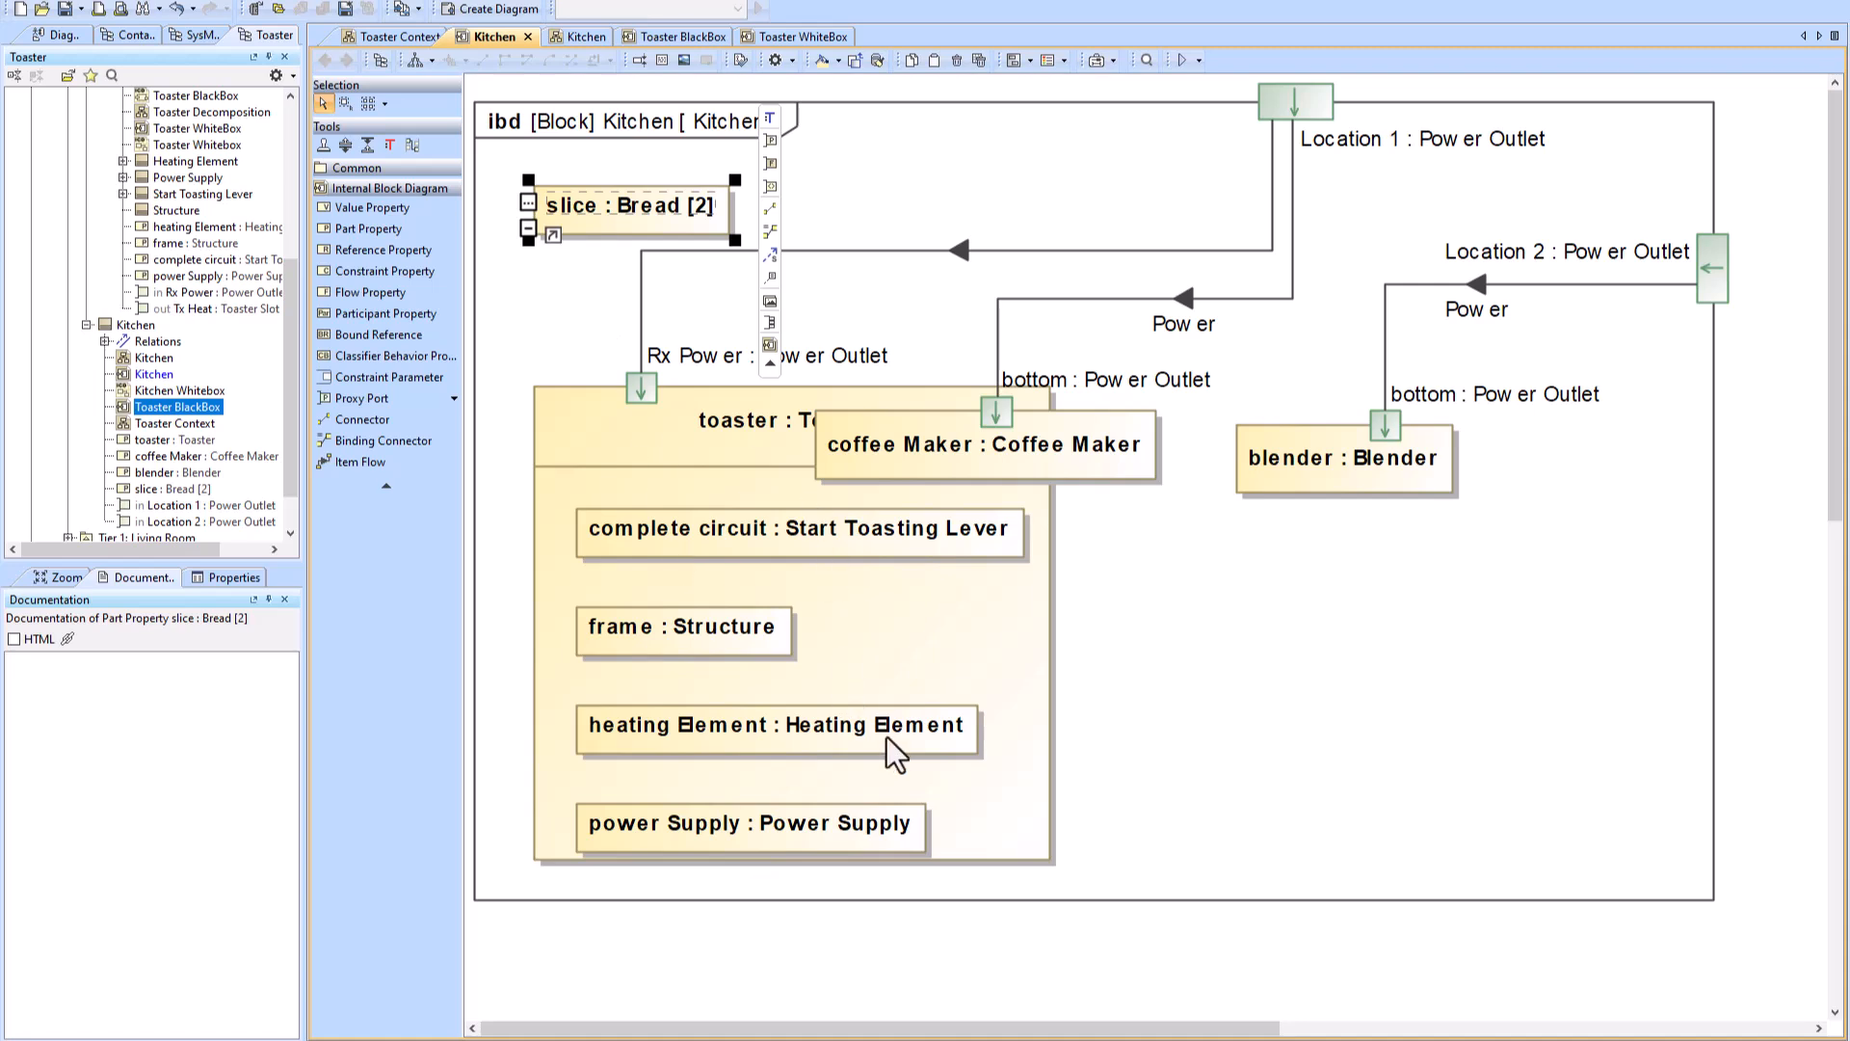
Step: Move the coffee Maker part below the blender, clear of the expanded toaster part
left_click(640, 537)
left_click(634, 590)
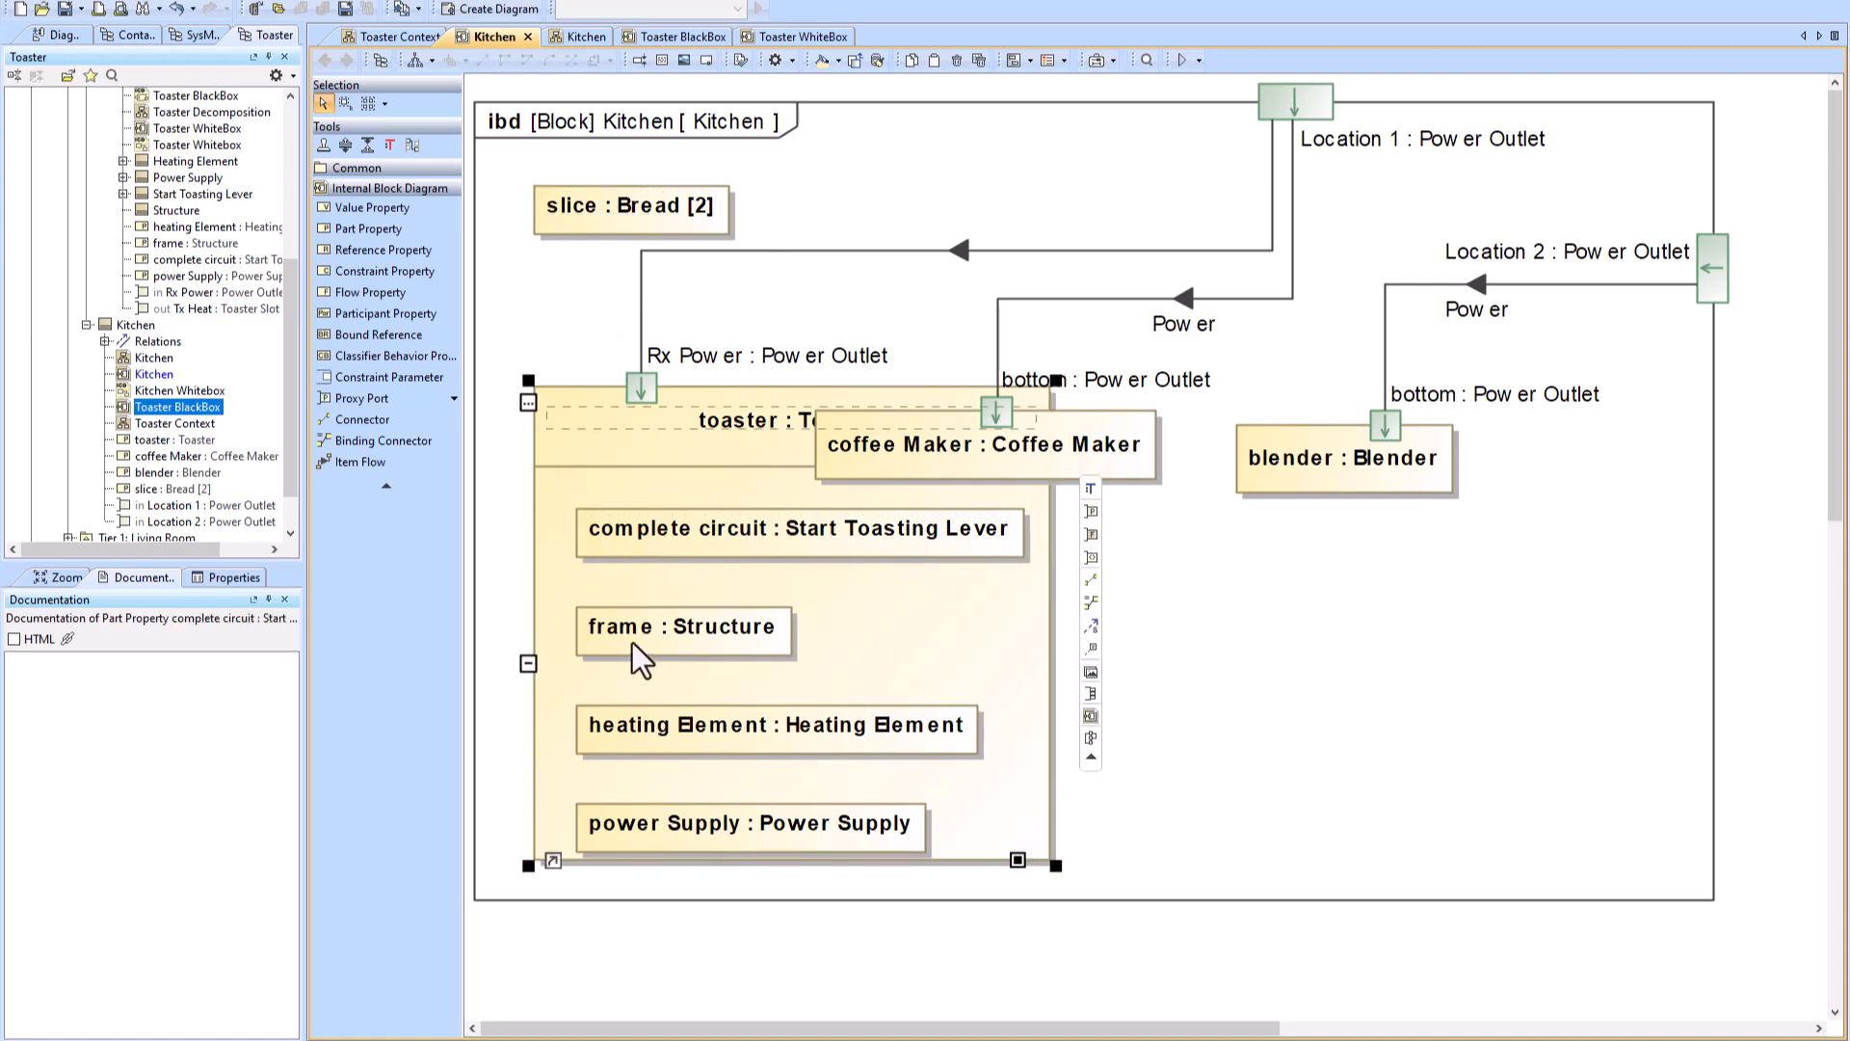
left_click(632, 644)
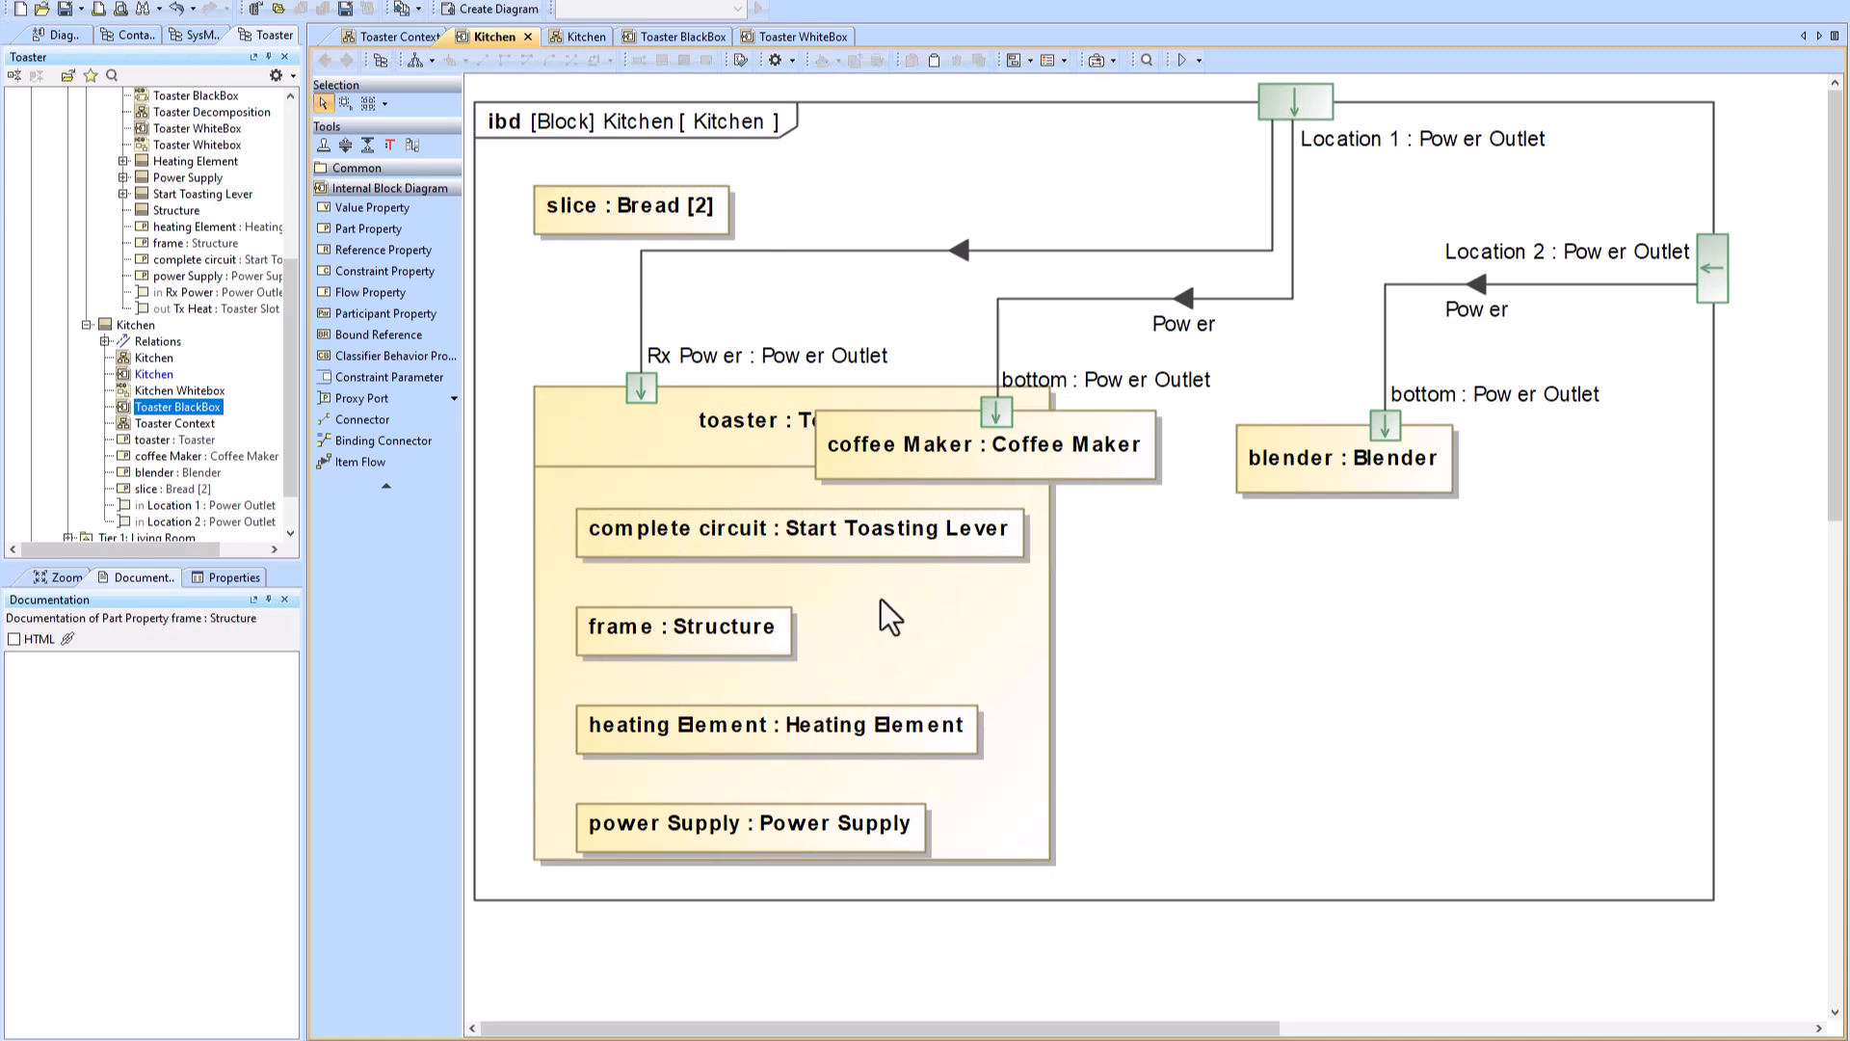
left_click_drag(1060, 460, 1432, 673)
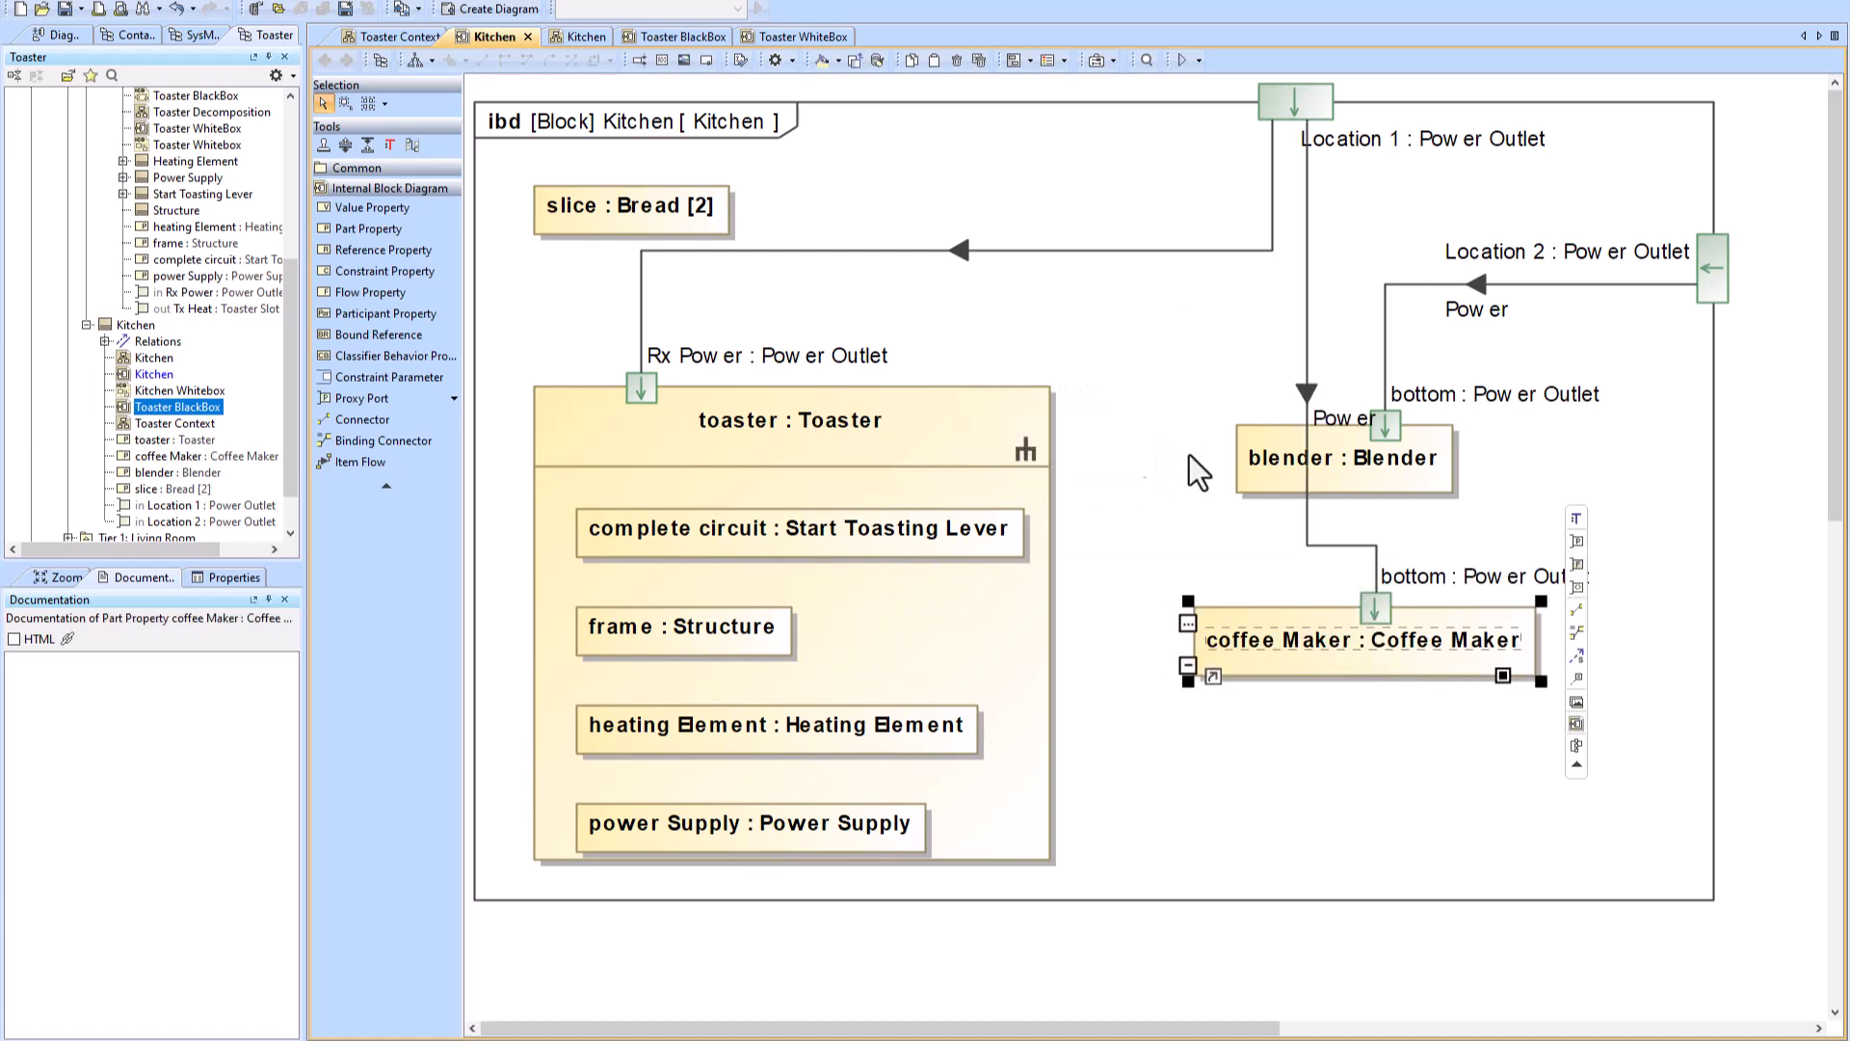
Step: Place the nested complete circuit part outside the toaster as a shortcut and bring it back inside the toaster
left_click_drag(703, 536, 1255, 811)
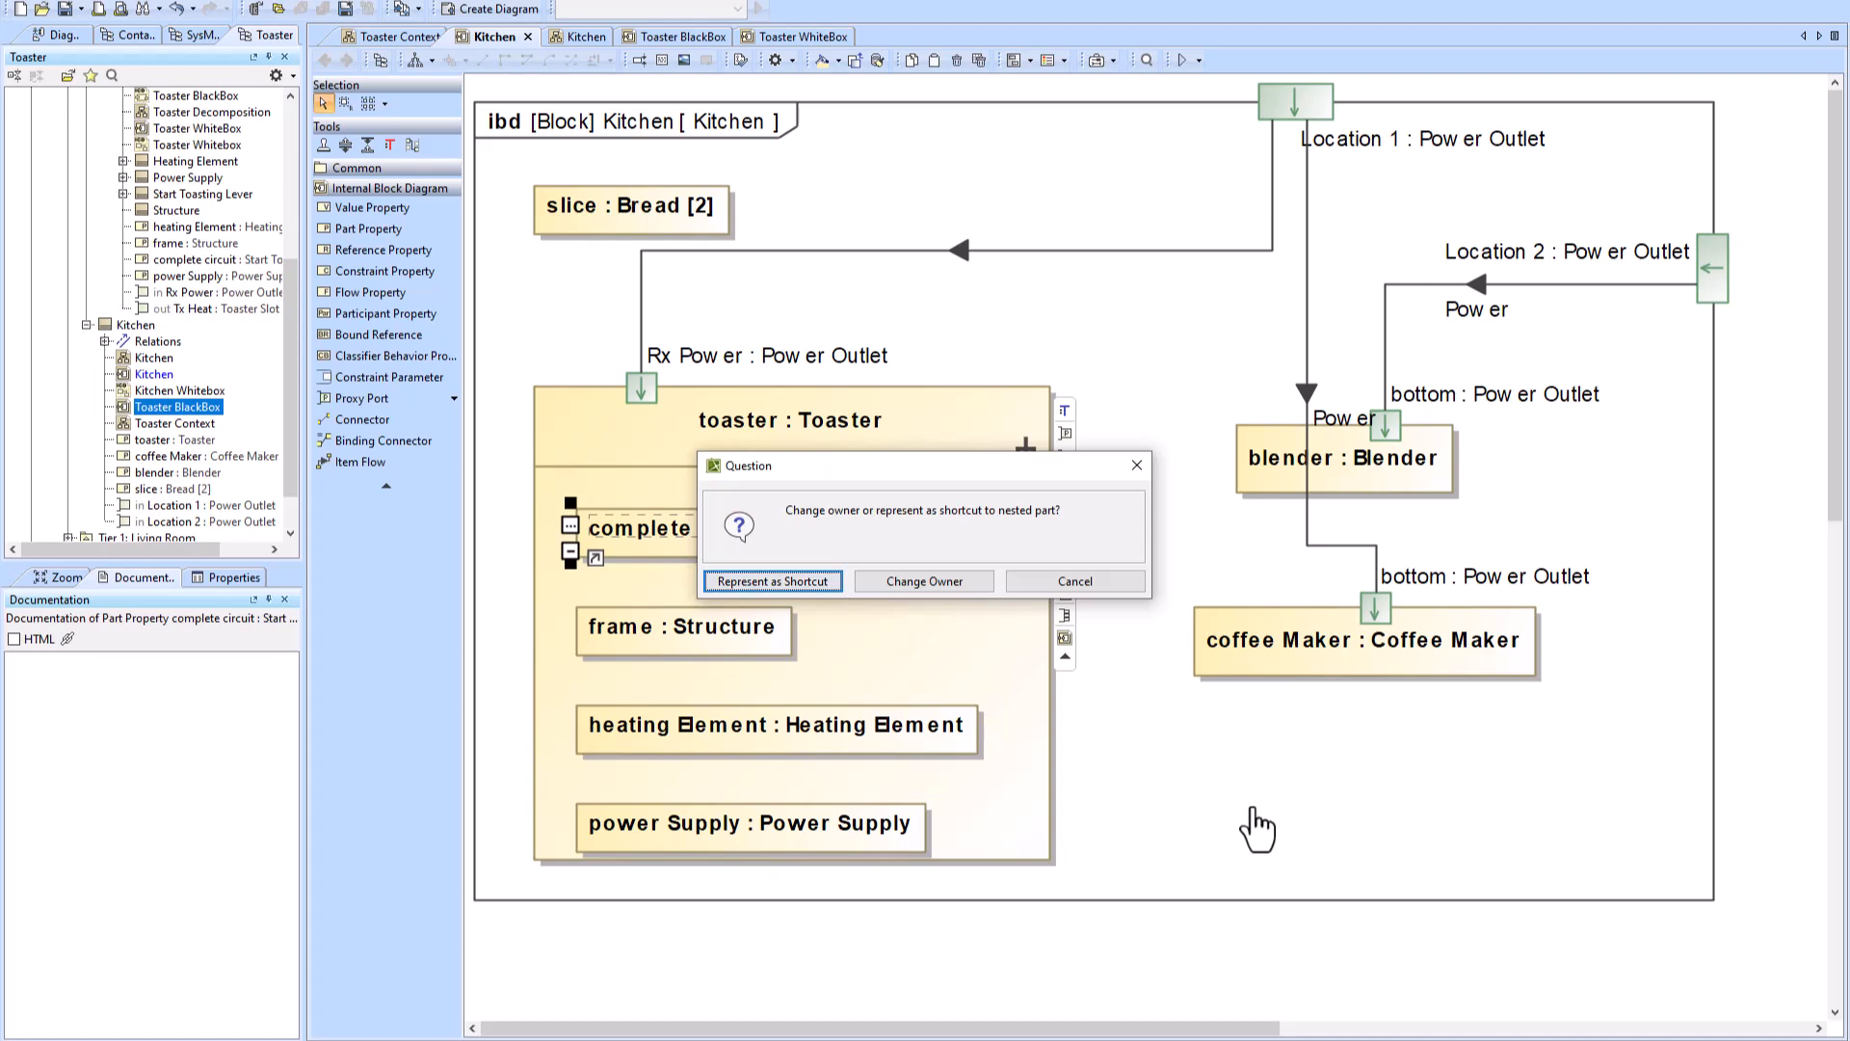
left_click(784, 580)
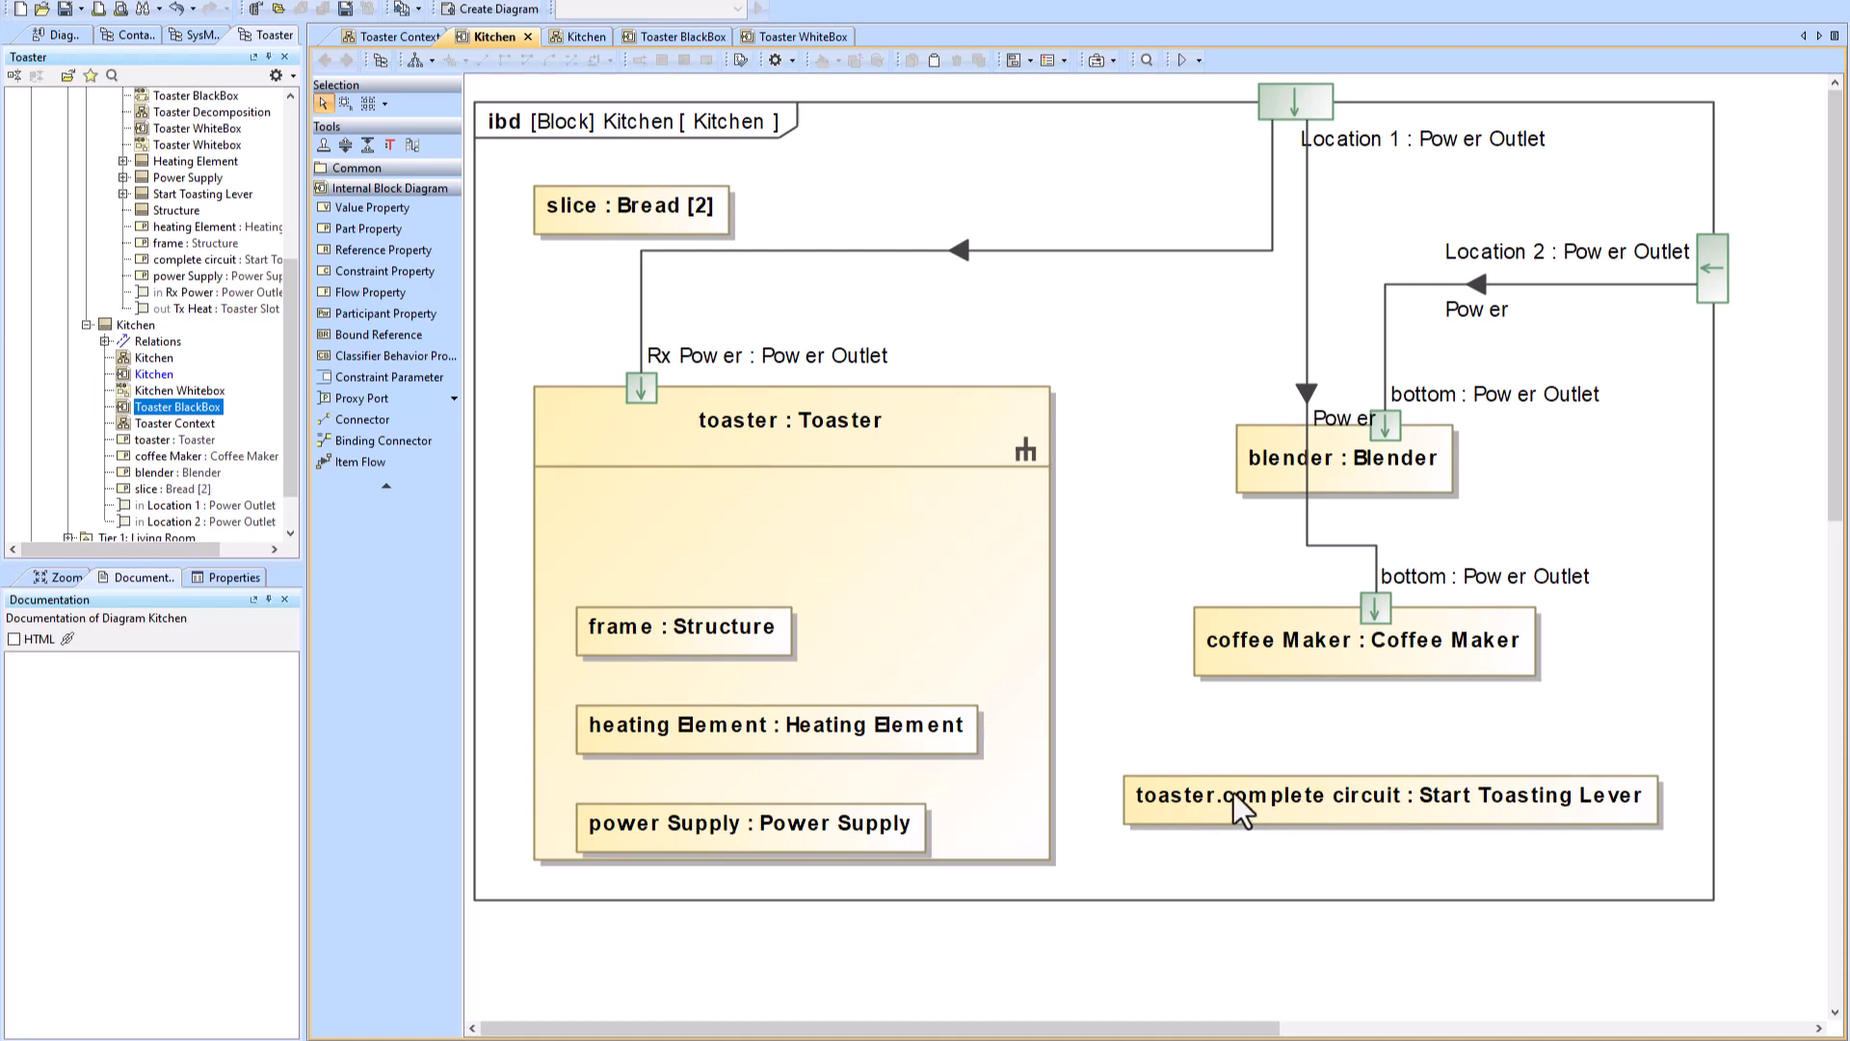
left_click_drag(1268, 794, 819, 546)
left_click(804, 580)
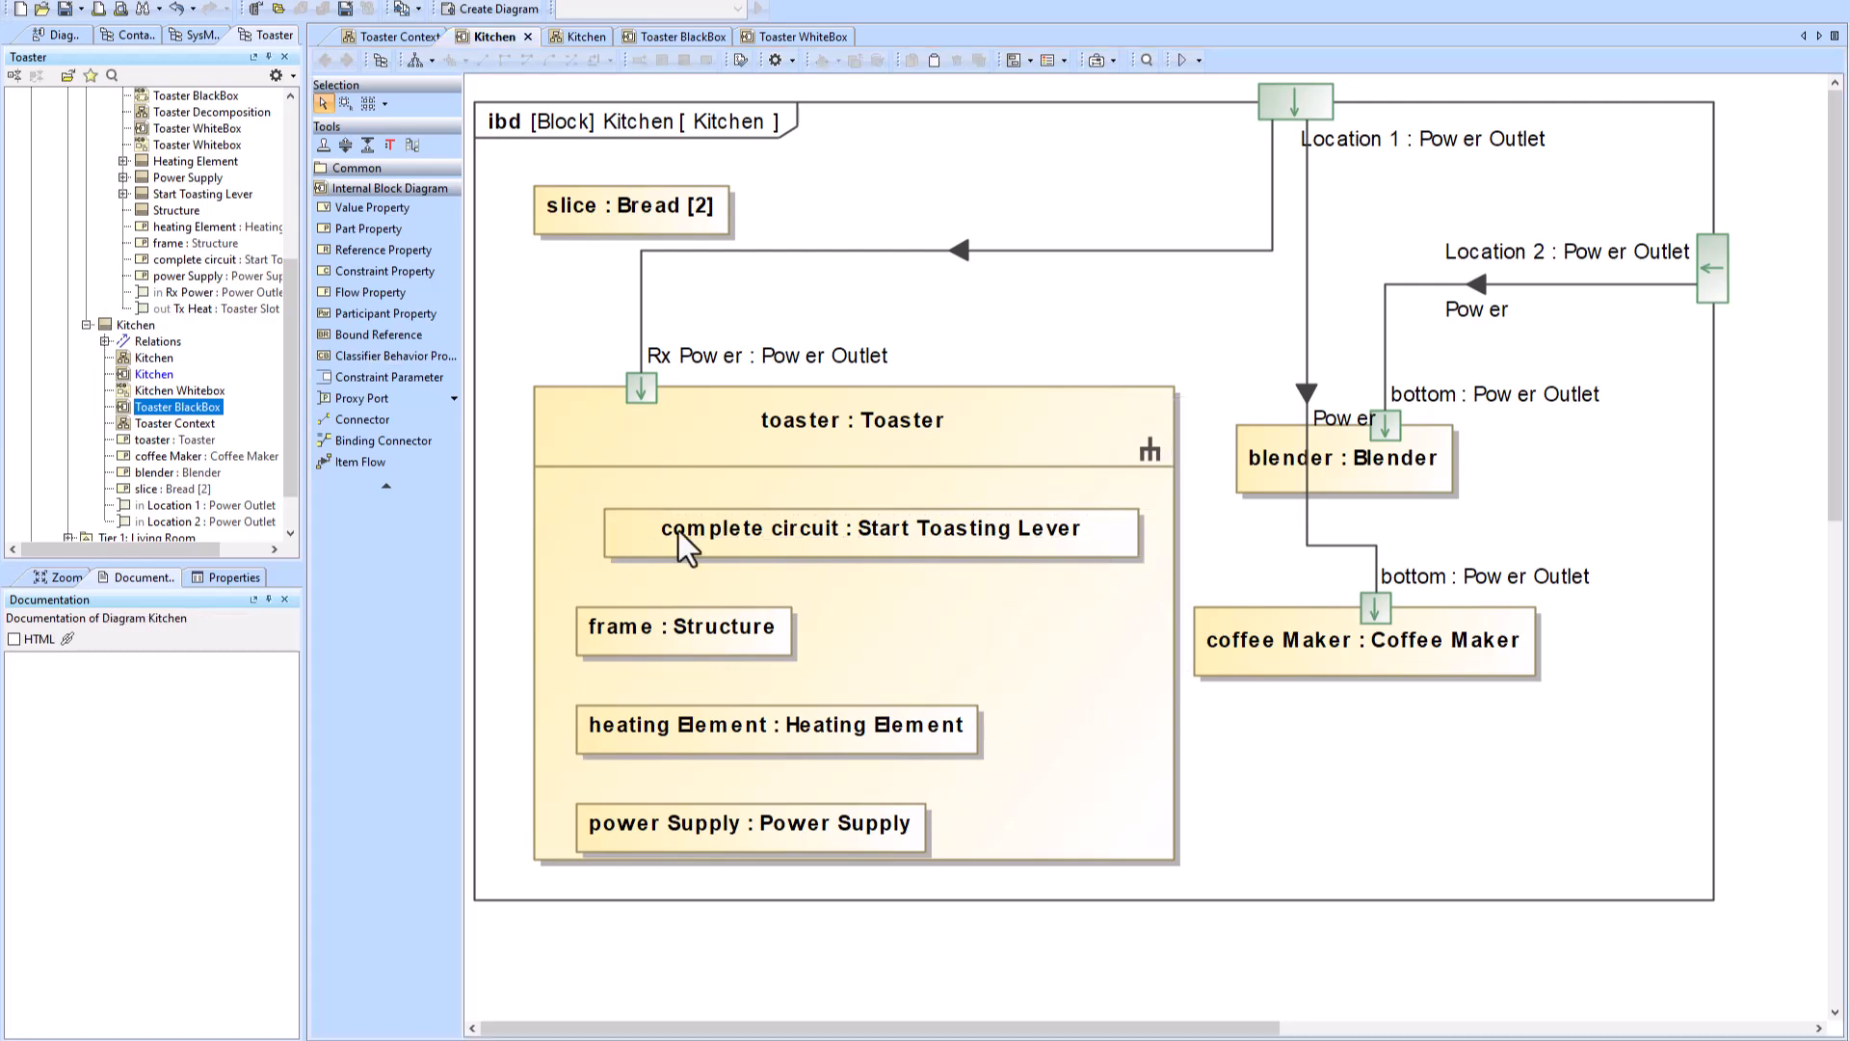
Step: Move the complete circuit part out of the toaster into the Kitchen frame, changing its owner
left_click(678, 530)
key("alt+b")
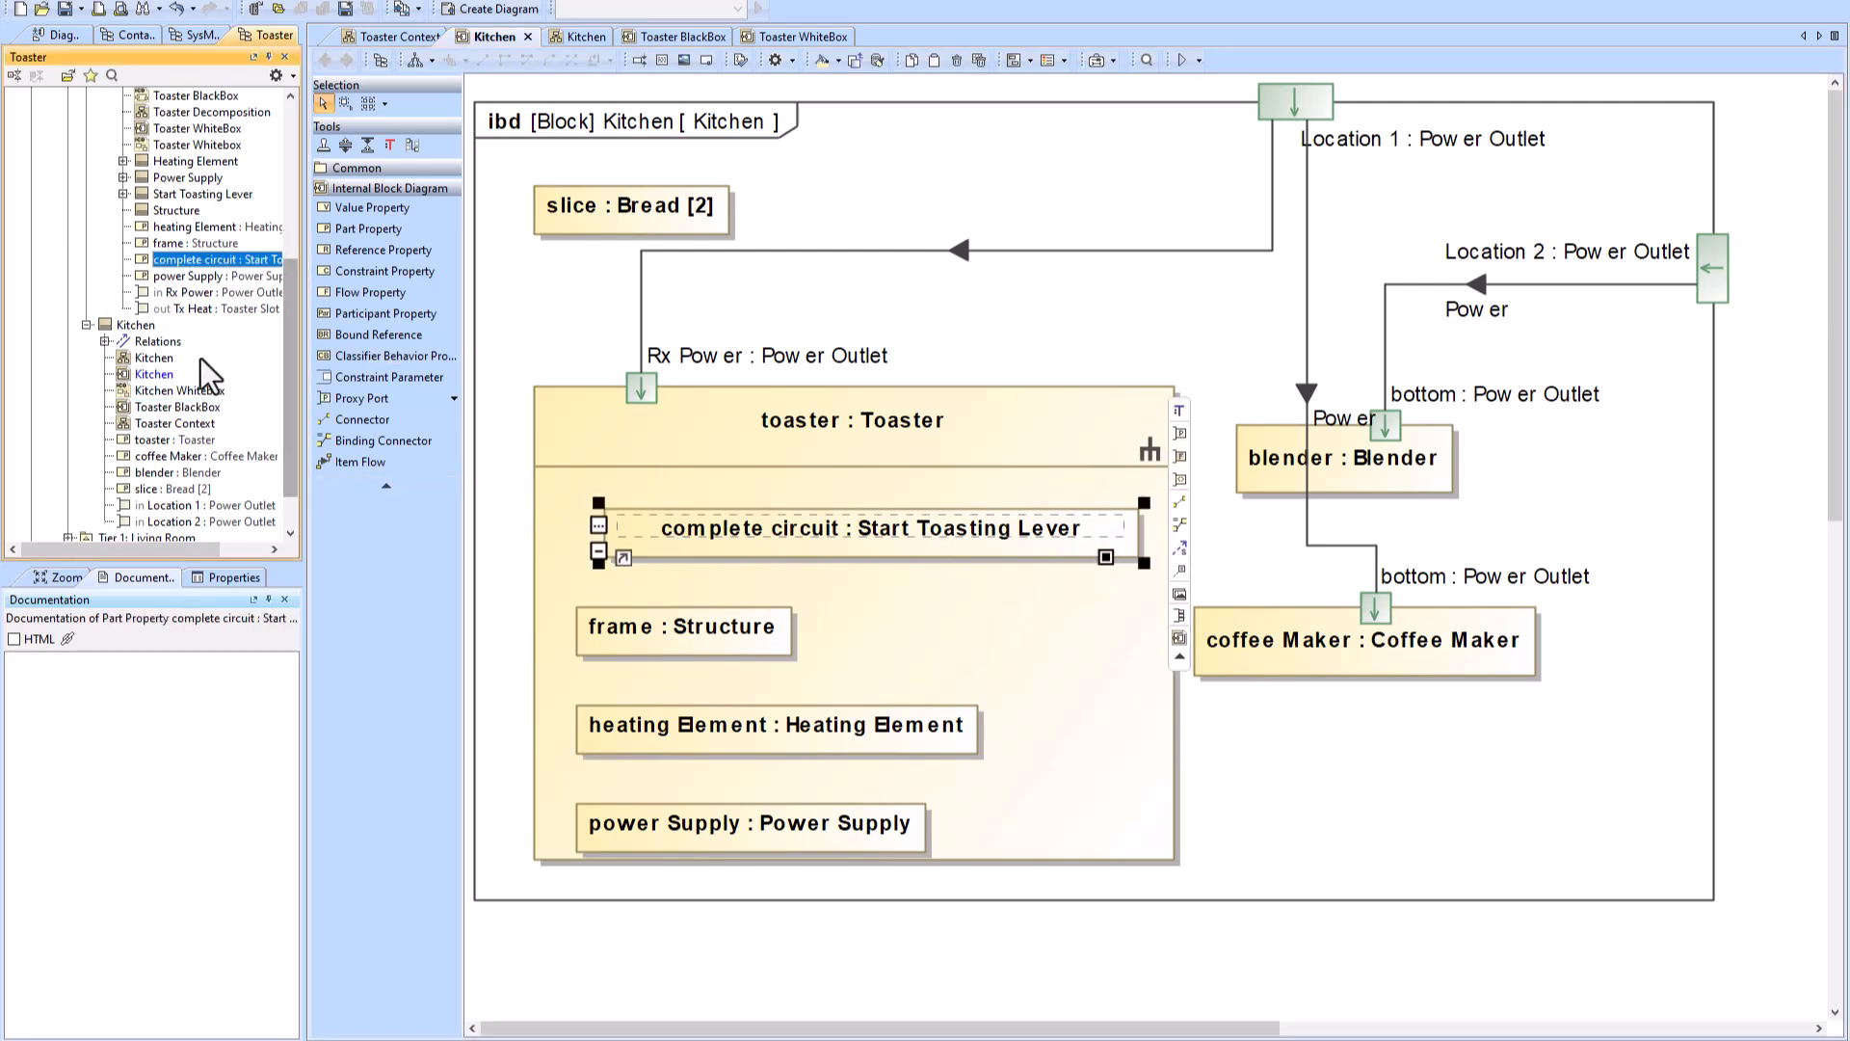
scroll(200, 357, "up", 2)
left_click_drag(180, 361, 1299, 790)
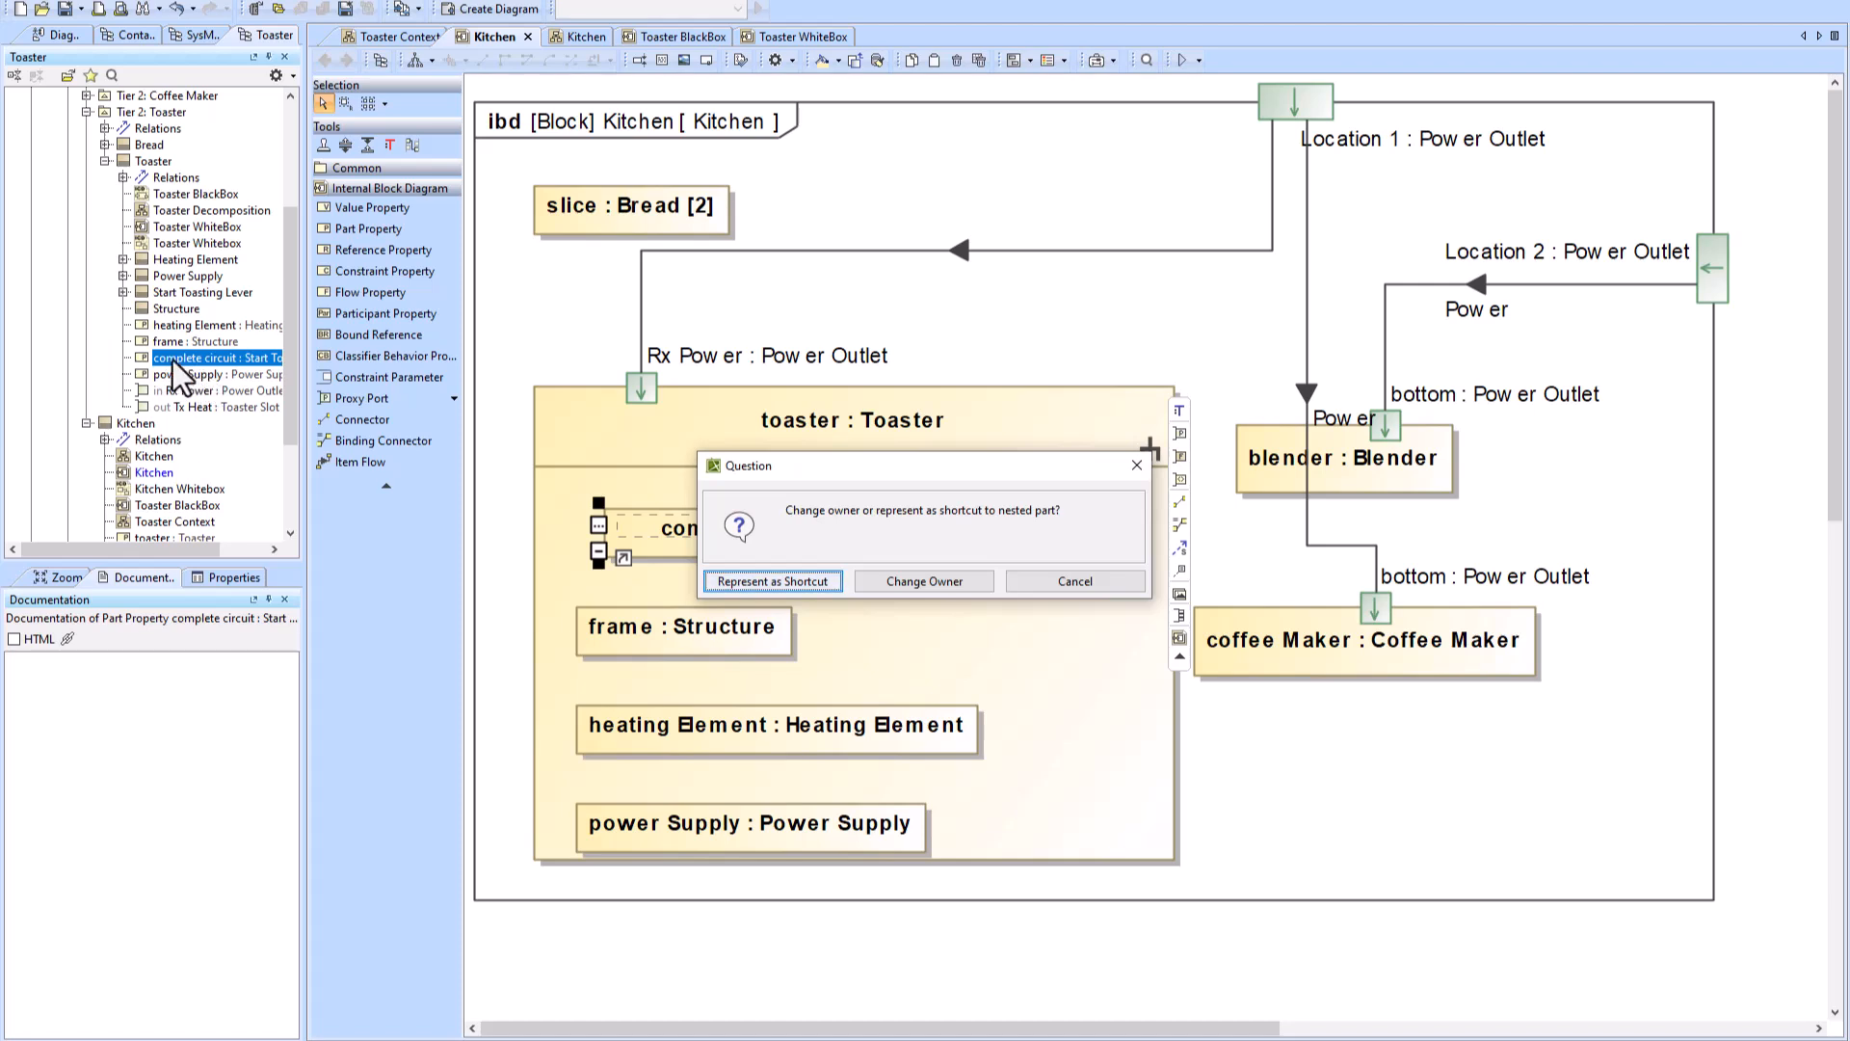
left_click(904, 580)
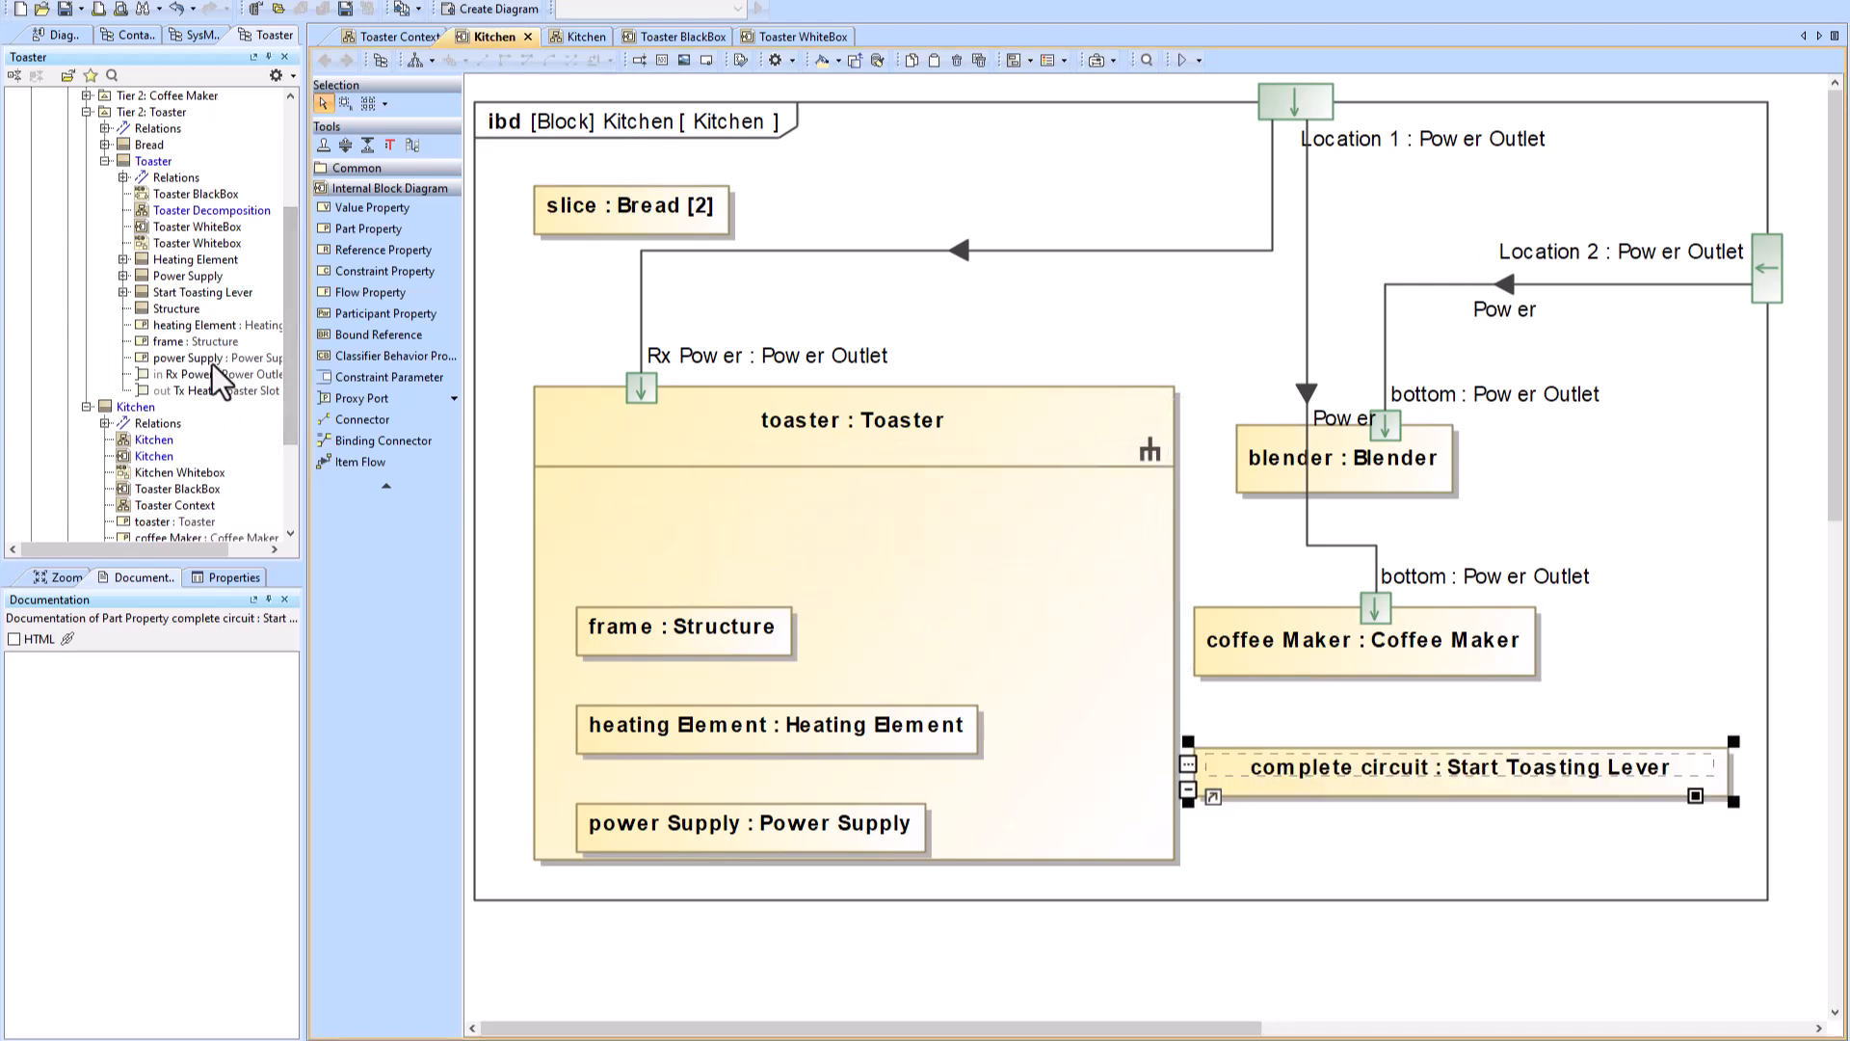
Step: Locate the moved complete circuit part in the model browser and compare the Kitchen and Toaster block contents
left_click(1487, 785)
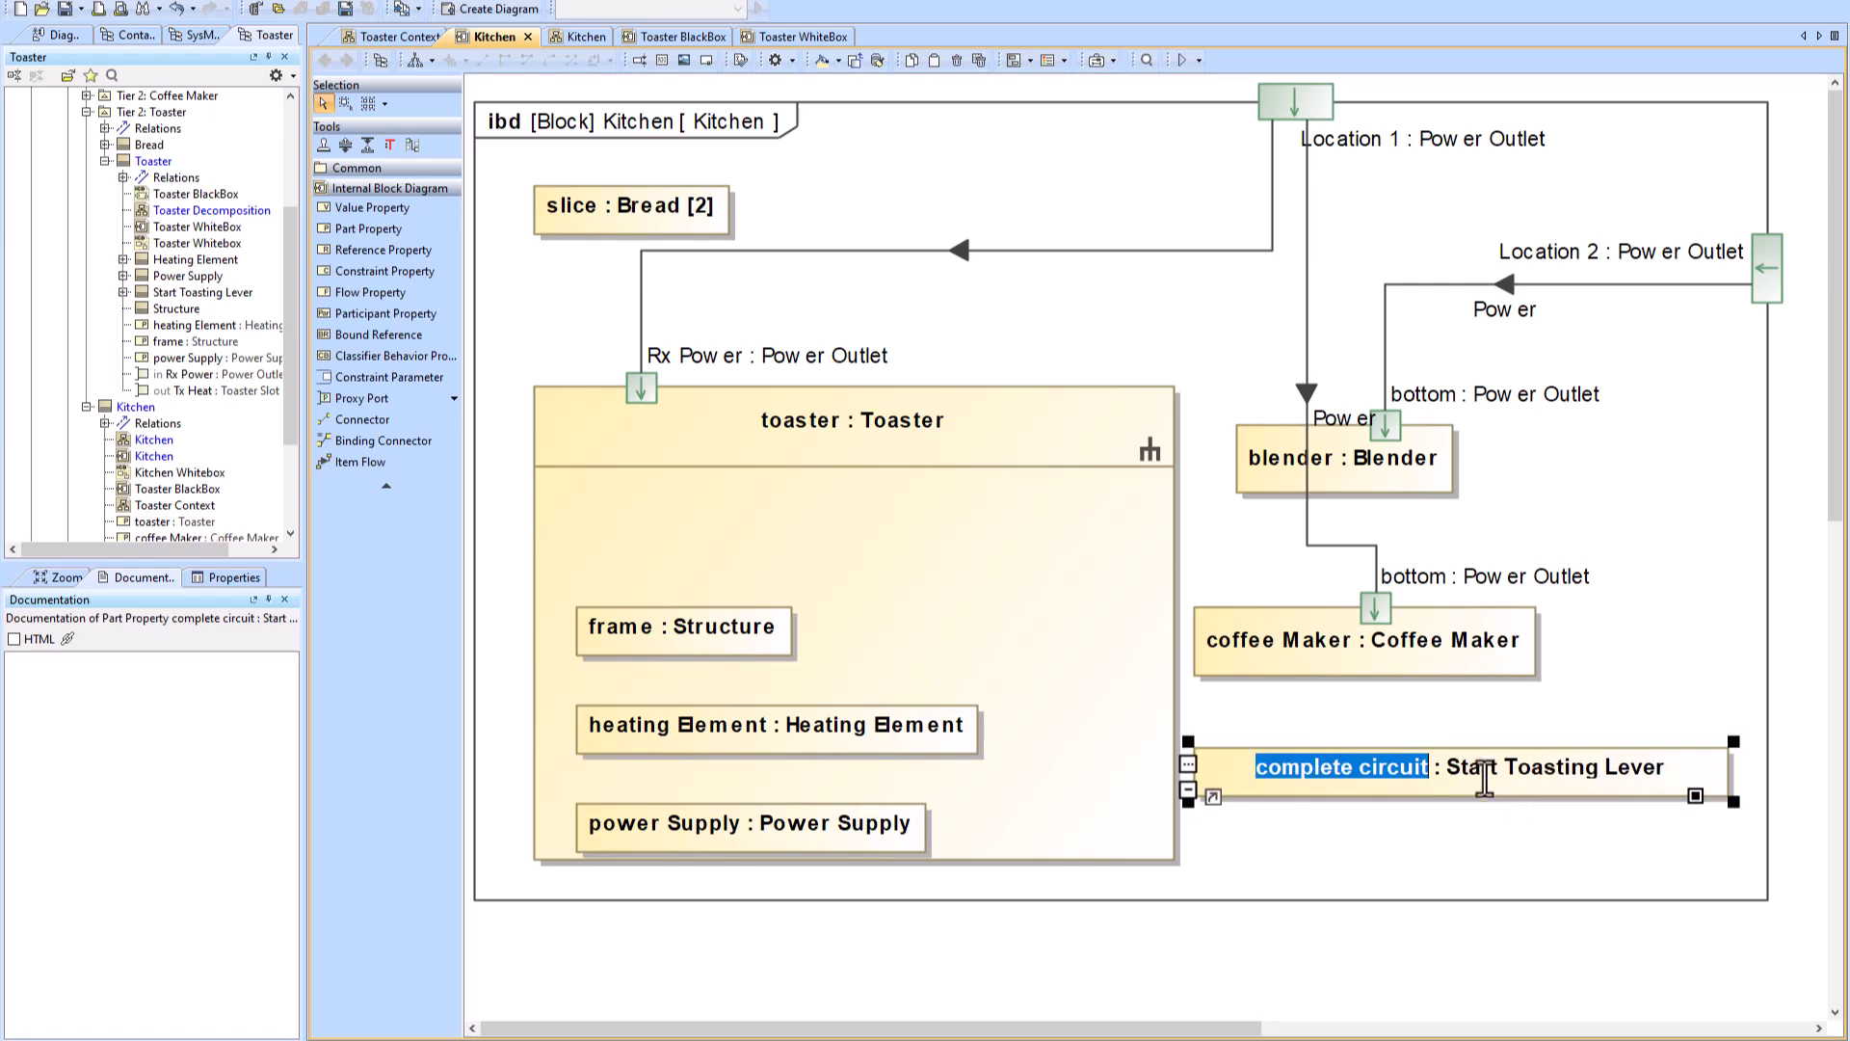
left_click(1437, 819)
left_click(1407, 787)
key("alt+b")
scroll(202, 511, "down", 2)
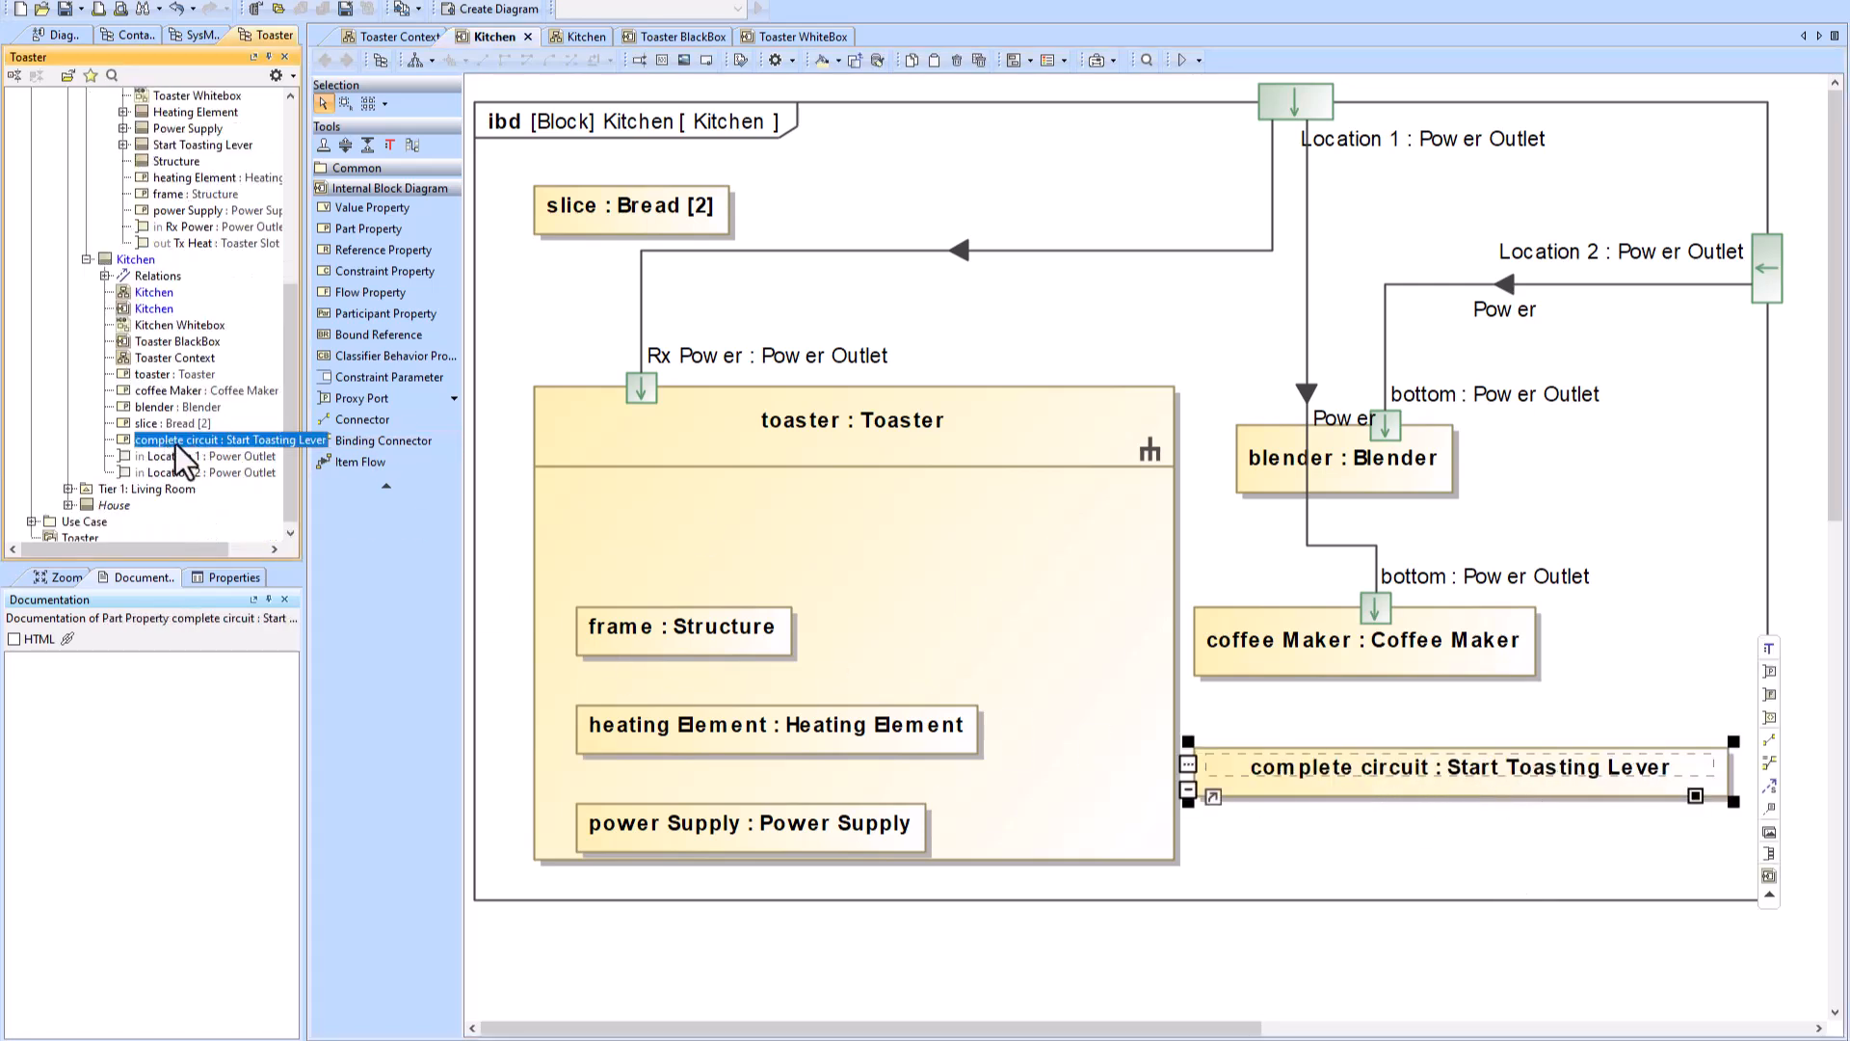
scroll(175, 443, "up", 1)
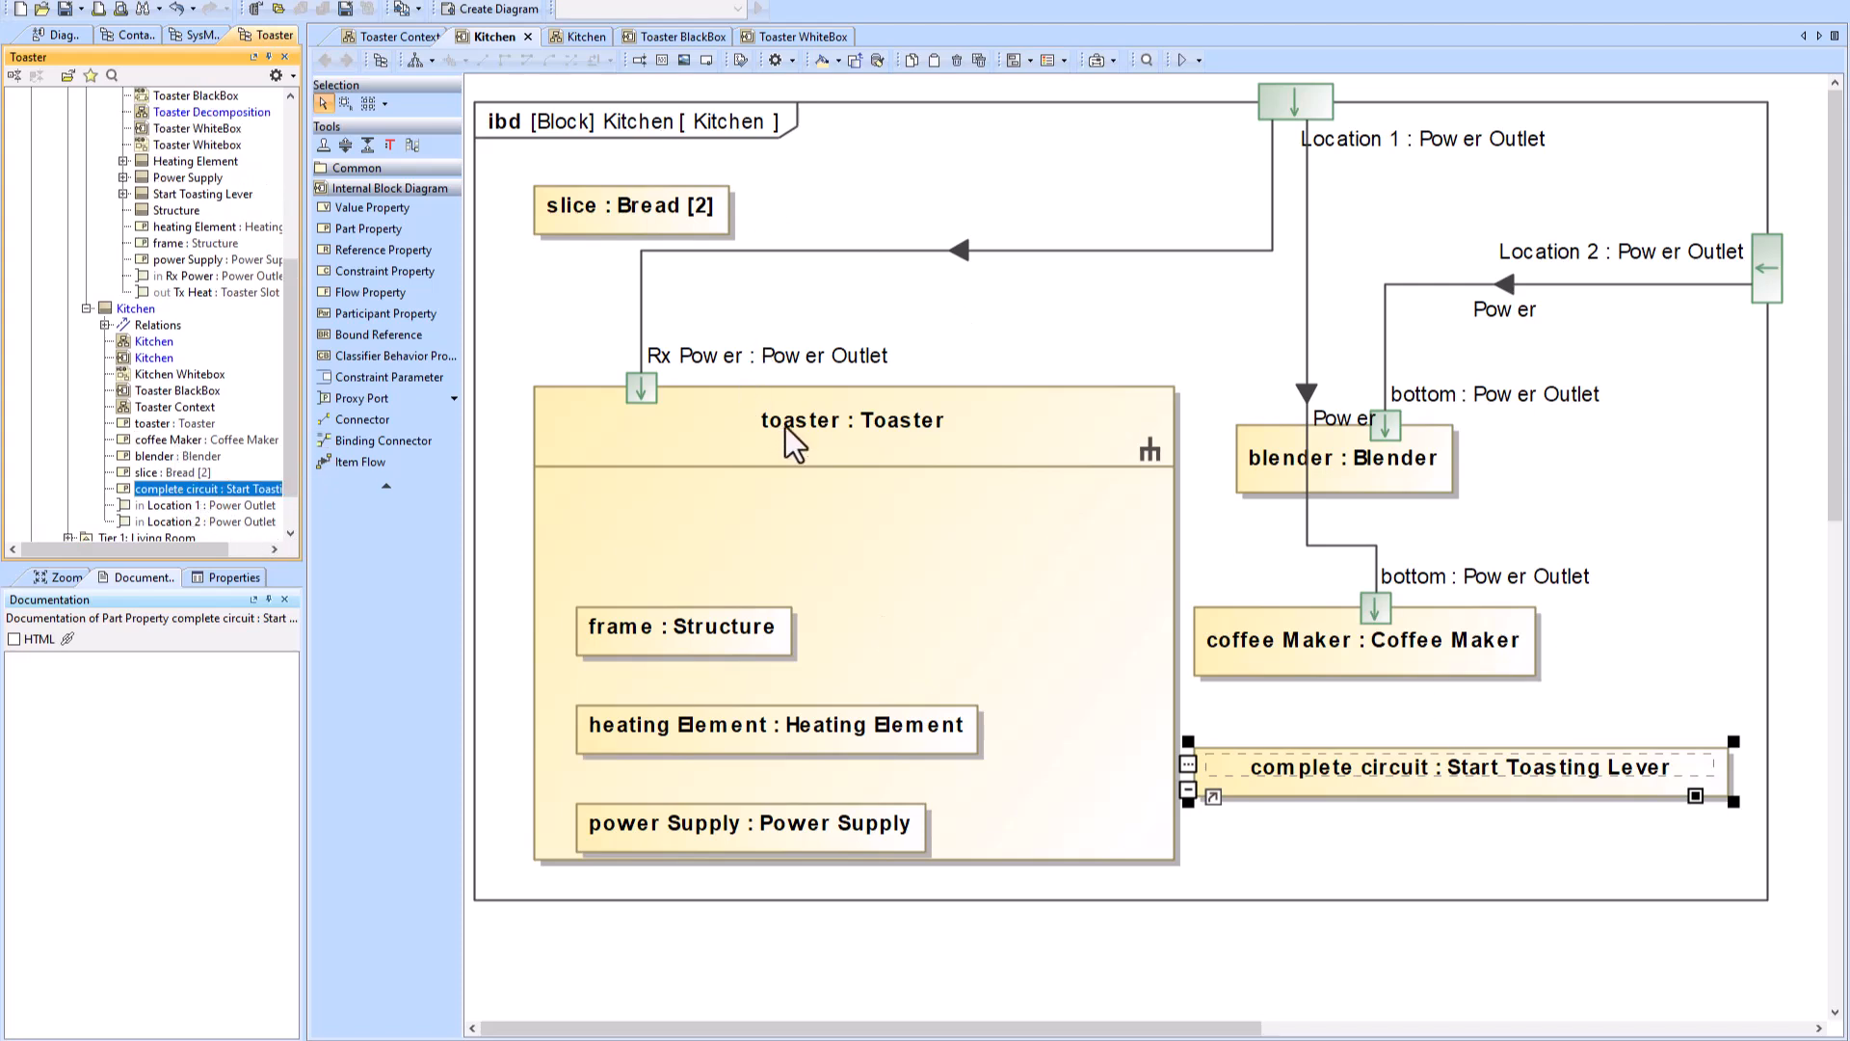
Step: Reassign the complete circuit property to the Toaster block in the model browser and place its symbol inside the toaster part
left_click(1438, 805)
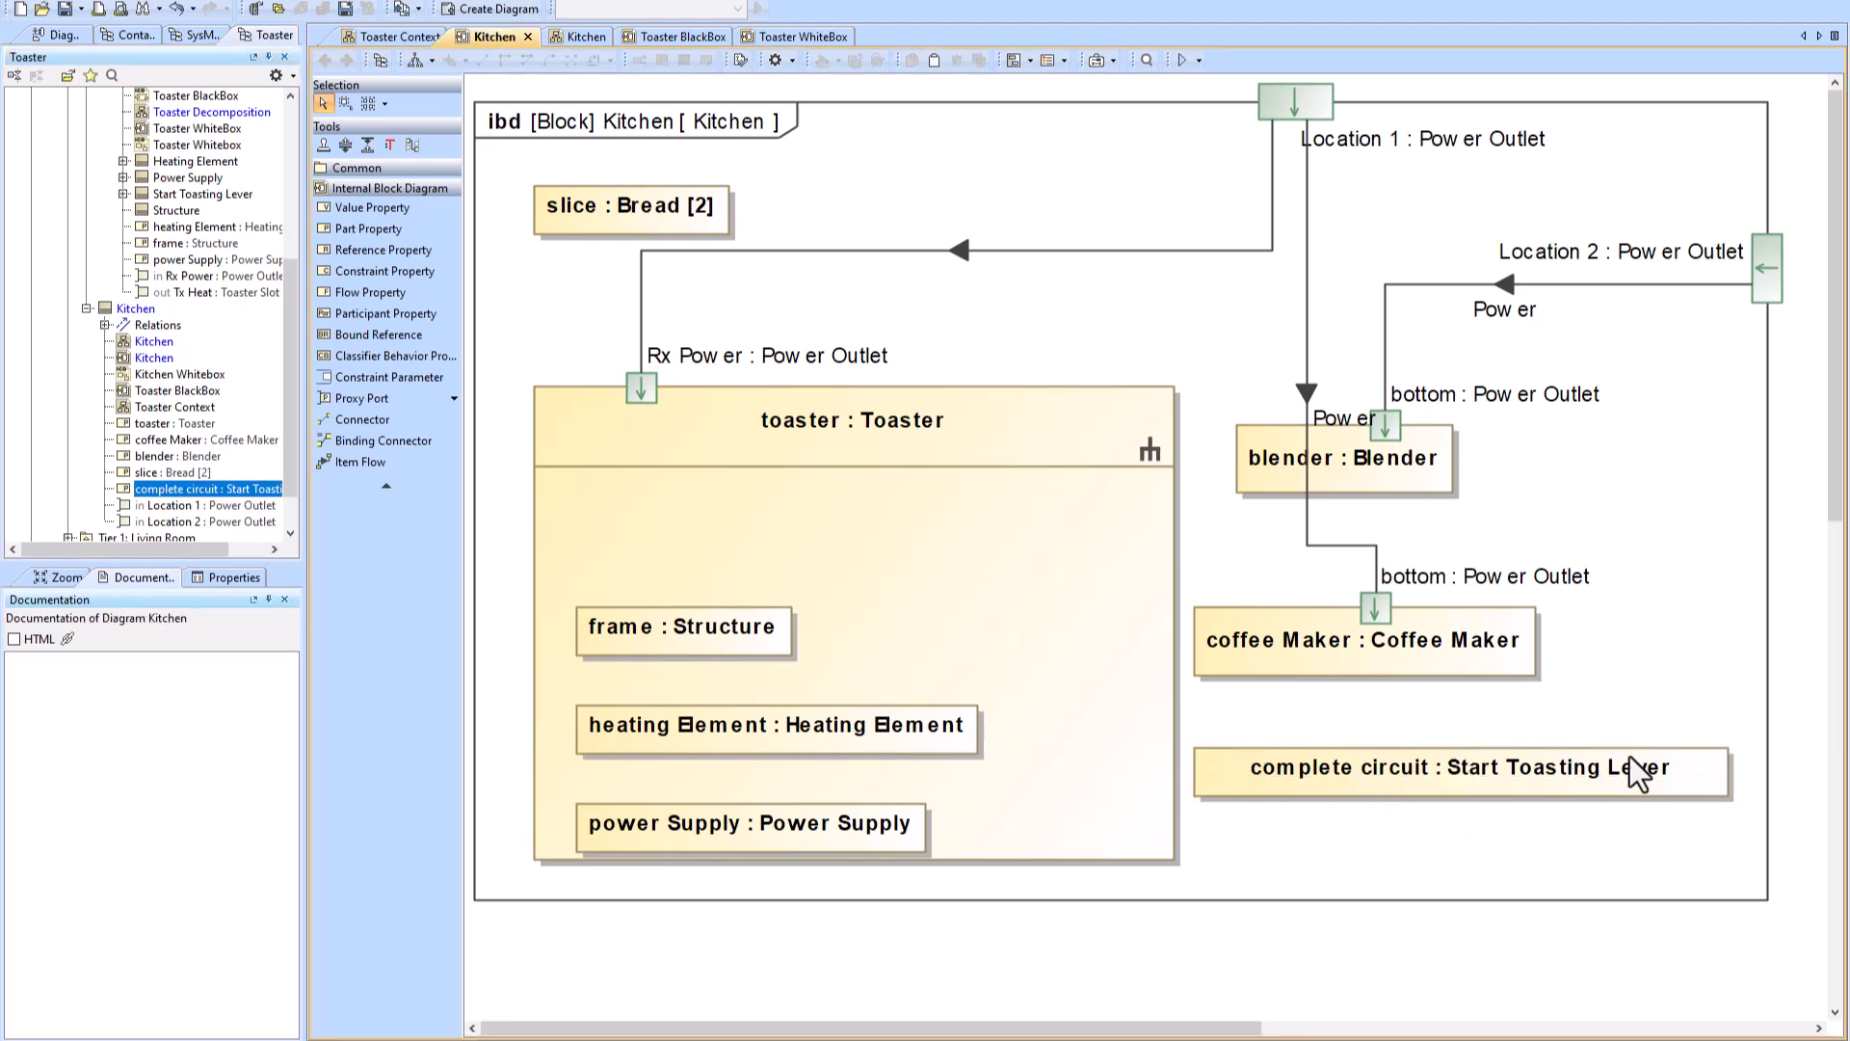
left_click_drag(153, 496, 164, 134)
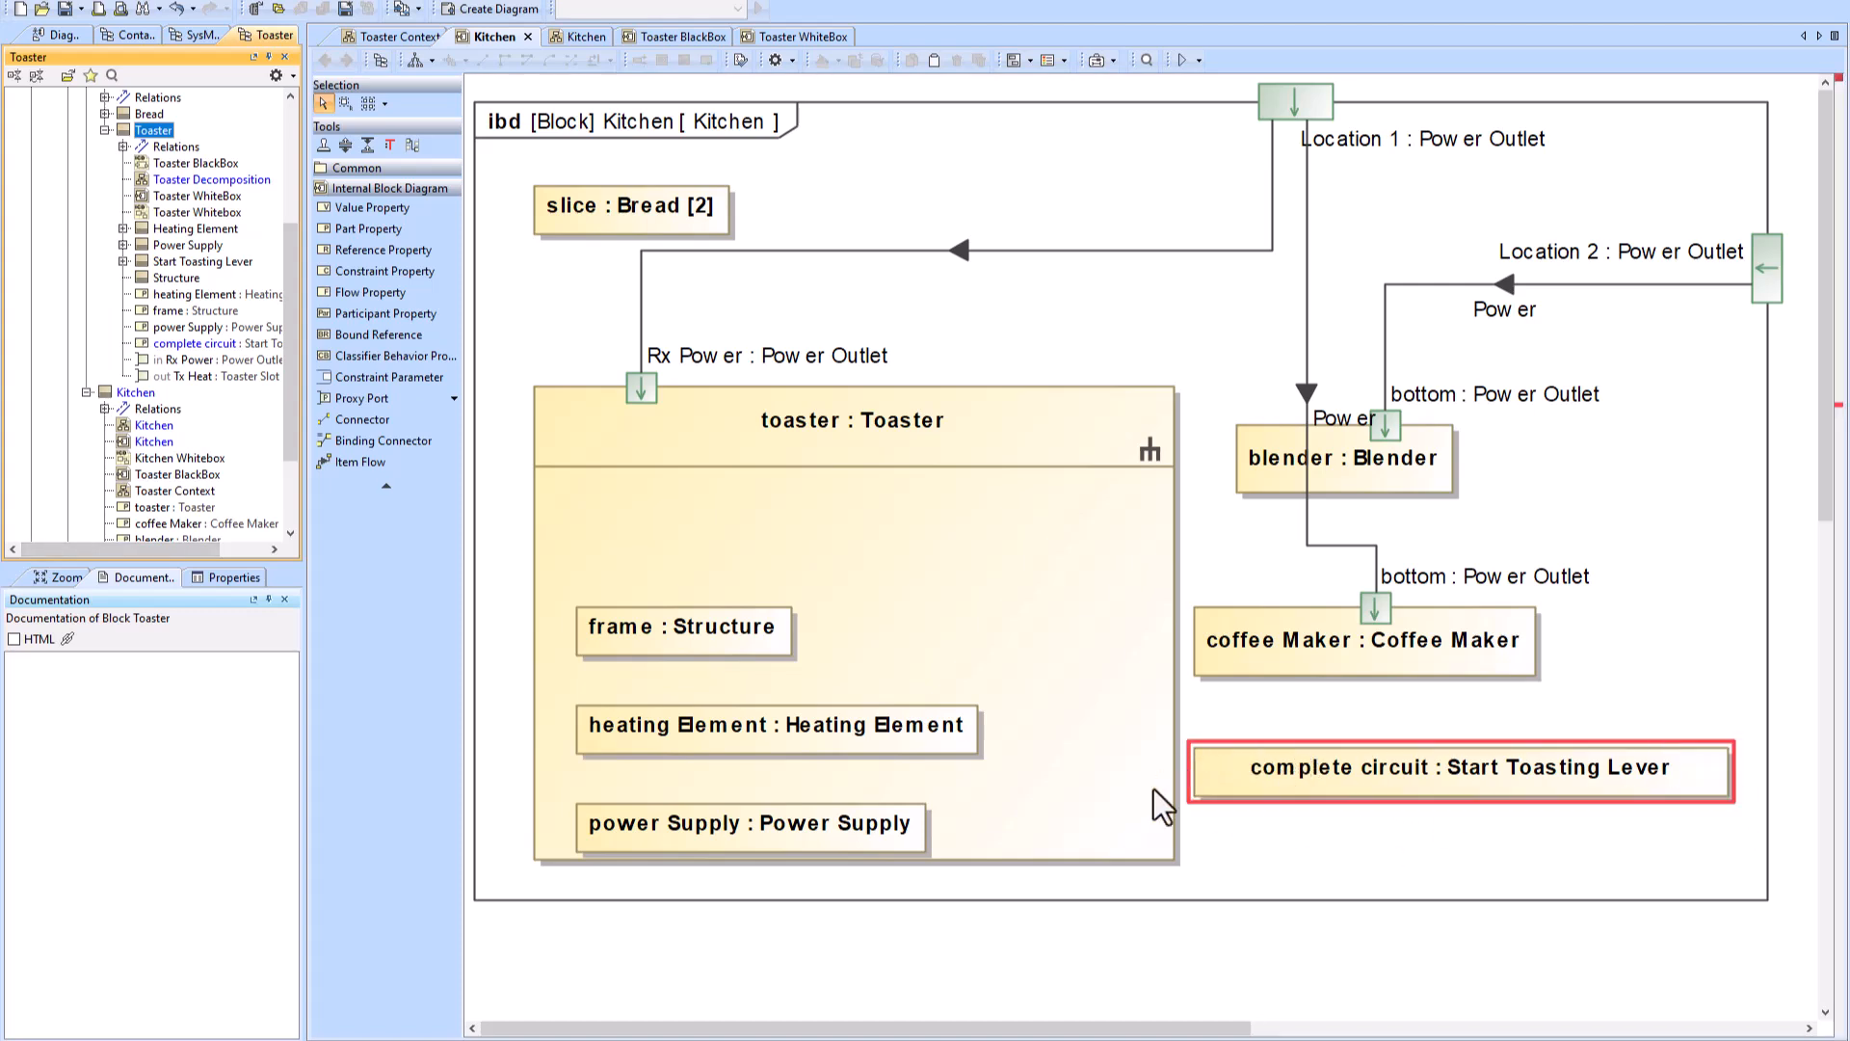
mouse_move(1241, 782)
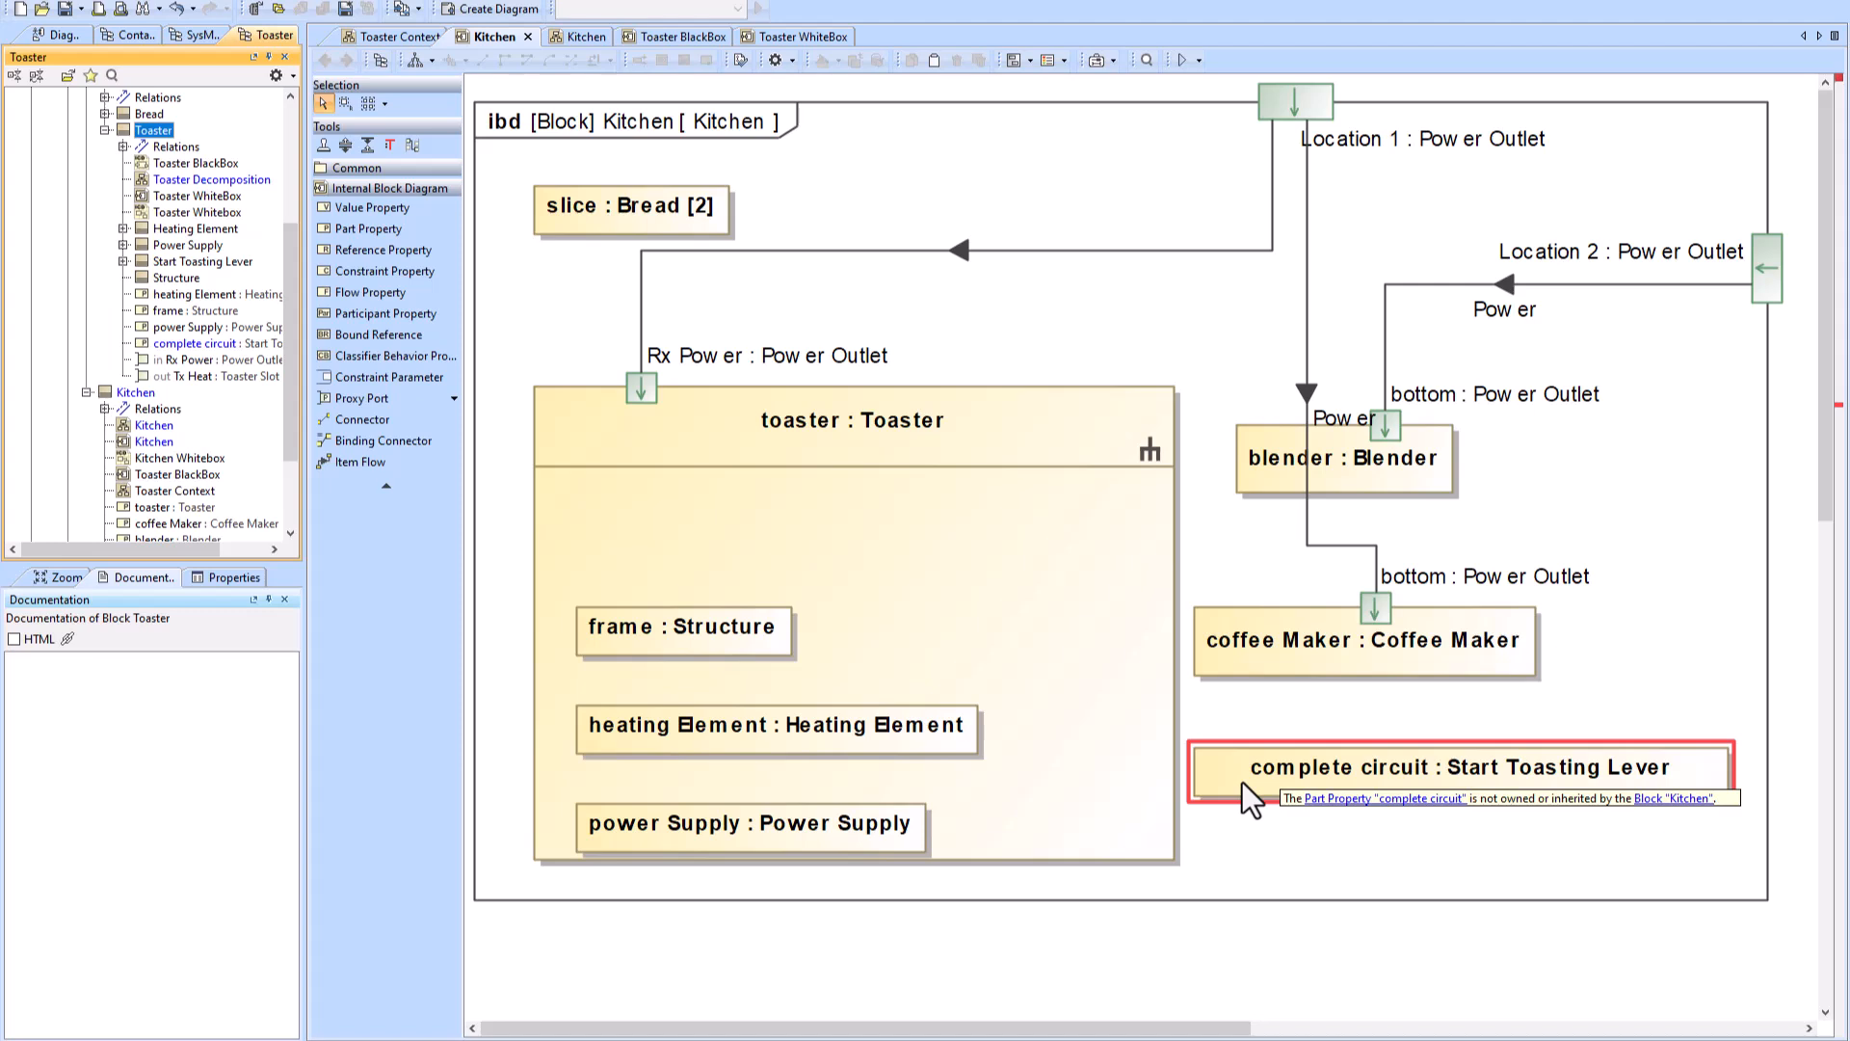
left_click(1267, 785)
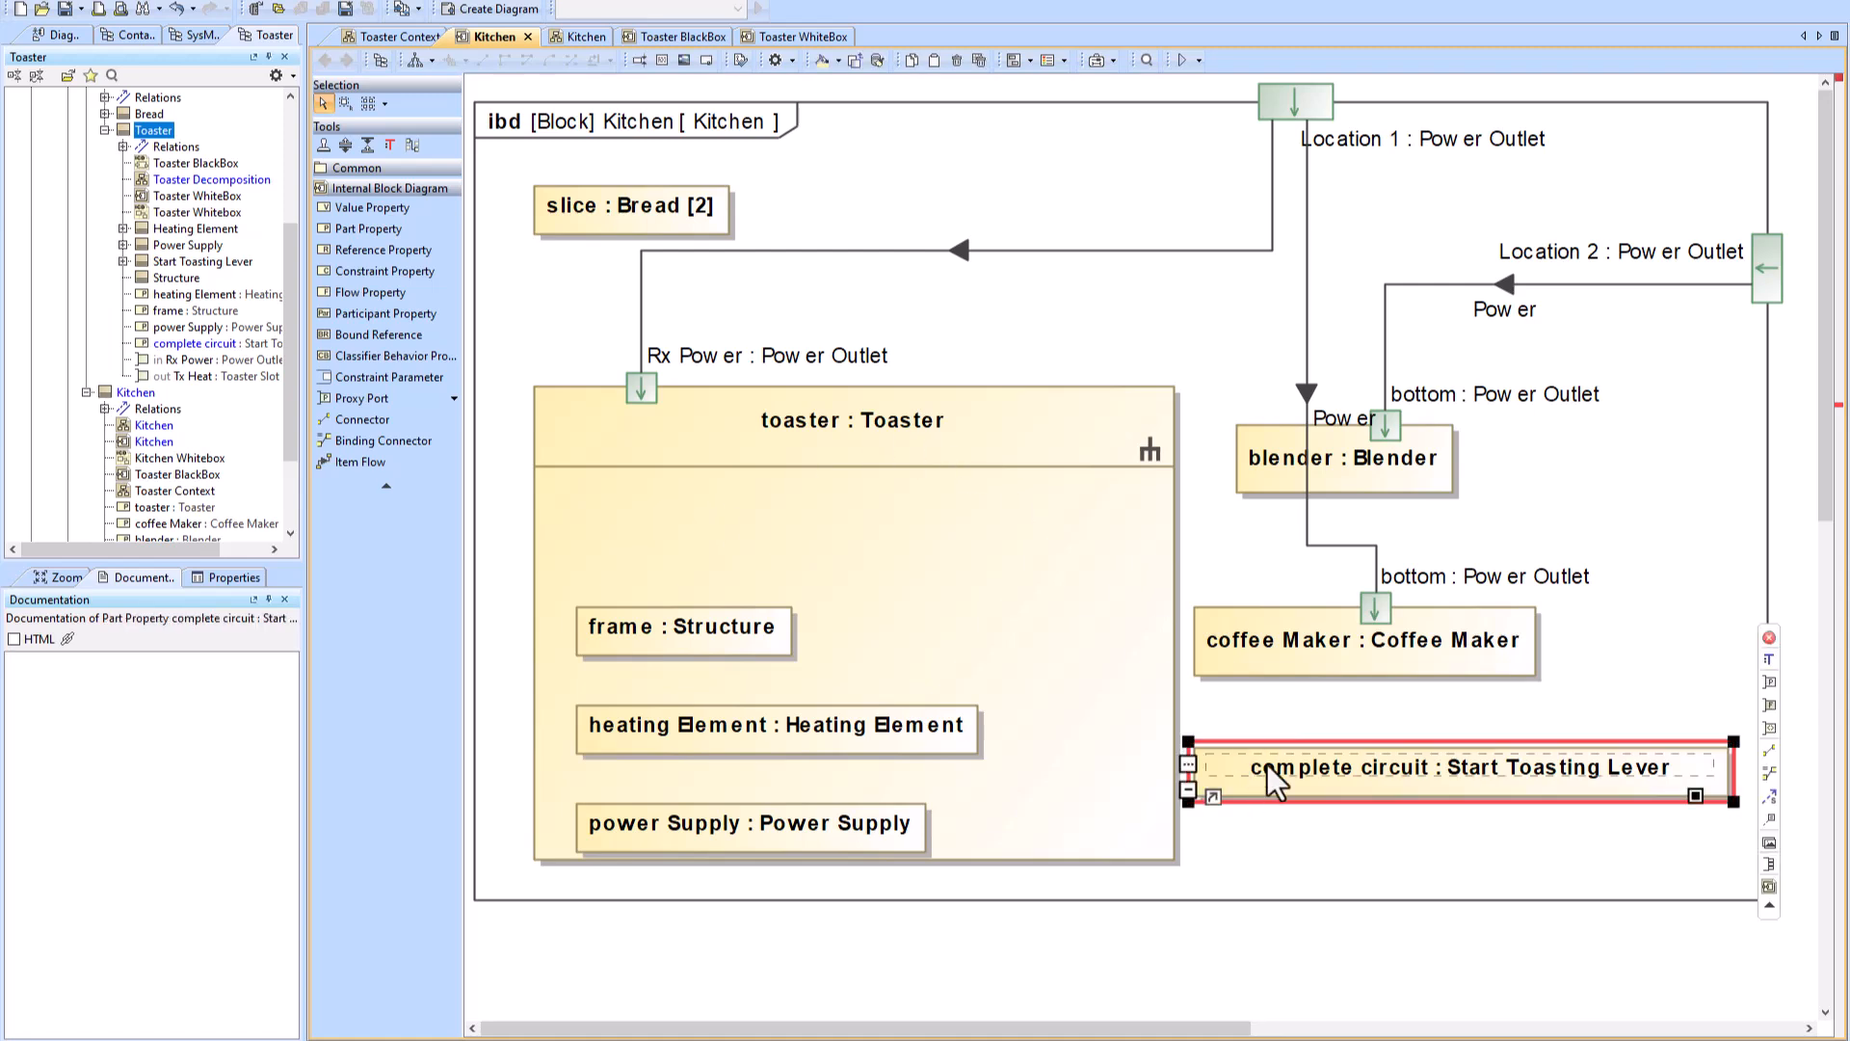
left_click_drag(1286, 776, 651, 539)
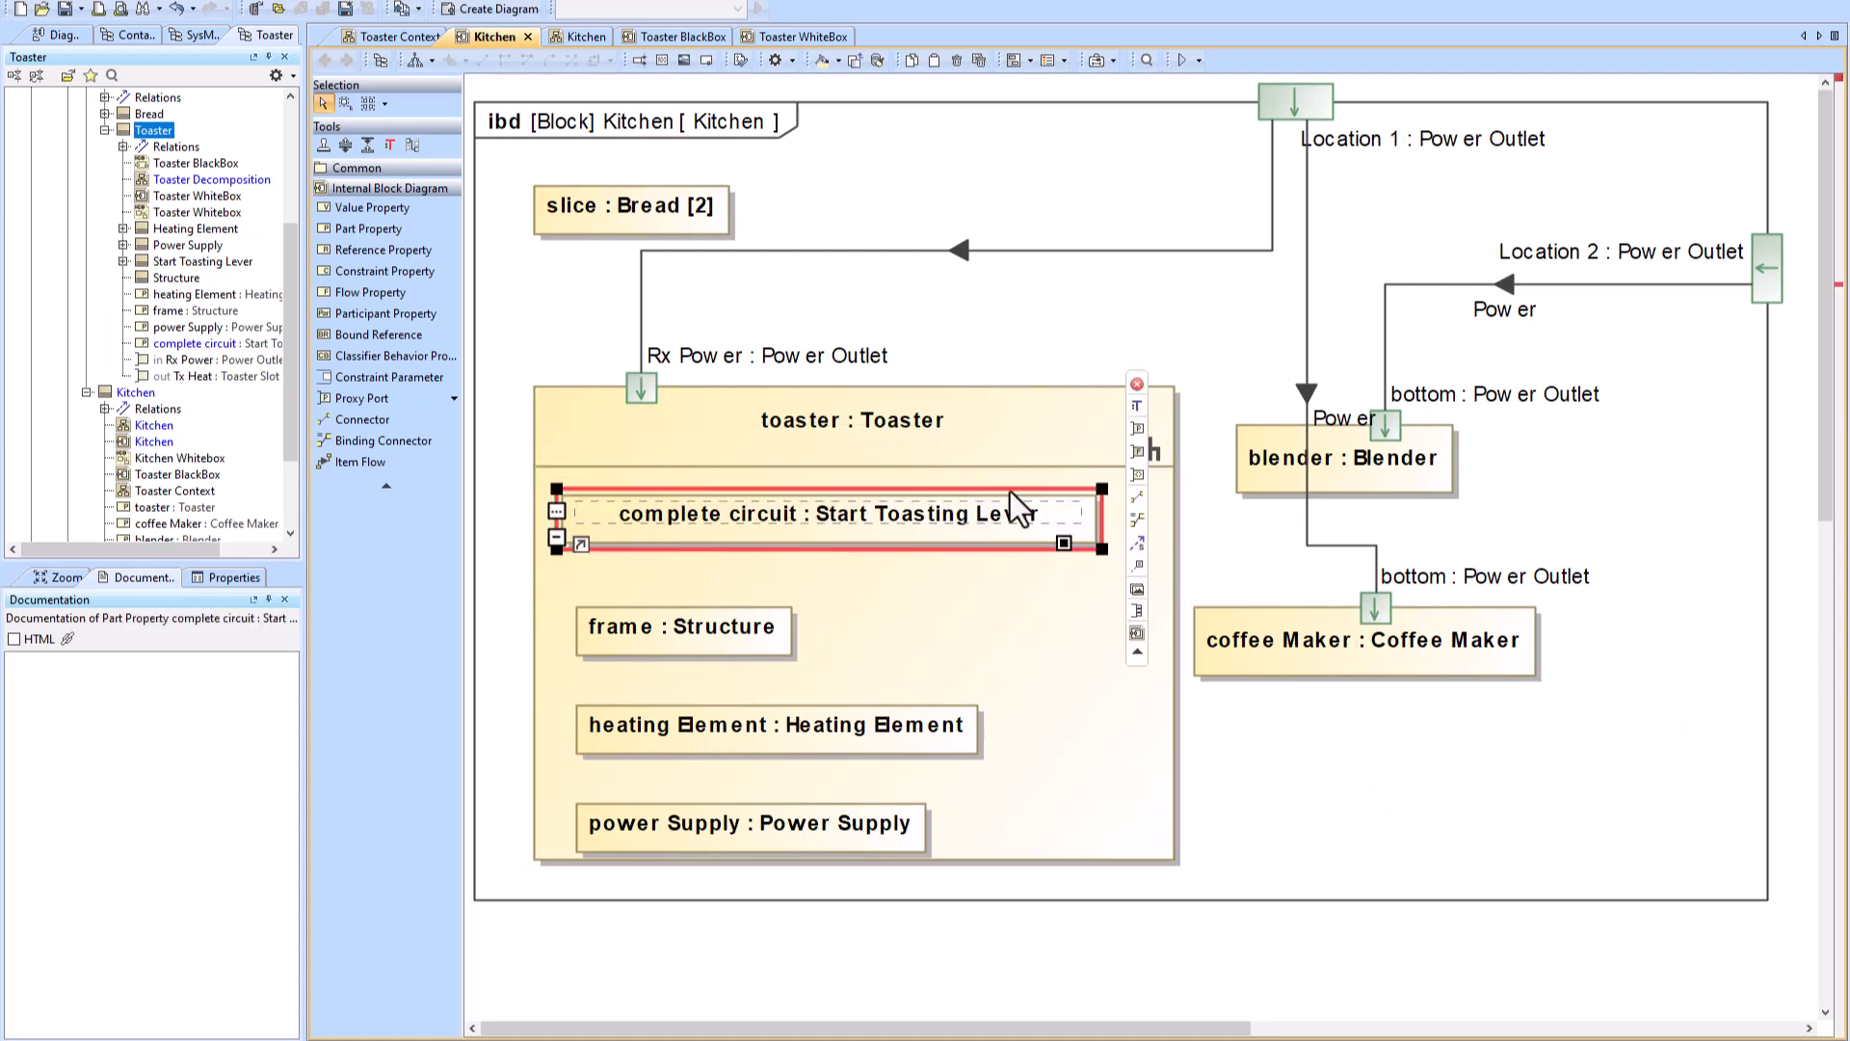
mouse_move(1137, 381)
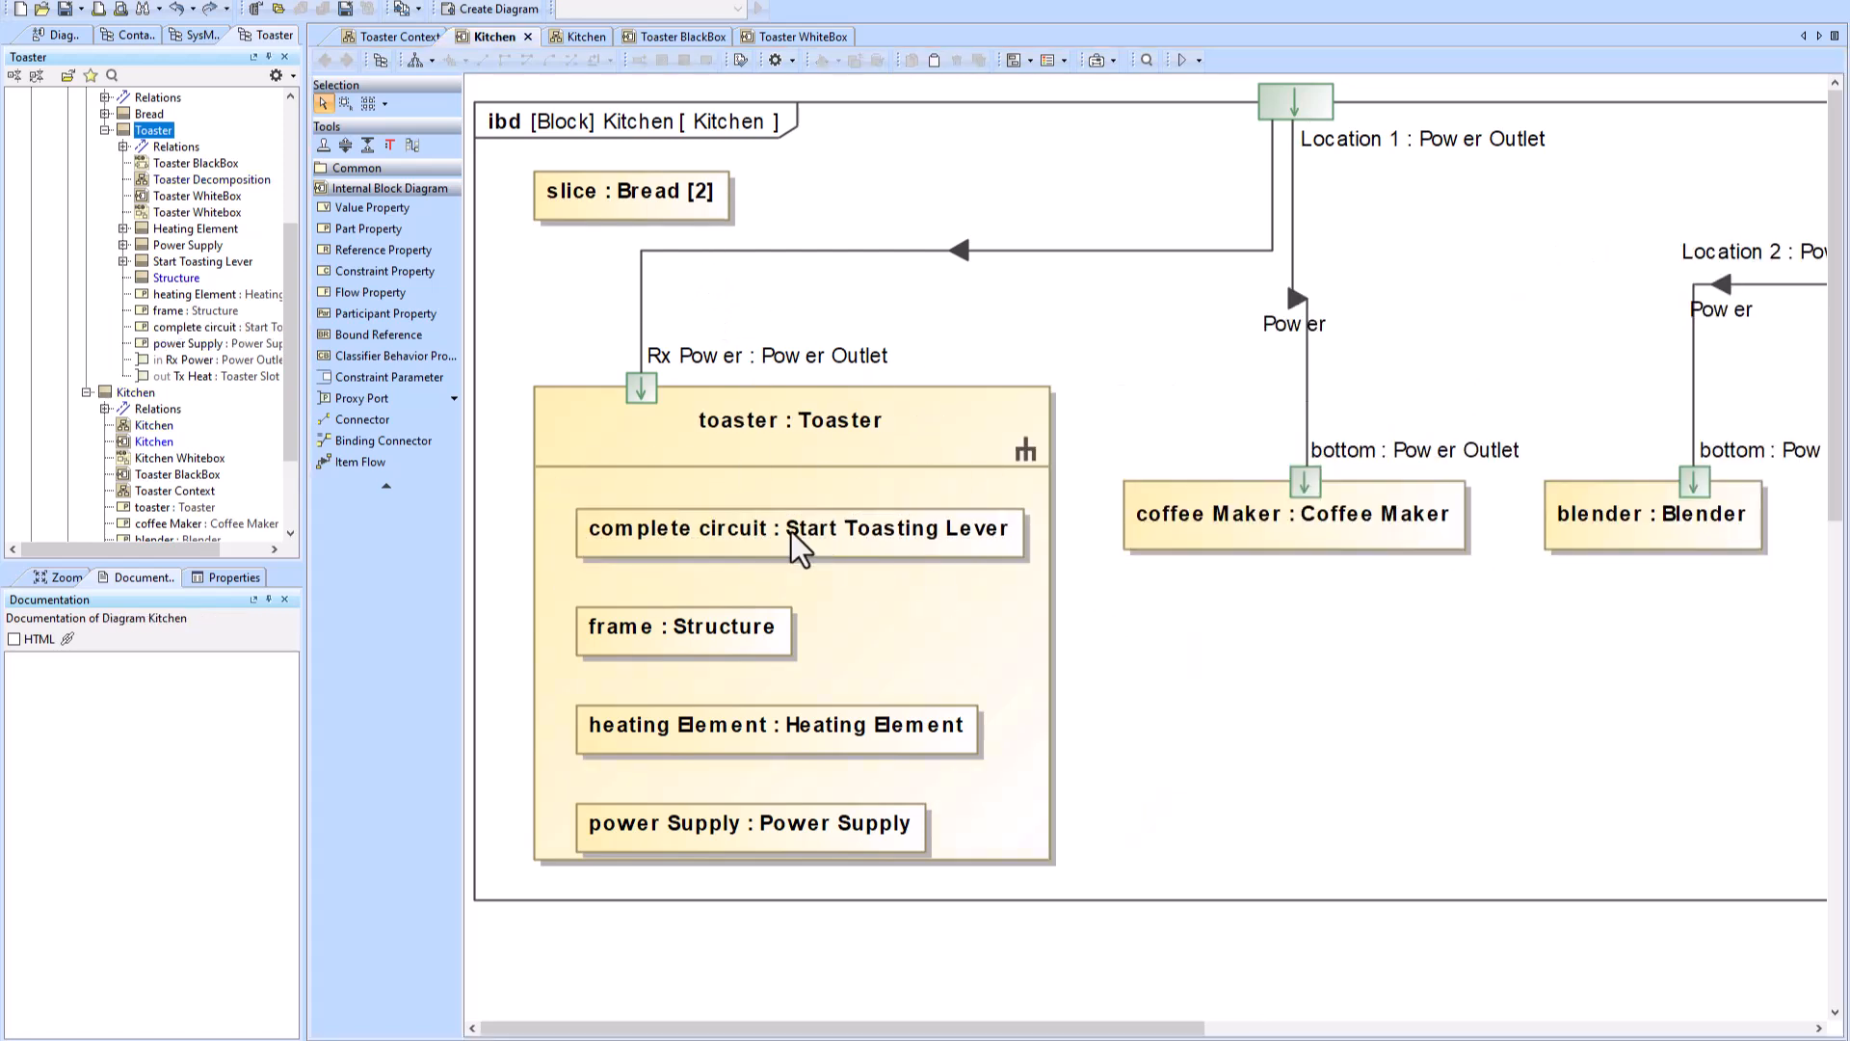
Step: Display the ports of the complete circuit, heating Element and power Supply parts, and of the toaster part itself
left_click(790, 529)
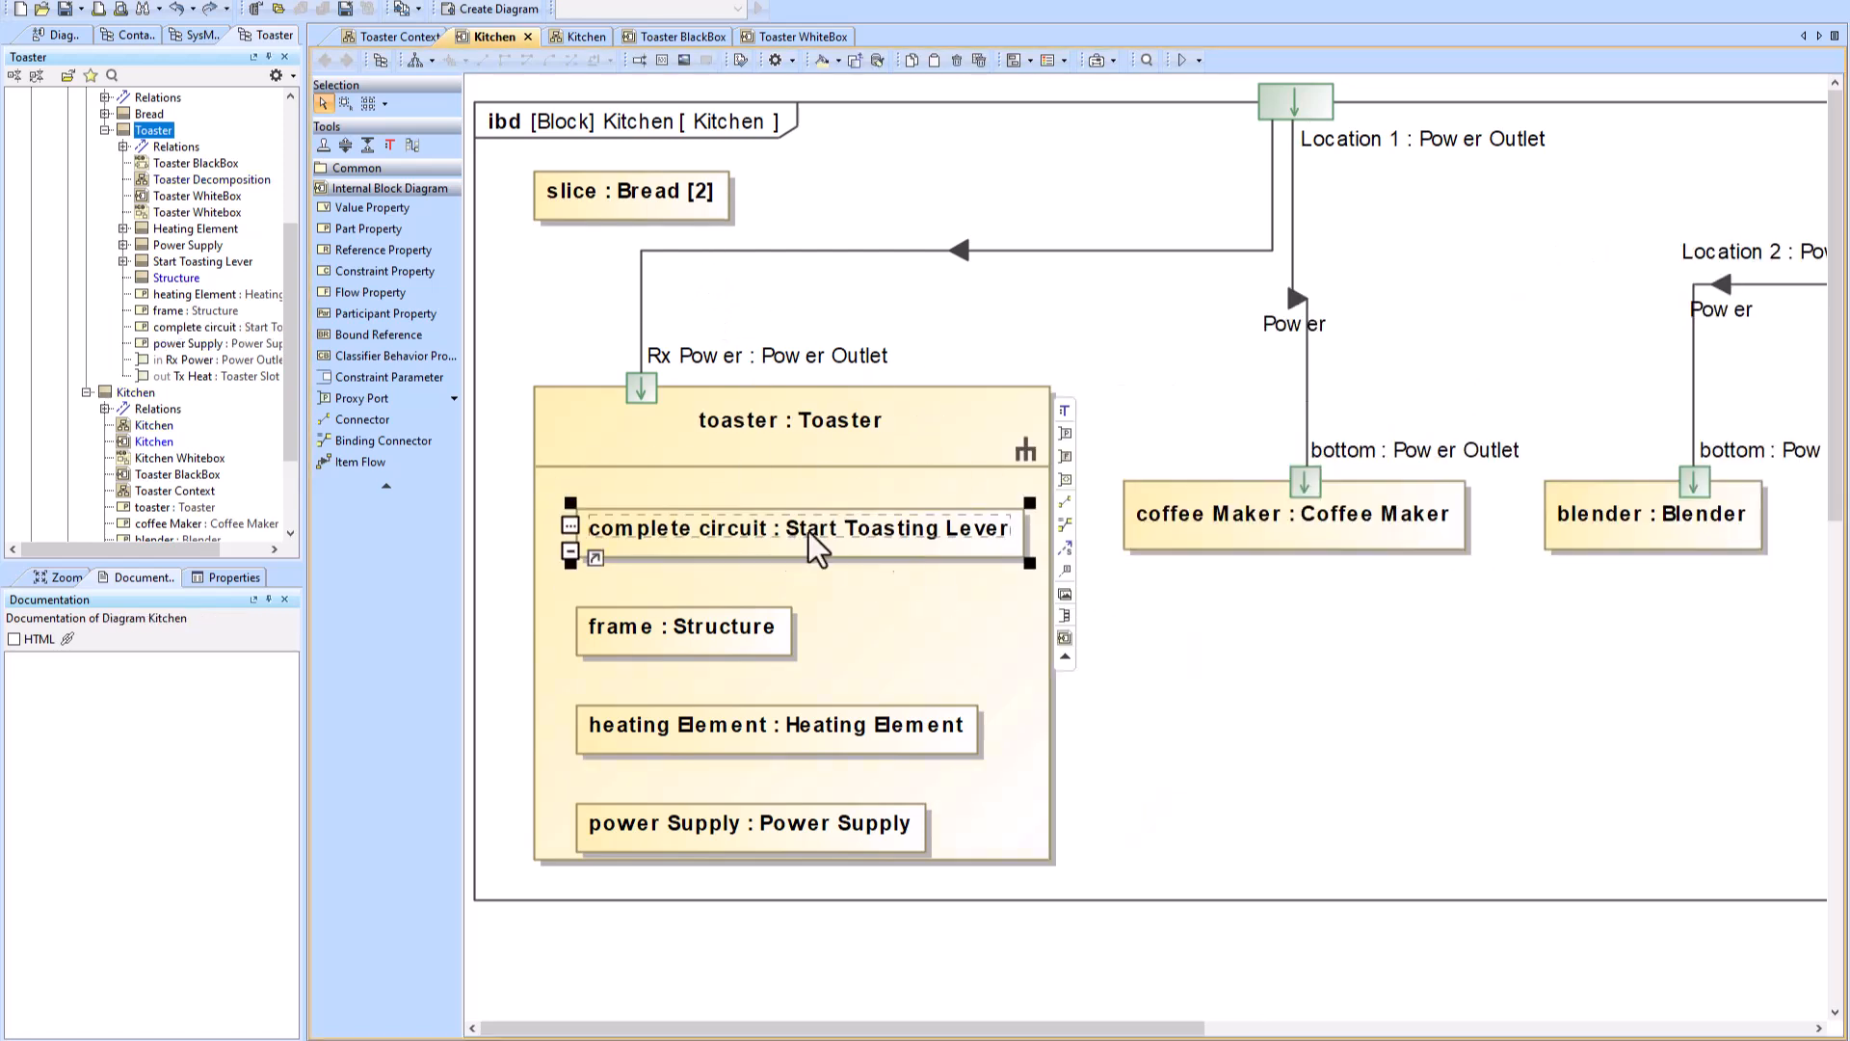
left_click(1064, 617)
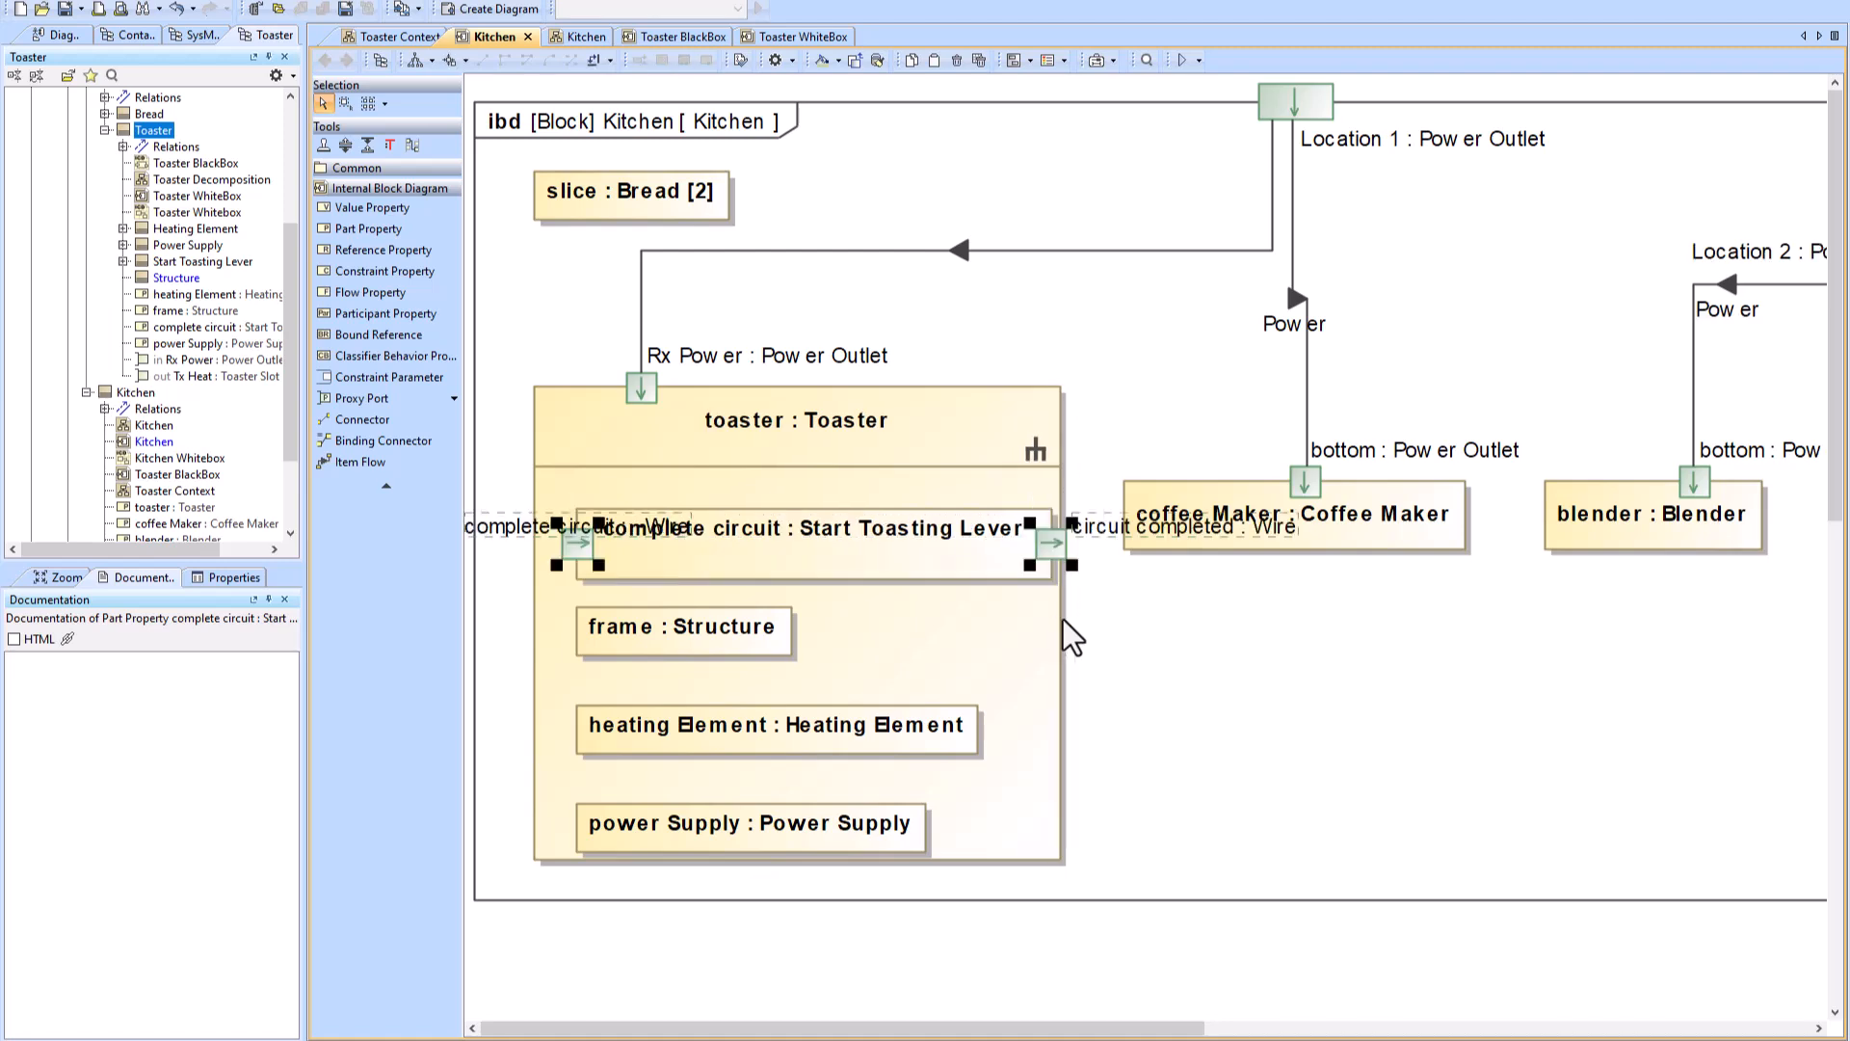
left_click(824, 736)
left_click(1018, 807)
left_click(879, 841)
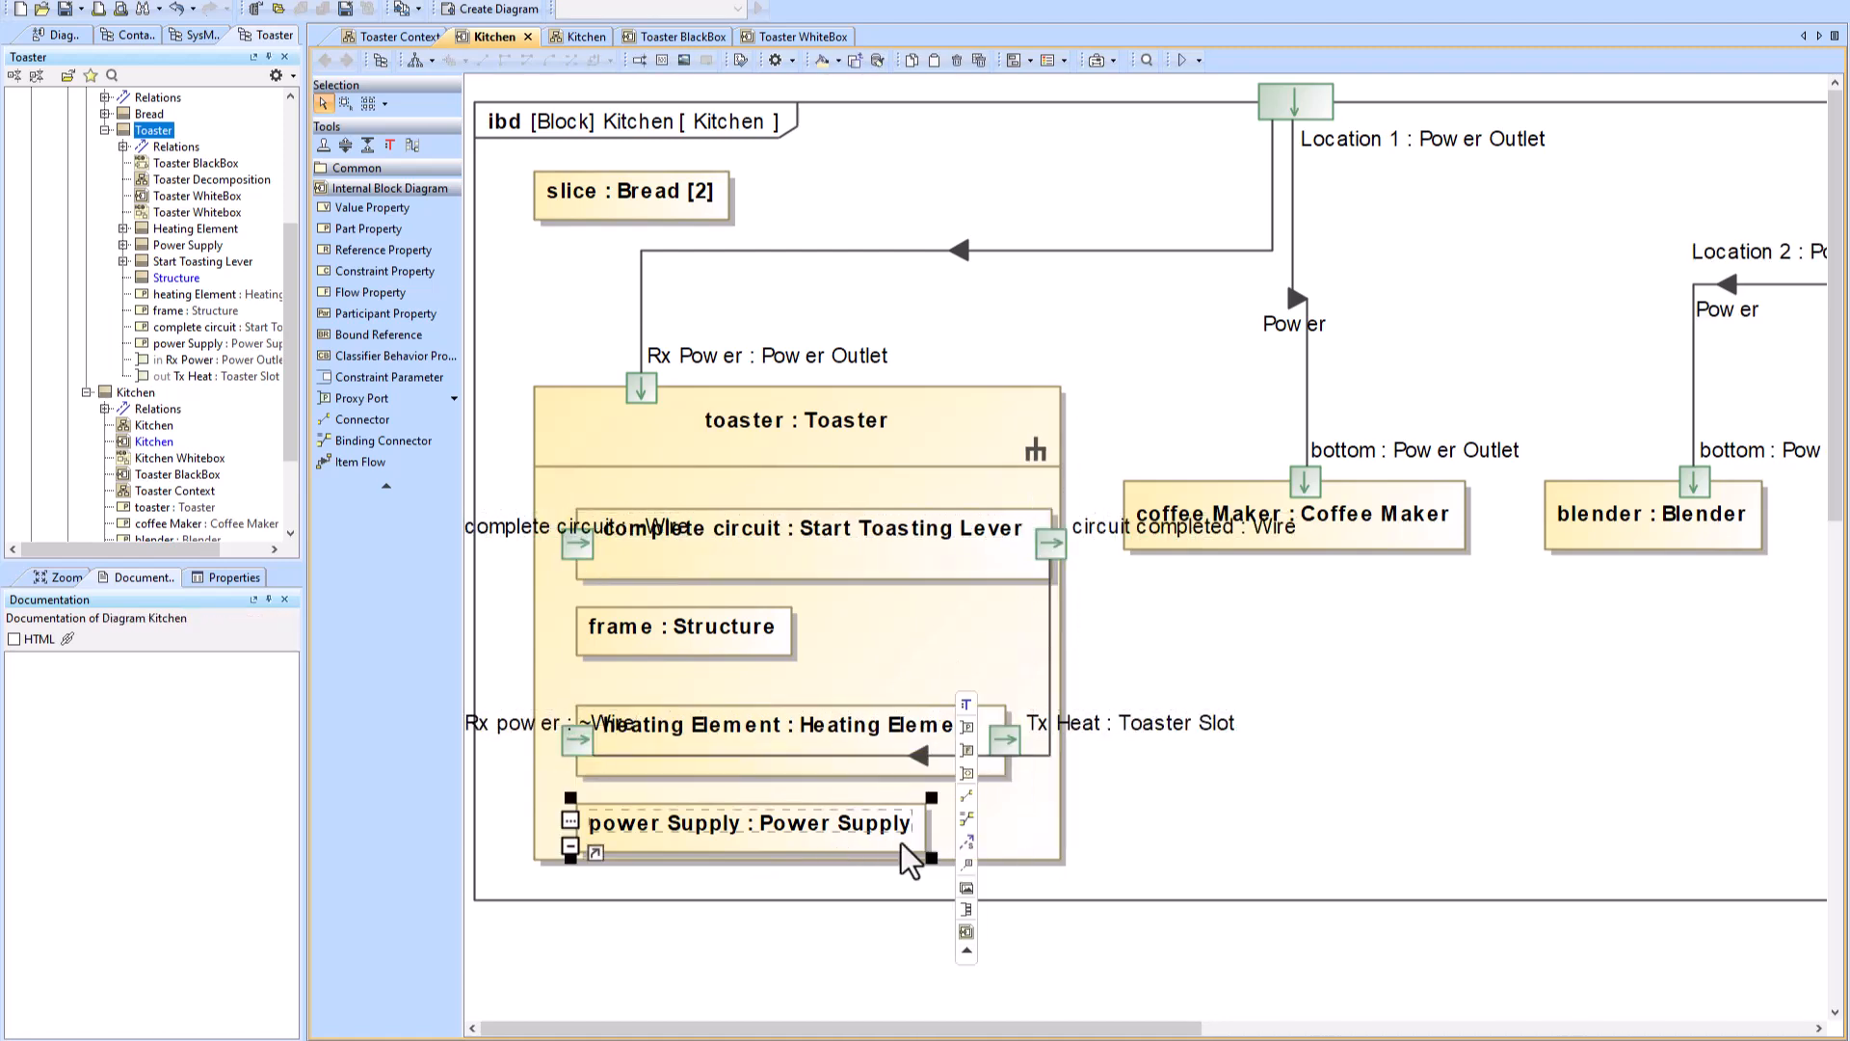
left_click(966, 910)
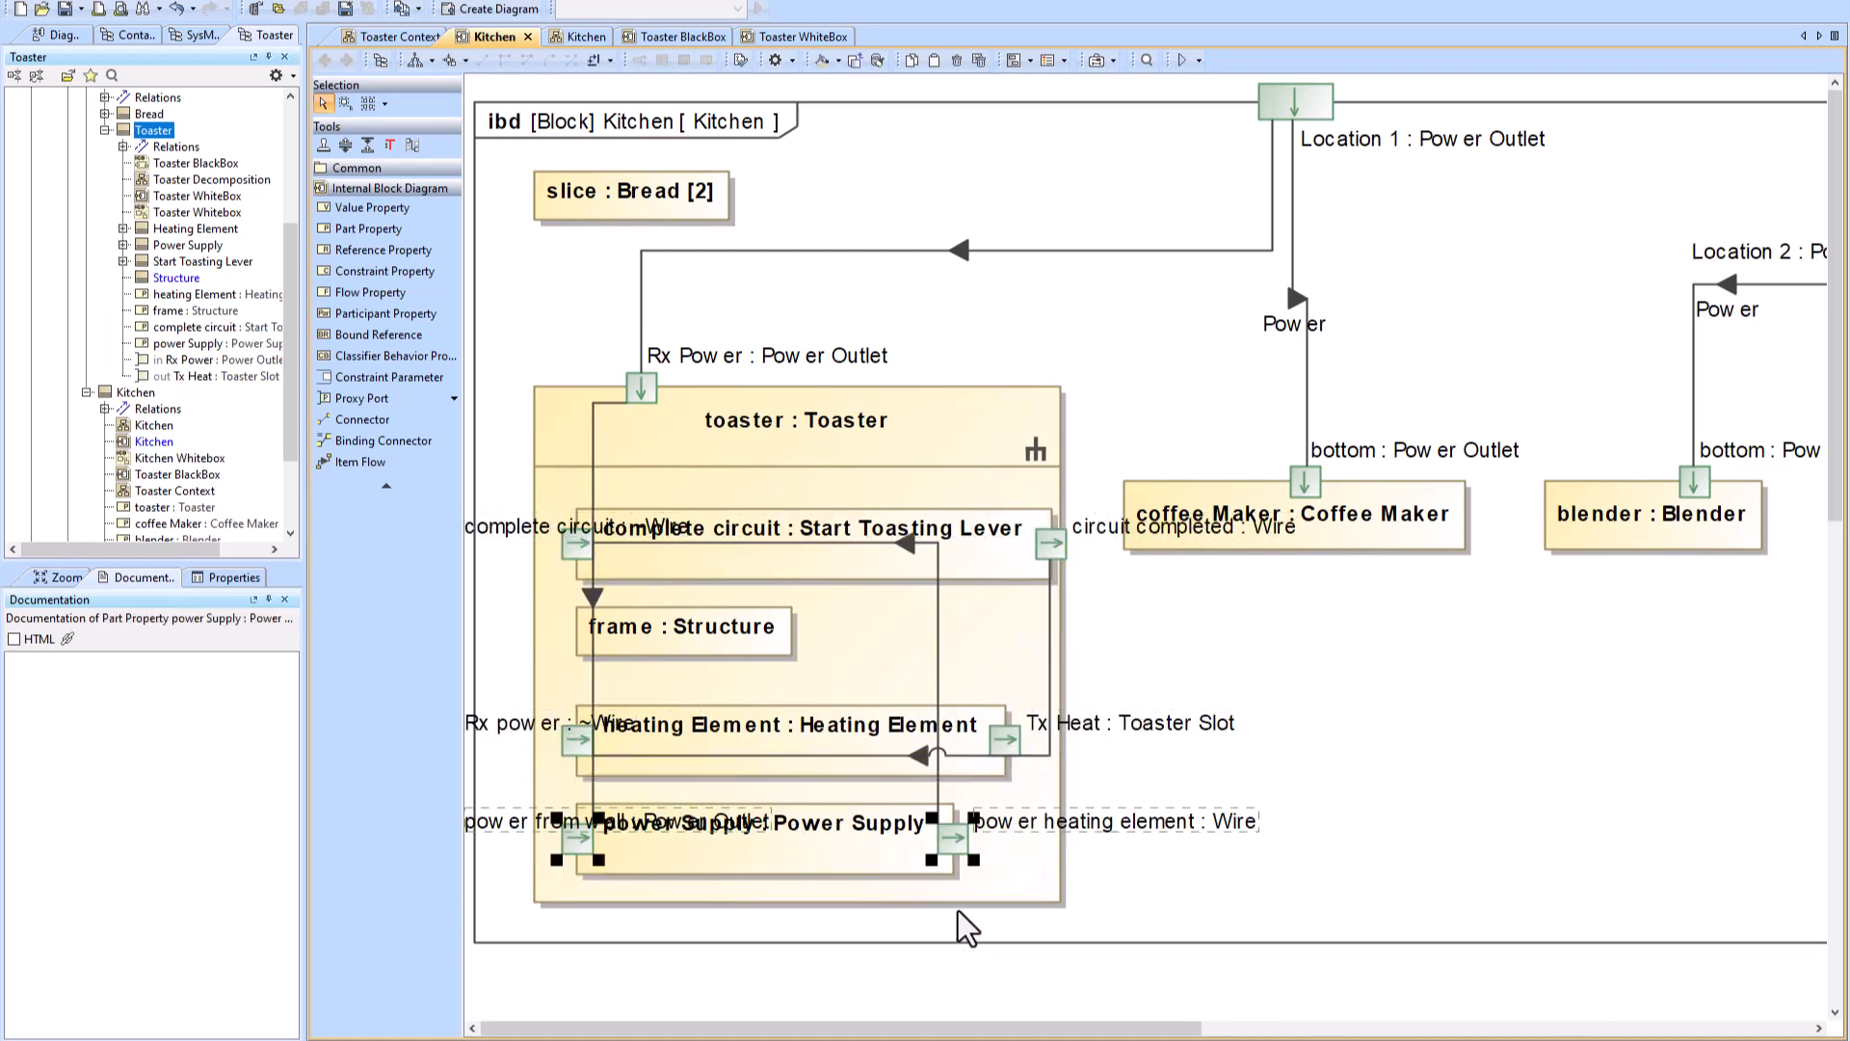
left_click(771, 401)
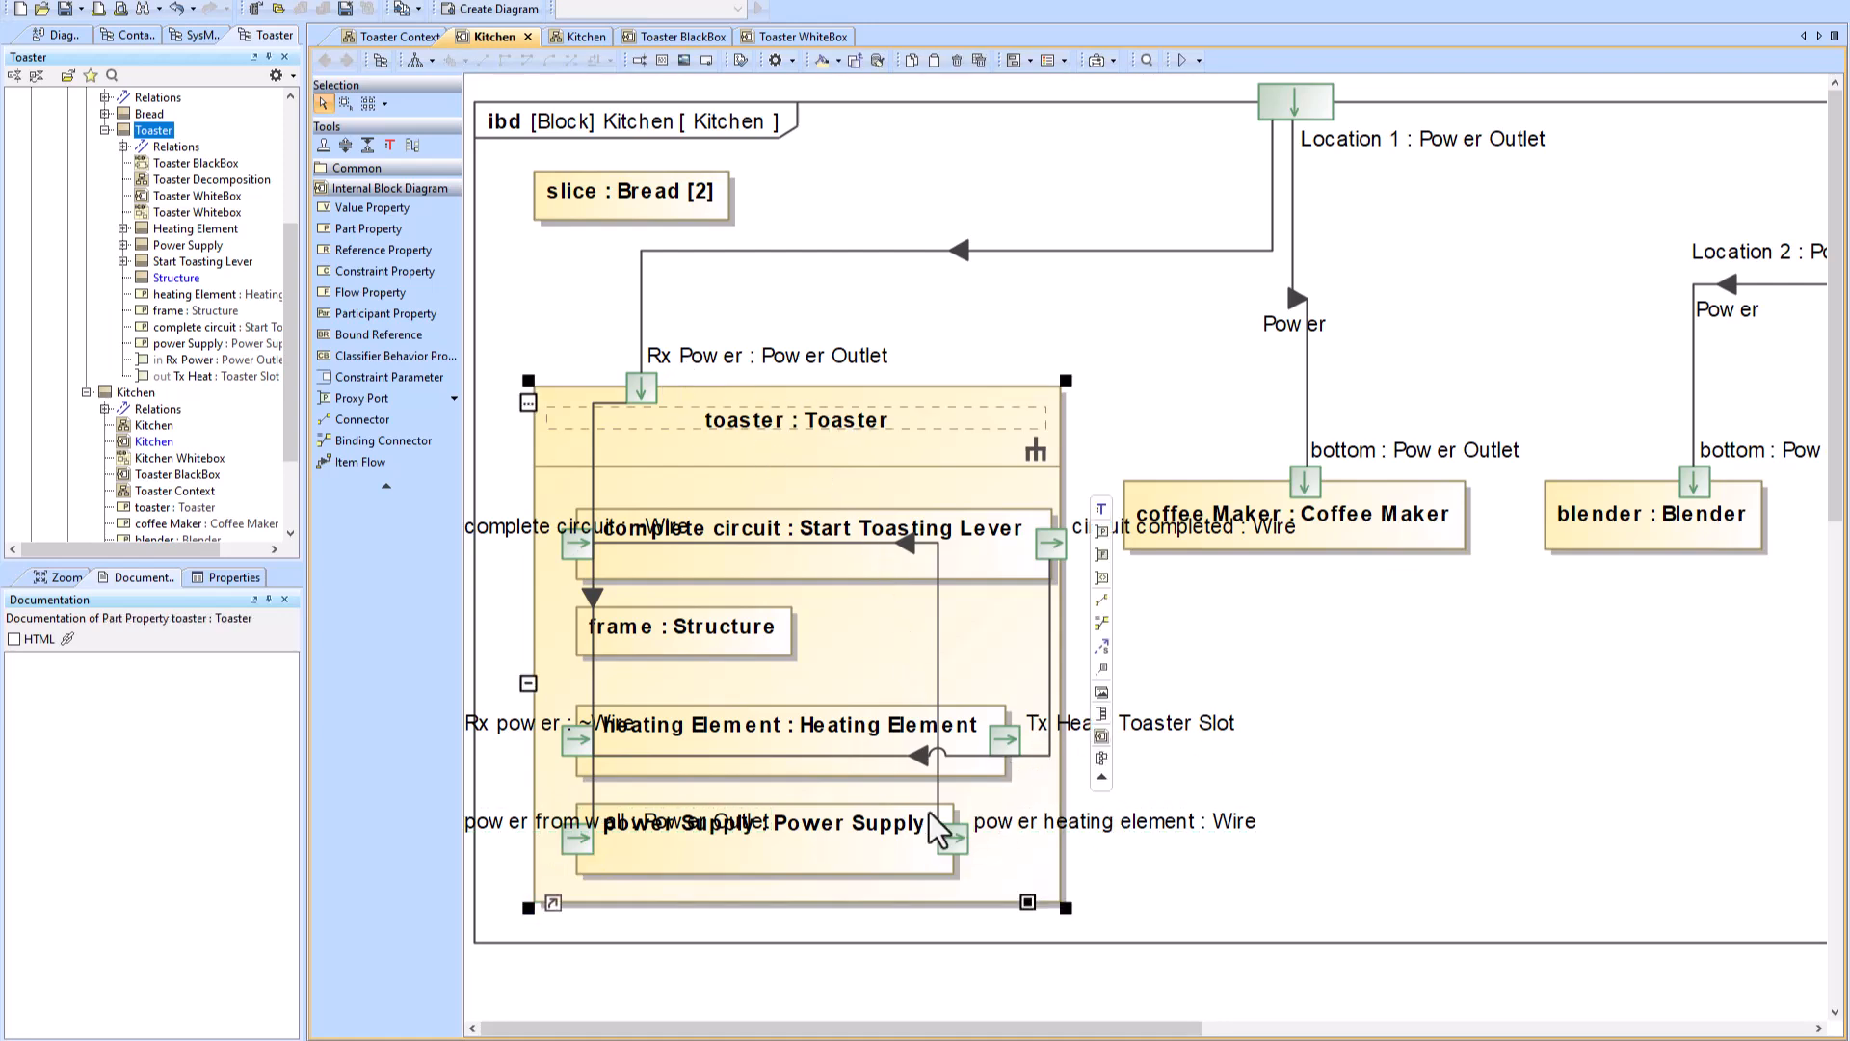
left_click(1102, 715)
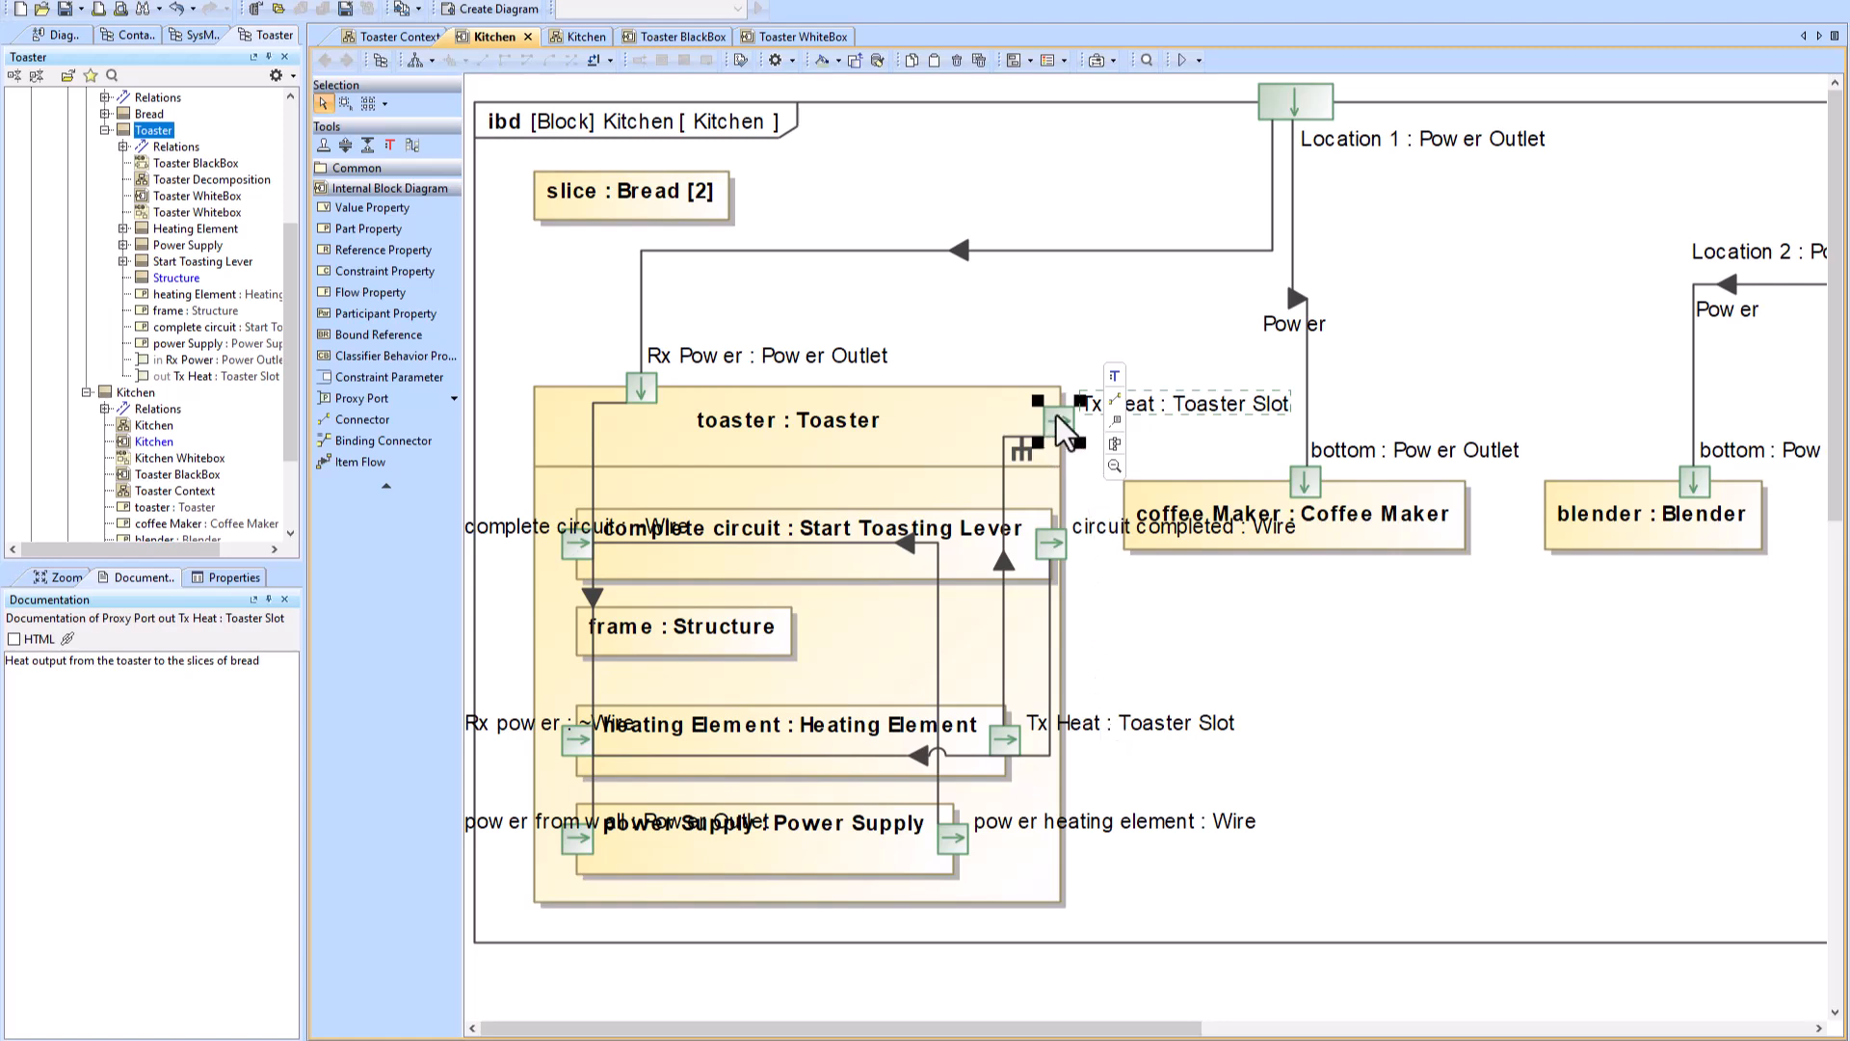
Step: Go down from the toaster part to the Toaster WhiteBox diagram and examine its Power connectors
left_click(1011, 421)
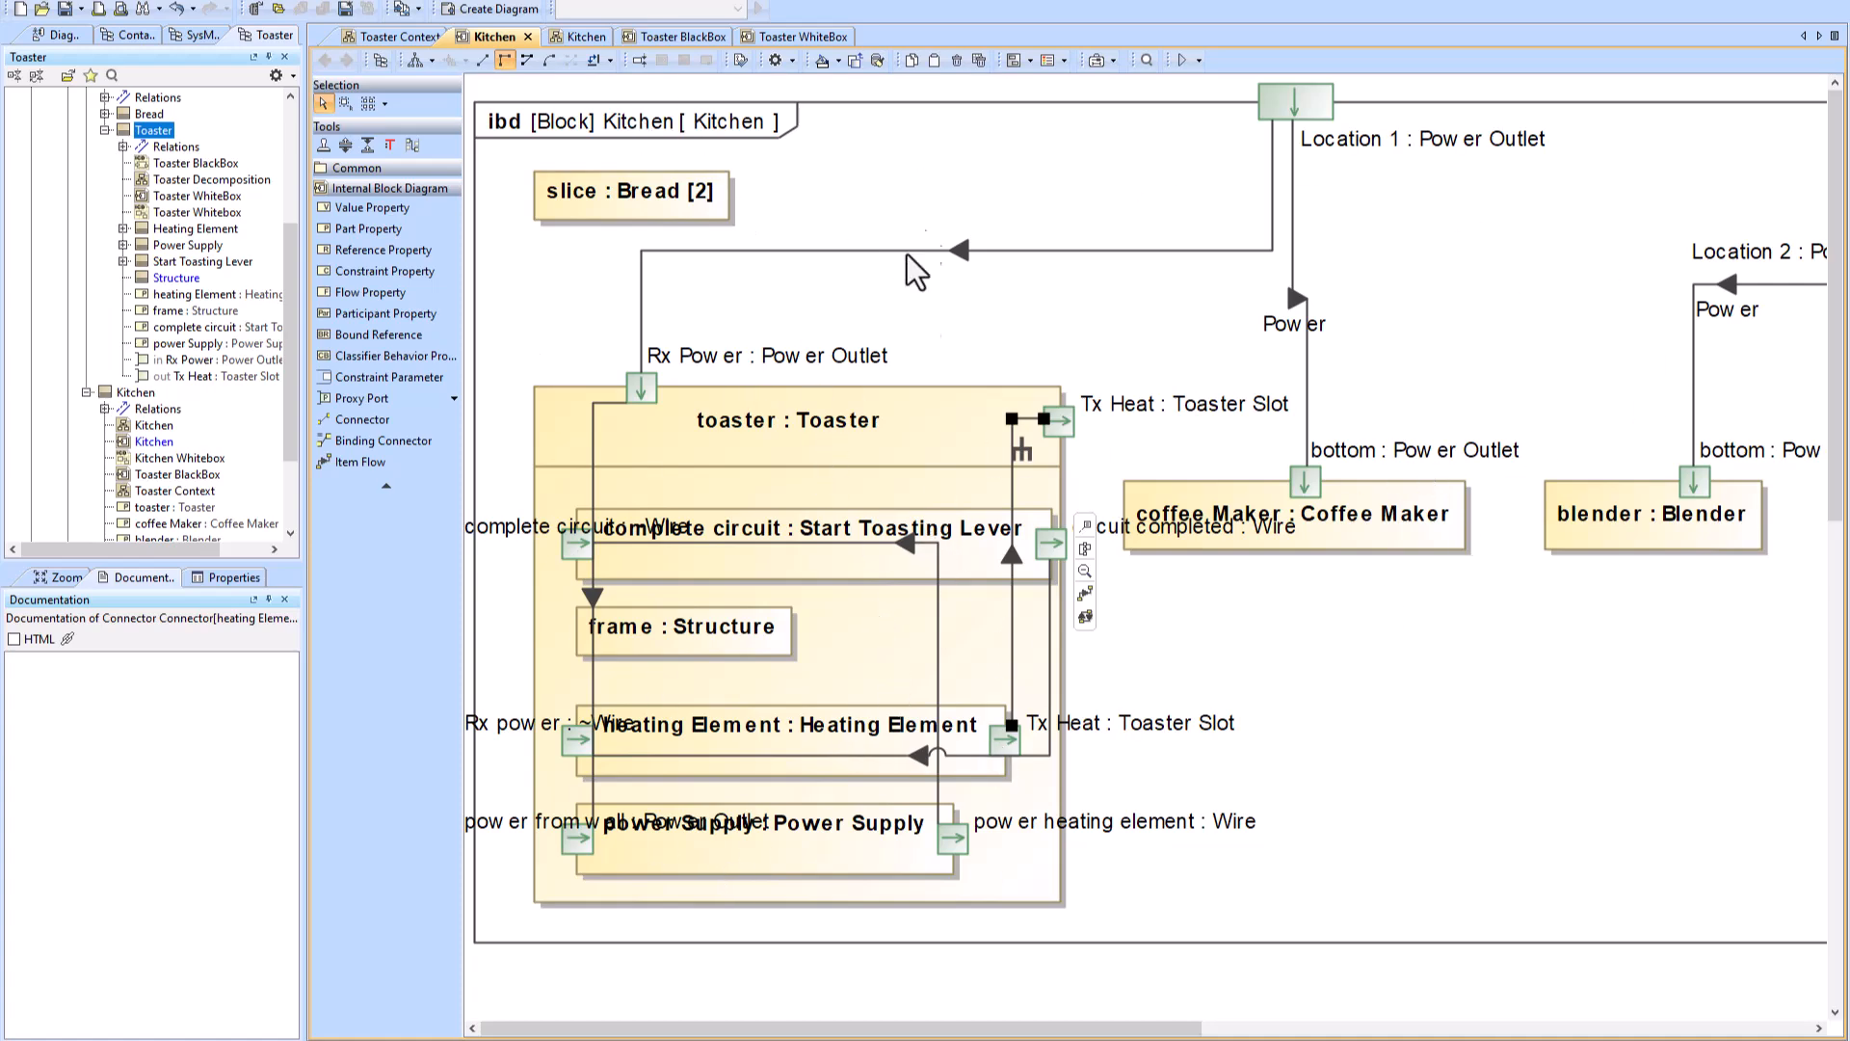
double_click(872, 434)
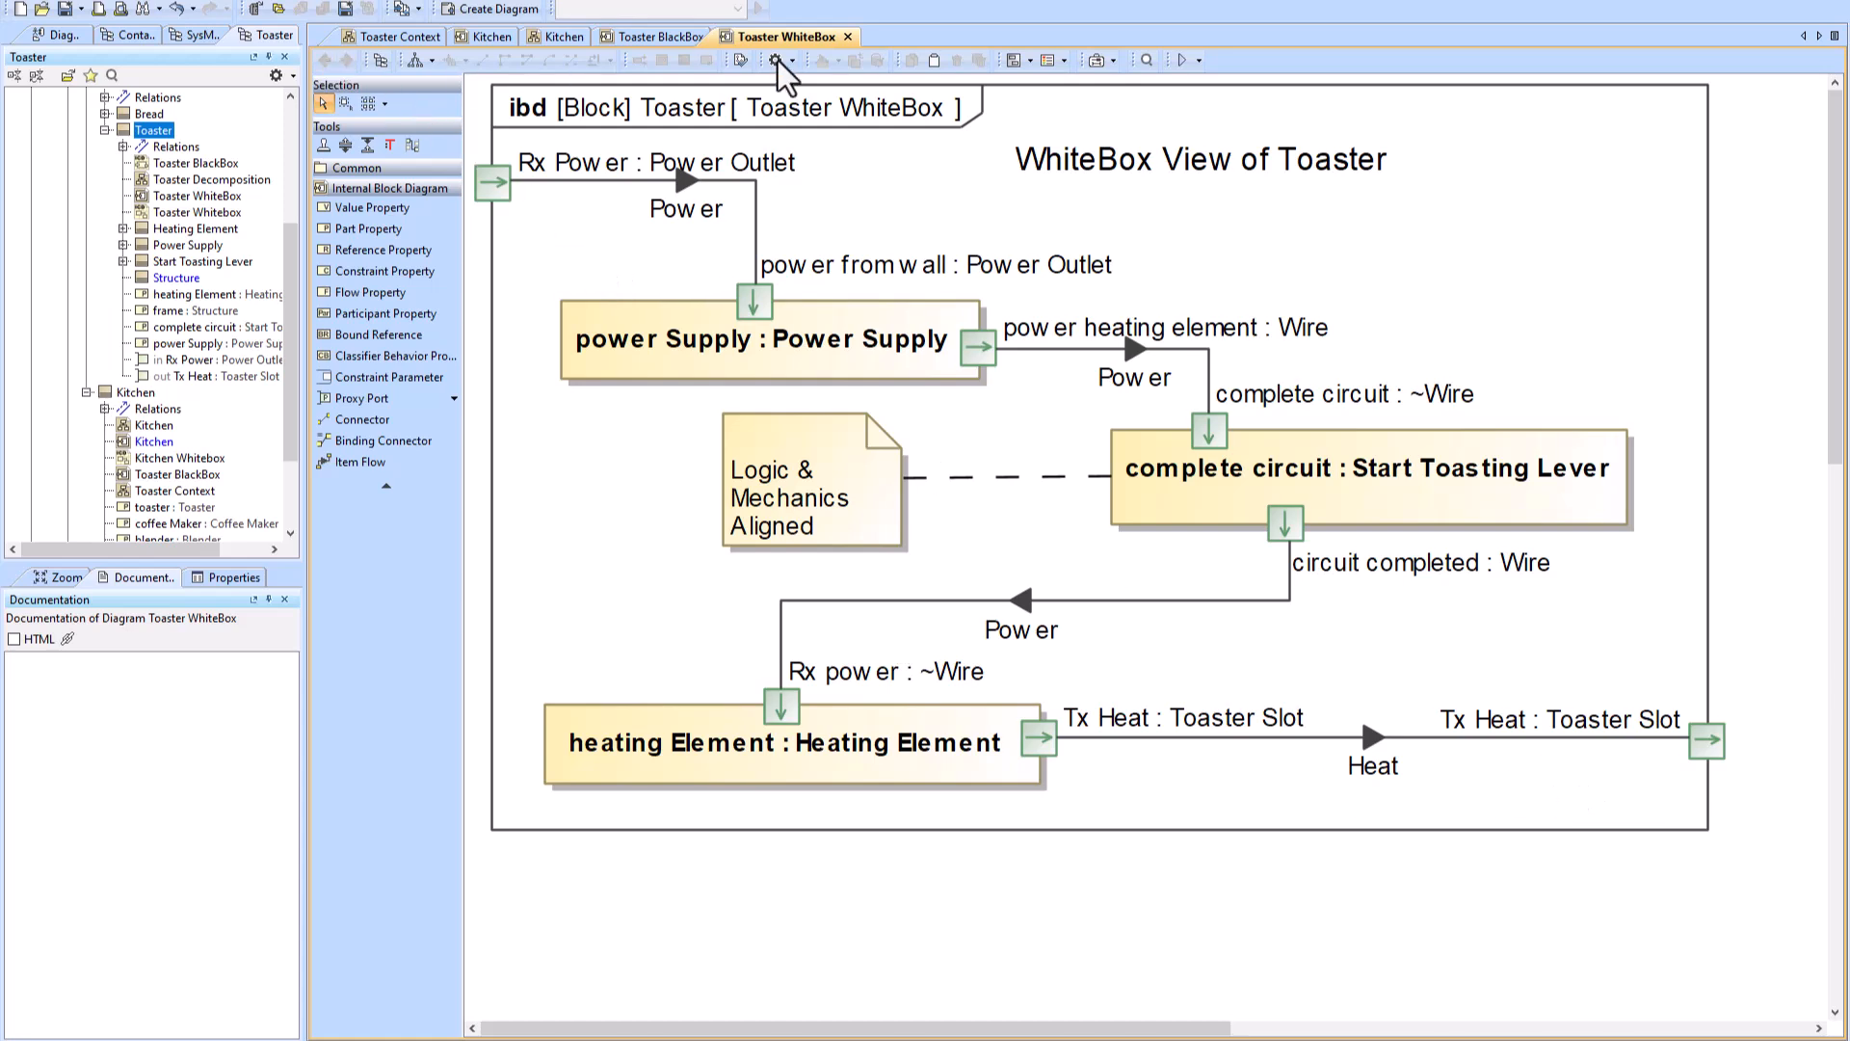
left_click(755, 214)
left_click(1131, 381)
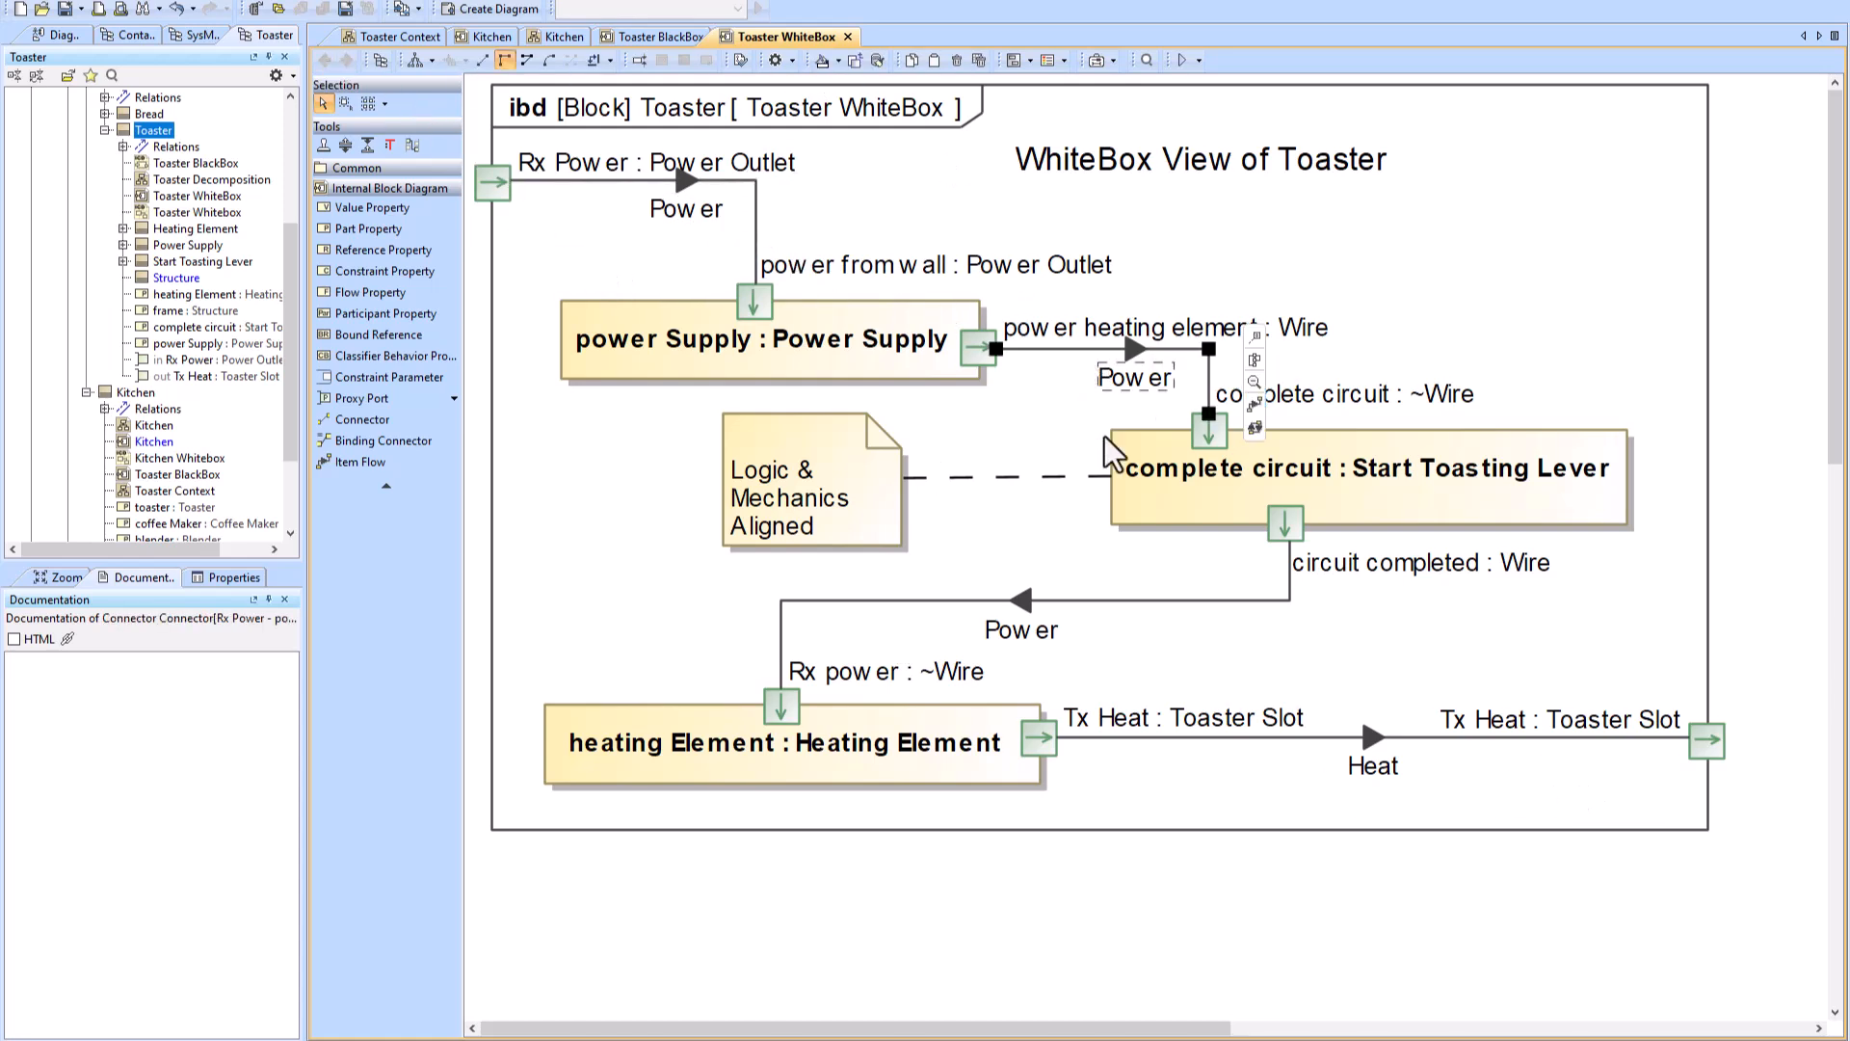
left_click(1149, 581)
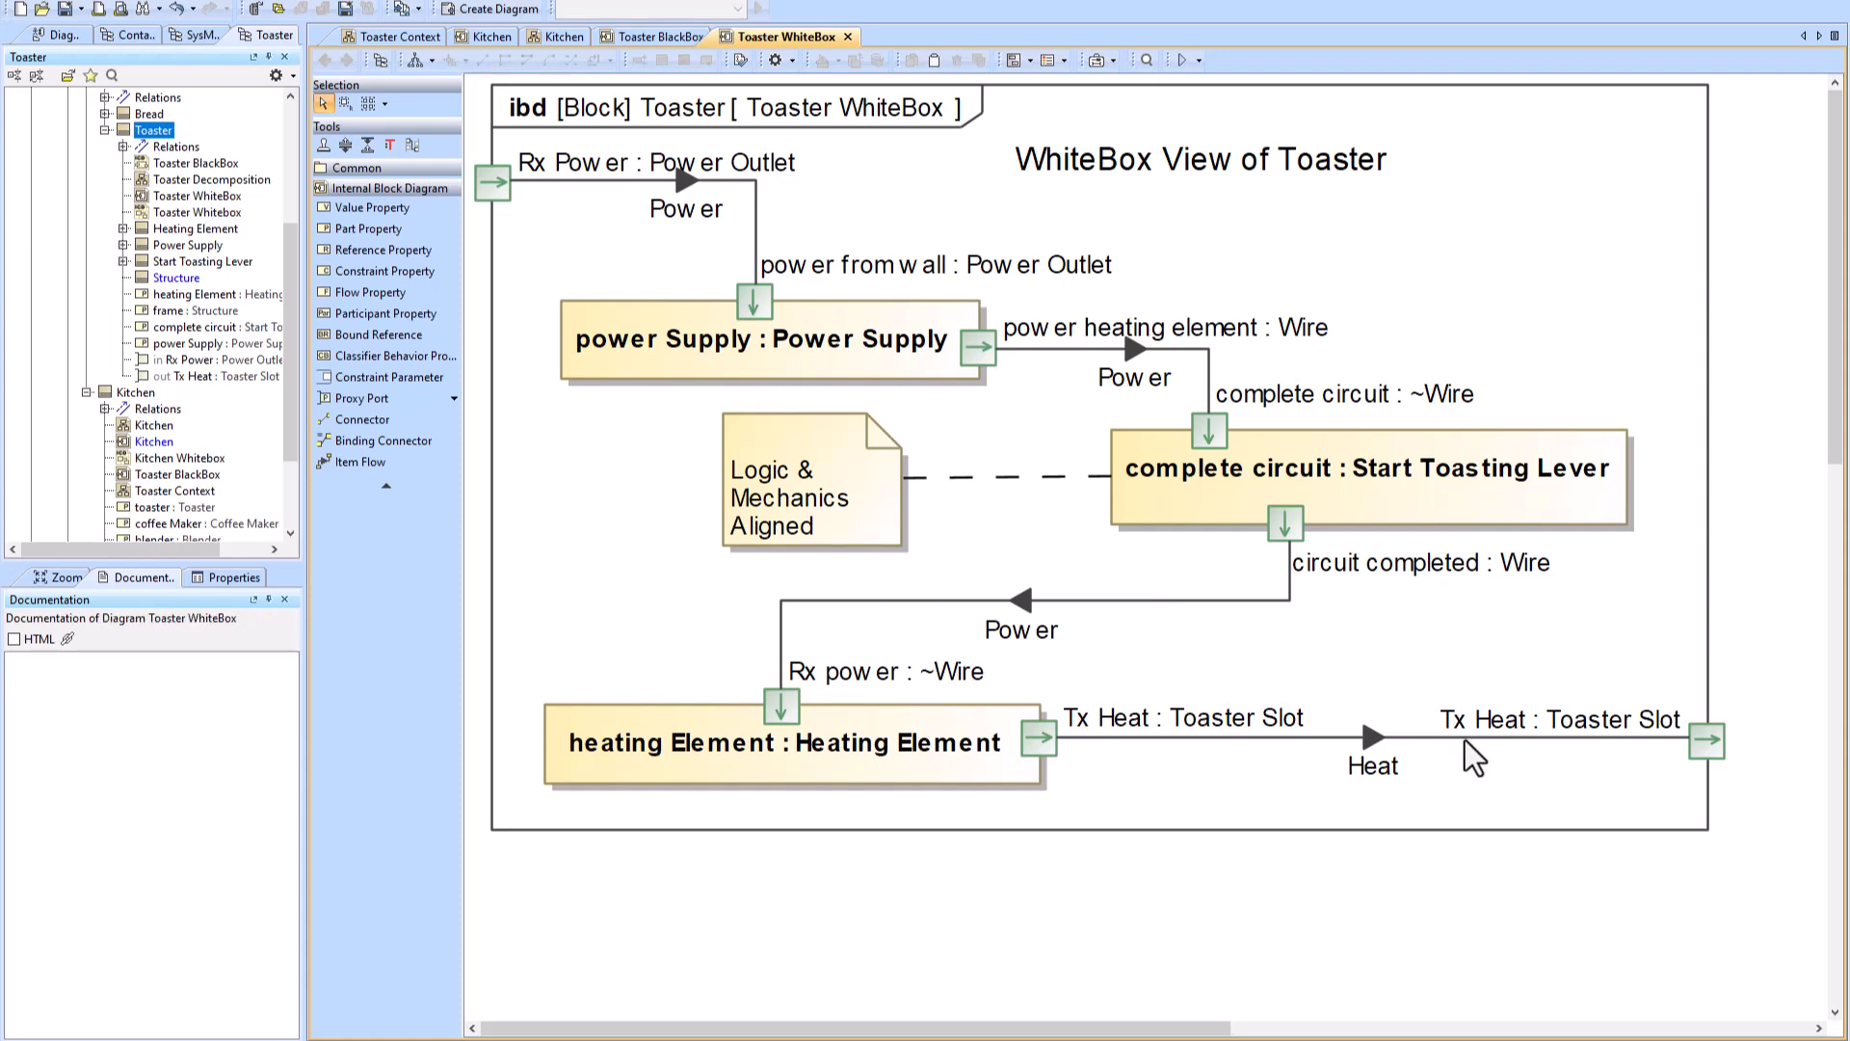
Step: Return to the Kitchen internal block diagram and examine the connector between the power Supply and complete circuit parts
left_click(643, 37)
left_click(552, 37)
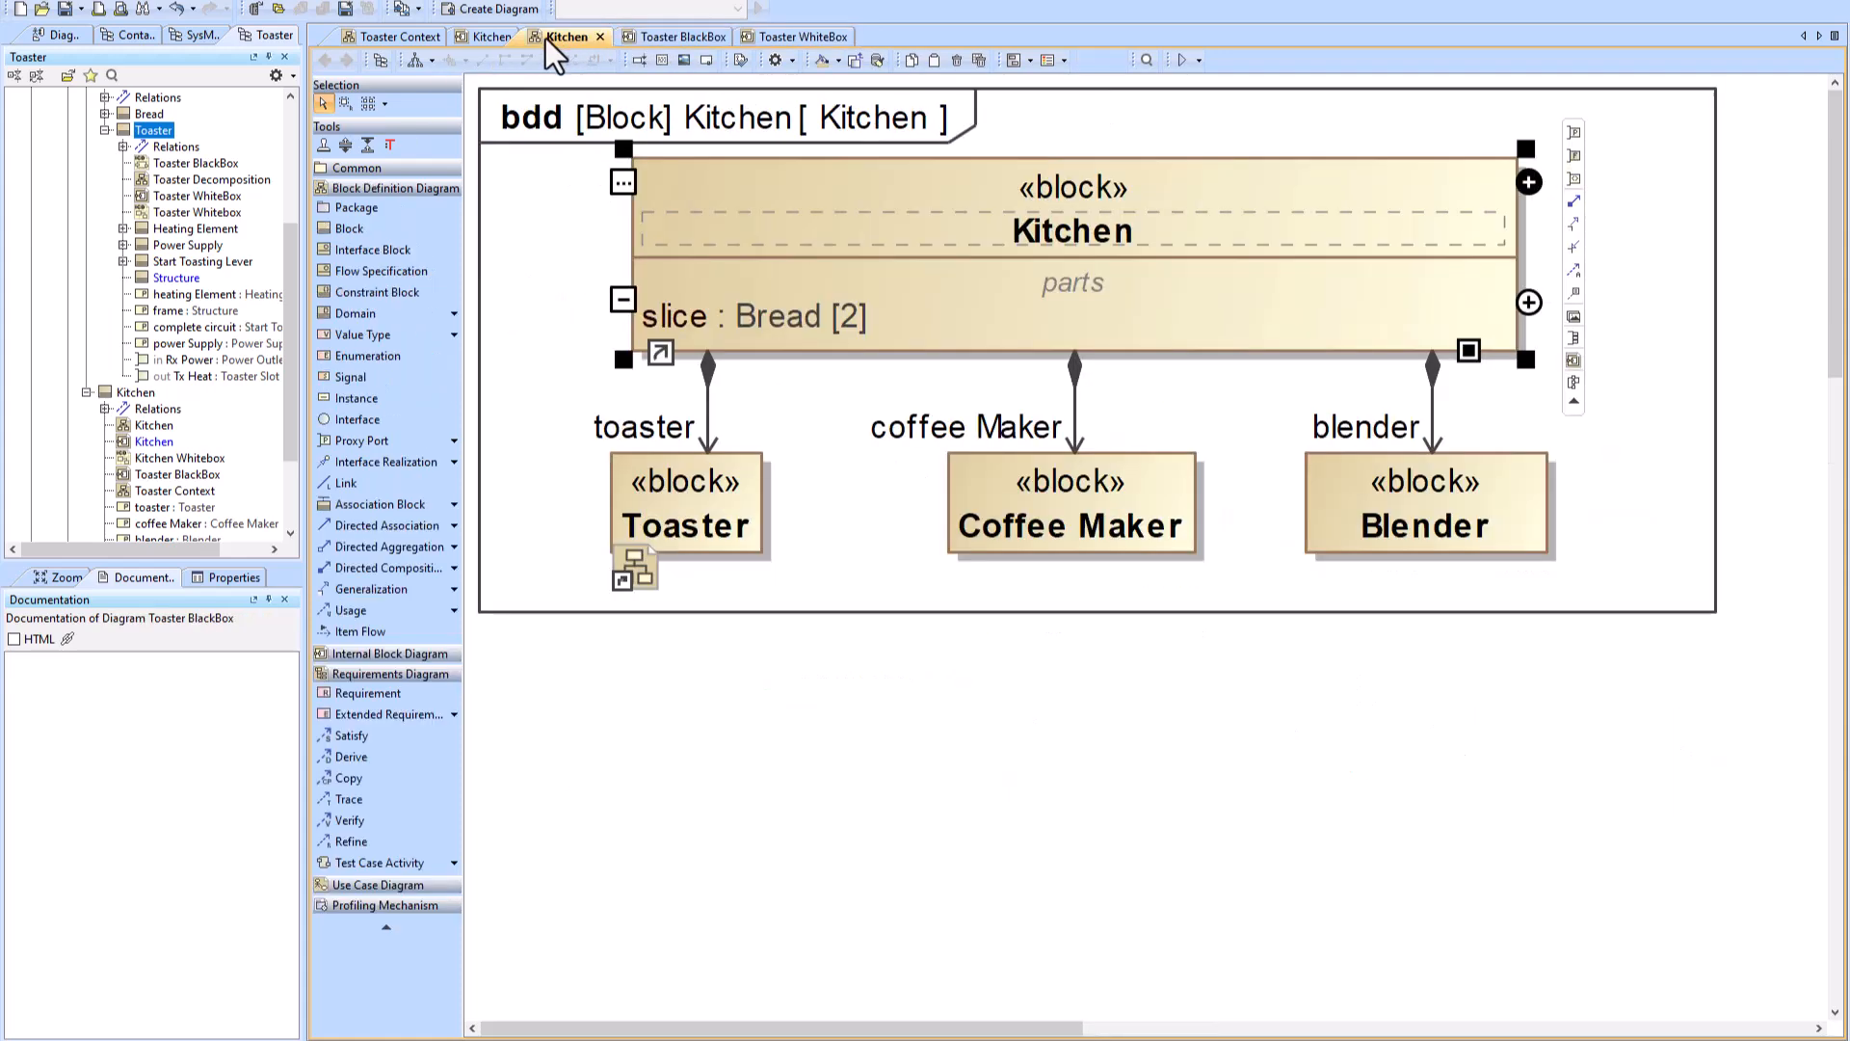
left_click(487, 39)
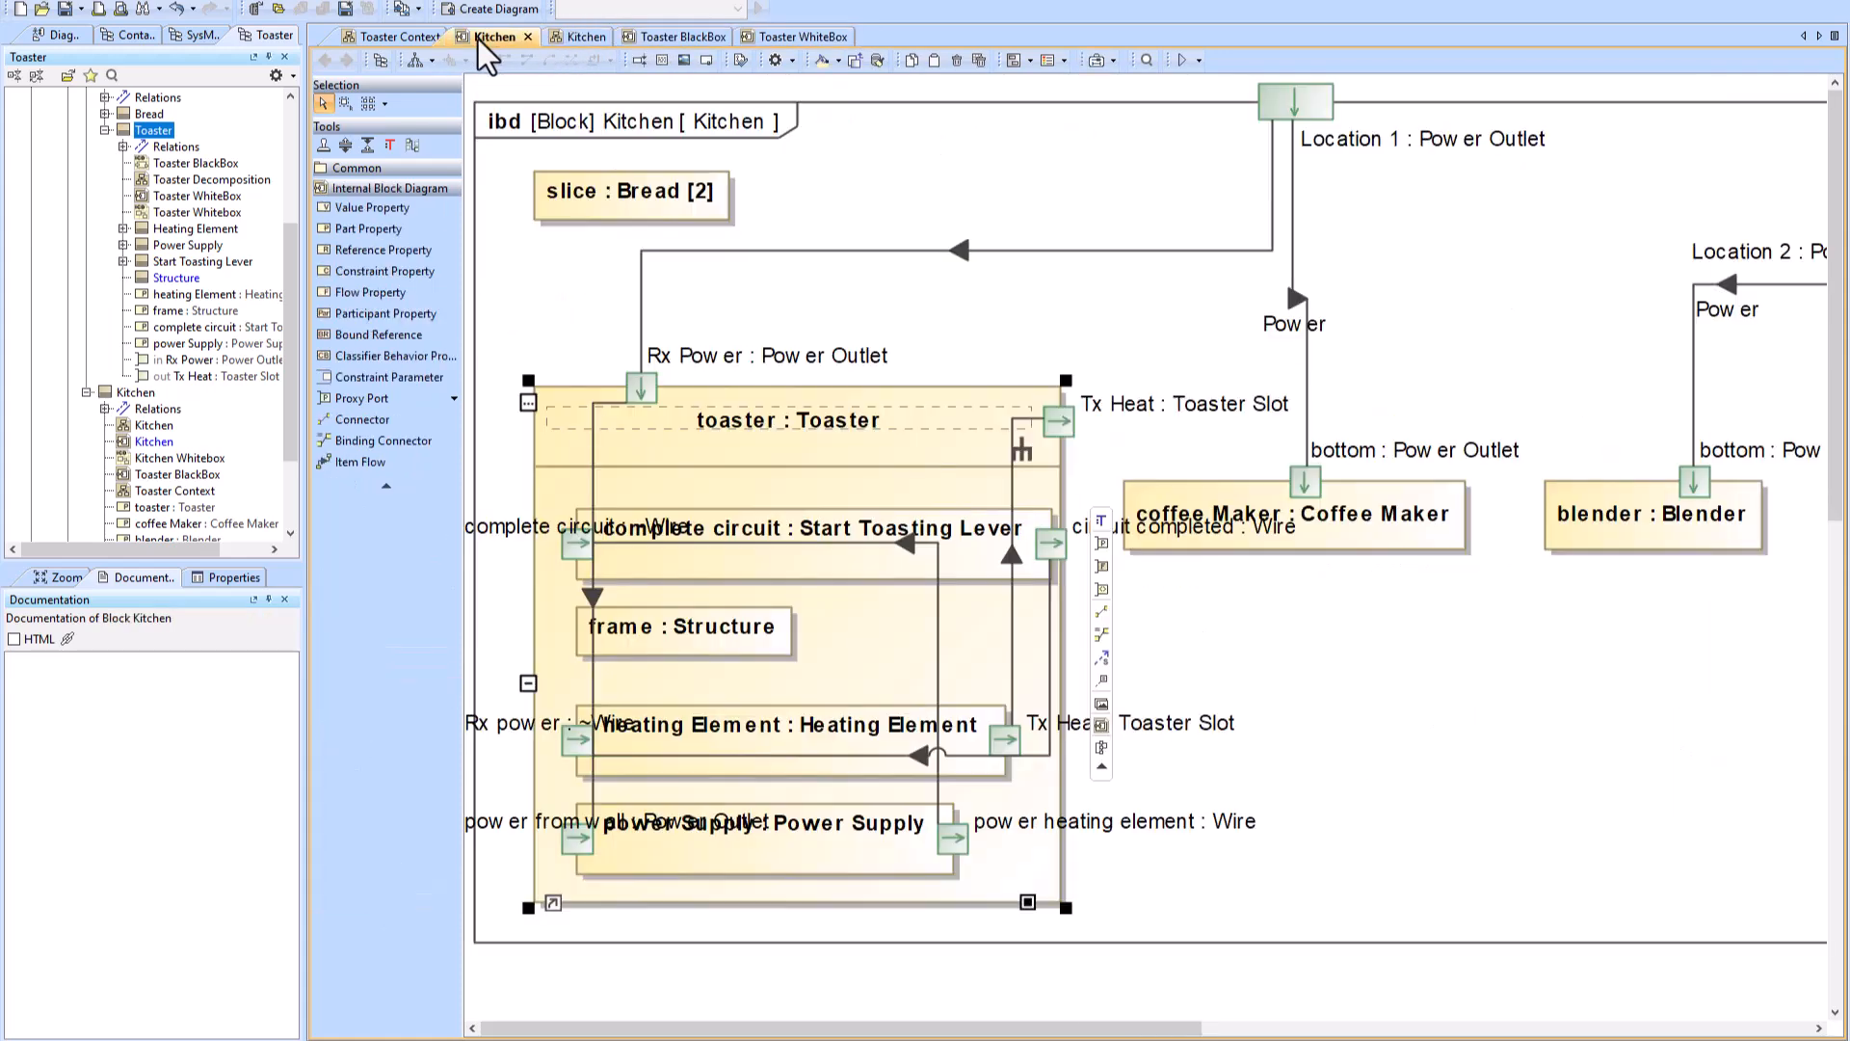
left_click(937, 655)
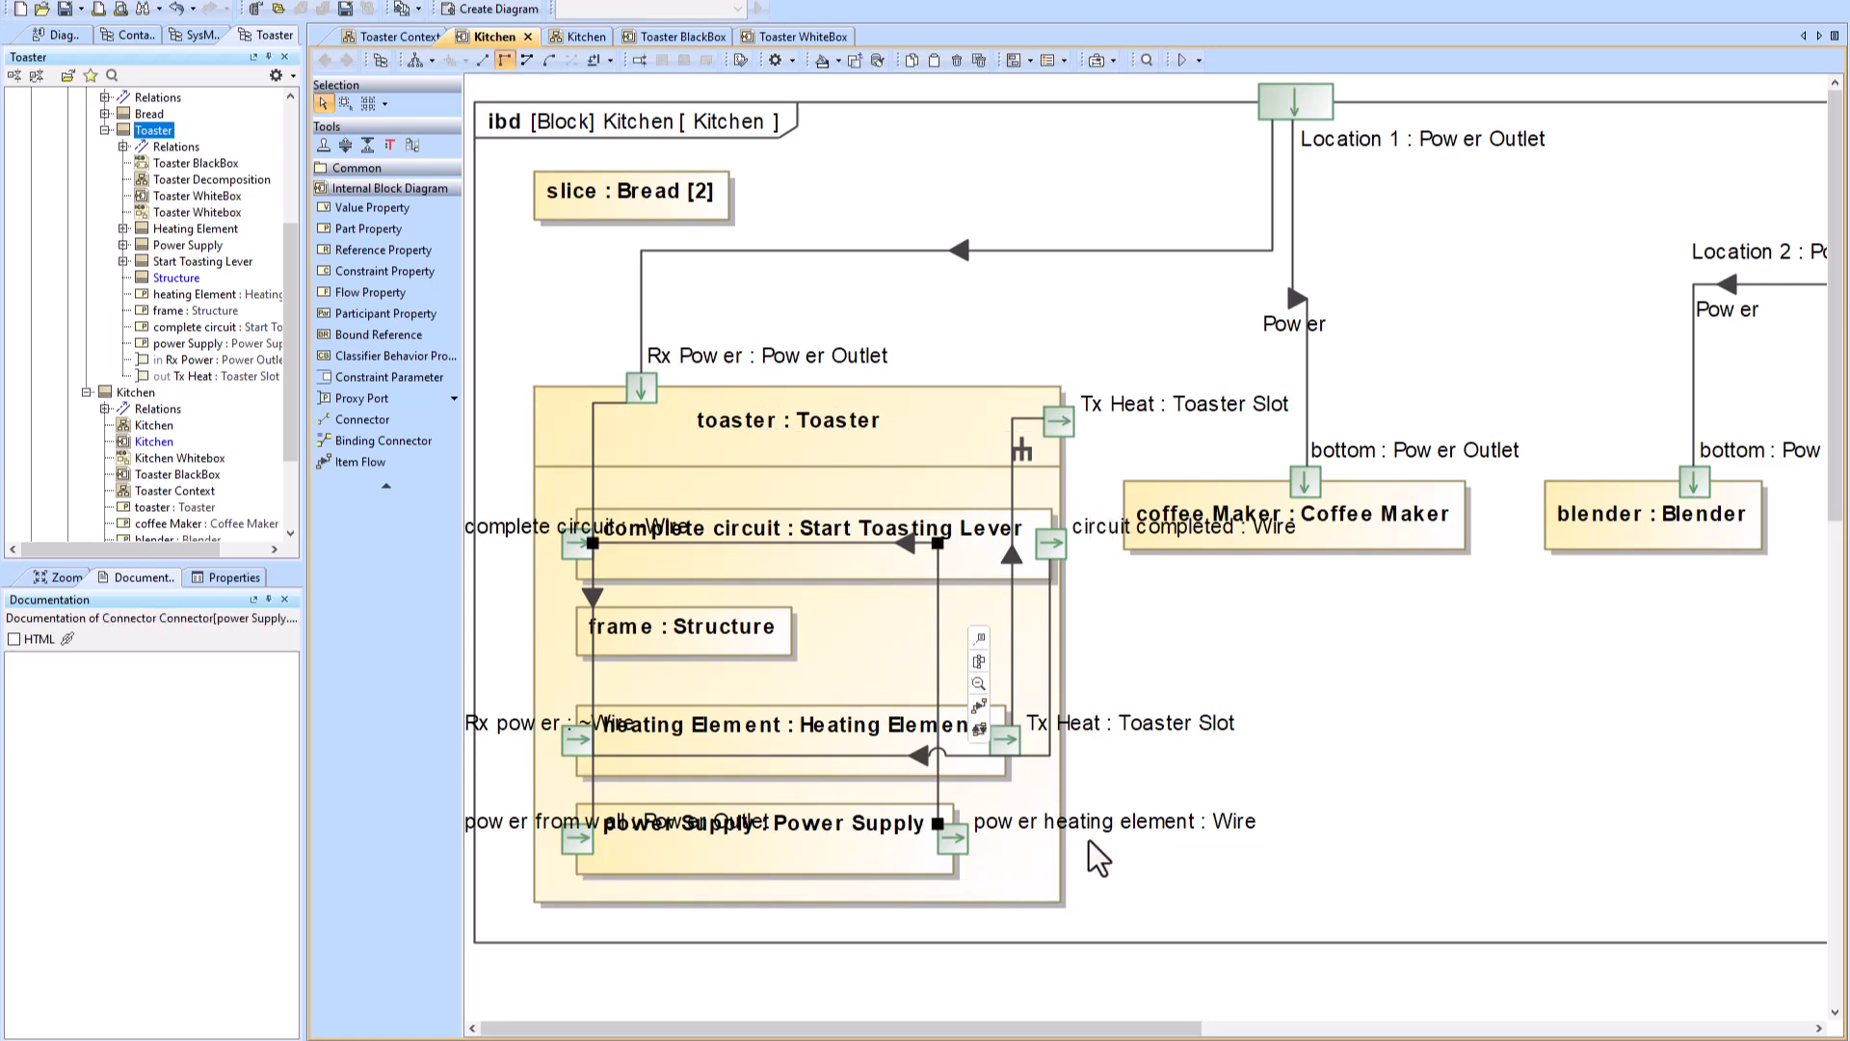
Step: Select the connector between the power Supply and complete circuit parts, locate it in the model browser and delete it from the model
left_click(824, 857)
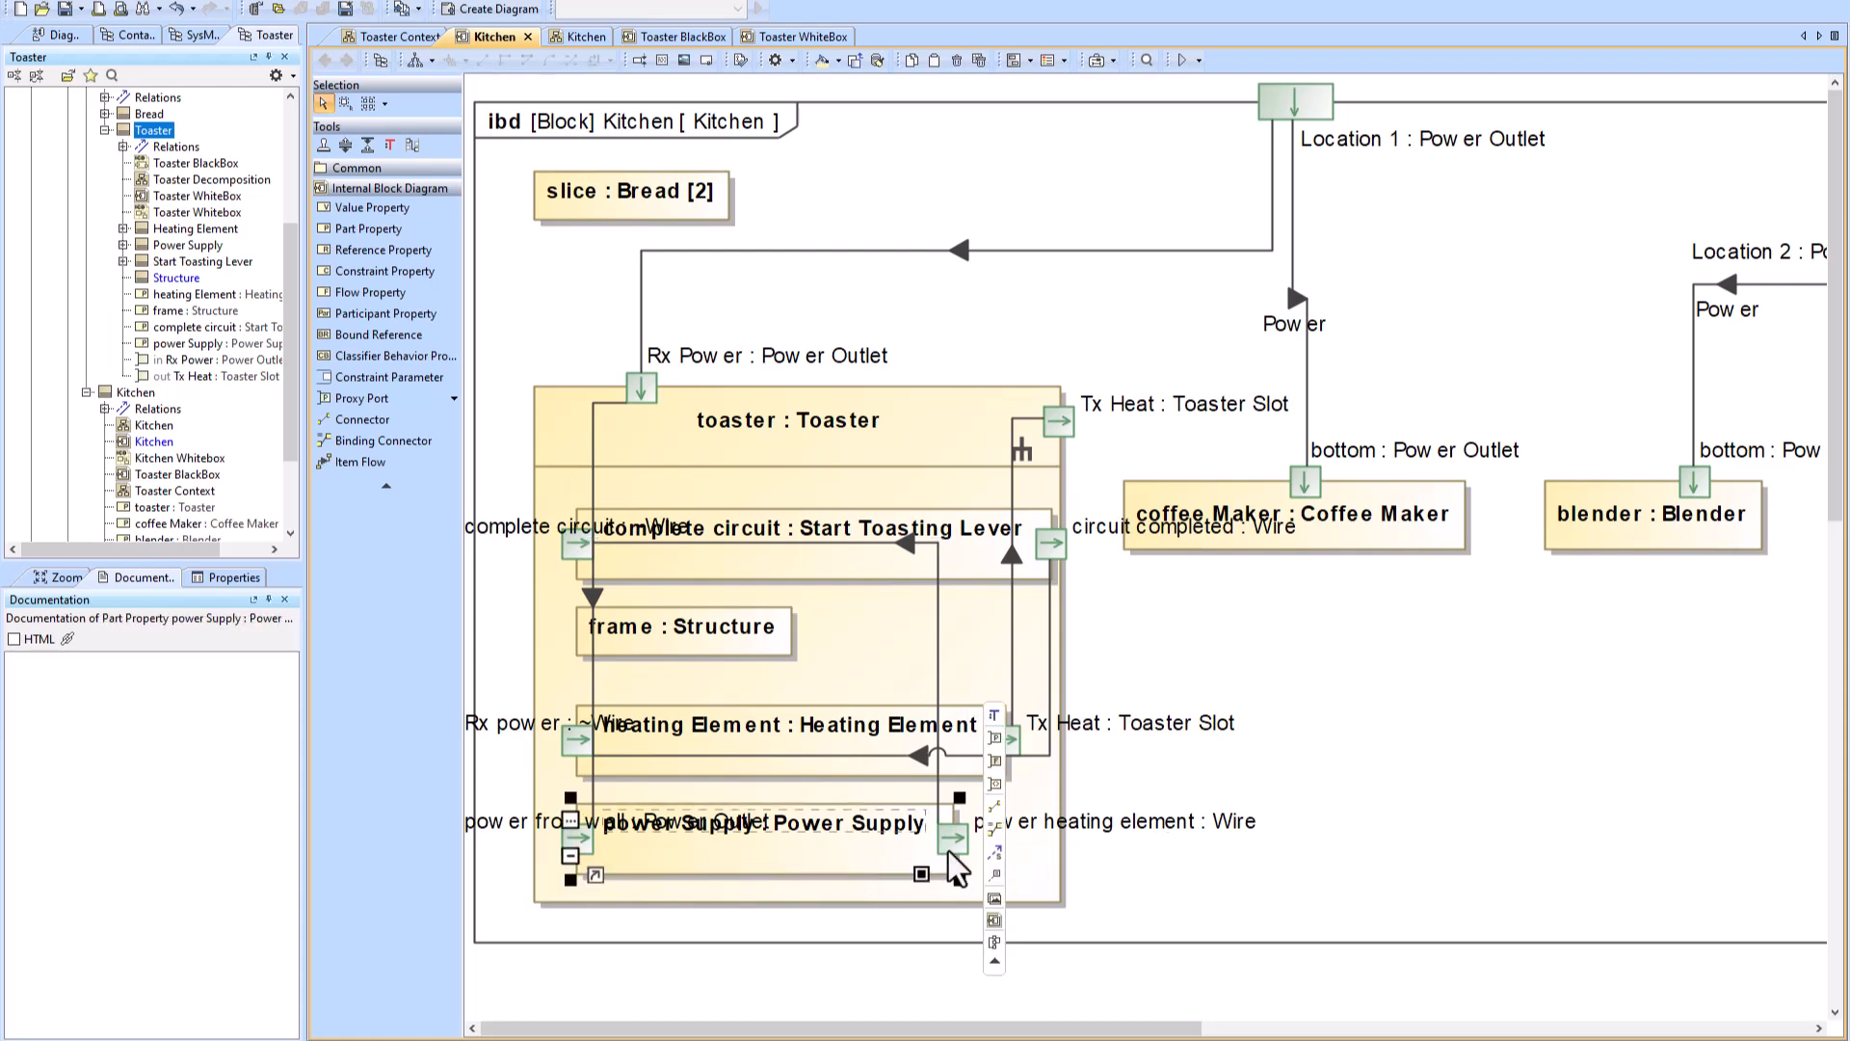
left_click(745, 576)
left_click(841, 543)
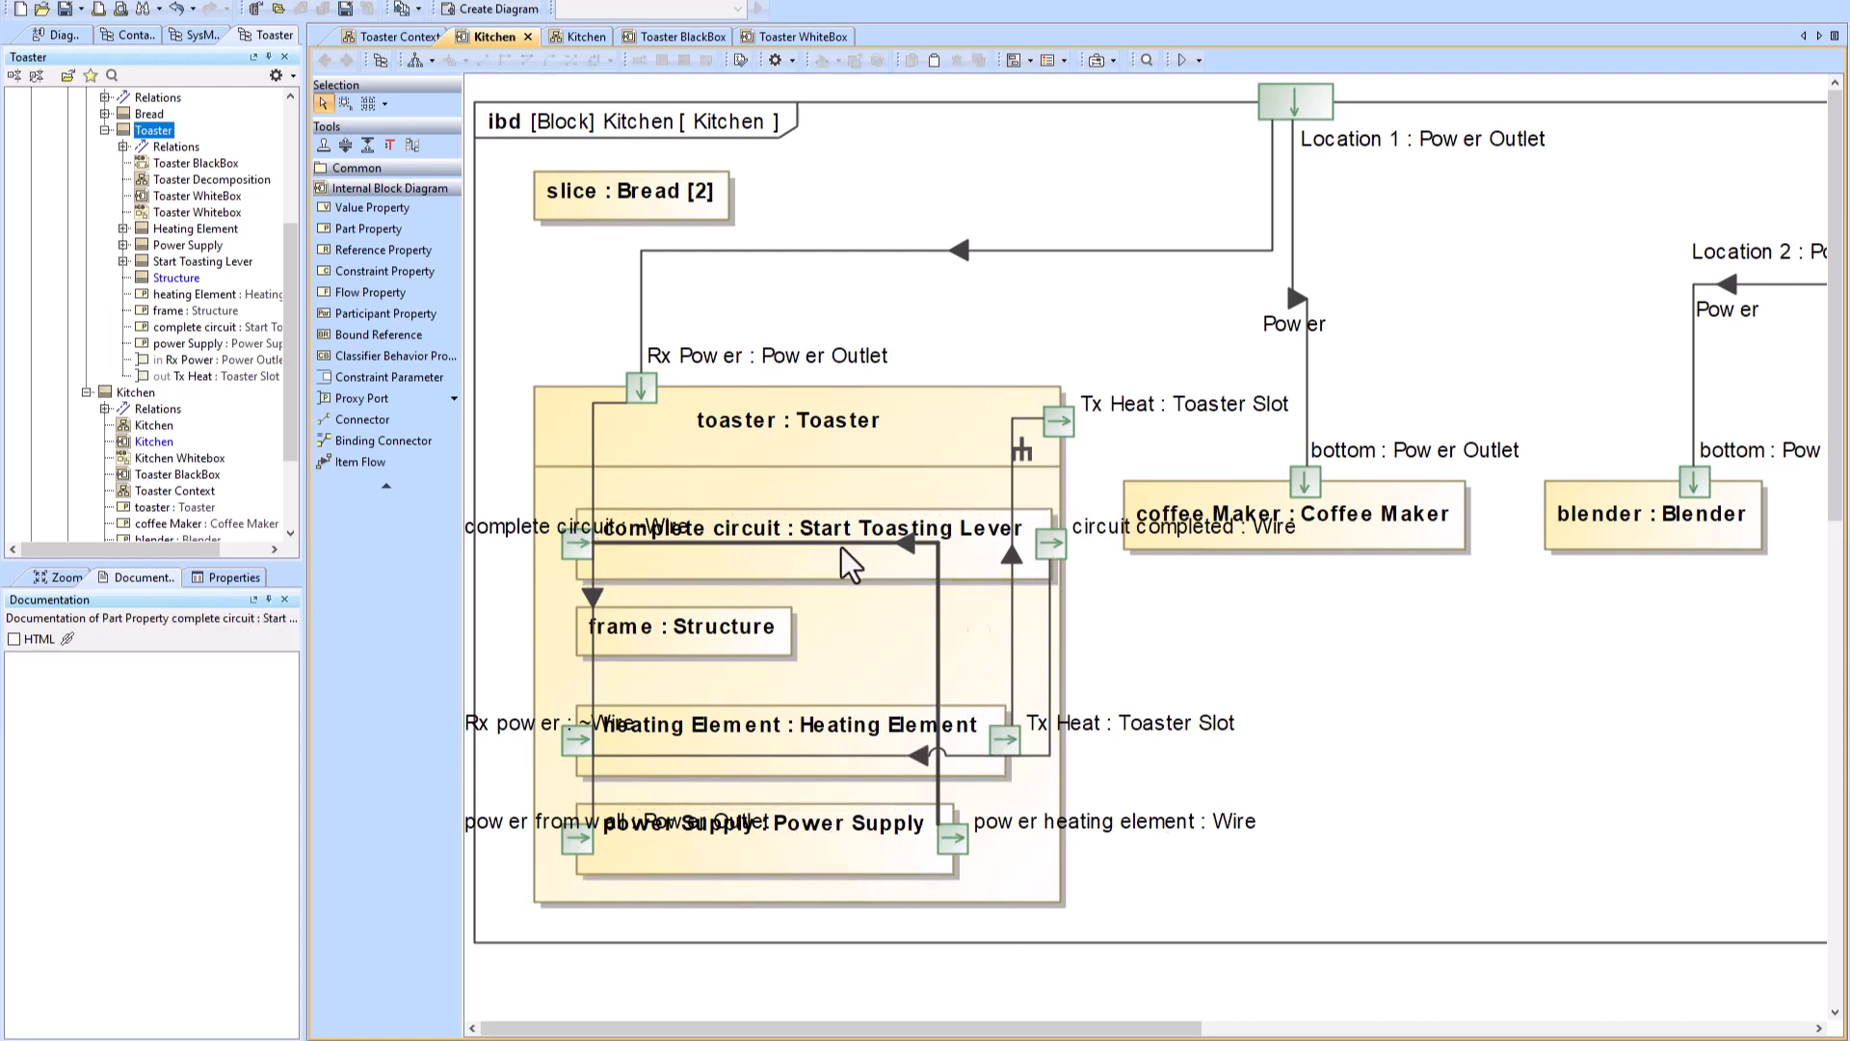
key("alt+b")
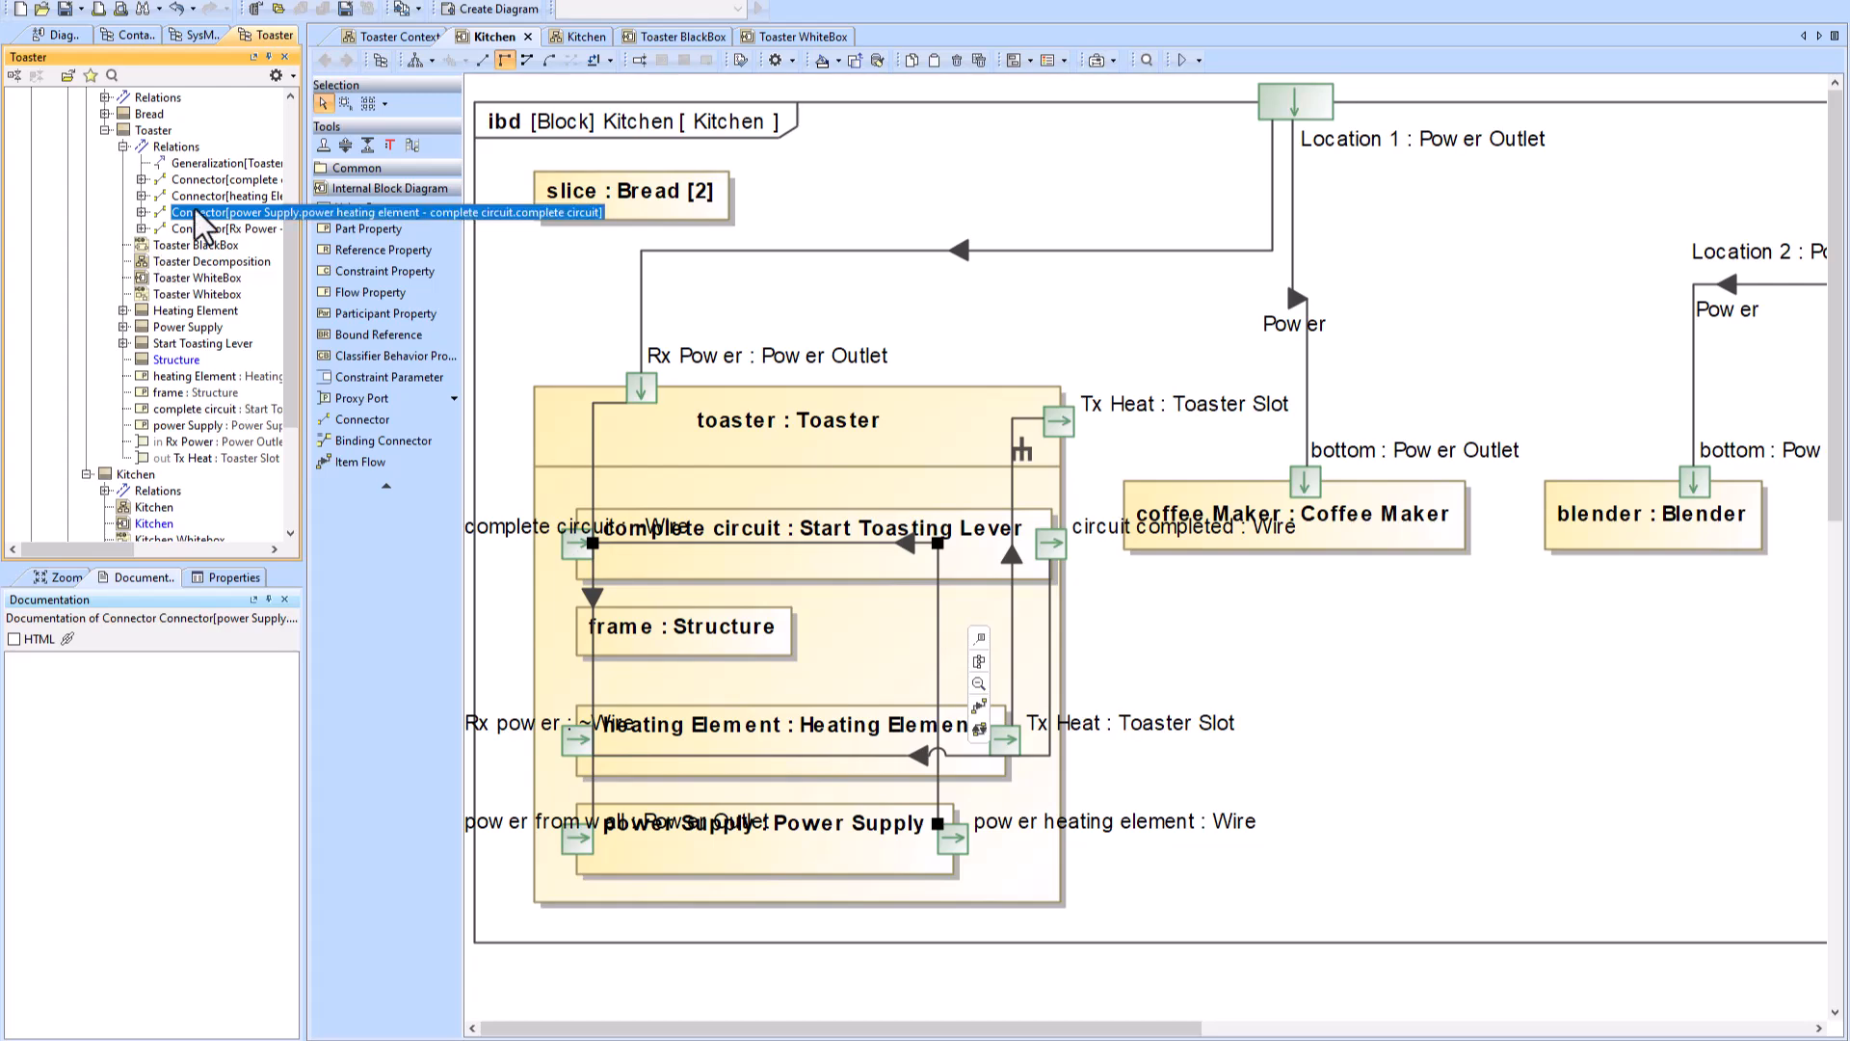
key("Delete")
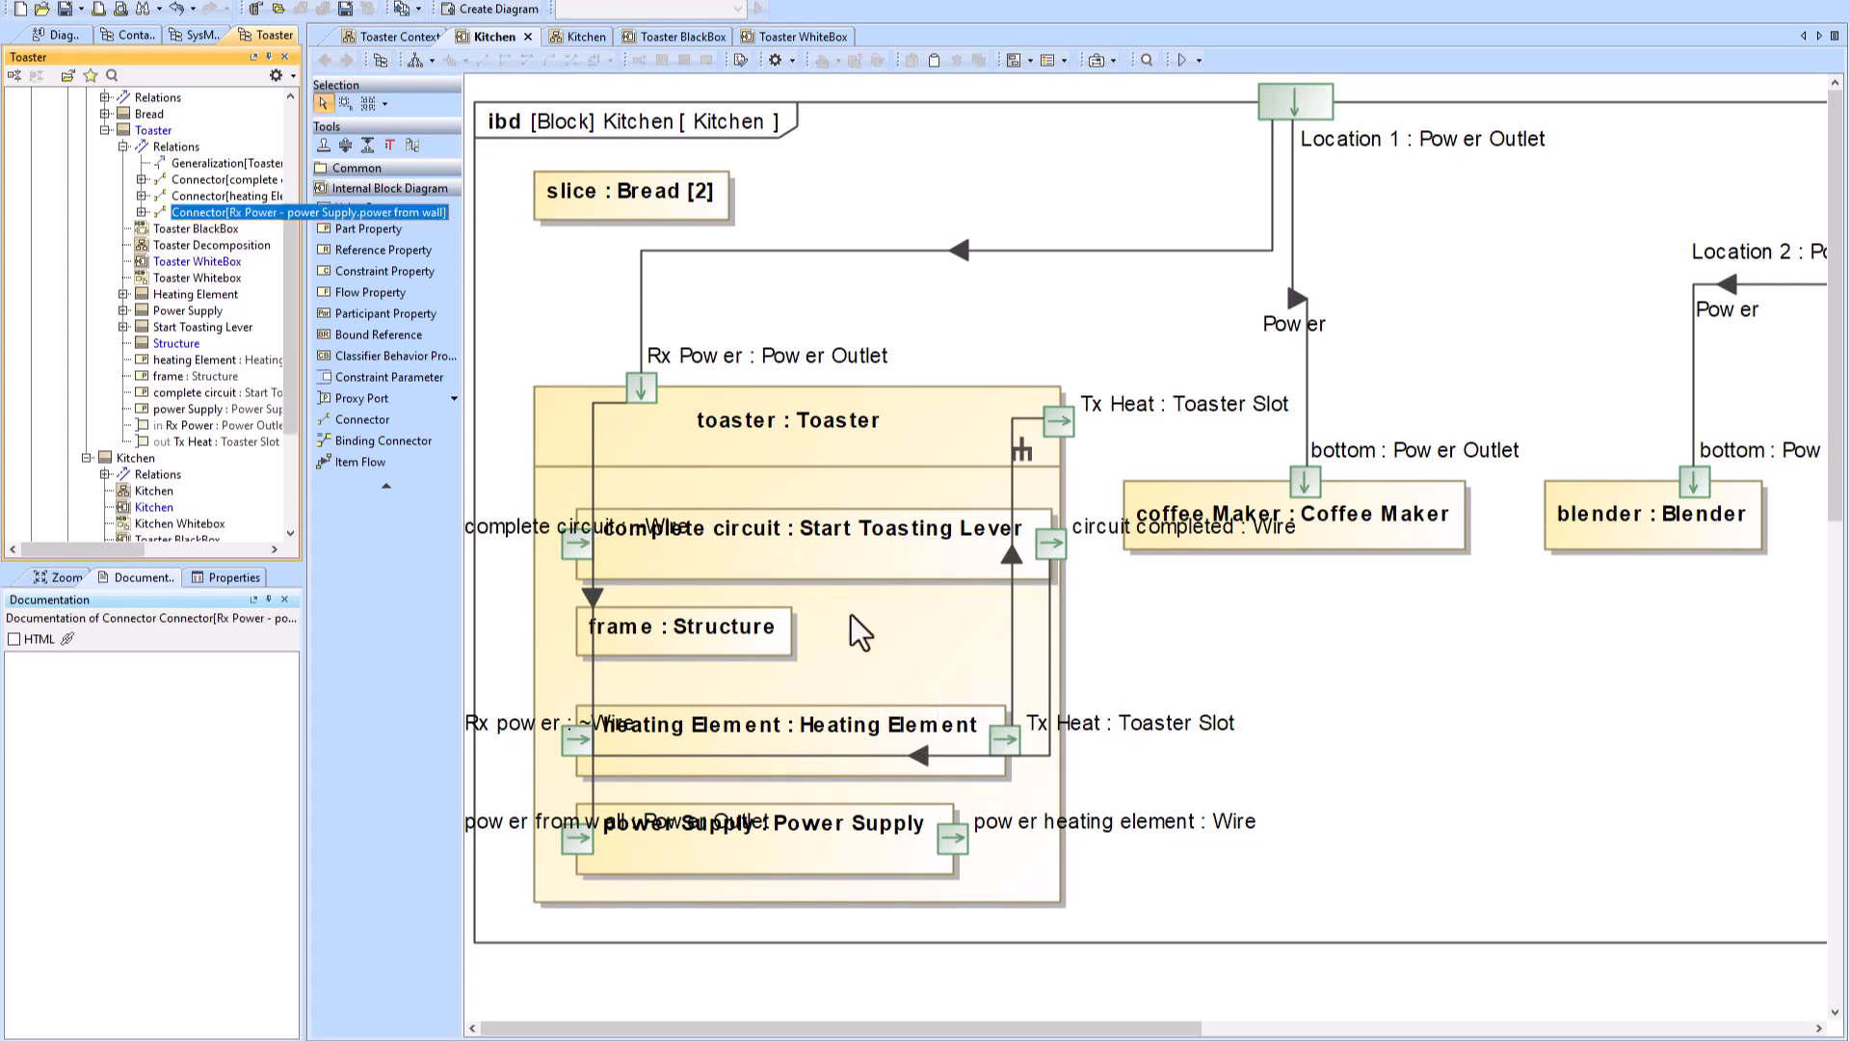
Step: Open the Toaster WhiteBox diagram from the toaster part and connect power Supply's power heating element port to the complete circuit : ~Wire port
double_click(911, 434)
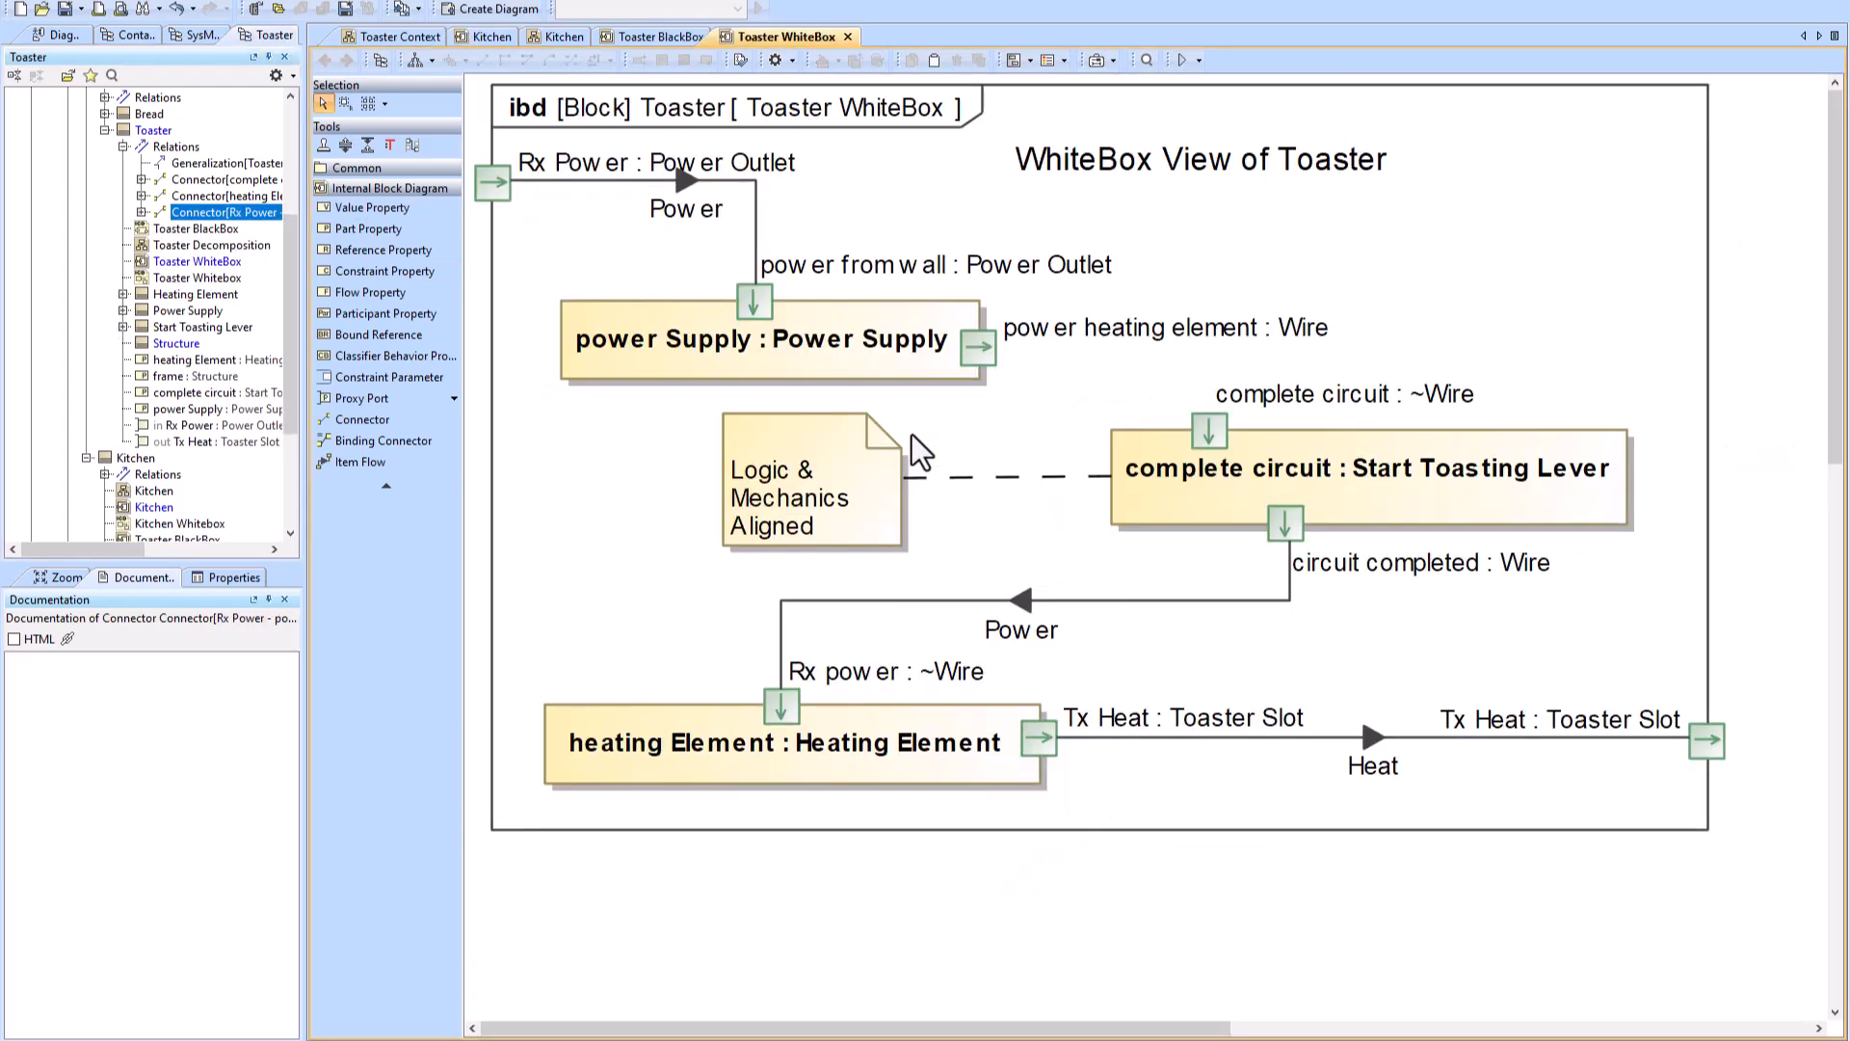
left_click(979, 353)
left_click(1034, 426)
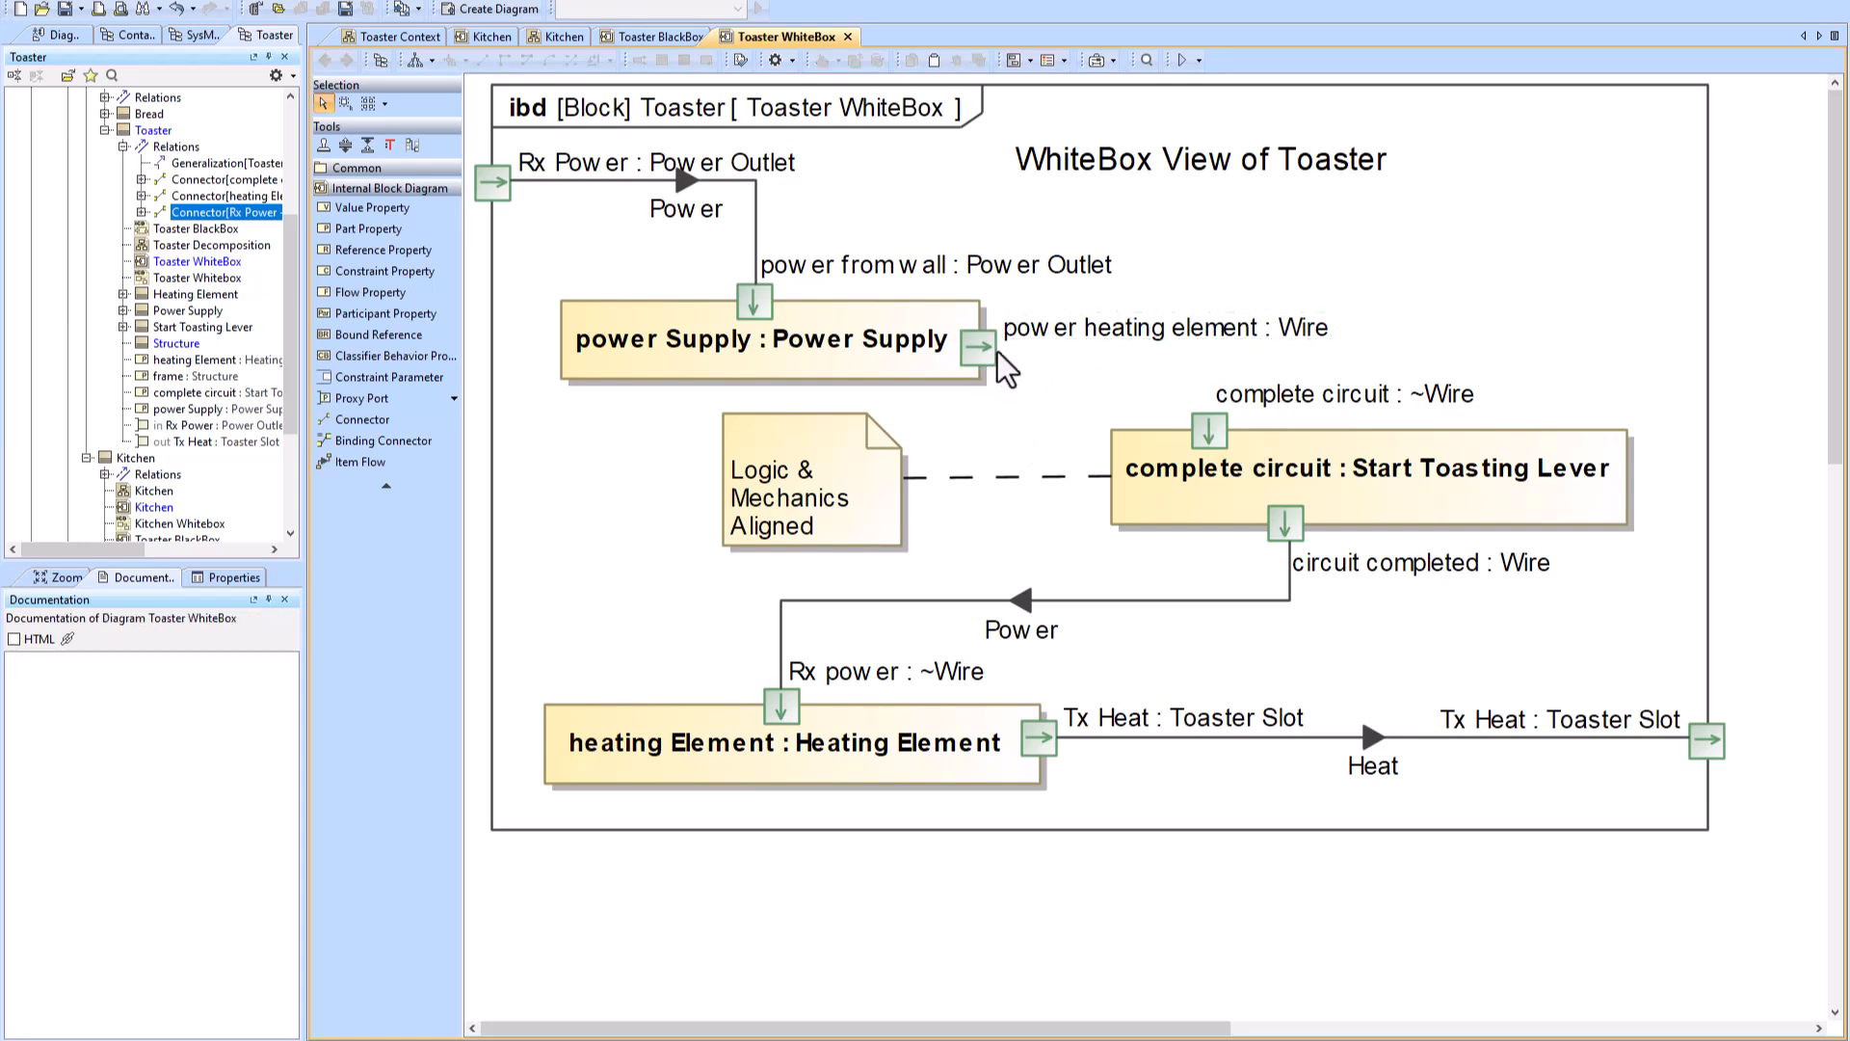
left_click(755, 224)
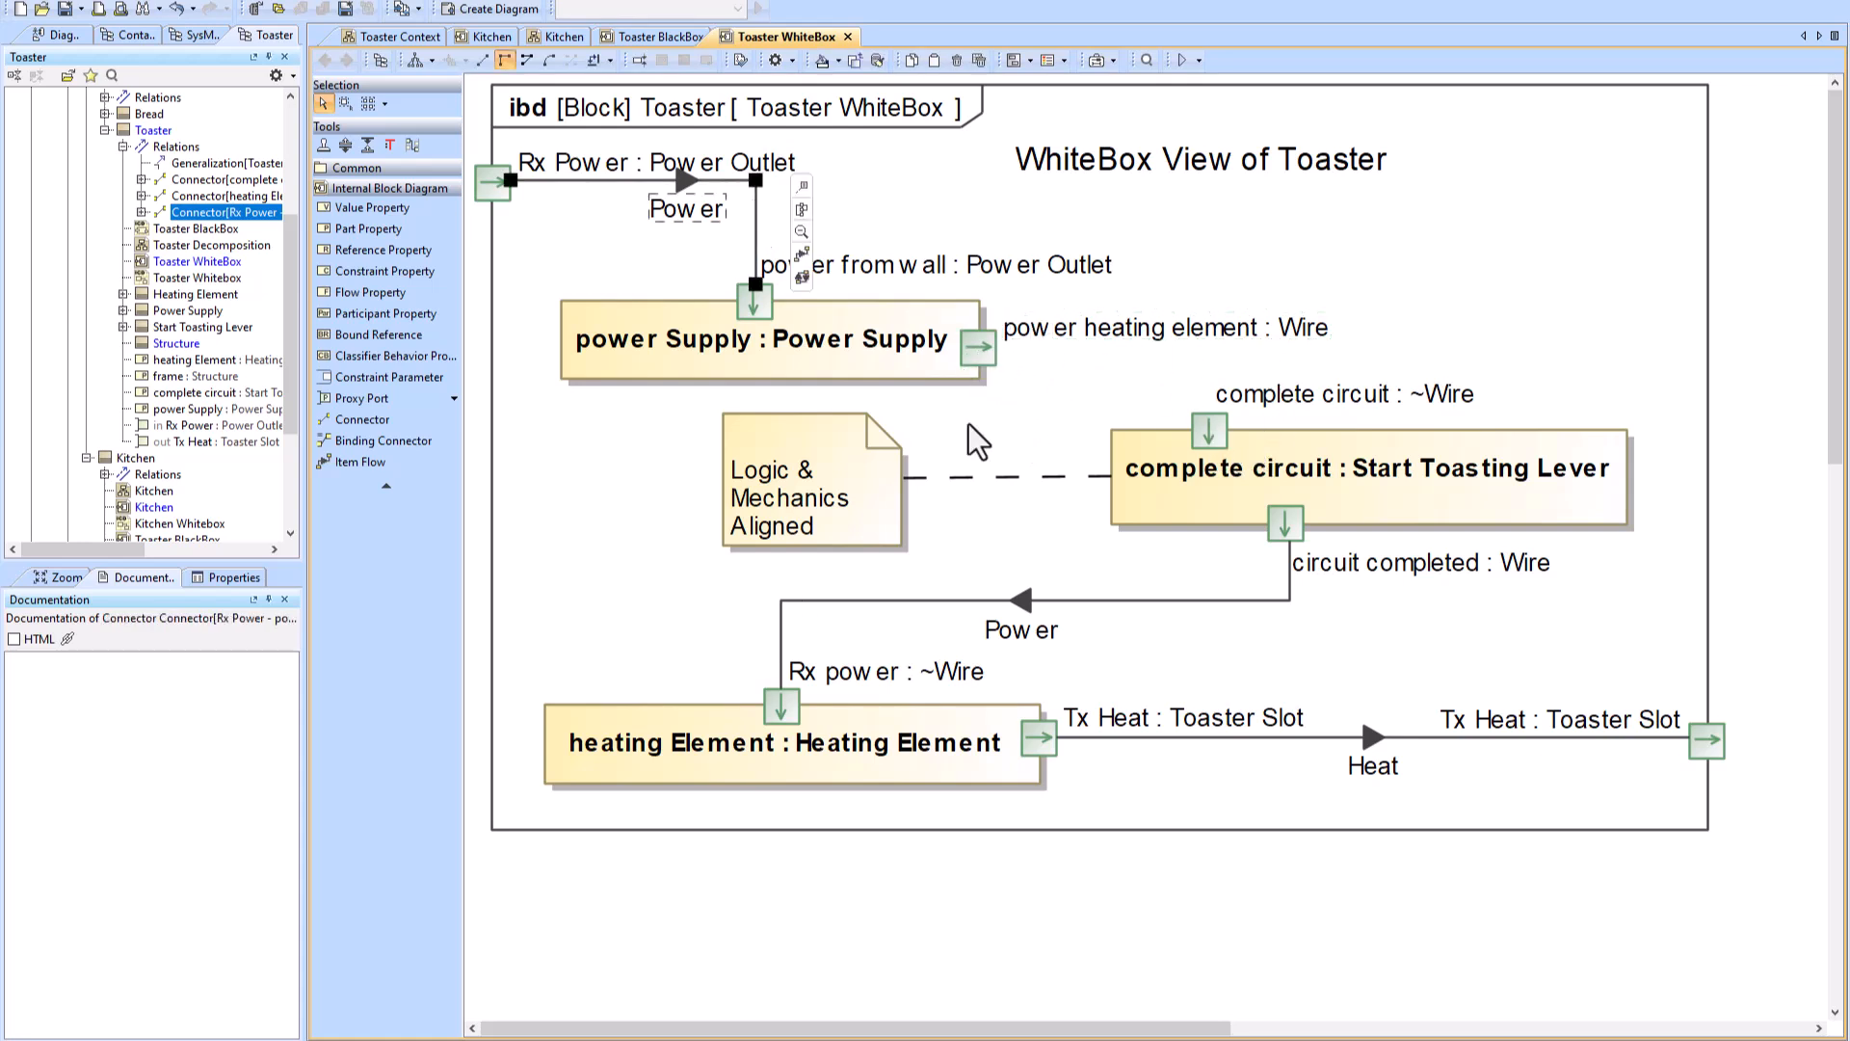
left_click(983, 362)
left_click_drag(1032, 356, 1207, 433)
left_click(998, 428)
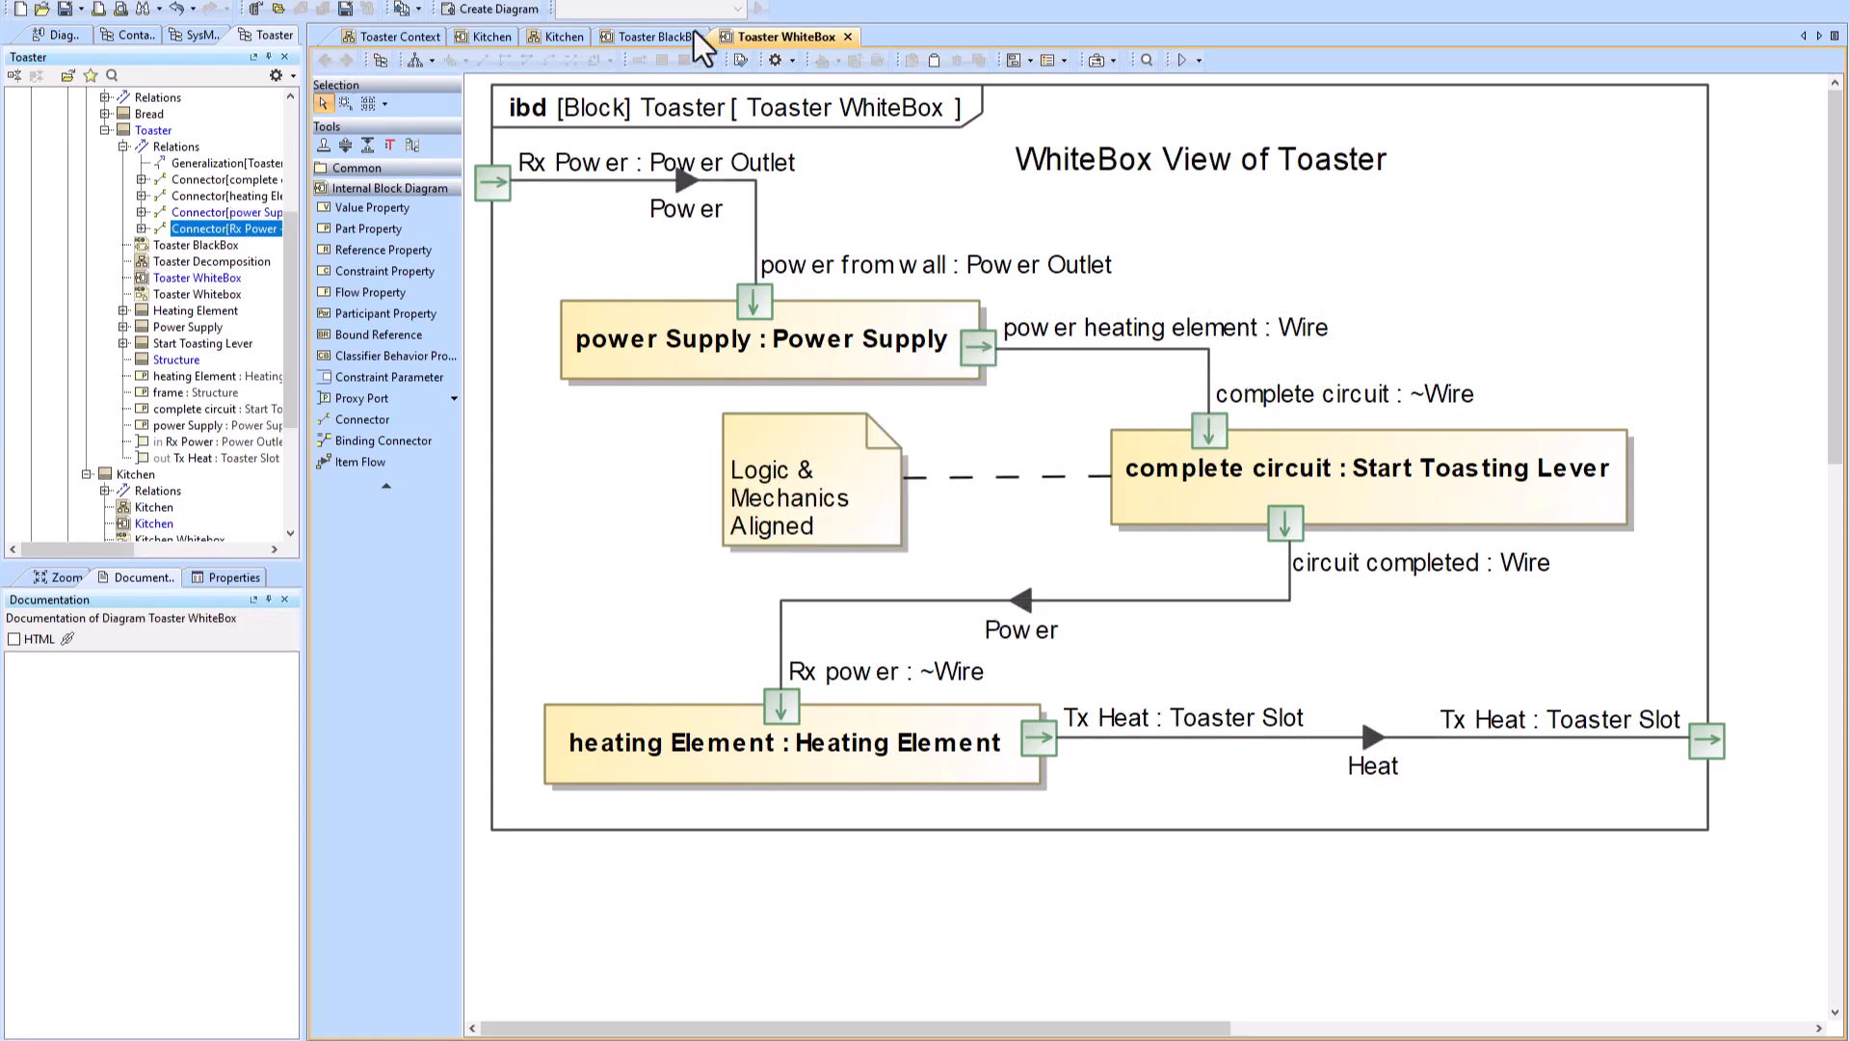
Step: On the Kitchen internal block diagram, remove the complete circuit : ~Wire port symbol and redisplay it with its connector to the power Supply part
left_click(490, 37)
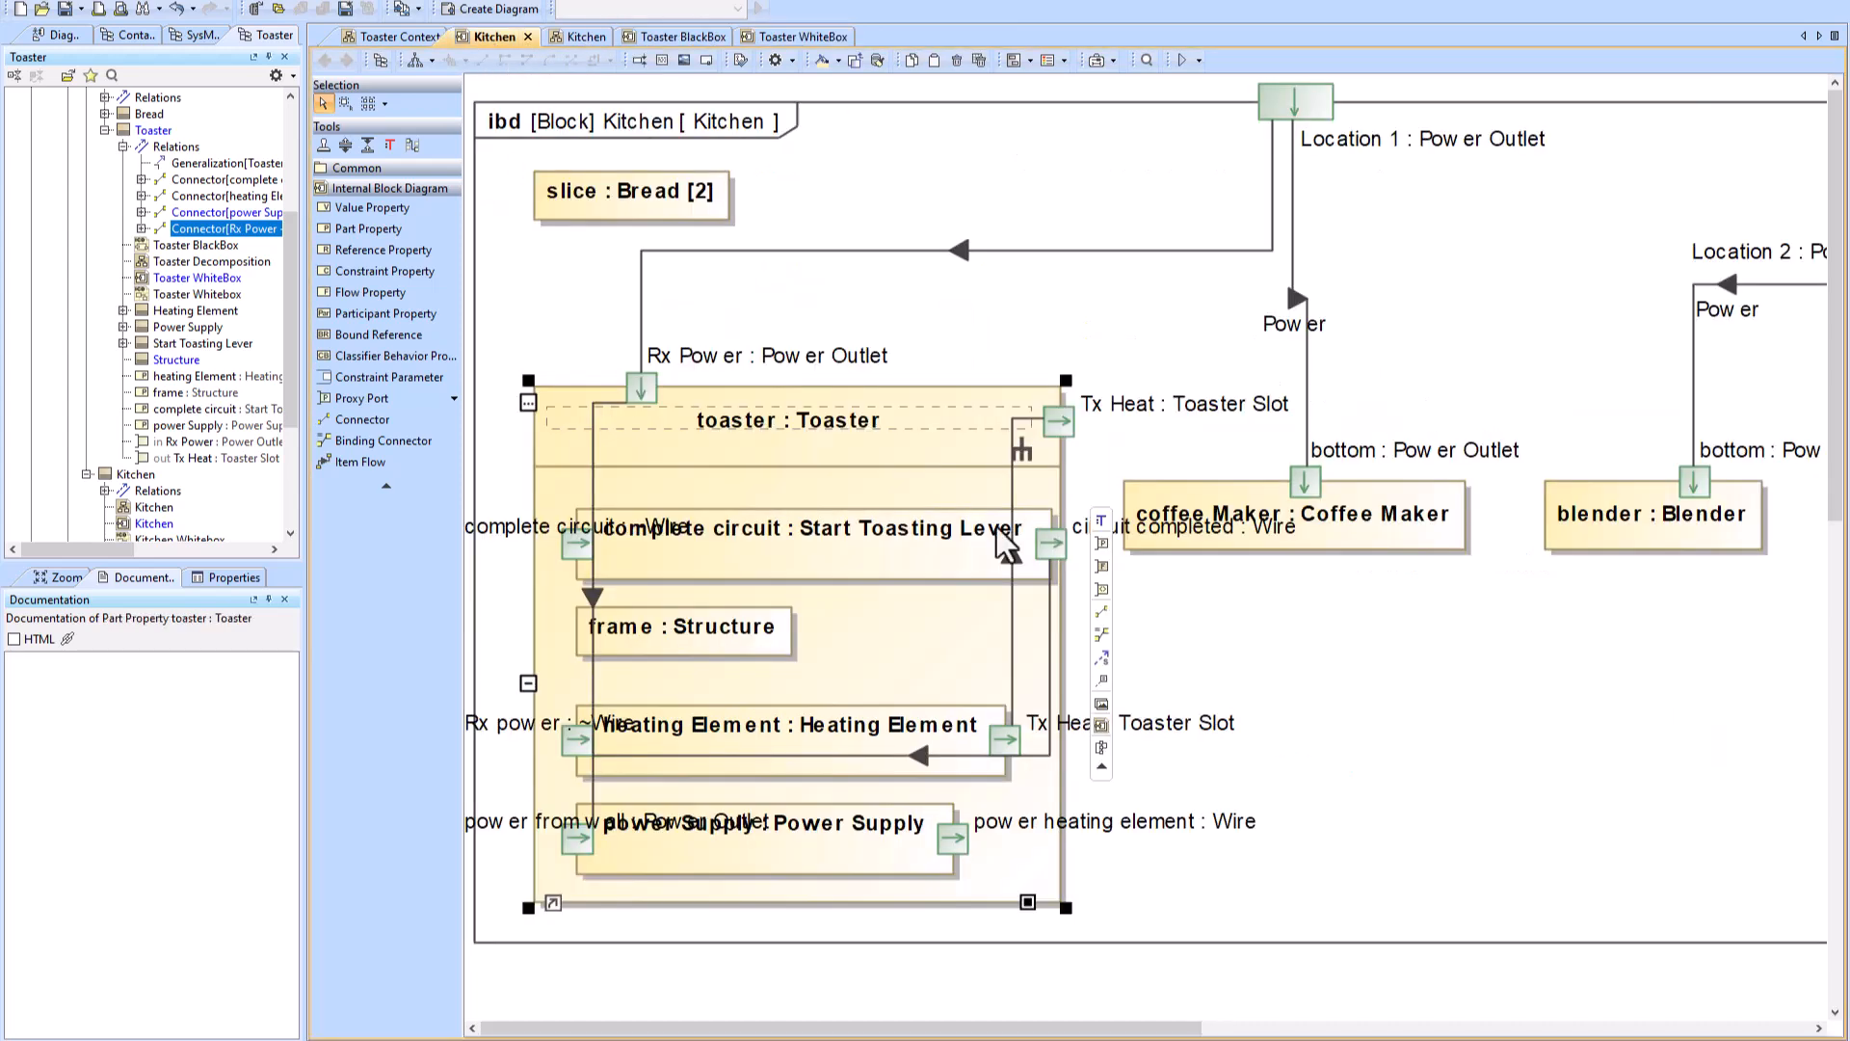
left_click_drag(580, 541, 889, 578)
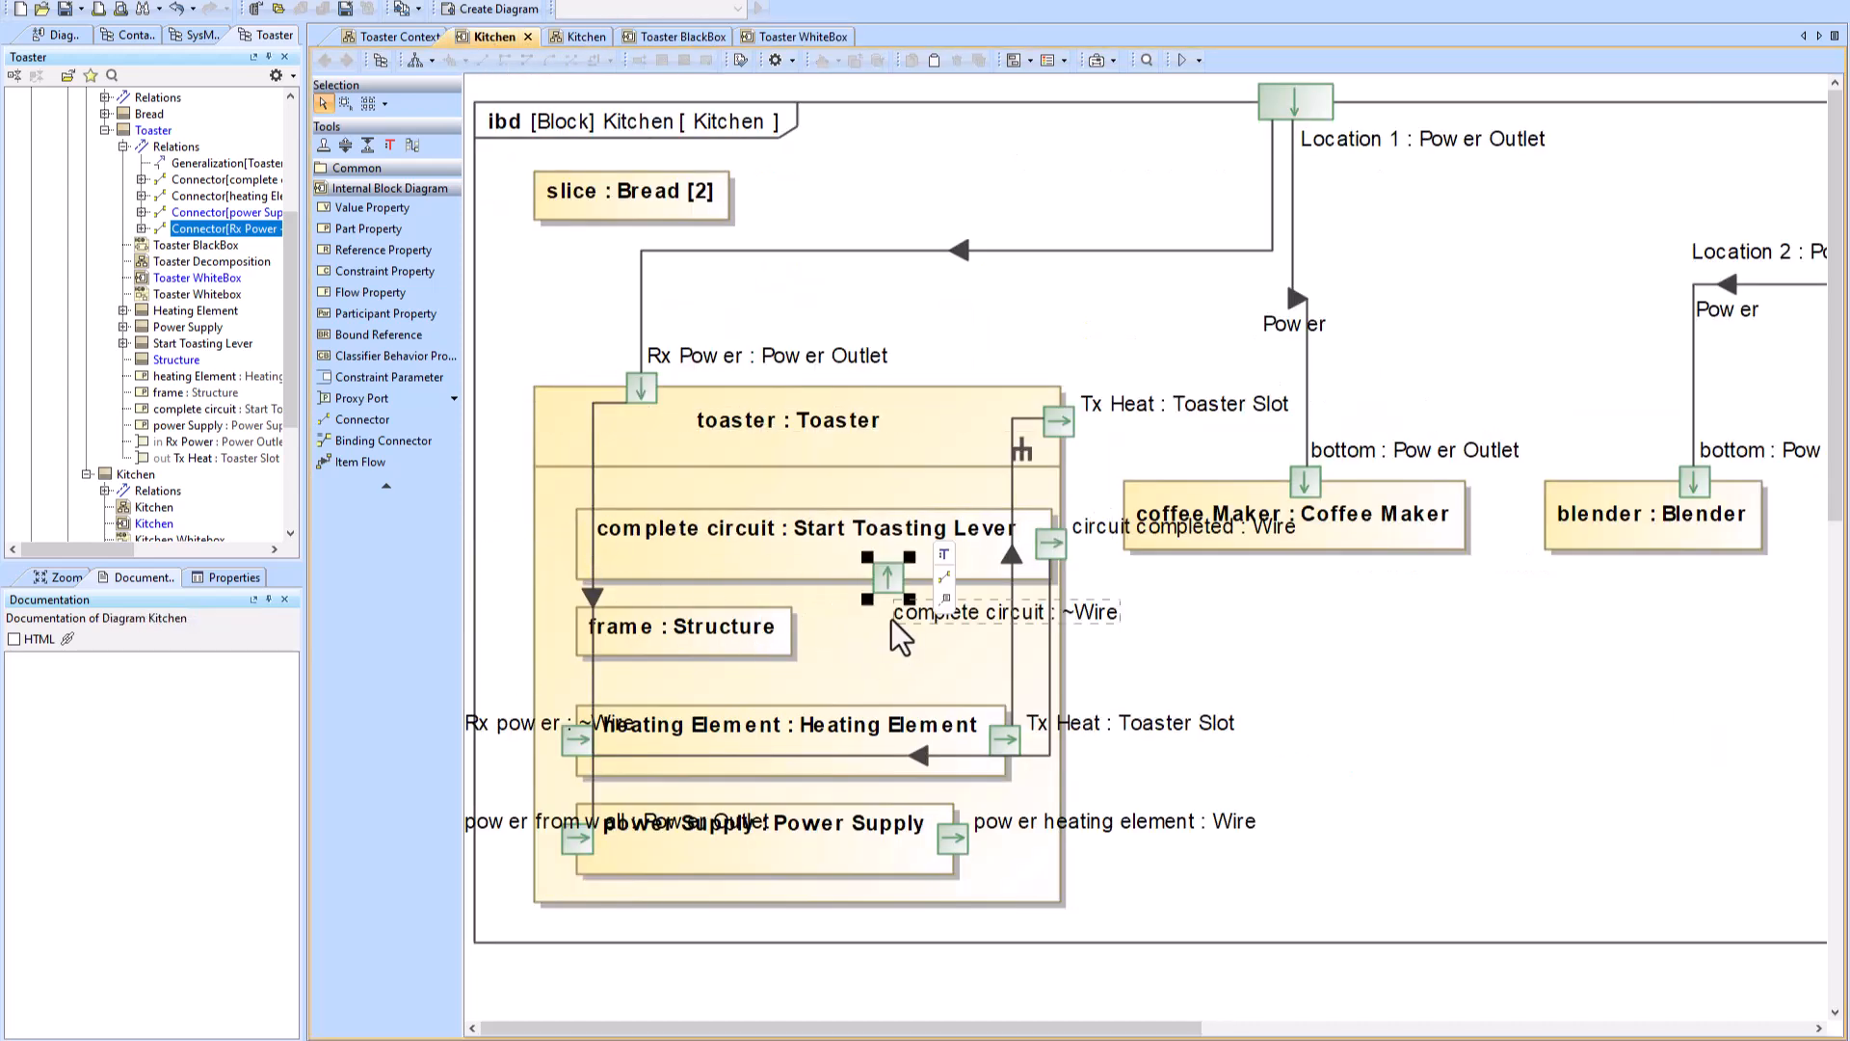
left_click(1405, 648)
left_click(891, 580)
key("Delete")
left_click(875, 569)
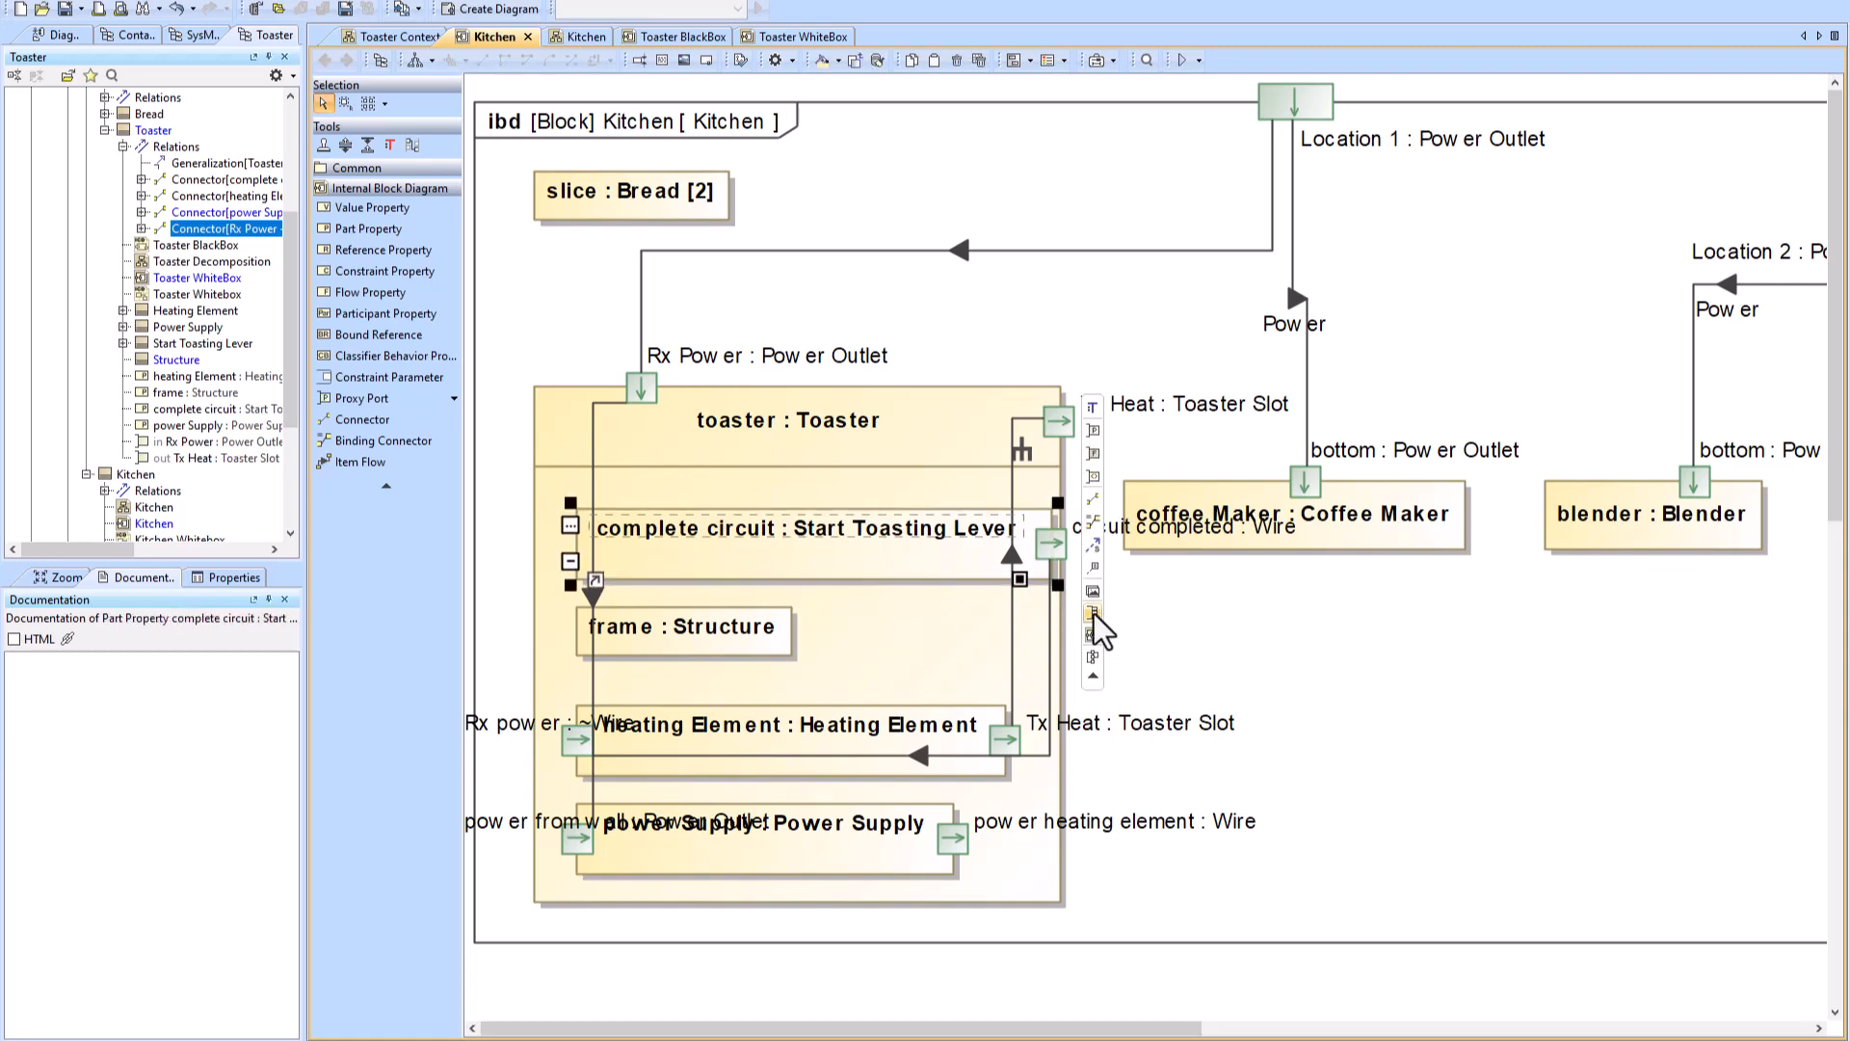
left_click(1094, 613)
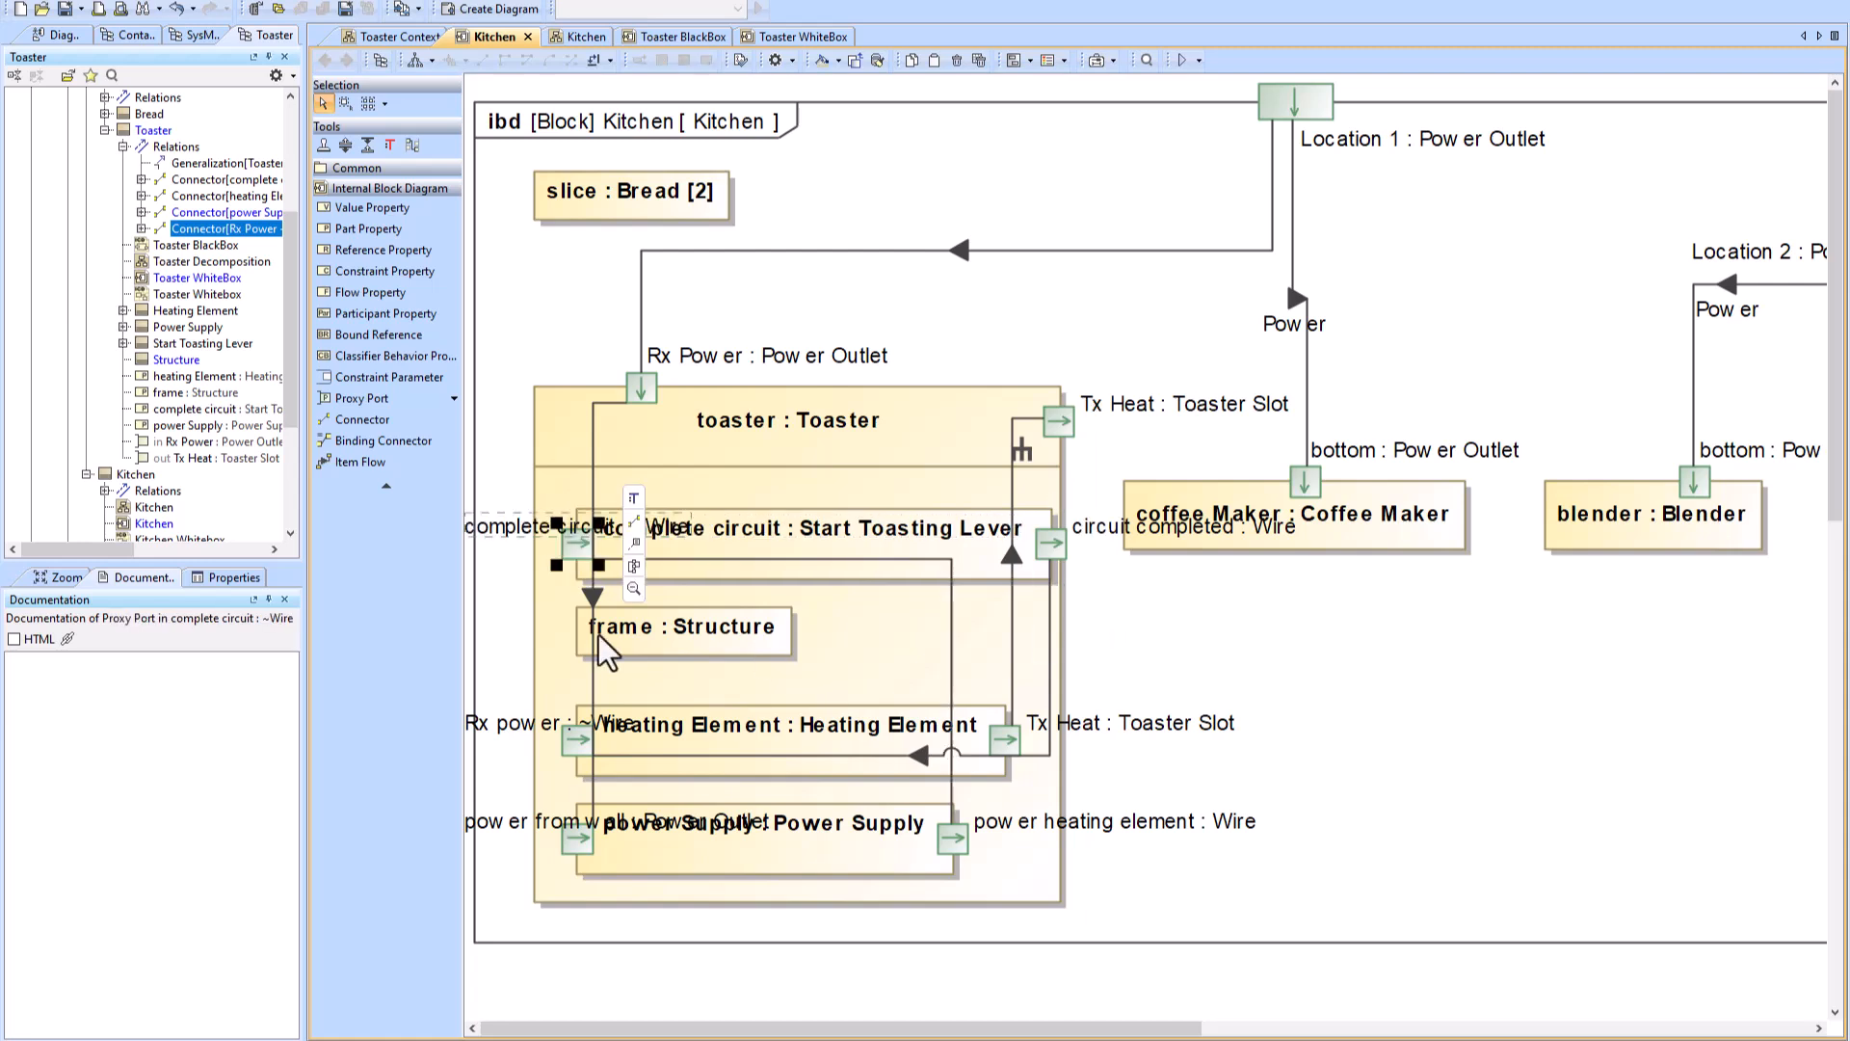
left_click(718, 558)
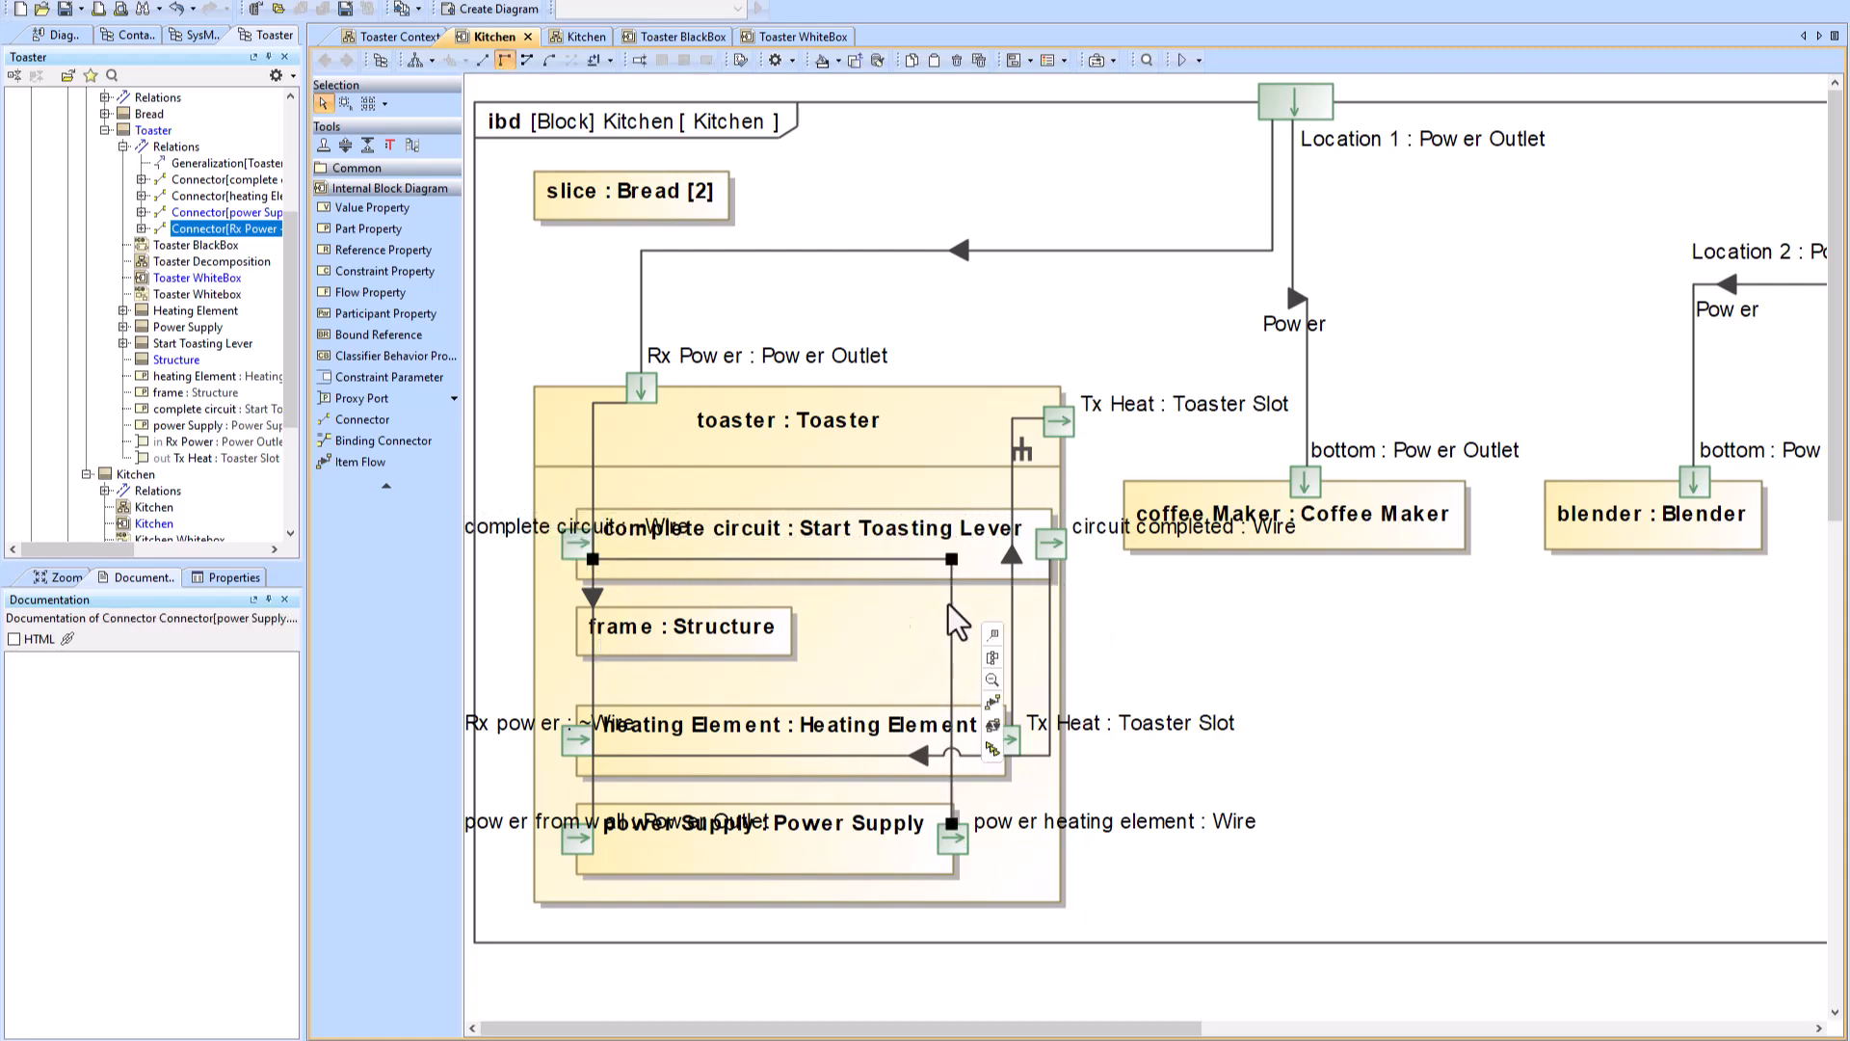
left_click(1183, 656)
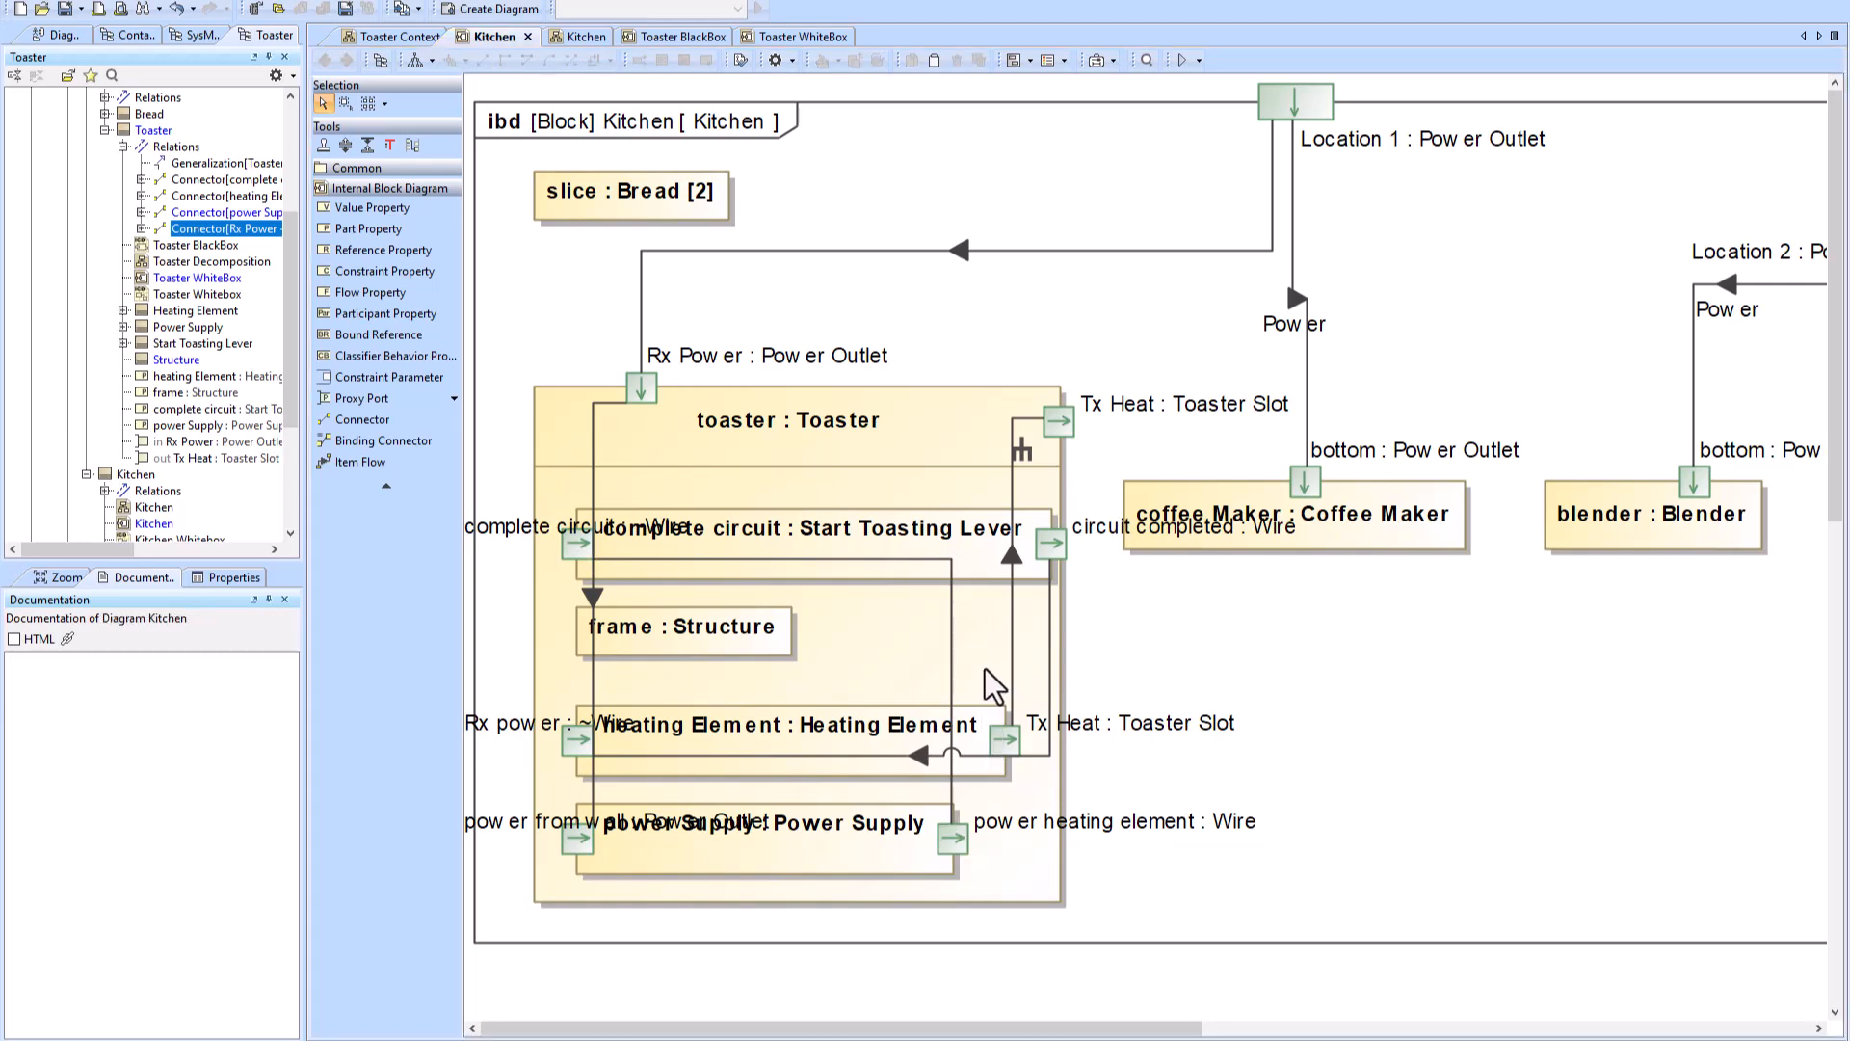
Step: Move the coffee Maker and blender parts clear, enlarge the toaster part, and move heating Element below power Supply
left_click_drag(1368, 515, 1611, 236)
left_click_drag(1674, 510, 1756, 576)
left_click(950, 875)
left_click_drag(1004, 904, 1535, 958)
left_click_drag(1527, 272, 1530, 822)
left_click_drag(732, 605, 1050, 885)
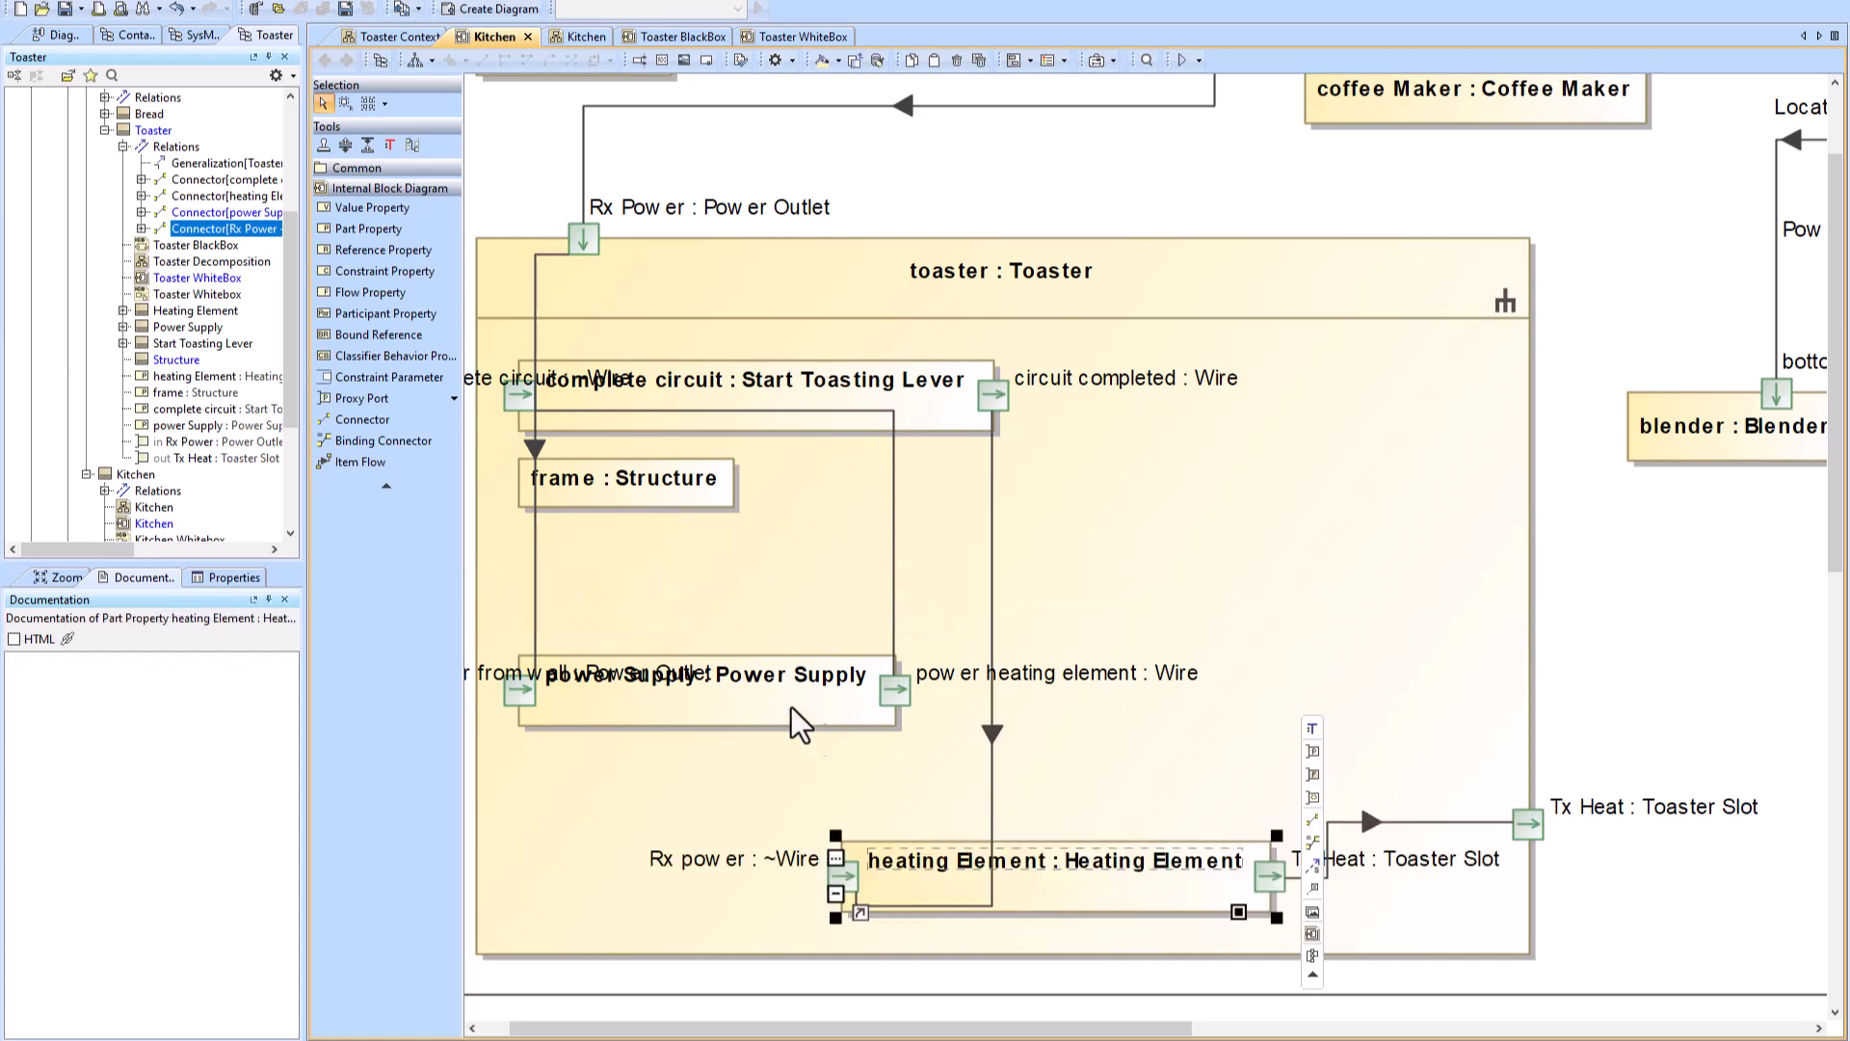
Step: Spread the complete circuit, frame and power Supply parts inside the toaster, move the Rx power port atop heating Element, and reroute the connectors
left_click_drag(934, 399, 1453, 543)
left_click_drag(699, 487, 1154, 398)
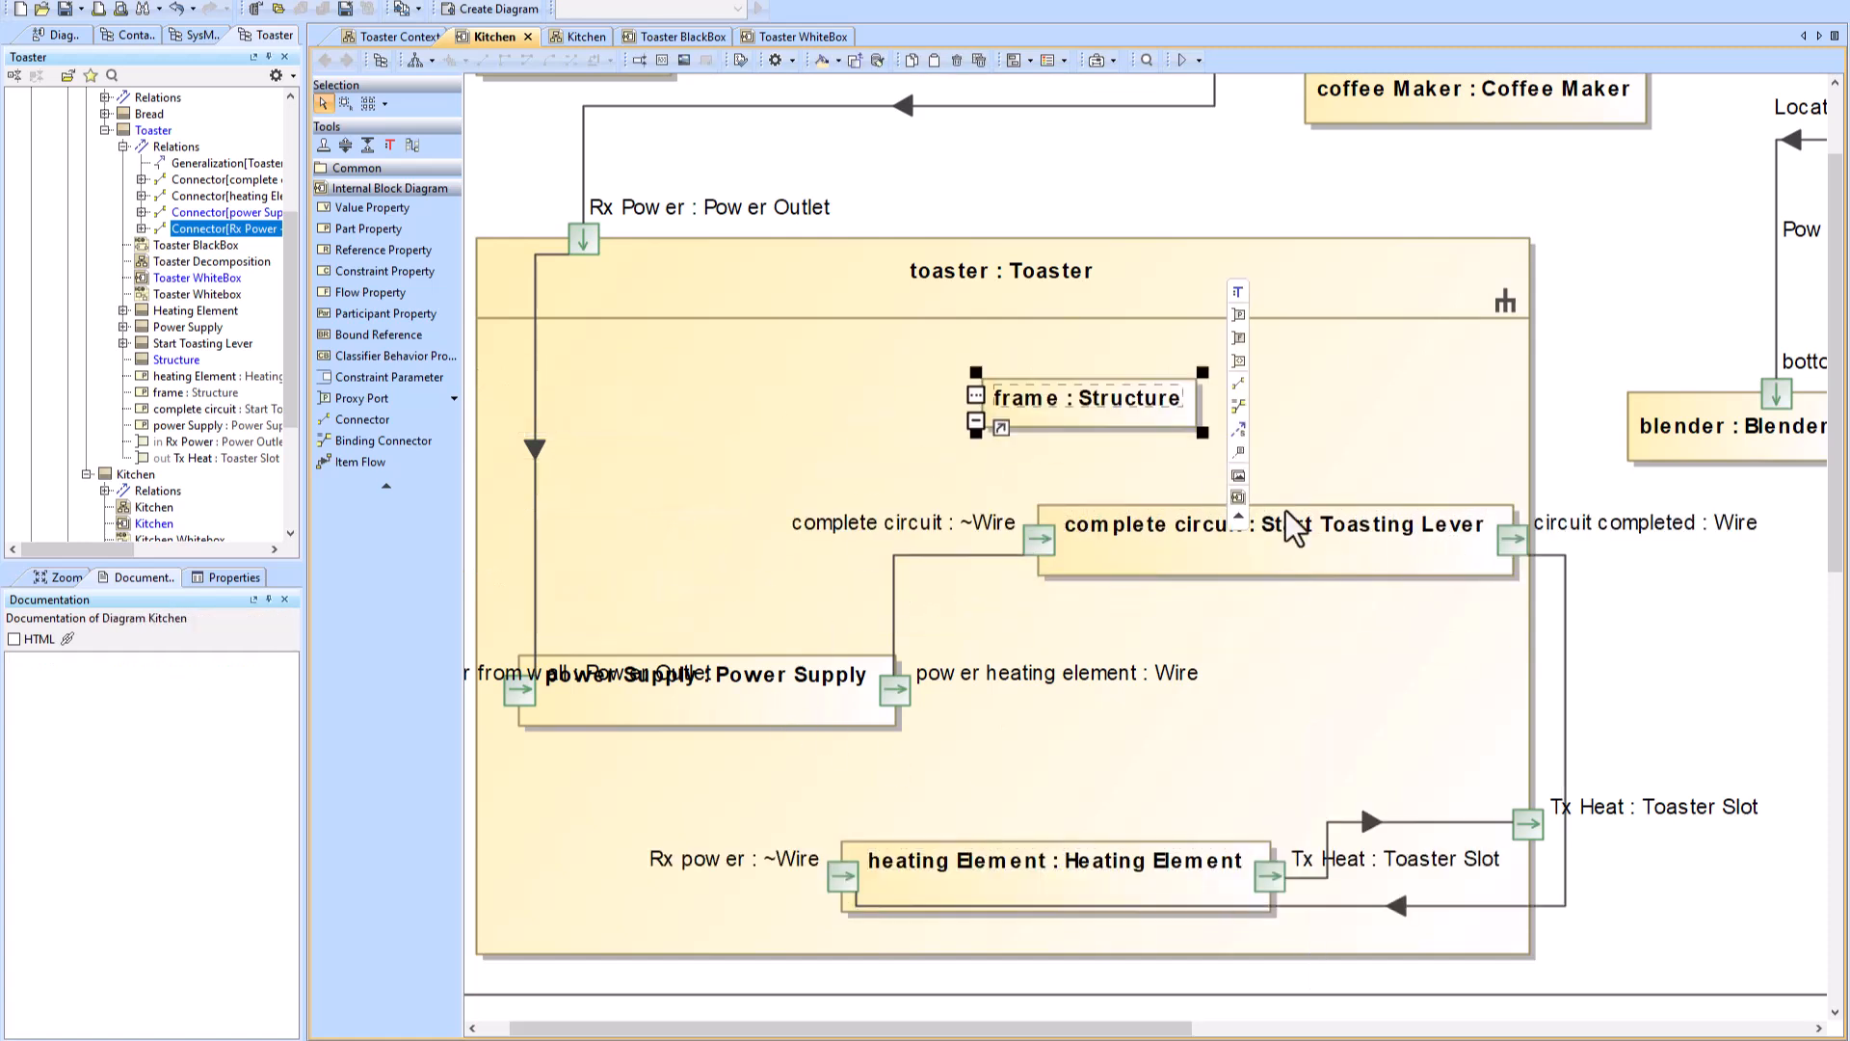
left_click_drag(1214, 530, 1100, 515)
left_click_drag(863, 874, 1085, 846)
left_click_drag(1564, 656, 1243, 636)
left_click_drag(756, 682, 813, 630)
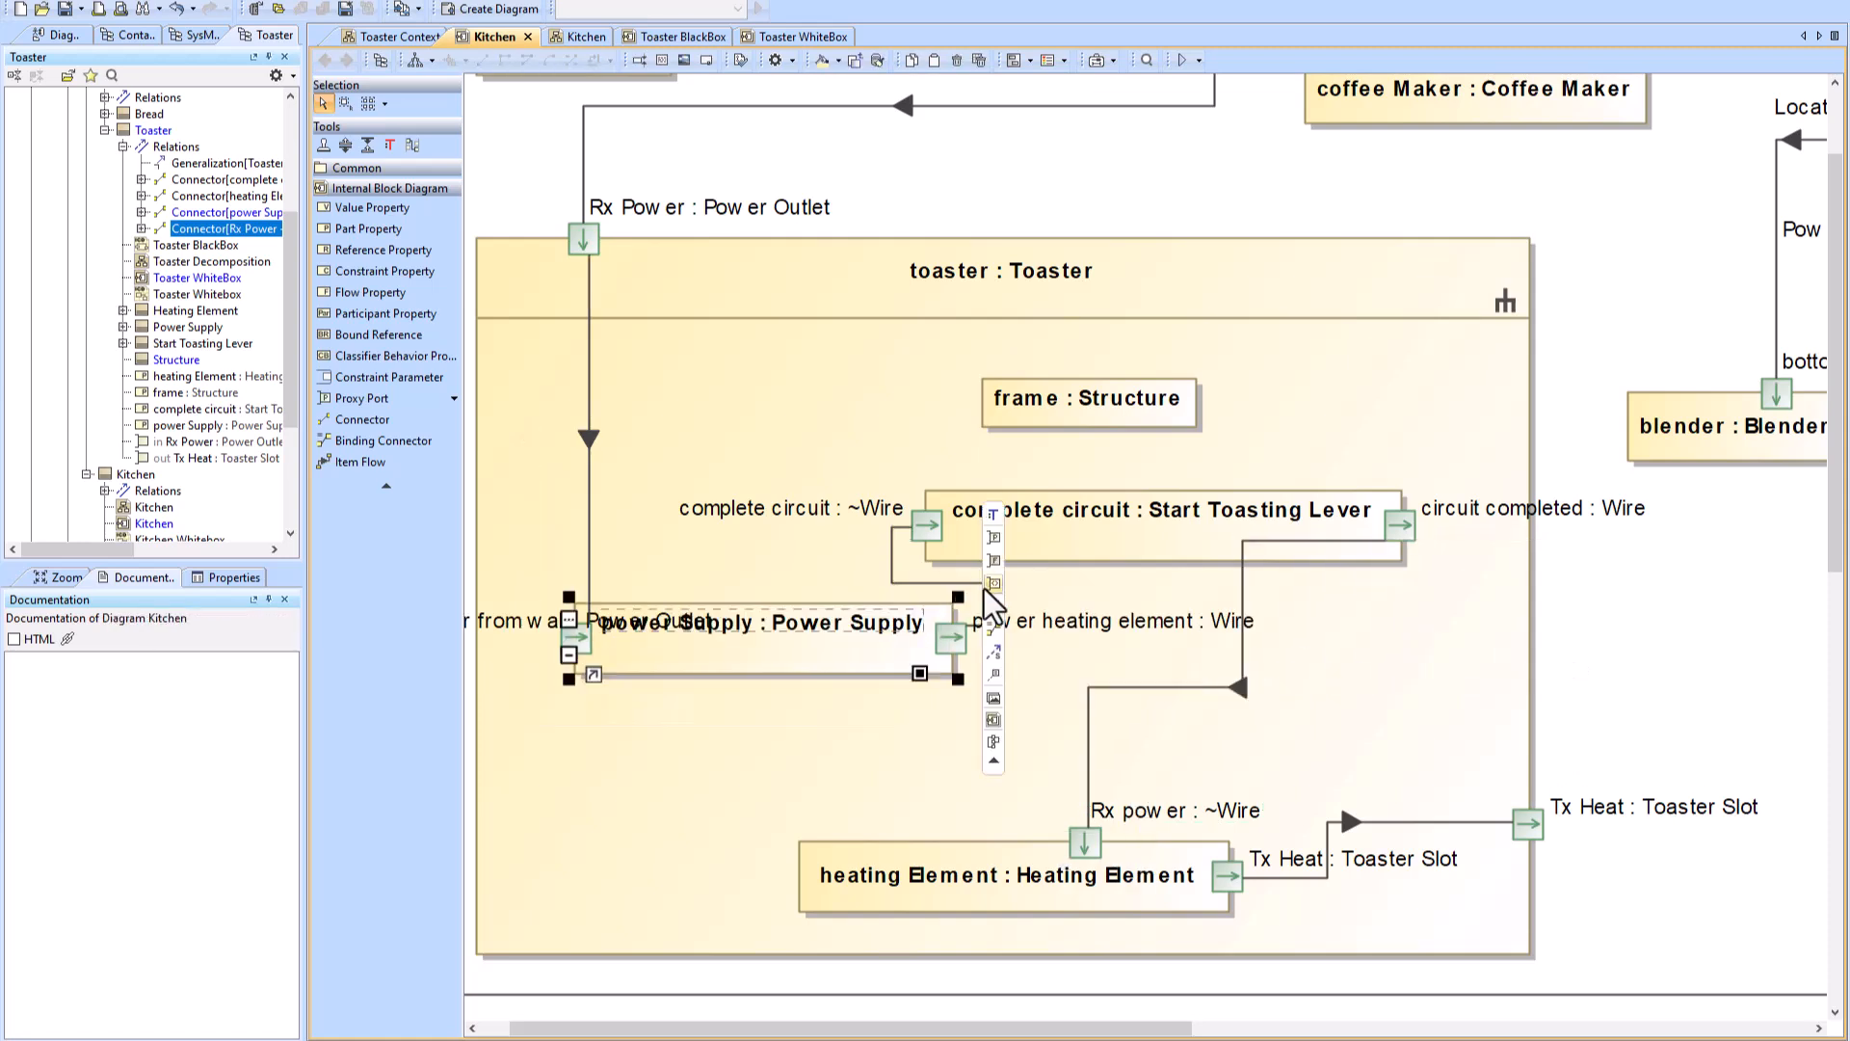
left_click(590, 516)
Step: Place the slice part outside the toaster near its Tx Heat port and lay out the connector to the Rx Heat port
left_click_drag(595, 240, 1788, 823)
scroll(632, 214, "up", 3)
left_click(1701, 888)
left_click_drag(1358, 802, 1399, 807)
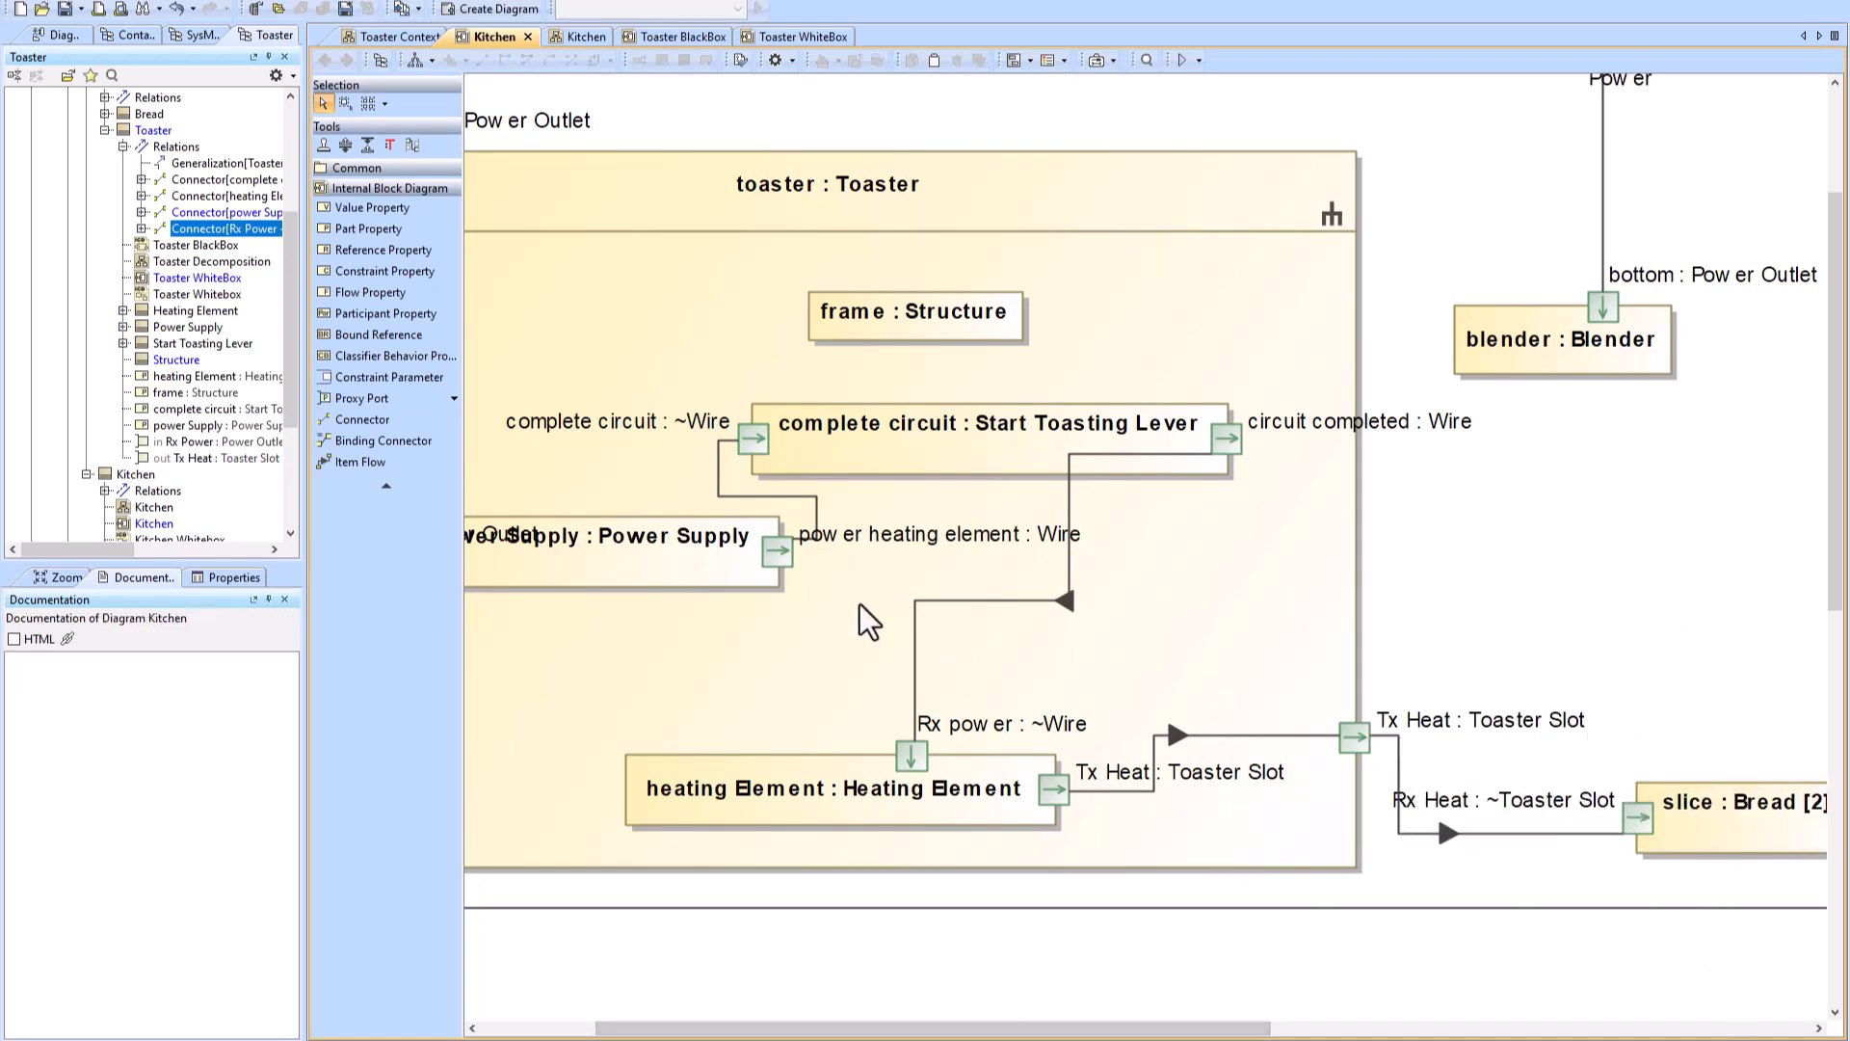
Step: Delete from the model the circuit completed to Rx power connector and the connector from heating Element's Tx Heat to the toaster's Tx Heat port
scroll(738, 586, "down", 1)
scroll(1118, 1003, "down", 1)
left_click_drag(1118, 1028, 1053, 1028)
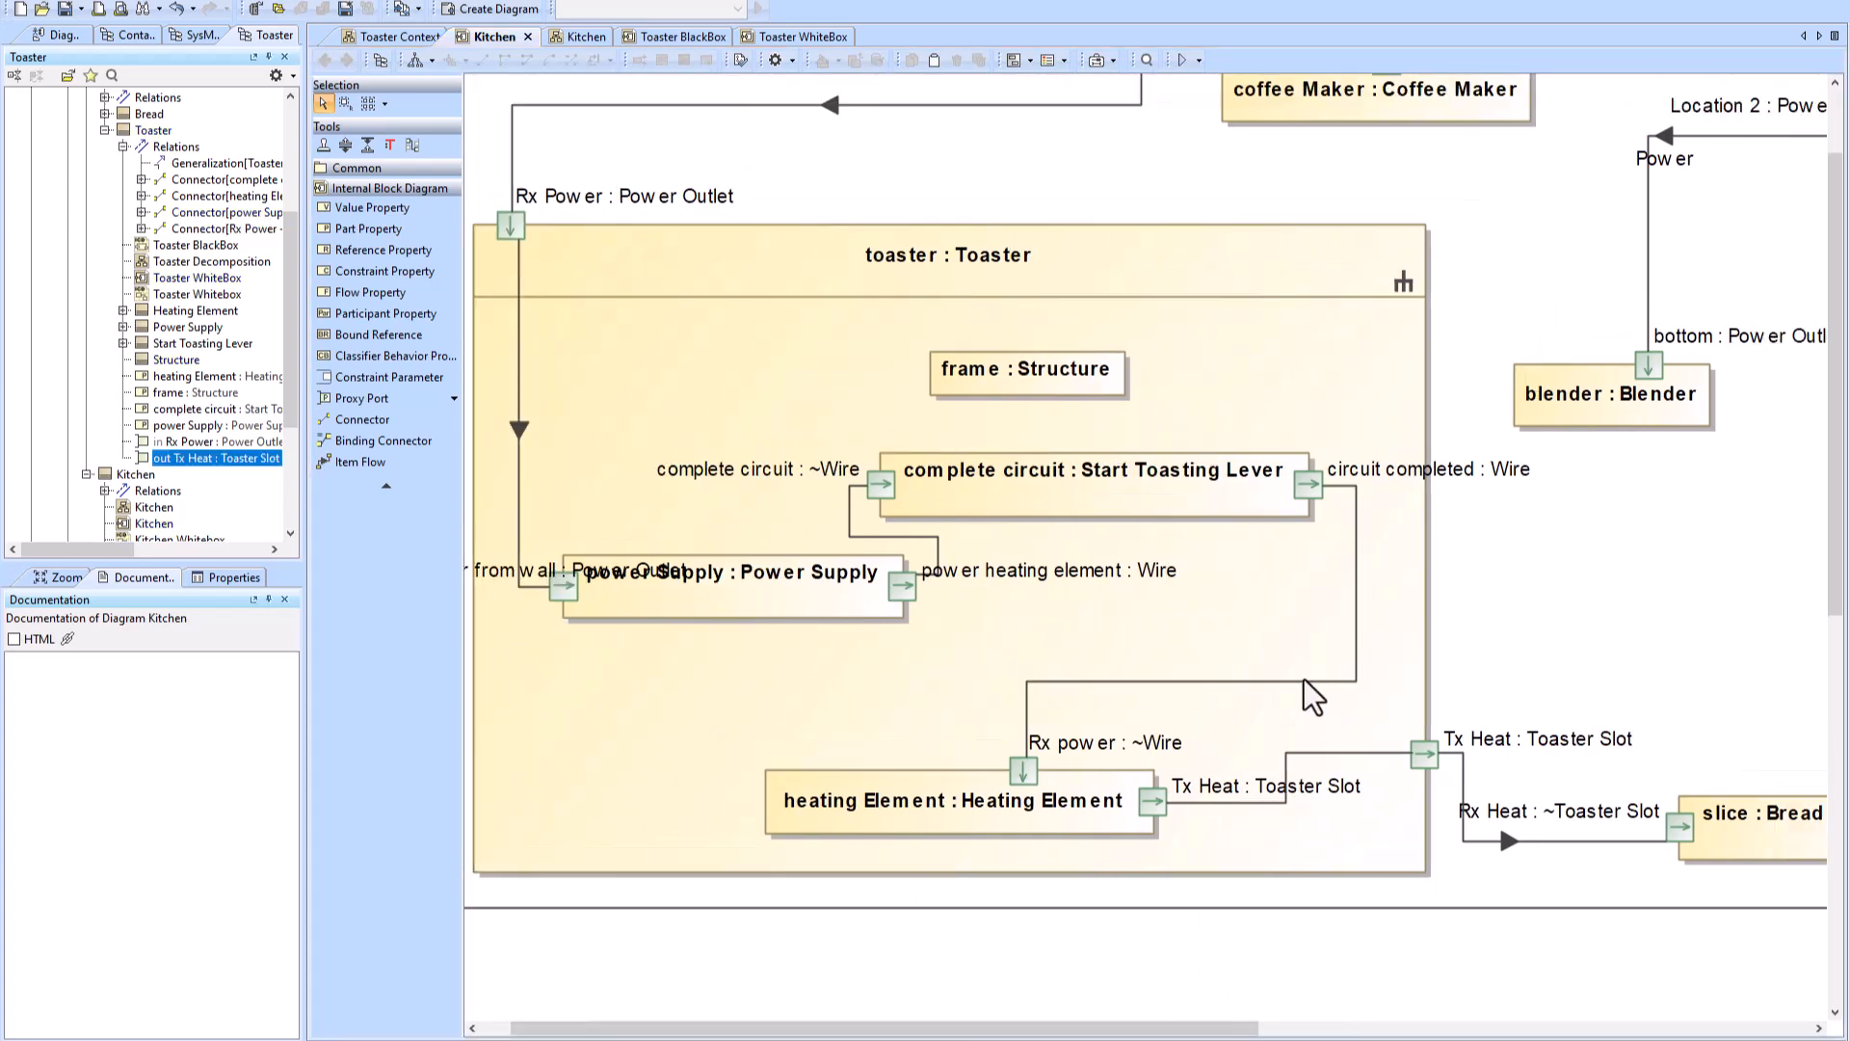
left_click(1304, 682)
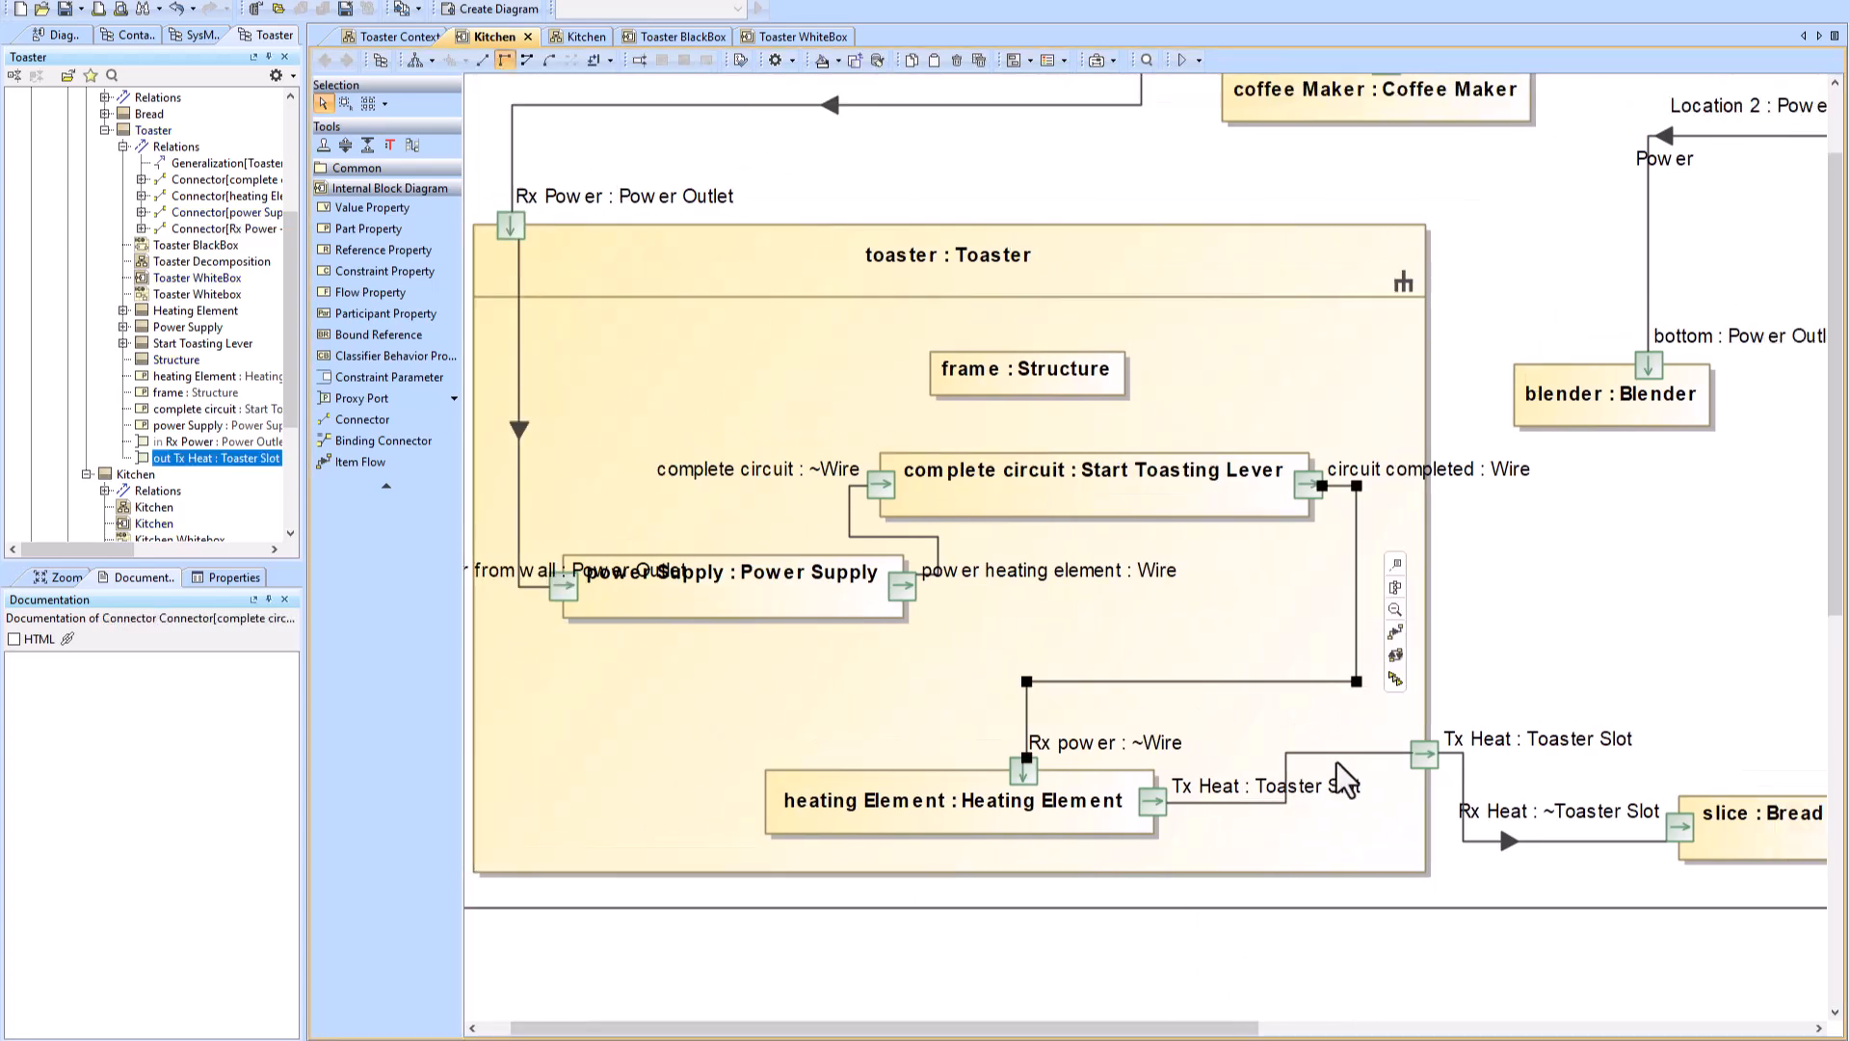
left_click(1337, 764, "shift")
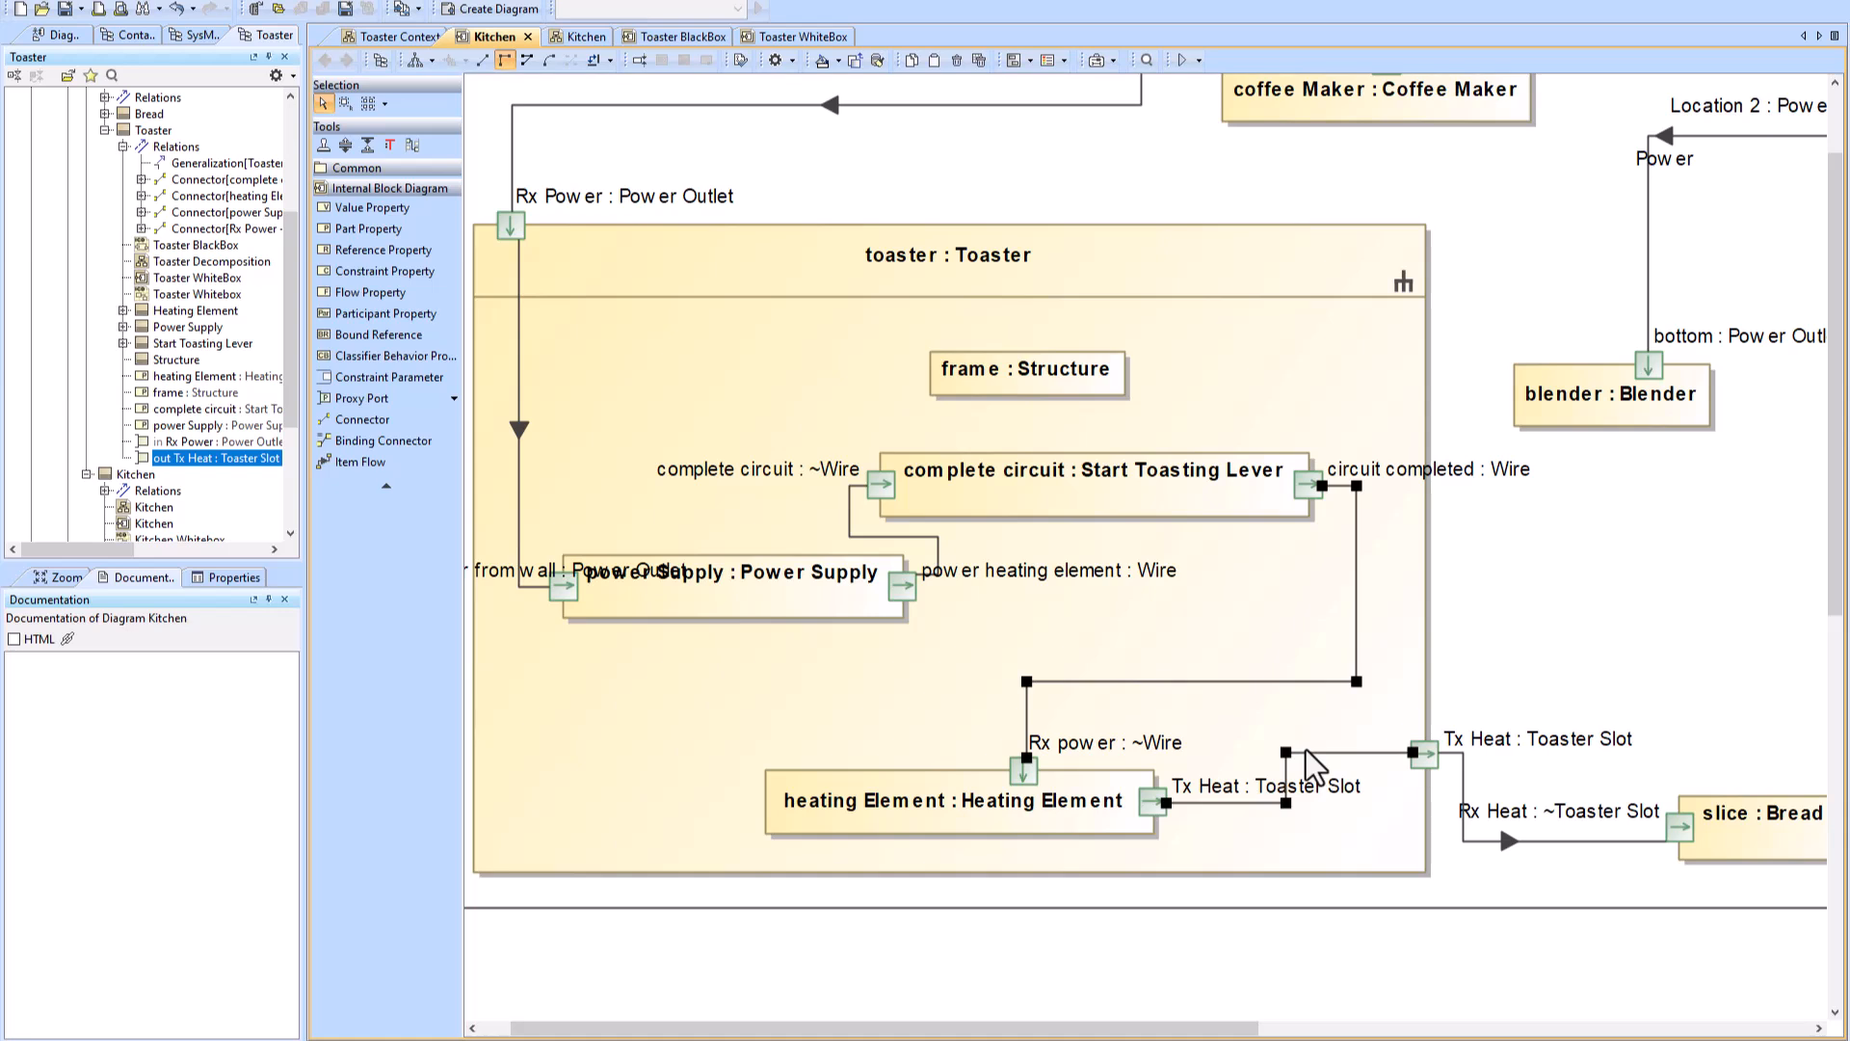
key("alt+b")
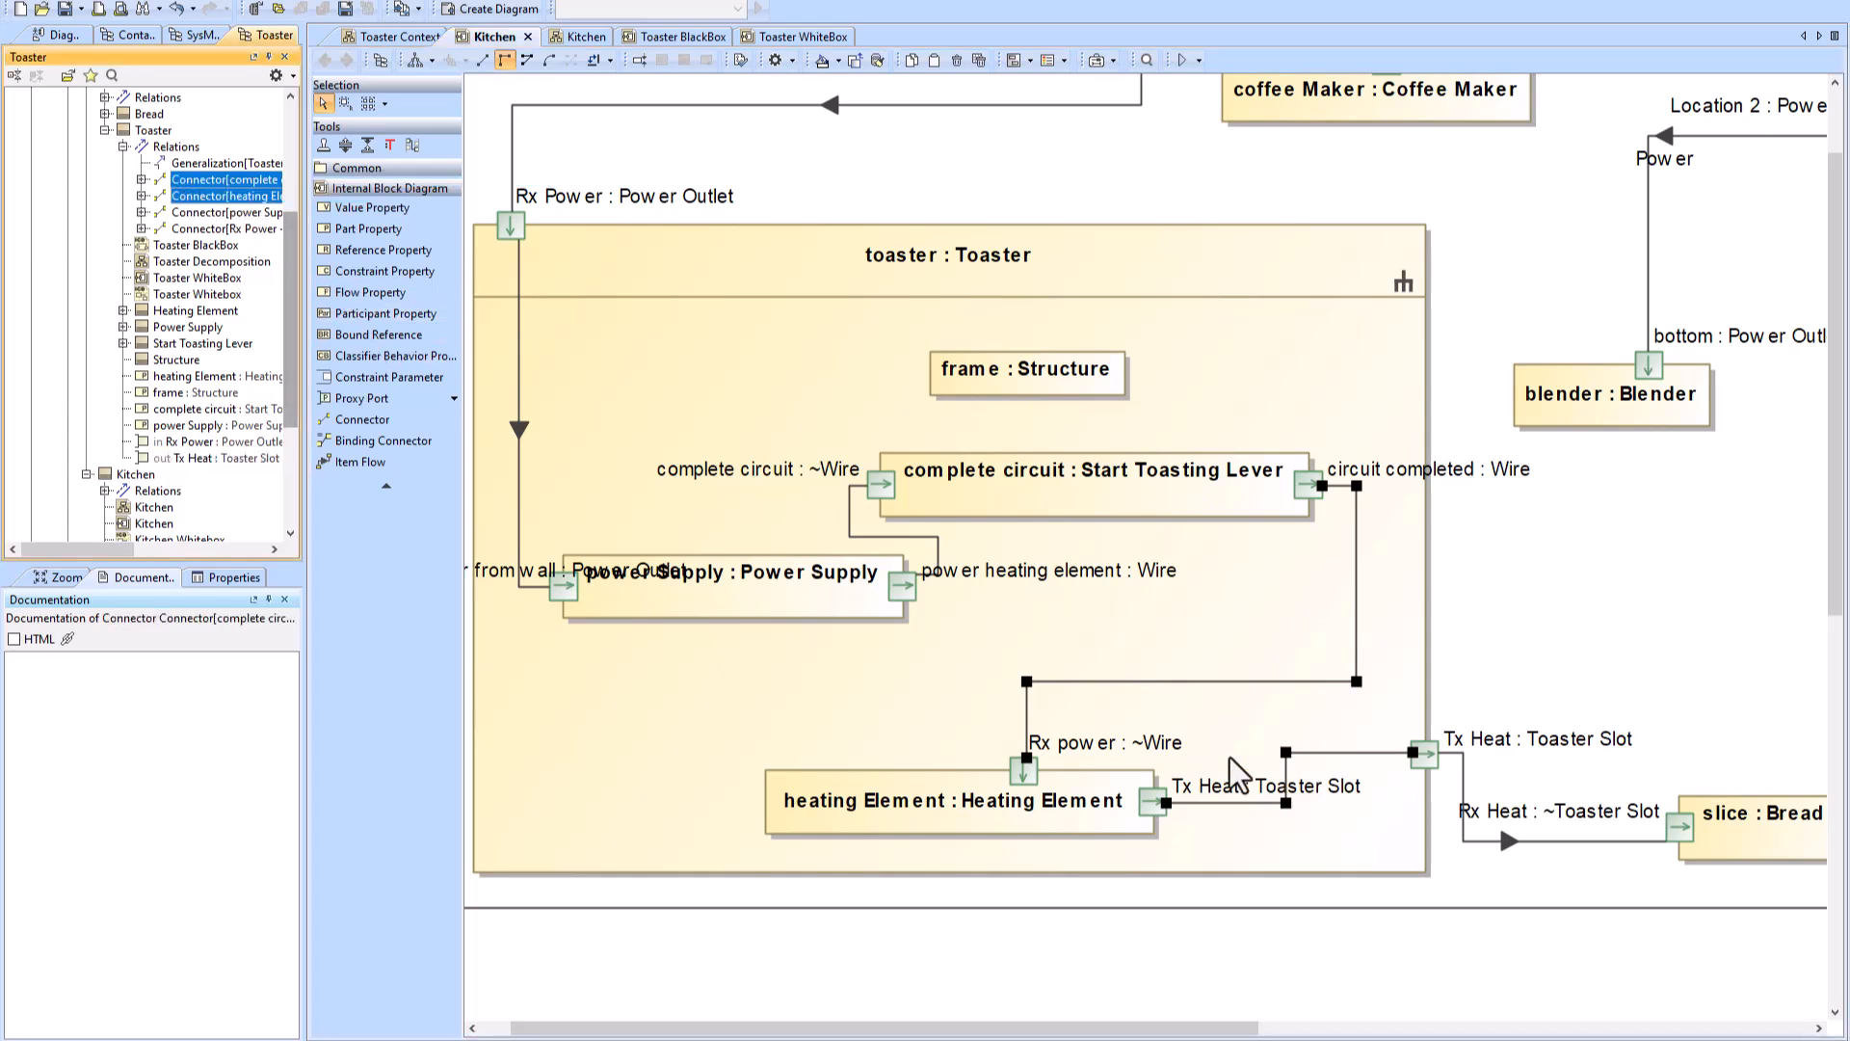
right_click(1193, 682)
left_click(1291, 758)
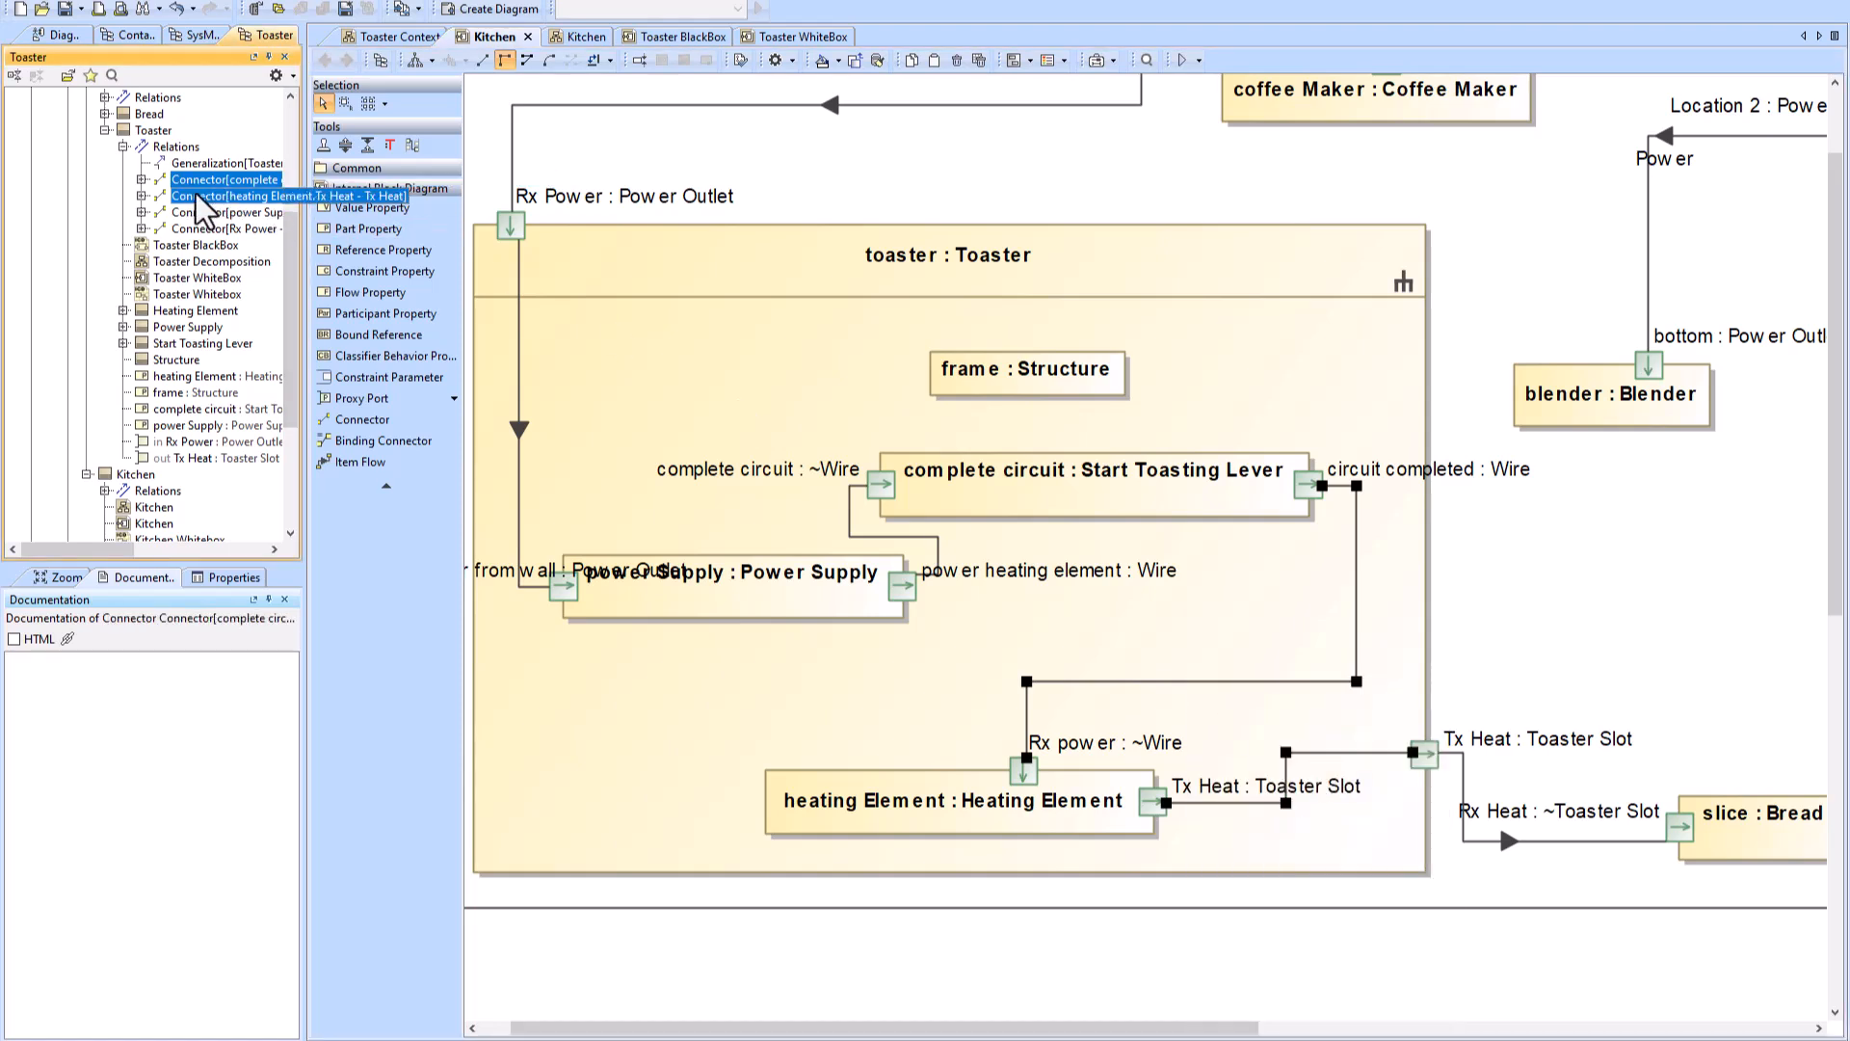
key("Delete")
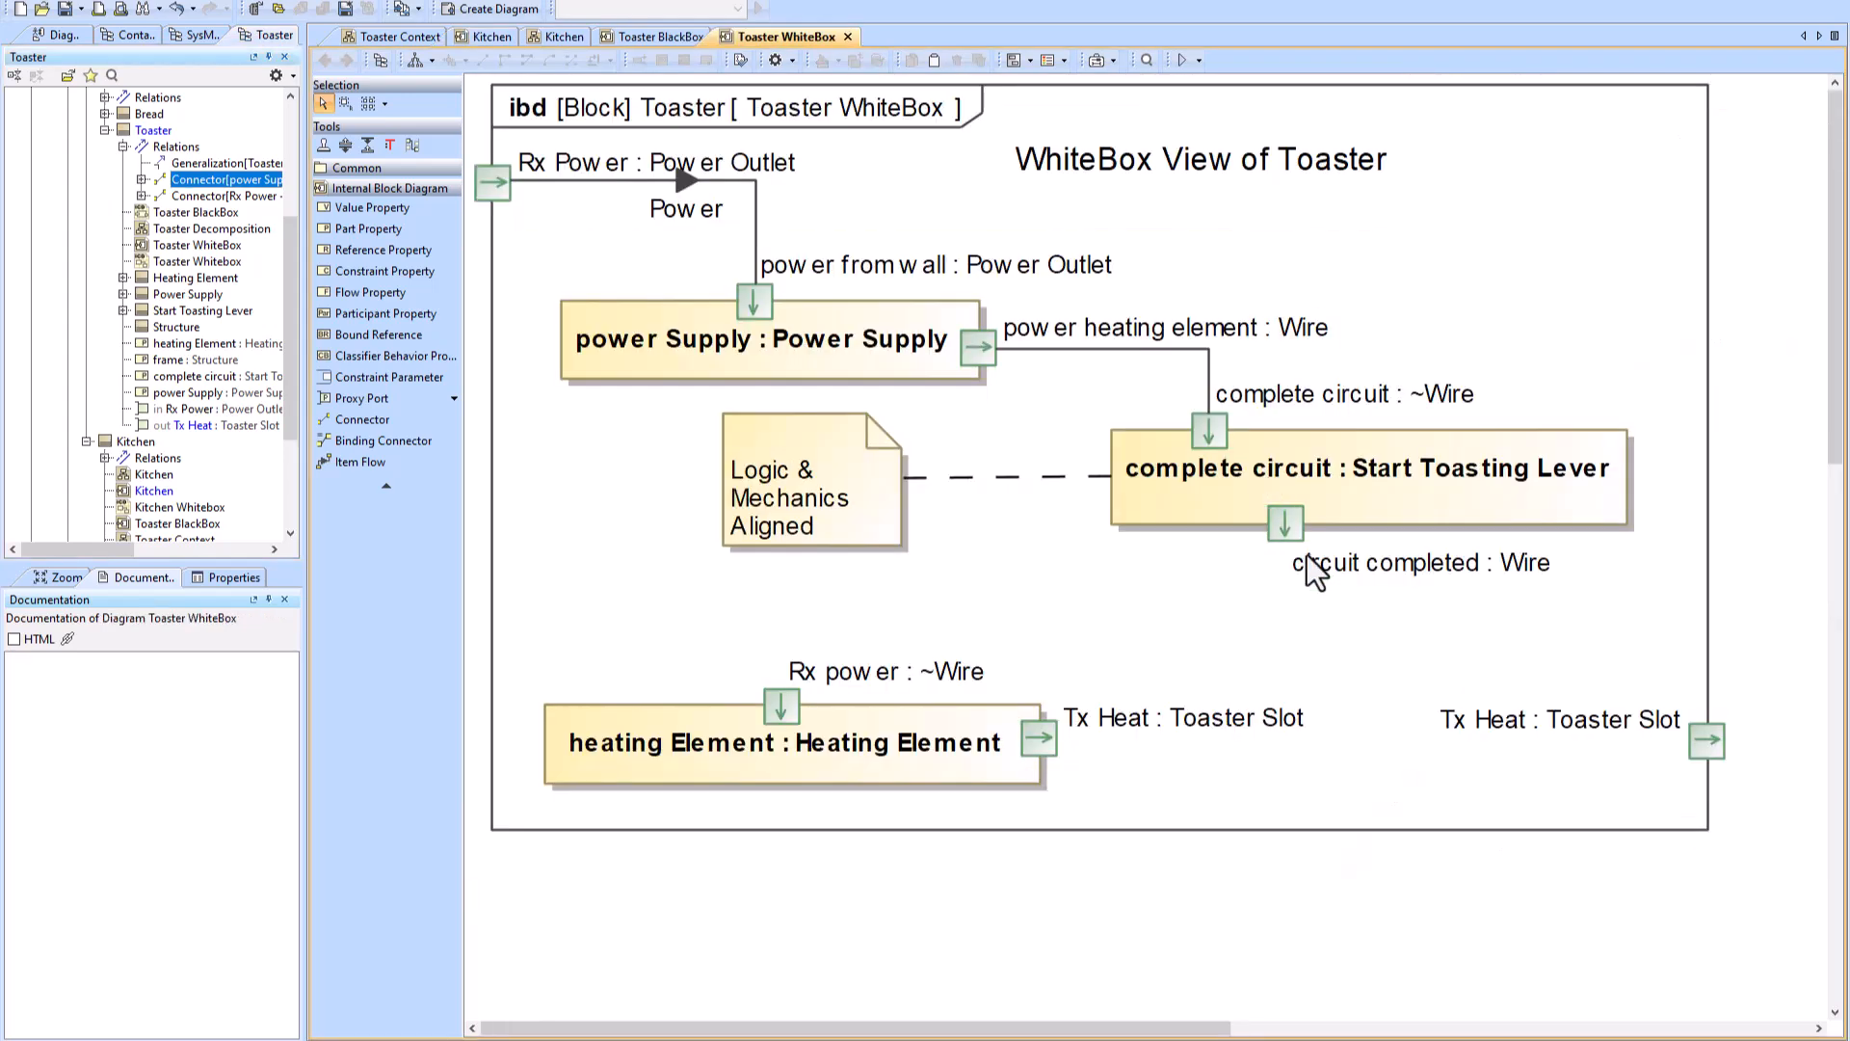
Step: Return to the Kitchen internal block diagram and run Autowire Parts on the toaster part with new connections highlighted
left_click(492, 38)
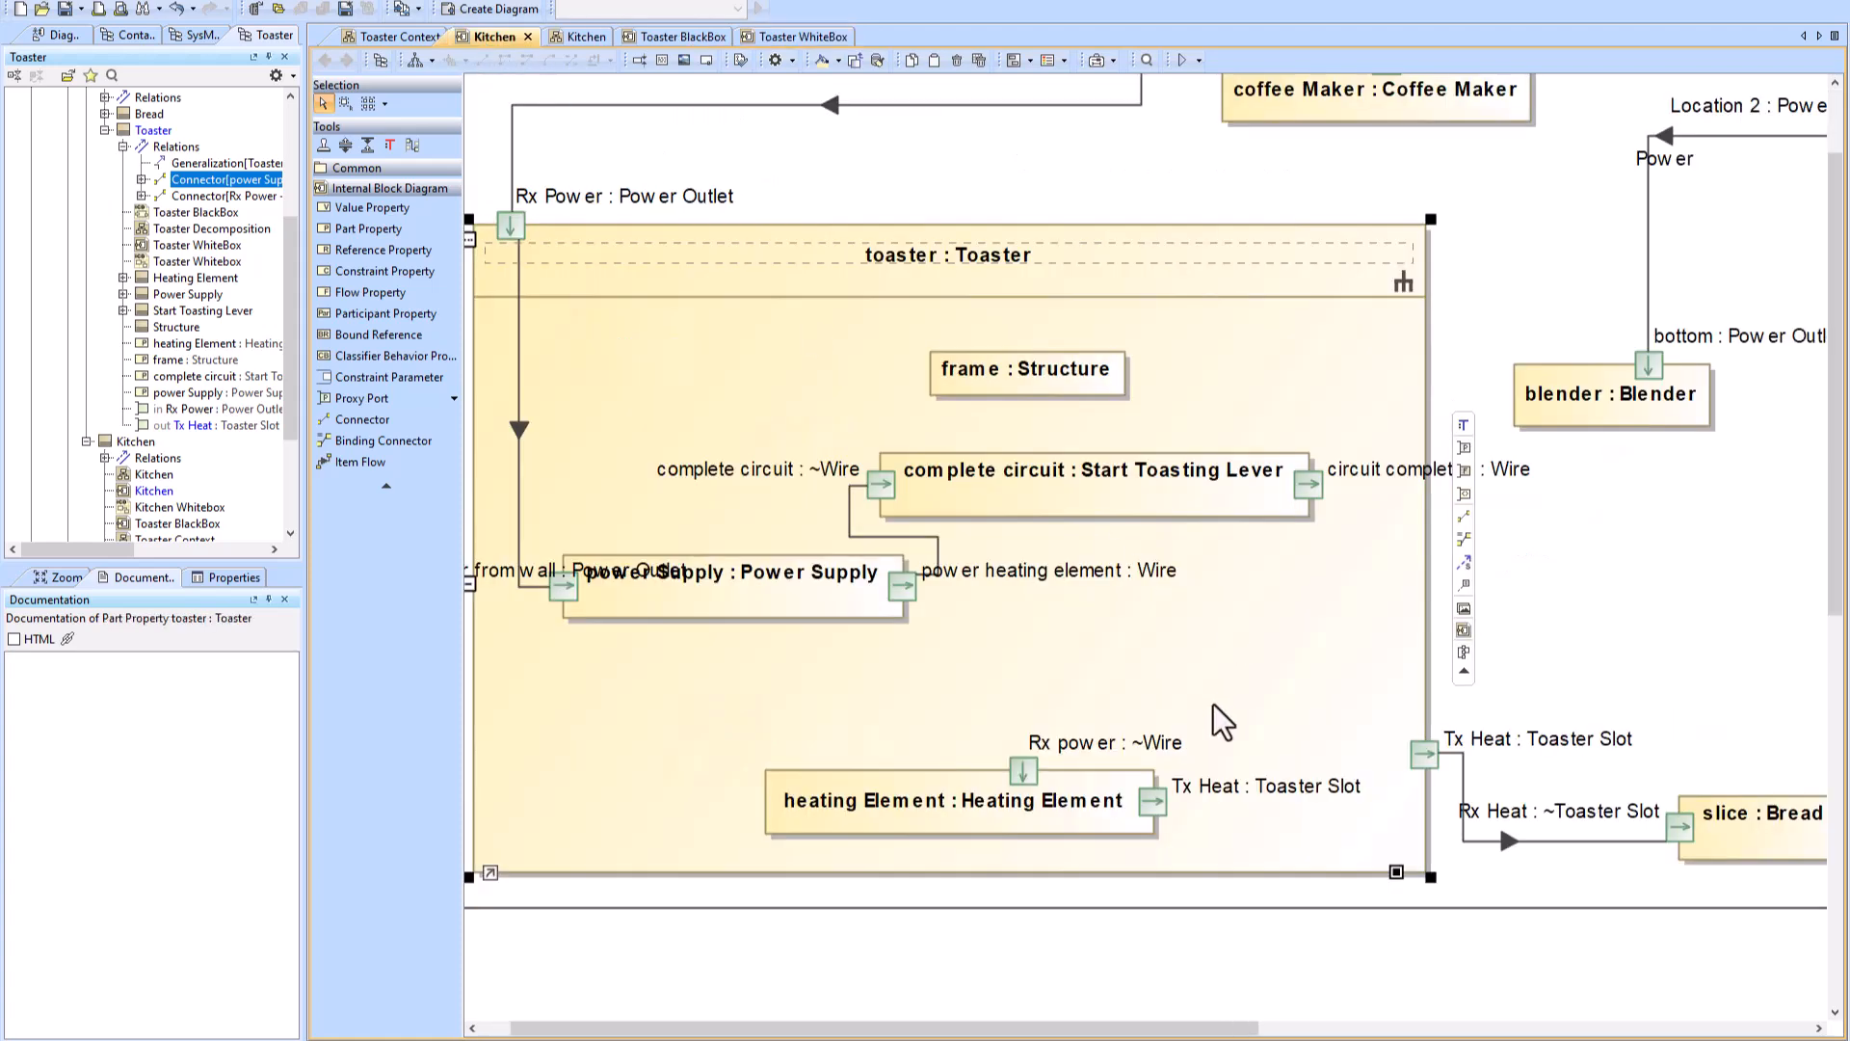
left_click(1099, 62)
left_click(1154, 84)
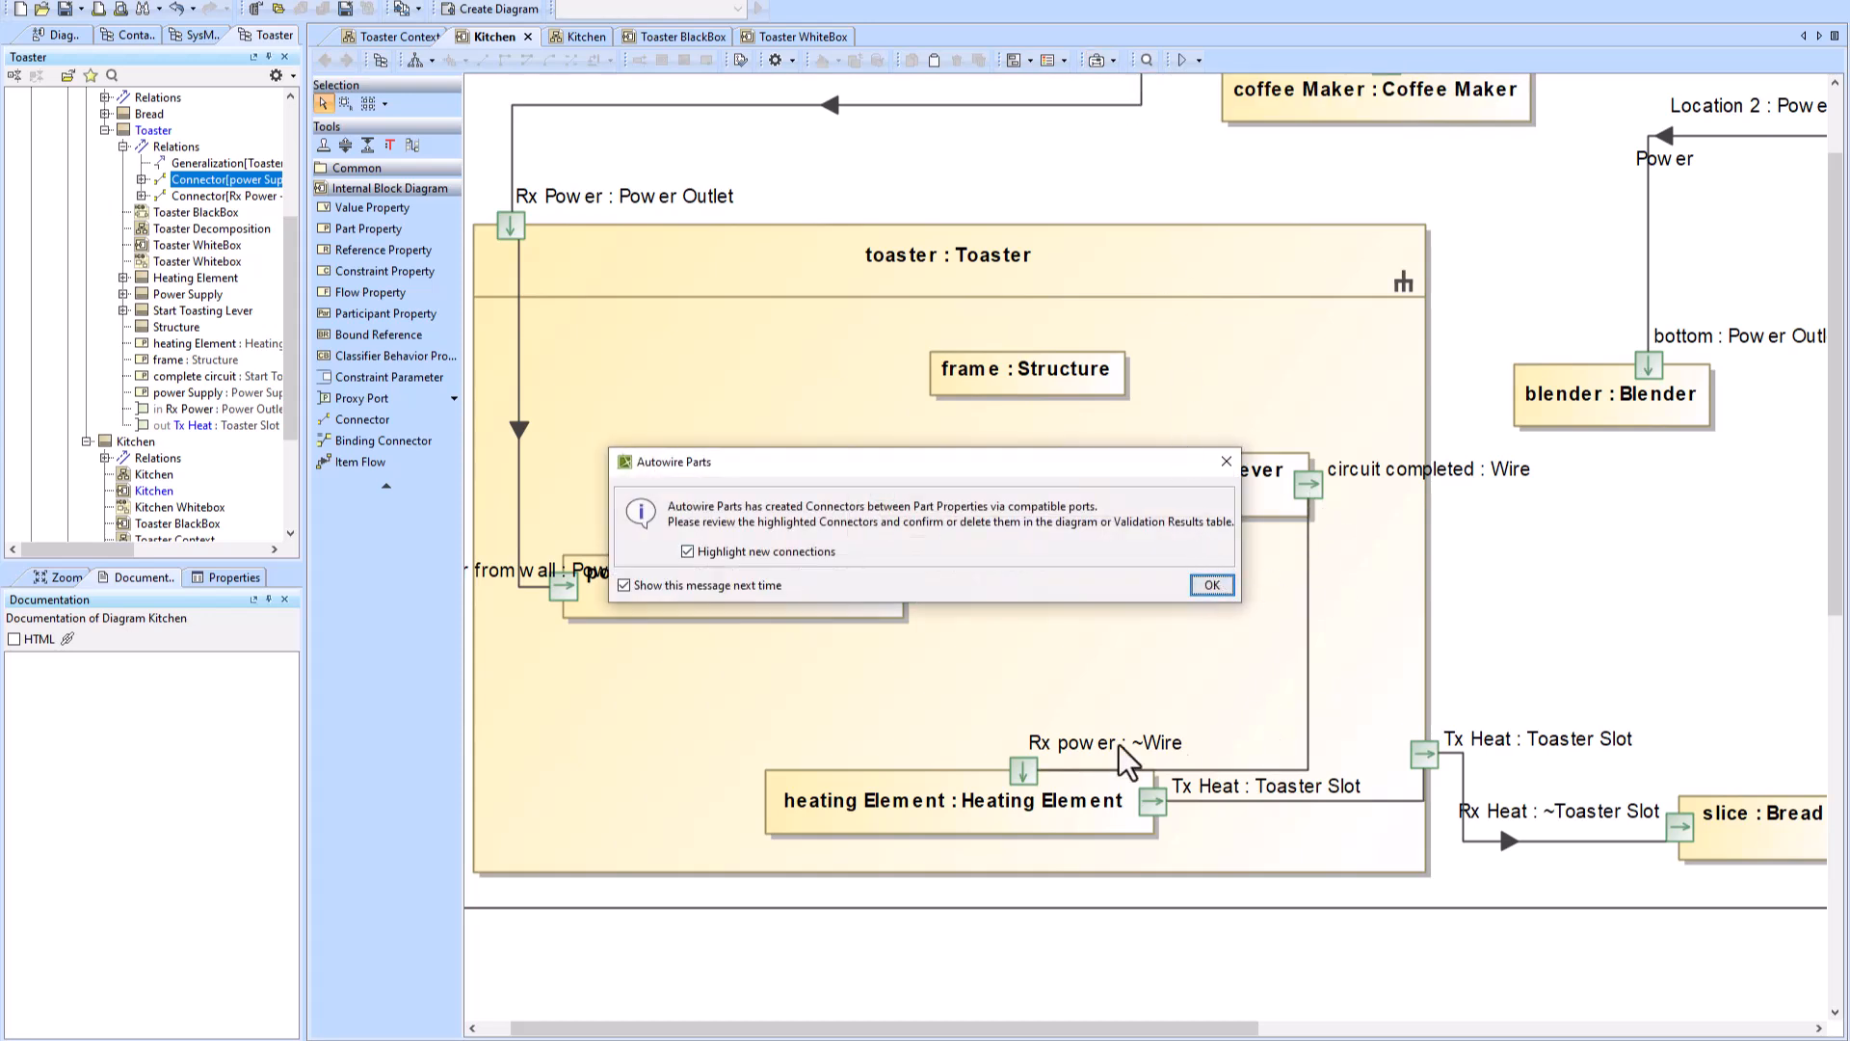
left_click(1210, 585)
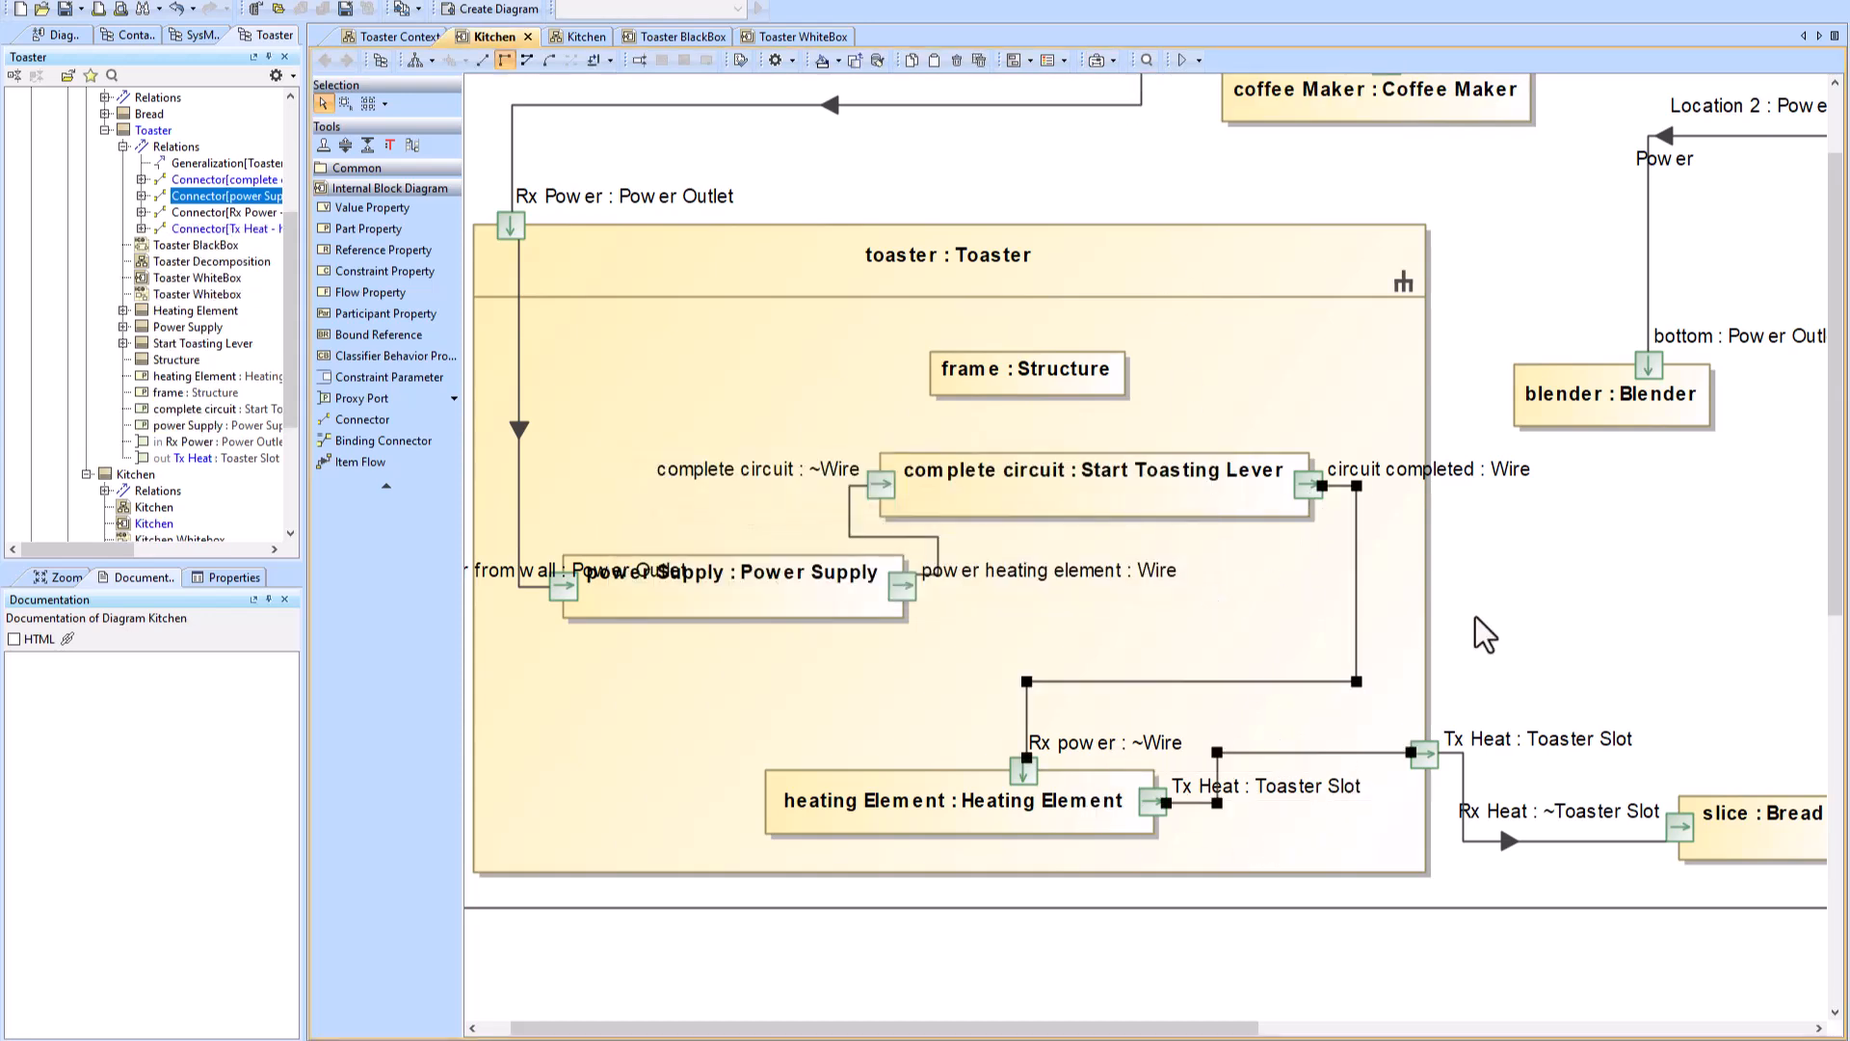
scroll(1476, 618, "down", 3)
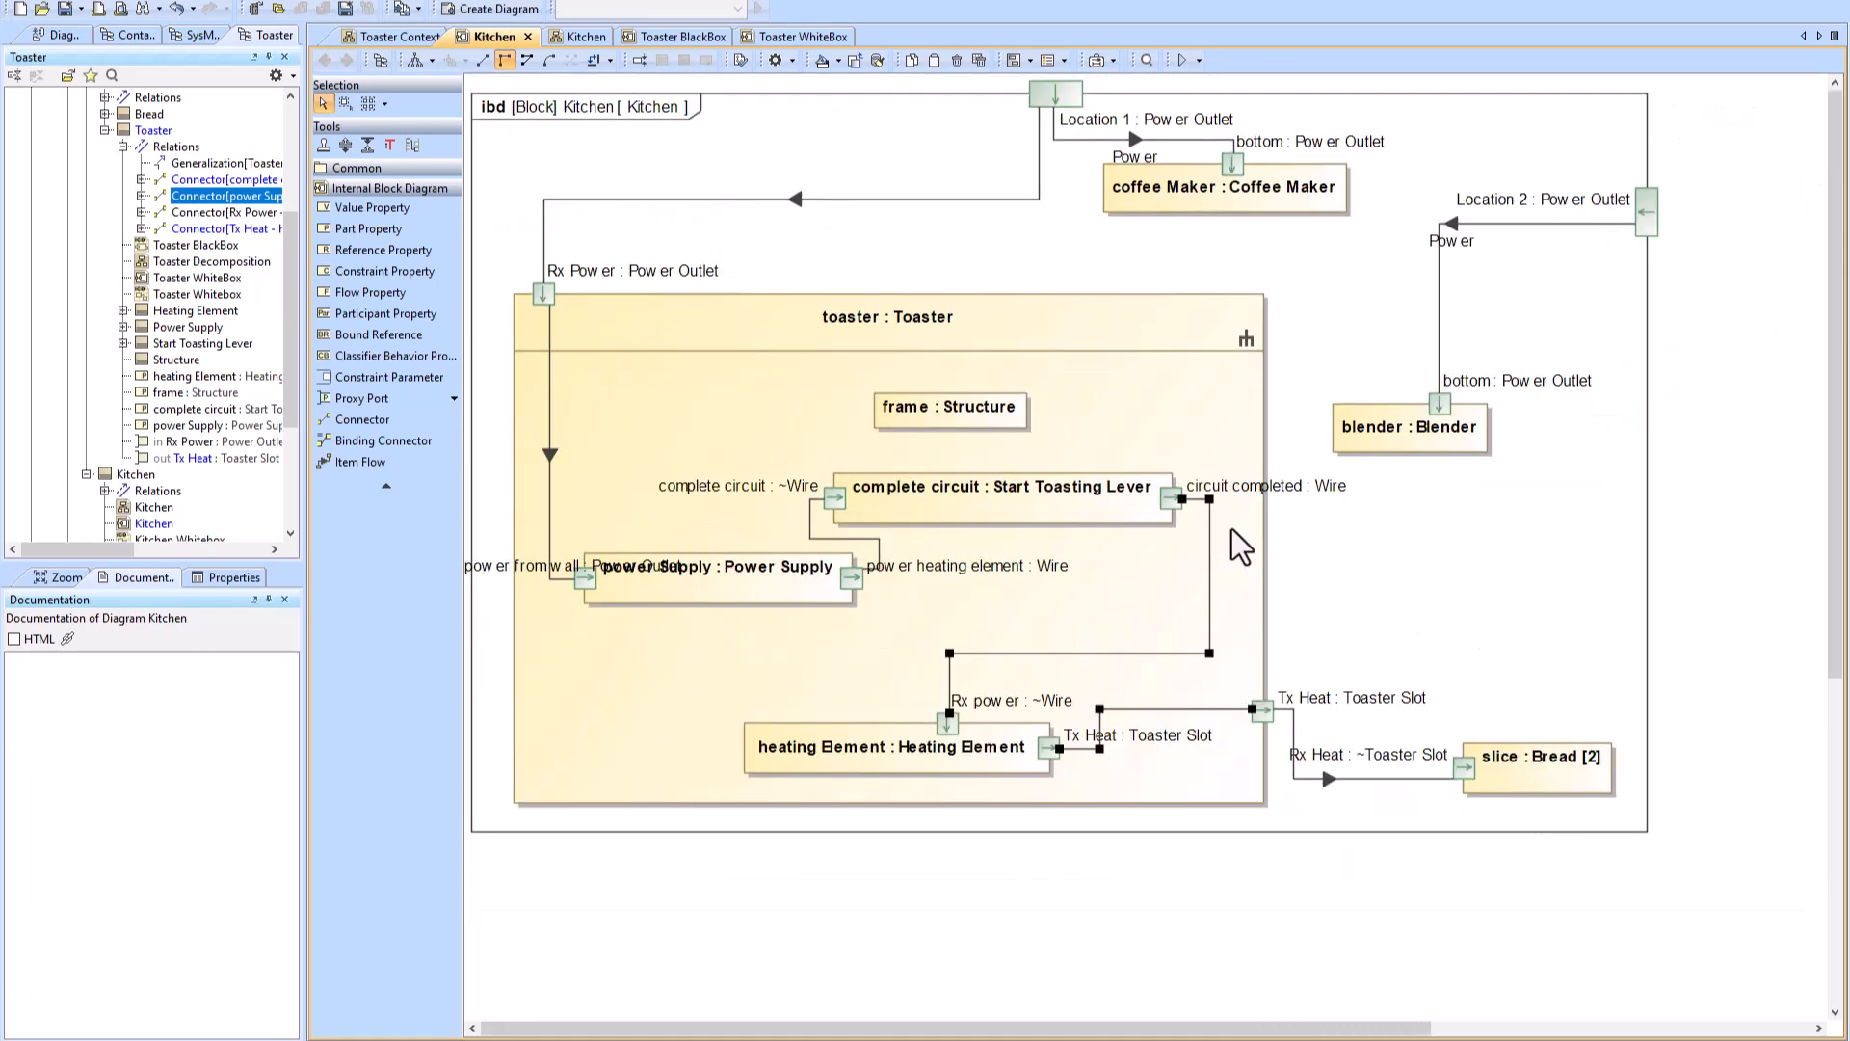
left_click(1397, 567)
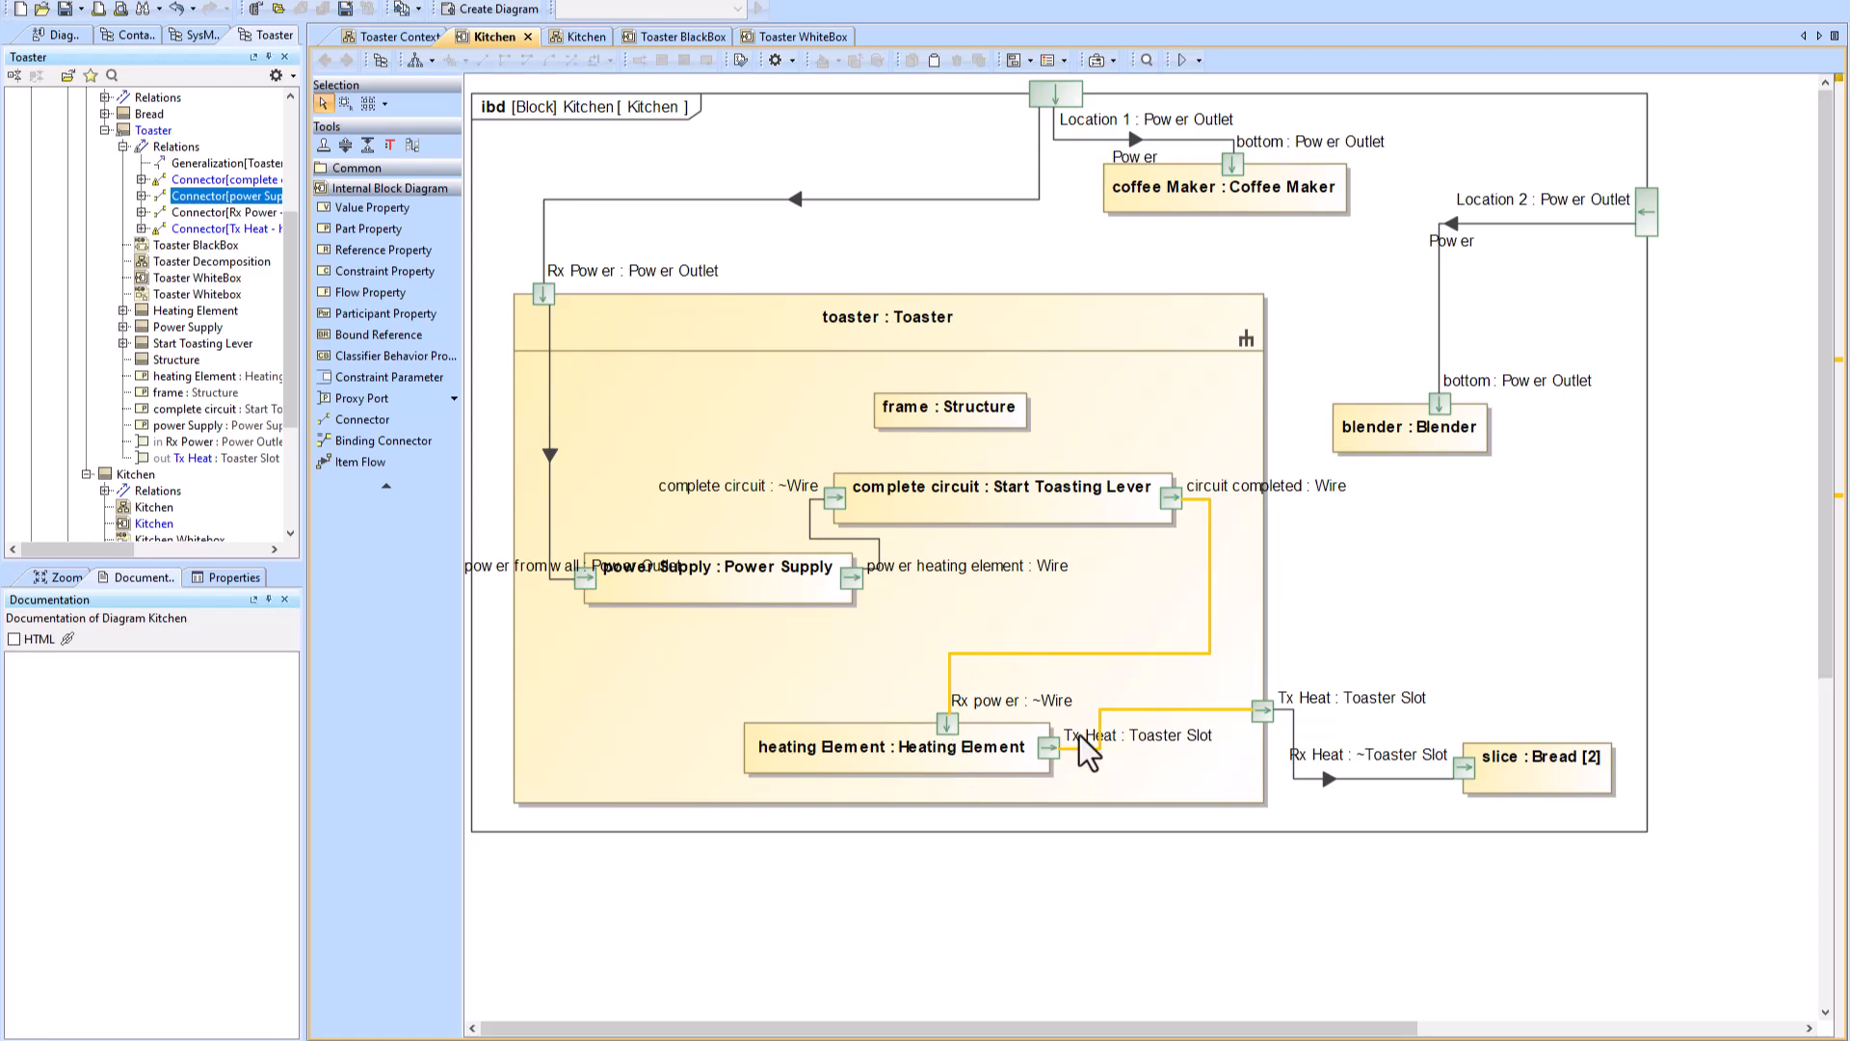
Step: Confirm the autowired connector between the circuit completed port and heating Element's Rx power port
left_click(1209, 583)
left_click(1207, 578)
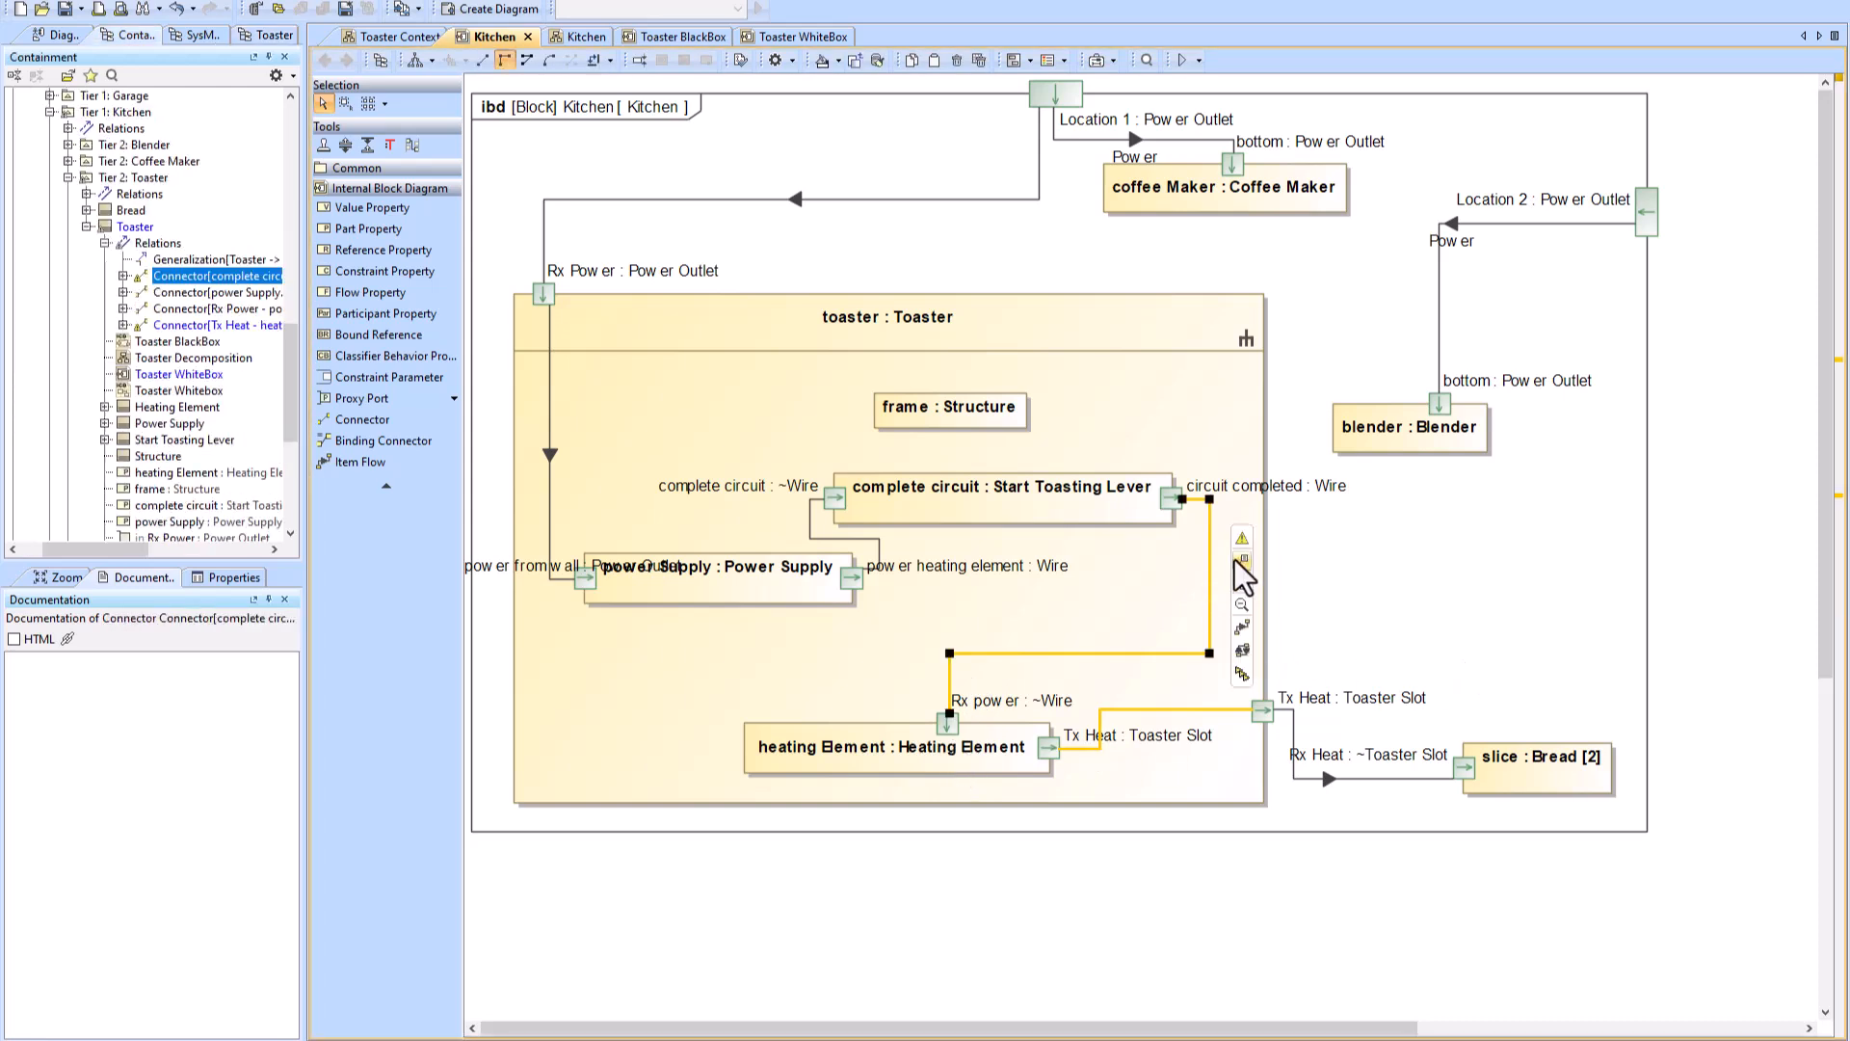
left_click(1241, 540)
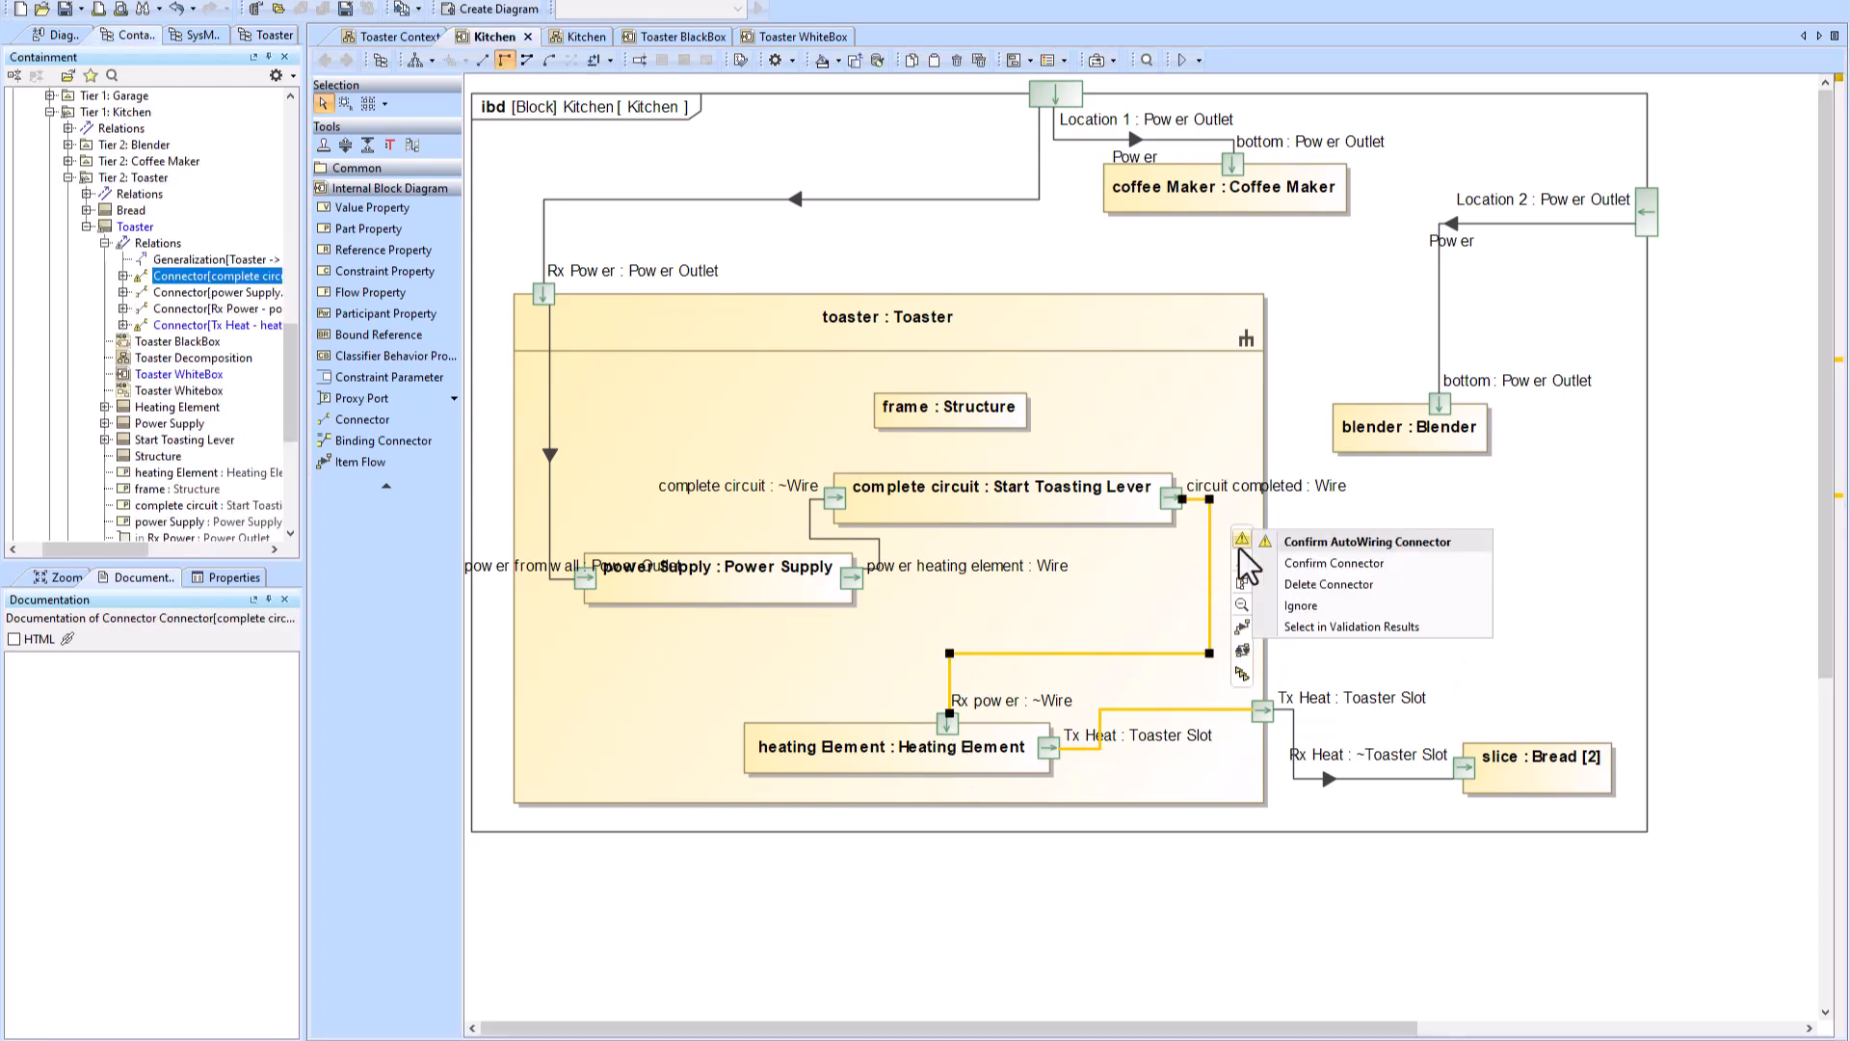
left_click(1354, 567)
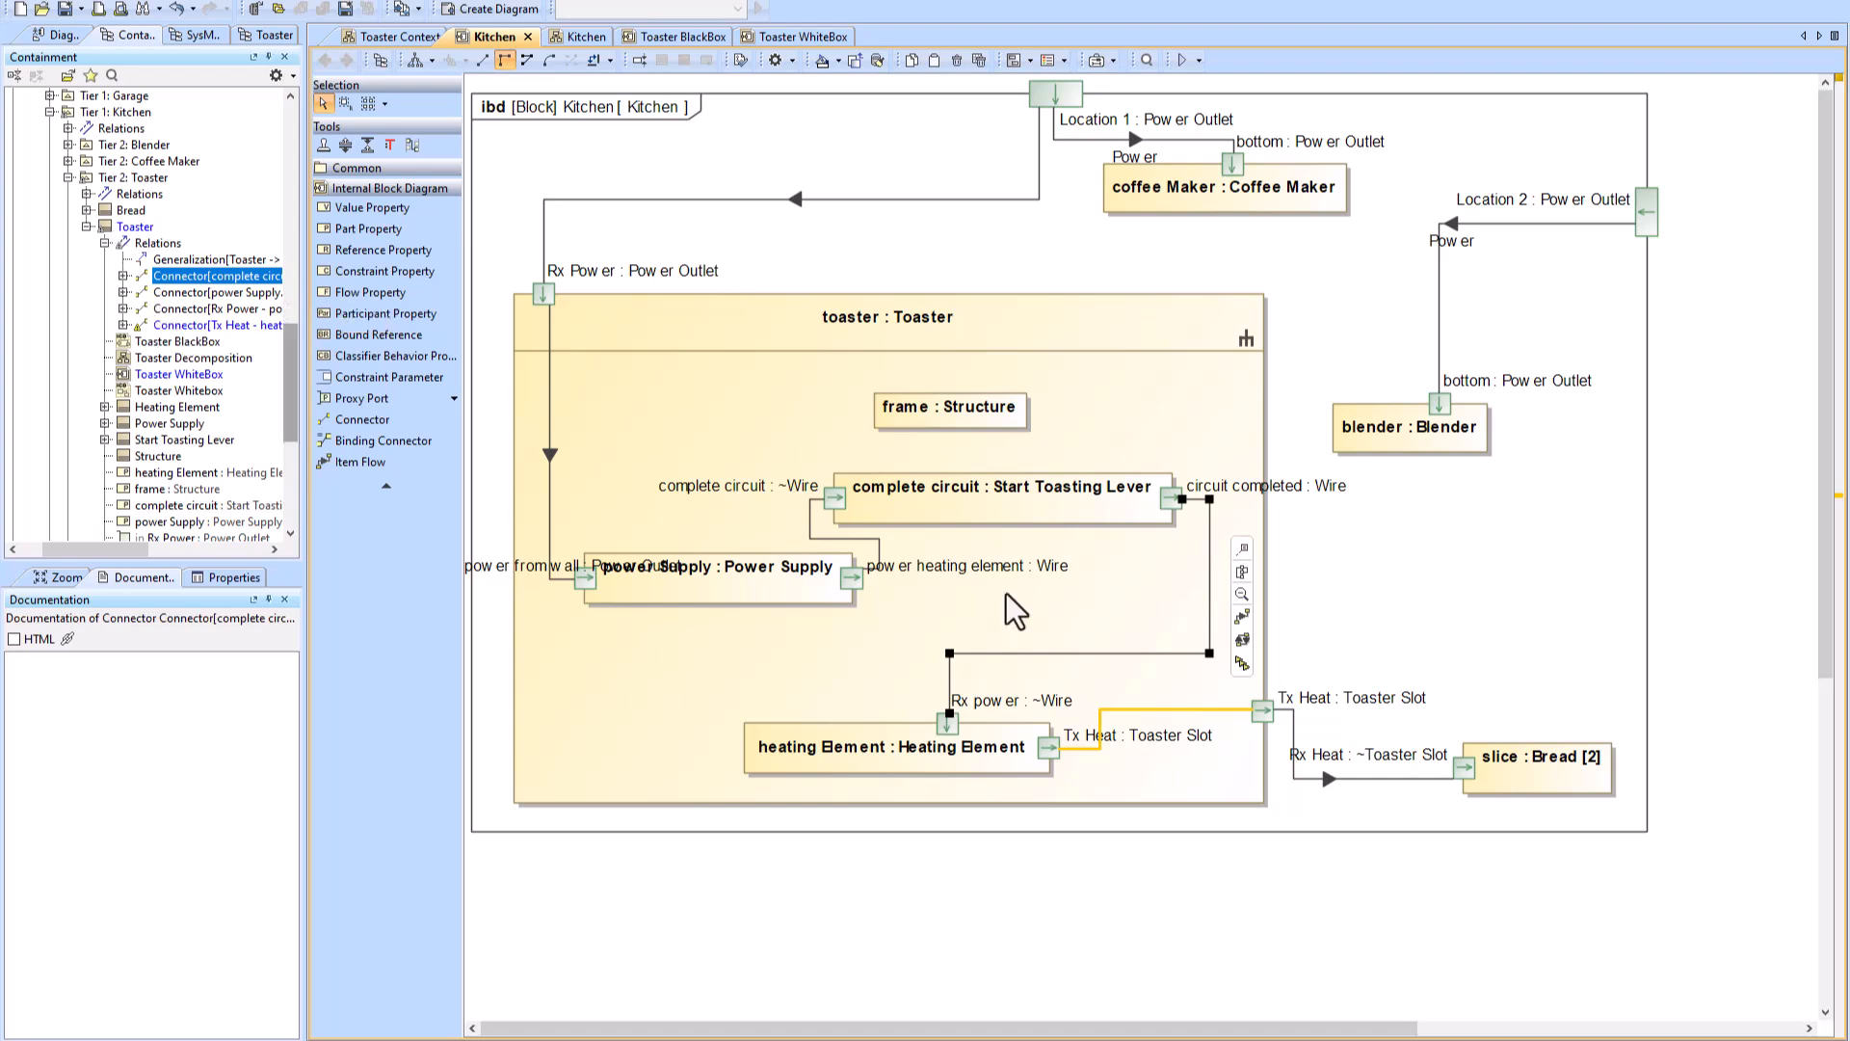
Step: On the Toaster WhiteBox diagram, remove and redisplay the circuit completed port, place it under complete circuit, and route its connector to Rx power
double_click(1031, 327)
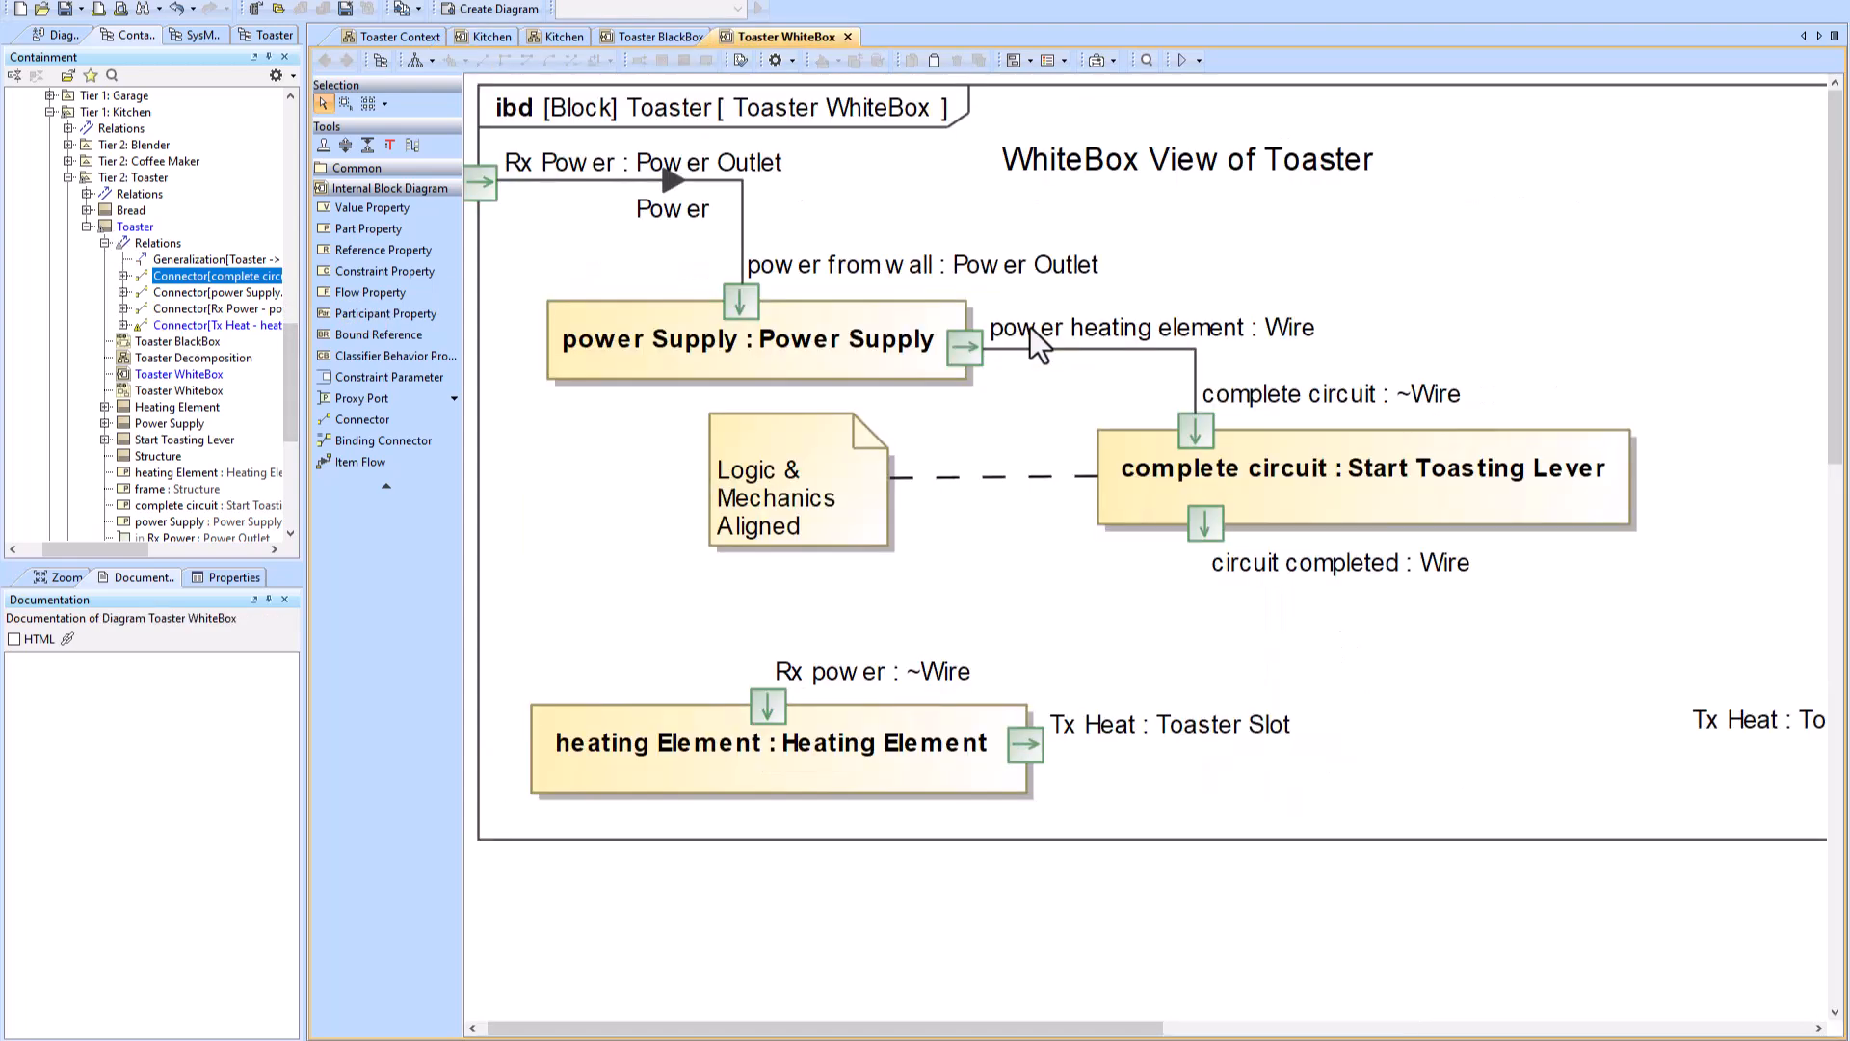
left_click(1201, 526)
key("Delete")
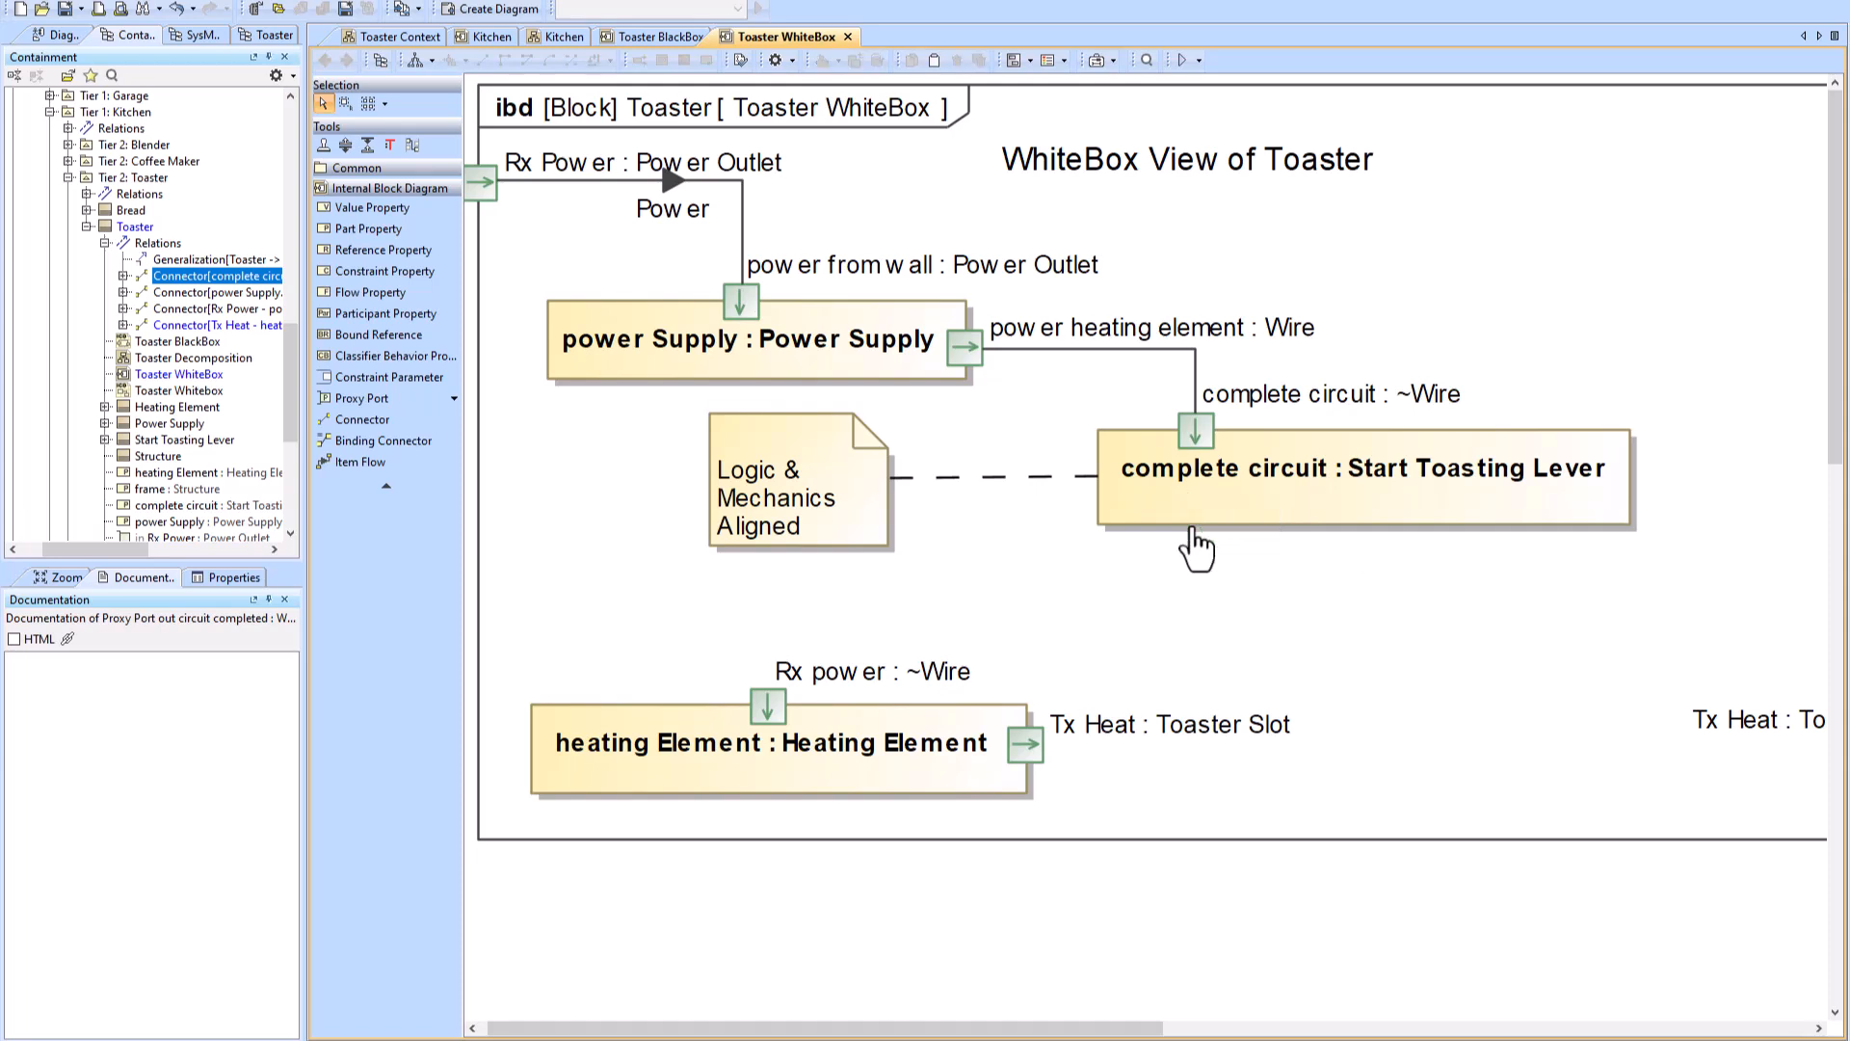
left_click(1286, 511)
left_click(1676, 547)
left_click_drag(1637, 474, 1218, 579)
left_click_drag(1125, 705, 1125, 616)
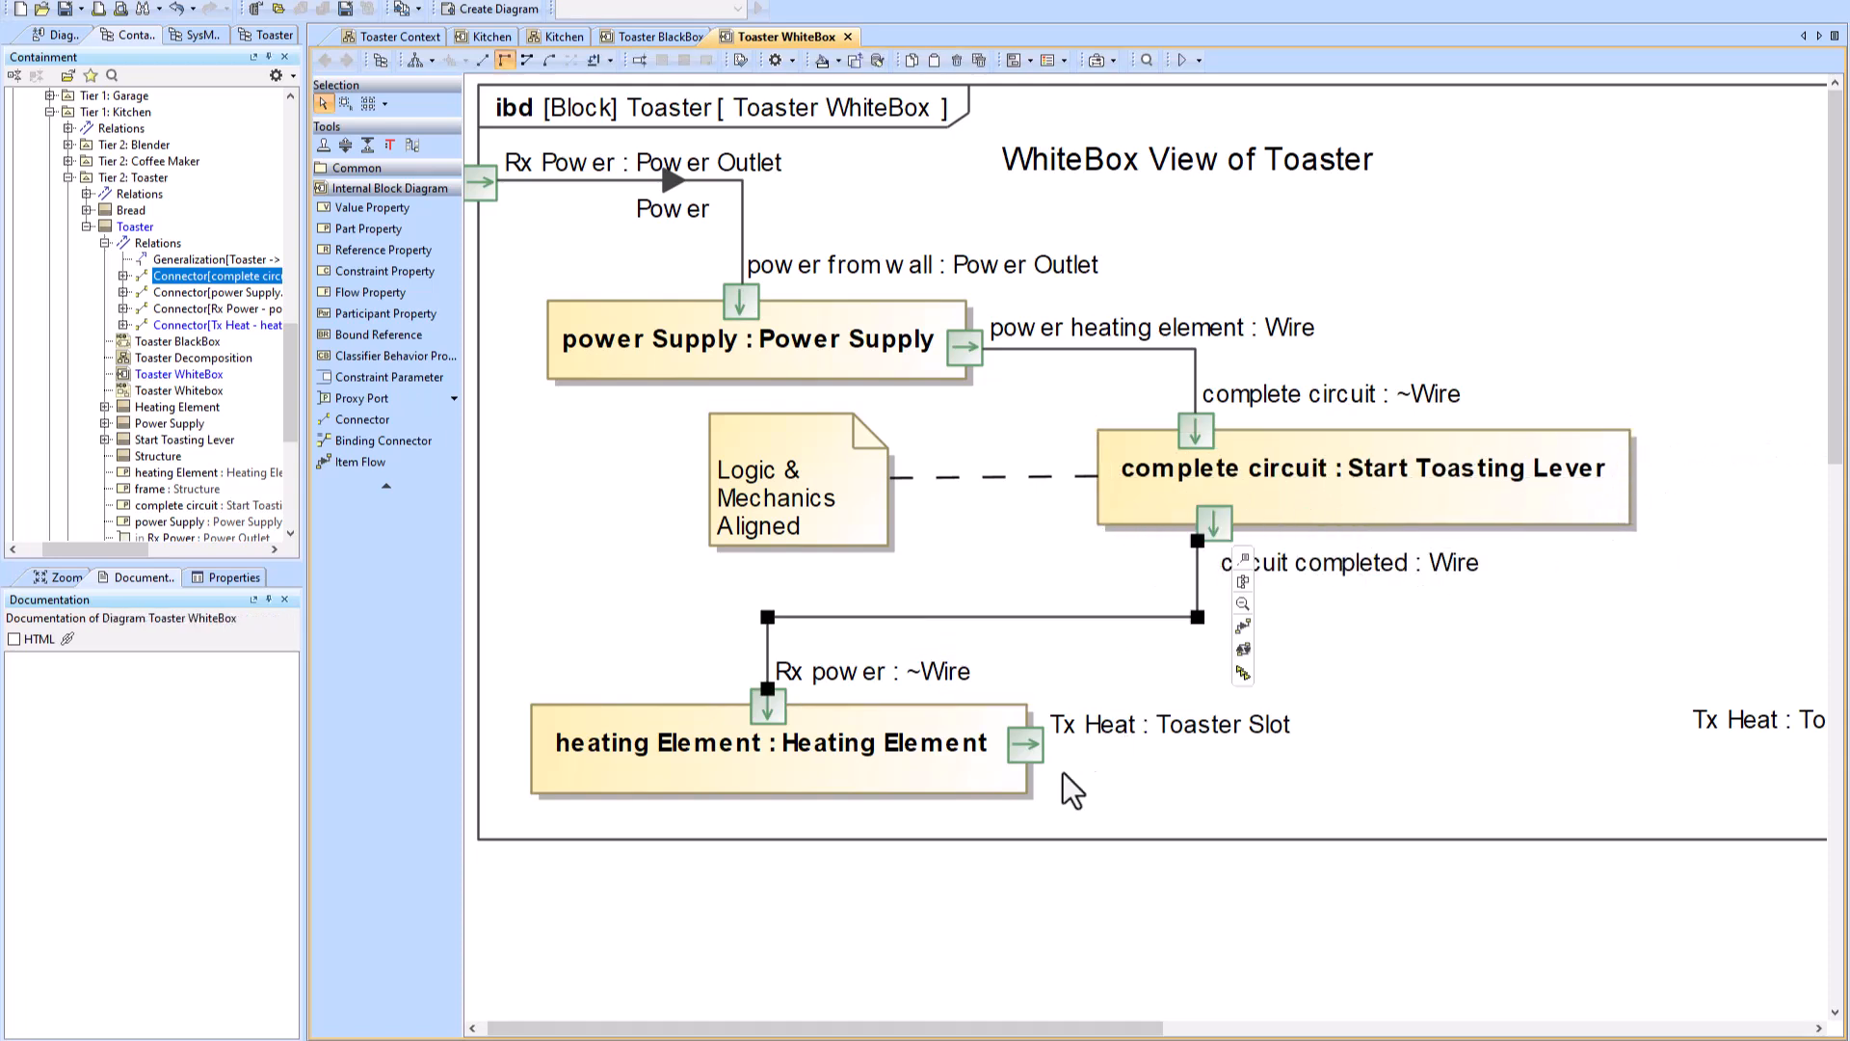
Step: Remove and redisplay heating Element's Tx Heat port so its connector runs straight to the toaster's Tx Heat boundary port
left_click(1026, 742)
key("Delete")
left_click(1010, 749)
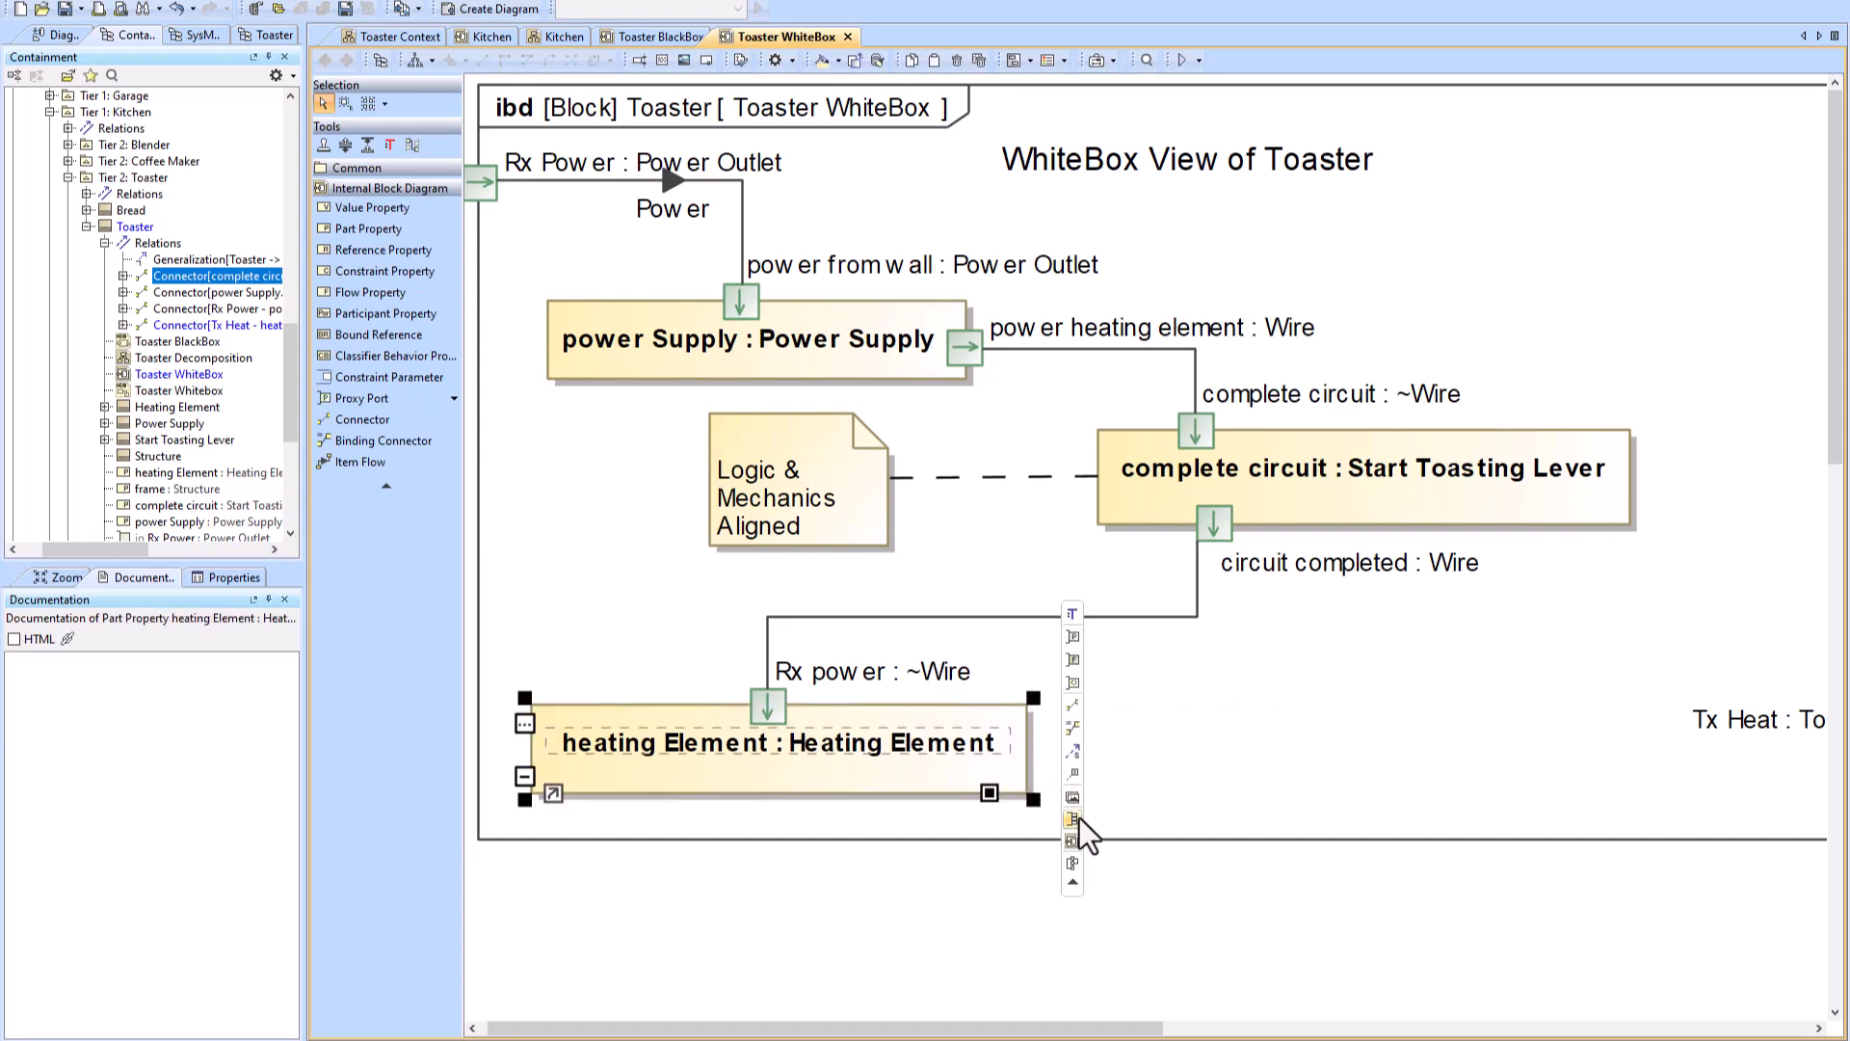
left_click(1077, 822)
left_click(1147, 763)
left_click_drag(1147, 761, 1146, 749)
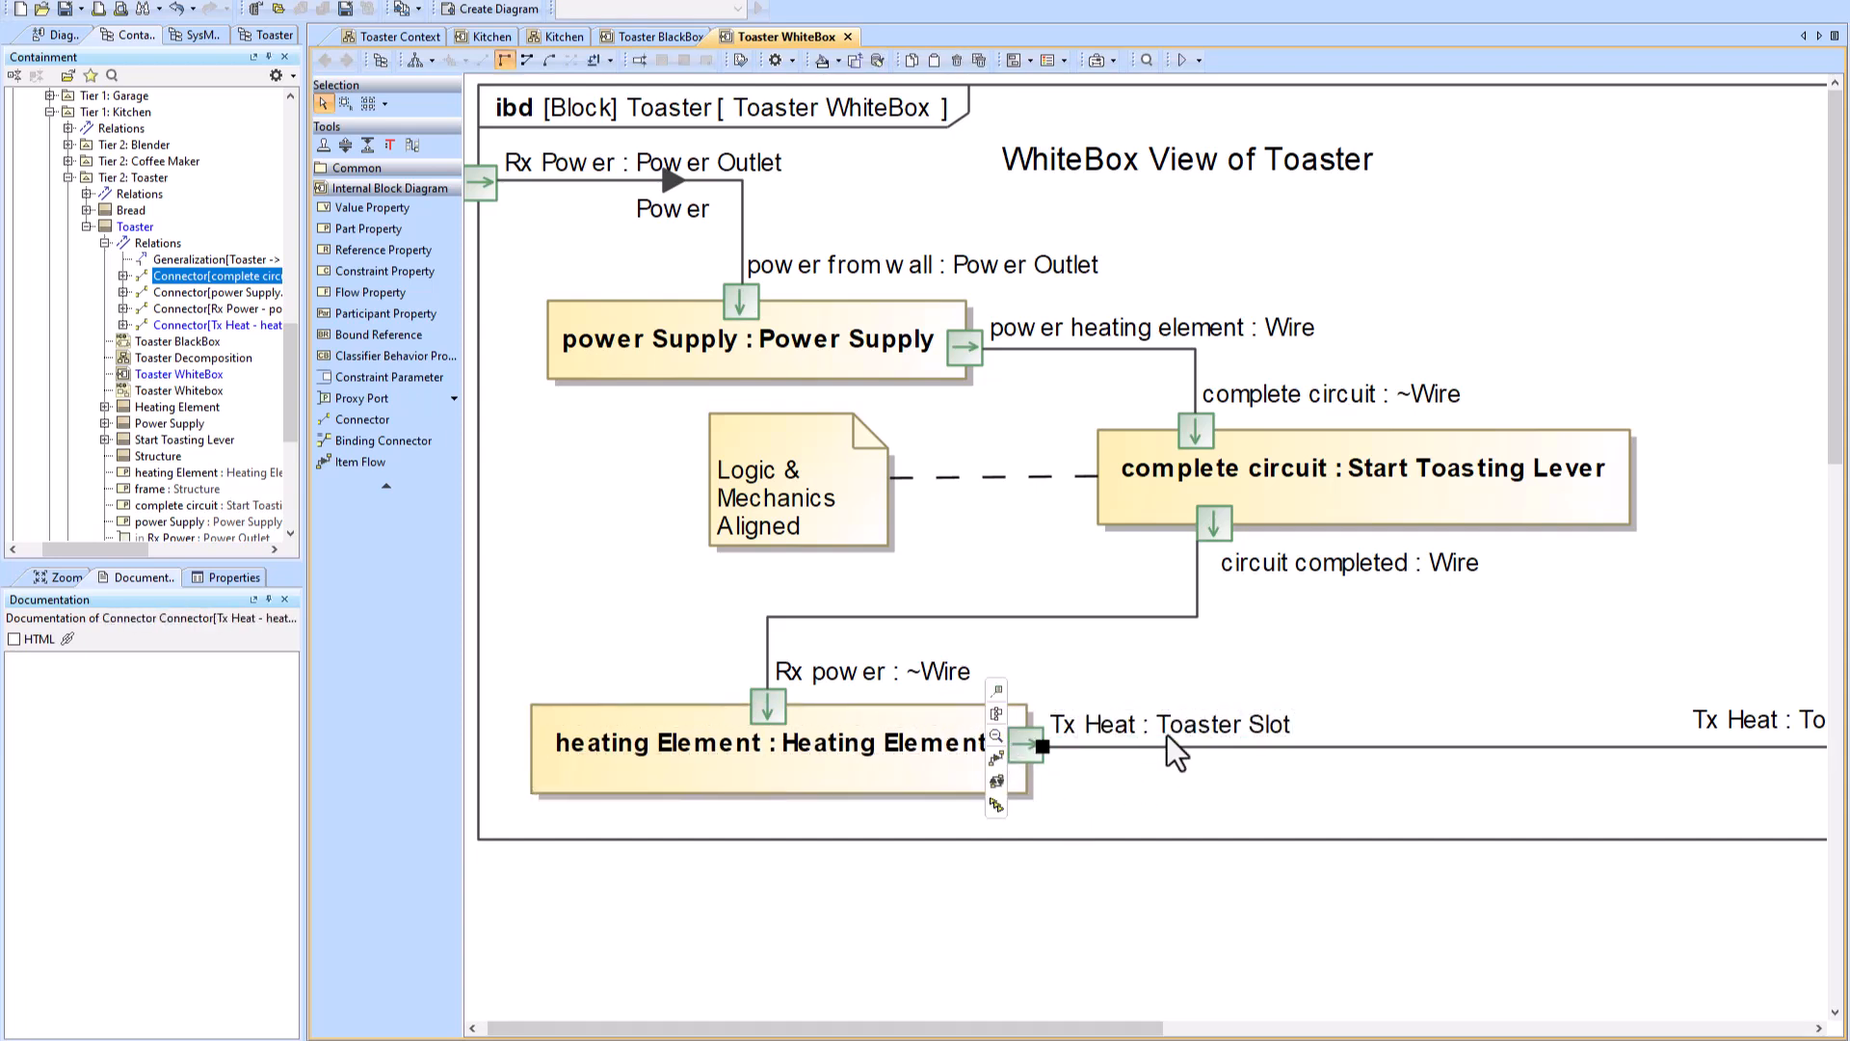
left_click(1408, 802)
left_click_drag(1094, 1025, 1266, 1025)
left_click(1023, 746)
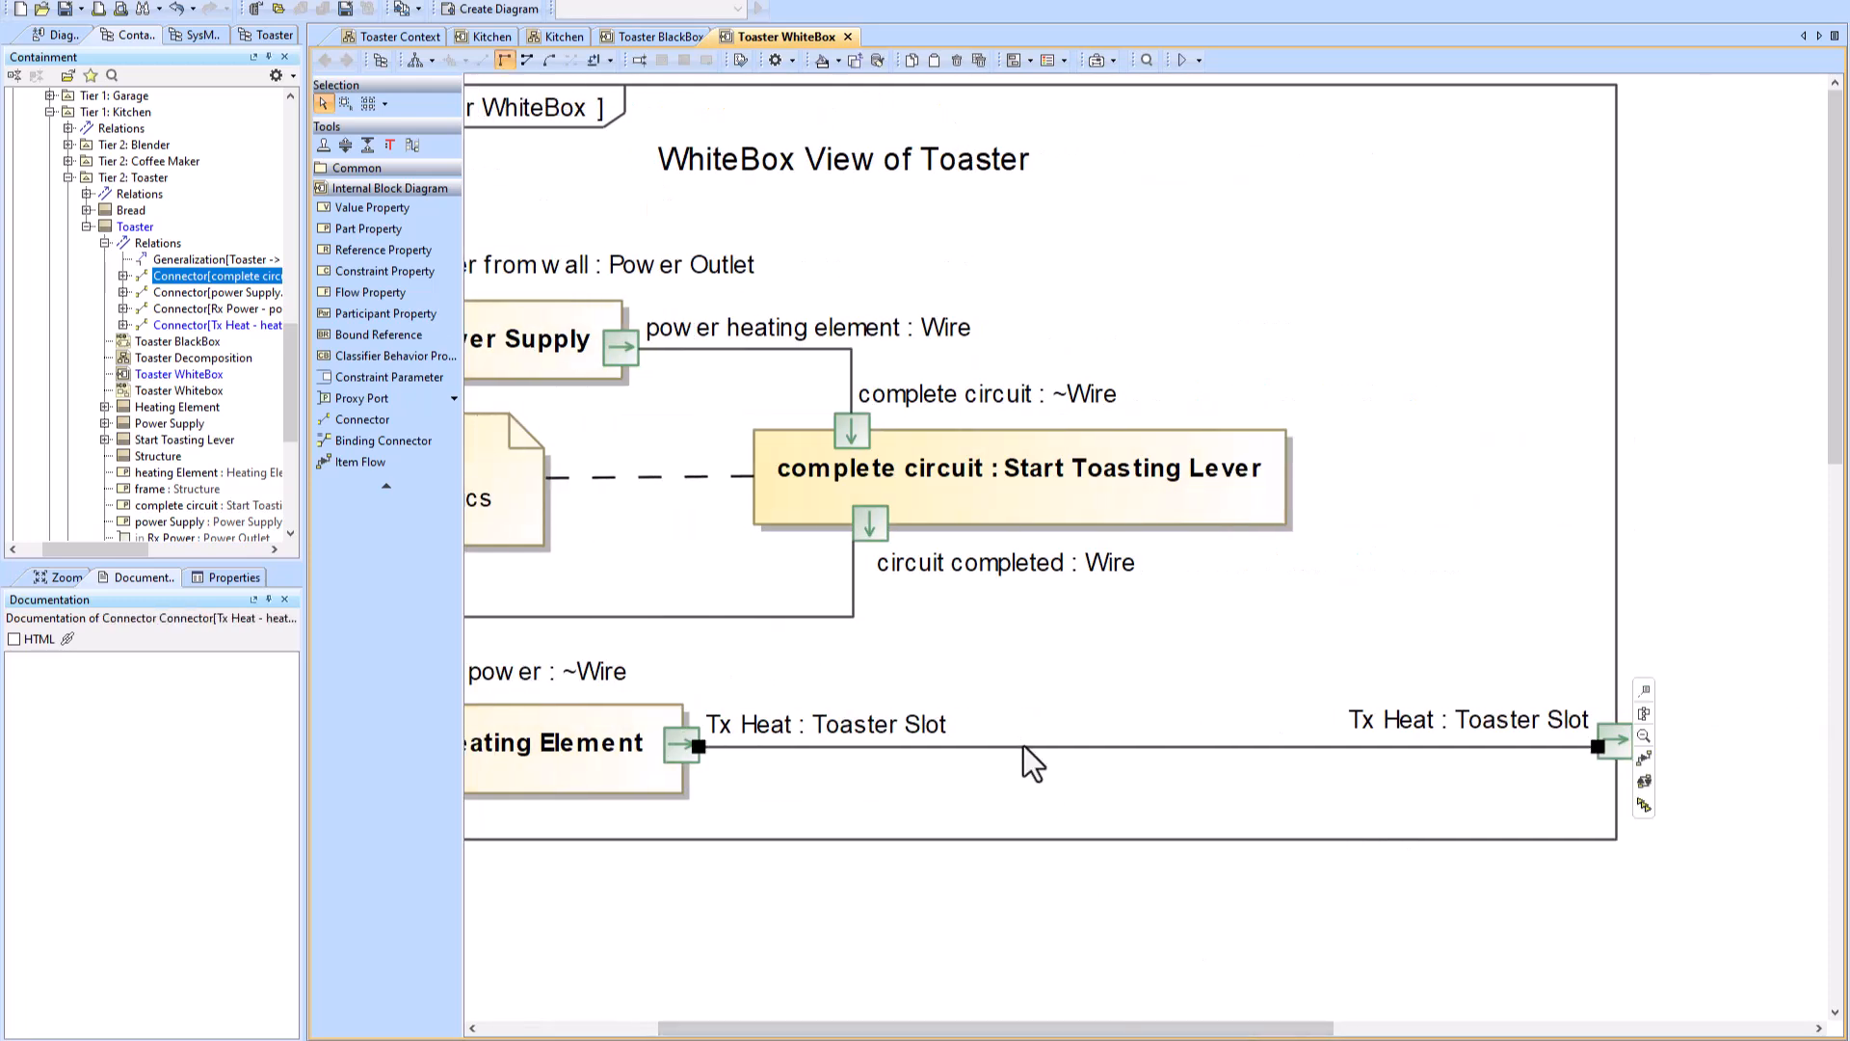
Step: Widen the containment browser and return to the Kitchen internal block diagram to review the highlighted Tx Heat connector
left_click_drag(306, 353, 370, 358)
left_click_drag(929, 1029, 787, 1029)
left_click(723, 37)
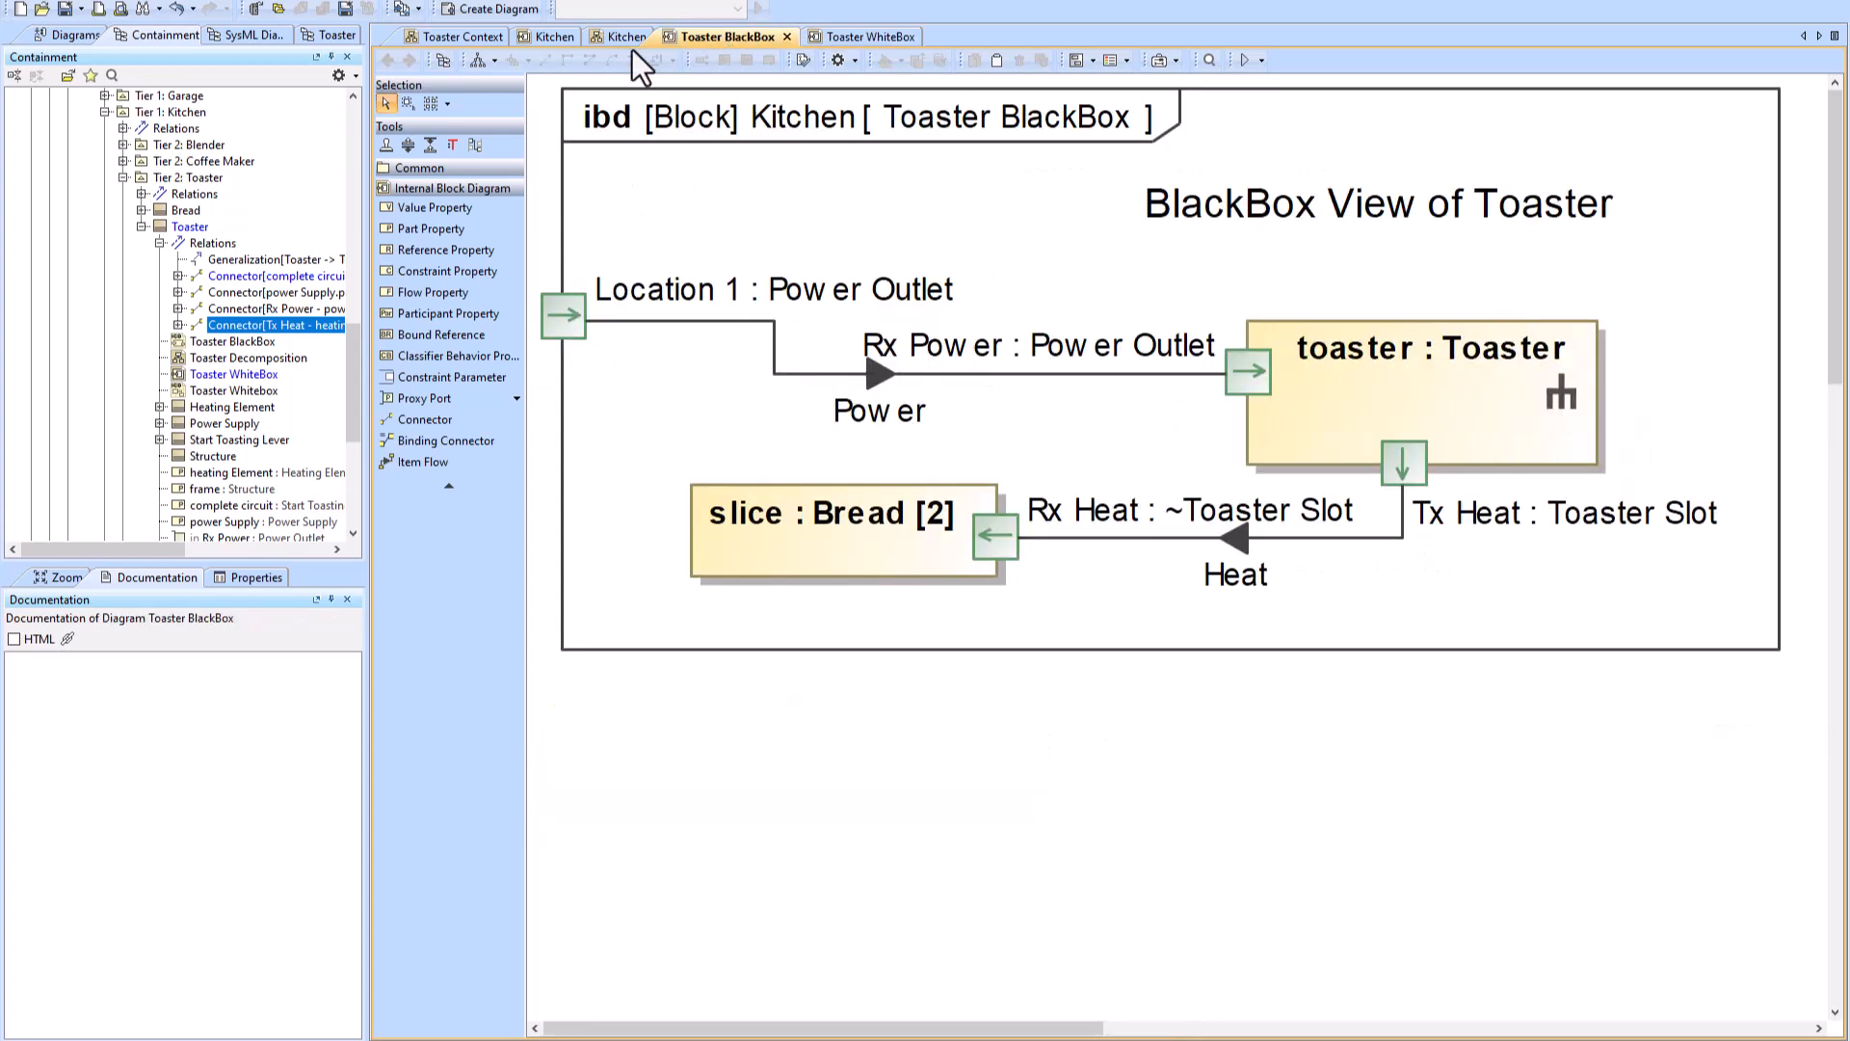
left_click(627, 37)
left_click(551, 37)
left_click(1472, 580)
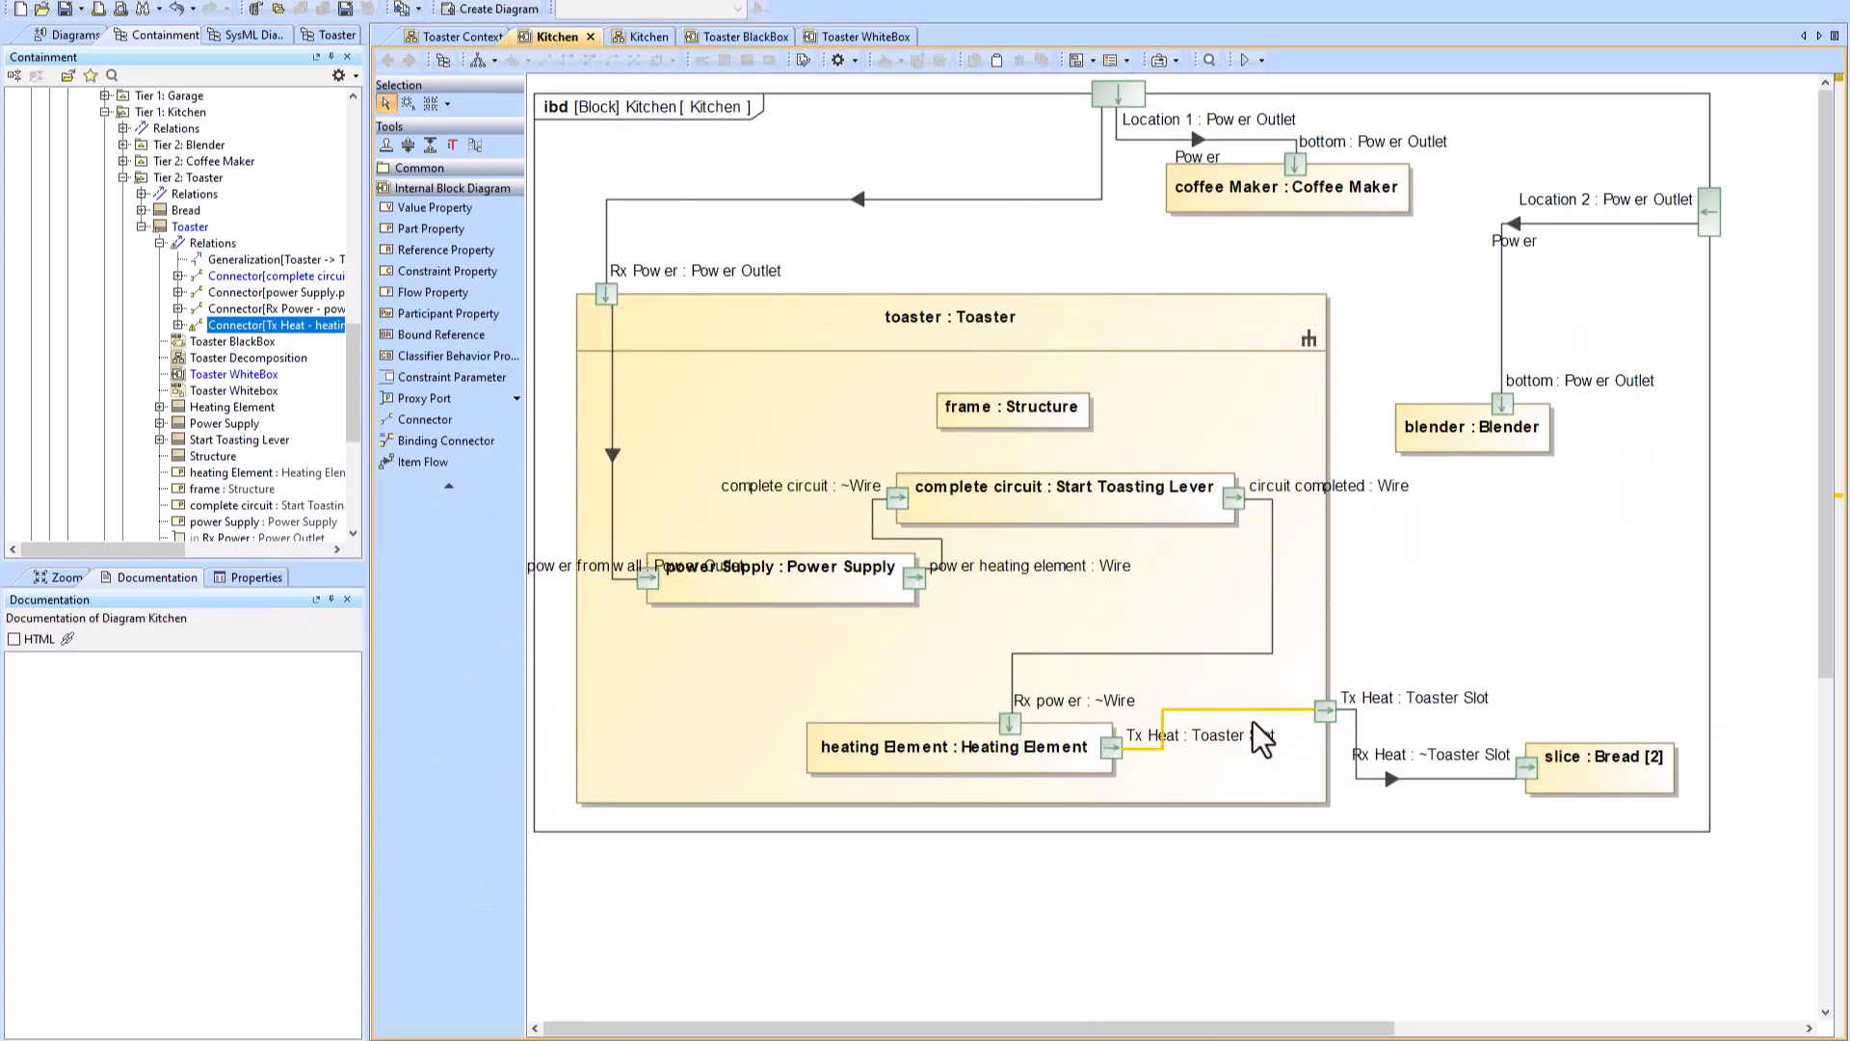
Step: Open the Toaster WhiteBox diagram and reject the autowired connector between heating Element's Tx Heat and the toaster's Tx Heat port by deleting it
double_click(858, 619)
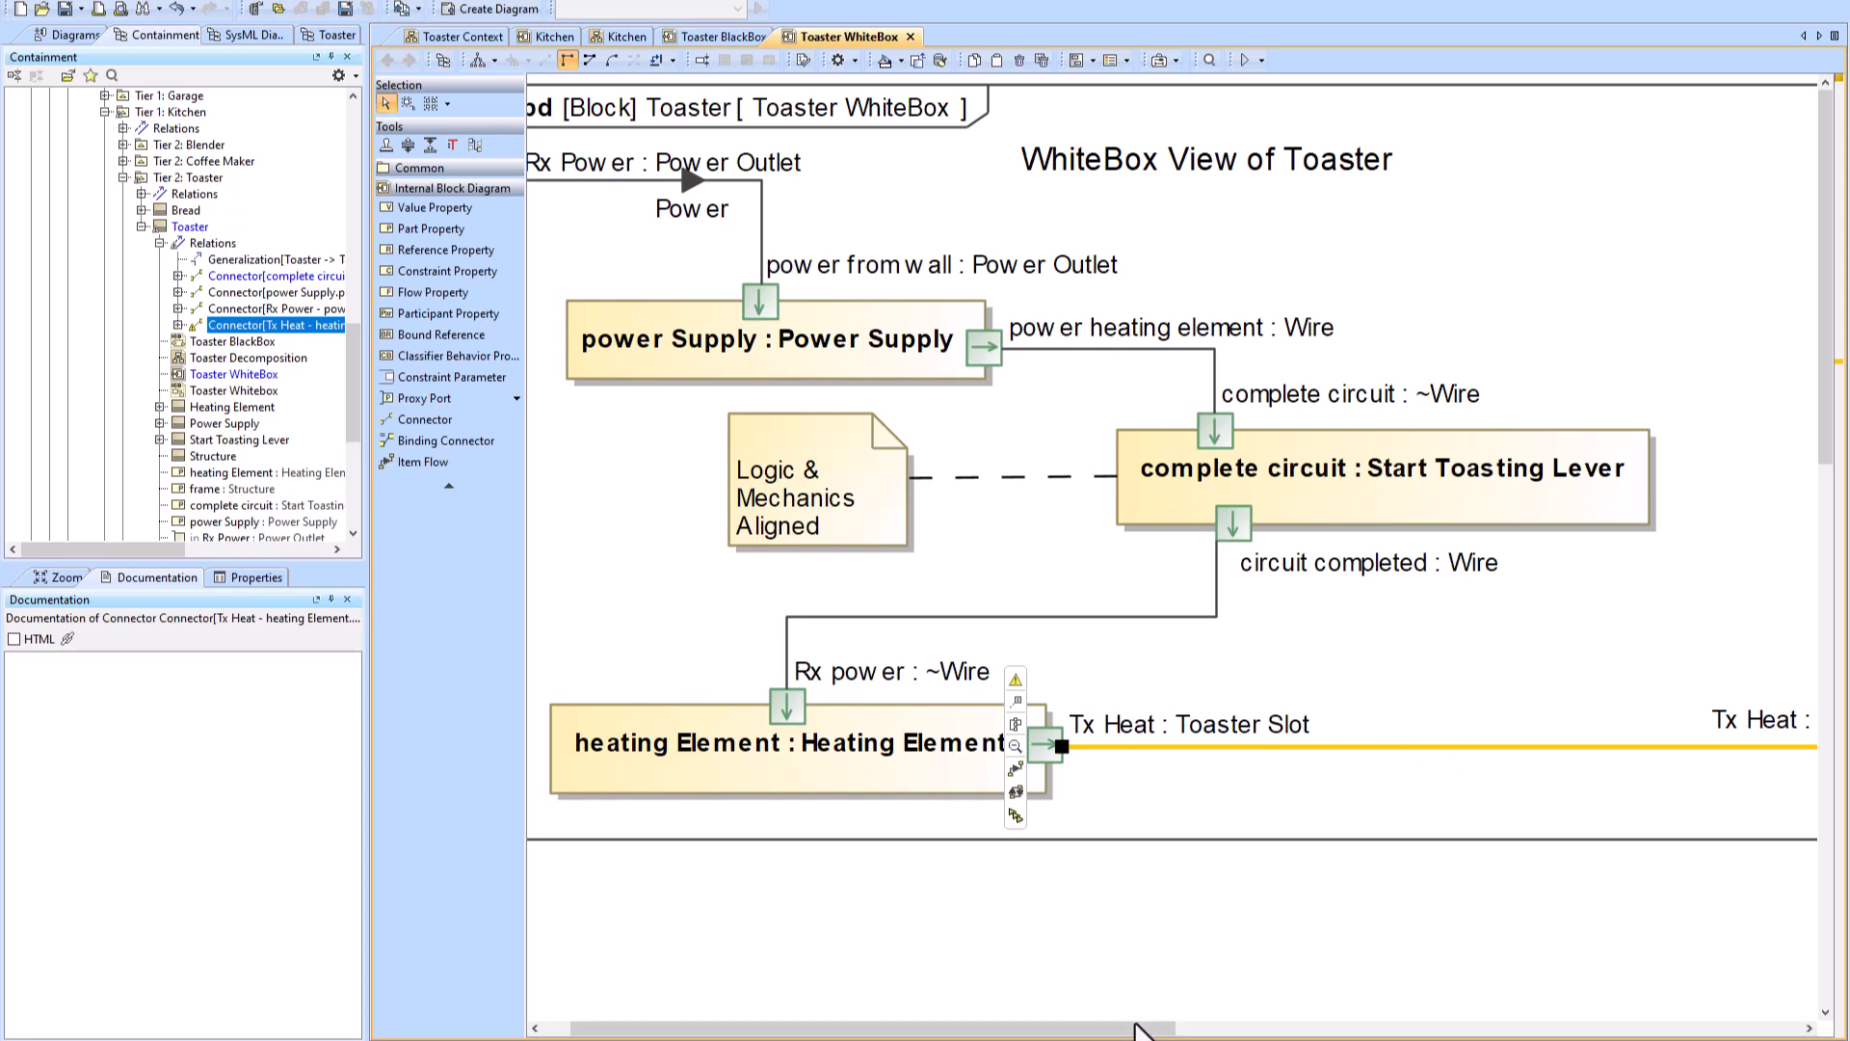
left_click(1393, 756)
left_click(1389, 743)
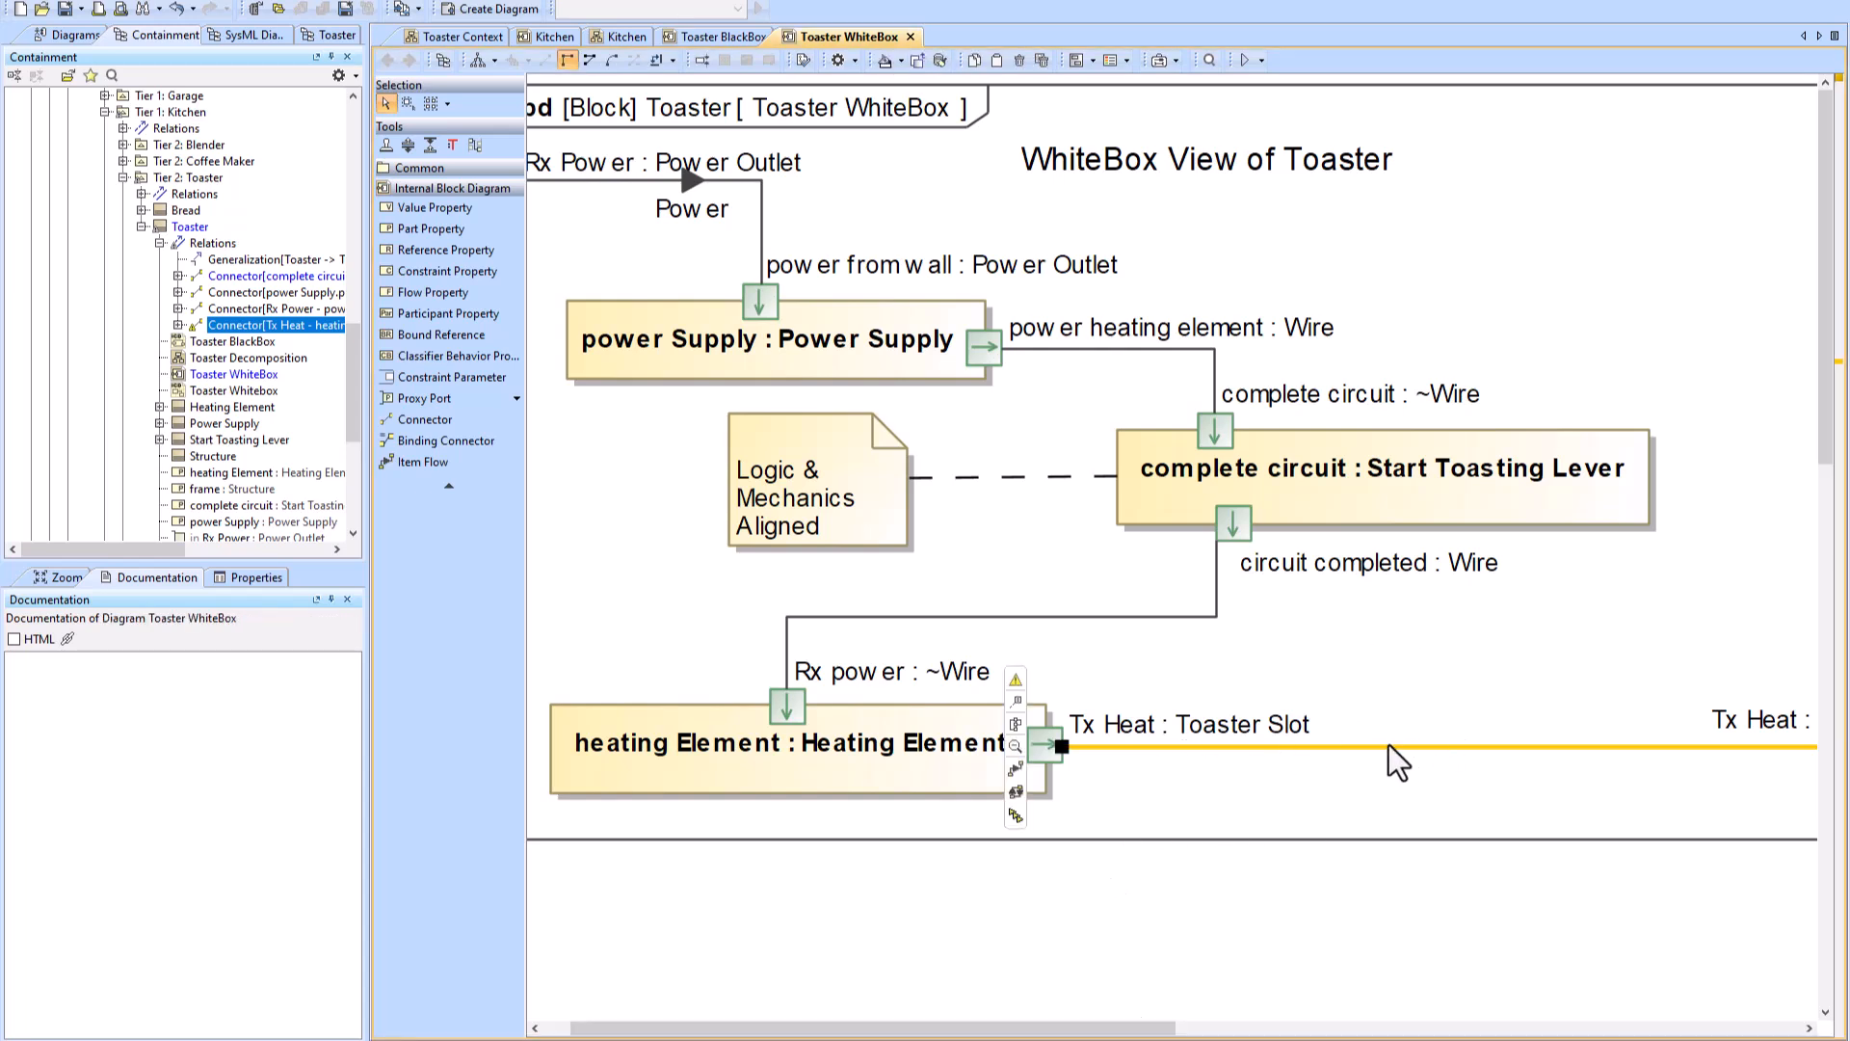
left_click(1012, 679)
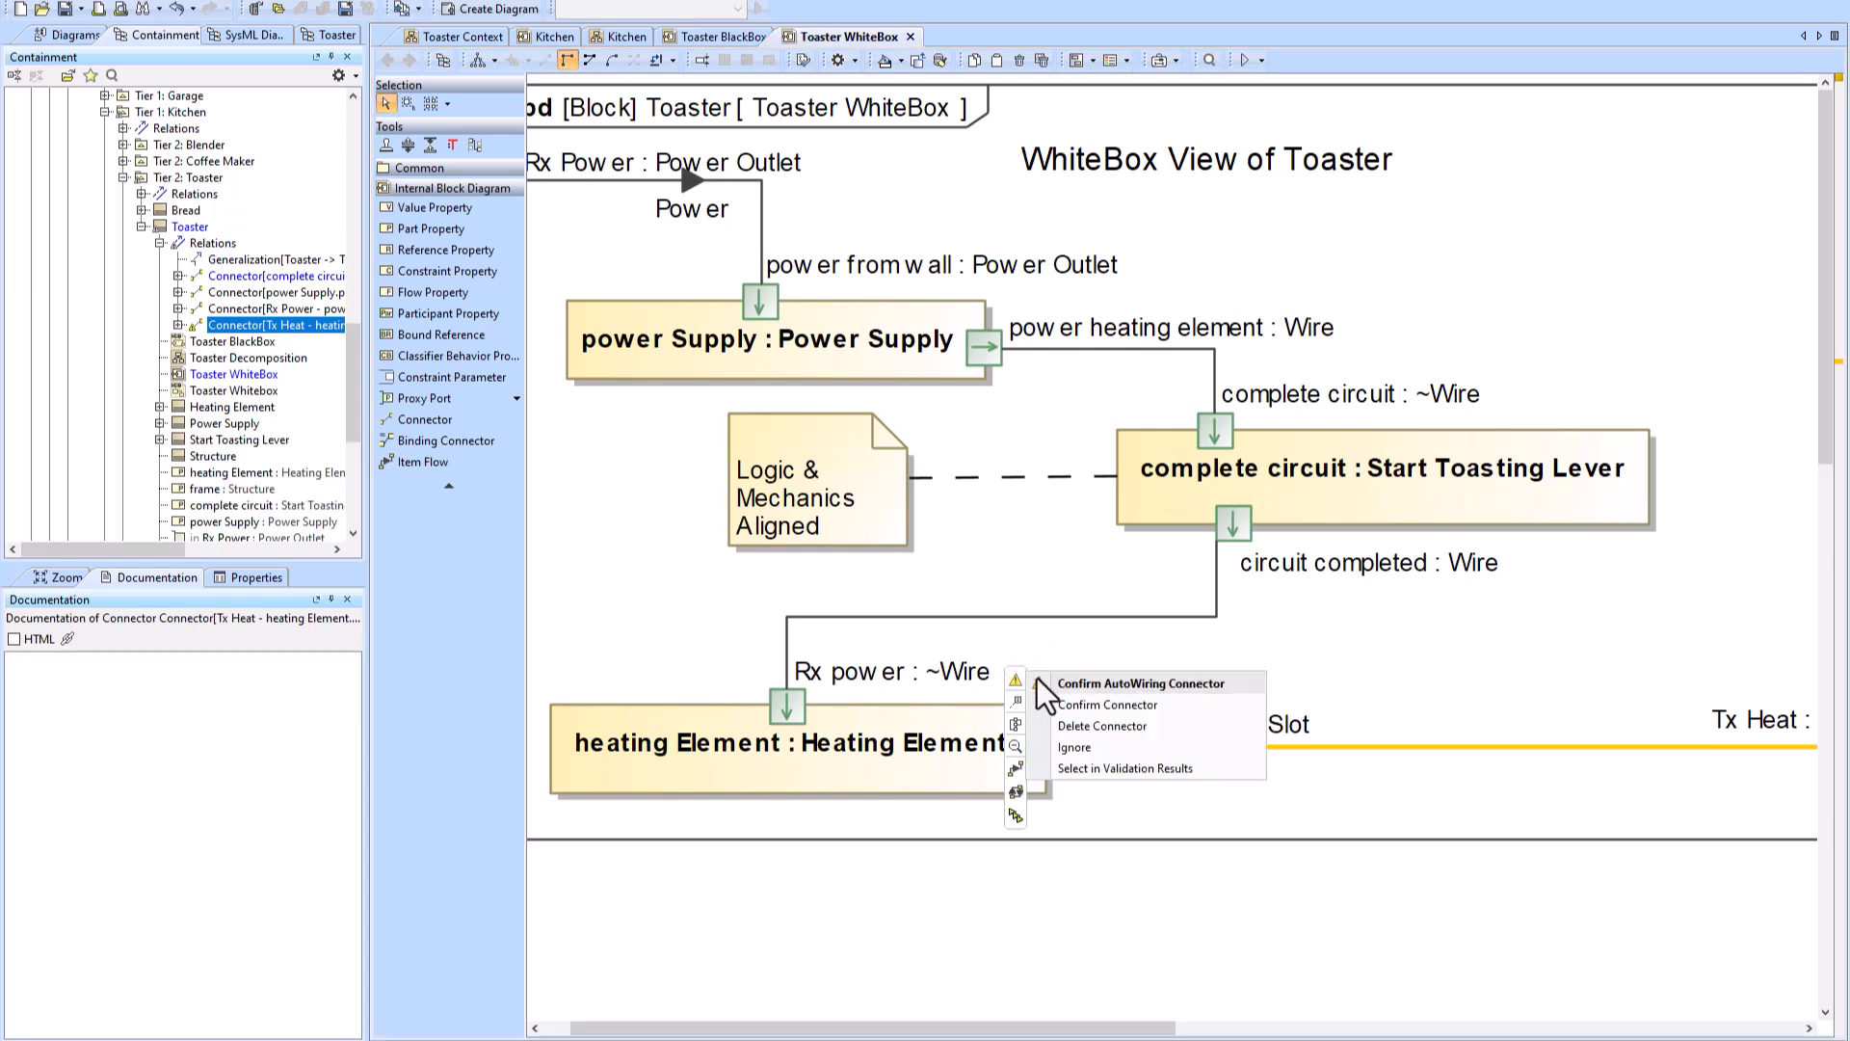
left_click(1085, 726)
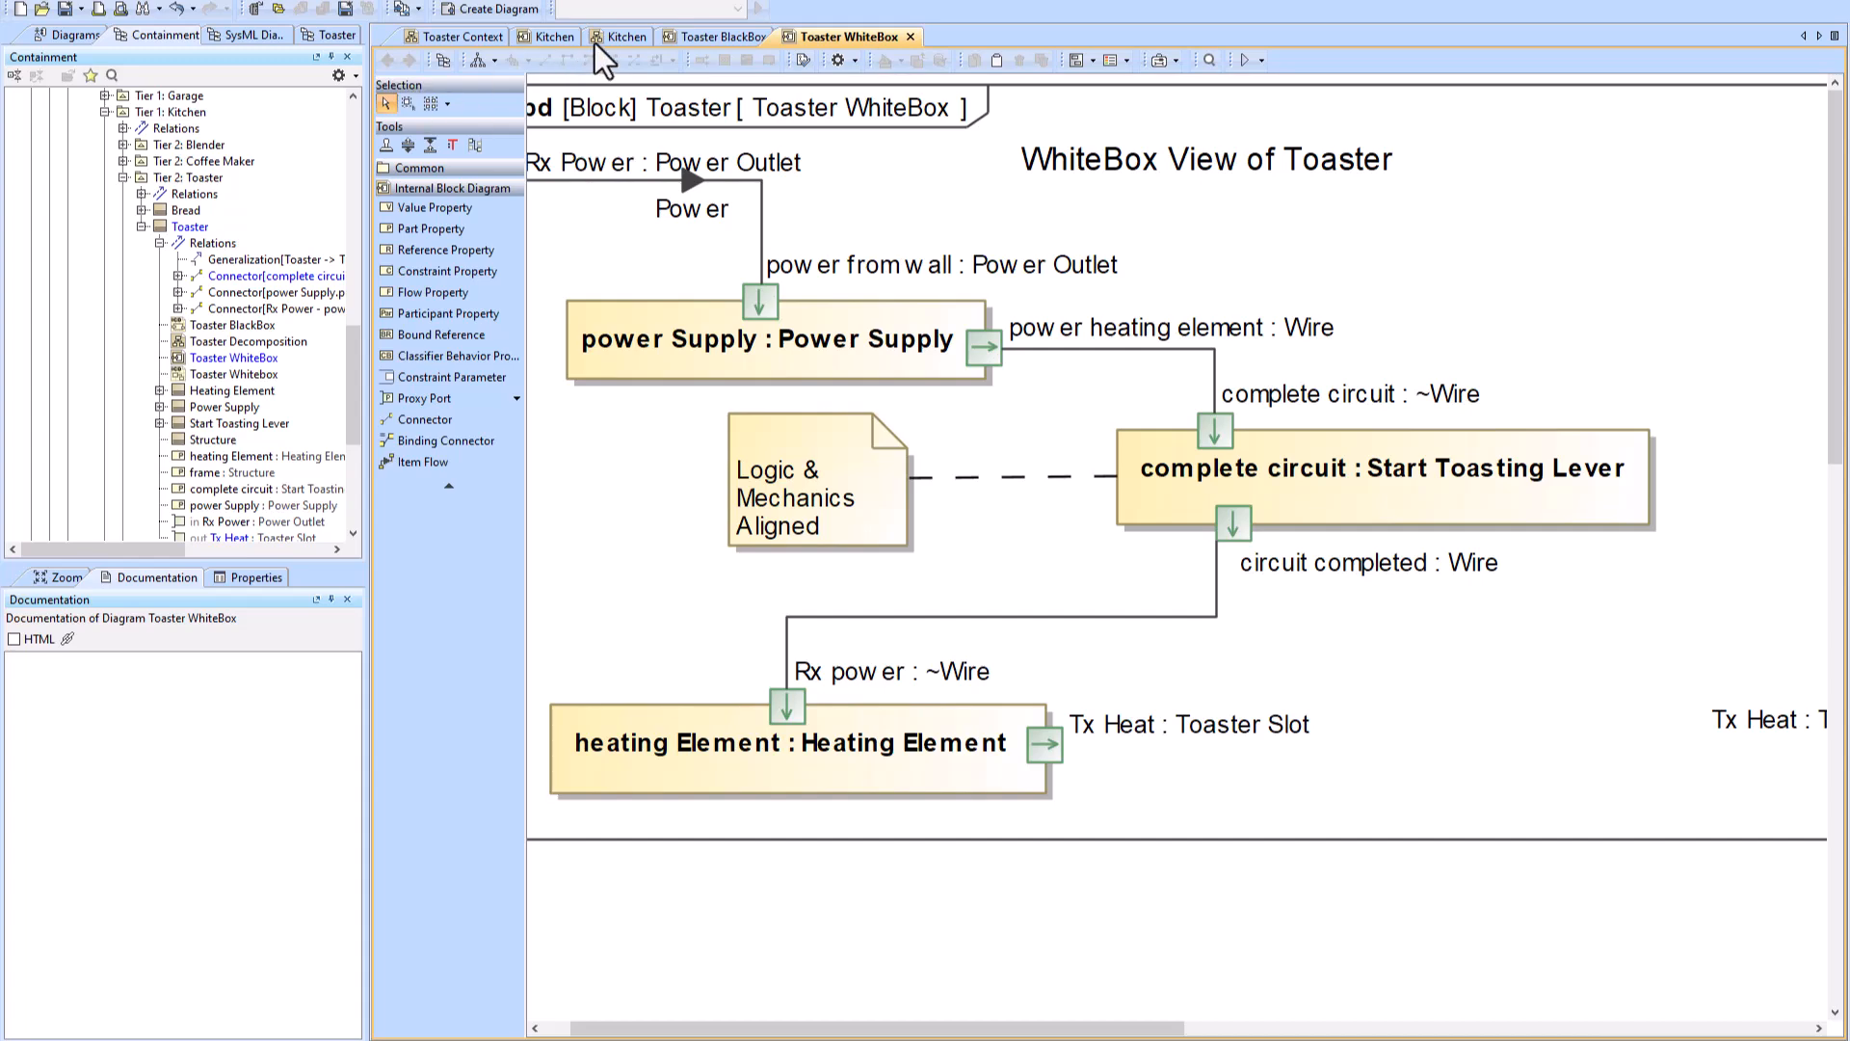
Step: On the Kitchen internal block diagram, delete from the model the connector between the toaster's Tx Heat port and slice's Rx Heat port
left_click(686, 37)
left_click(622, 37)
left_click(558, 40)
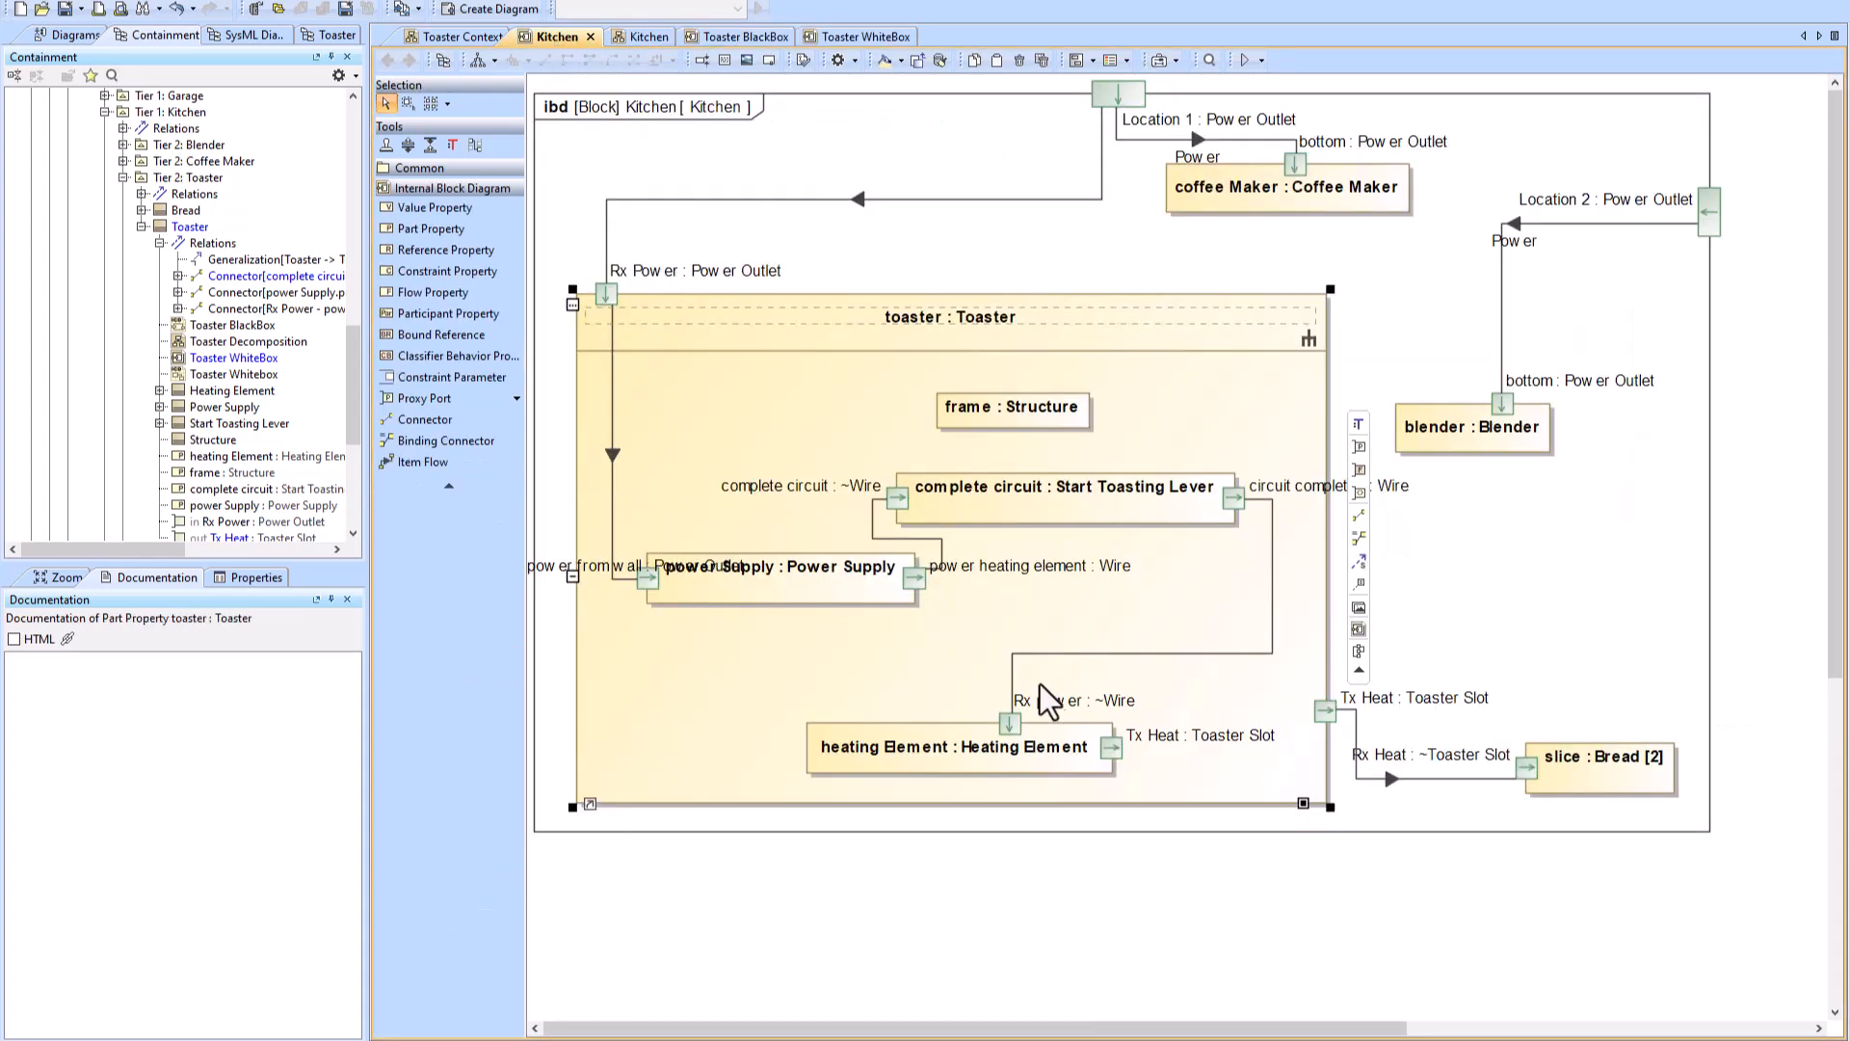
left_click(939, 854)
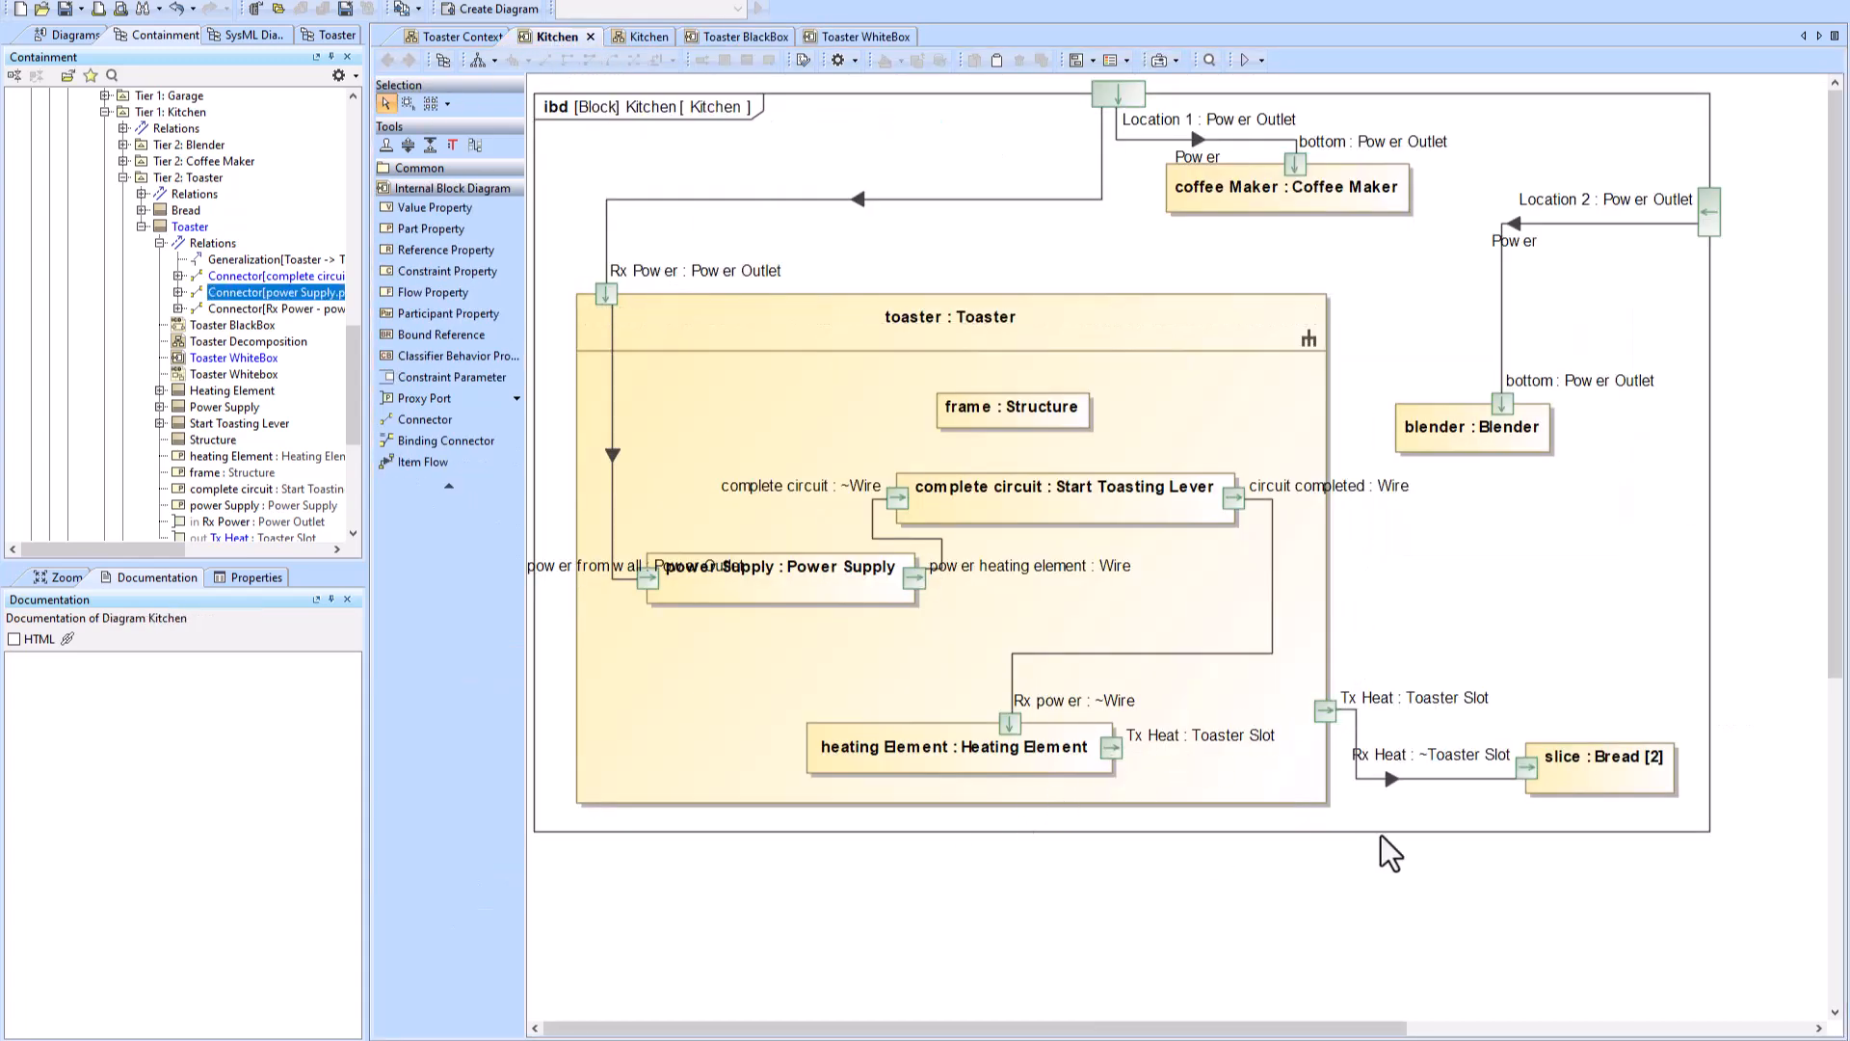
left_click(1433, 779)
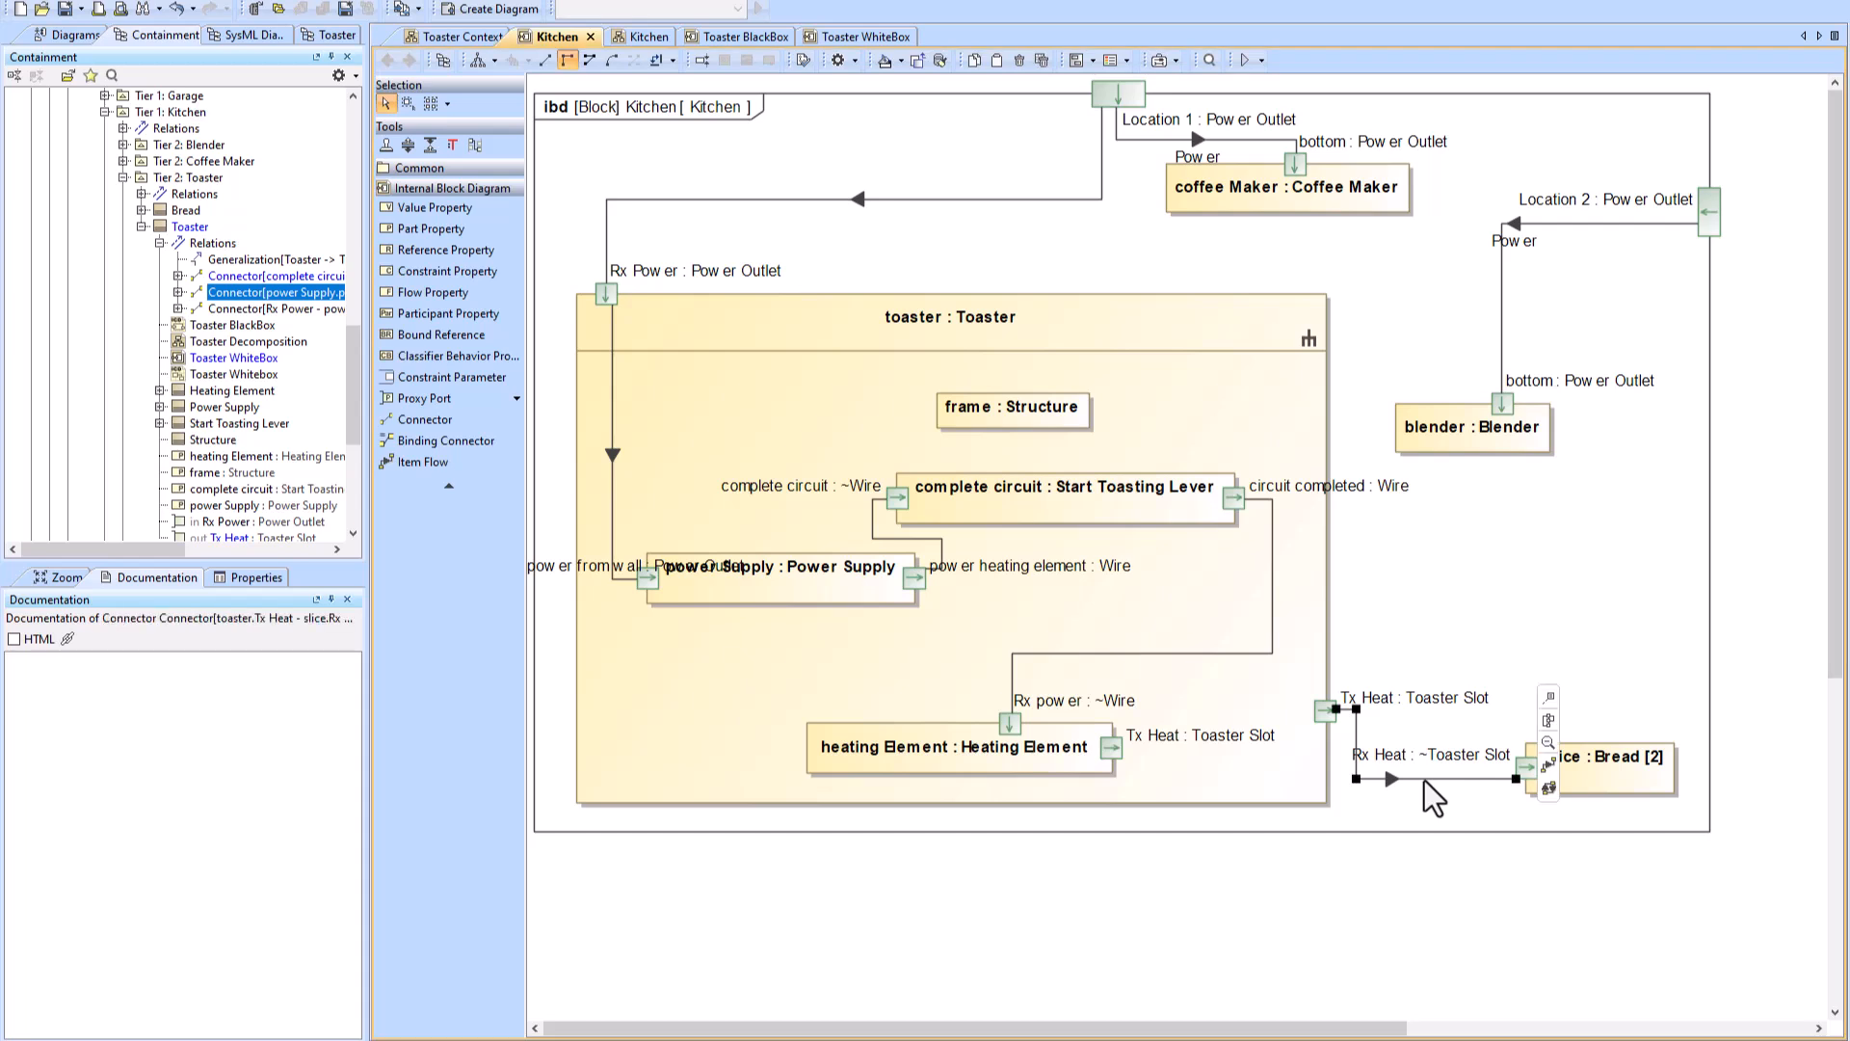
key("alt+b")
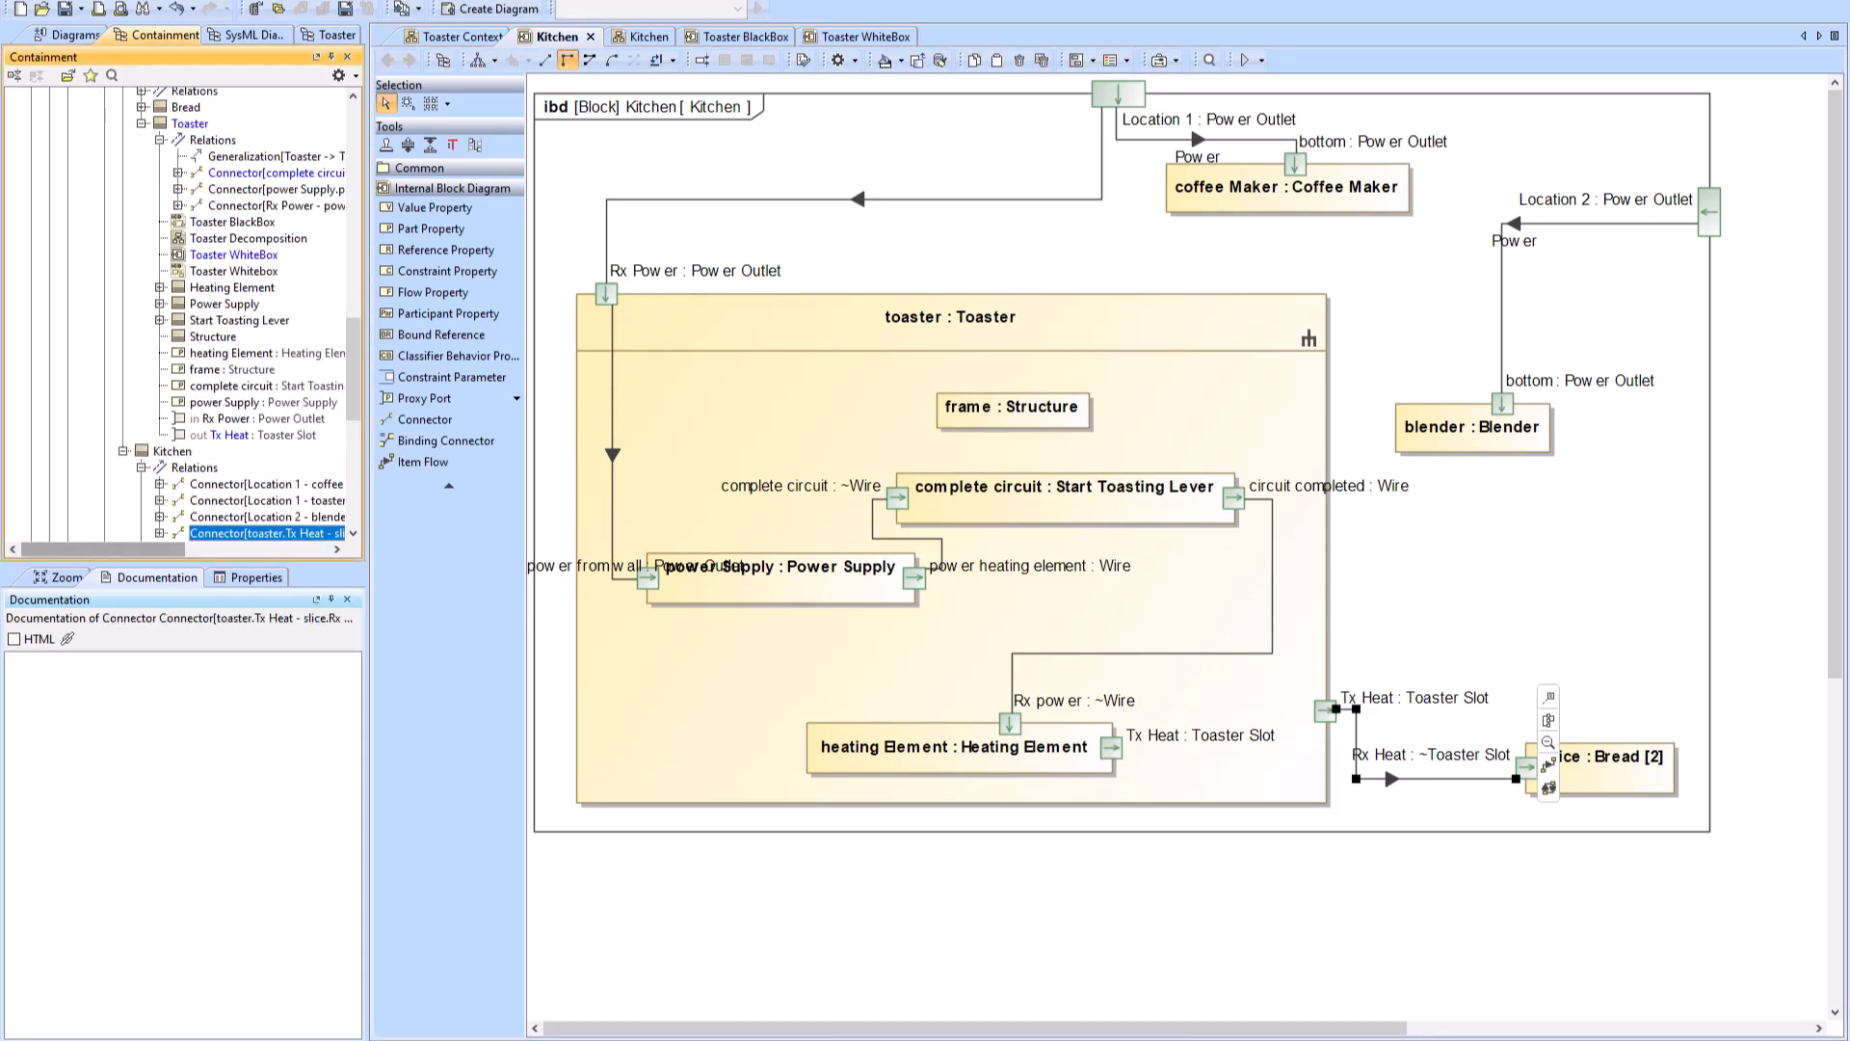
key("Delete")
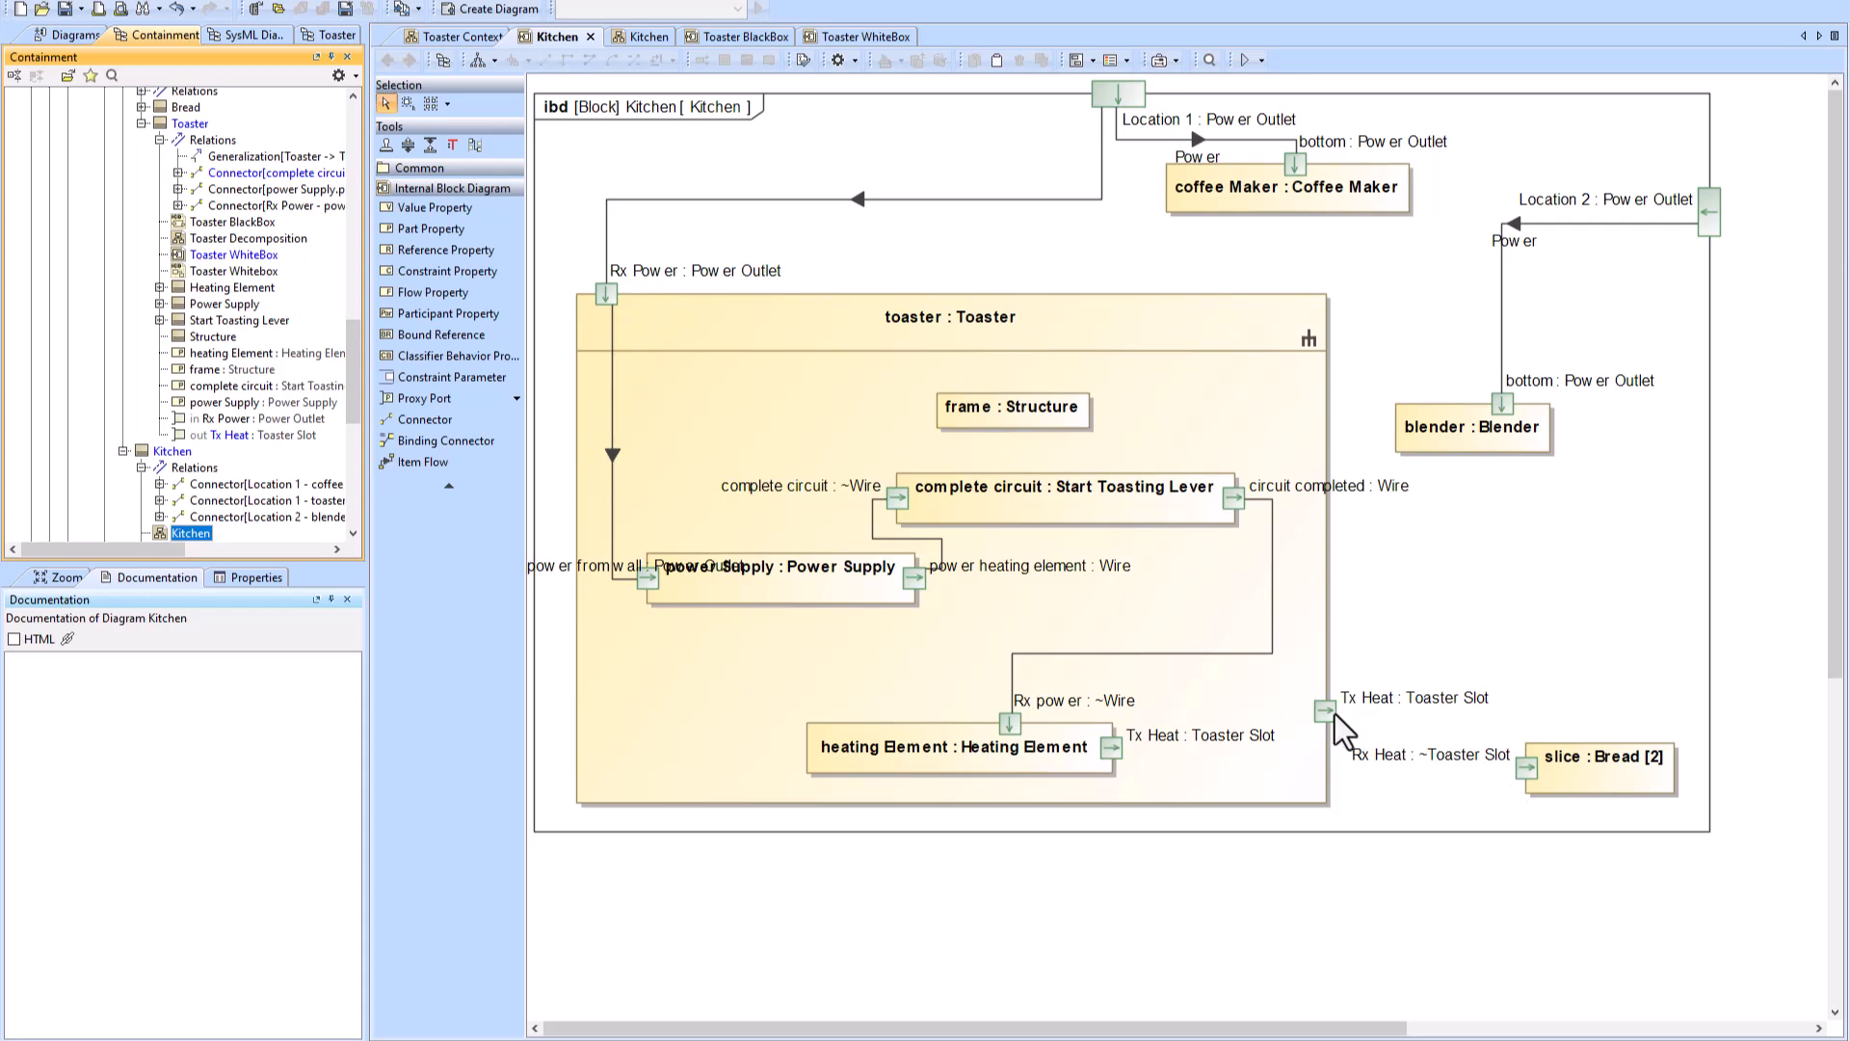
Step: Delete the Tx Heat proxy port on the toaster part's boundary from the model
left_click(1328, 713)
key("alt+b")
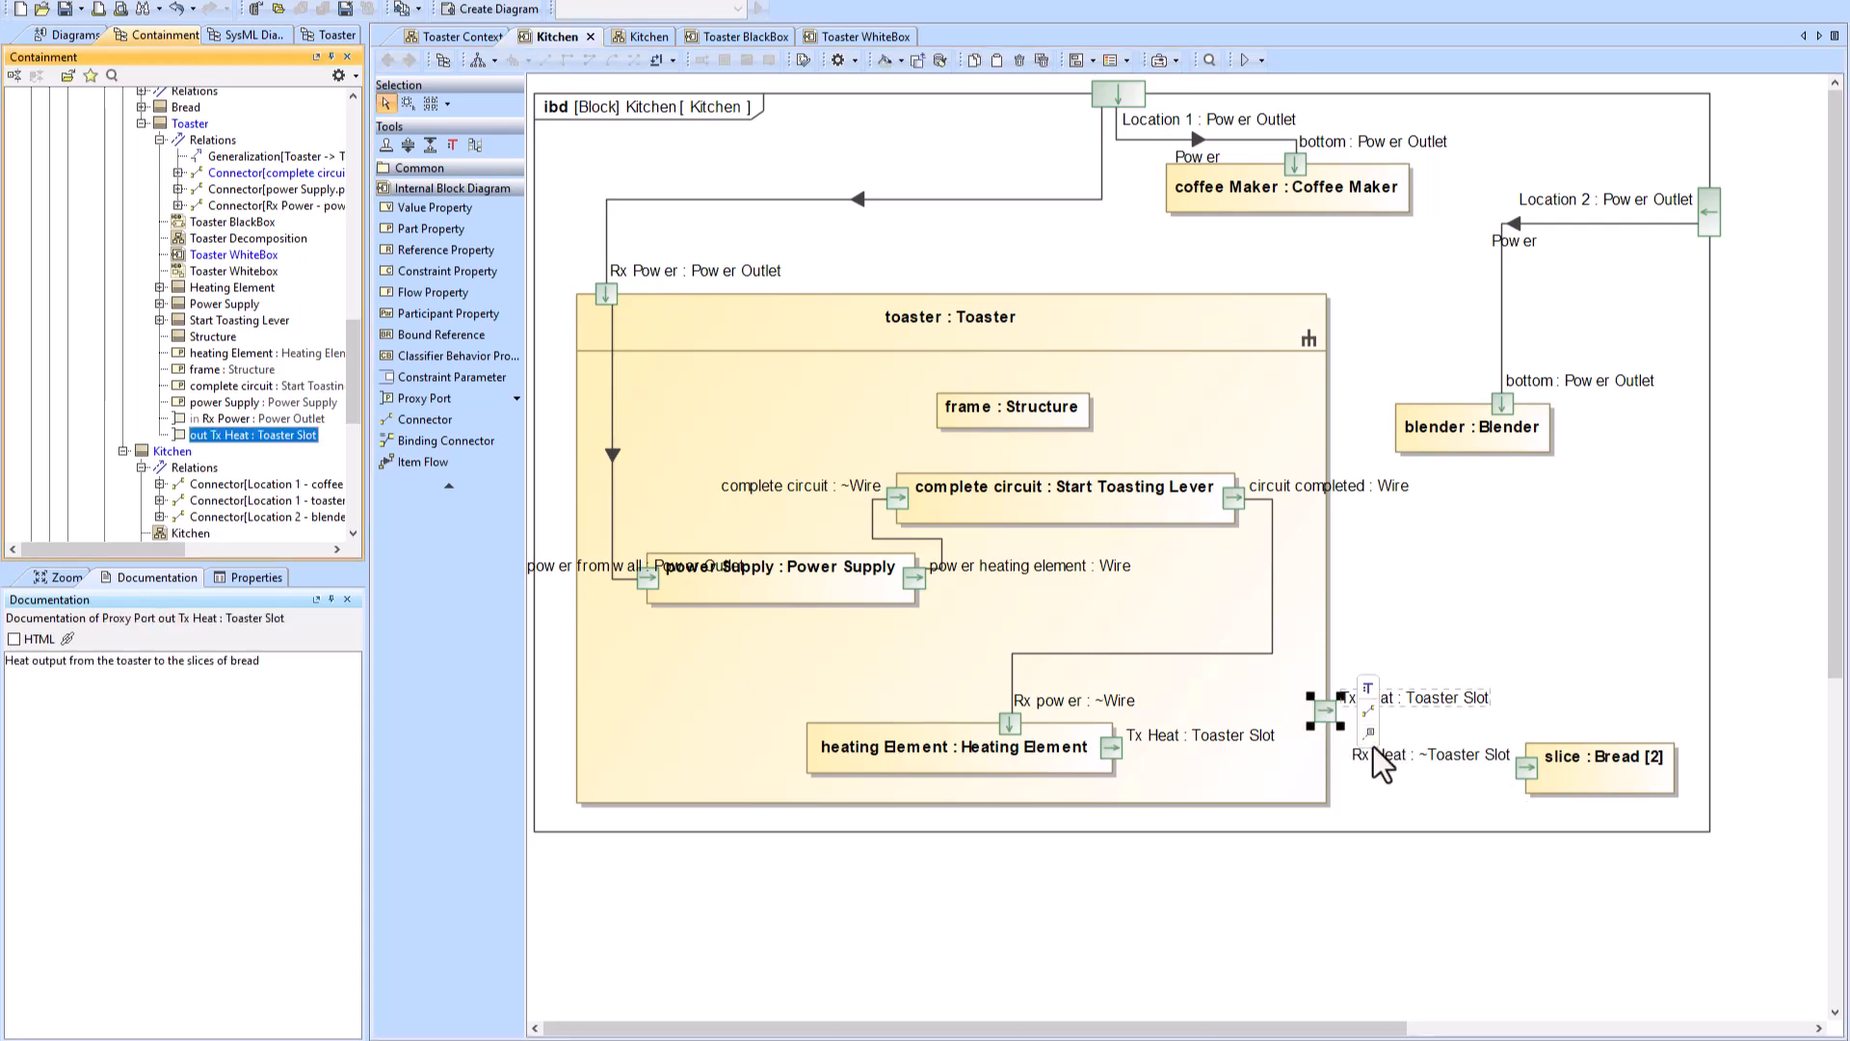
key("Delete")
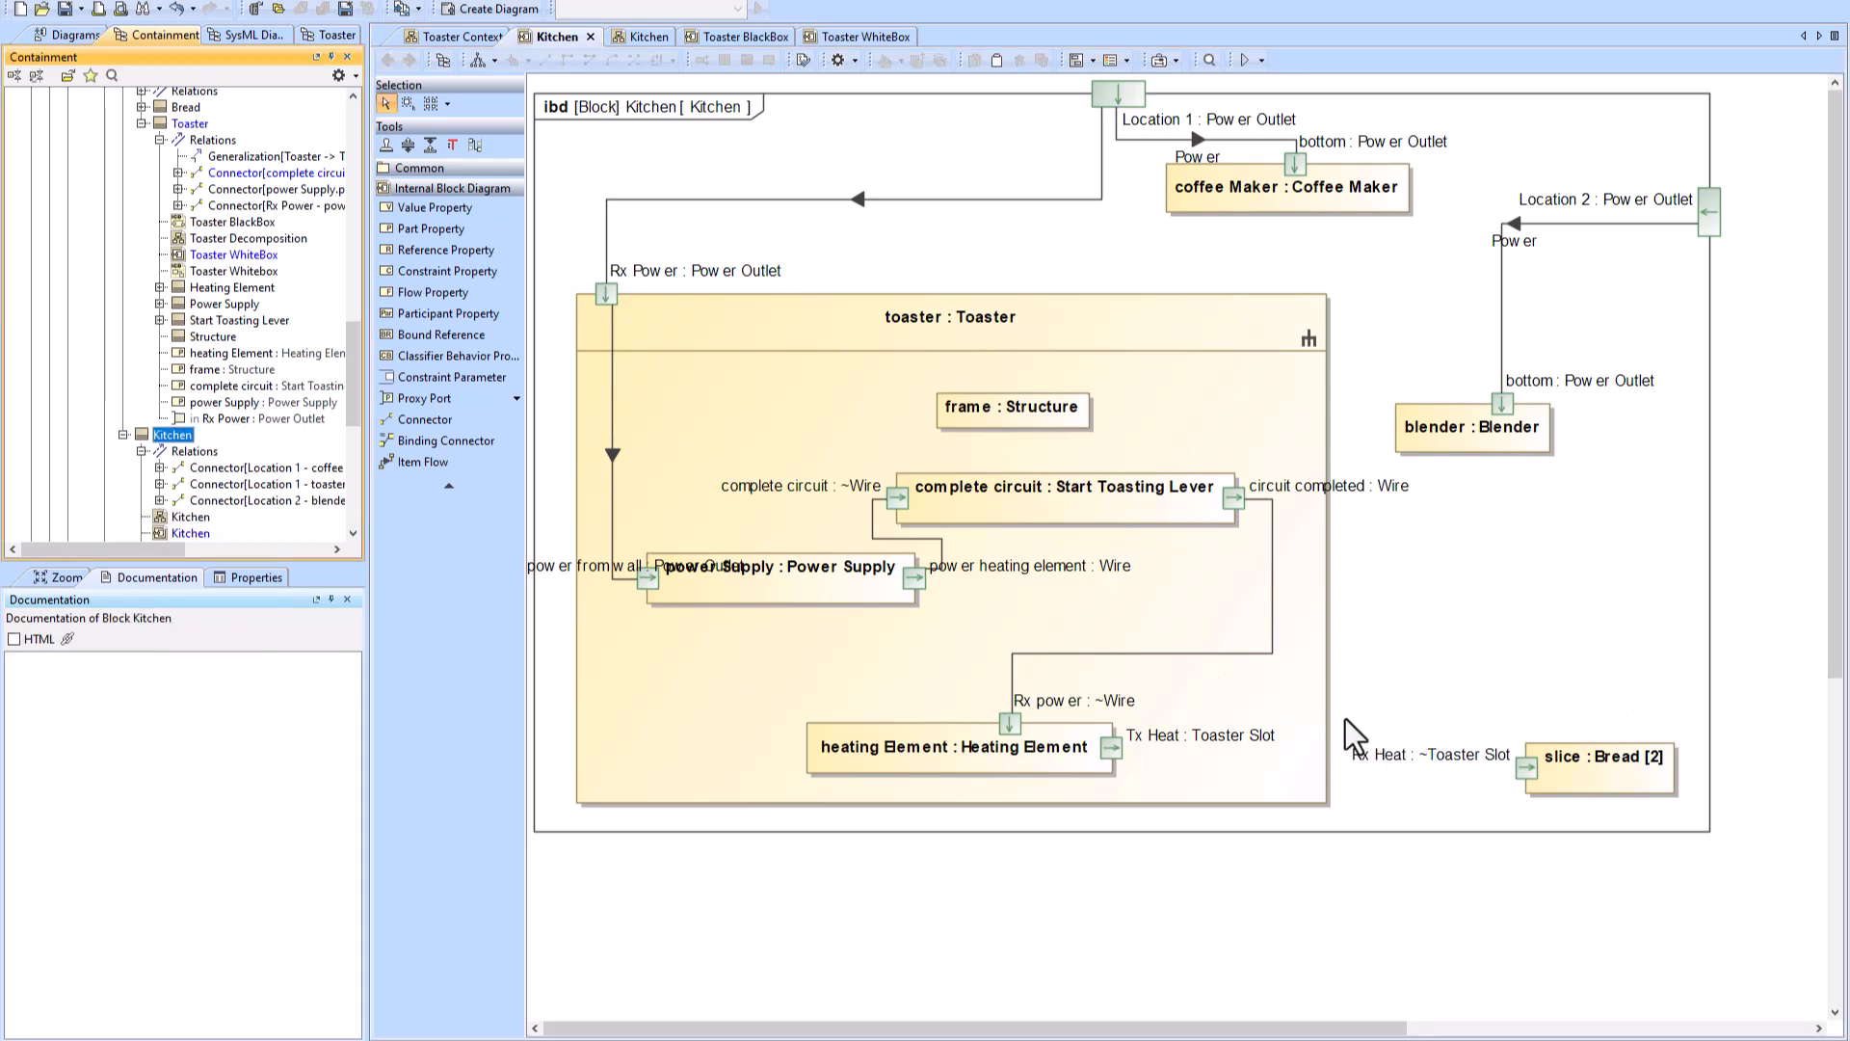
Step: Shift the slice part slightly up and connect heating Element's Tx Heat port directly to slice's Rx Heat port
left_click_drag(1602, 768, 1621, 727)
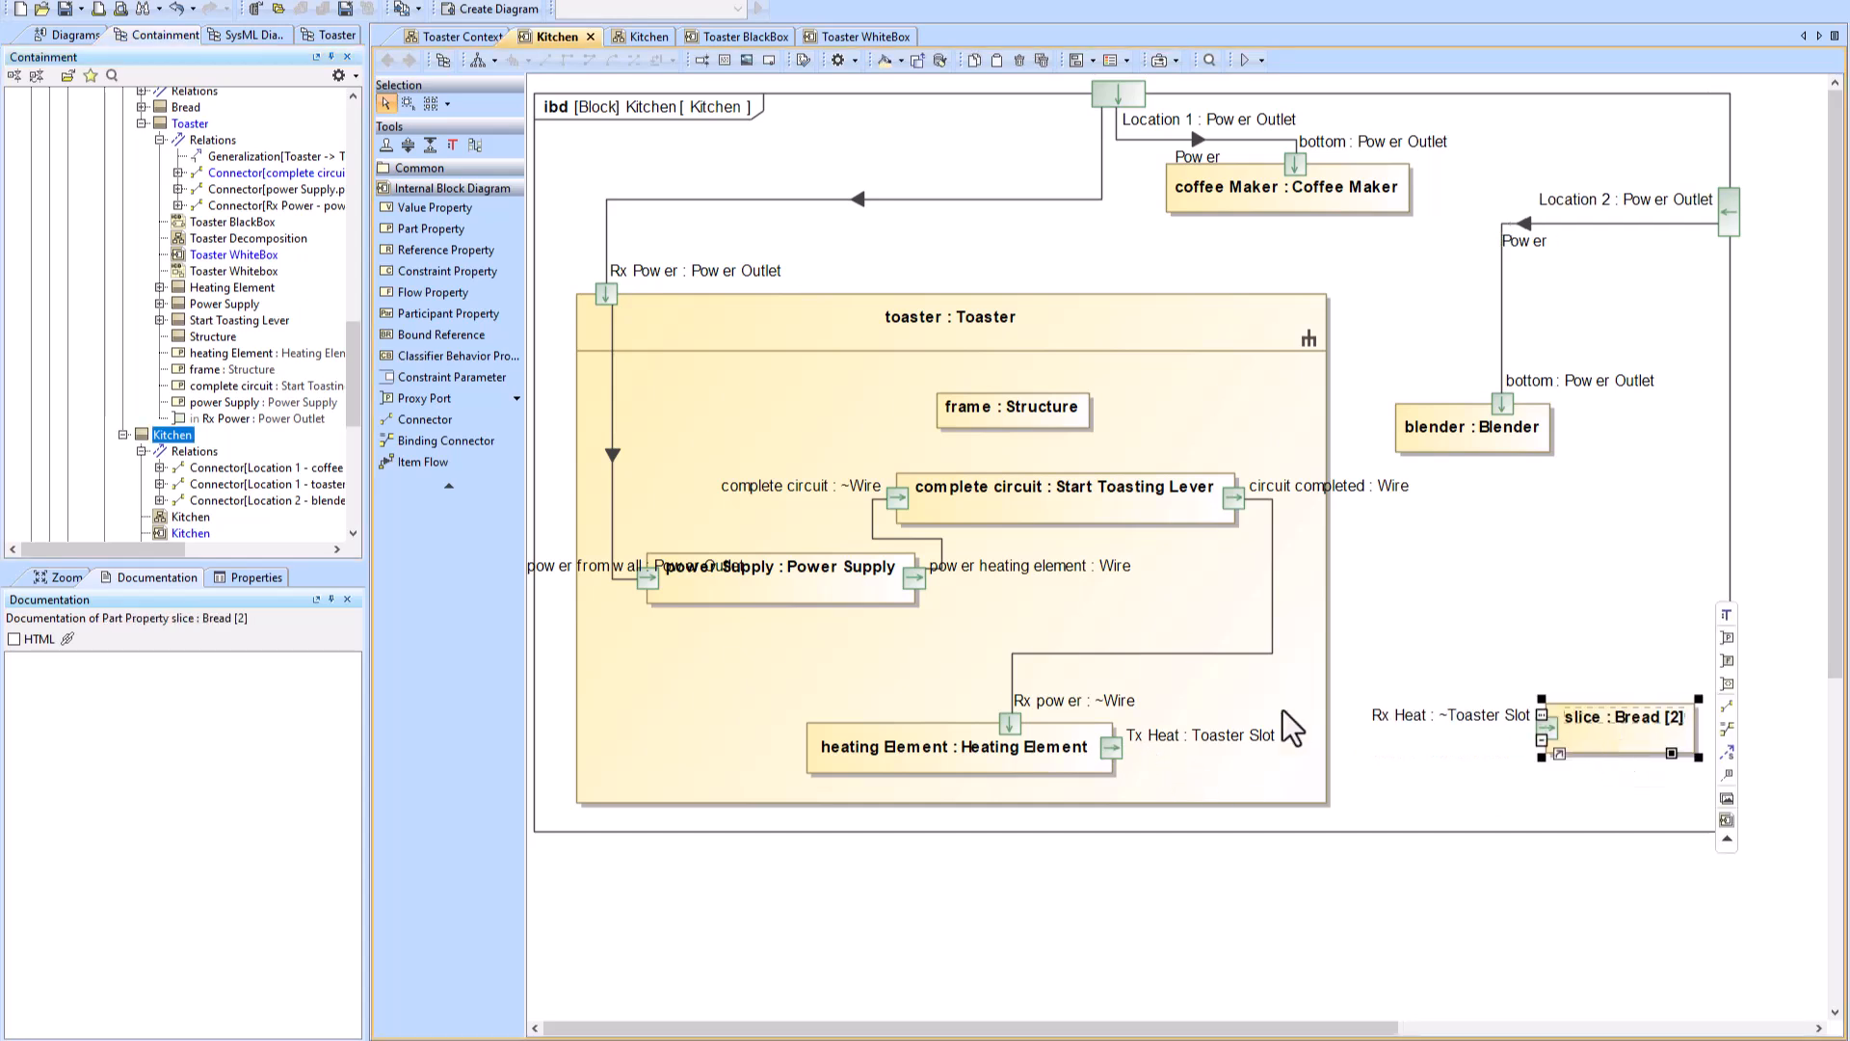
left_click(1116, 748)
left_click(1152, 745)
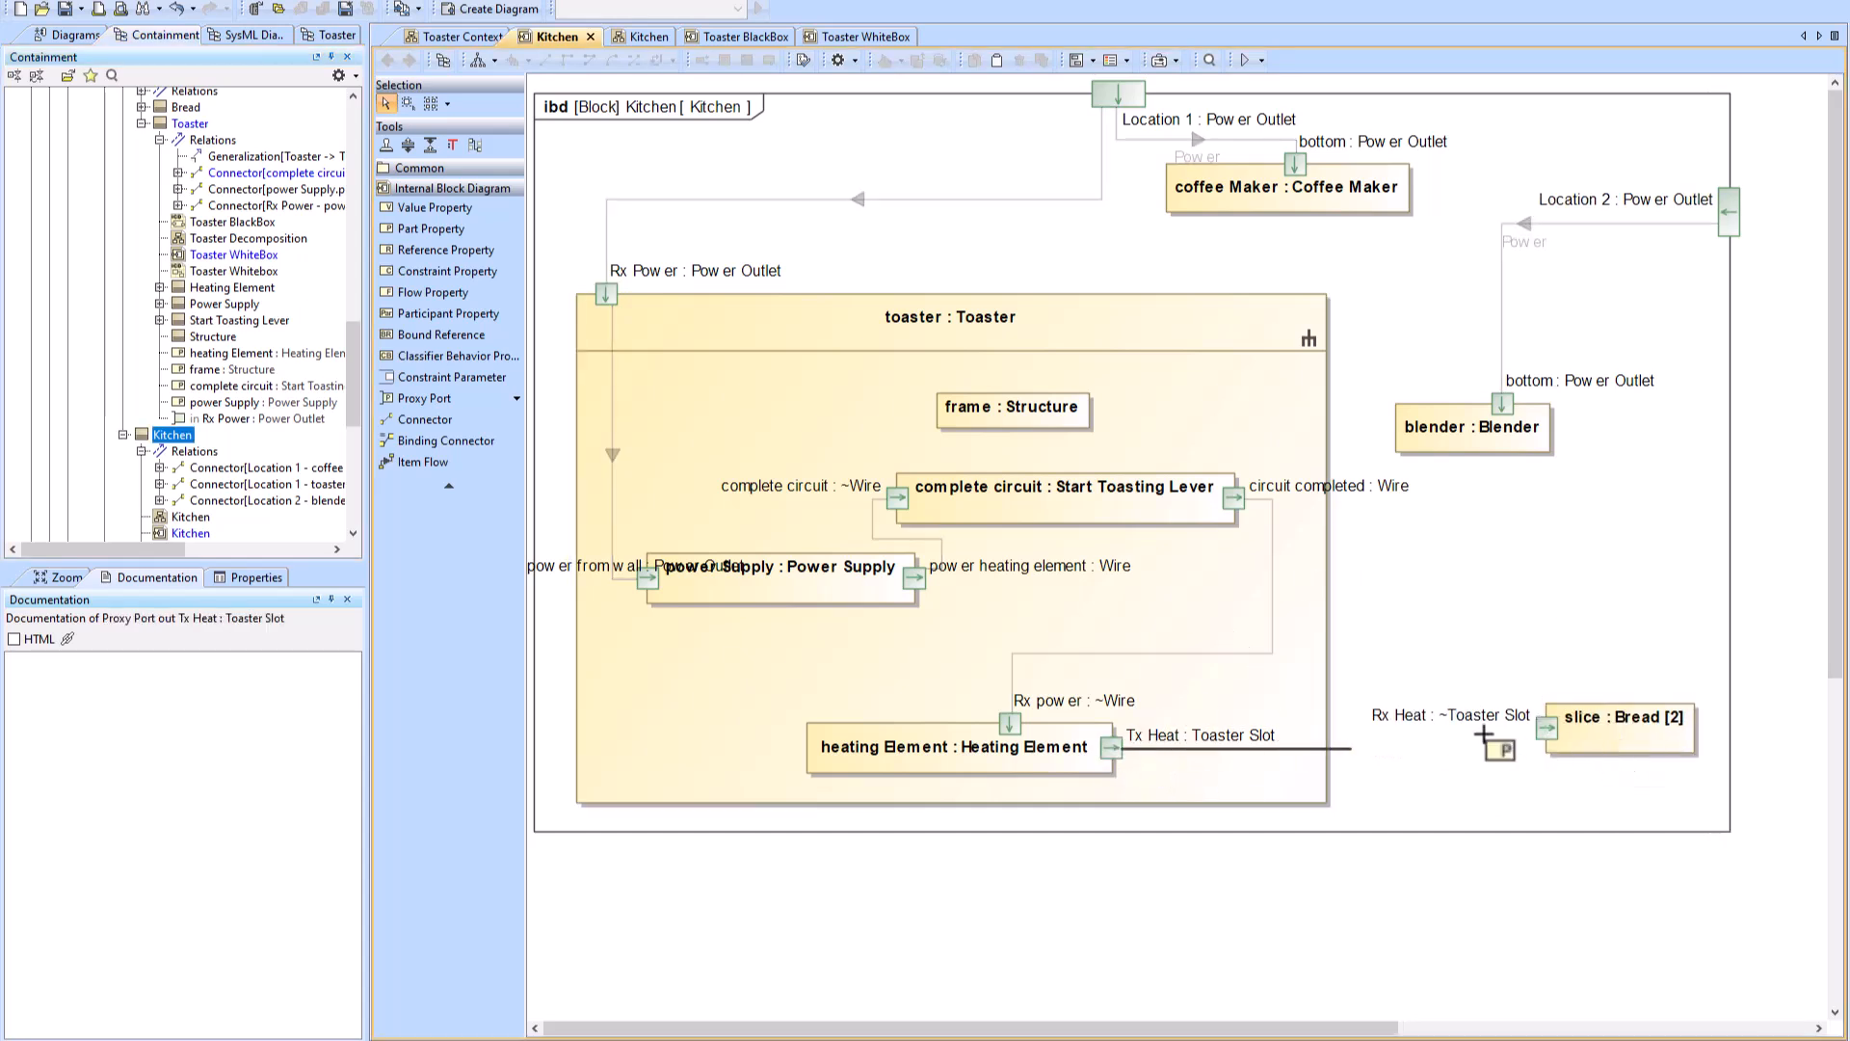
left_click(1547, 728)
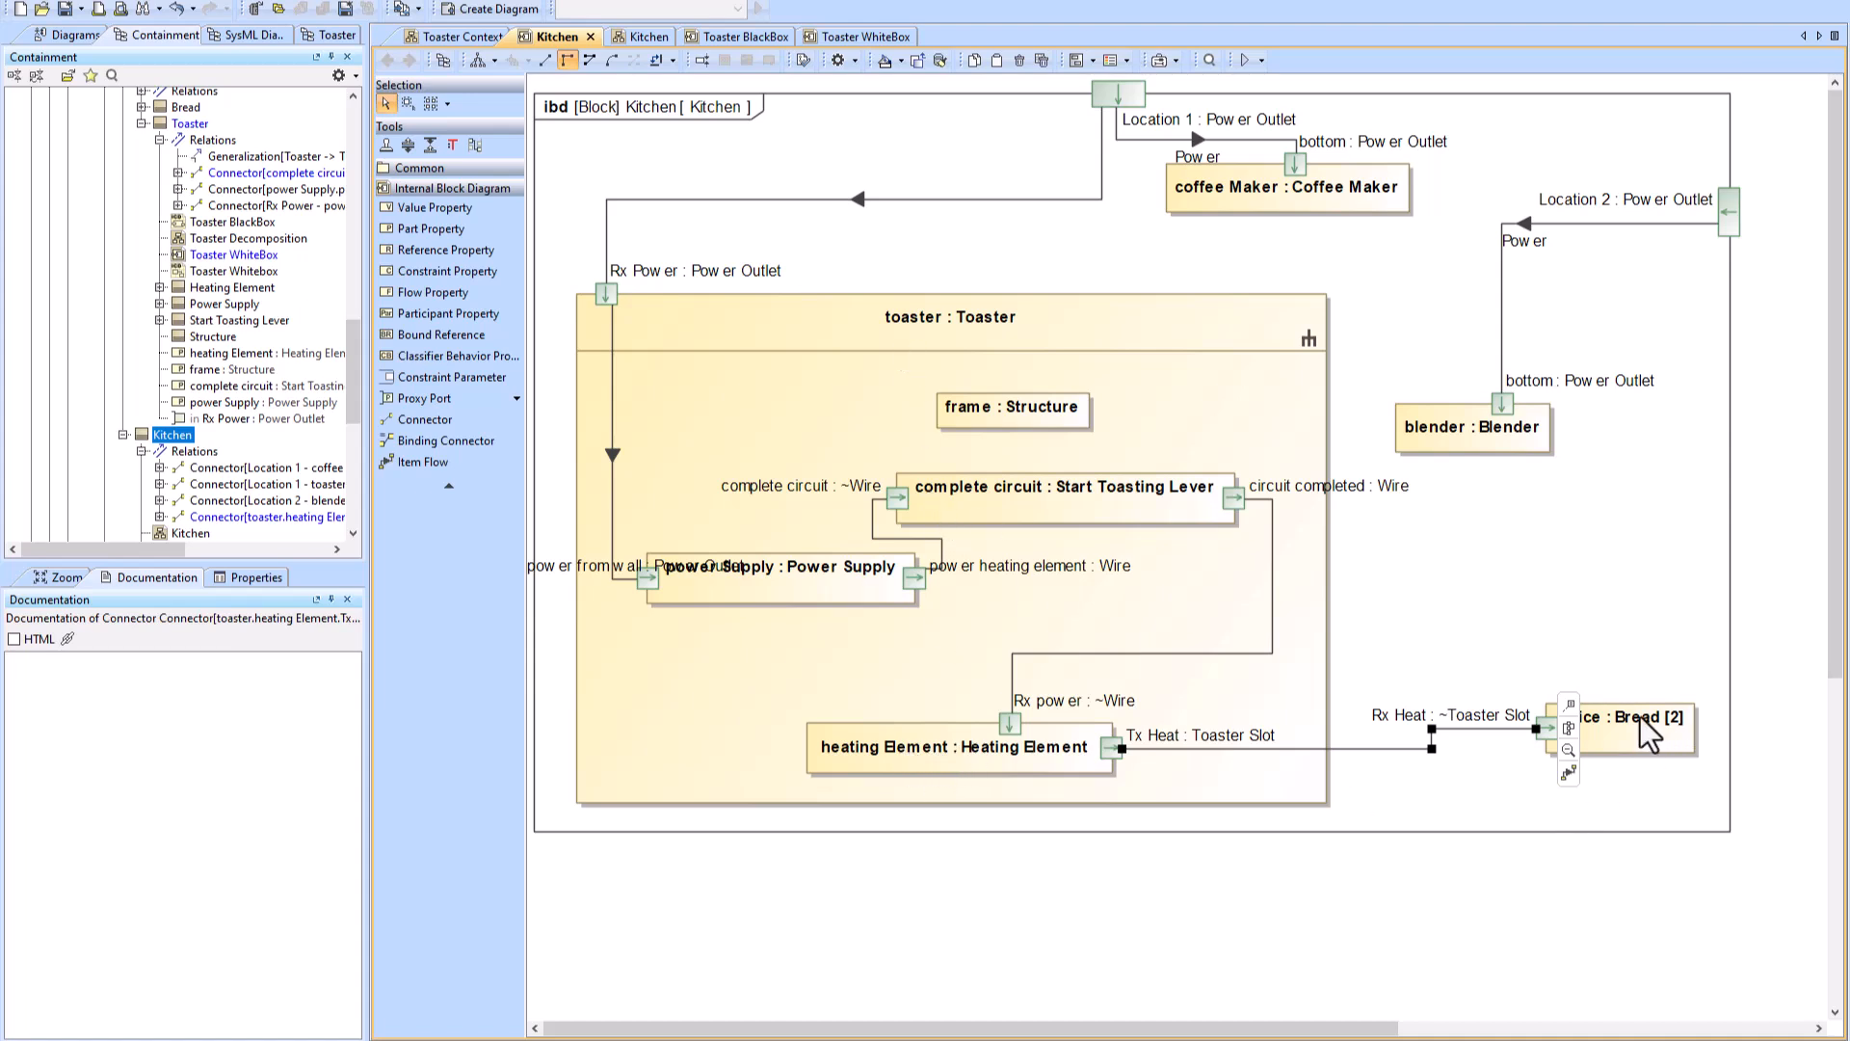
left_click(1435, 784)
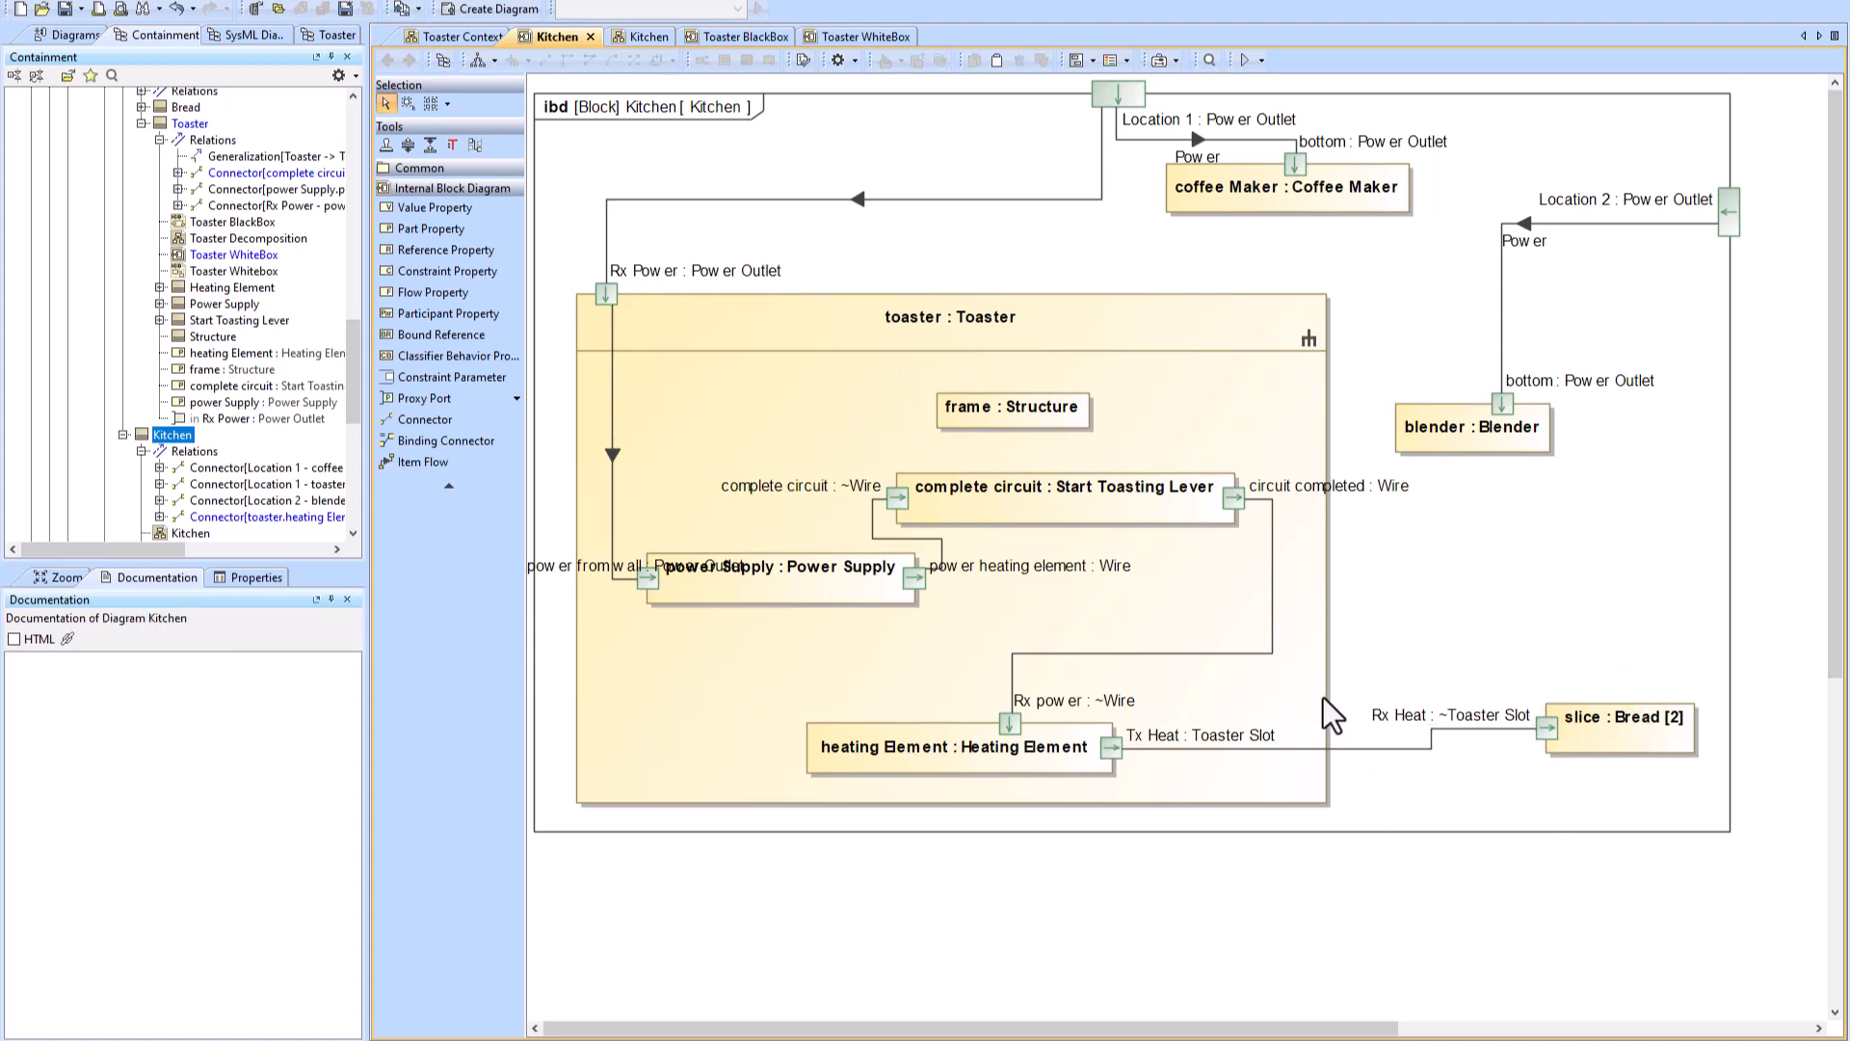
Step: Run Delegate Port(s) on the heating Element to slice connector that crosses the toaster boundary, and move slice up and outward
left_click(1154, 61)
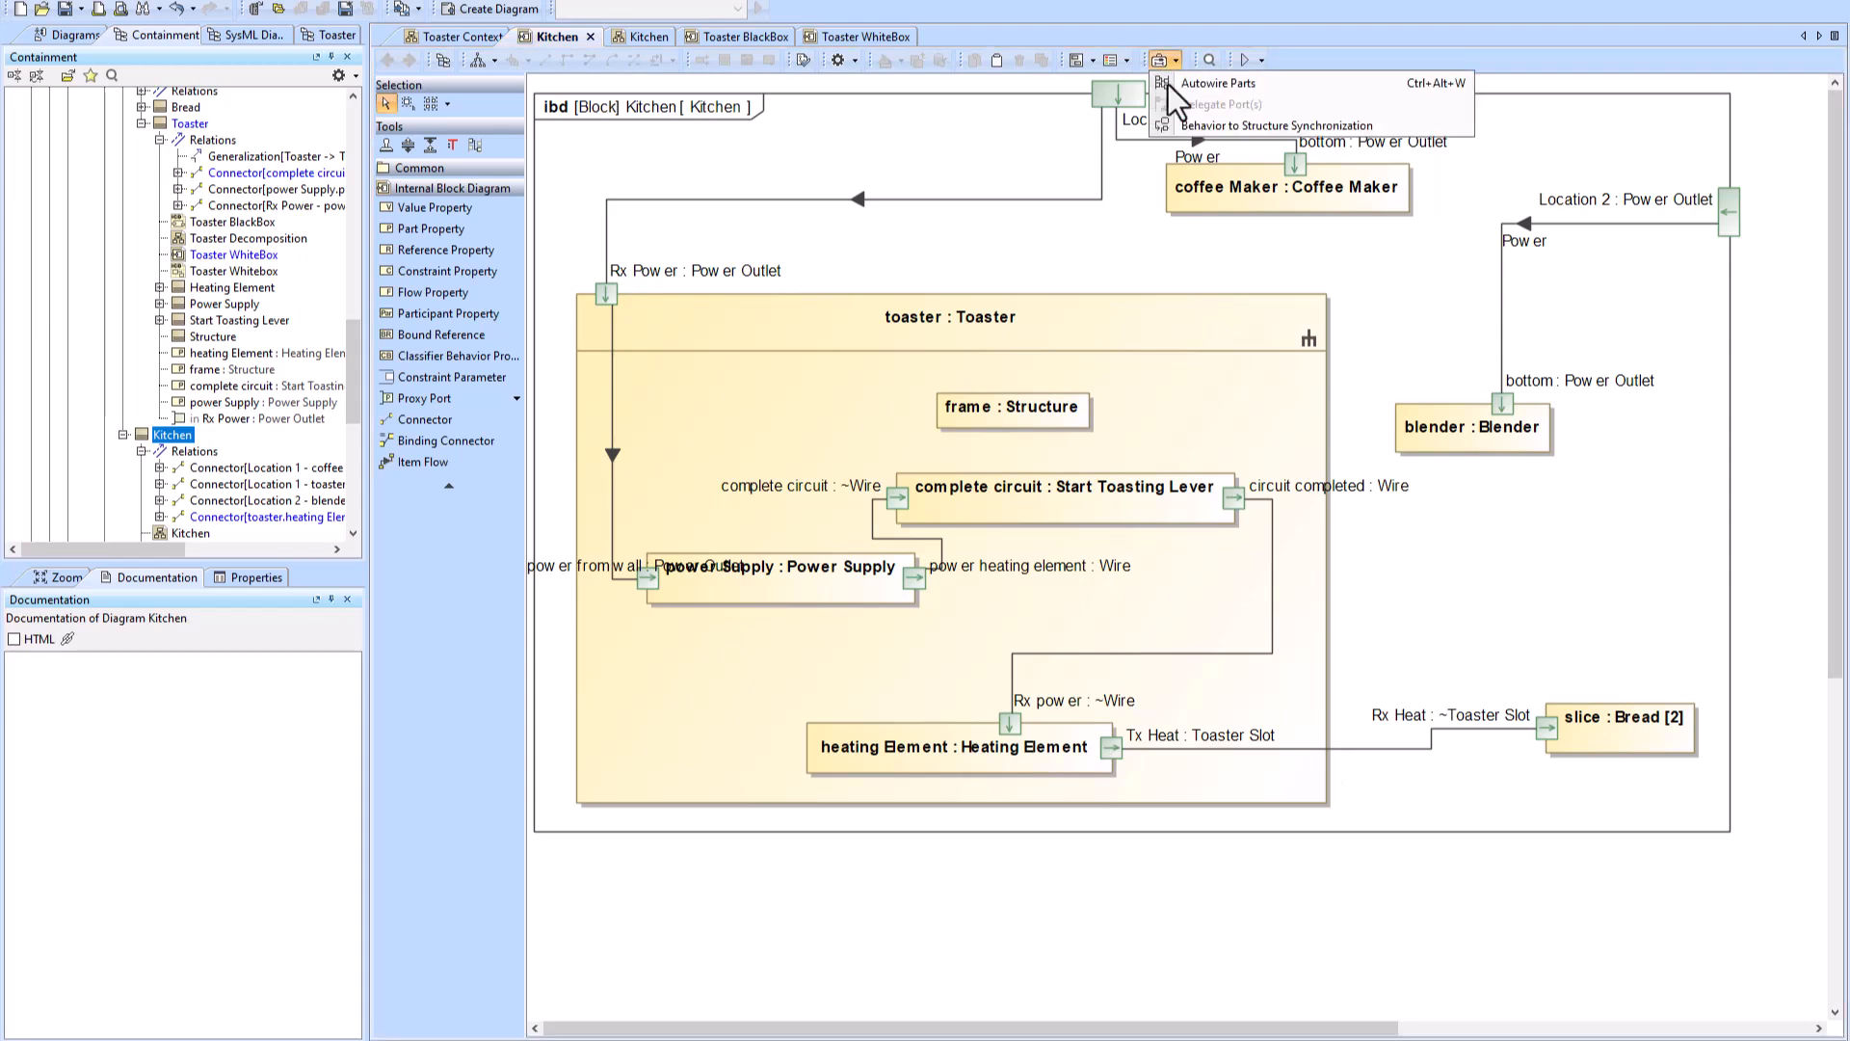
left_click(1313, 749)
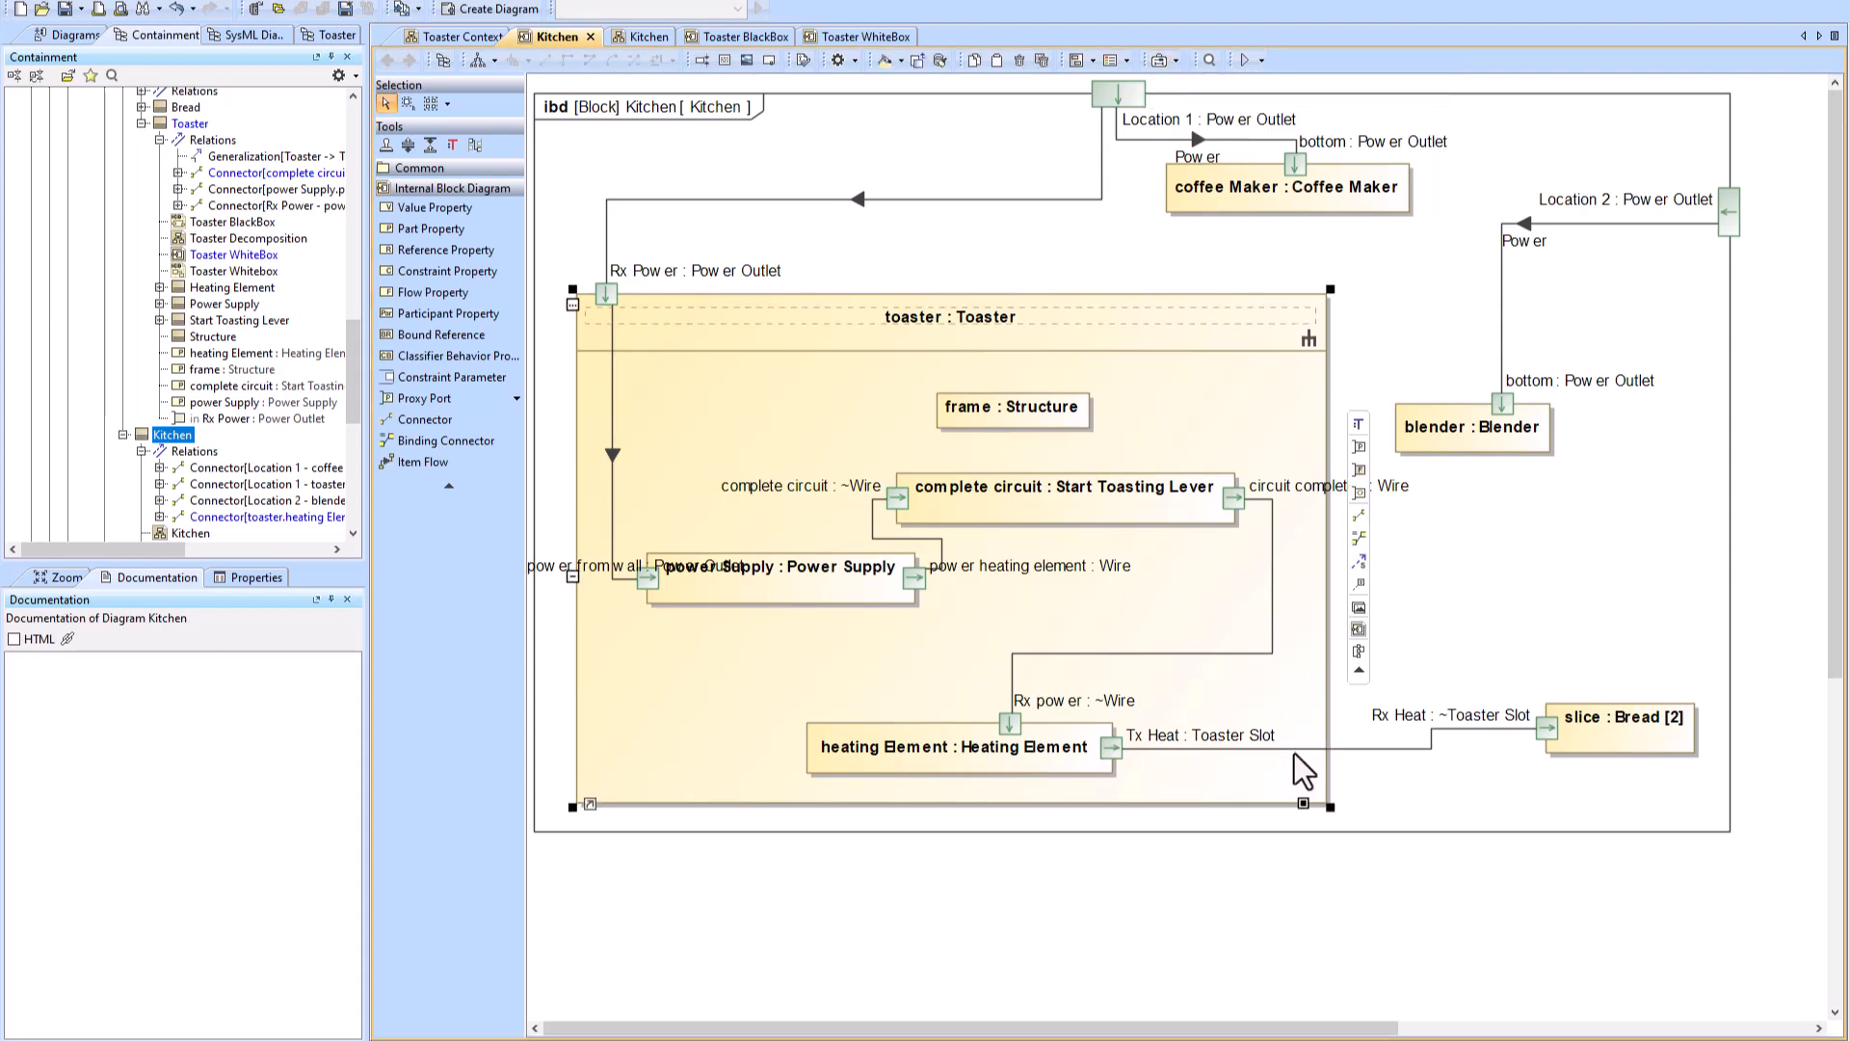
left_click(1295, 747)
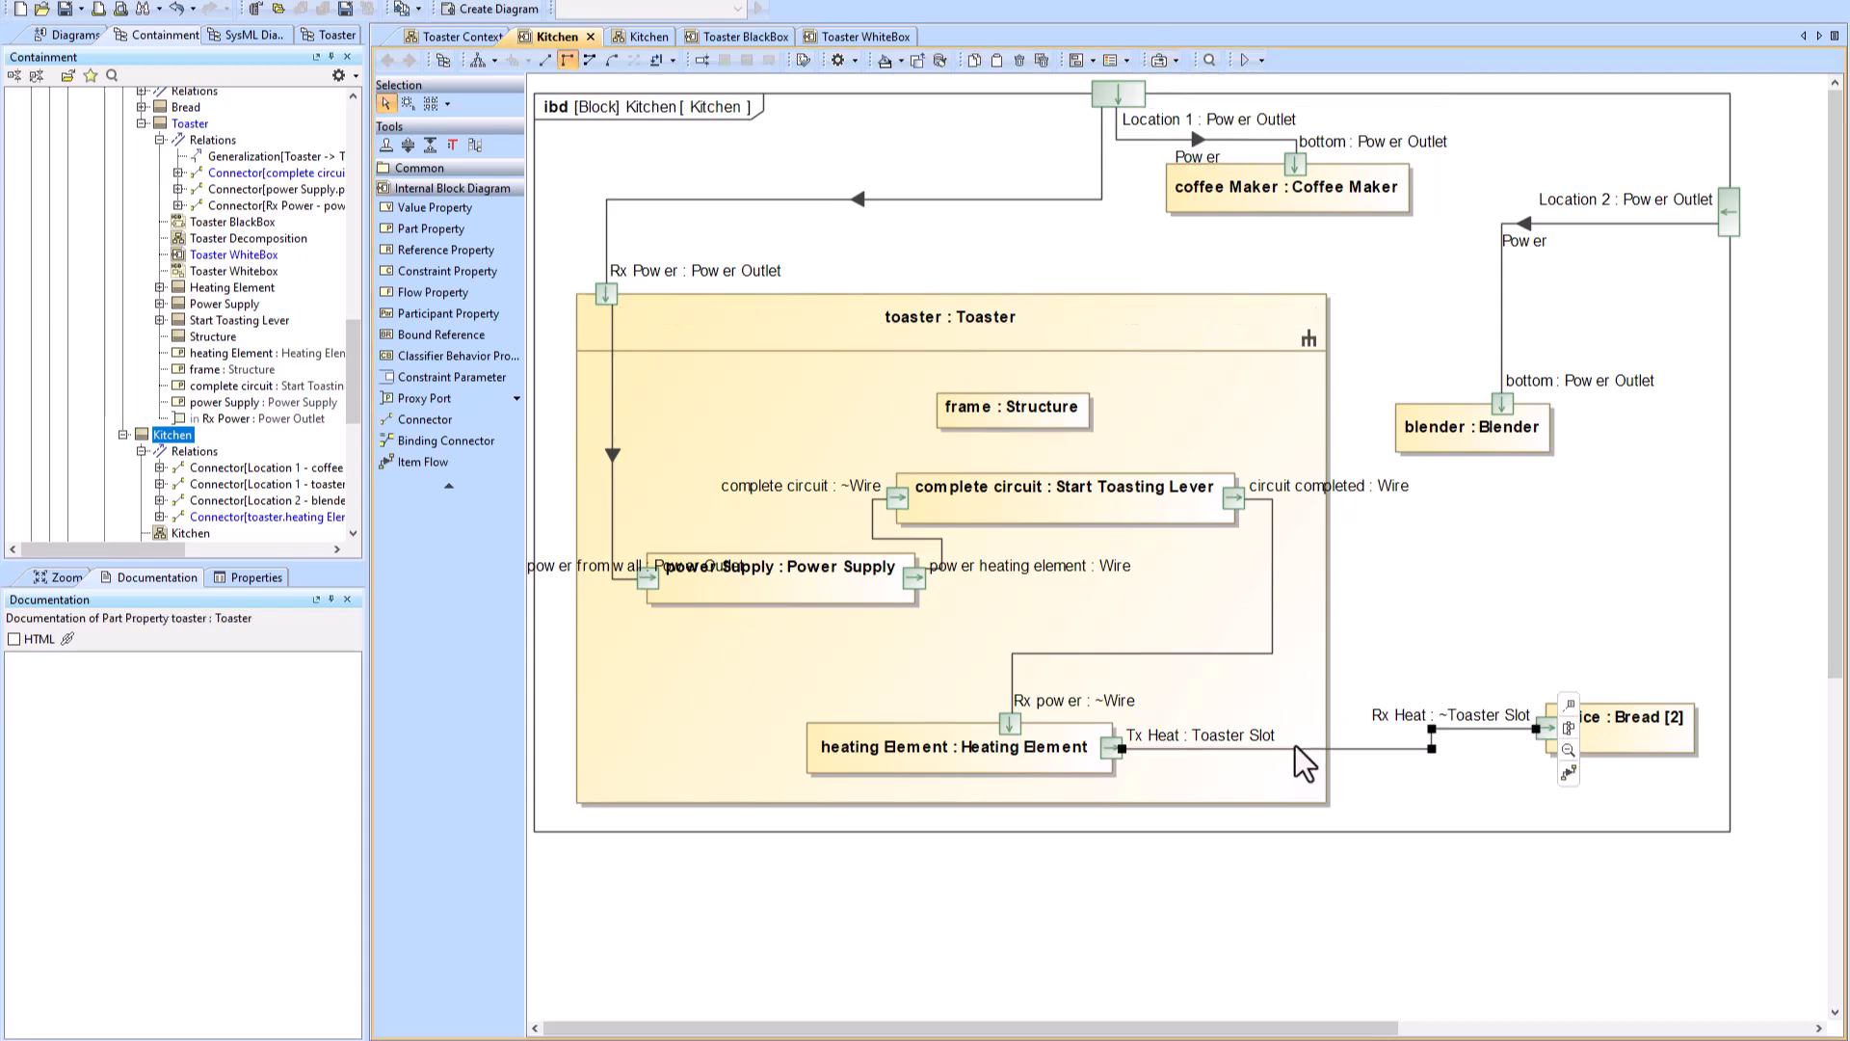
left_click(1164, 62)
left_click(1199, 102)
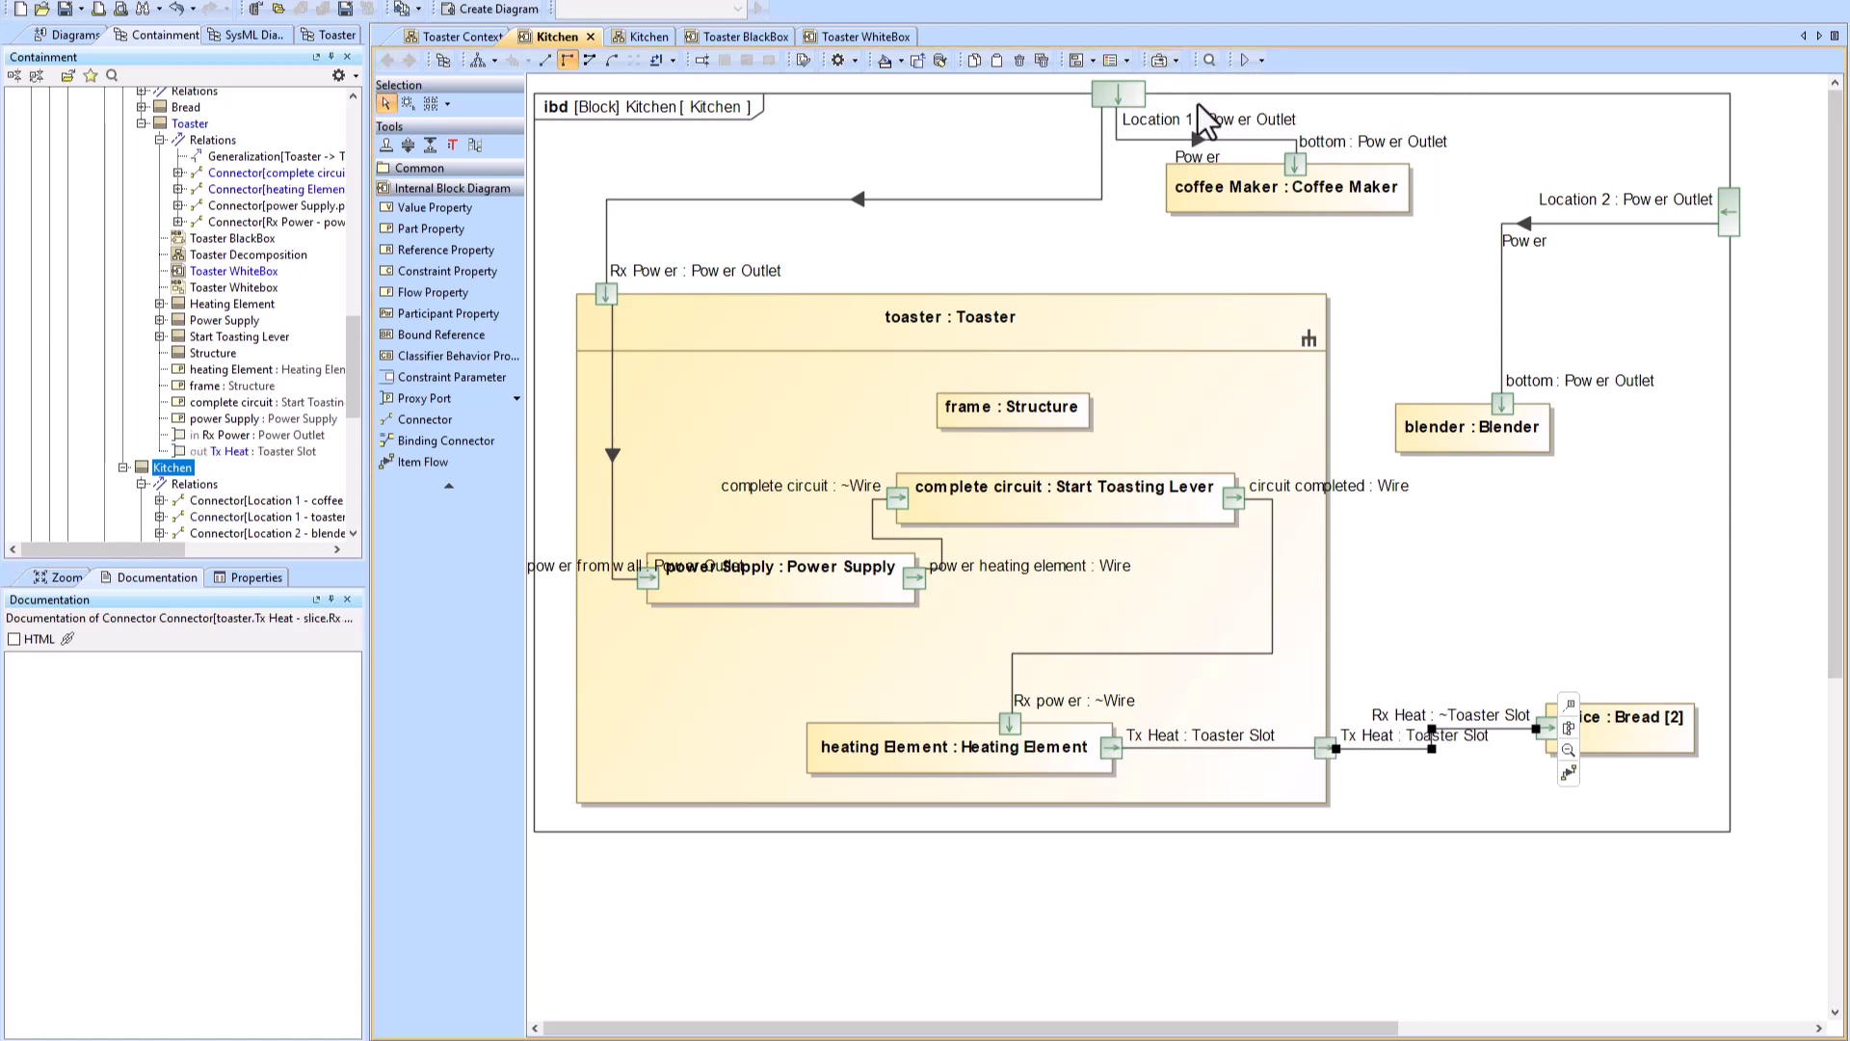
left_click(1646, 677)
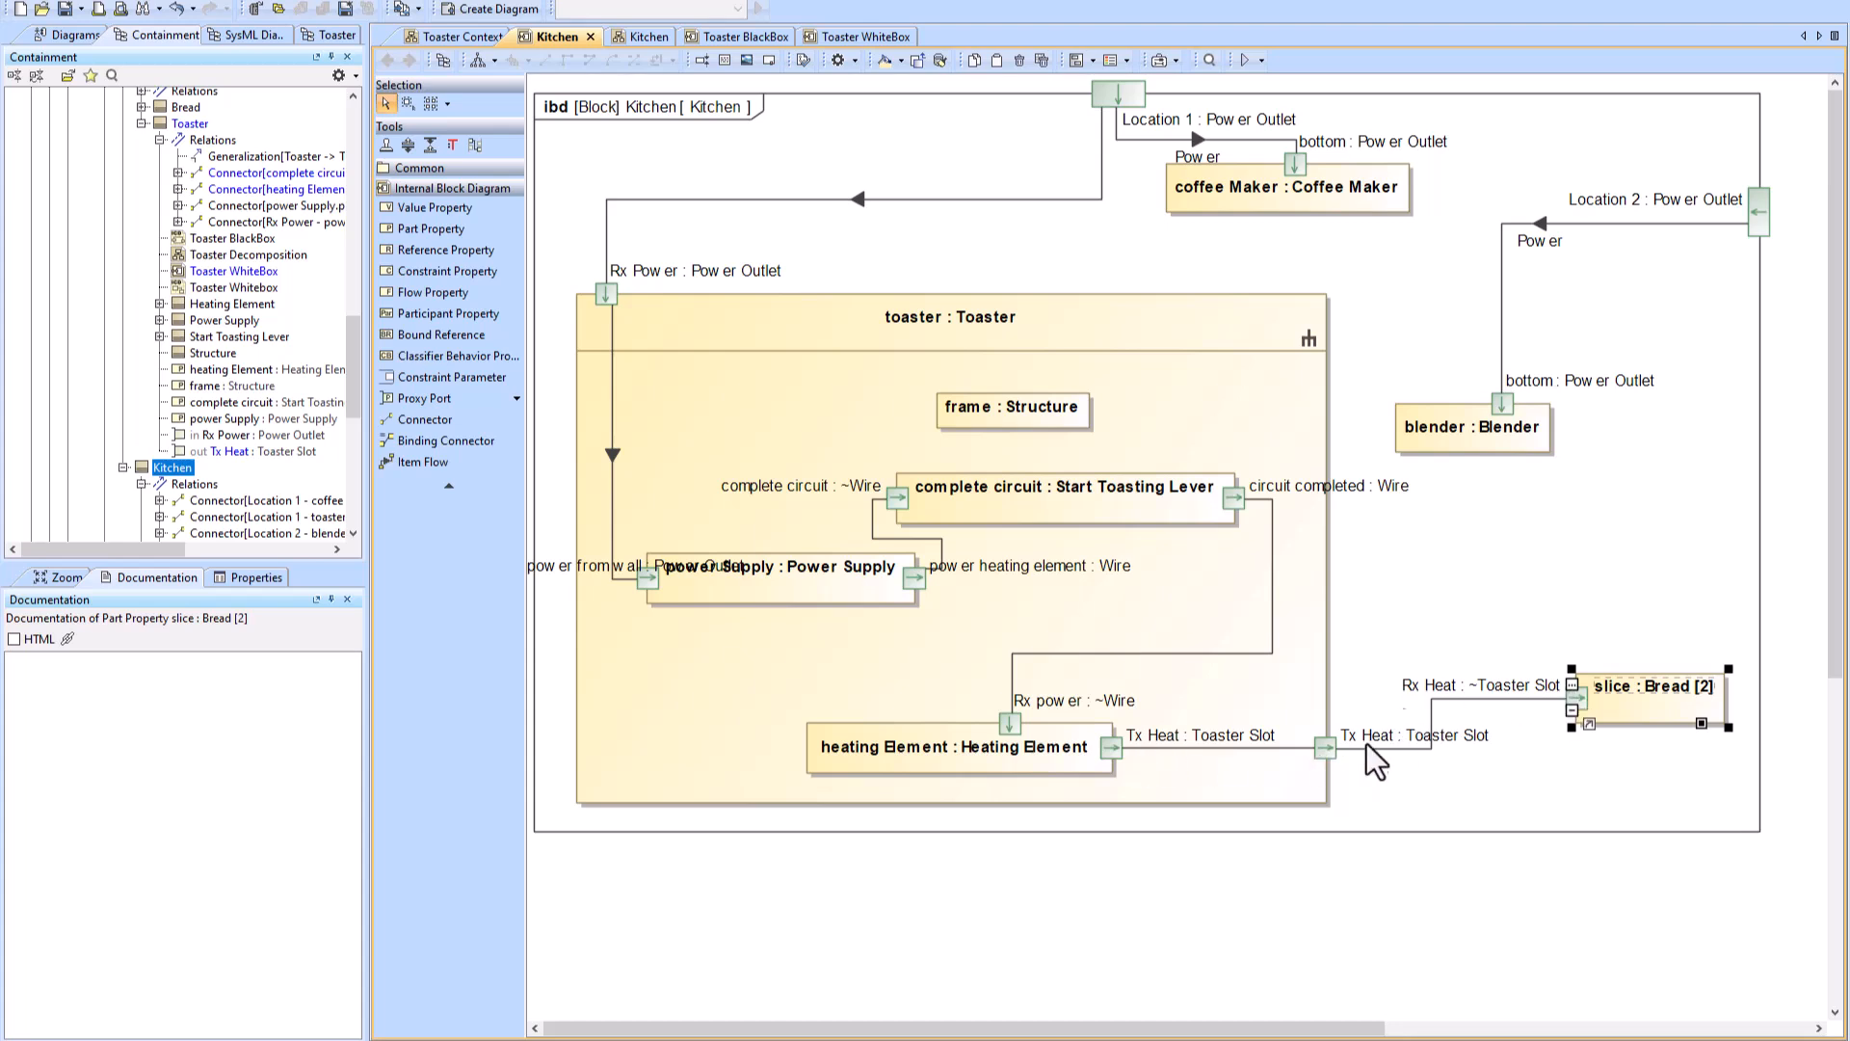
mouse_move(1592, 697)
left_click(1172, 66)
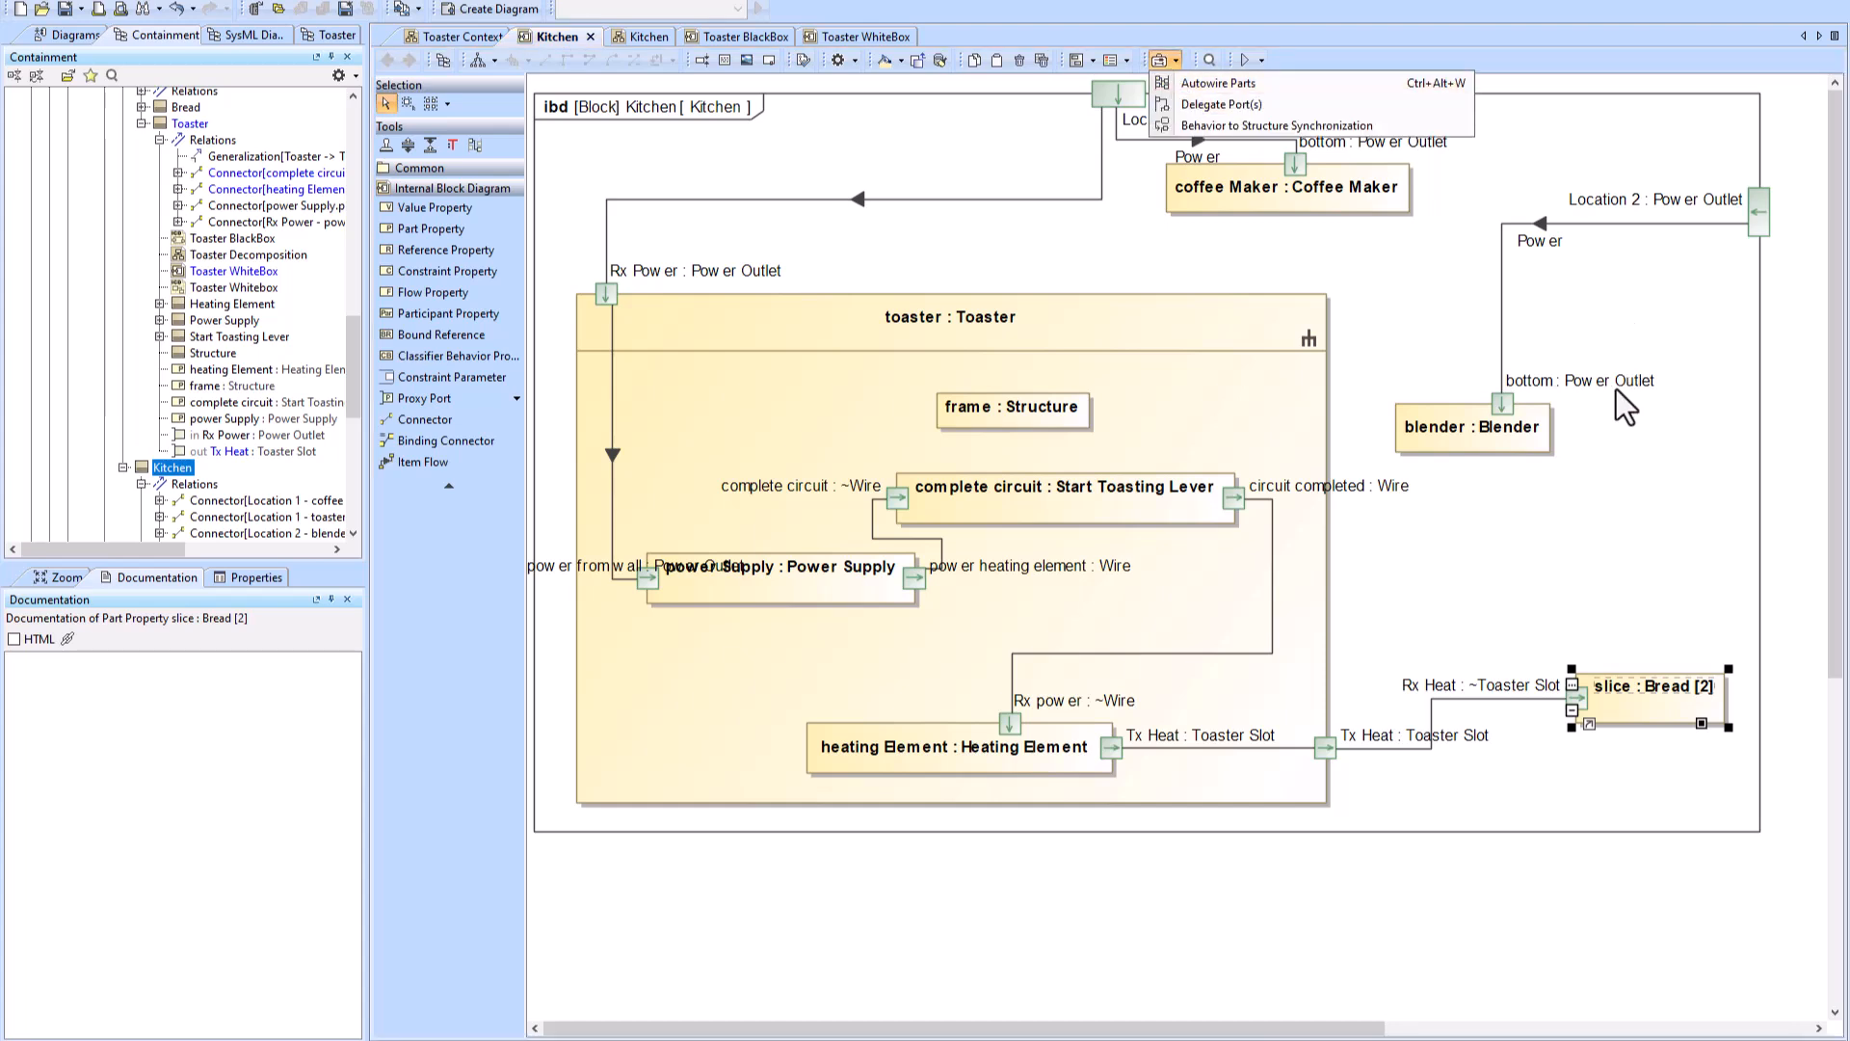
mouse_move(1576, 389)
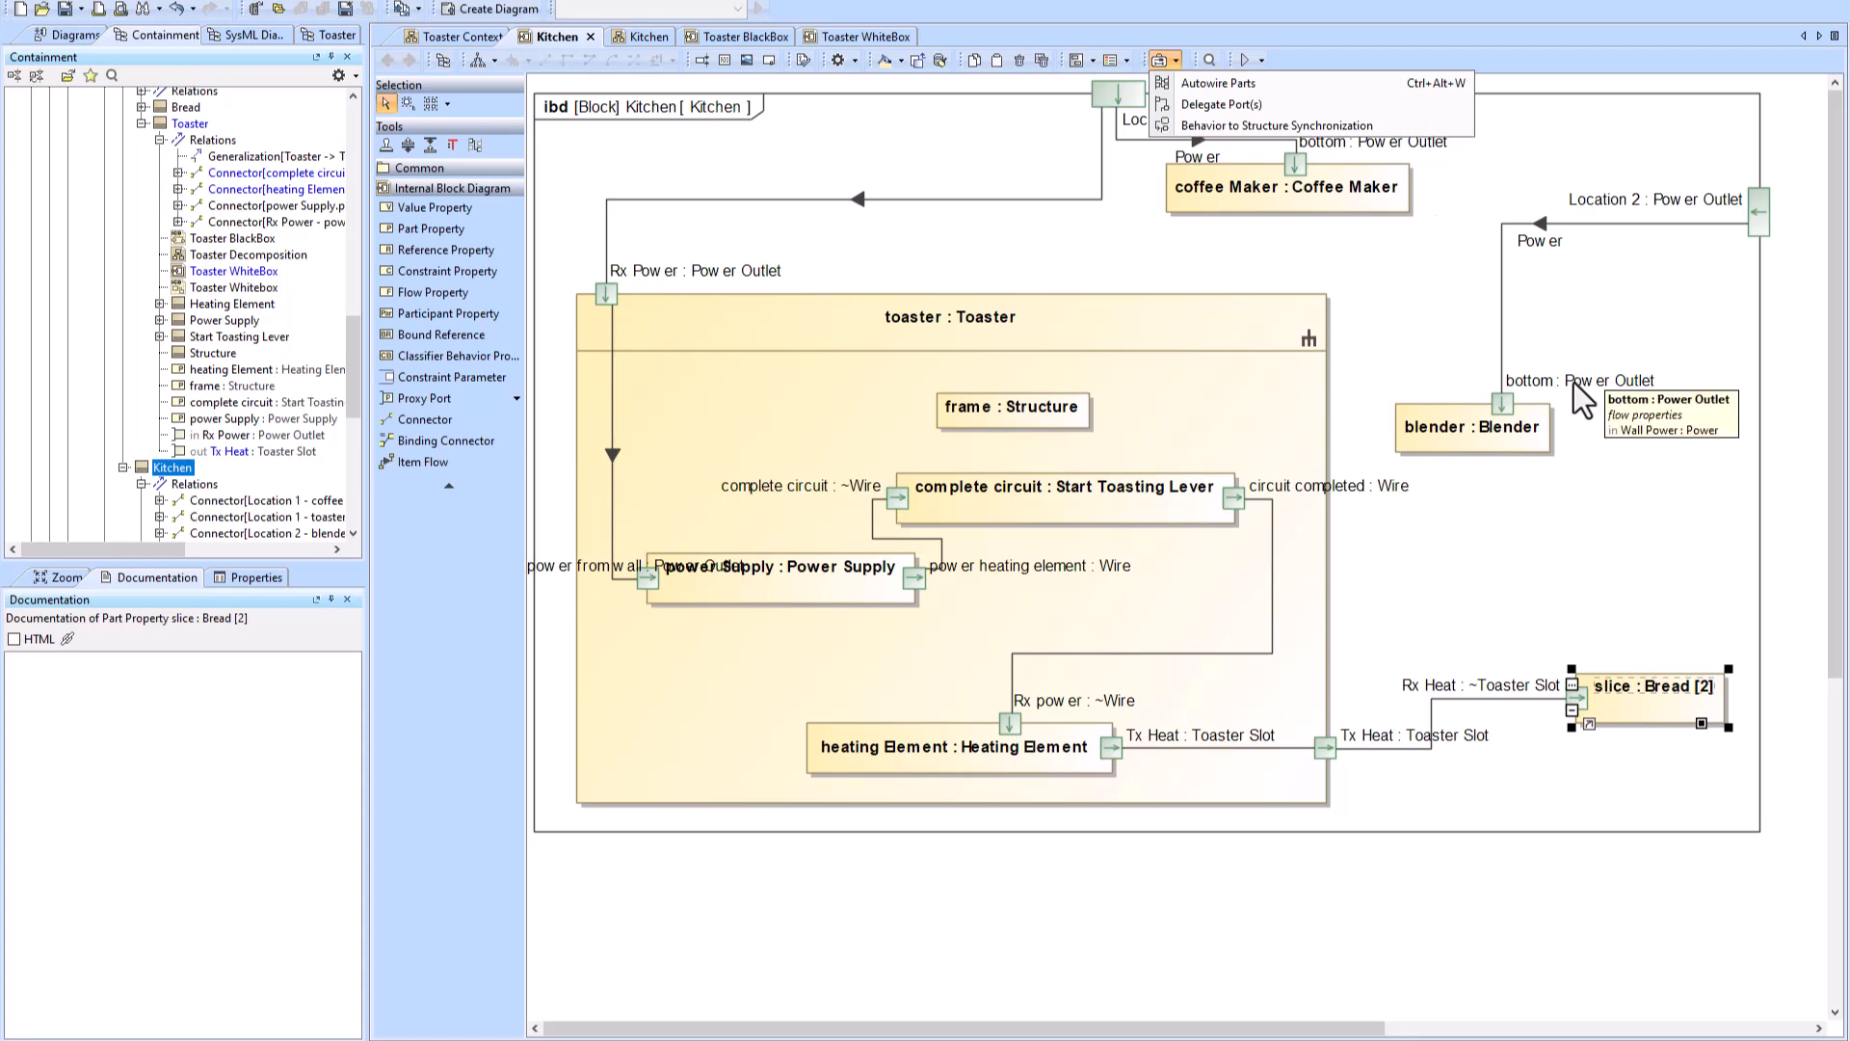
left_click(1526, 567)
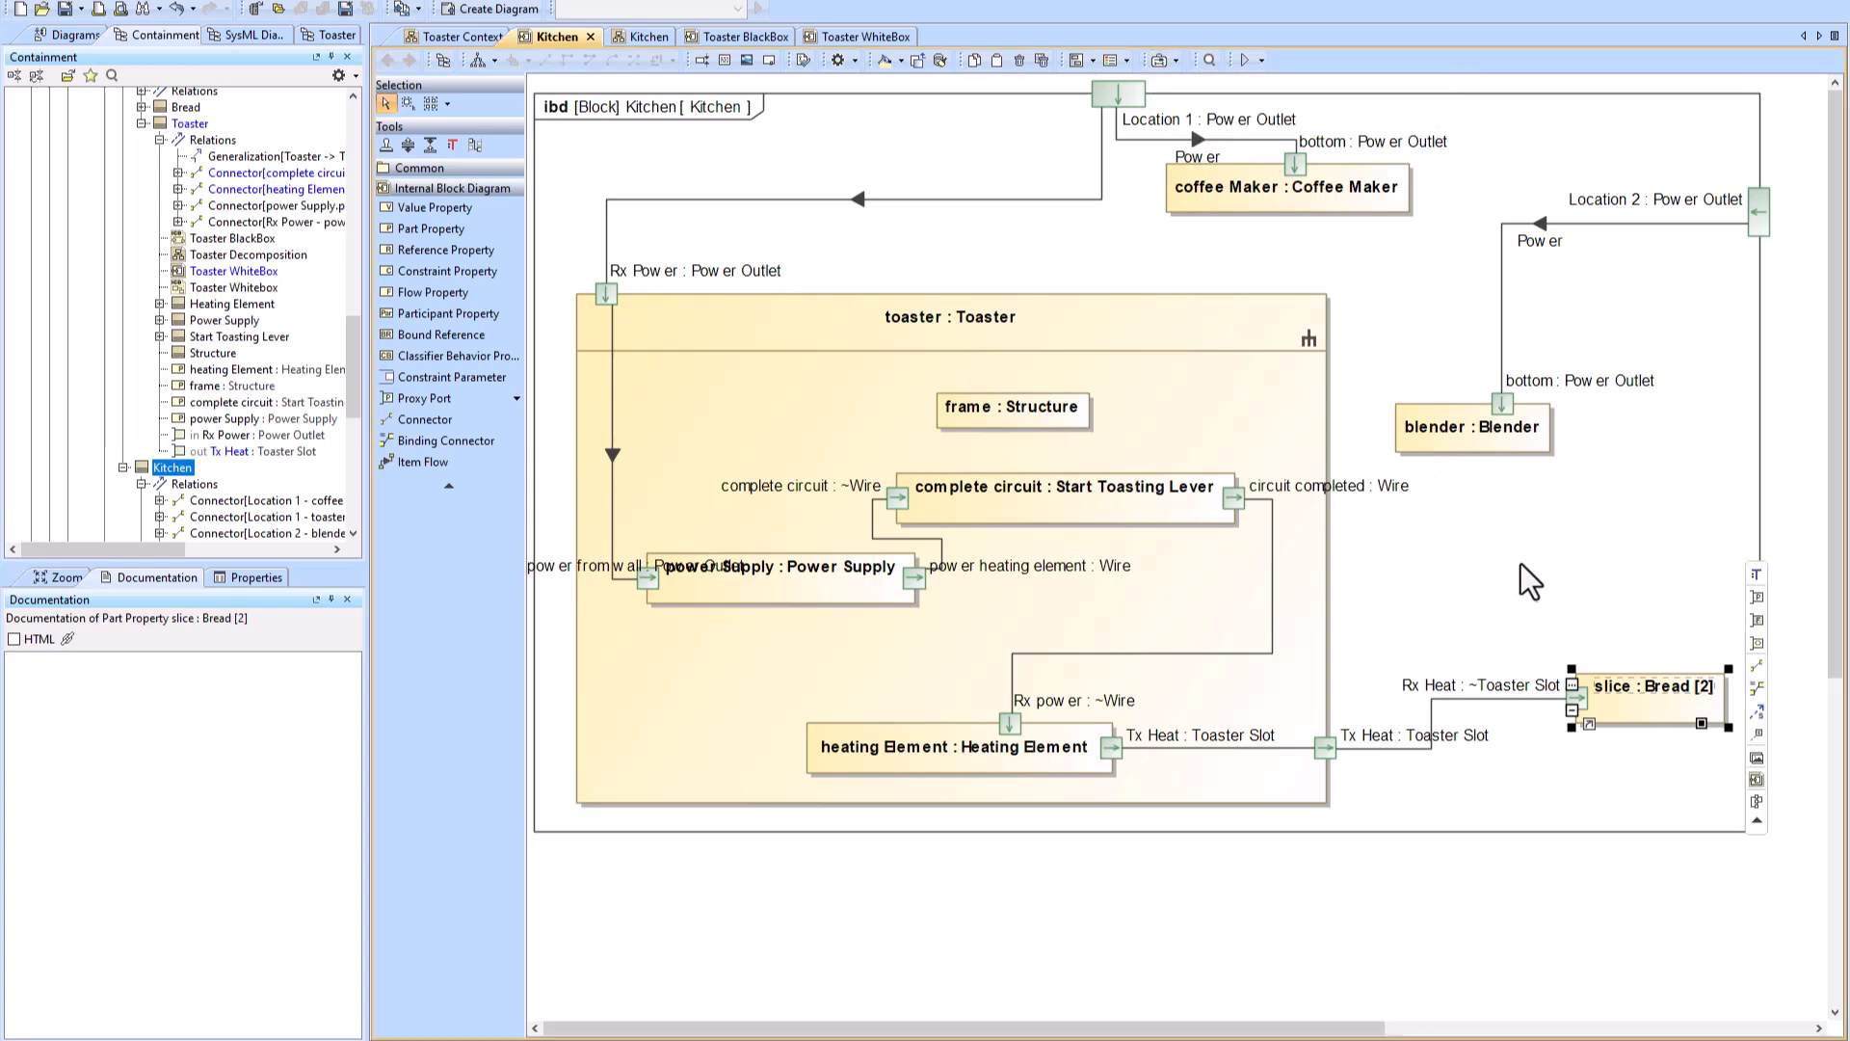
Step: Delete from the model the circuit completed to Rx power connector, and inspect the flow properties of both ports
left_click(1189, 654)
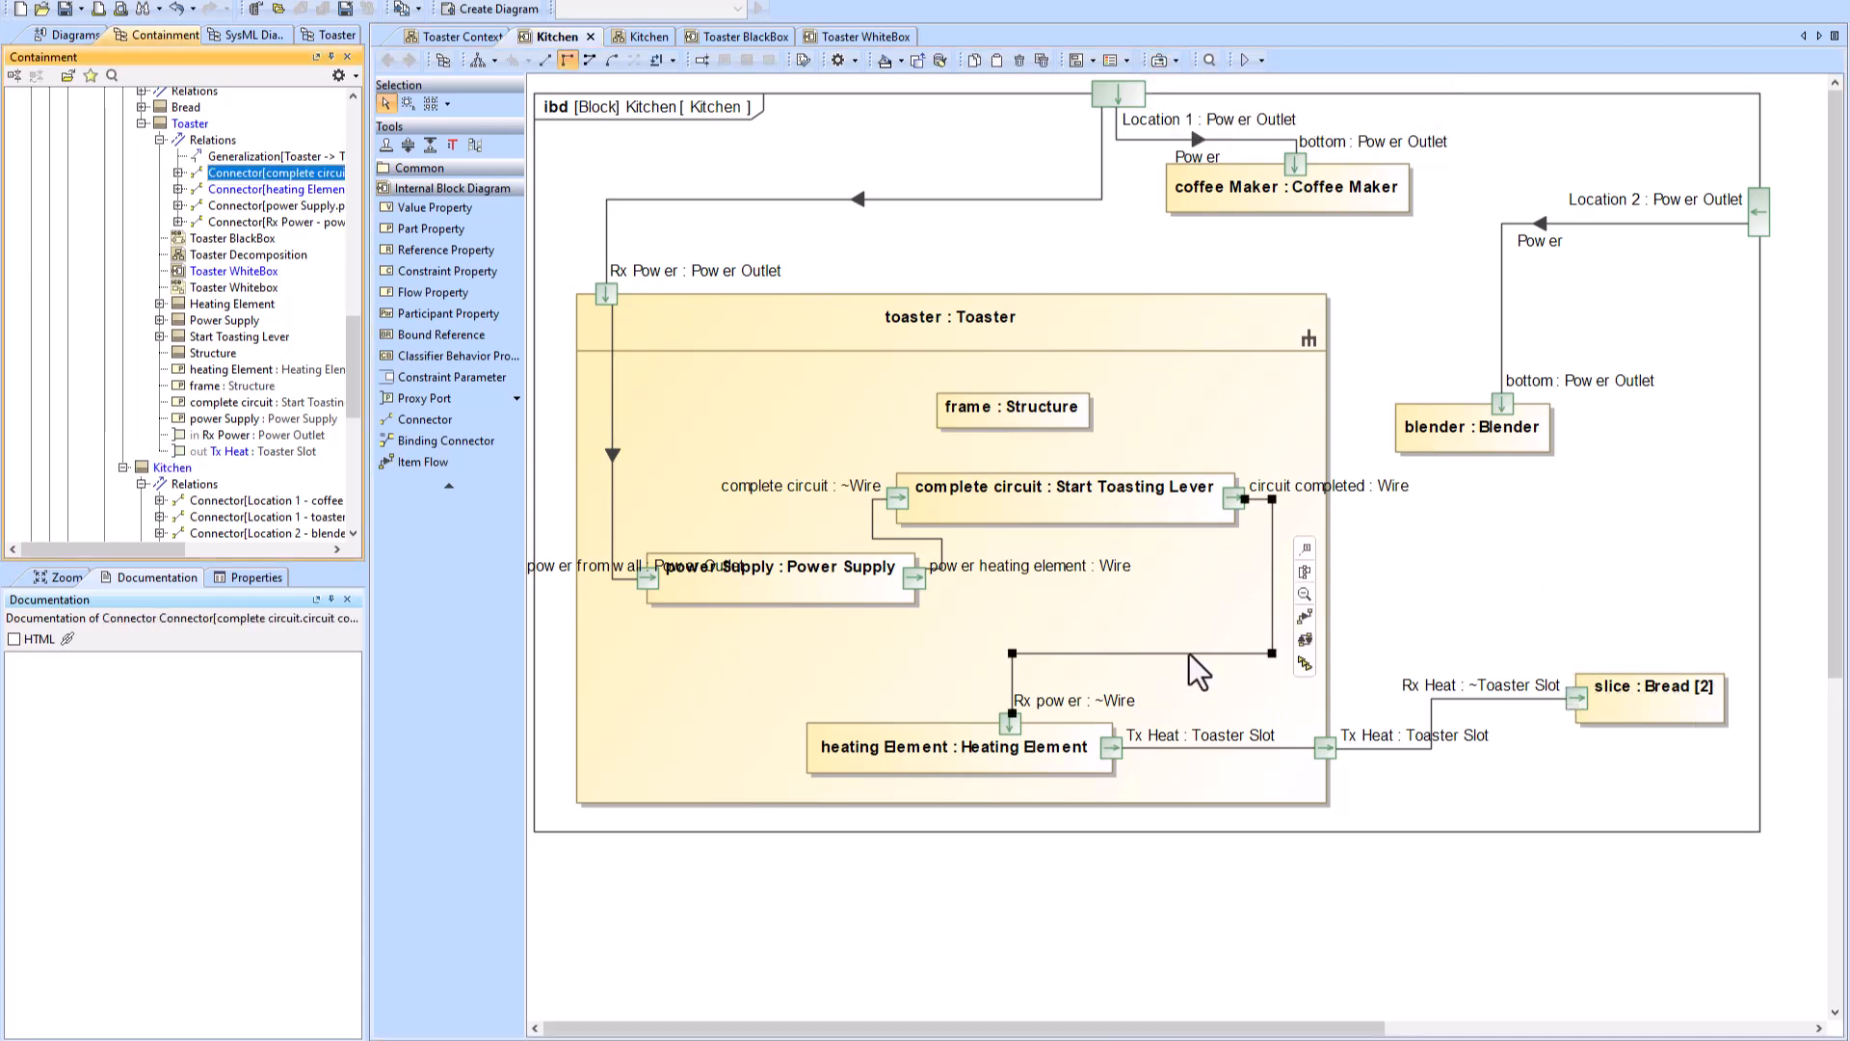
key("Delete")
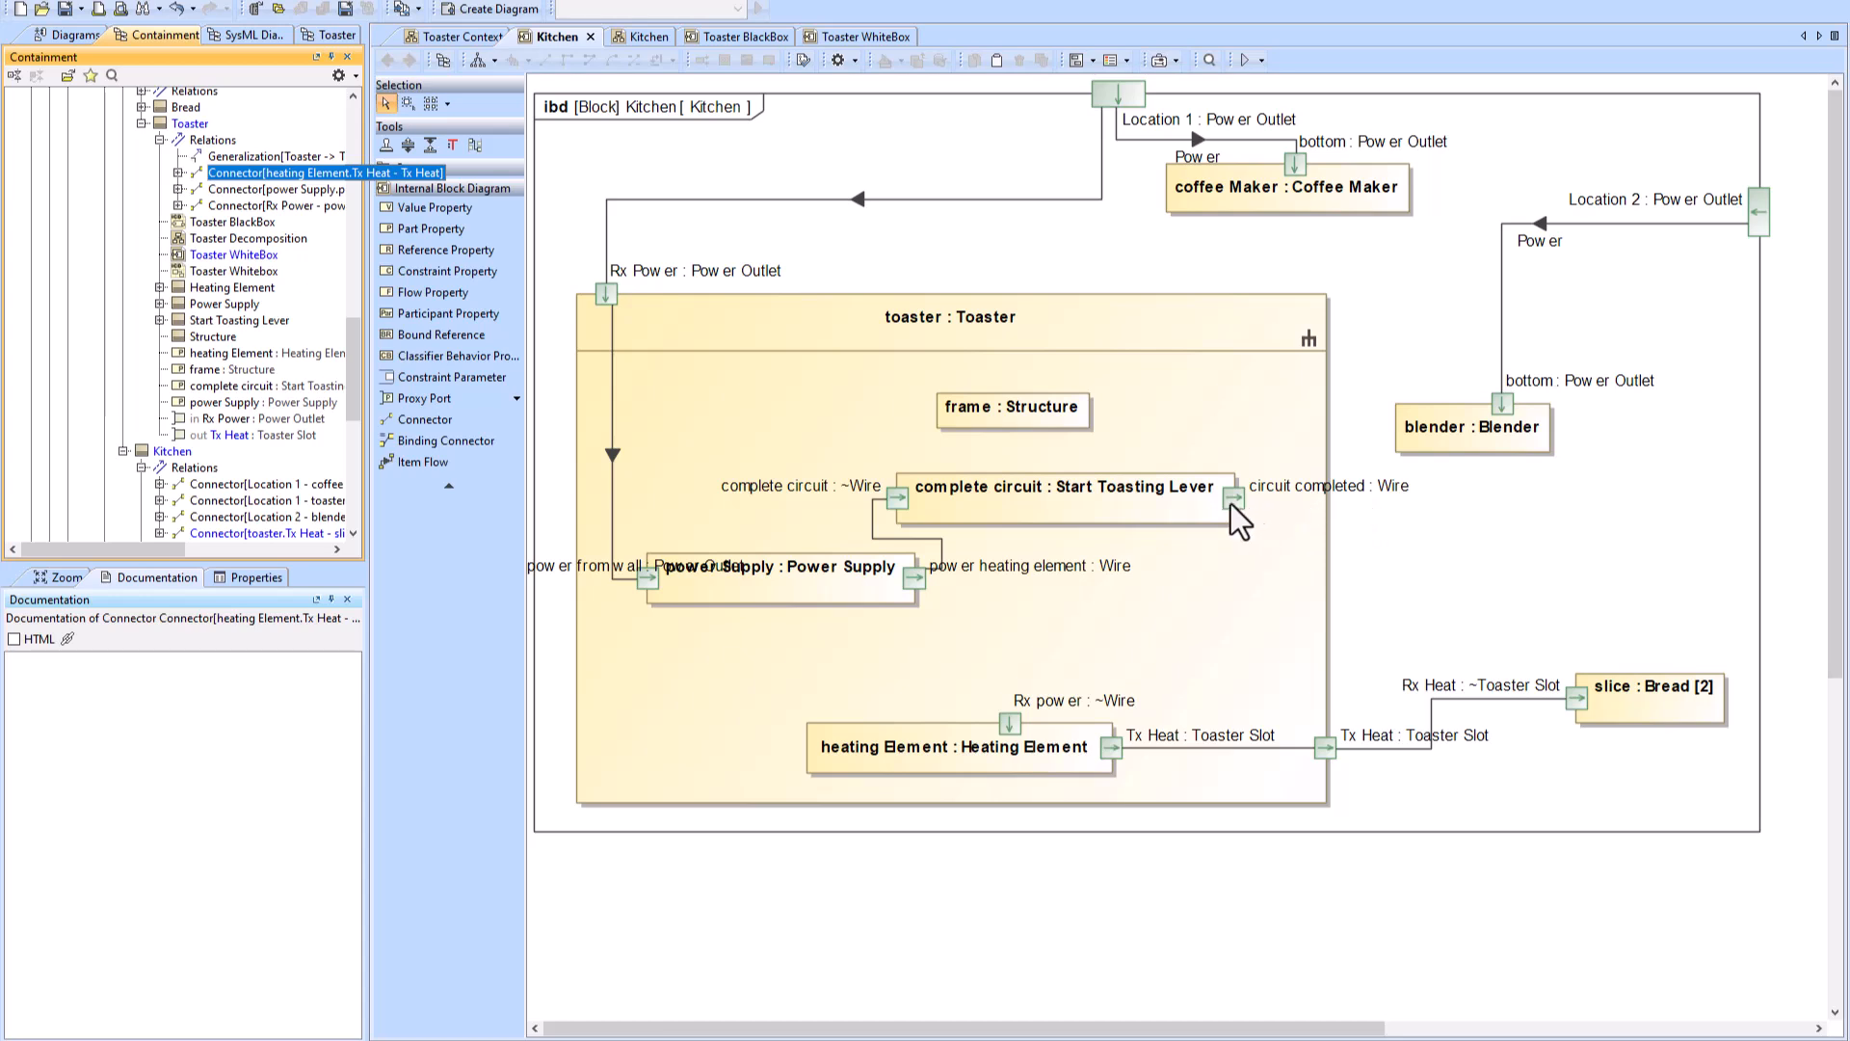
mouse_move(1230, 500)
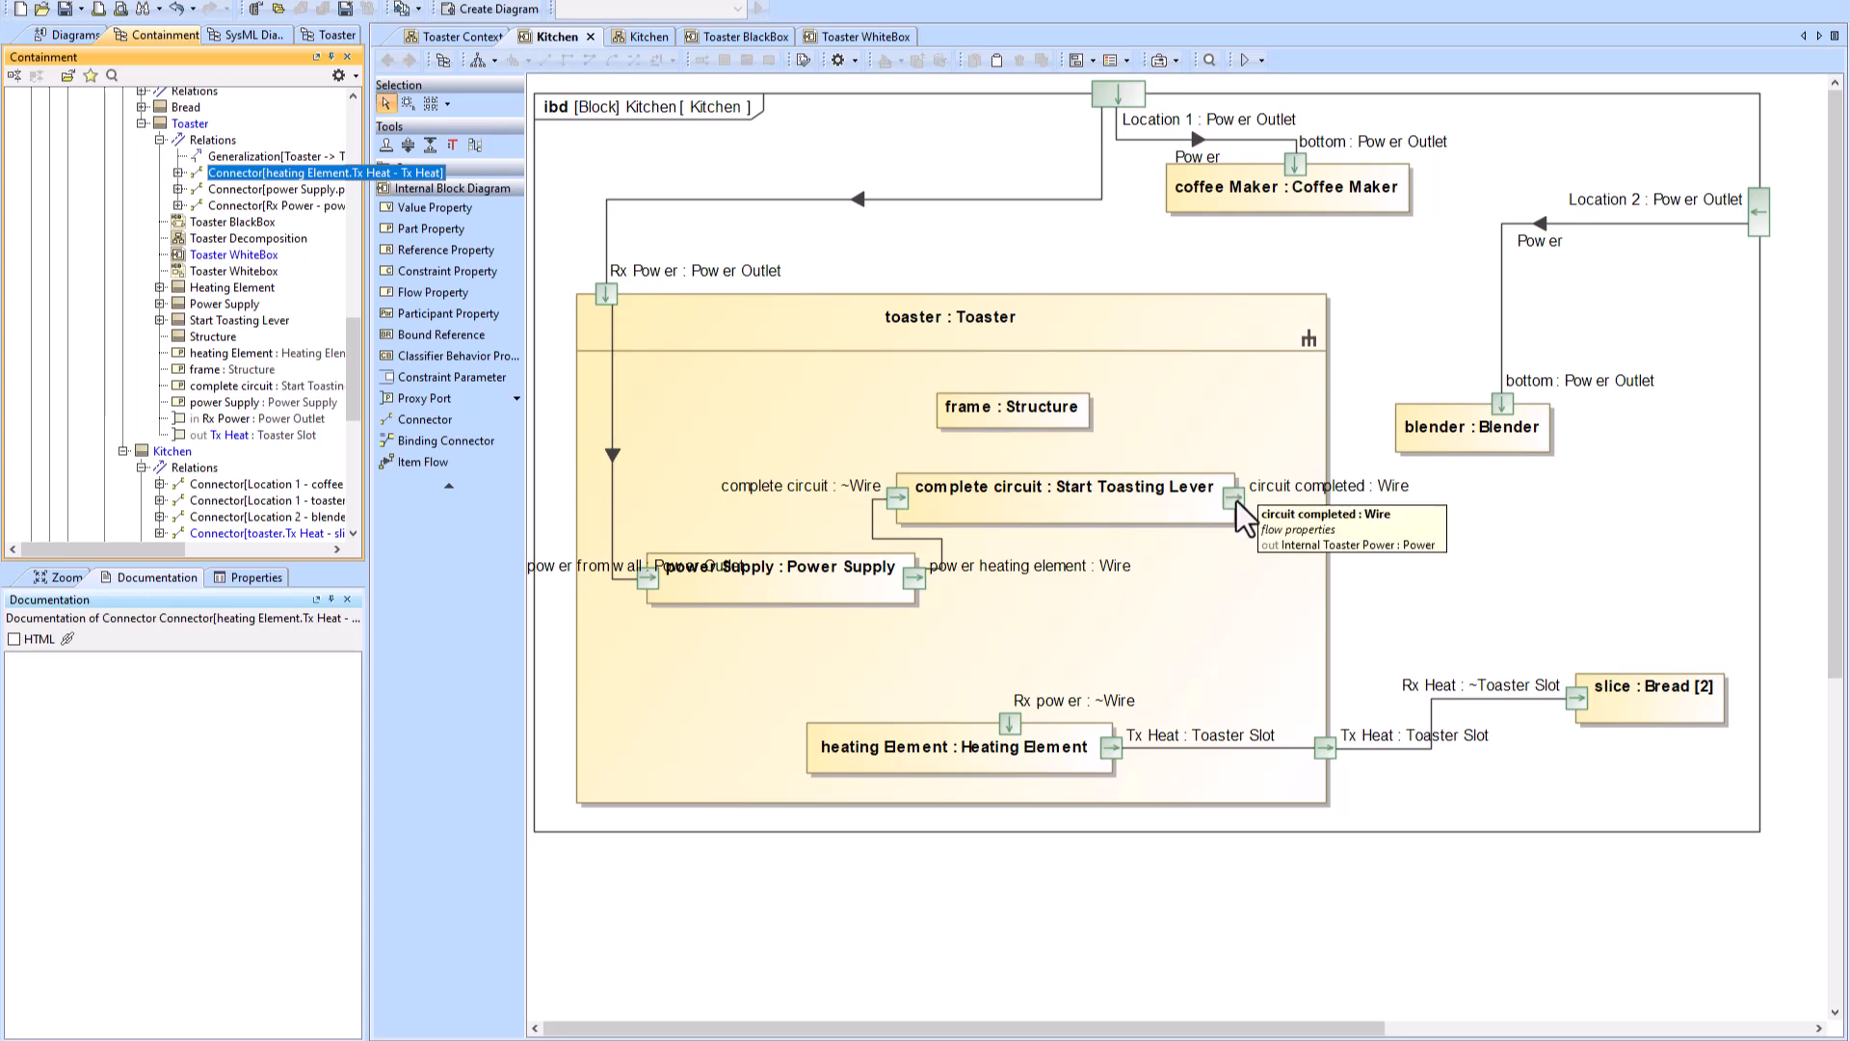
mouse_move(1114, 697)
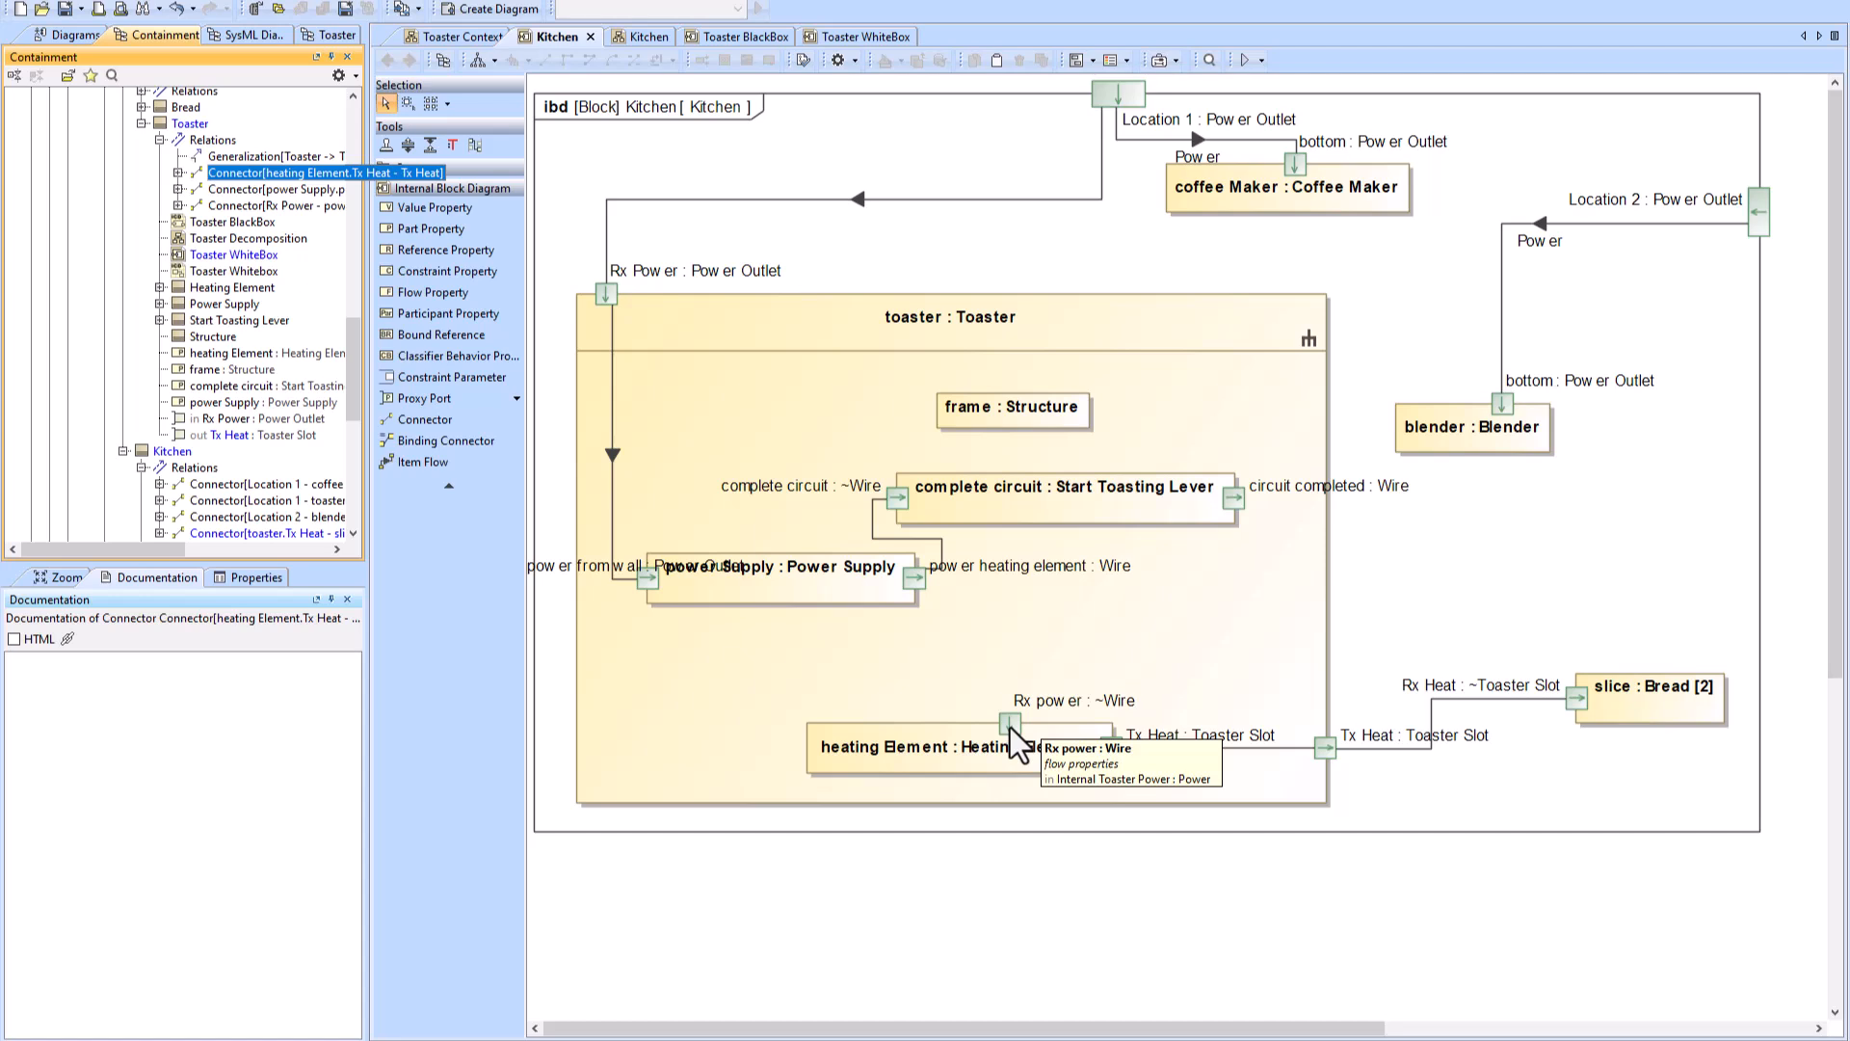
Step: Run Autowire Parts on the Kitchen diagram with new connections highlighted to reconnect circuit completed to Rx power
left_click(1233, 500)
left_click(1407, 546)
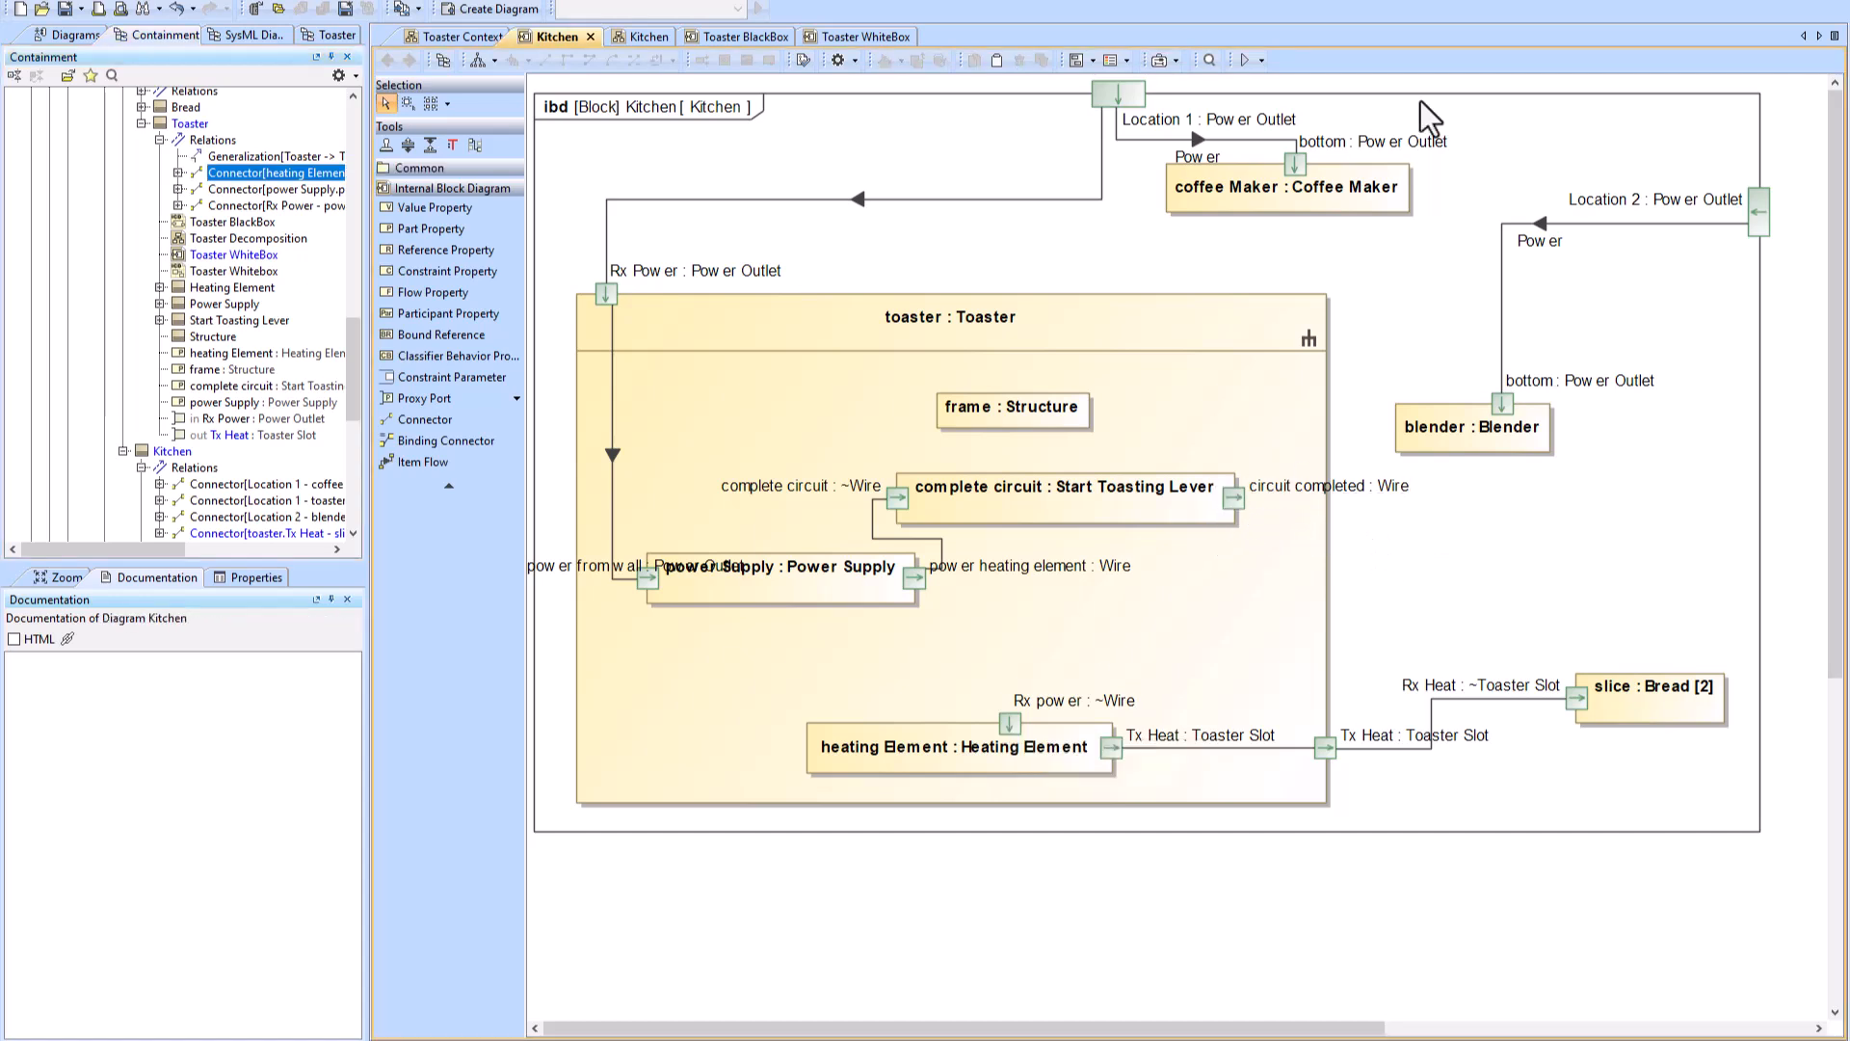
left_click(1173, 62)
left_click(1195, 81)
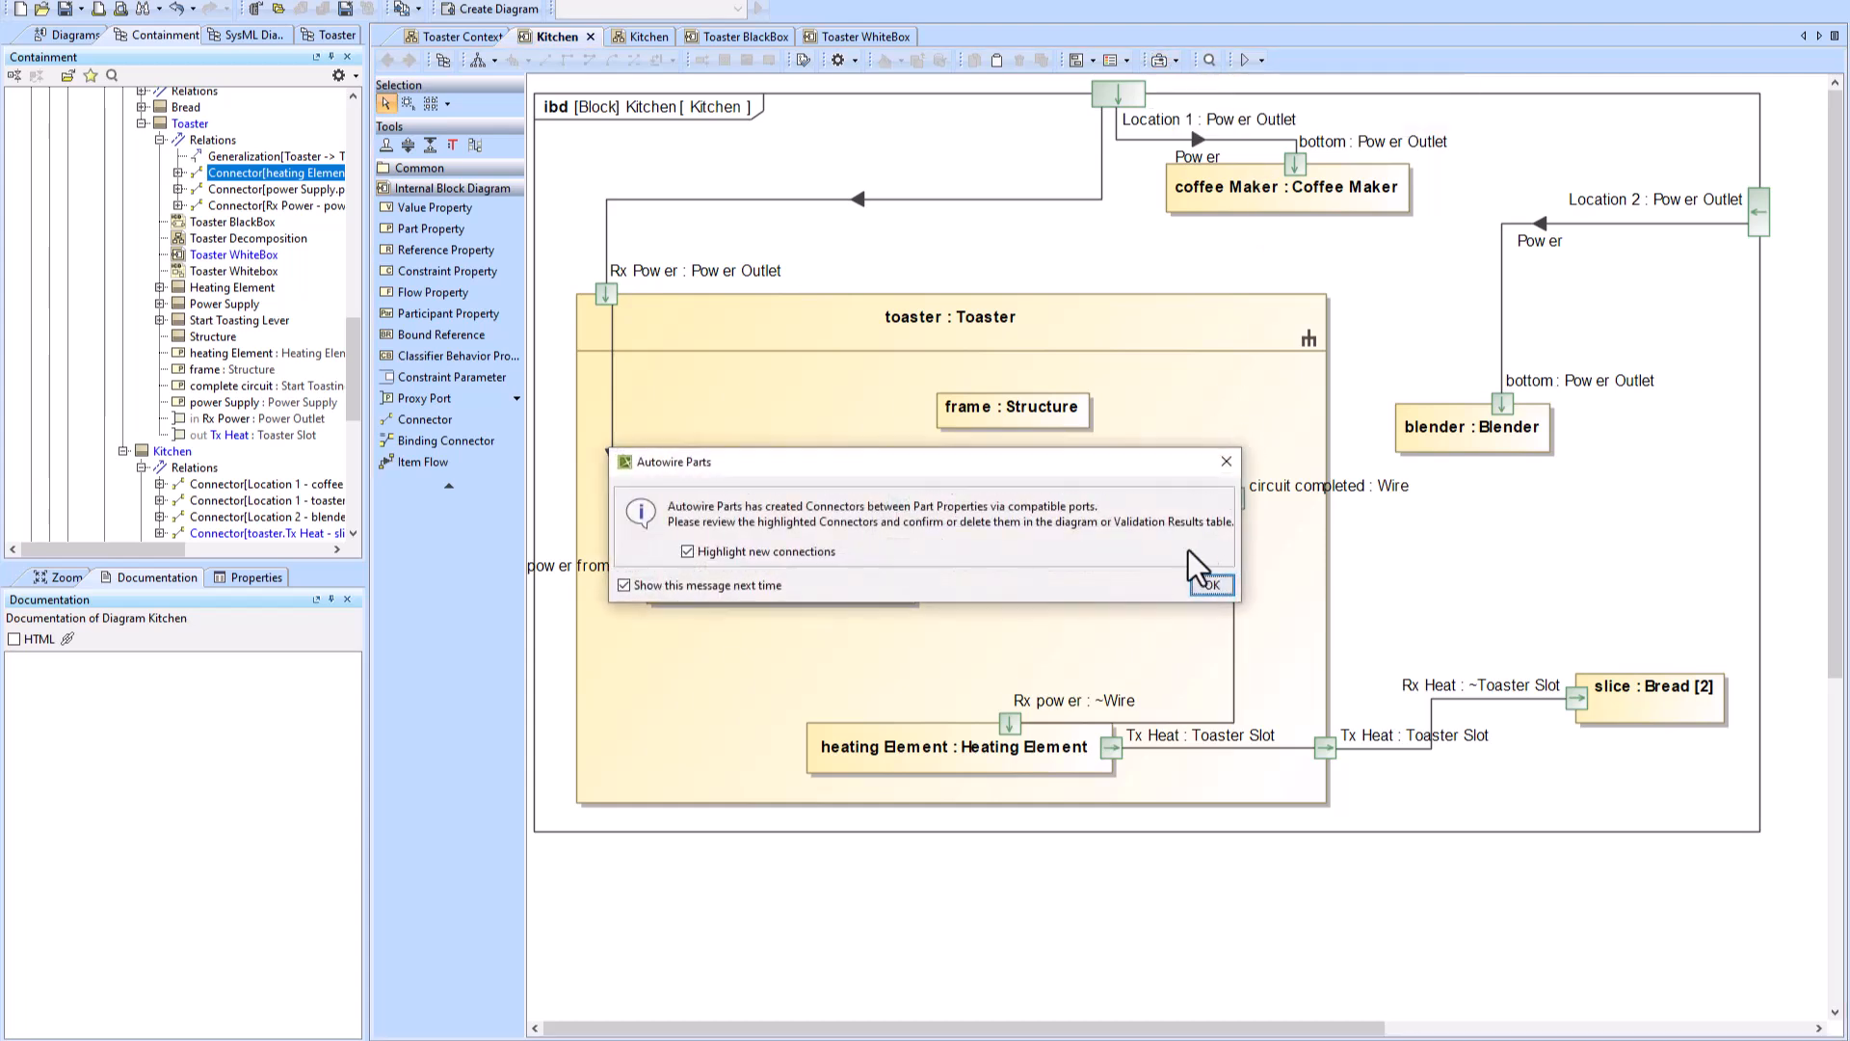
left_click(1211, 585)
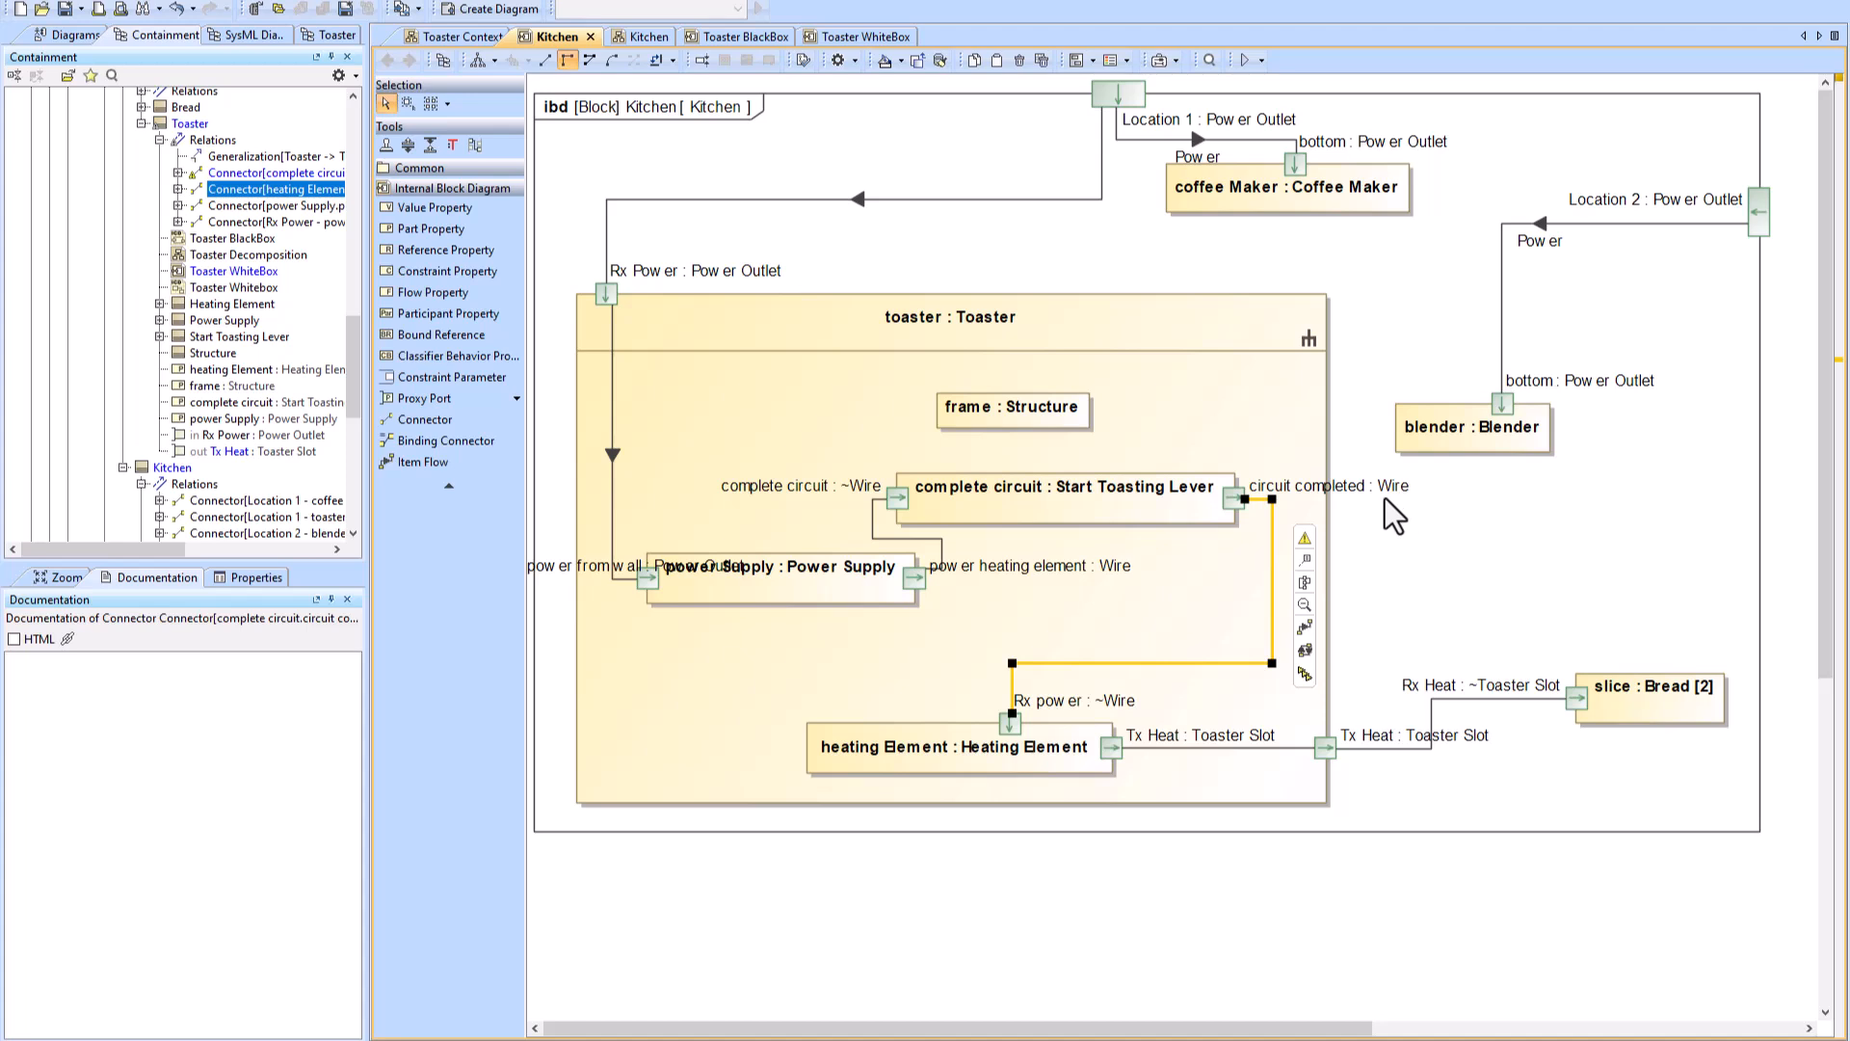
Step: Delete the autowired connector between circuit completed and Rx power using its validation options
left_click(1301, 540)
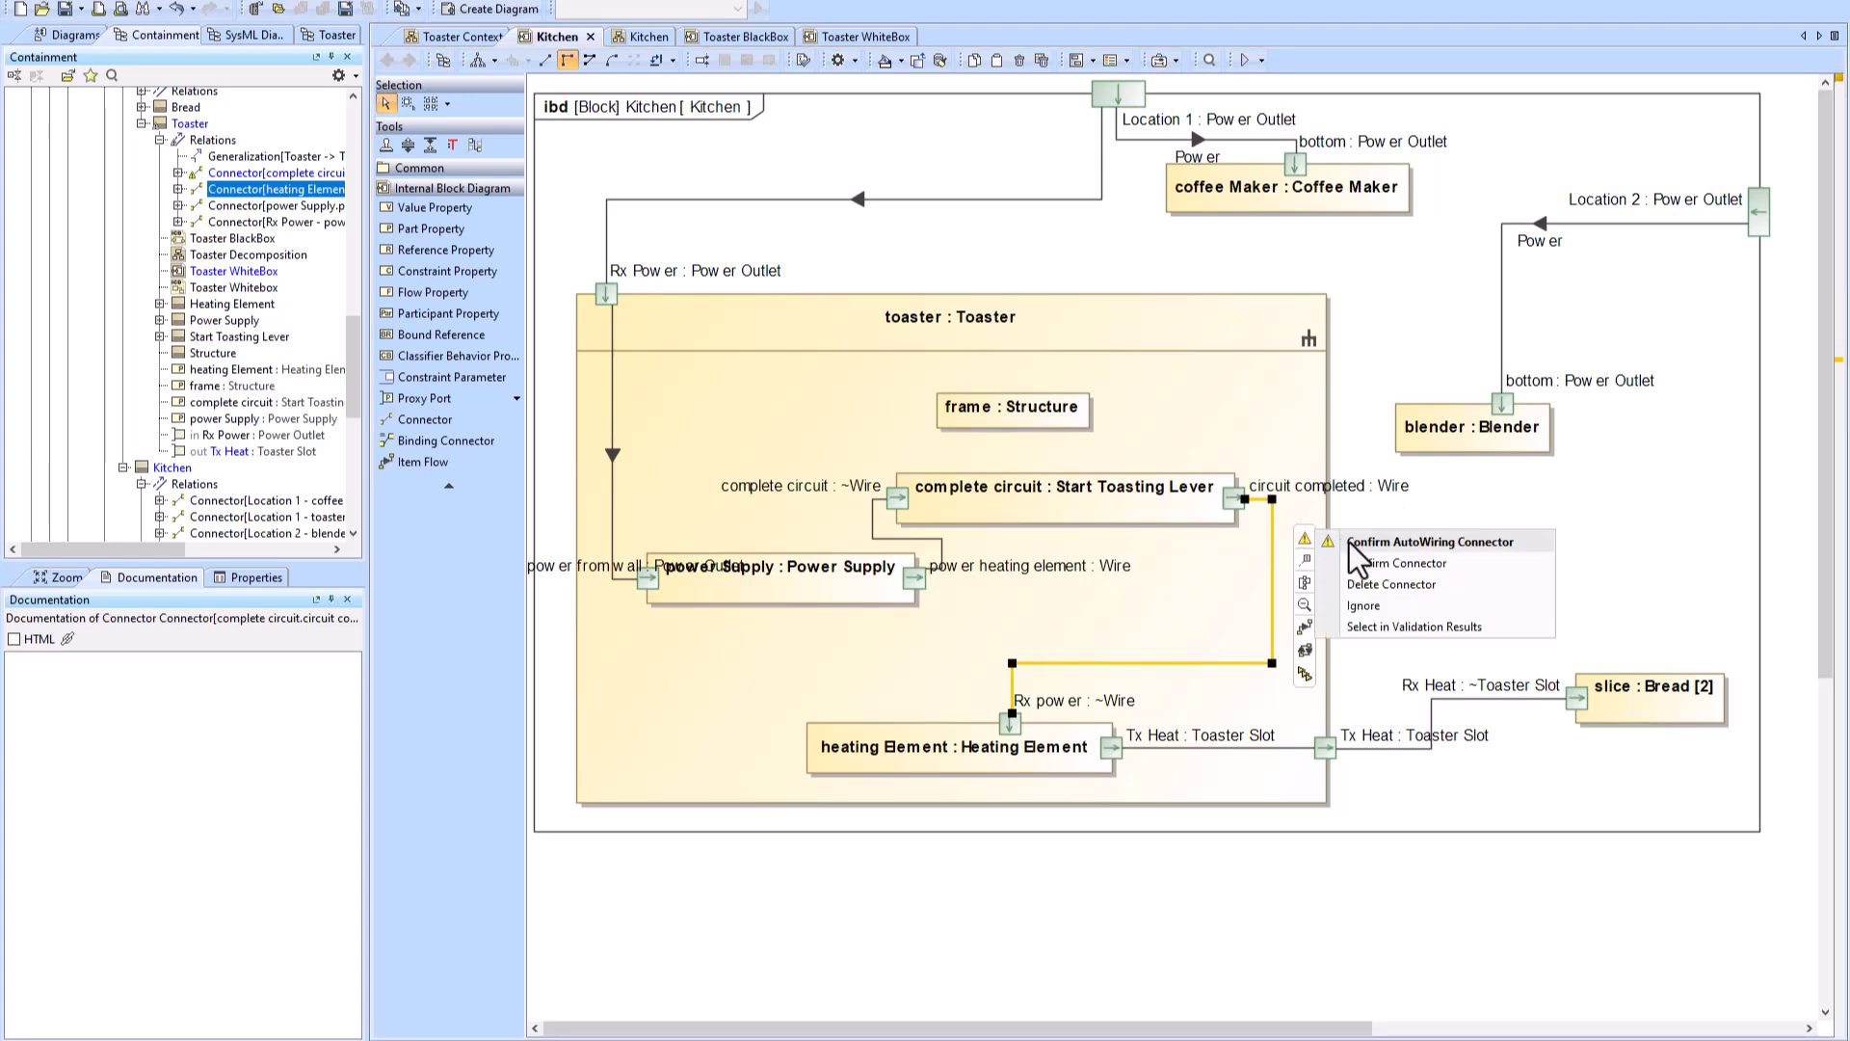
left_click(1403, 586)
Step: Create an interface block named WRONG INTERFACE in the Tier 1: Kitchen package and apply it to heating Element's Rx power port
scroll(226, 367, "up", 4)
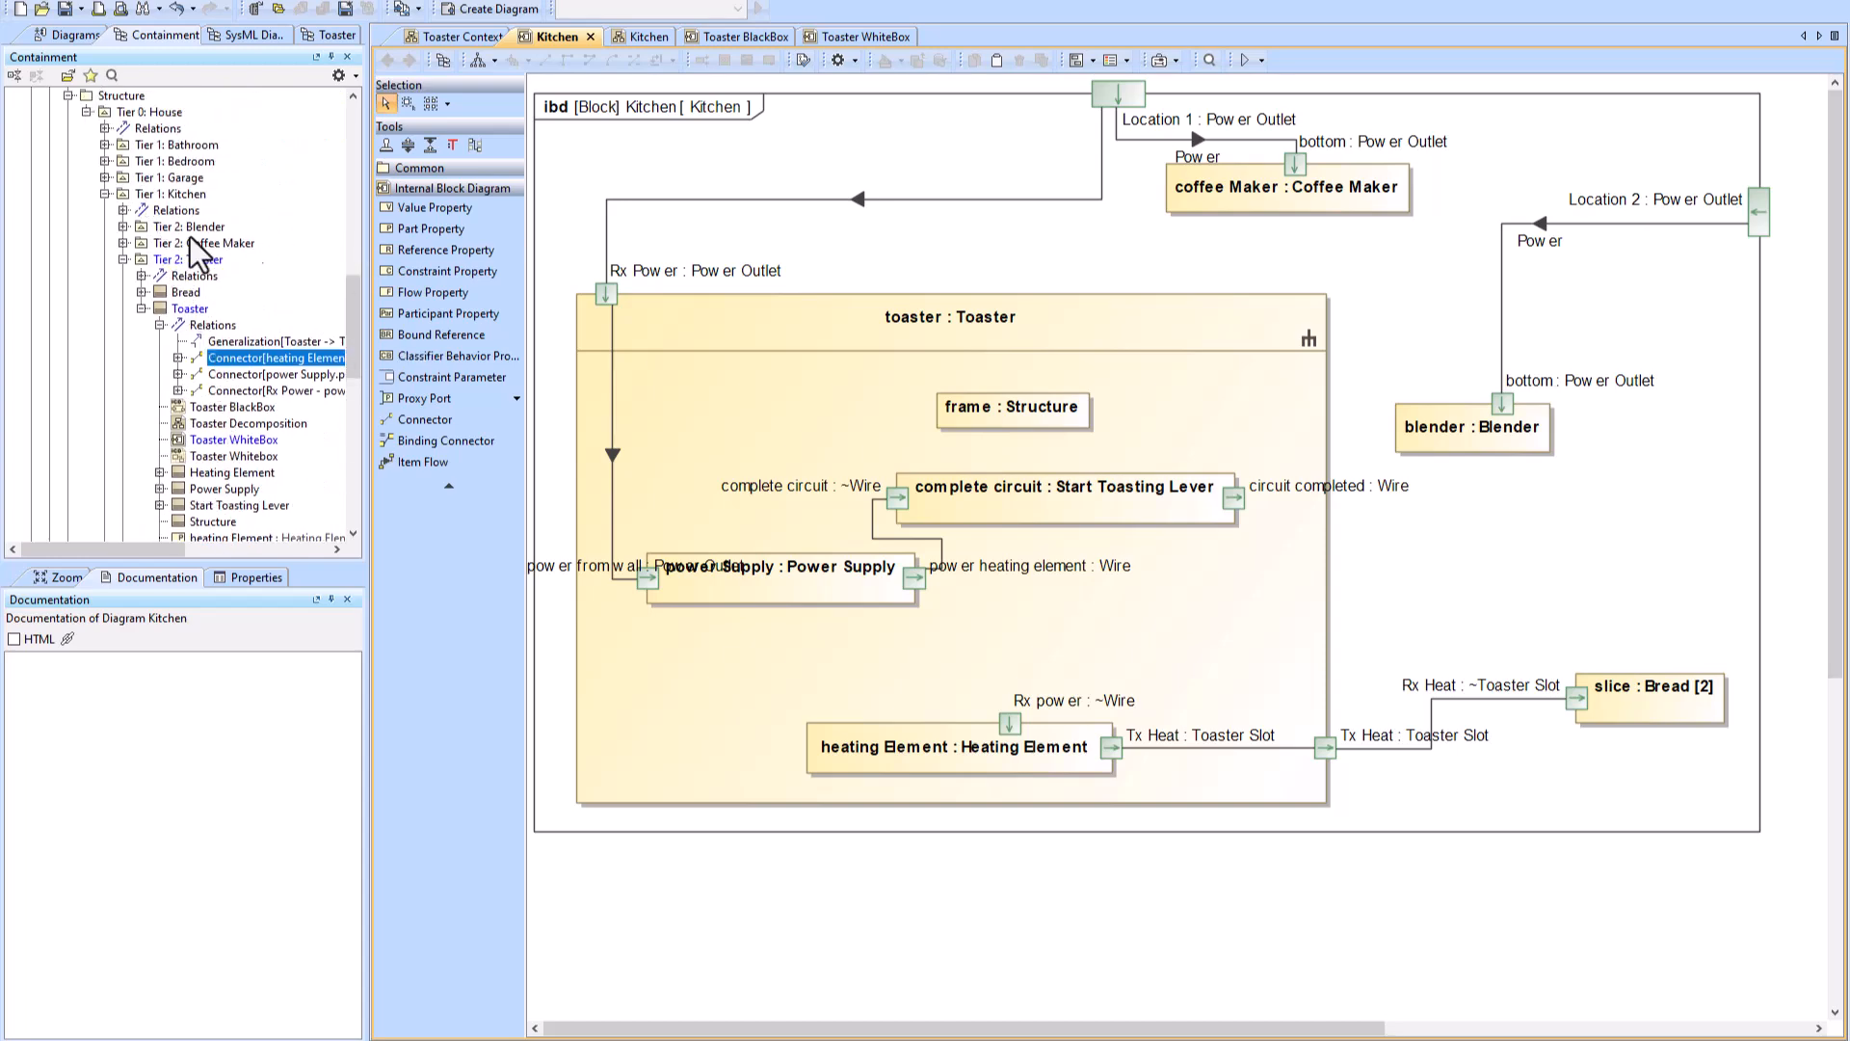
right_click(156, 198)
left_click(195, 212)
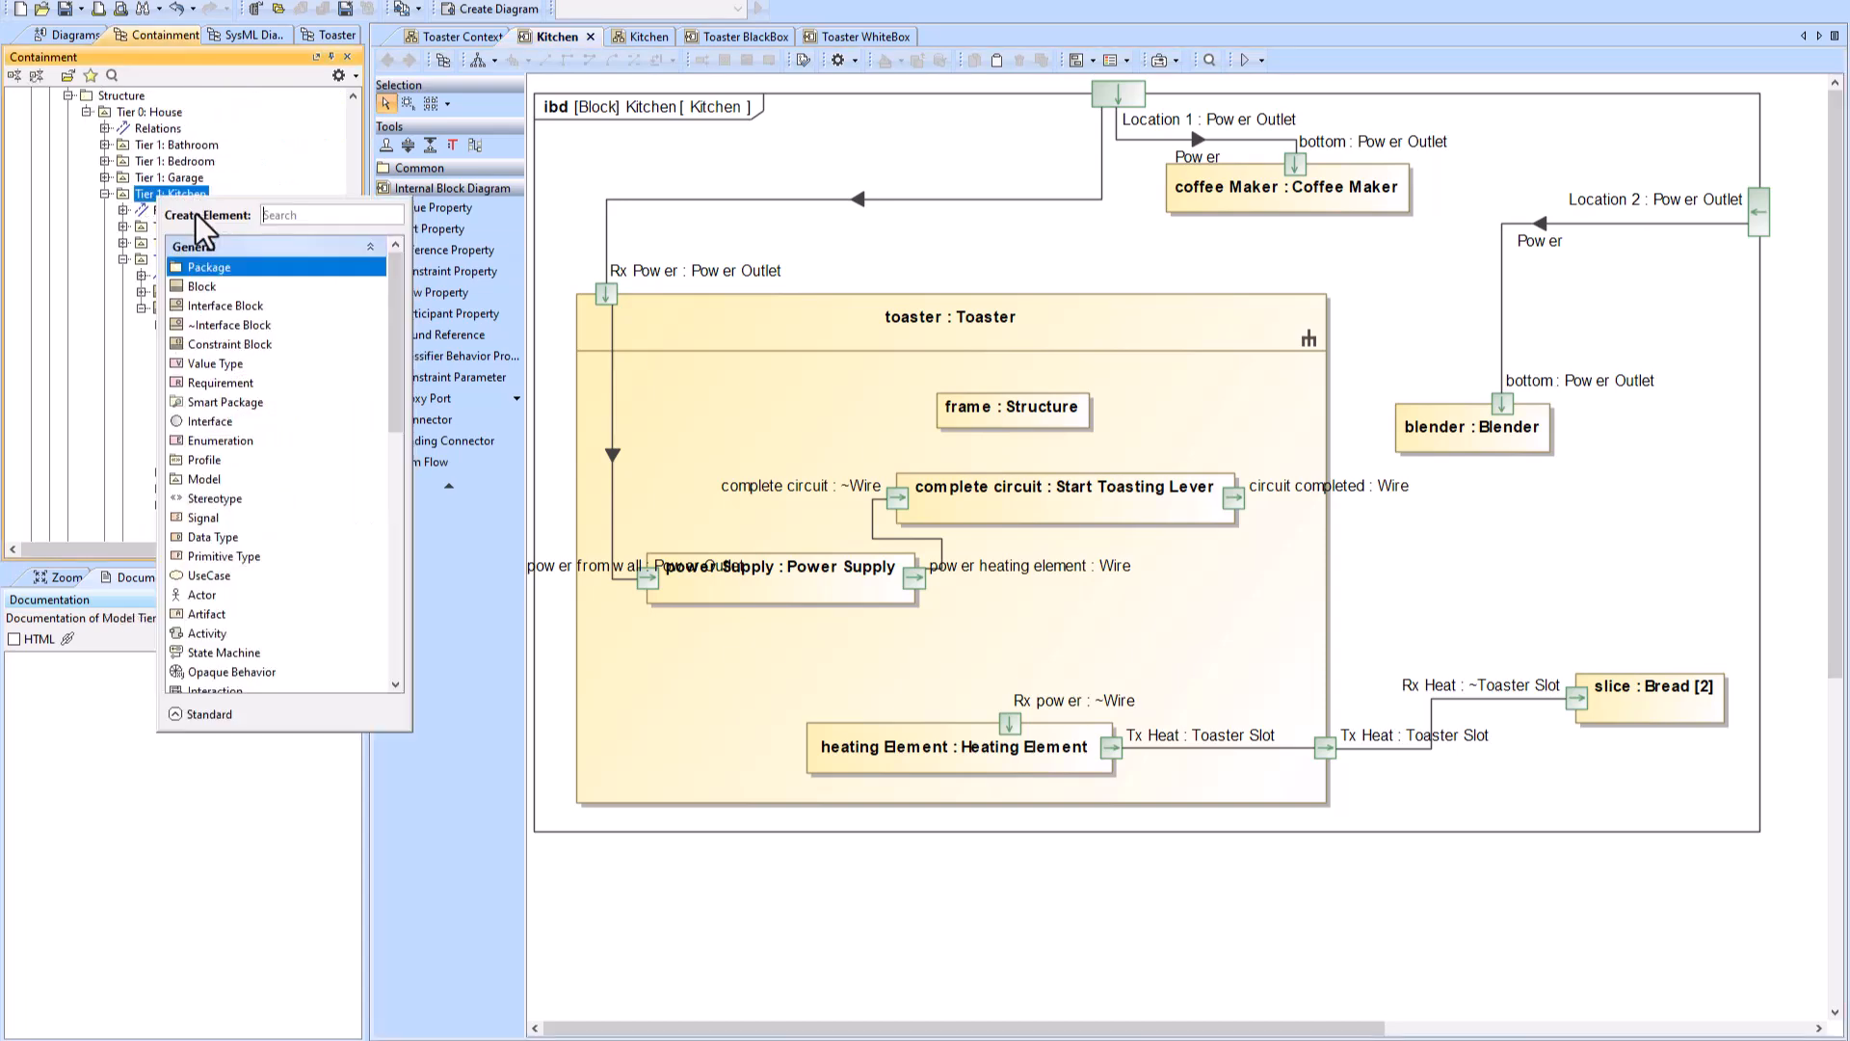
left_click(241, 306)
type("WR")
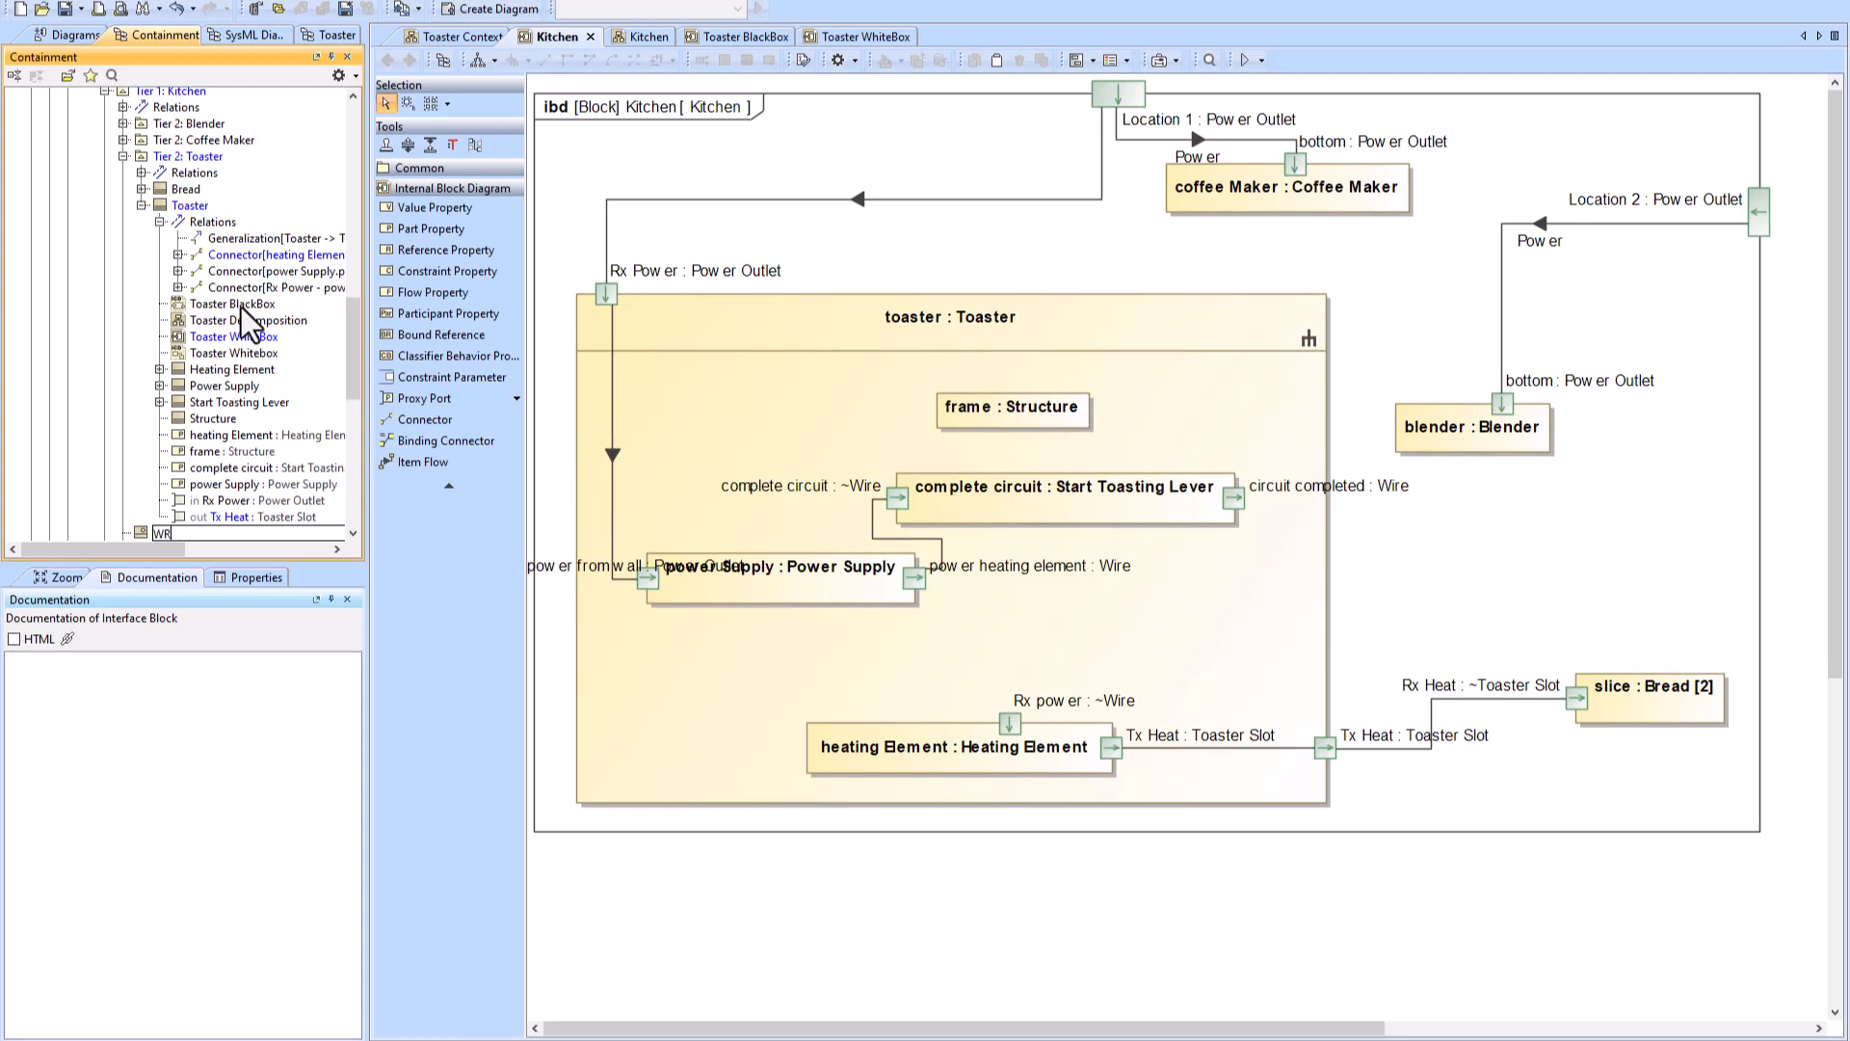
type("ONG INTERFACE")
key("Return")
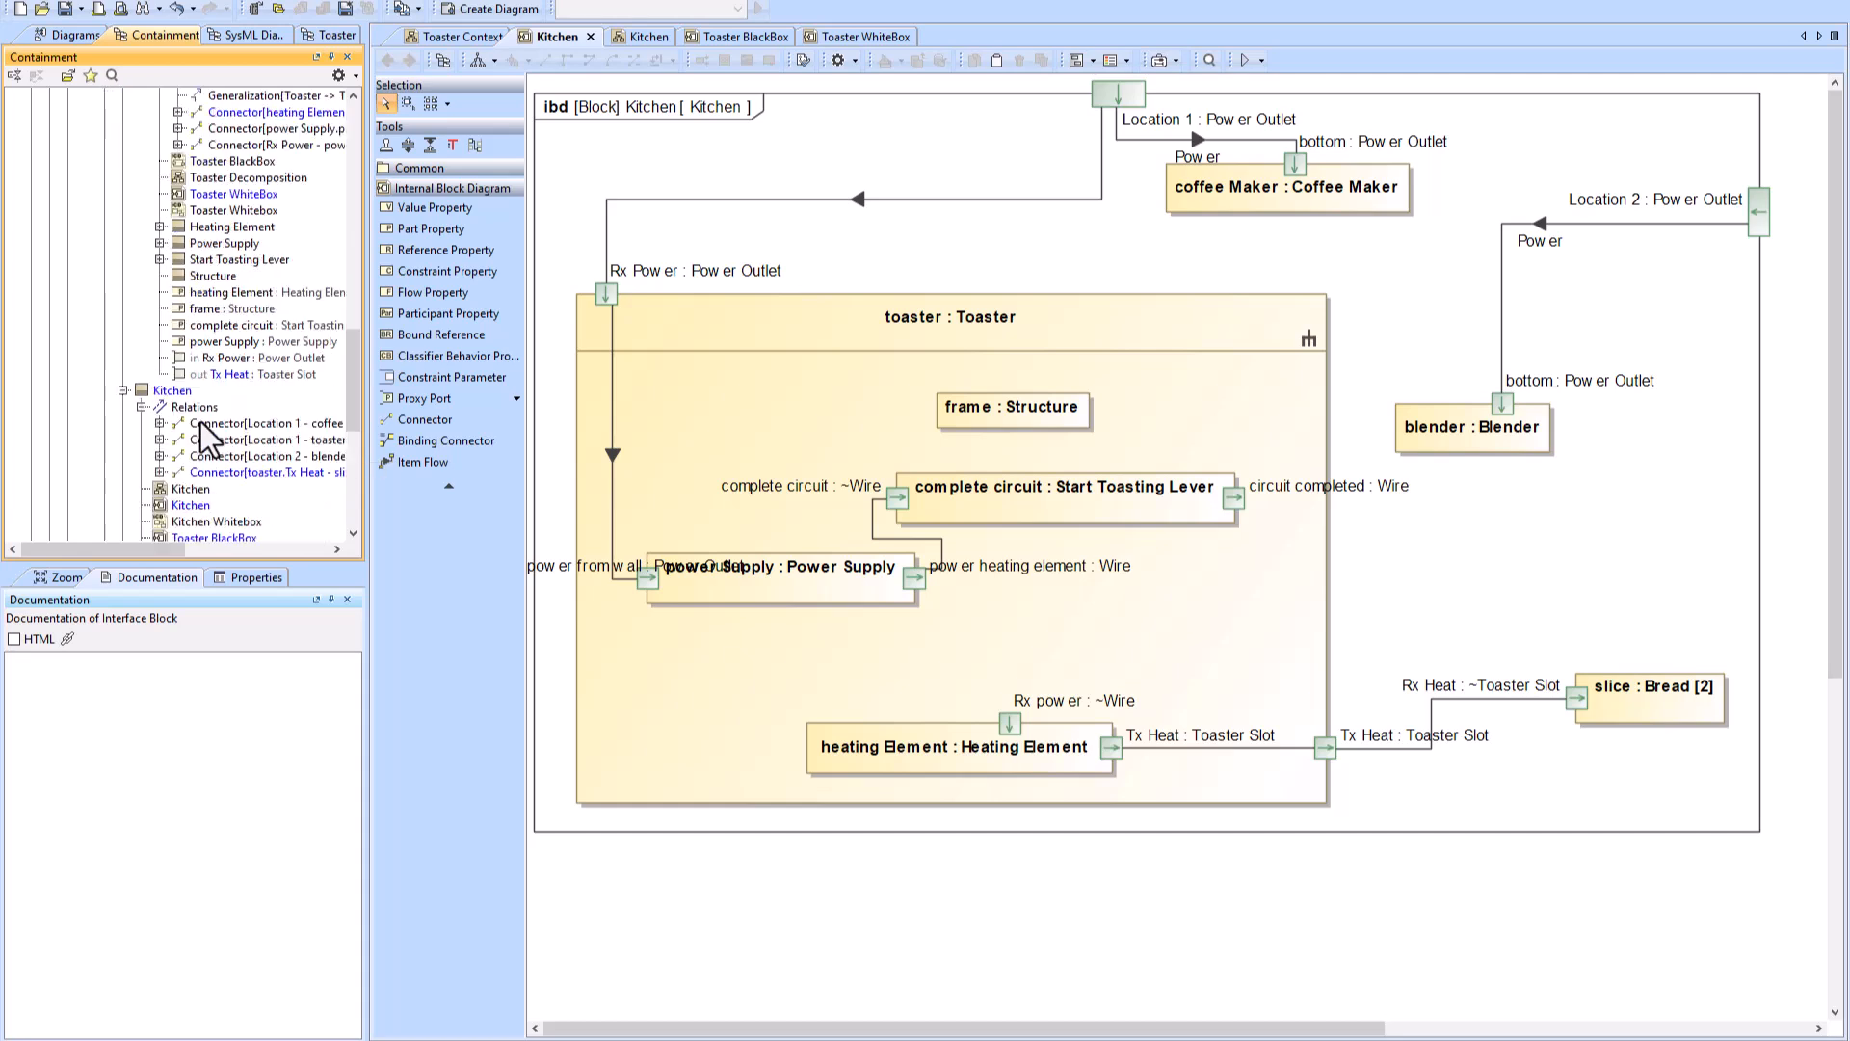
left_click_drag(218, 524, 1015, 724)
left_click(1210, 60)
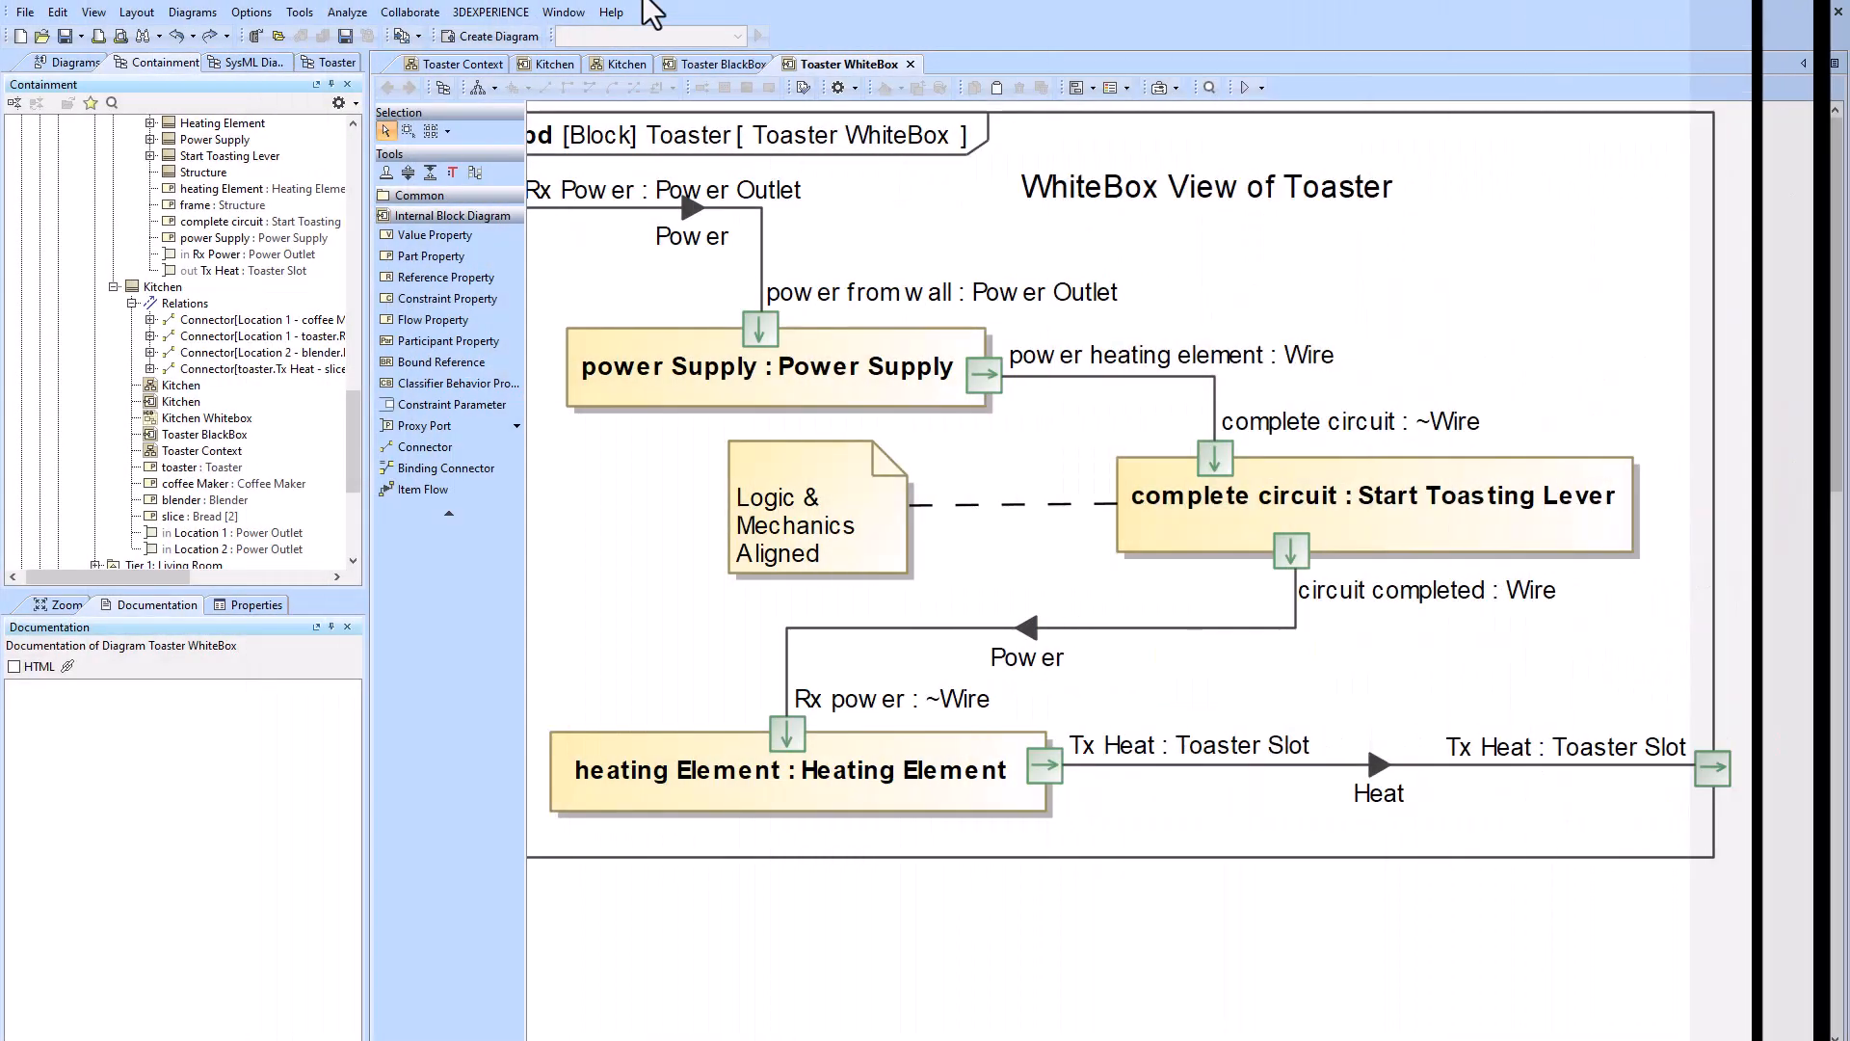
Step: Open the SysML Plugin UserGuide from the bundled documentation
left_click(611, 12)
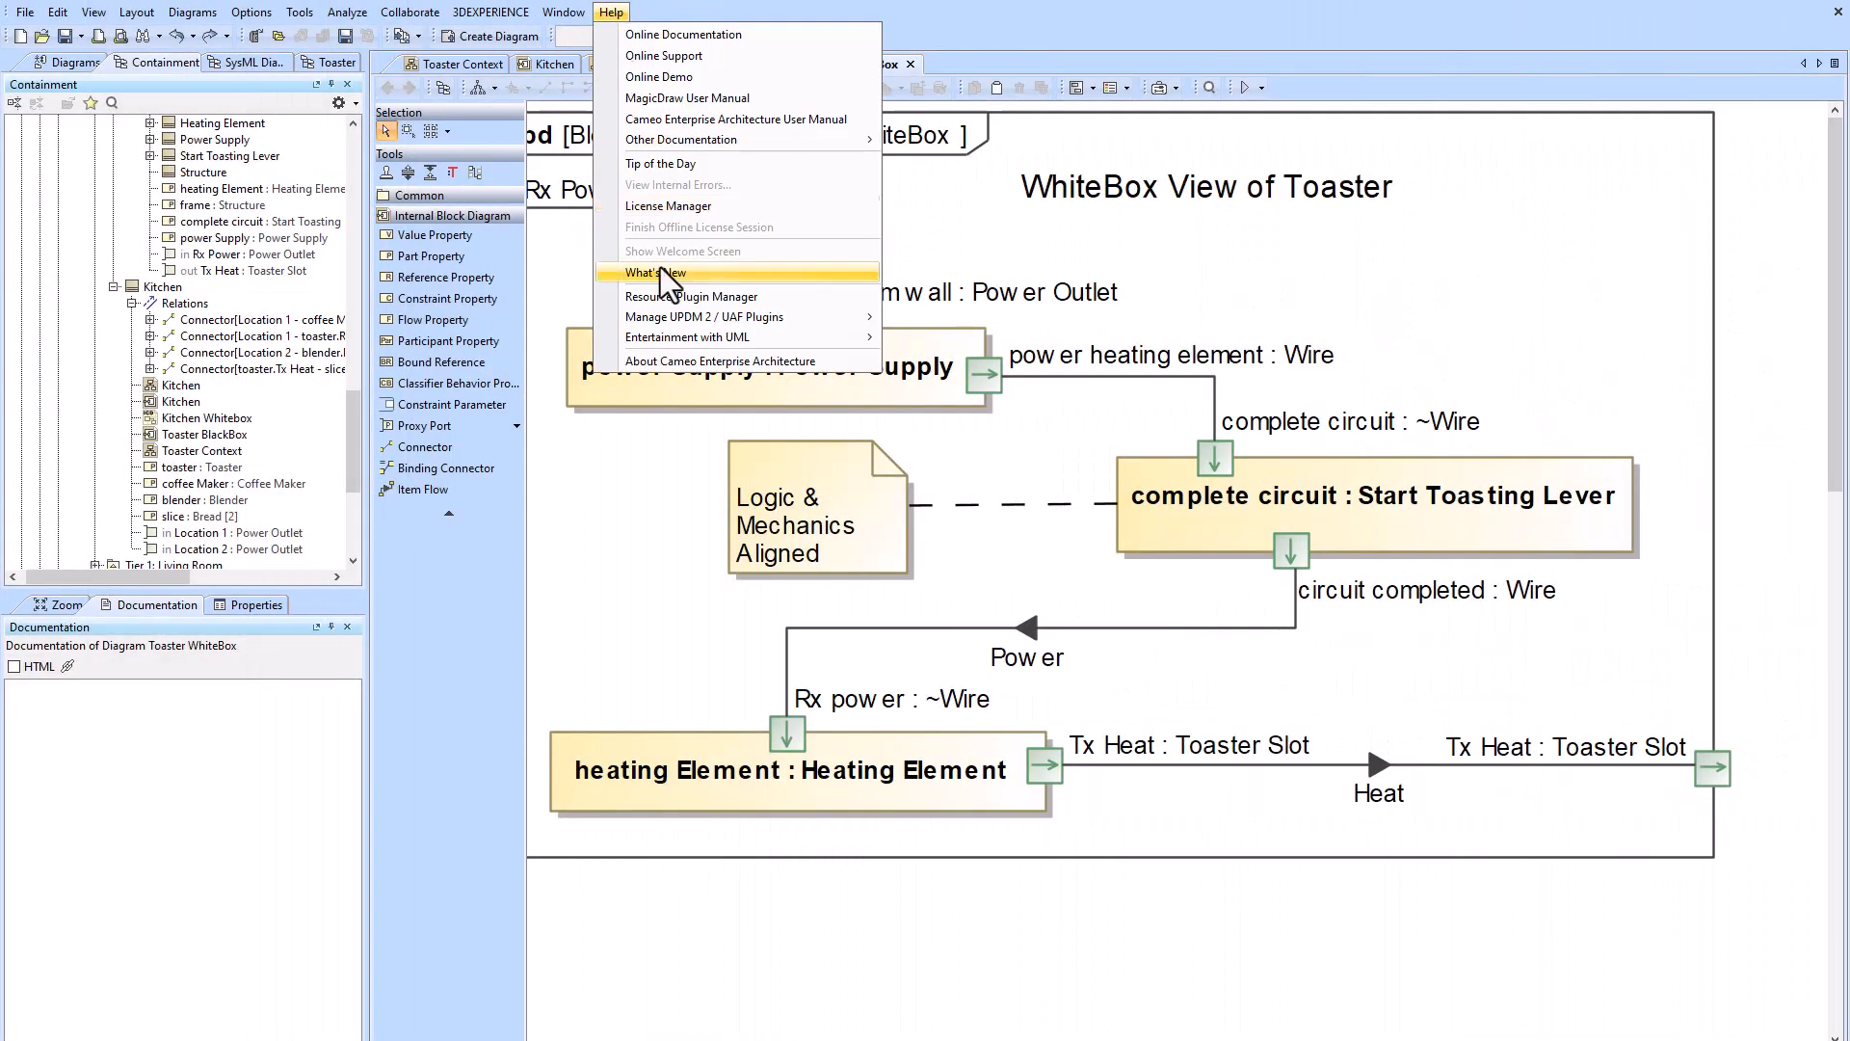
mouse_move(689, 143)
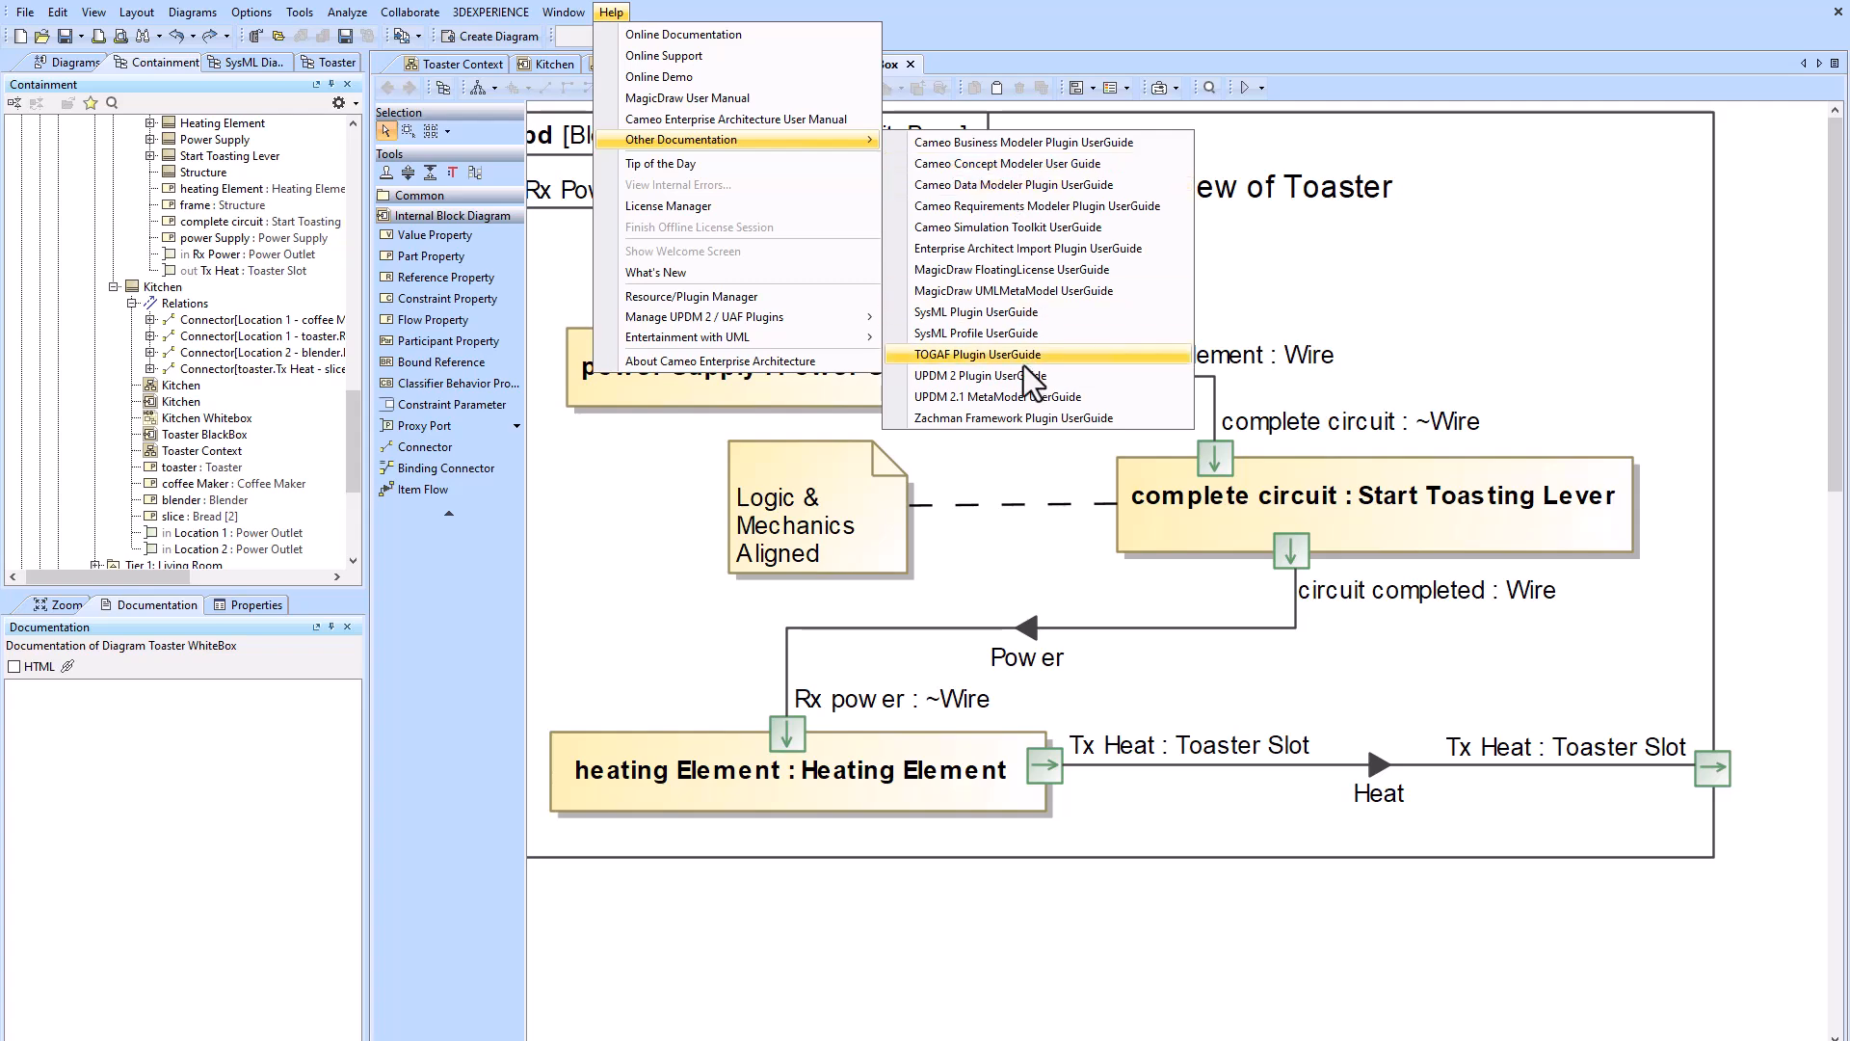
left_click(951, 314)
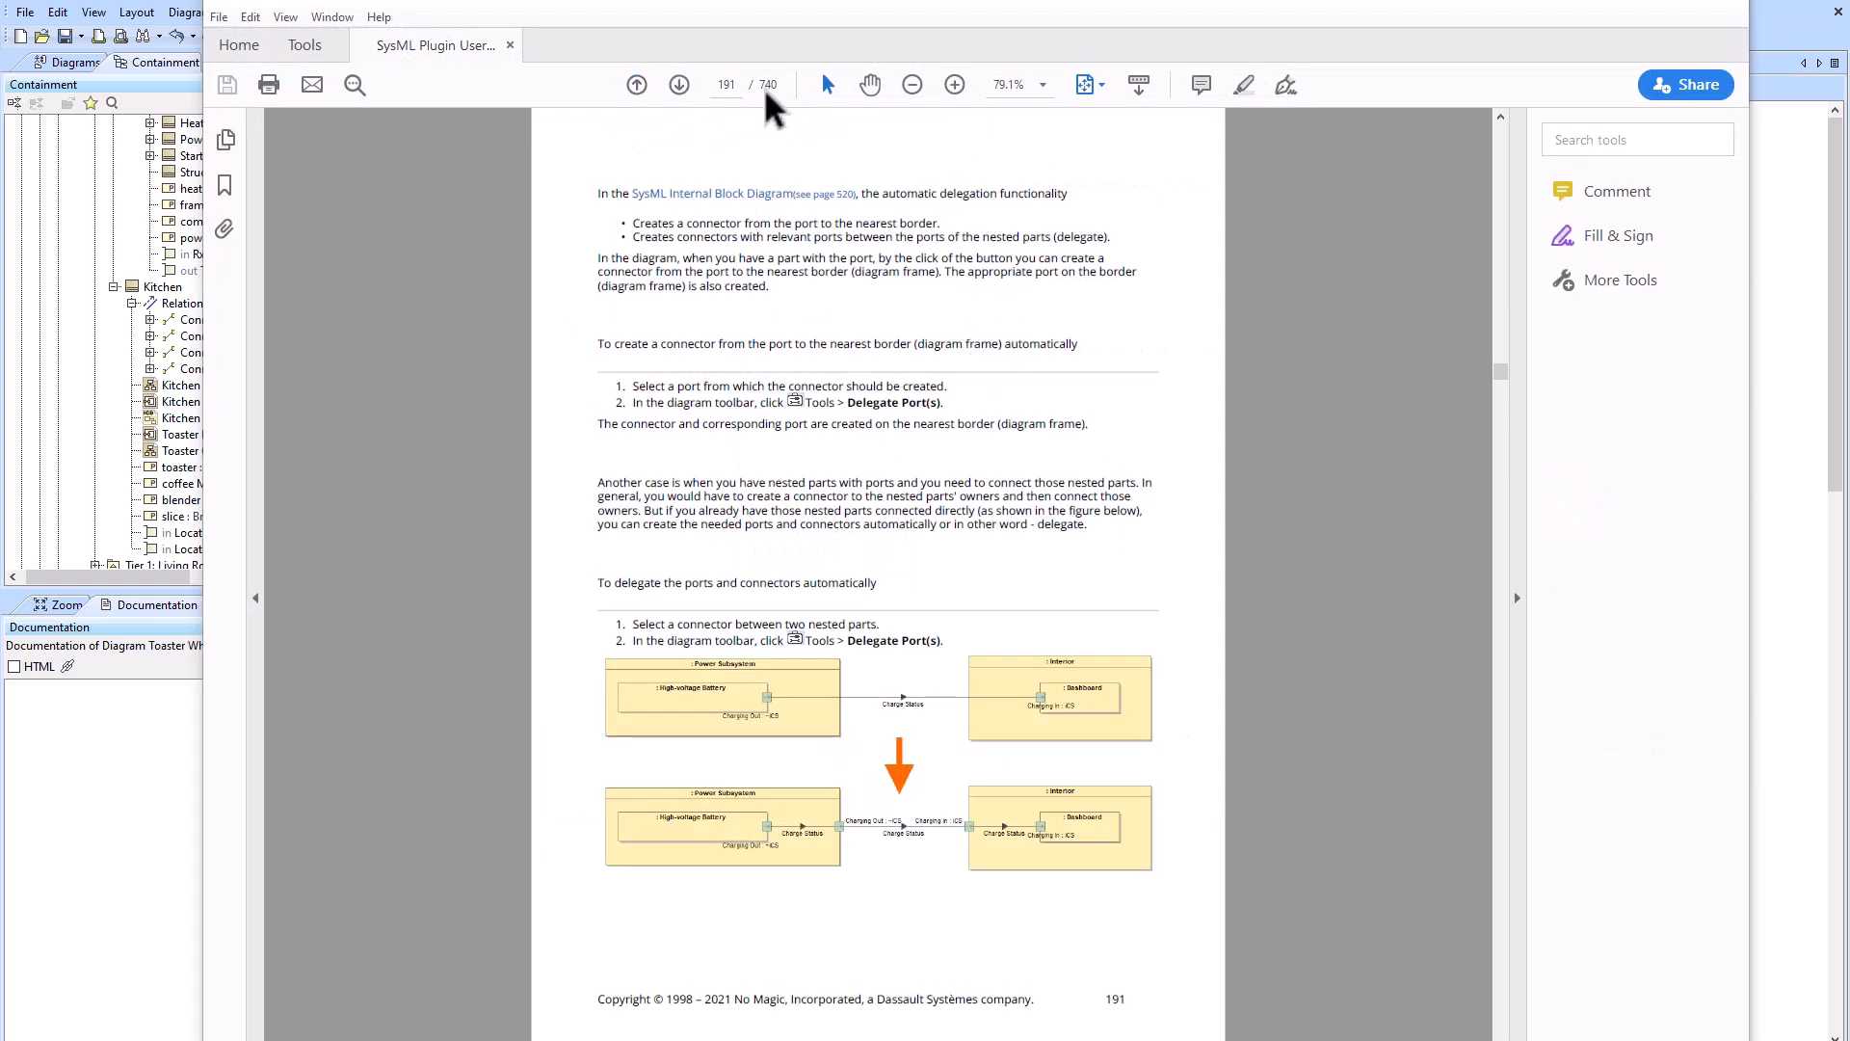
Step: Read the user guide's Delegate Port(s) instructions and nested-parts example on page 191, and leave the document
scroll(896, 752, "up", 3, "ctrl")
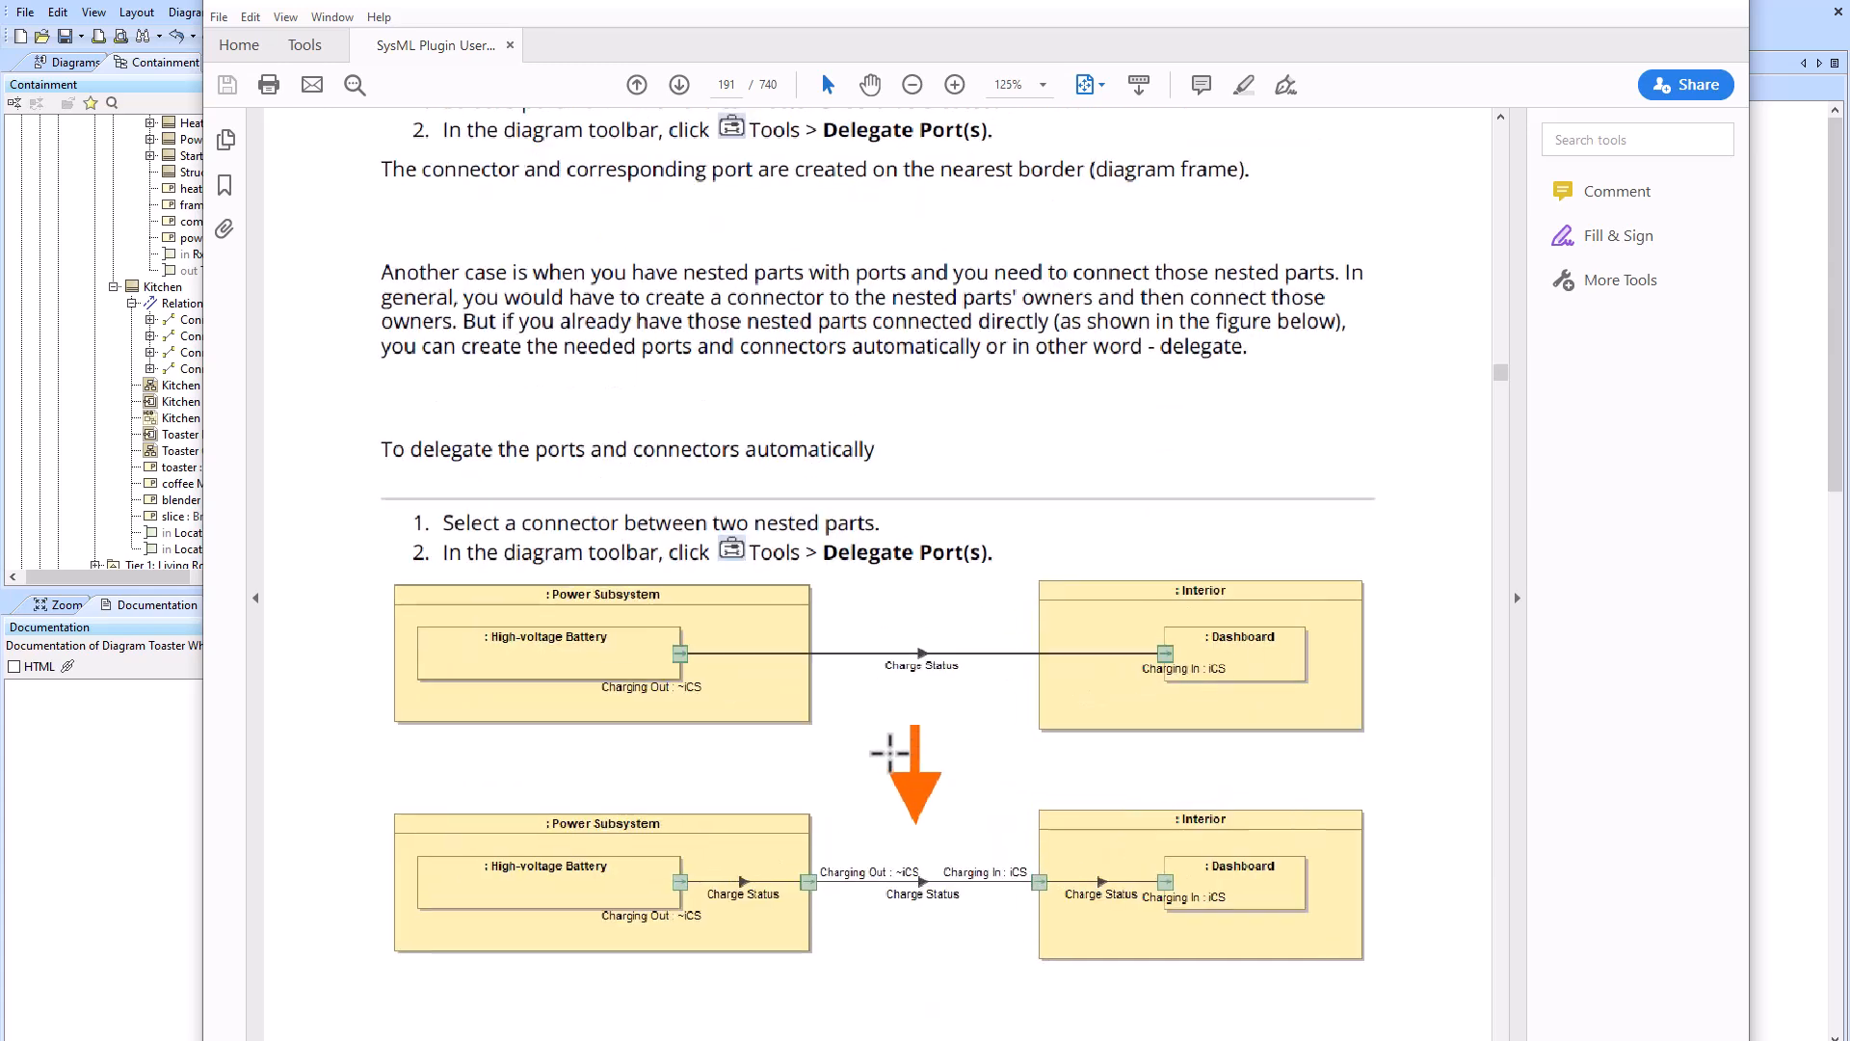
left_click_drag(826, 553, 992, 553)
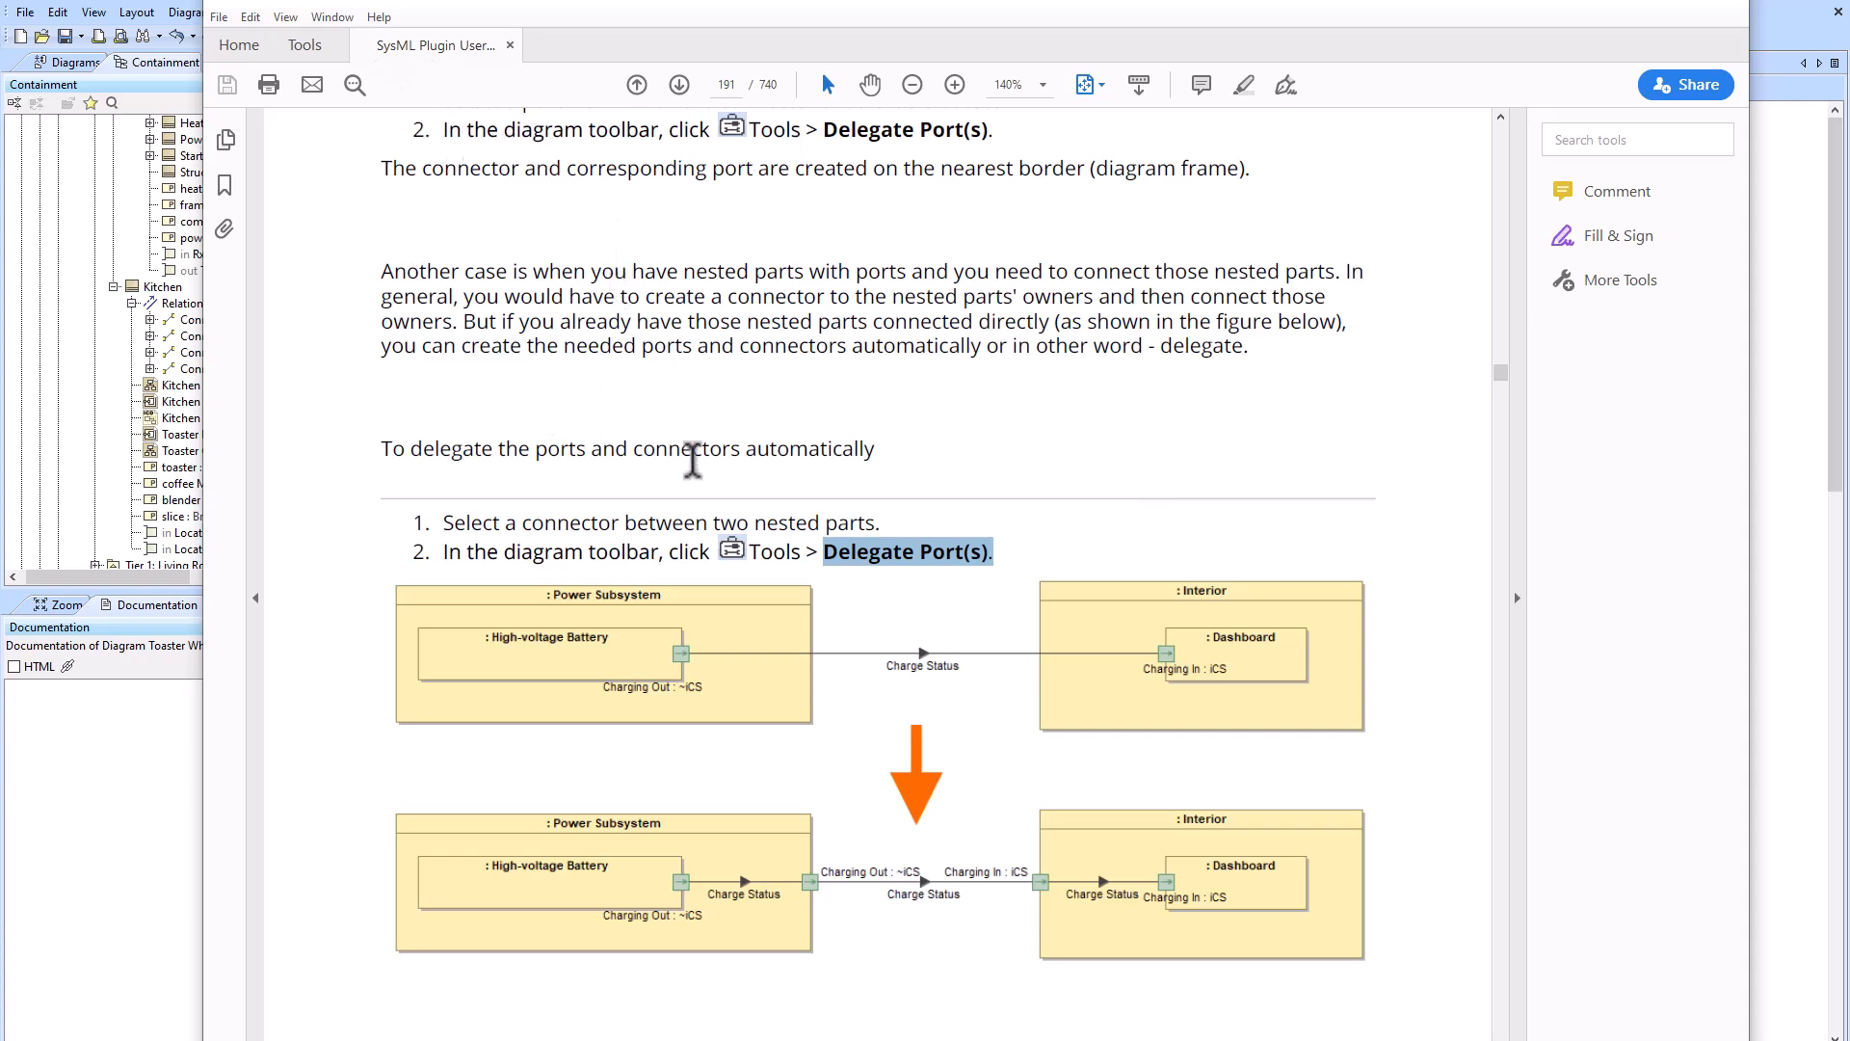
left_click(808, 448)
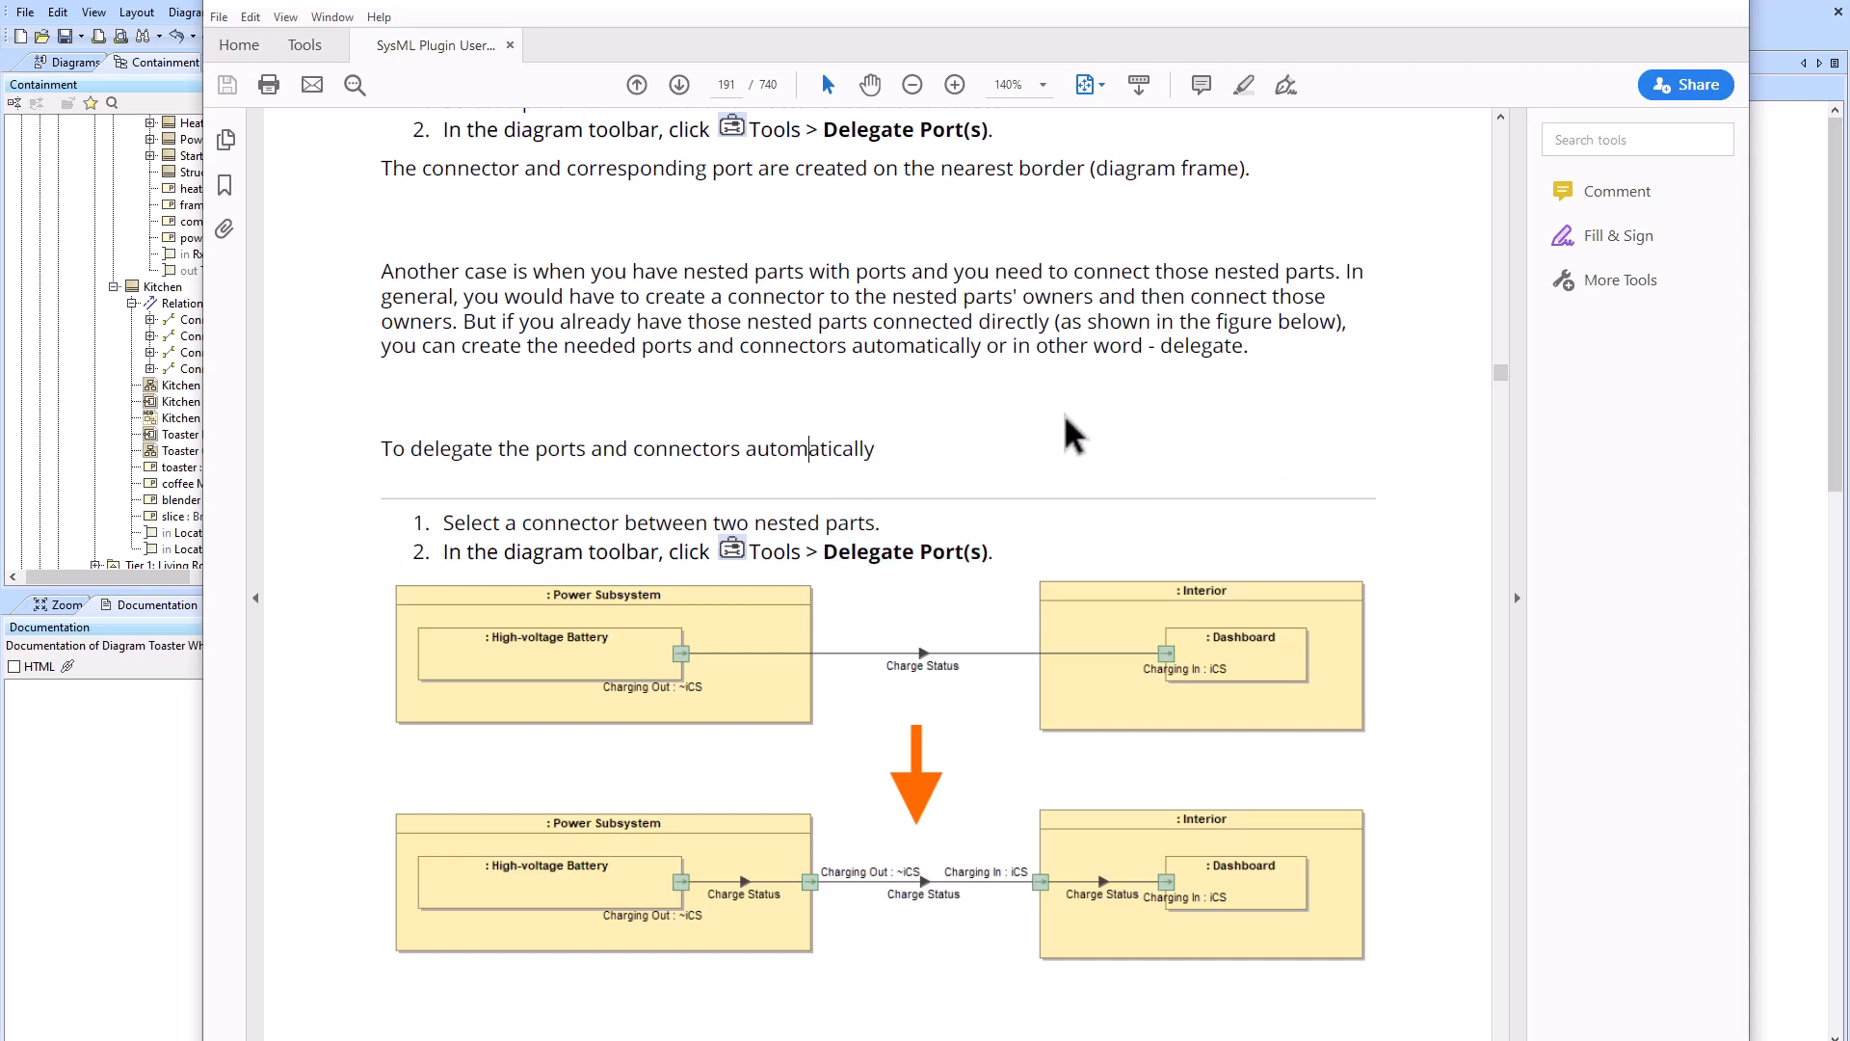
key("ctrl+minus")
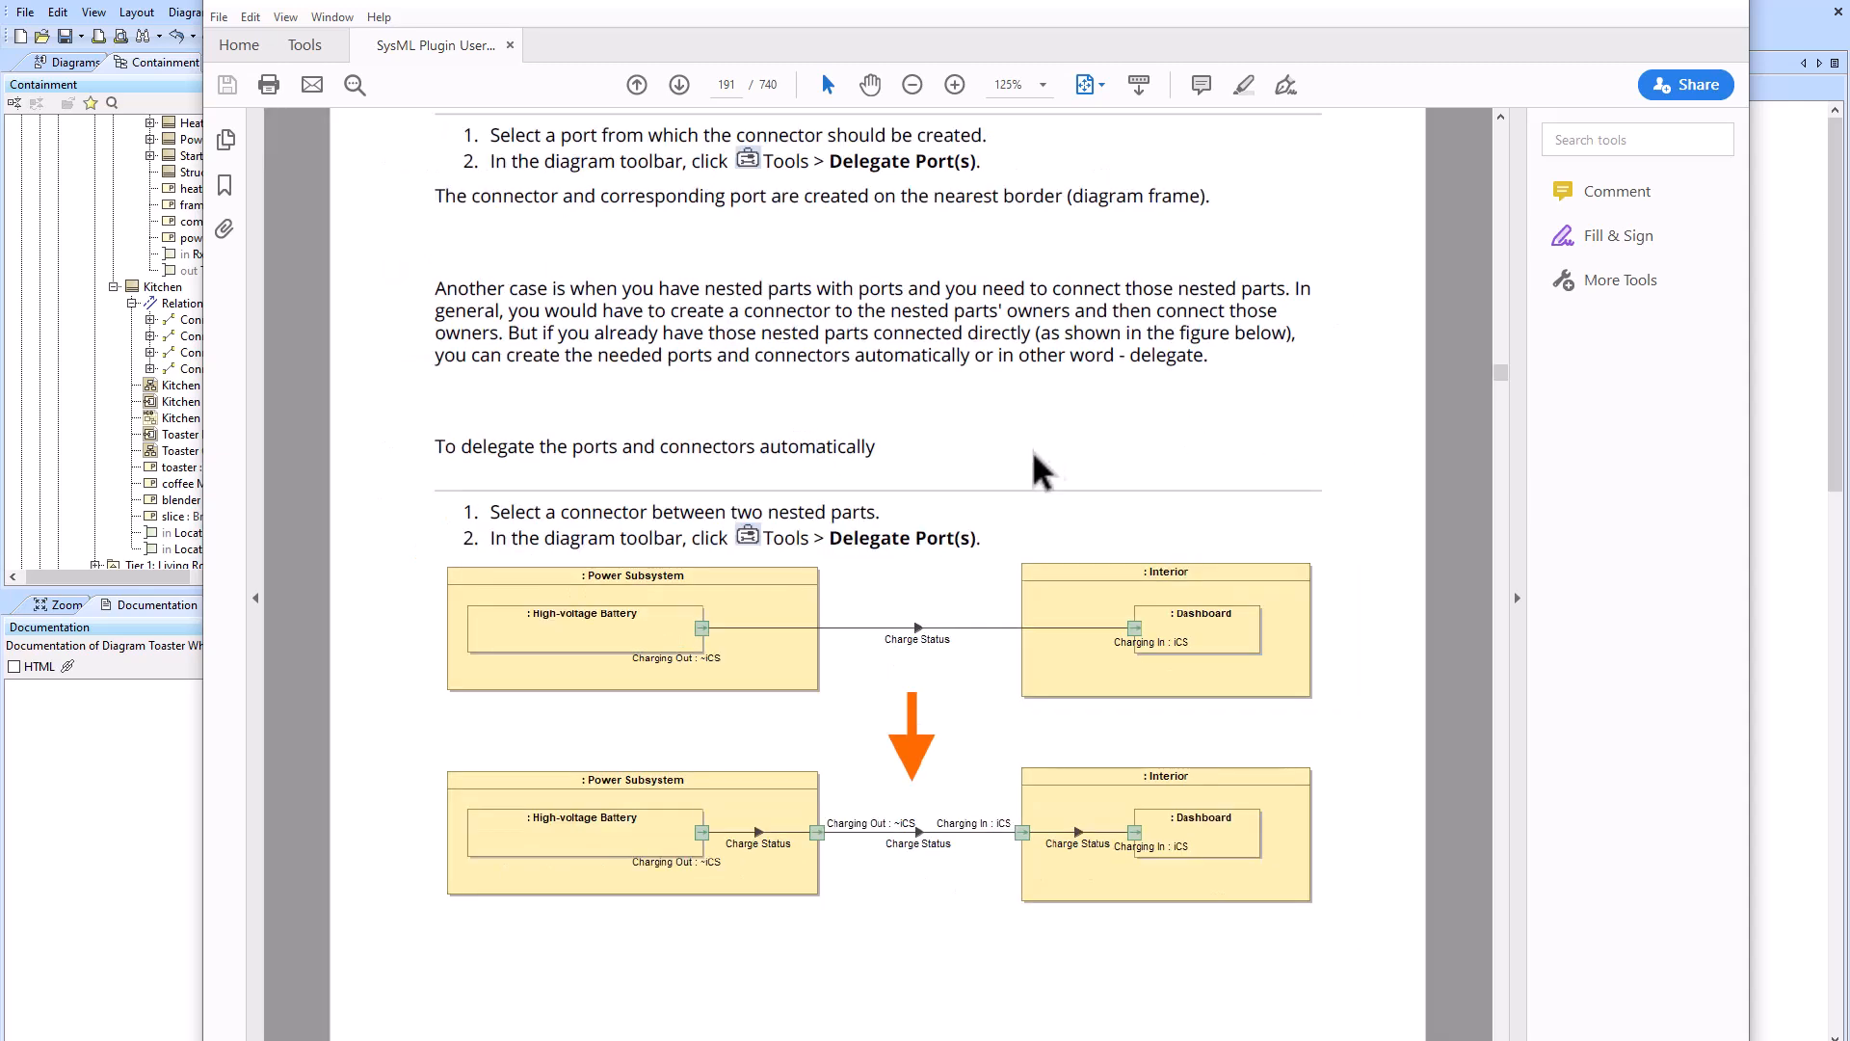
left_click(1512, 540)
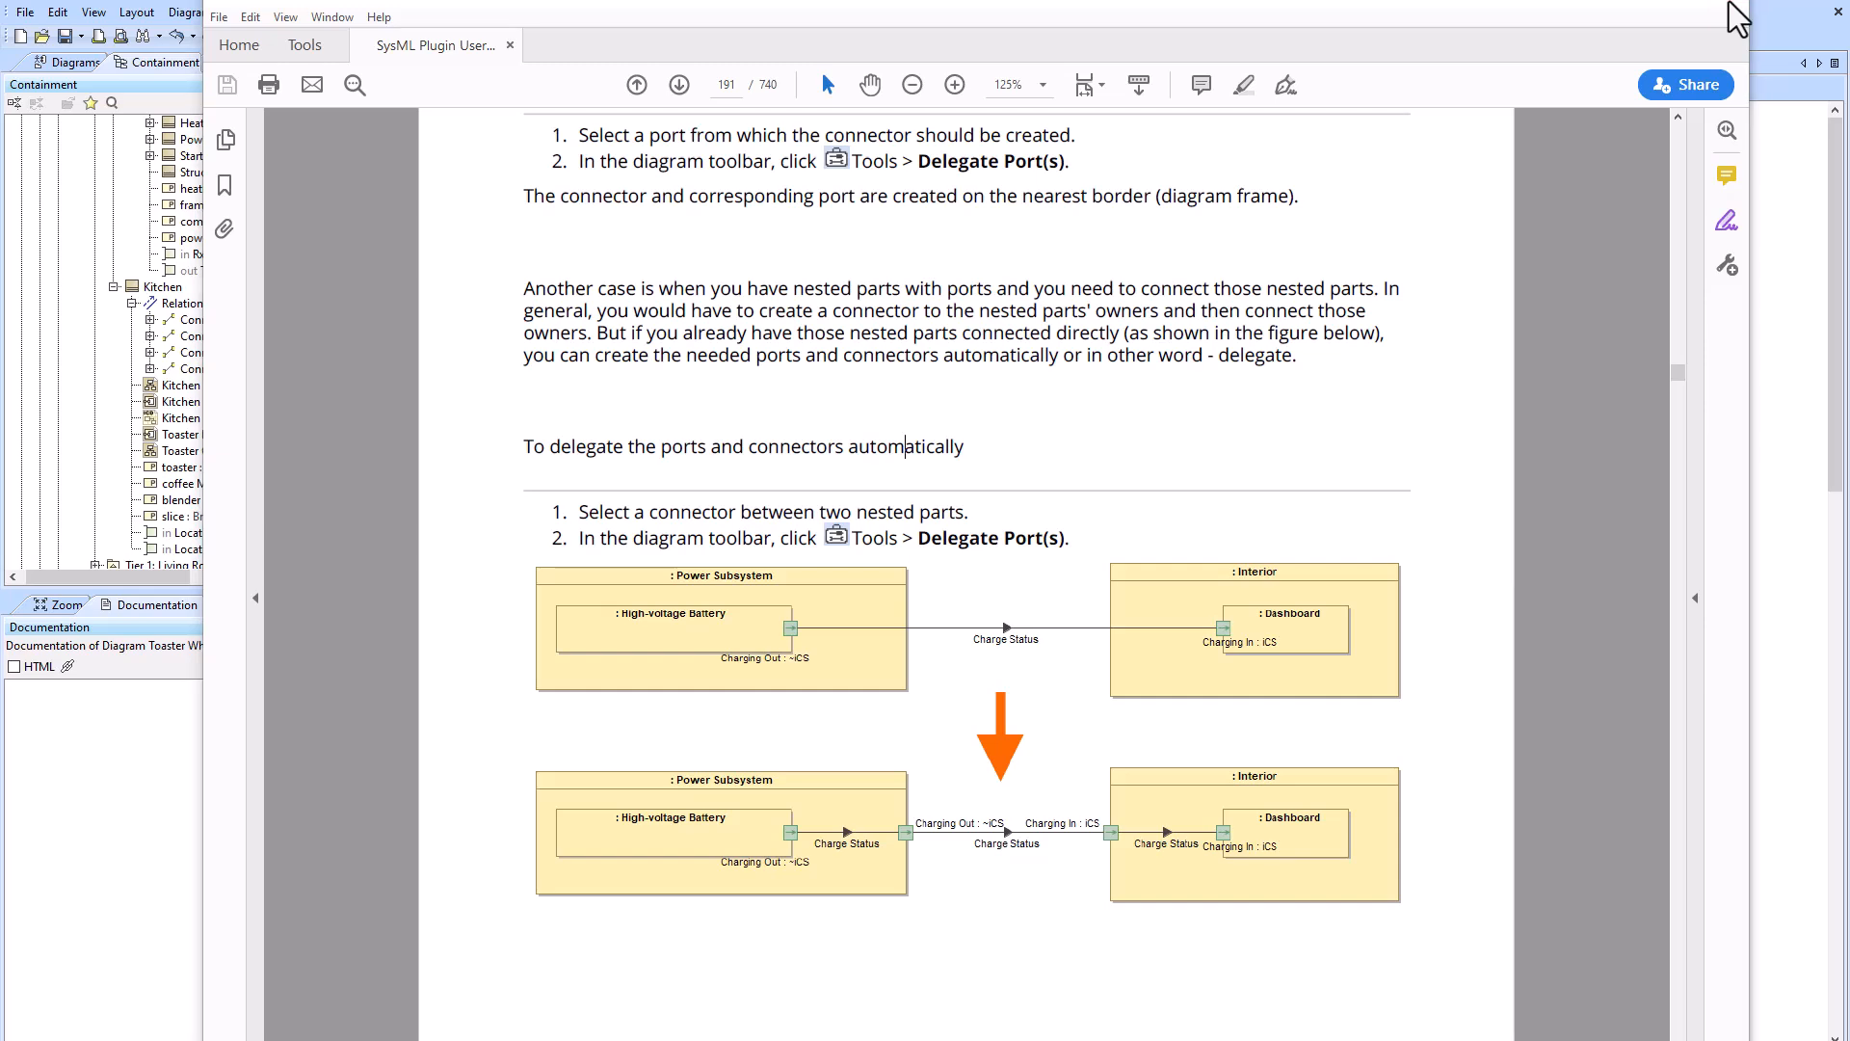
left_click(1734, 14)
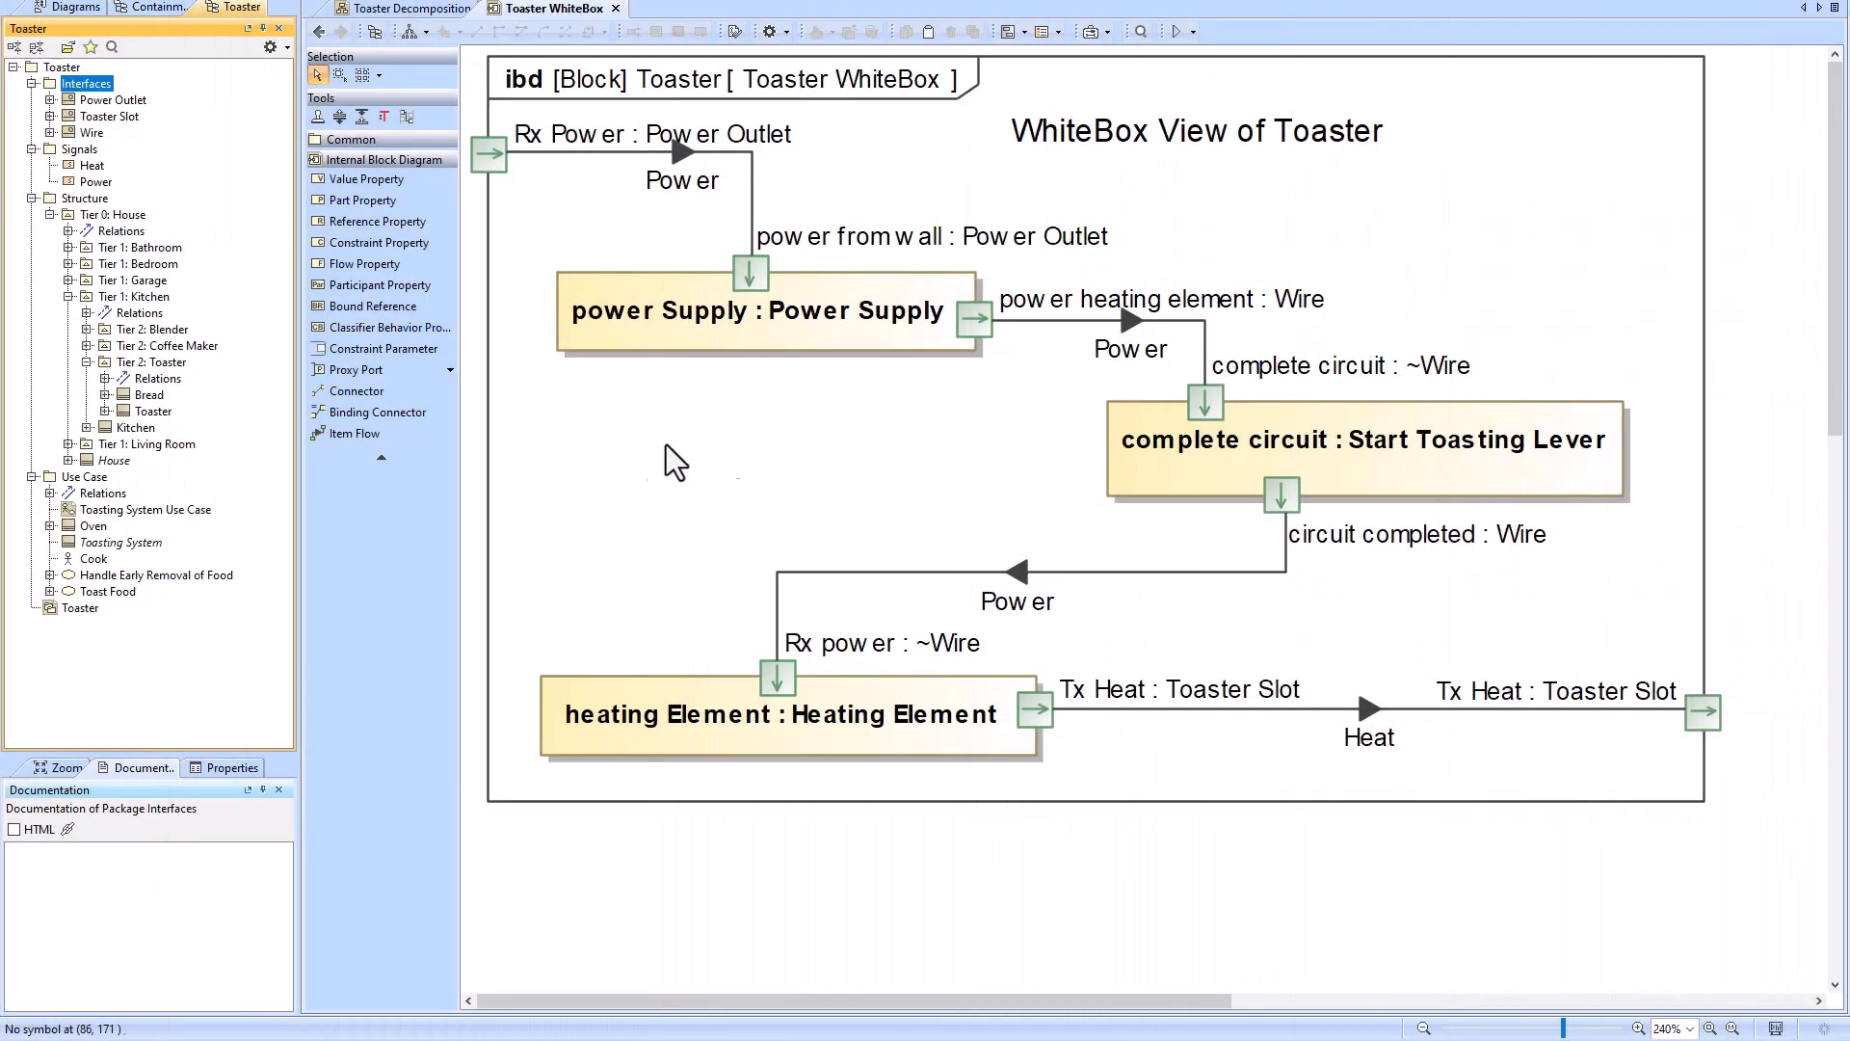
Step: Inspect the specification of the Internal Toaster Power flow property in the Wire interface block
left_click(50, 133)
left_click(112, 147)
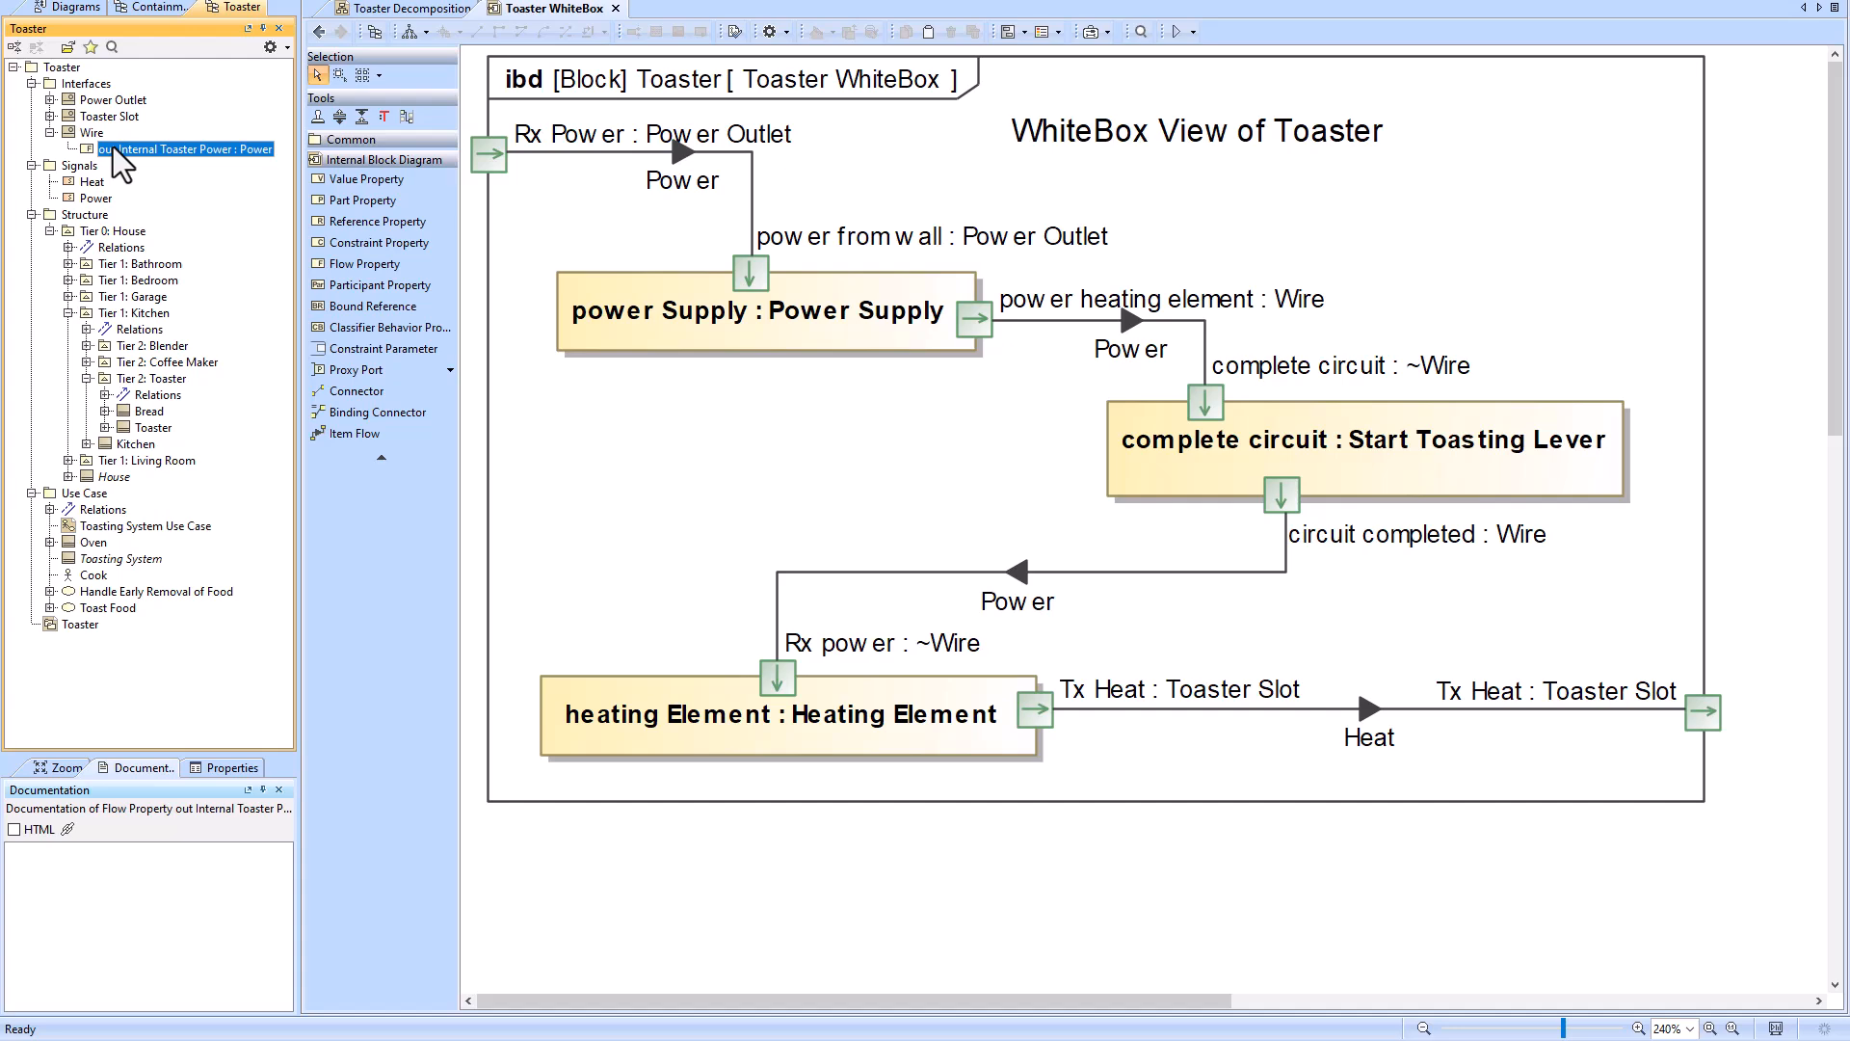
double_click(113, 146)
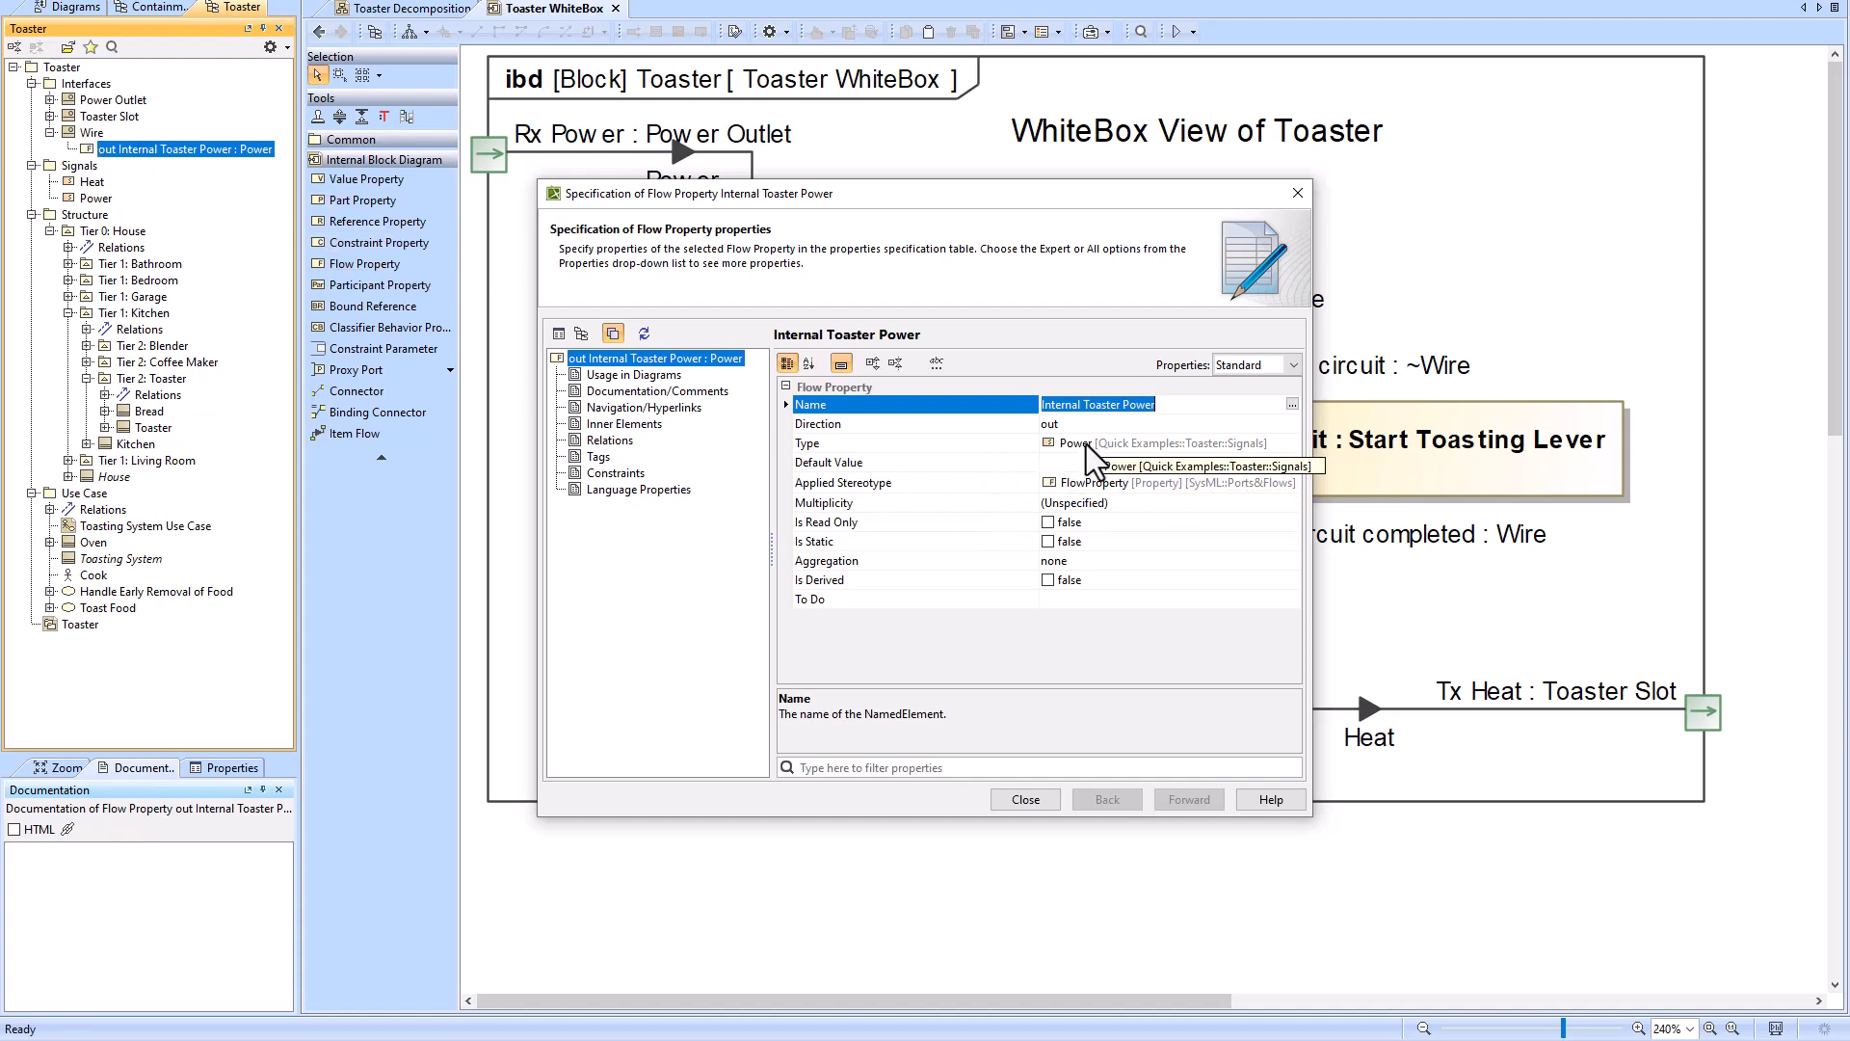
left_click(1296, 194)
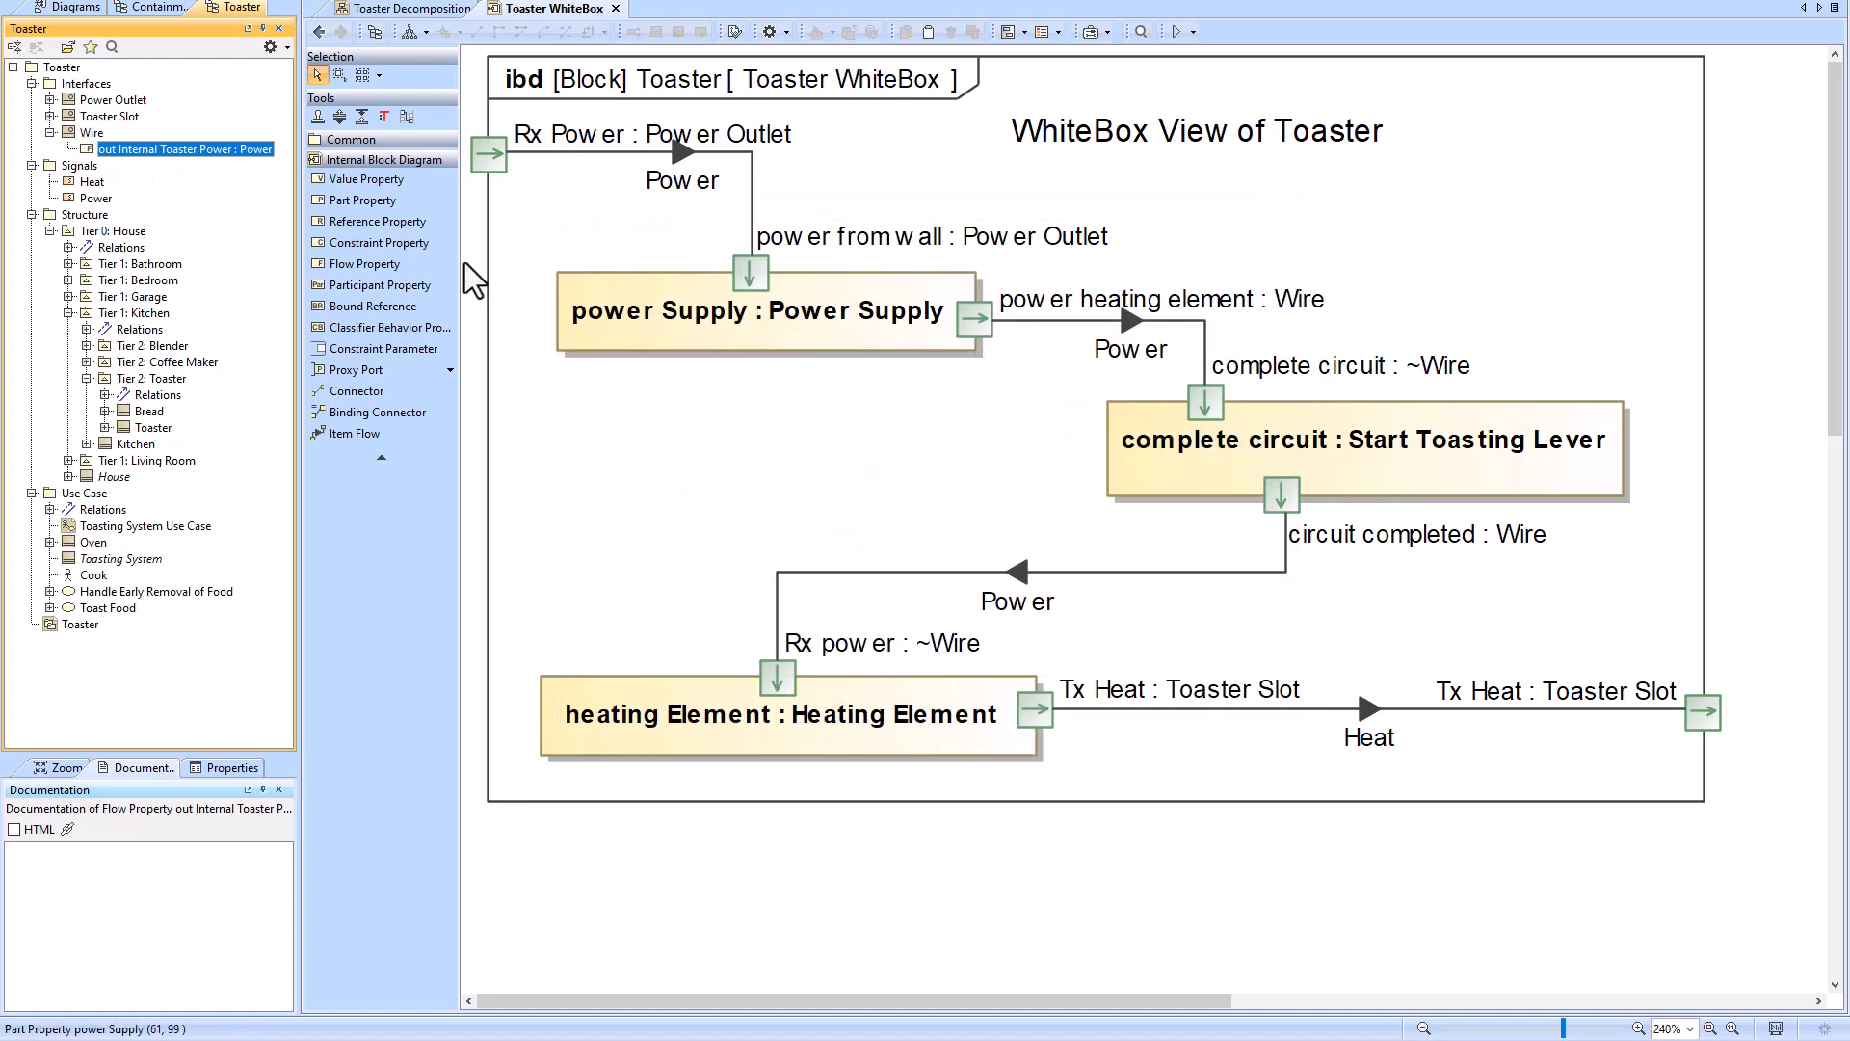
Step: Change the type of Wire's Internal Toaster Power flow property to Heat and restore it to Power
left_click_drag(83, 187, 121, 149)
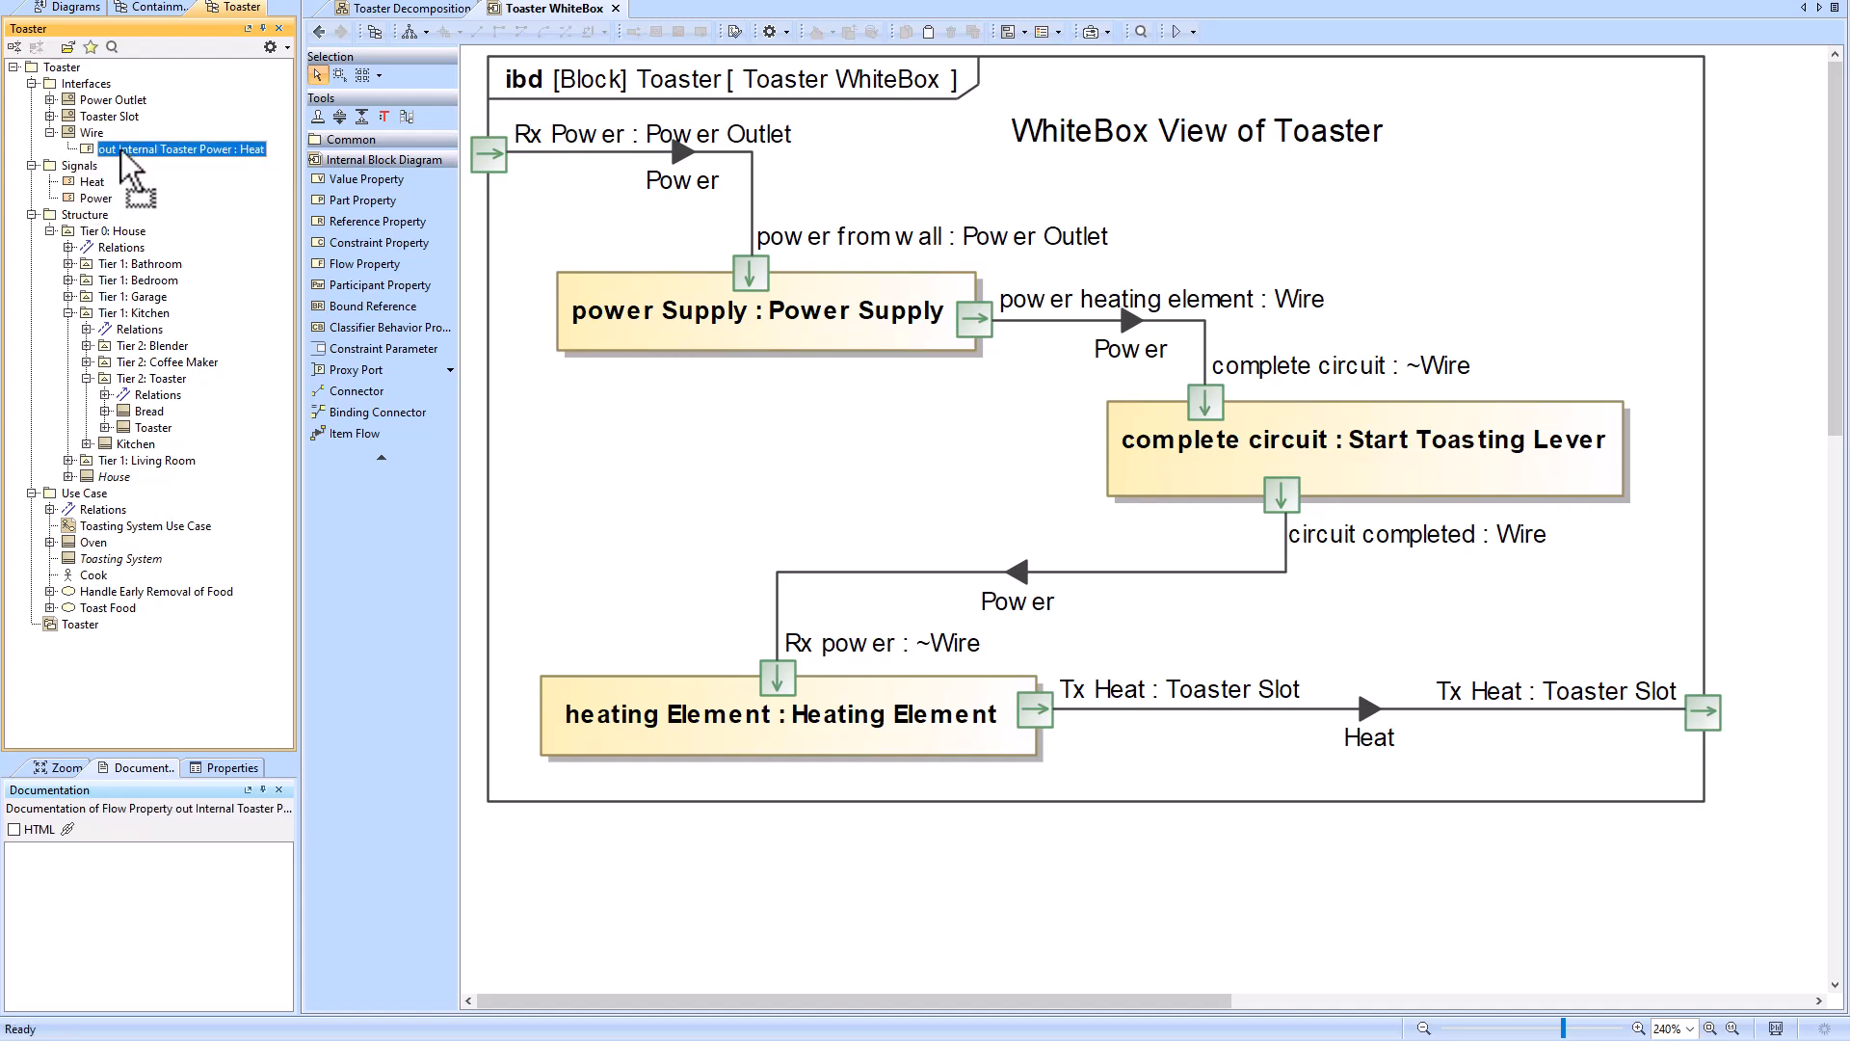
left_click(889, 443)
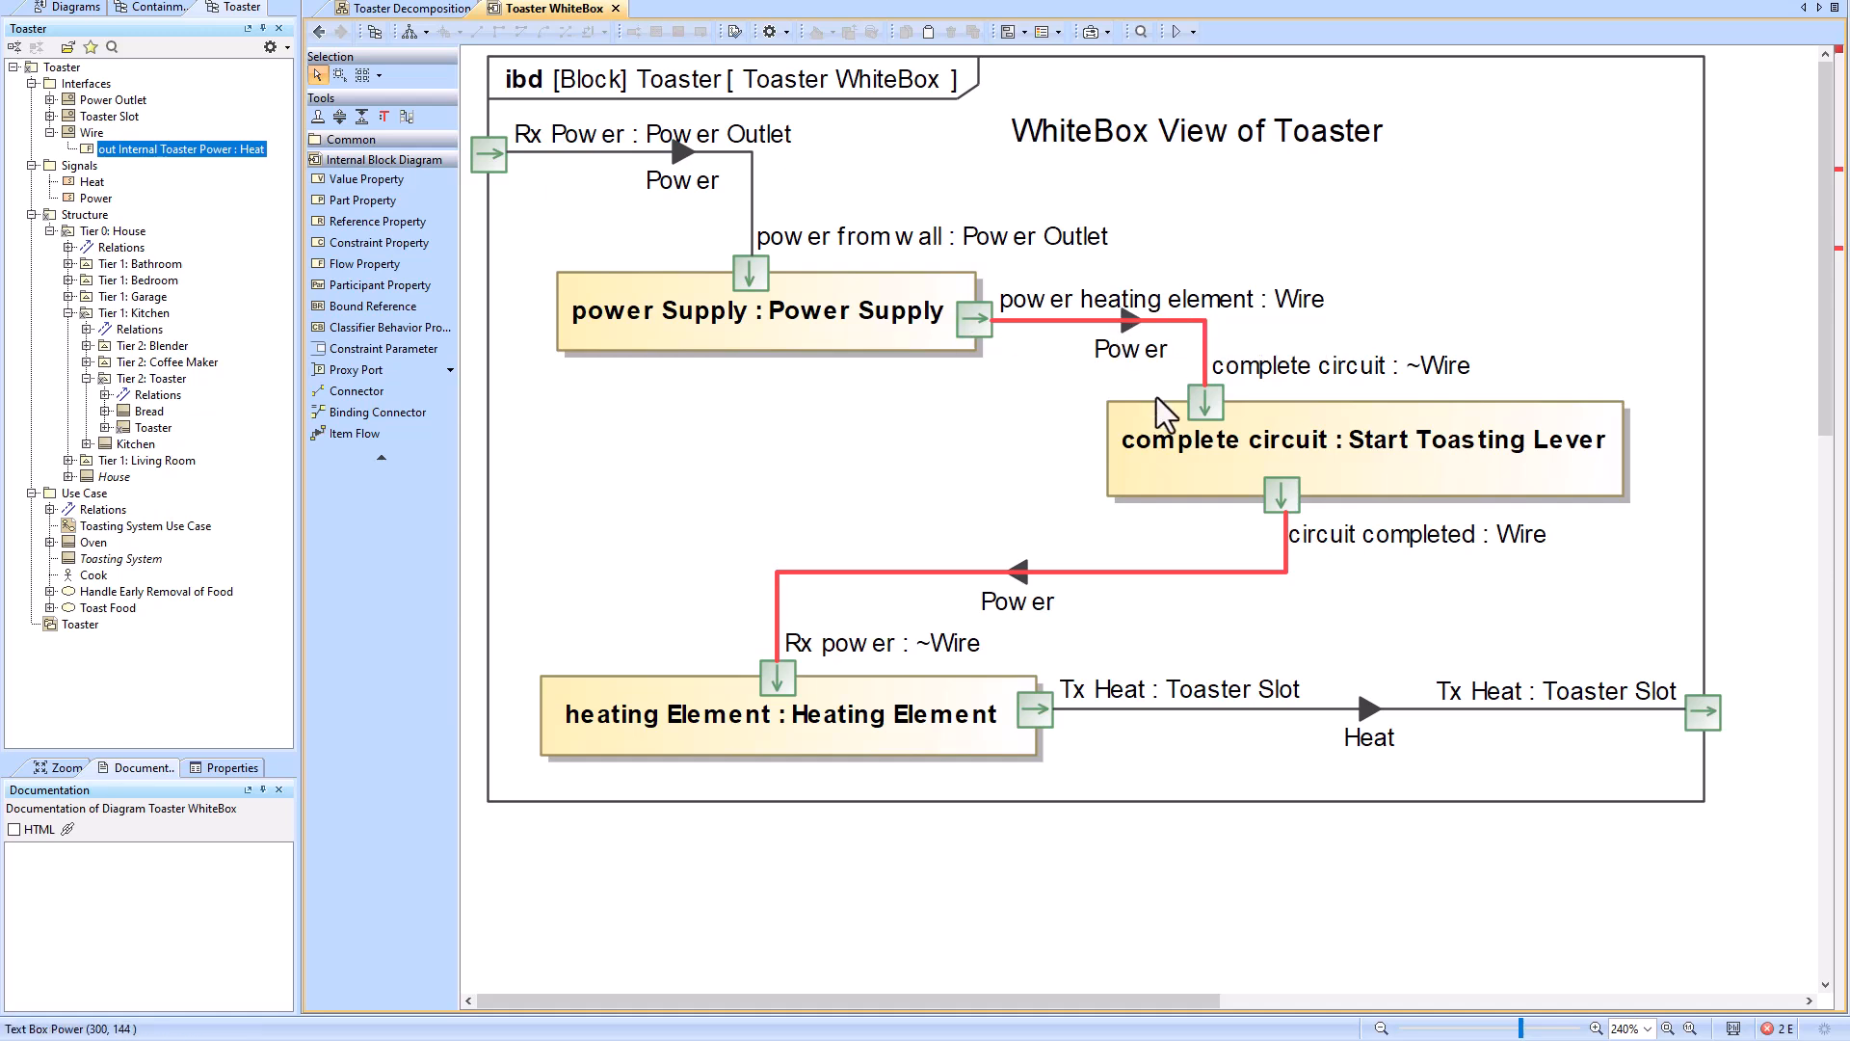
left_click(96, 197, "ctrl")
left_click_drag(96, 198, 146, 146)
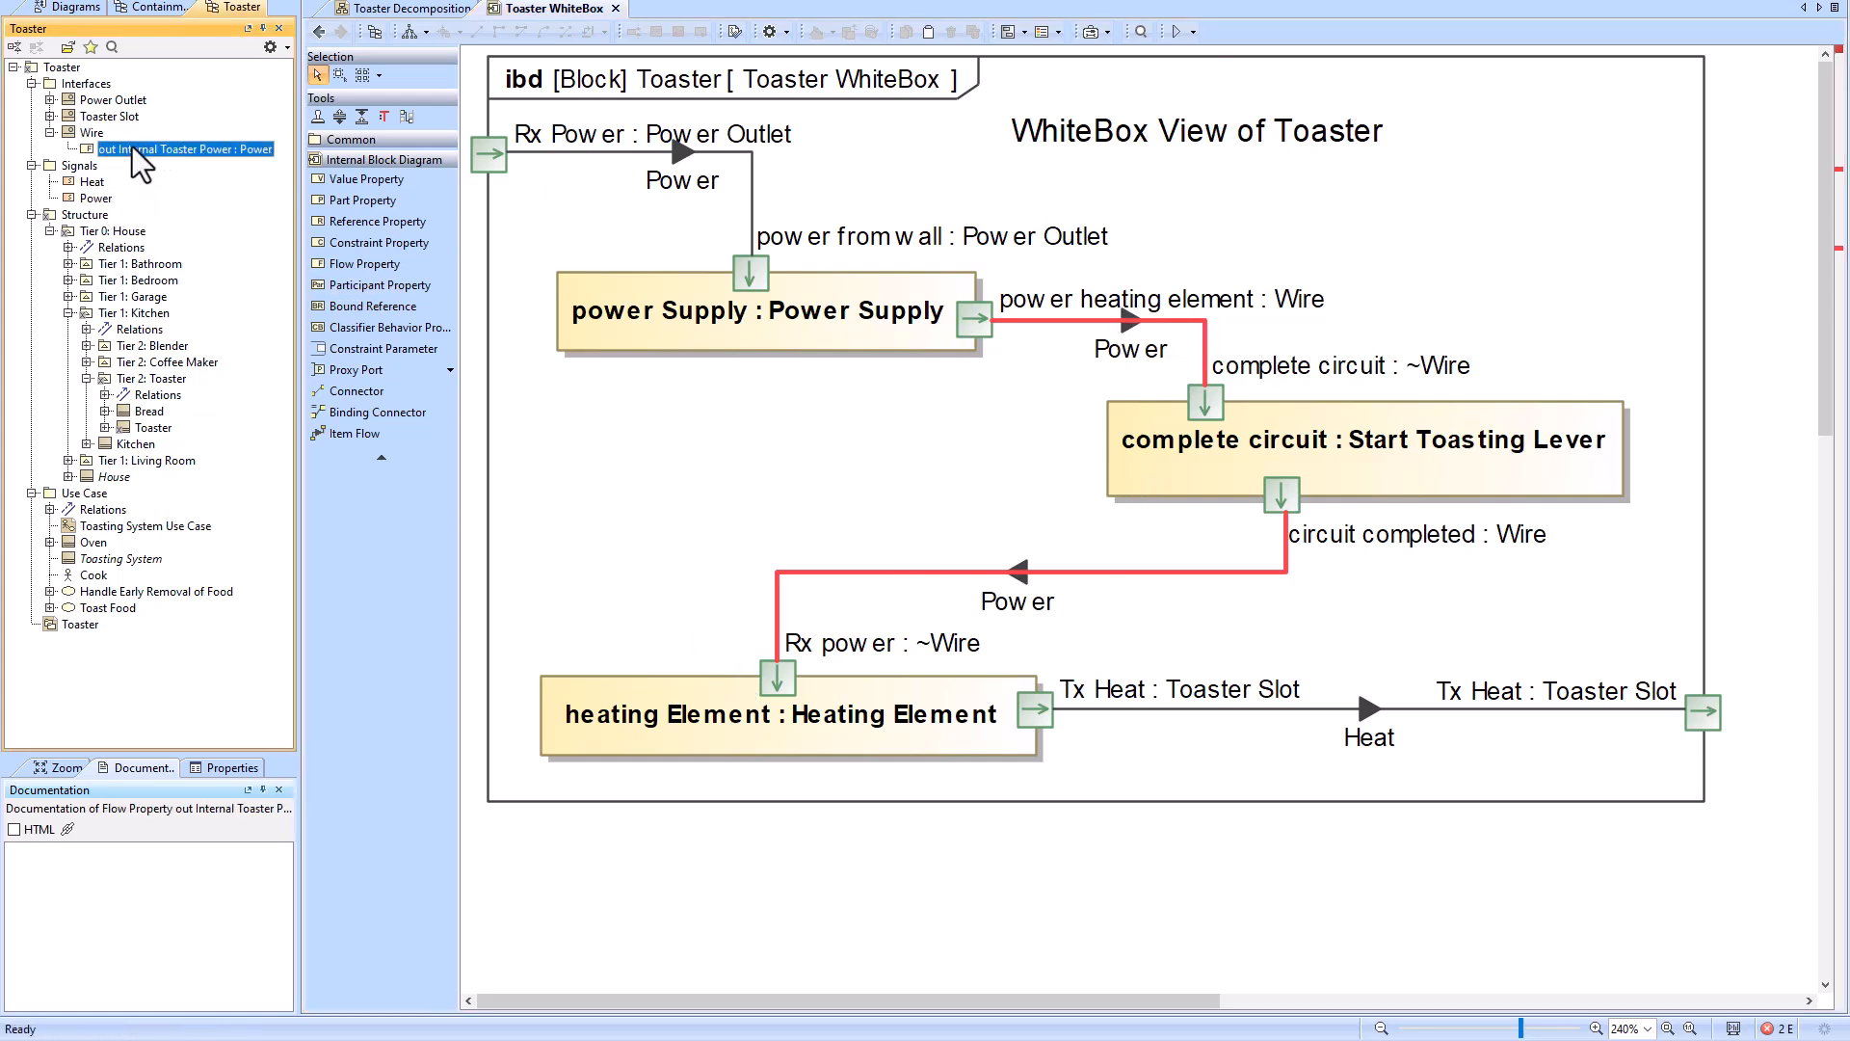
Step: Create an interface block named New Interface in the Interfaces package
right_click(85, 83)
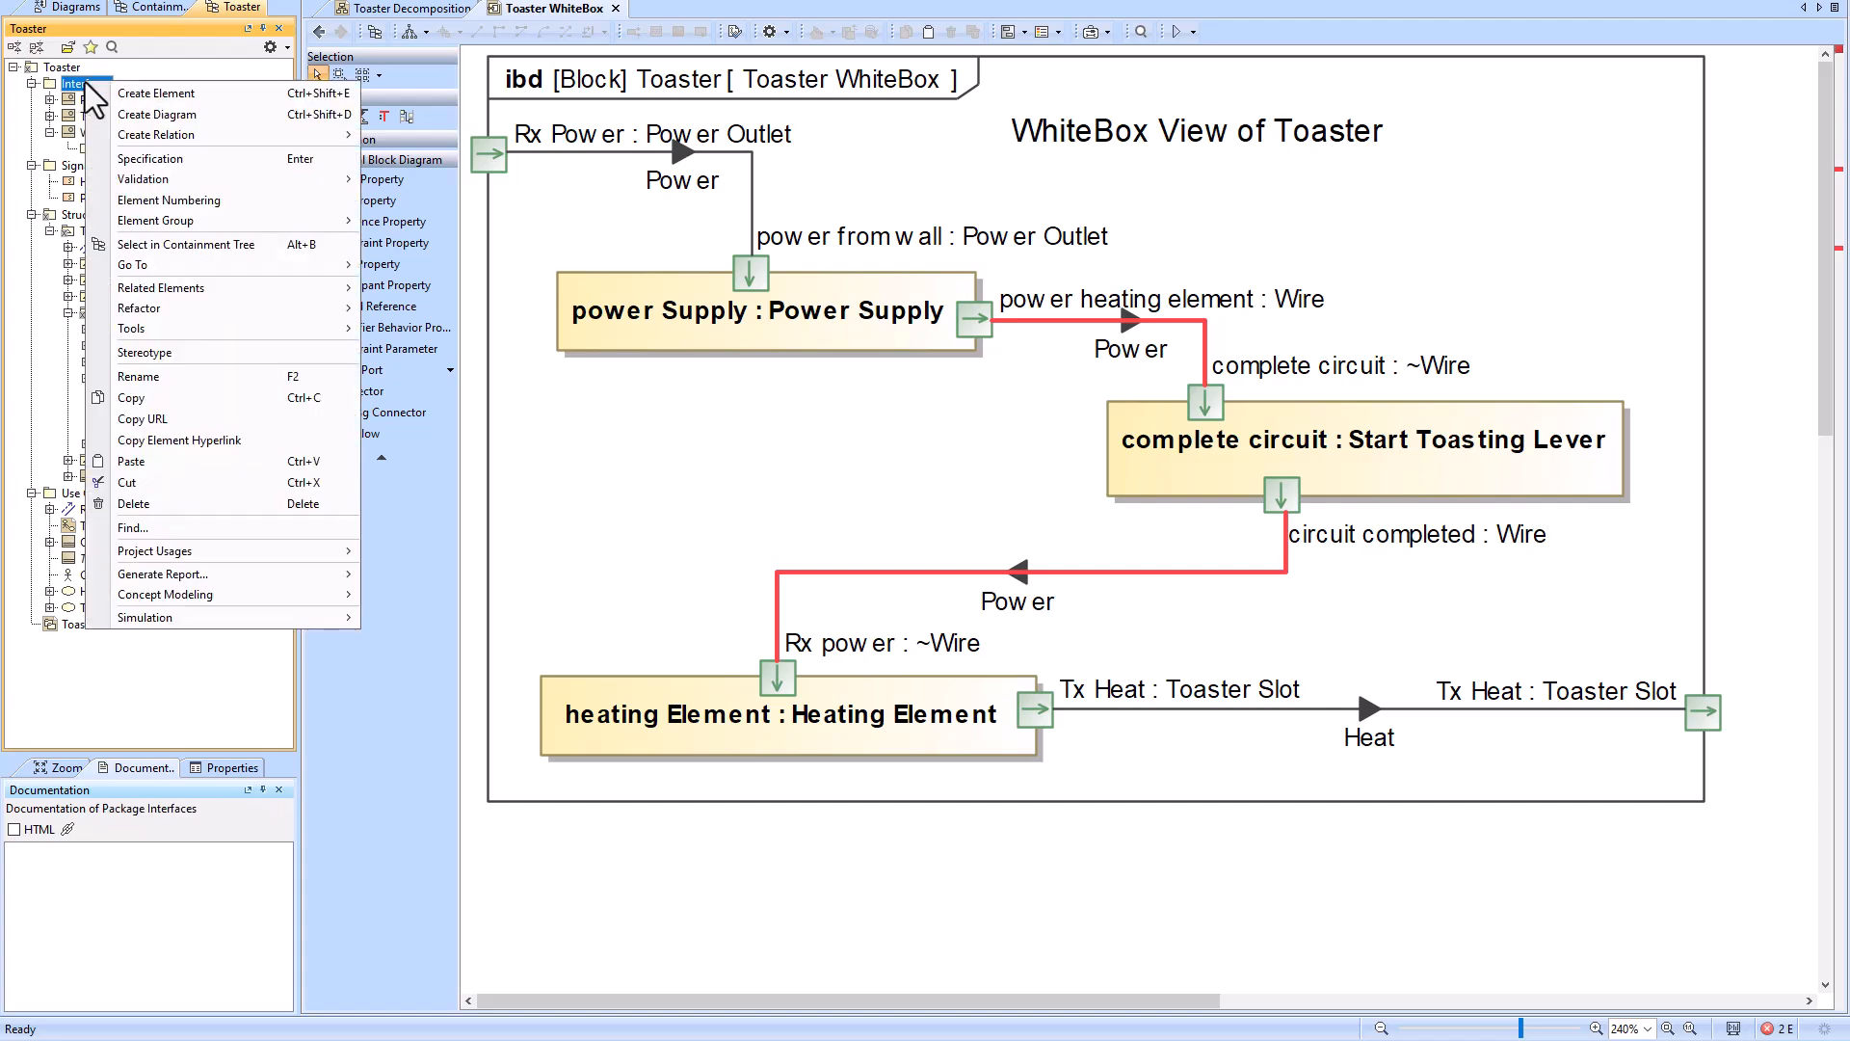
left_click(160, 90)
left_click(165, 191)
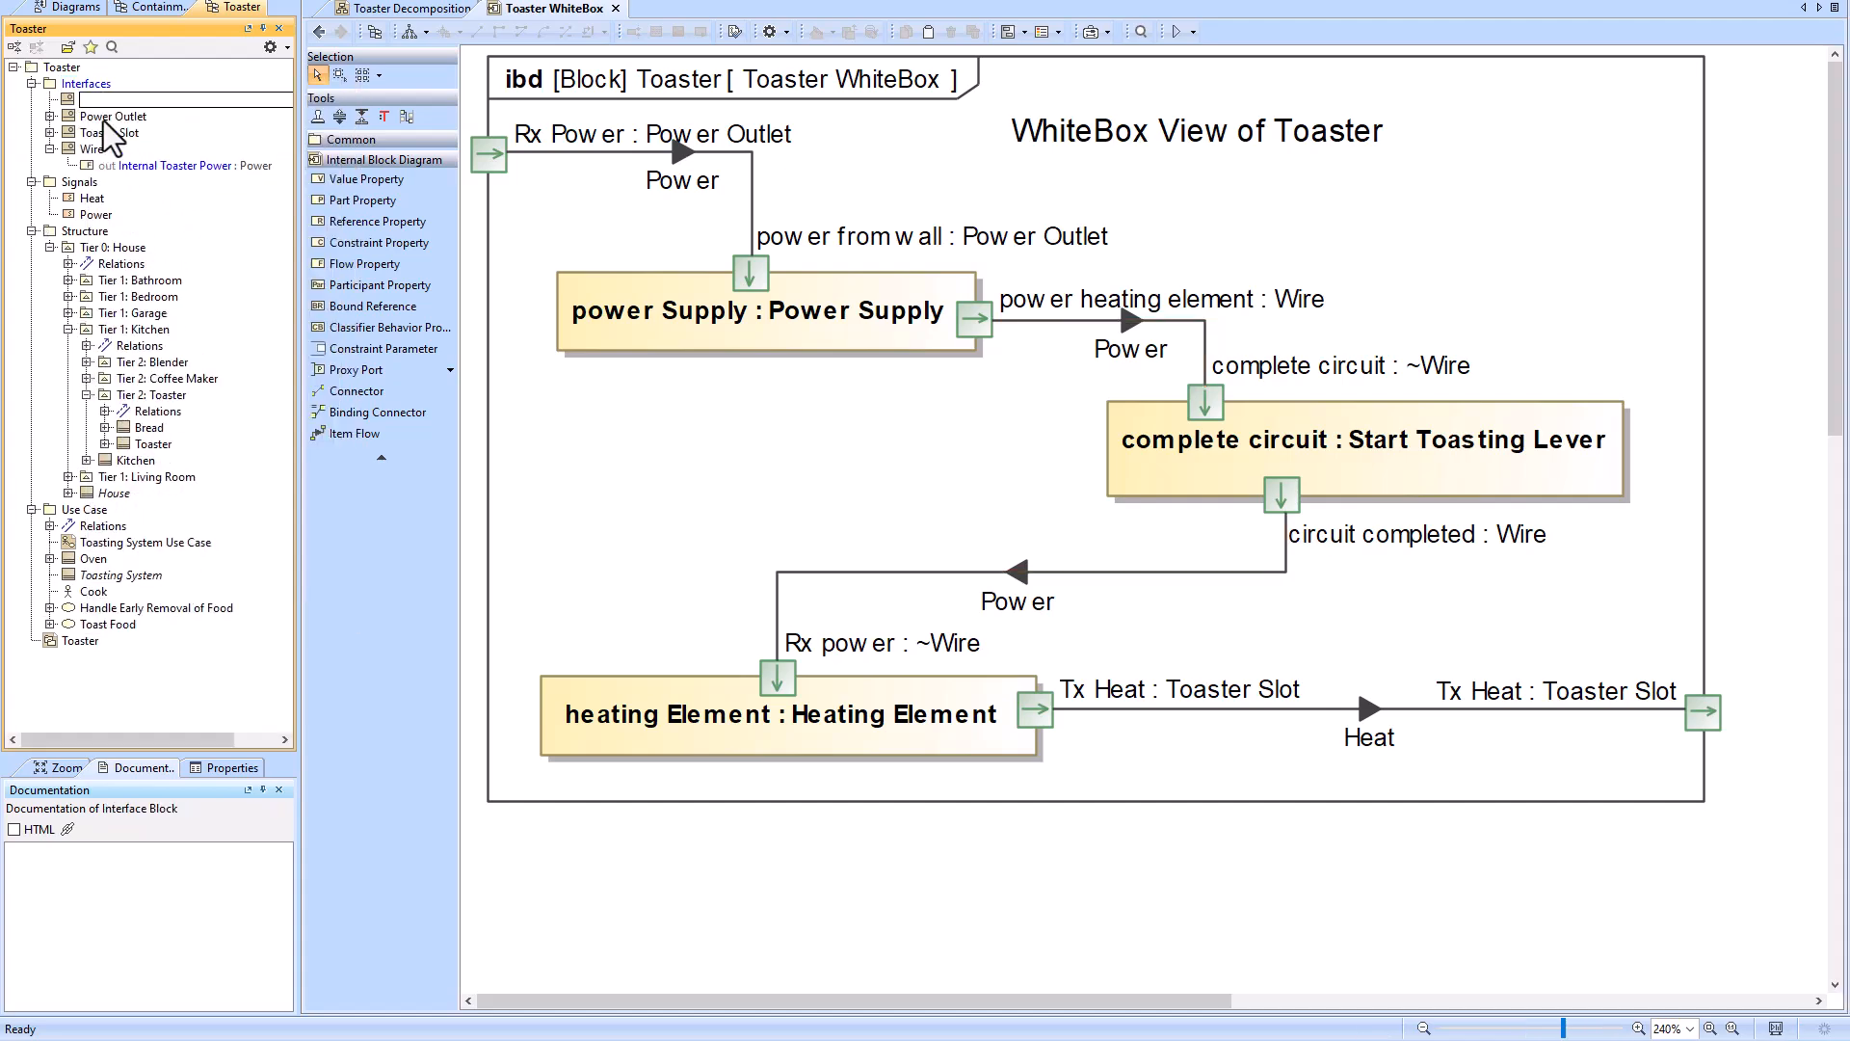
type("New Interface")
key("Return")
Step: Add a flow property to the New Interface block
right_click(119, 98)
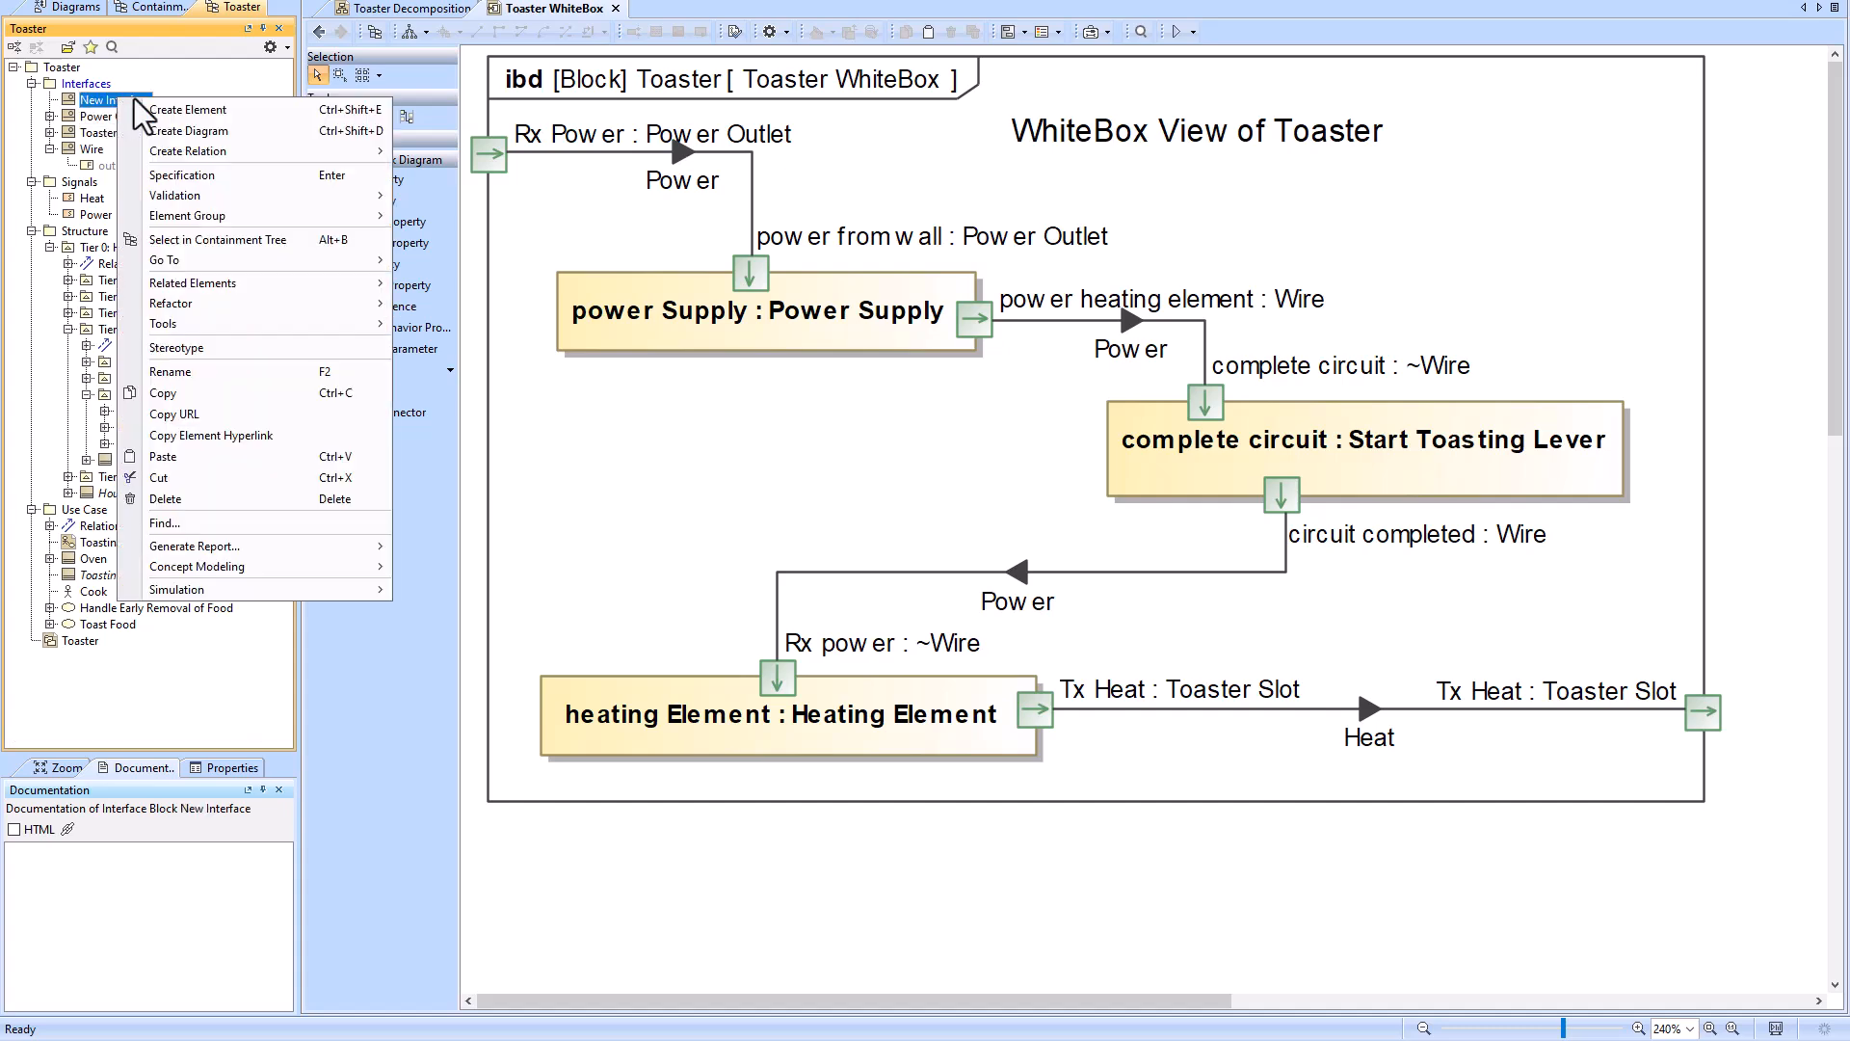
left_click(169, 104)
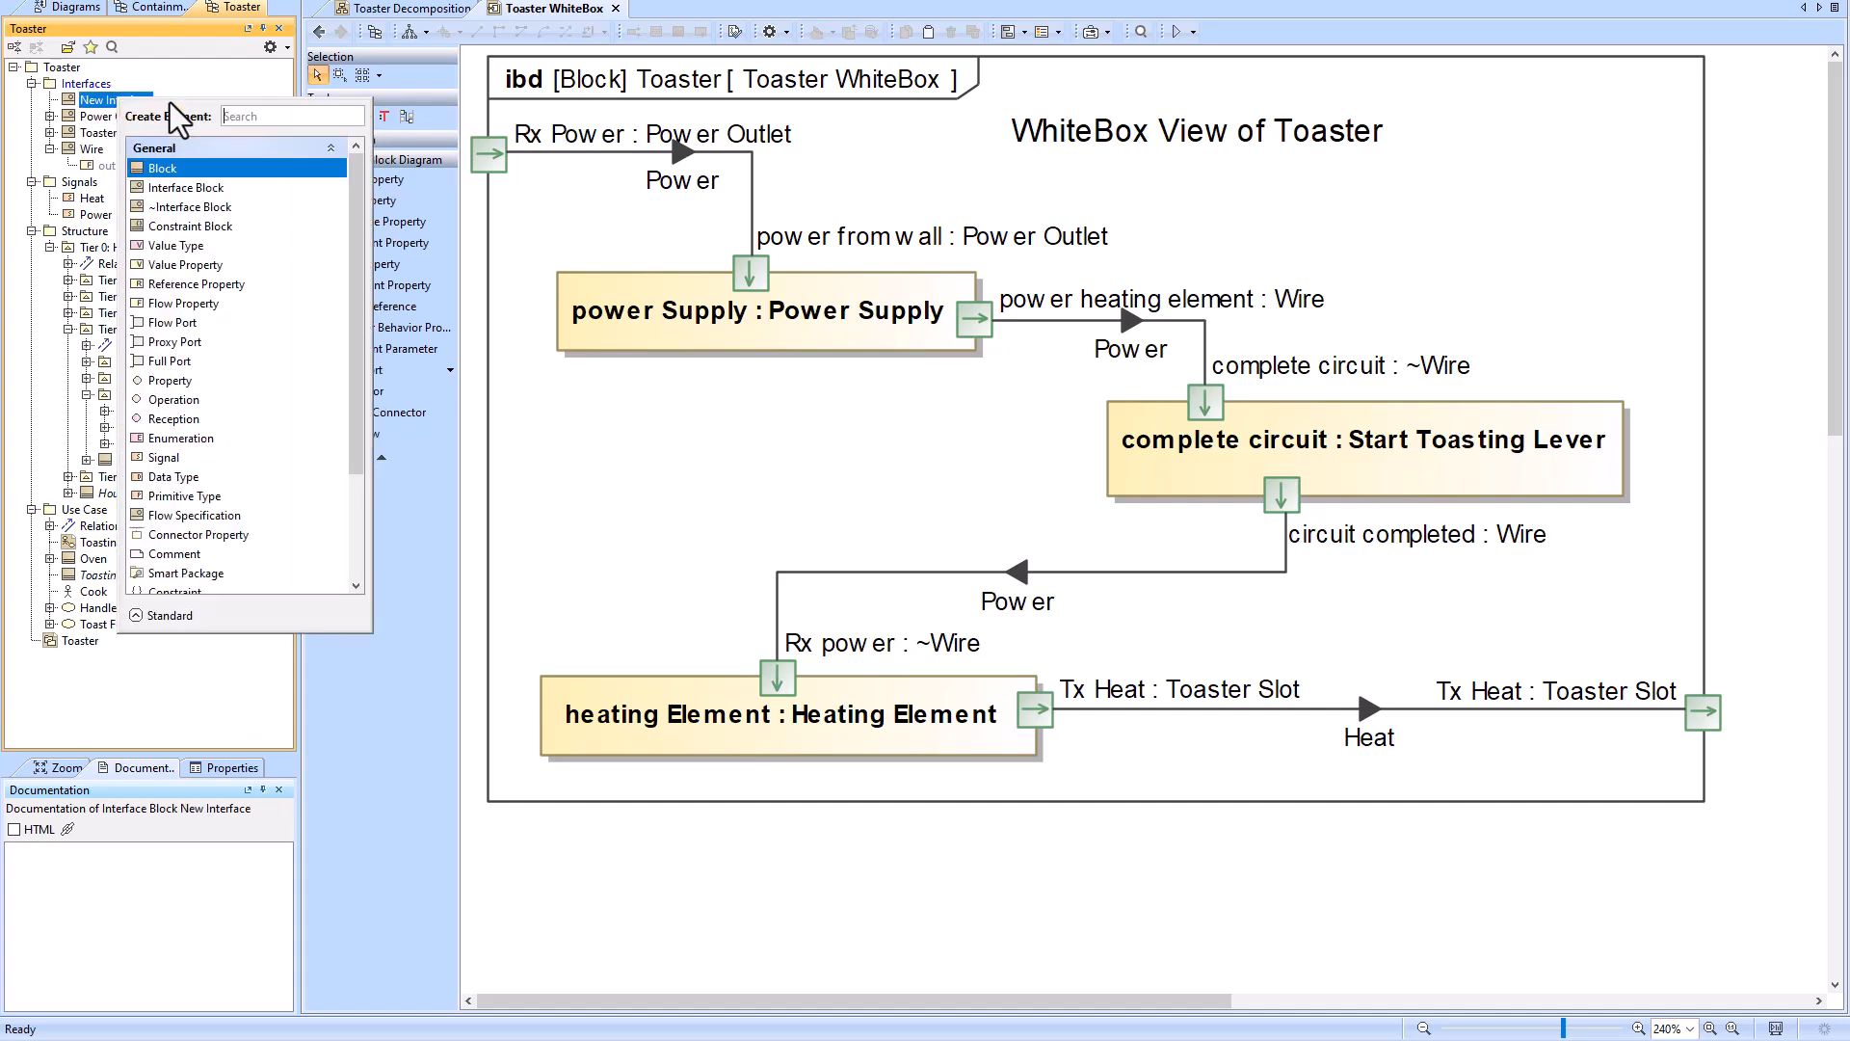
left_click(199, 302)
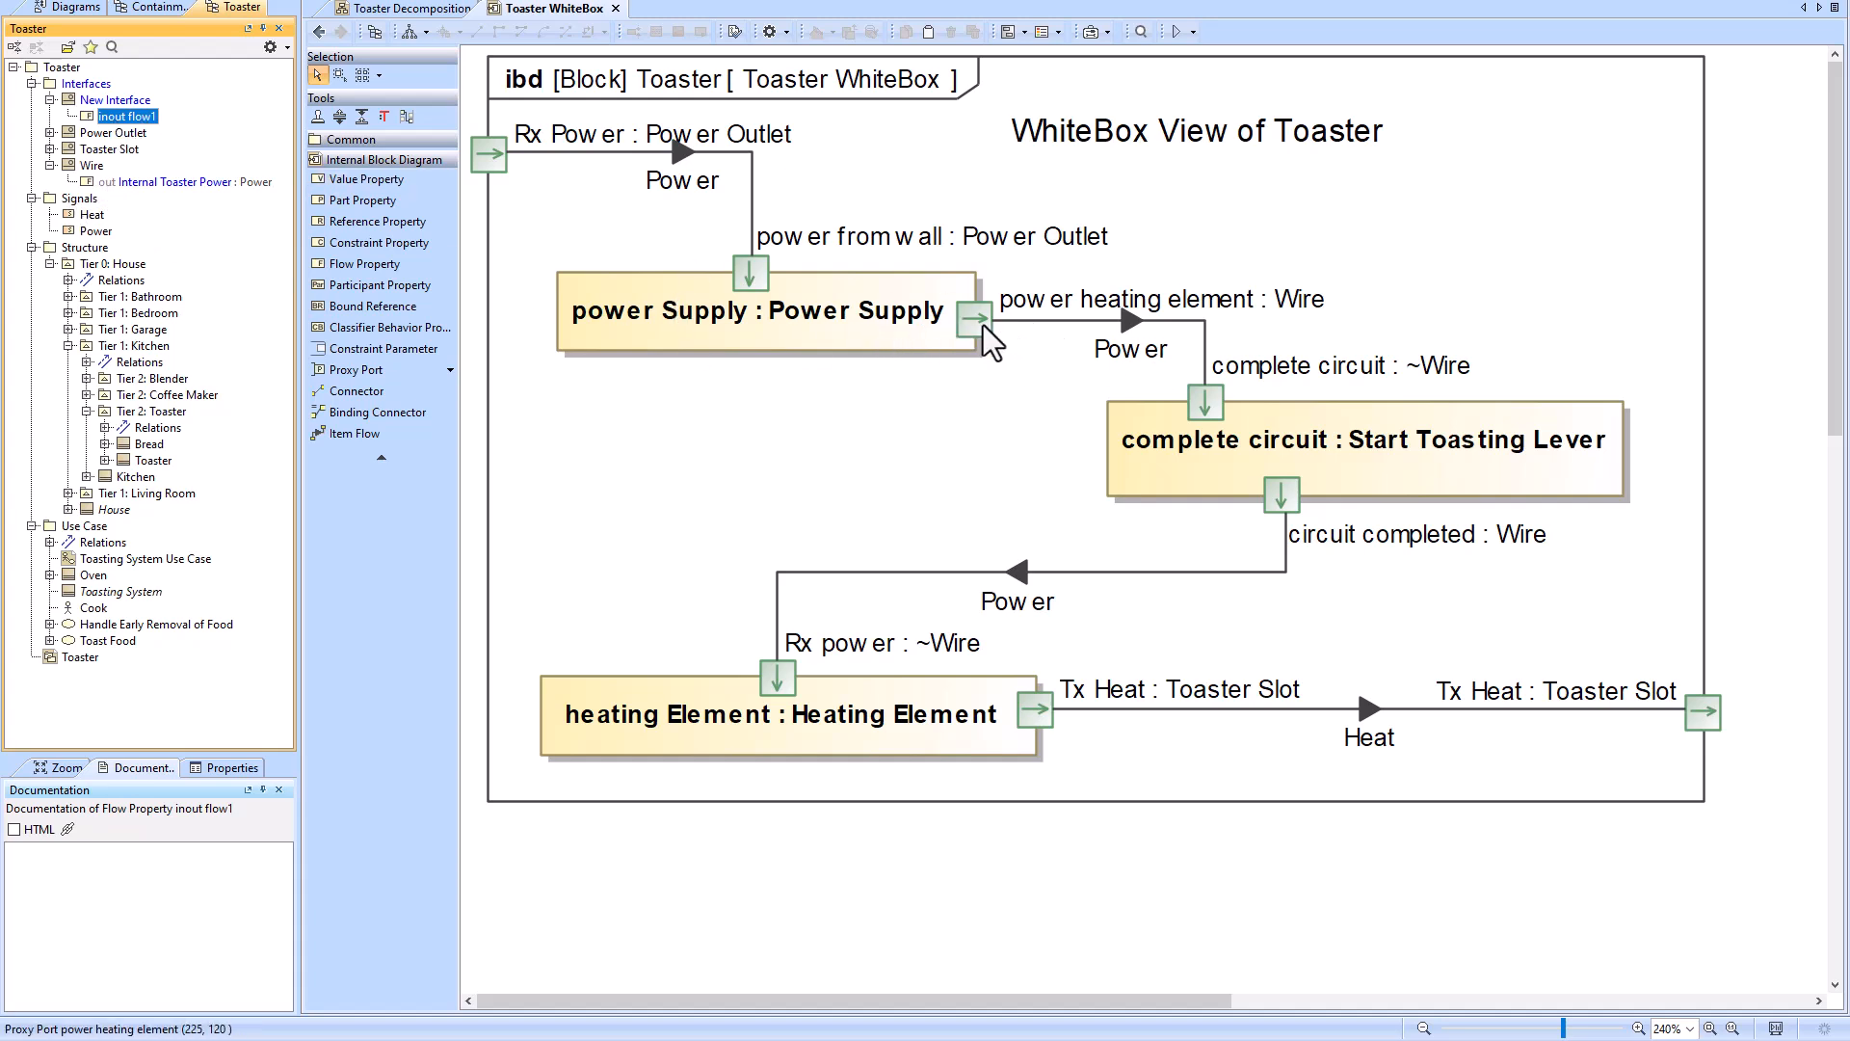
Step: Set the direction of Wire's Internal Toaster Power flow property to in
left_click(111, 183)
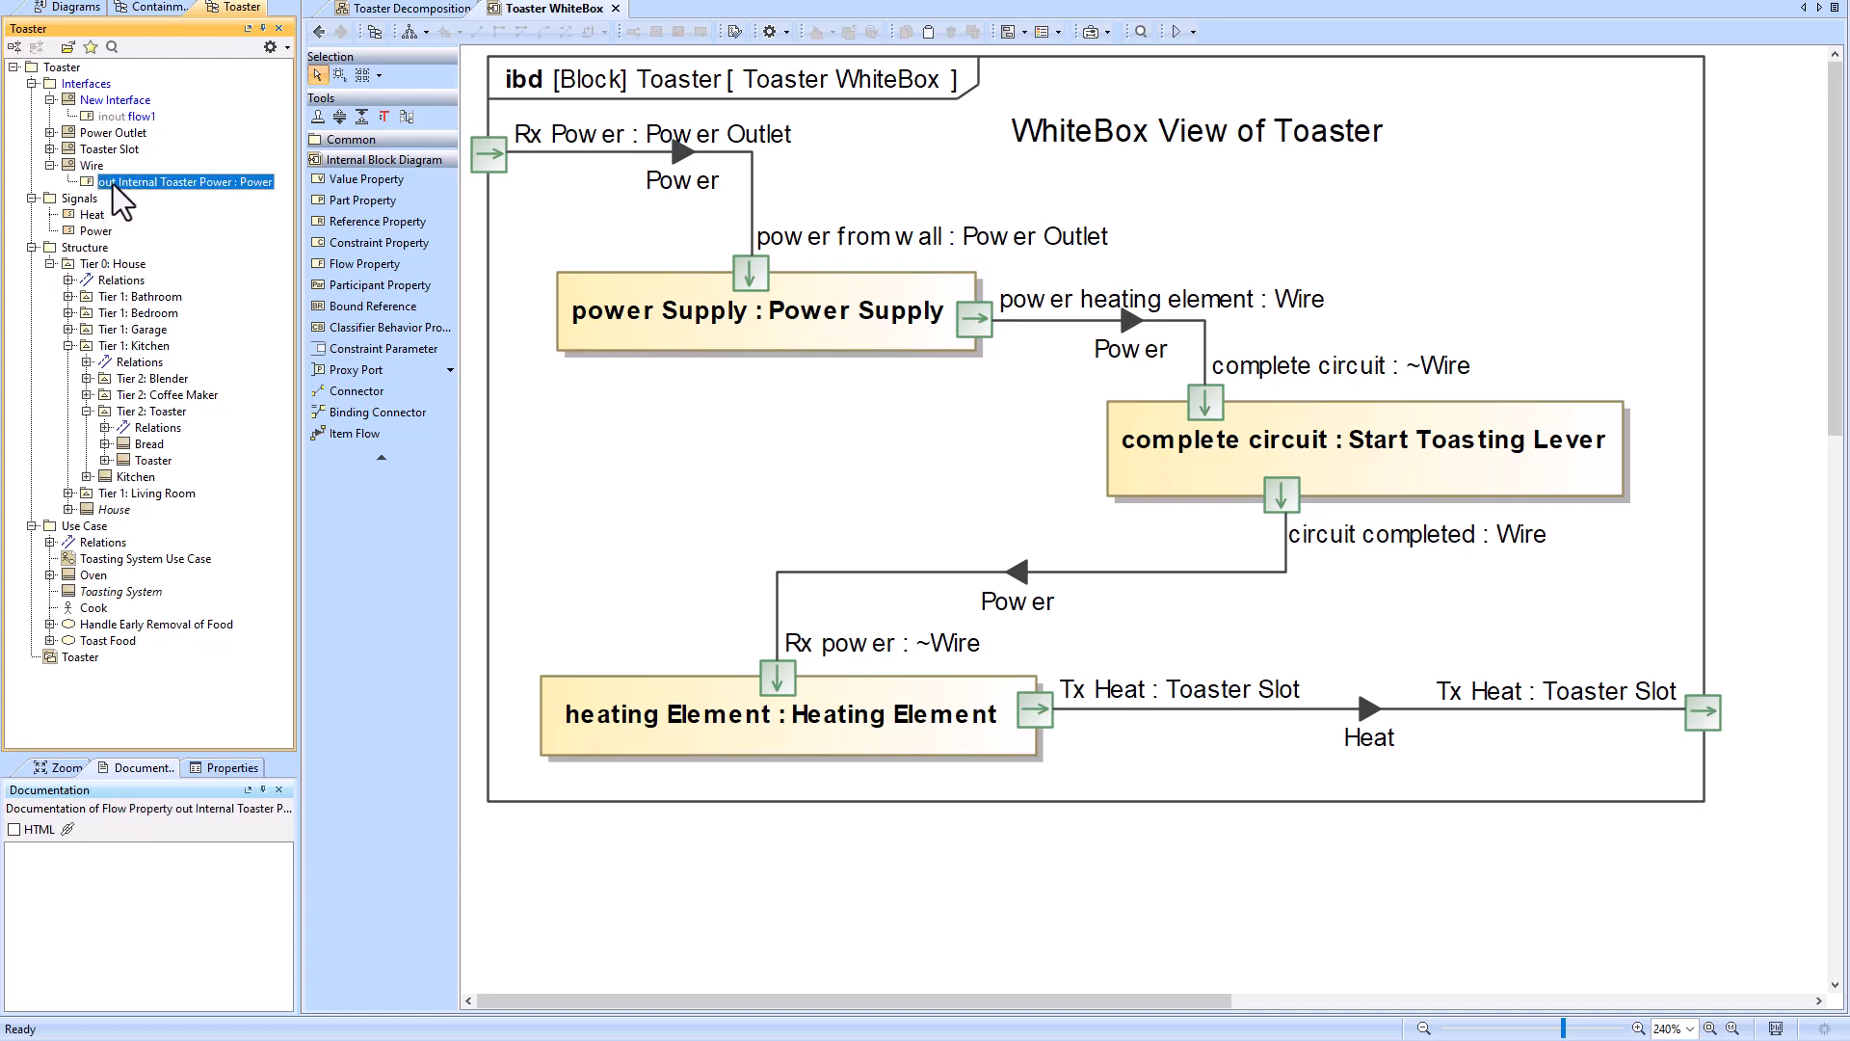
left_click(112, 184)
left_click_drag(117, 183, 94, 184)
type("in")
left_click(131, 279)
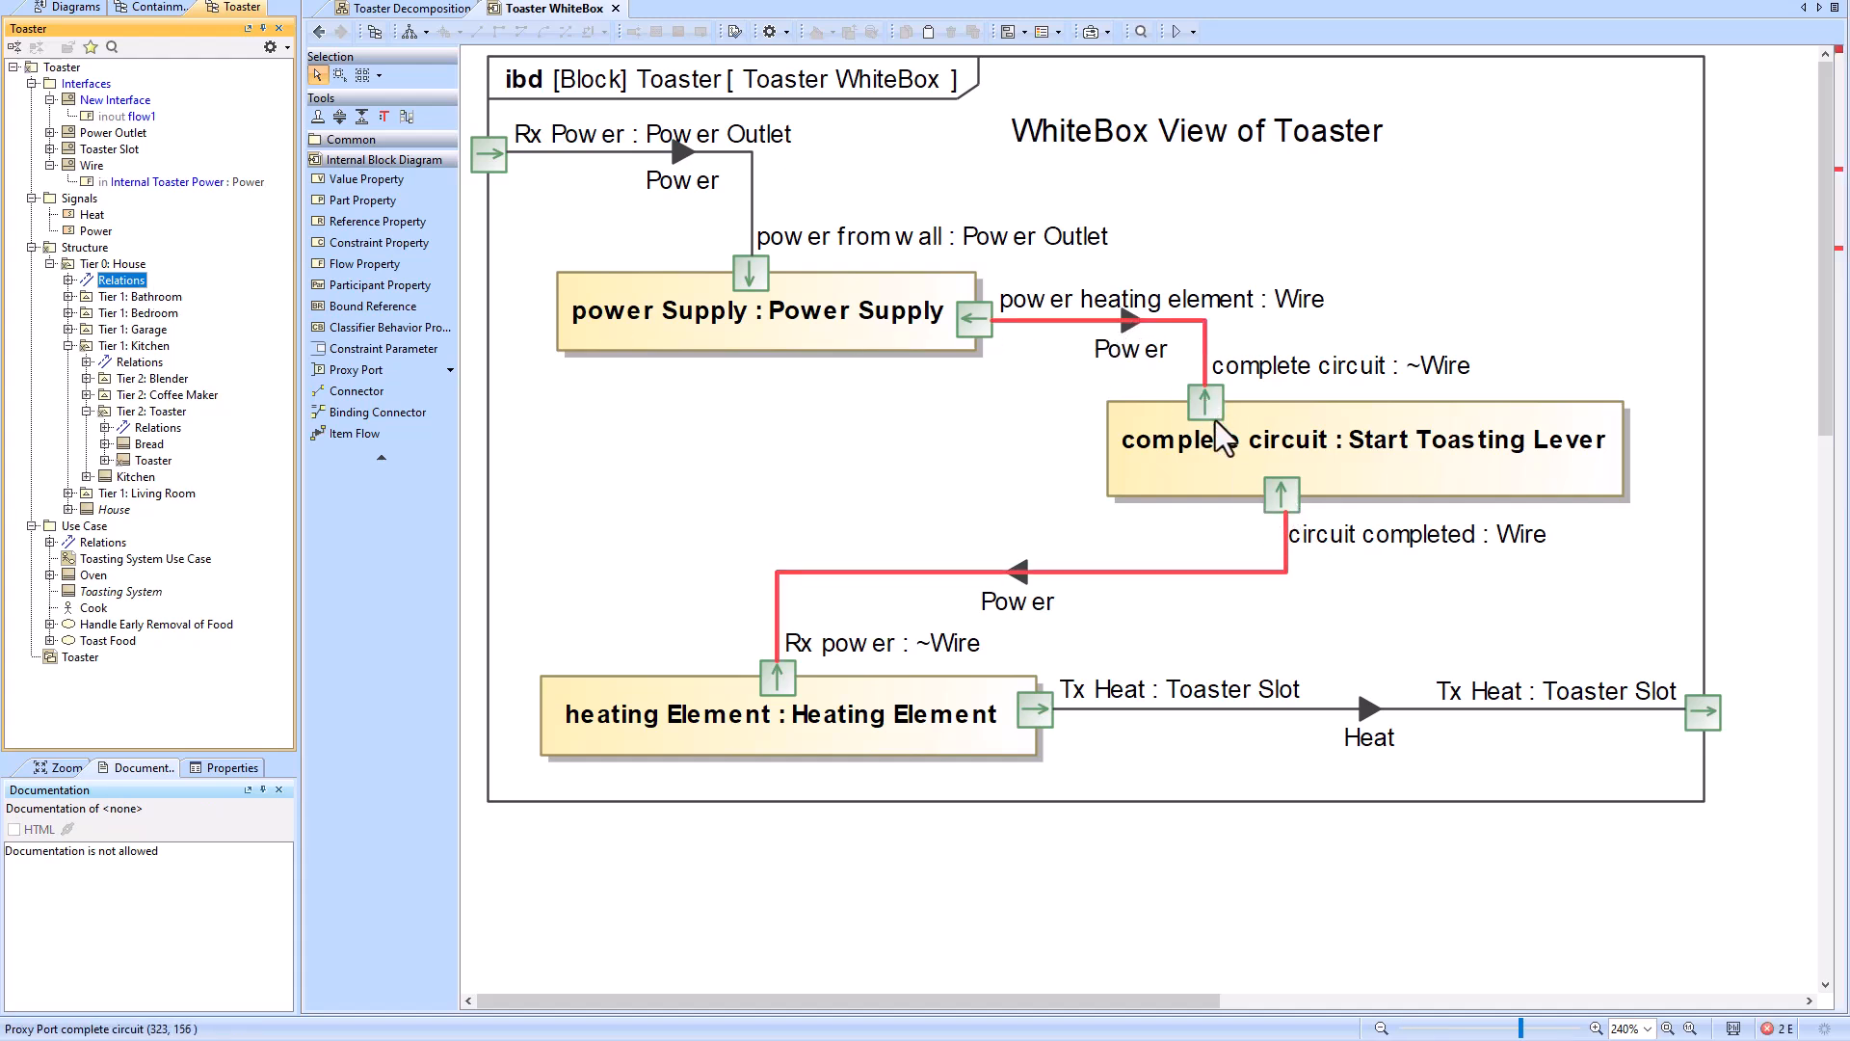
Step: Set the direction of Wire's Internal Toaster Power flow property back to out
left_click(108, 179)
left_click(108, 179)
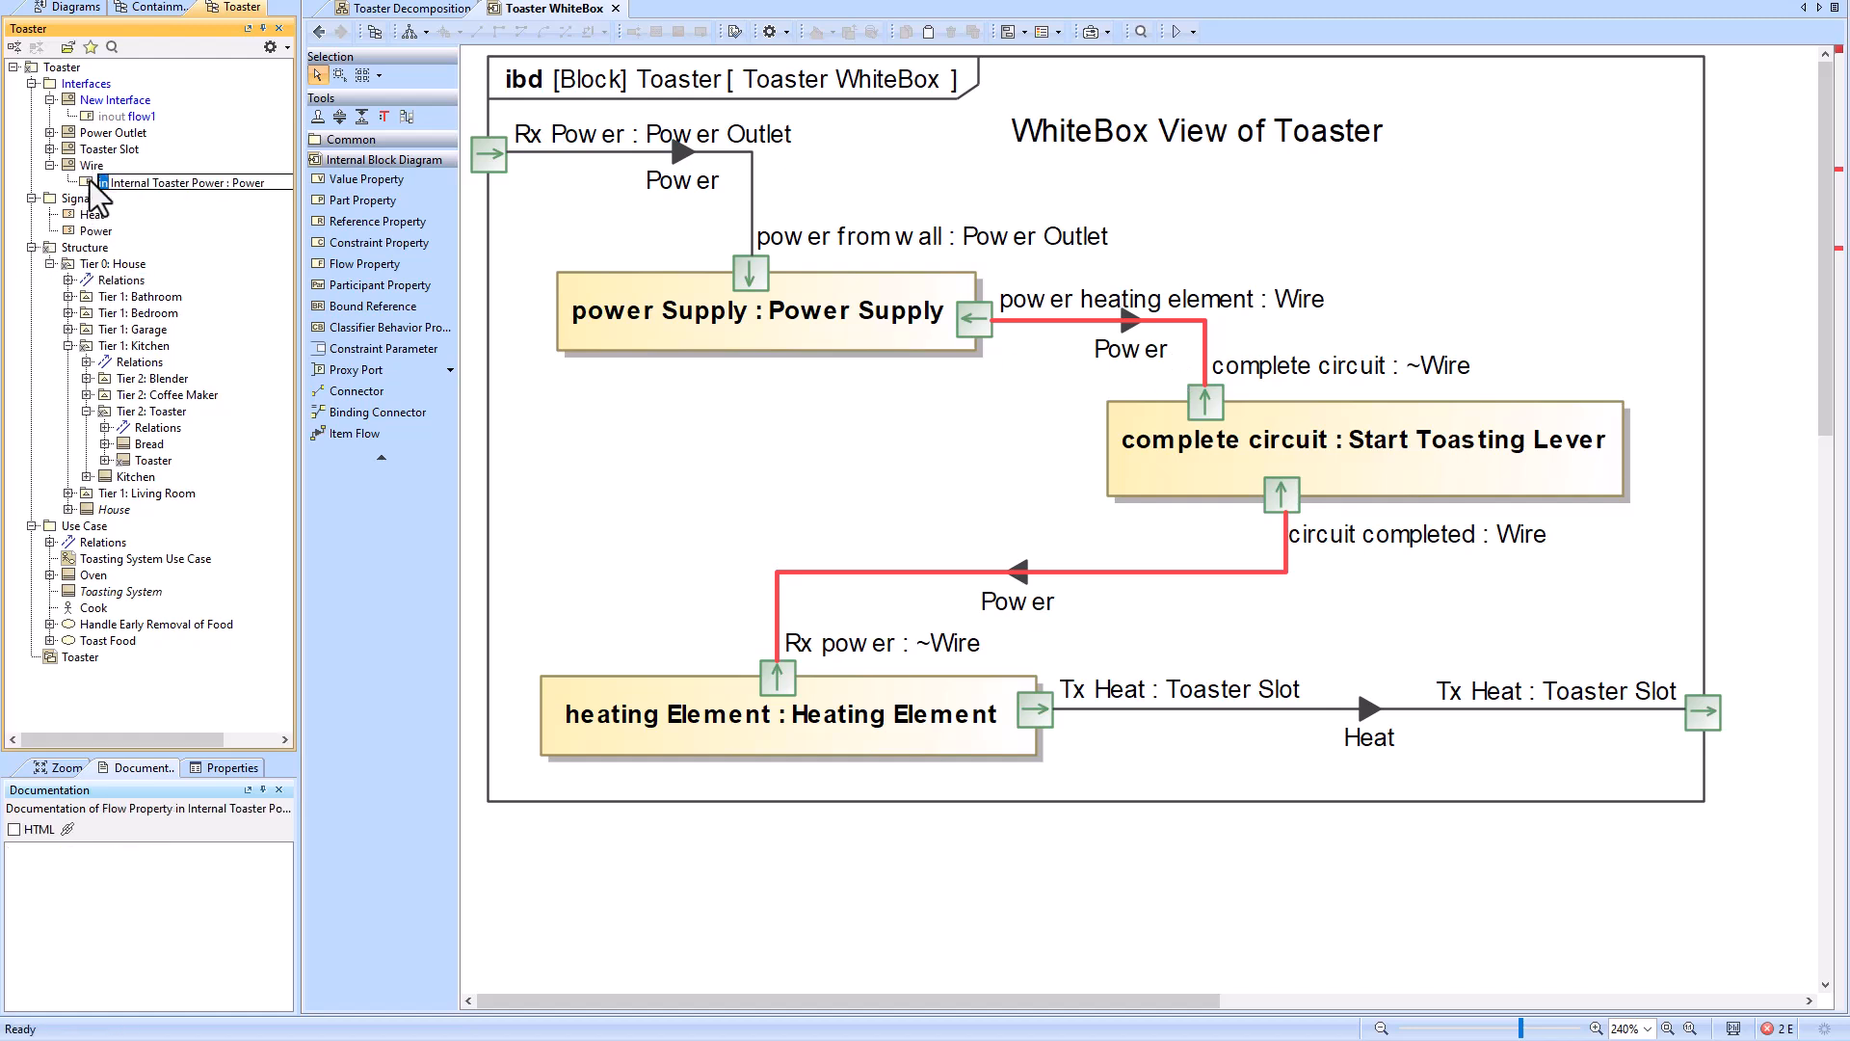
type("out")
key("Return")
Step: Assign the Power signal as the type of New Interface's flow property
left_click(123, 148)
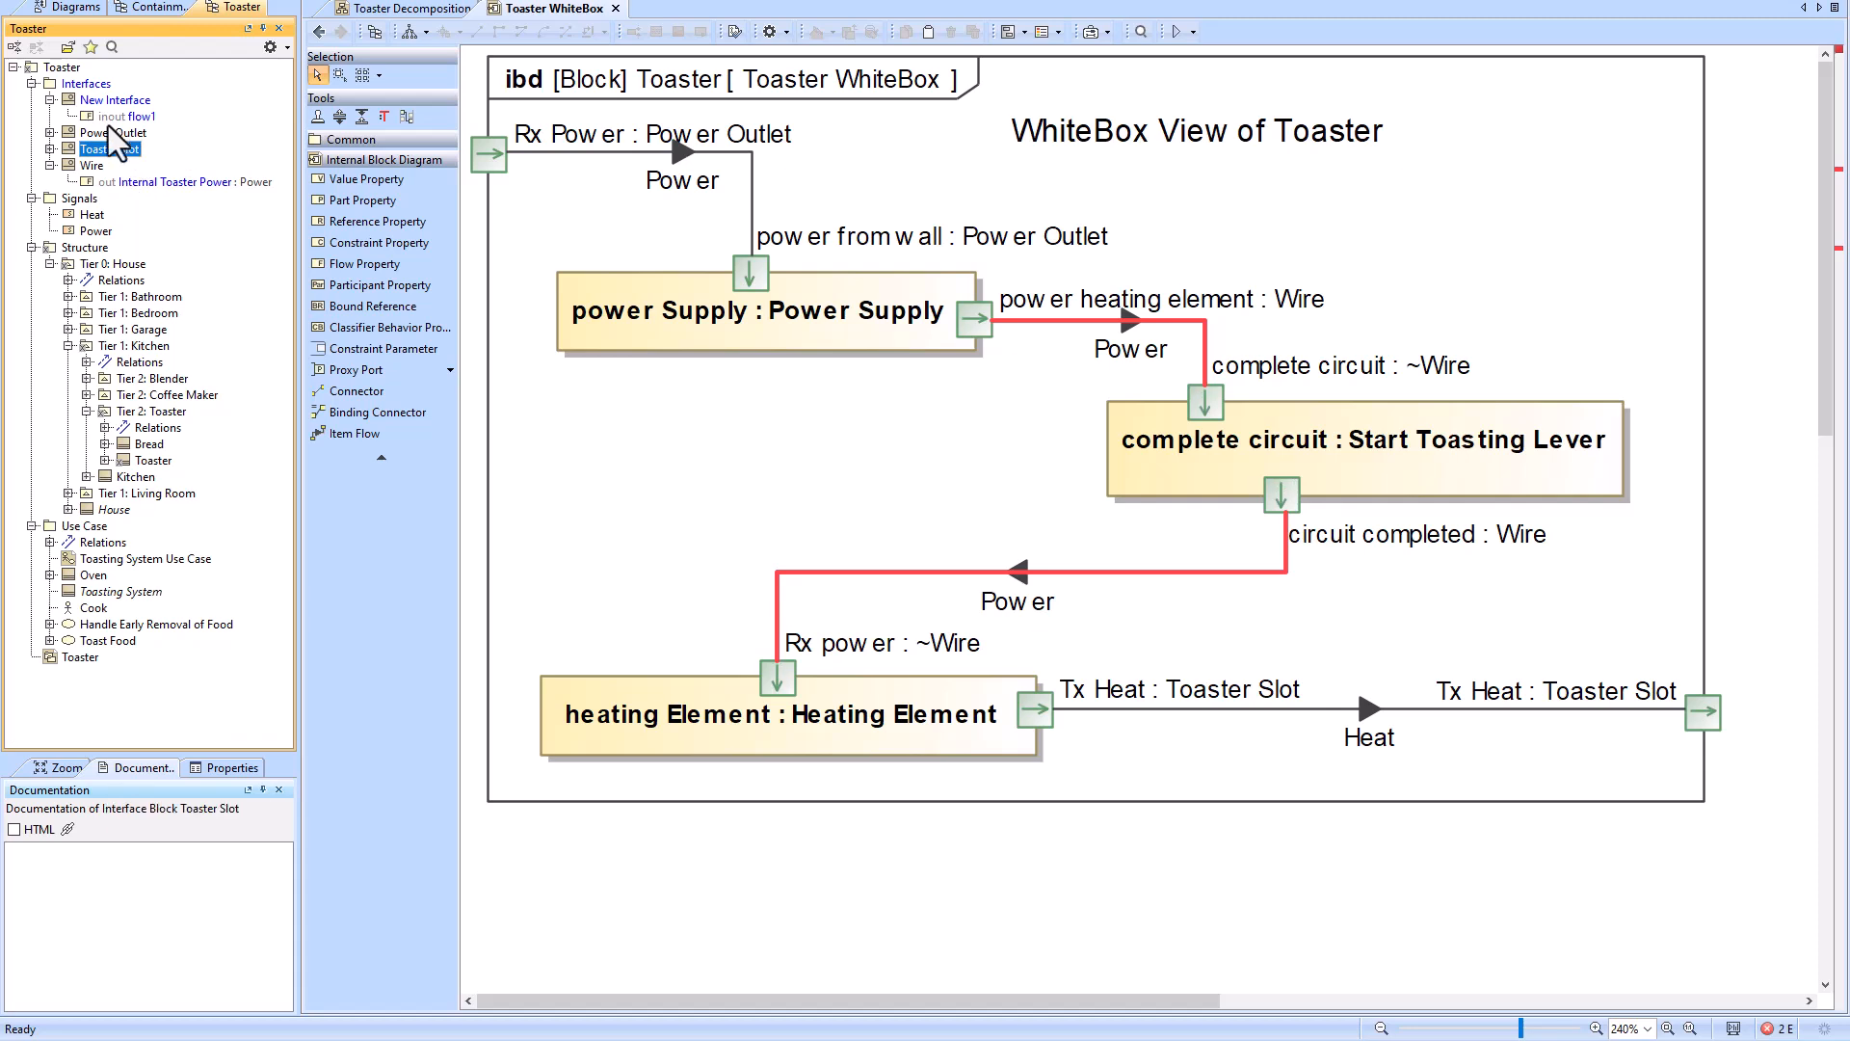
left_click_drag(94, 231, 114, 118)
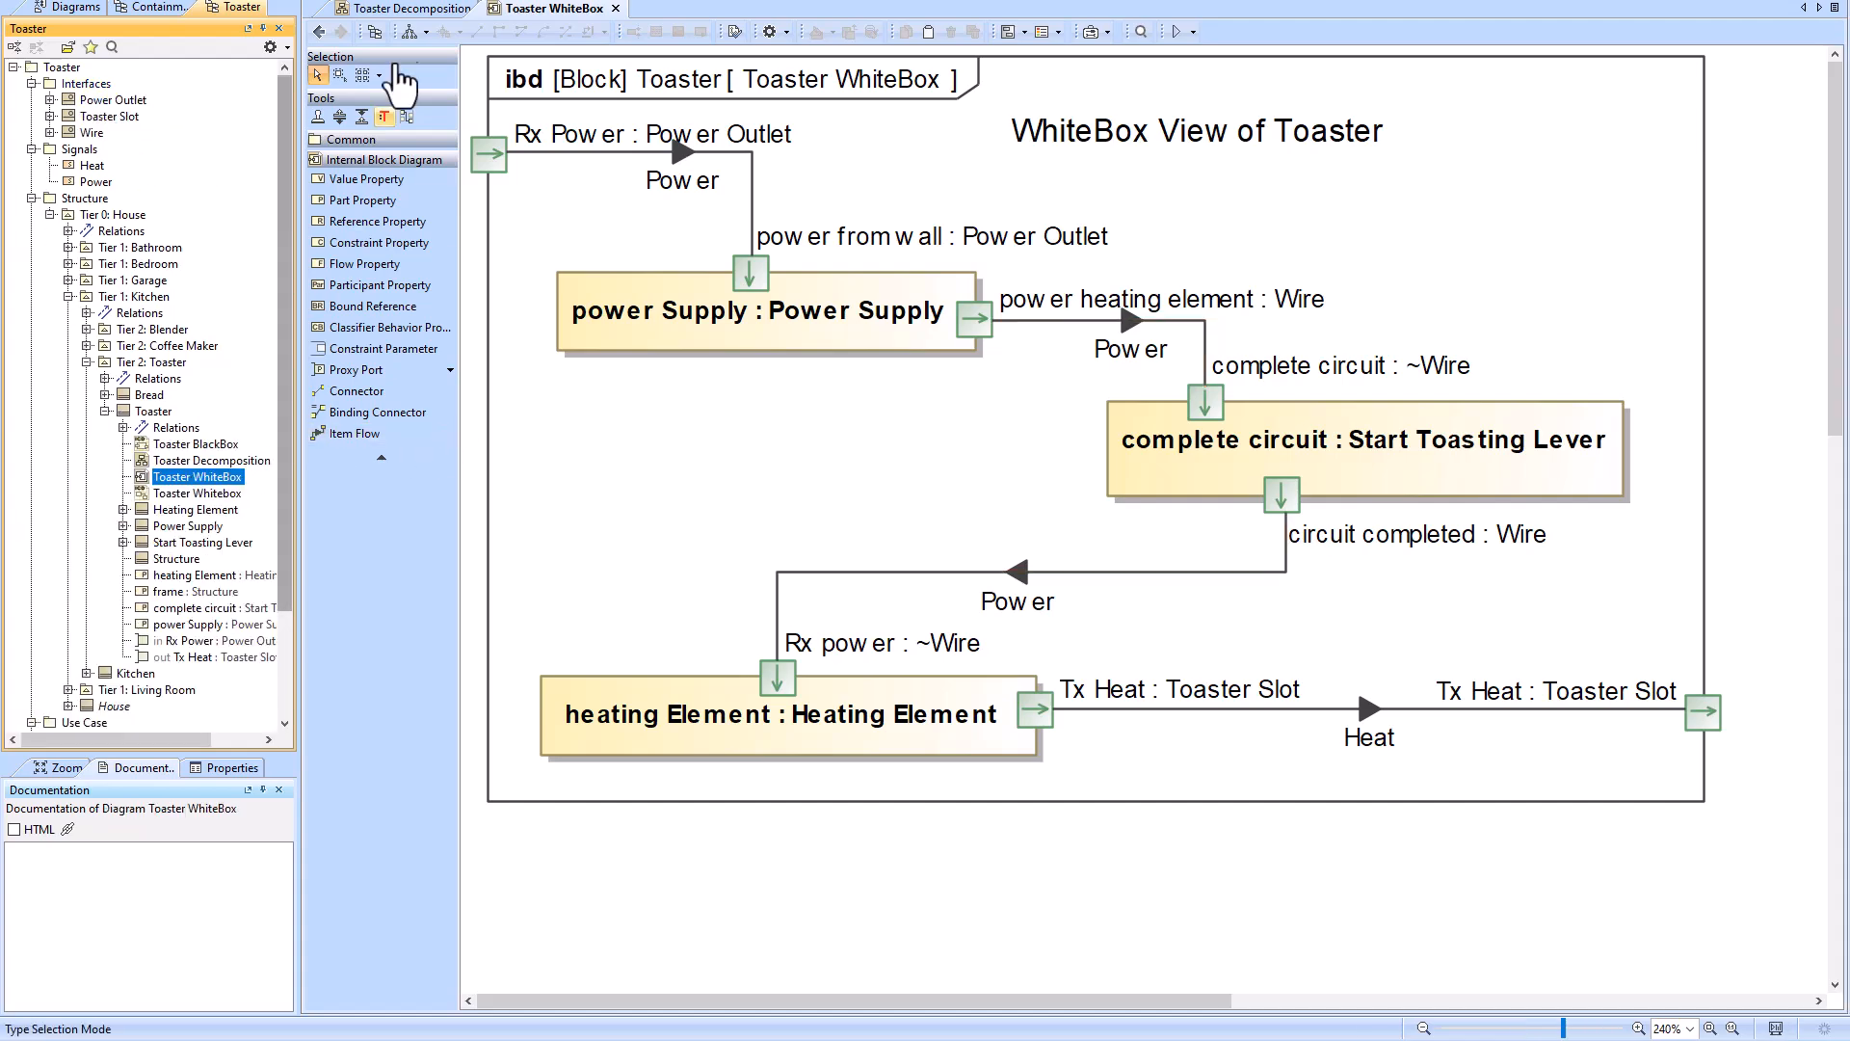
Step: Place the Toaster WhiteBox diagram on the Toaster Decomposition diagram, directly below the row of component blocks
left_click(400, 9)
left_click_drag(186, 494, 525, 458)
left_click_drag(998, 603, 981, 637)
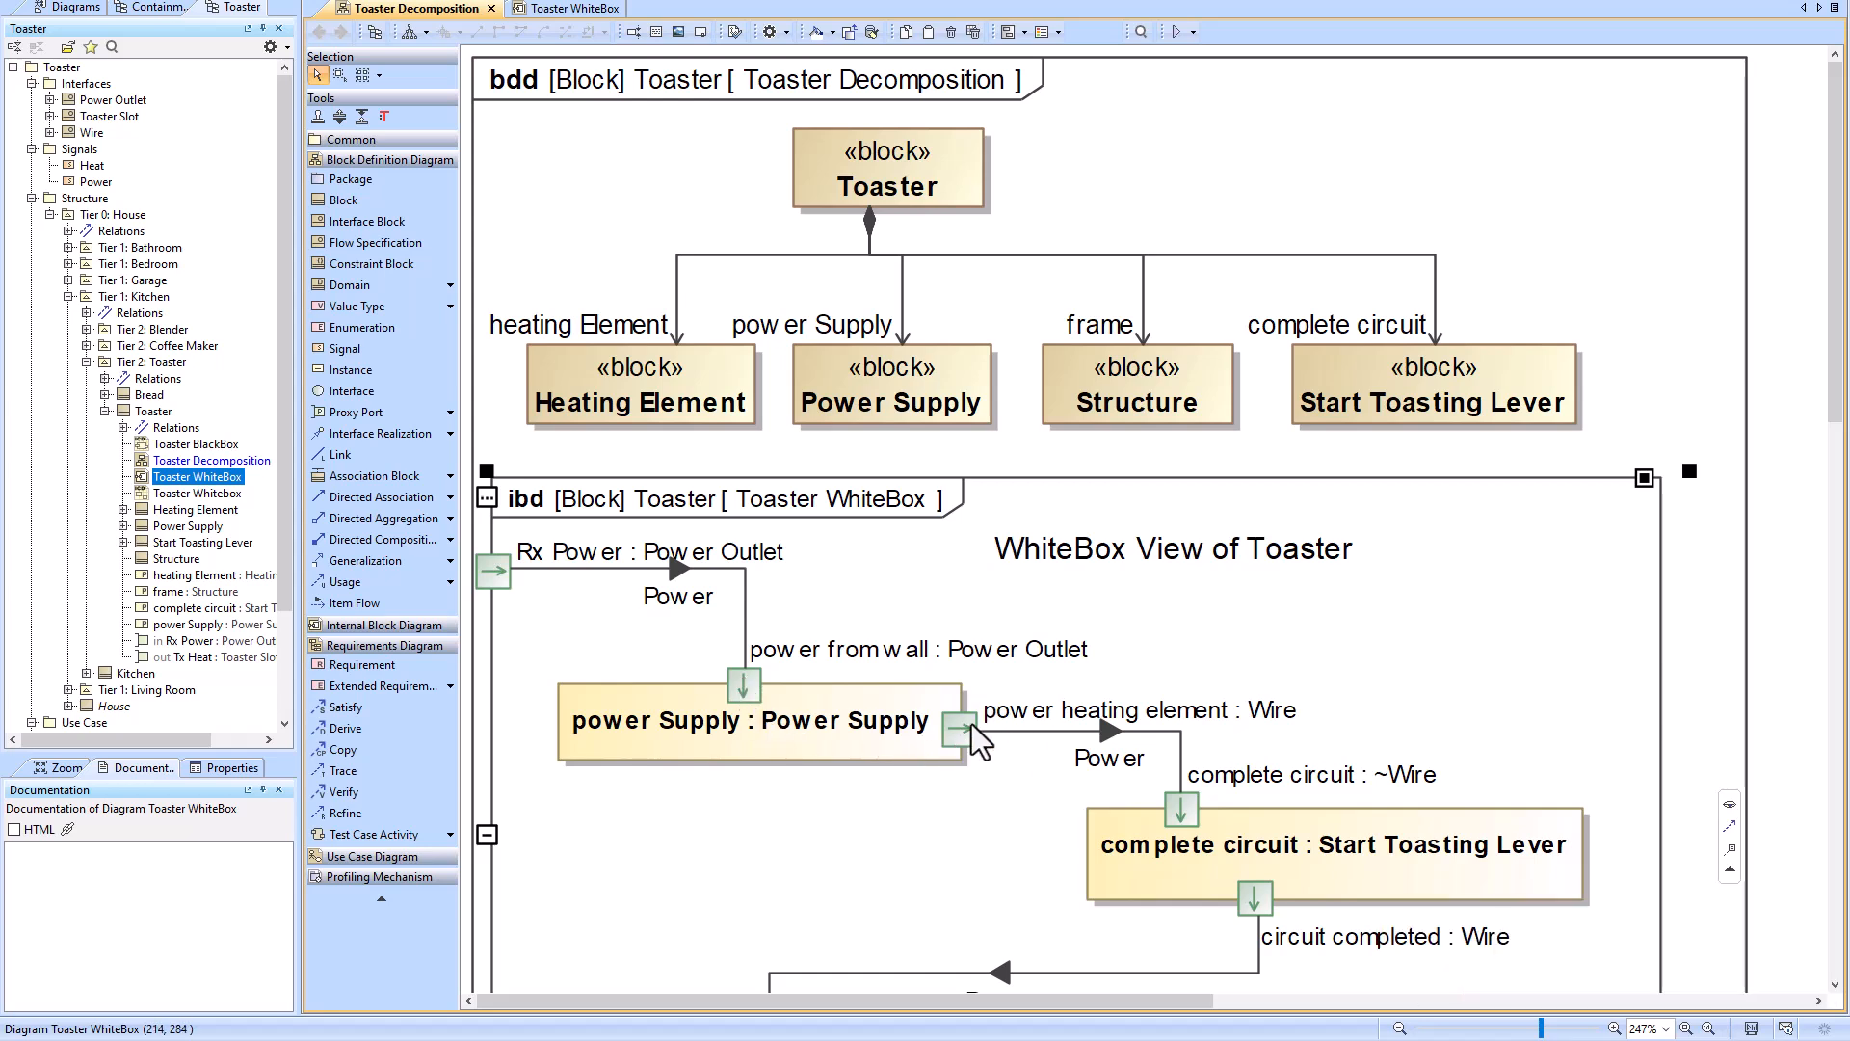
Step: Create a SysML Activity Diagram for the Power Supply block
left_click(957, 414)
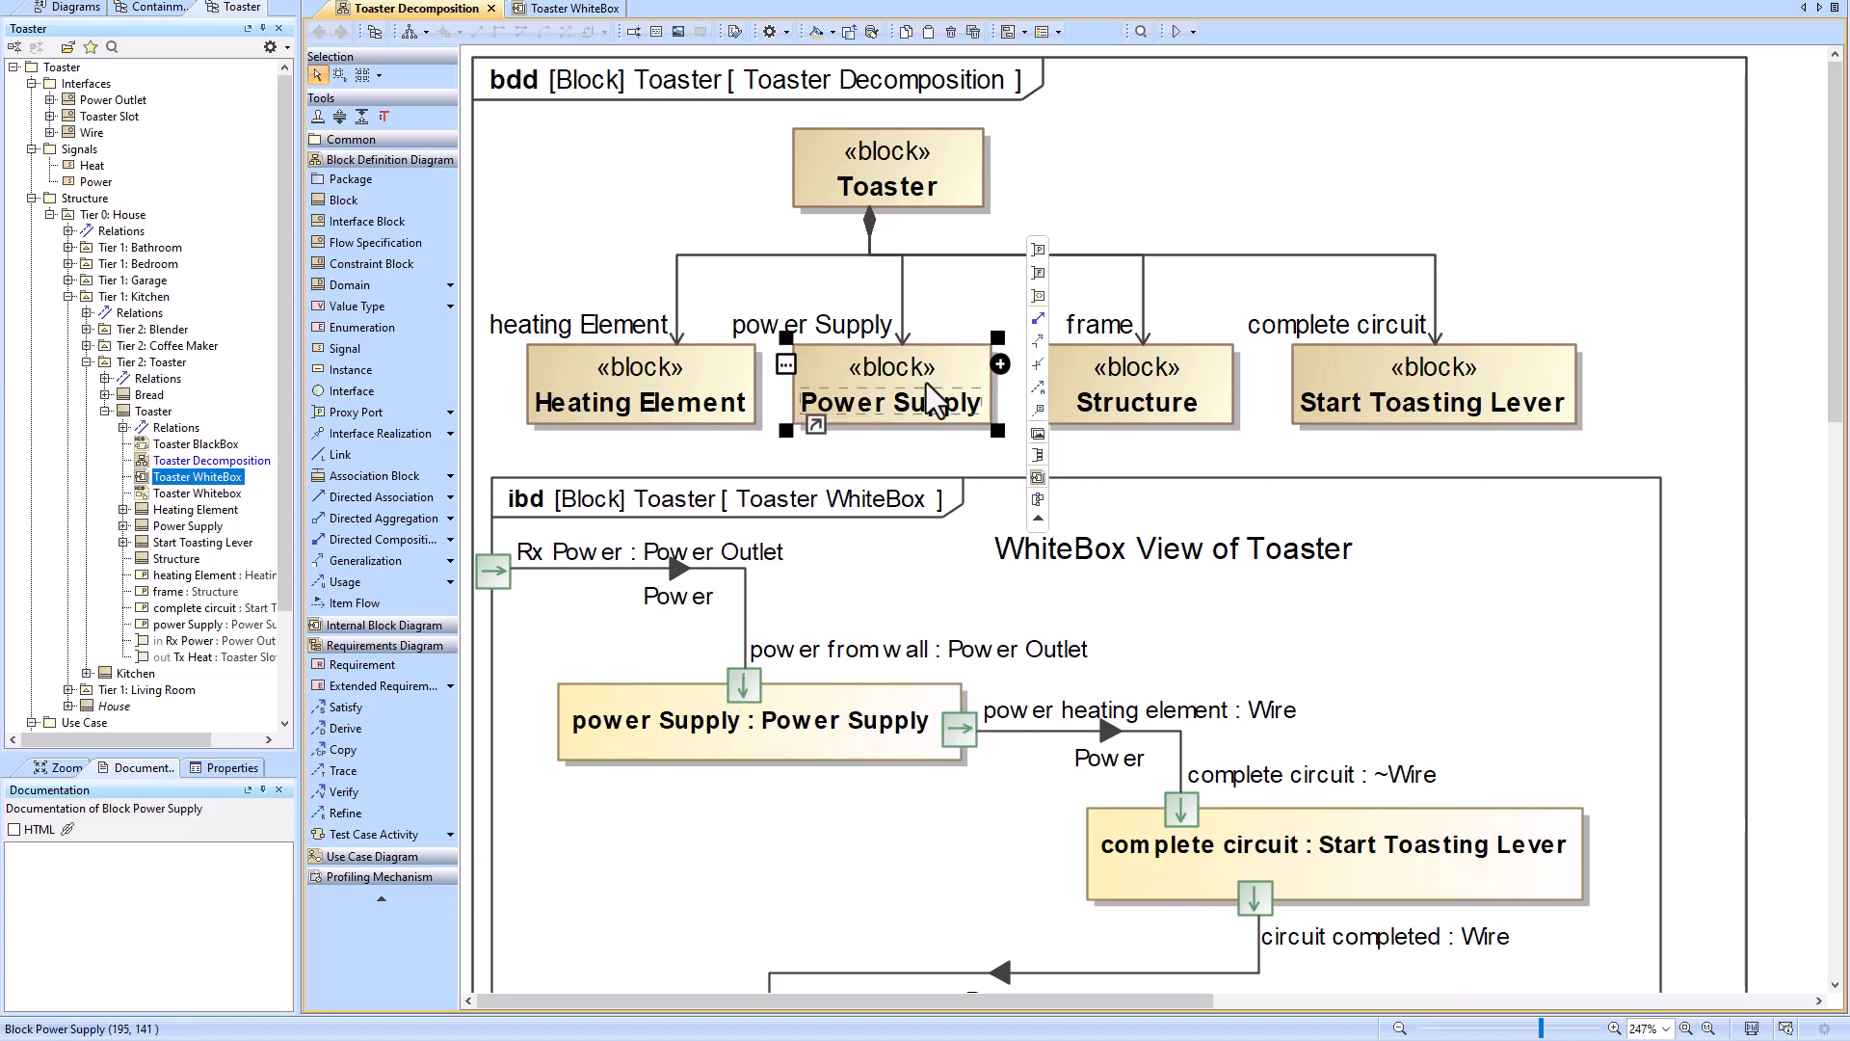
right_click(938, 396)
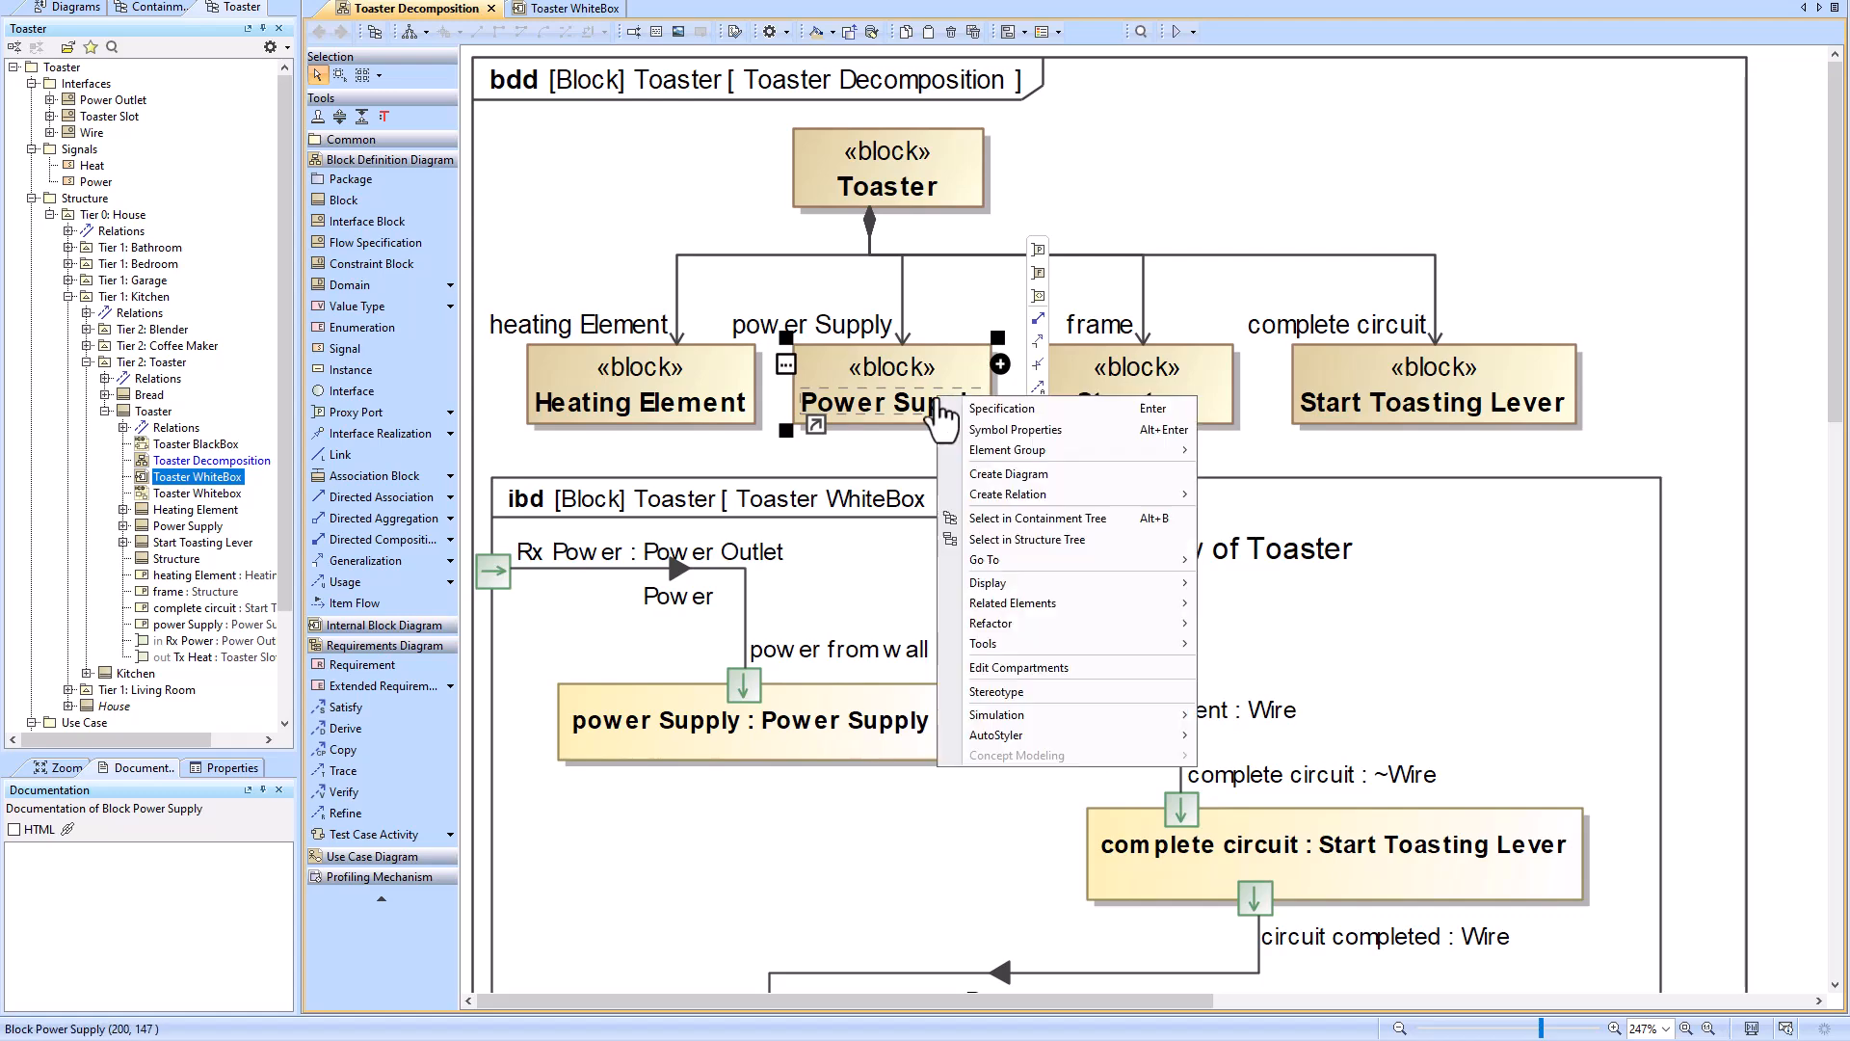
left_click(1041, 484)
type("act")
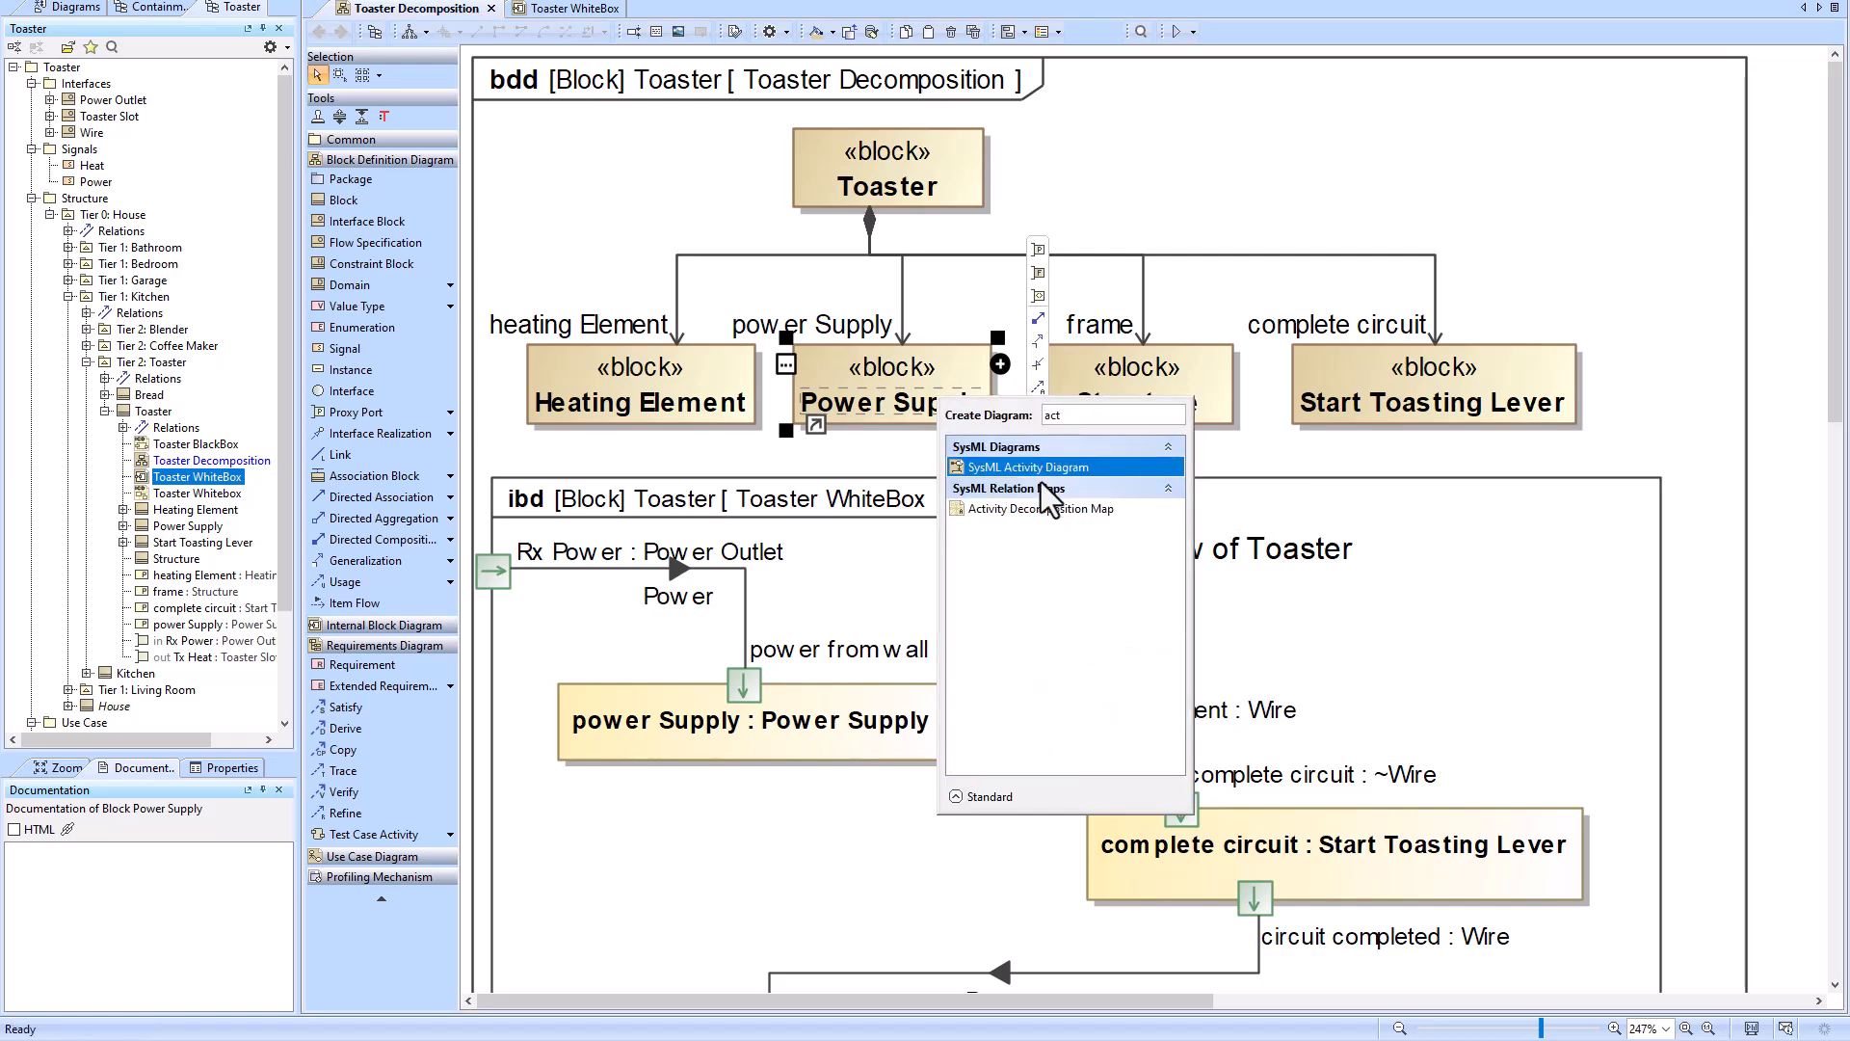
left_click(1043, 467)
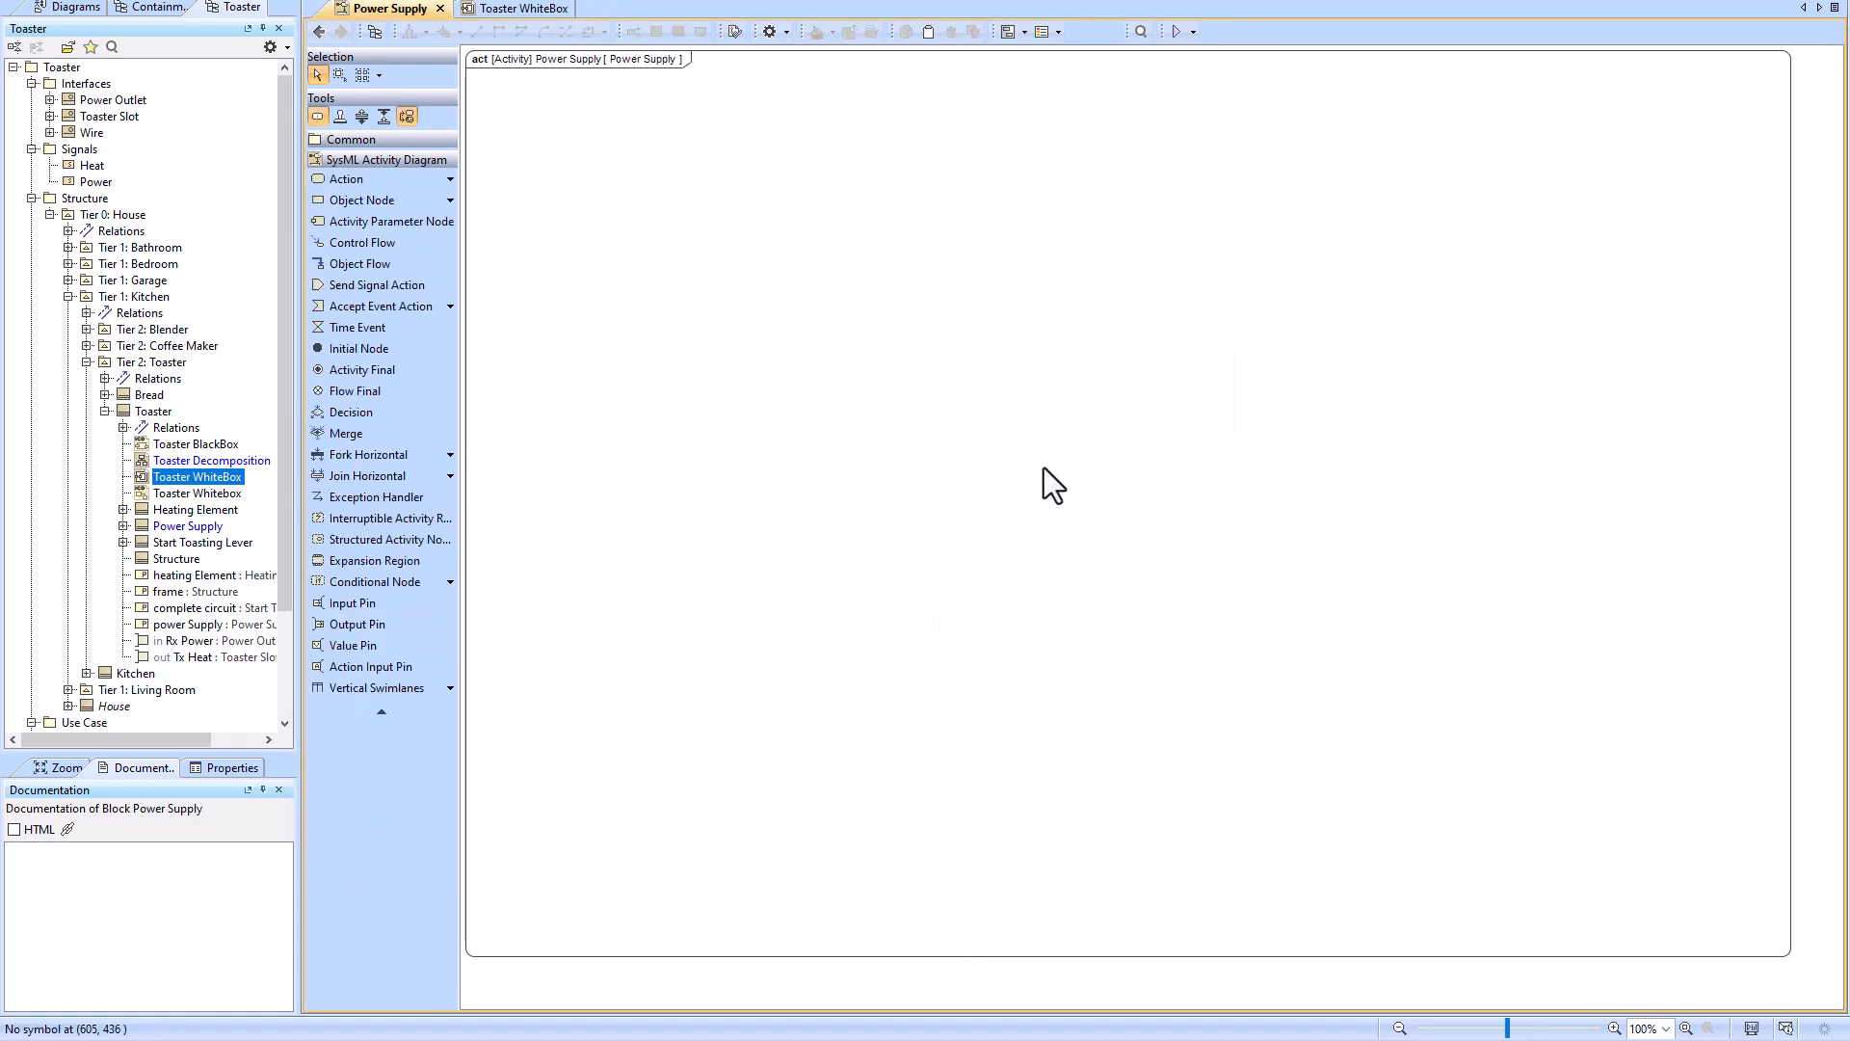
Step: Build the Power Supply activity with an initial node, merge, accept event action and send signal action, linked by control flows looping back to the merge
left_click(358, 288)
left_click(615, 232)
left_click(346, 414)
left_click(343, 428)
left_click(631, 135)
left_click(624, 110)
left_click(662, 98)
left_click(627, 137)
left_click(663, 109)
left_click(657, 161)
left_click(733, 115)
left_click(647, 246)
left_click(647, 246)
left_click(734, 189)
left_click(627, 144)
left_click_drag(627, 147, 638, 140)
left_click_drag(718, 239, 653, 251)
left_click_drag(640, 241, 626, 241)
left_click_drag(631, 168, 609, 188)
mouse_move(622, 143)
left_mouse_down()
mouse_move(642, 145)
mouse_move(637, 101)
left_mouse_up()
Step: Shrink the Power Supply activity's diagram frame around its nodes and align the initial node and merge above the accept event action
left_click(1777, 956)
left_click_drag(1789, 955, 751, 291)
left_click(1686, 1028)
left_click_drag(1109, 251, 1109, 226)
left_click_drag(1126, 391, 1098, 392)
left_click(848, 396)
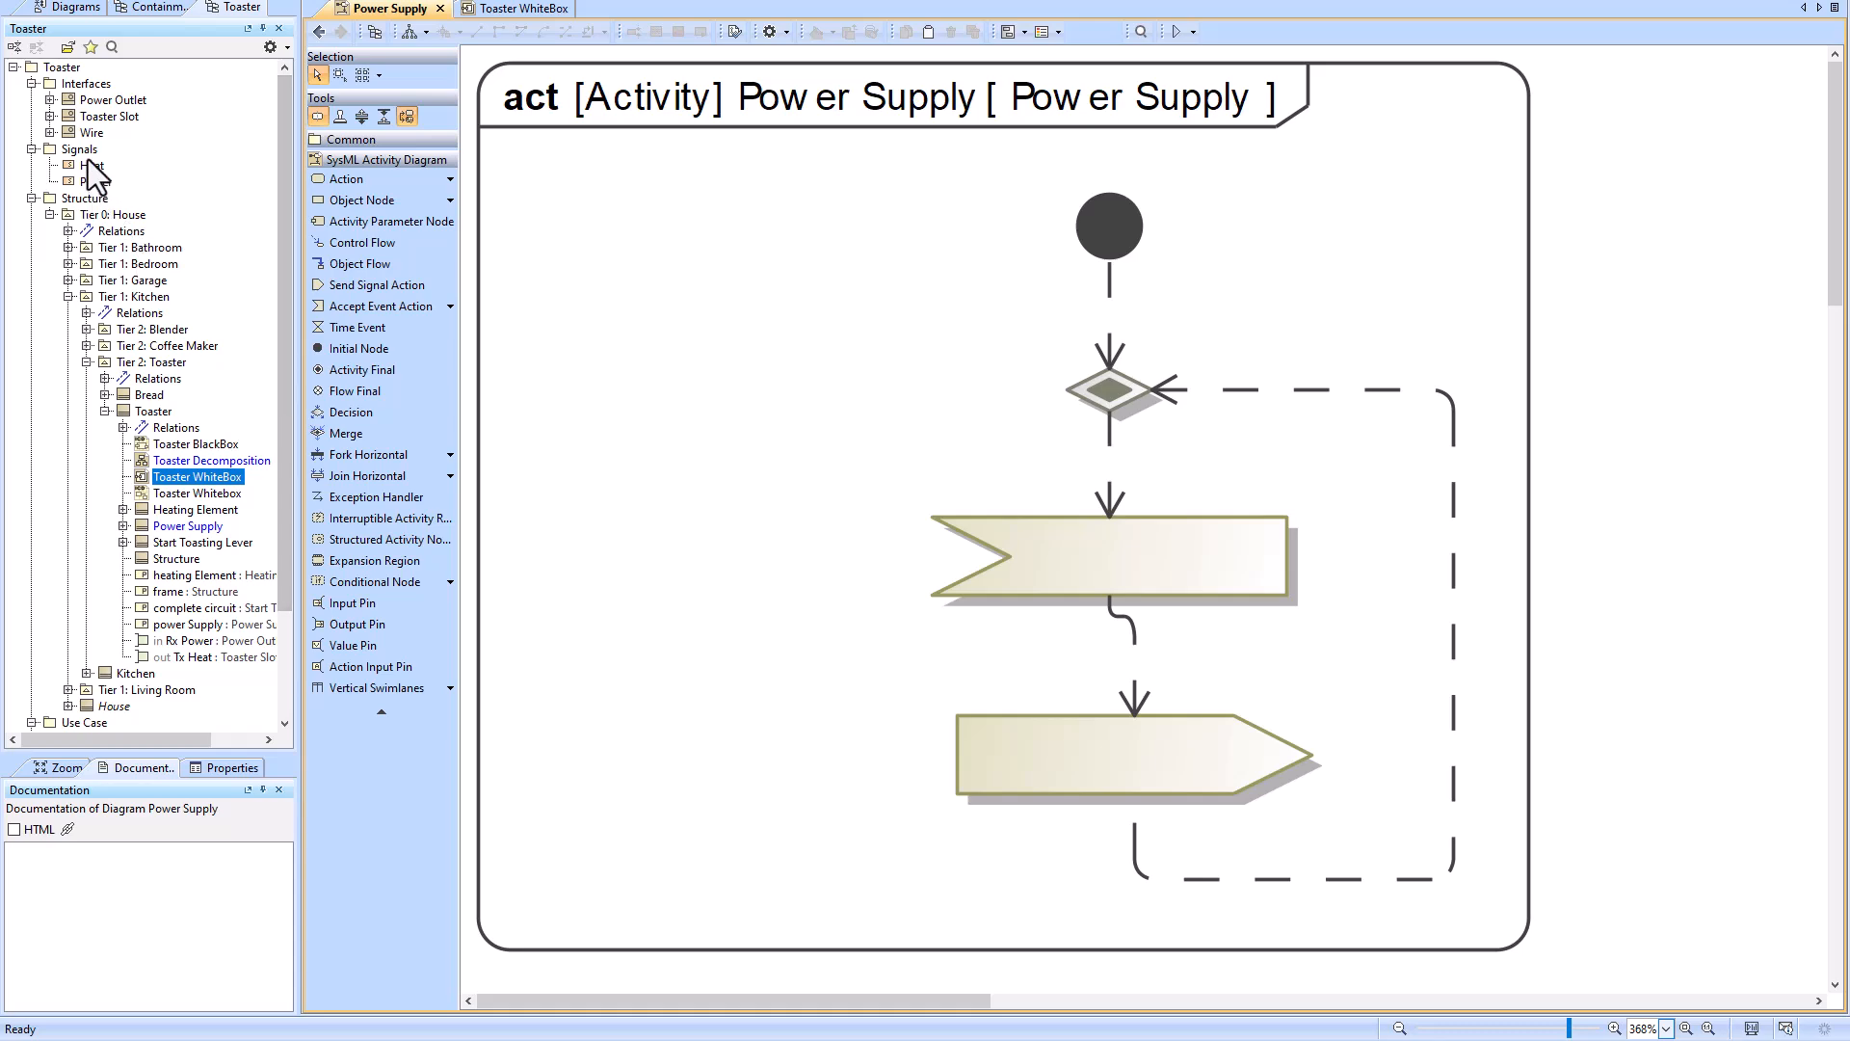
Step: Assign the Power signal to both the accept event action and the send signal action in the Power Supply activity
left_click(323, 32)
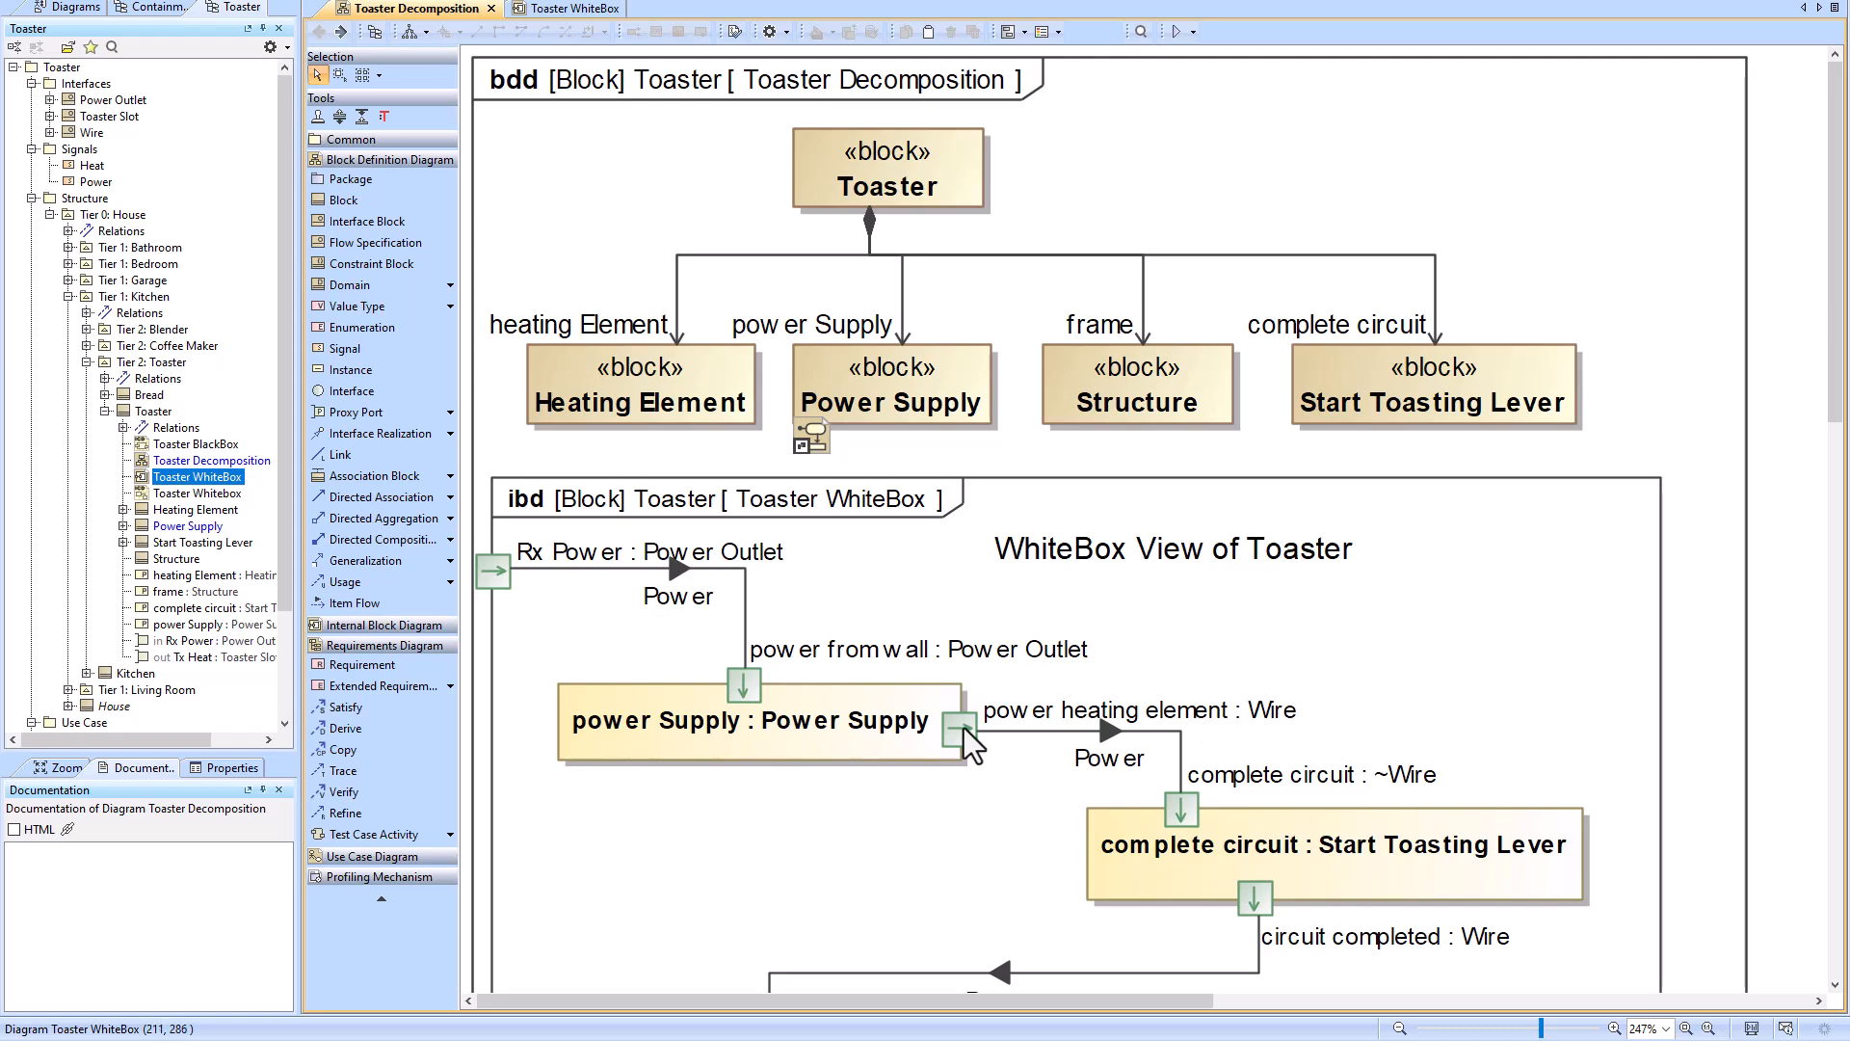
double_click(877, 395)
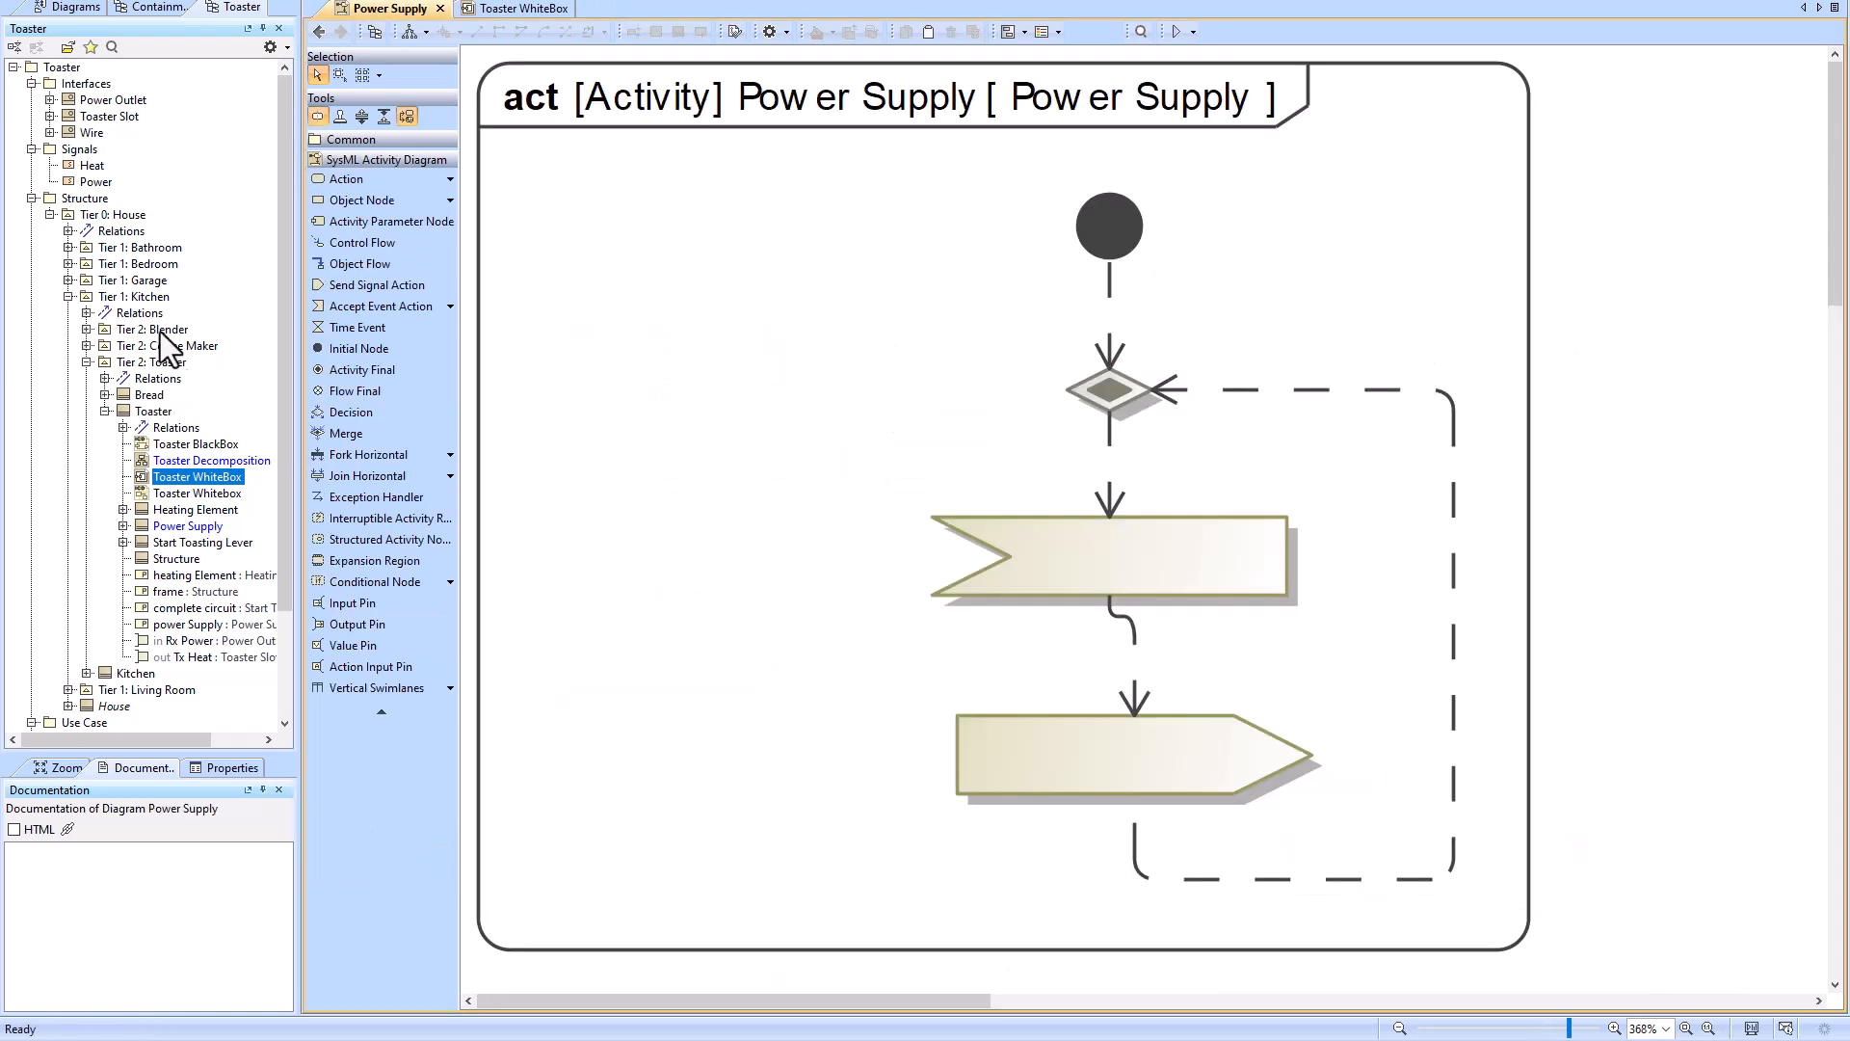
left_click_drag(96, 181, 1166, 557)
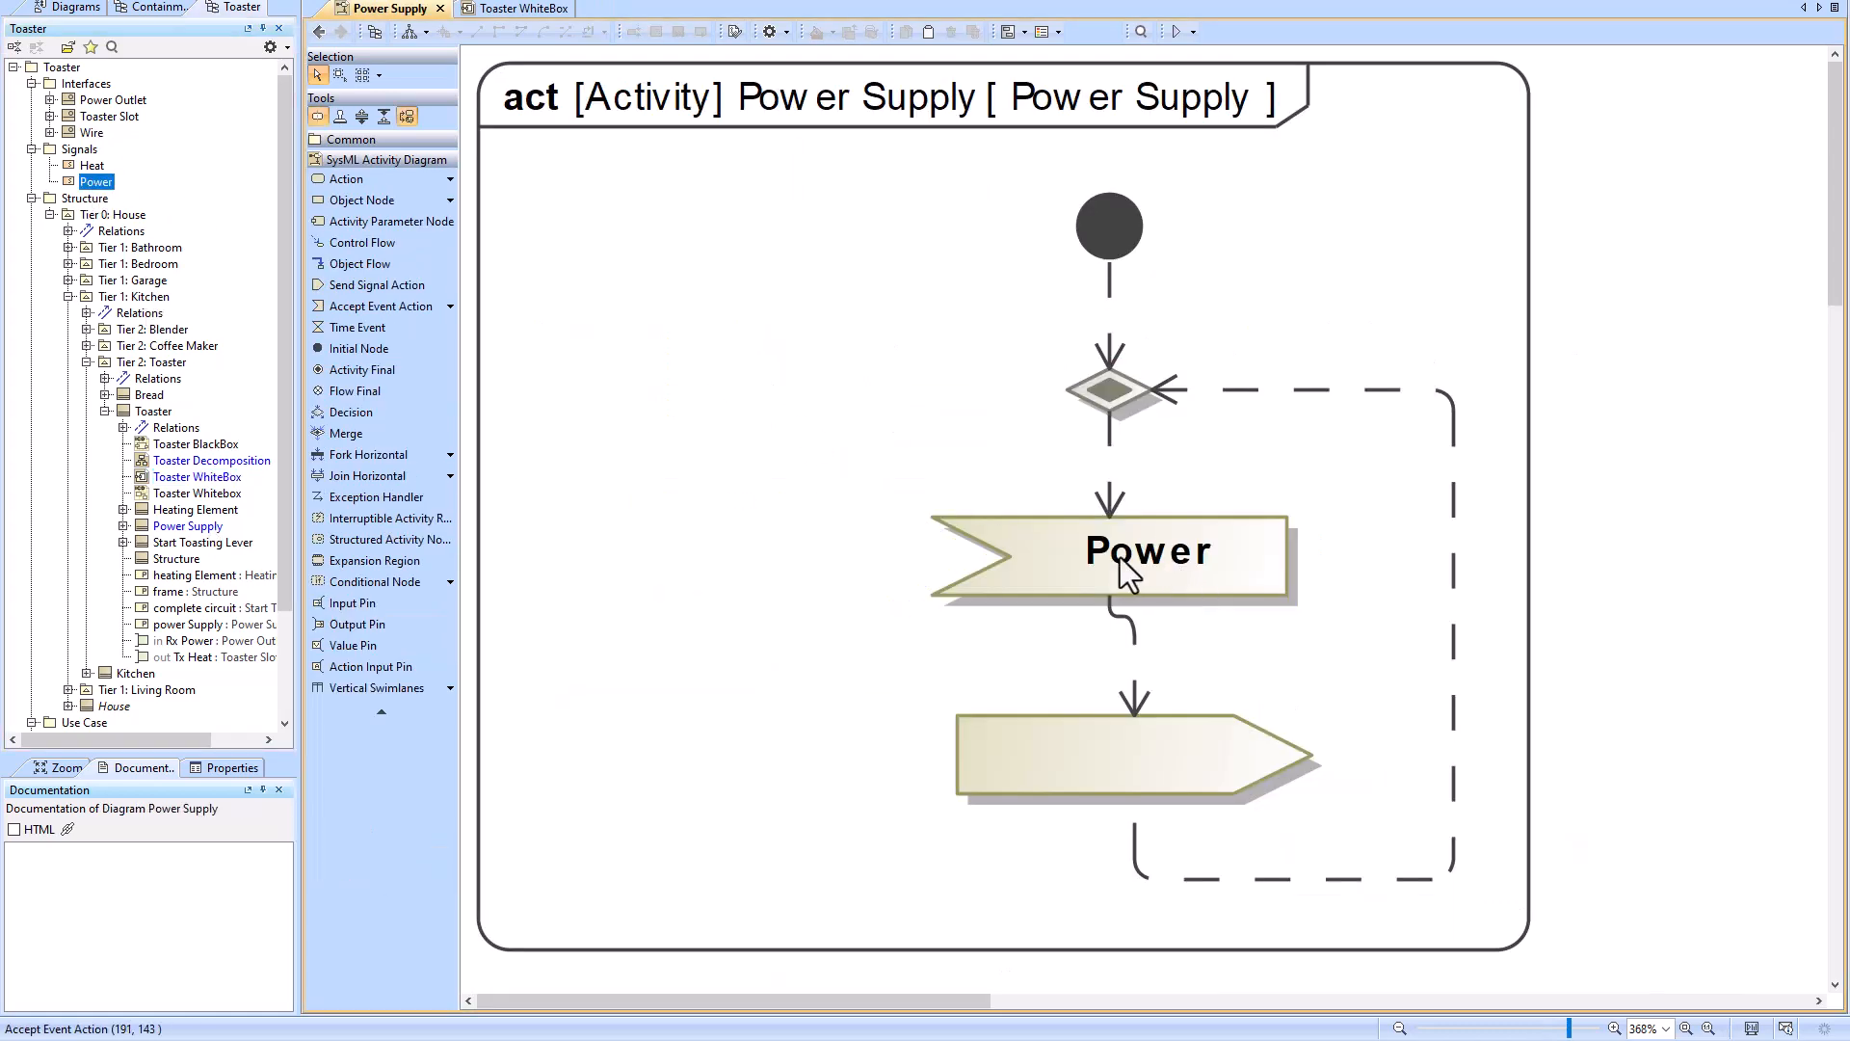
left_click_drag(95, 185, 1086, 743)
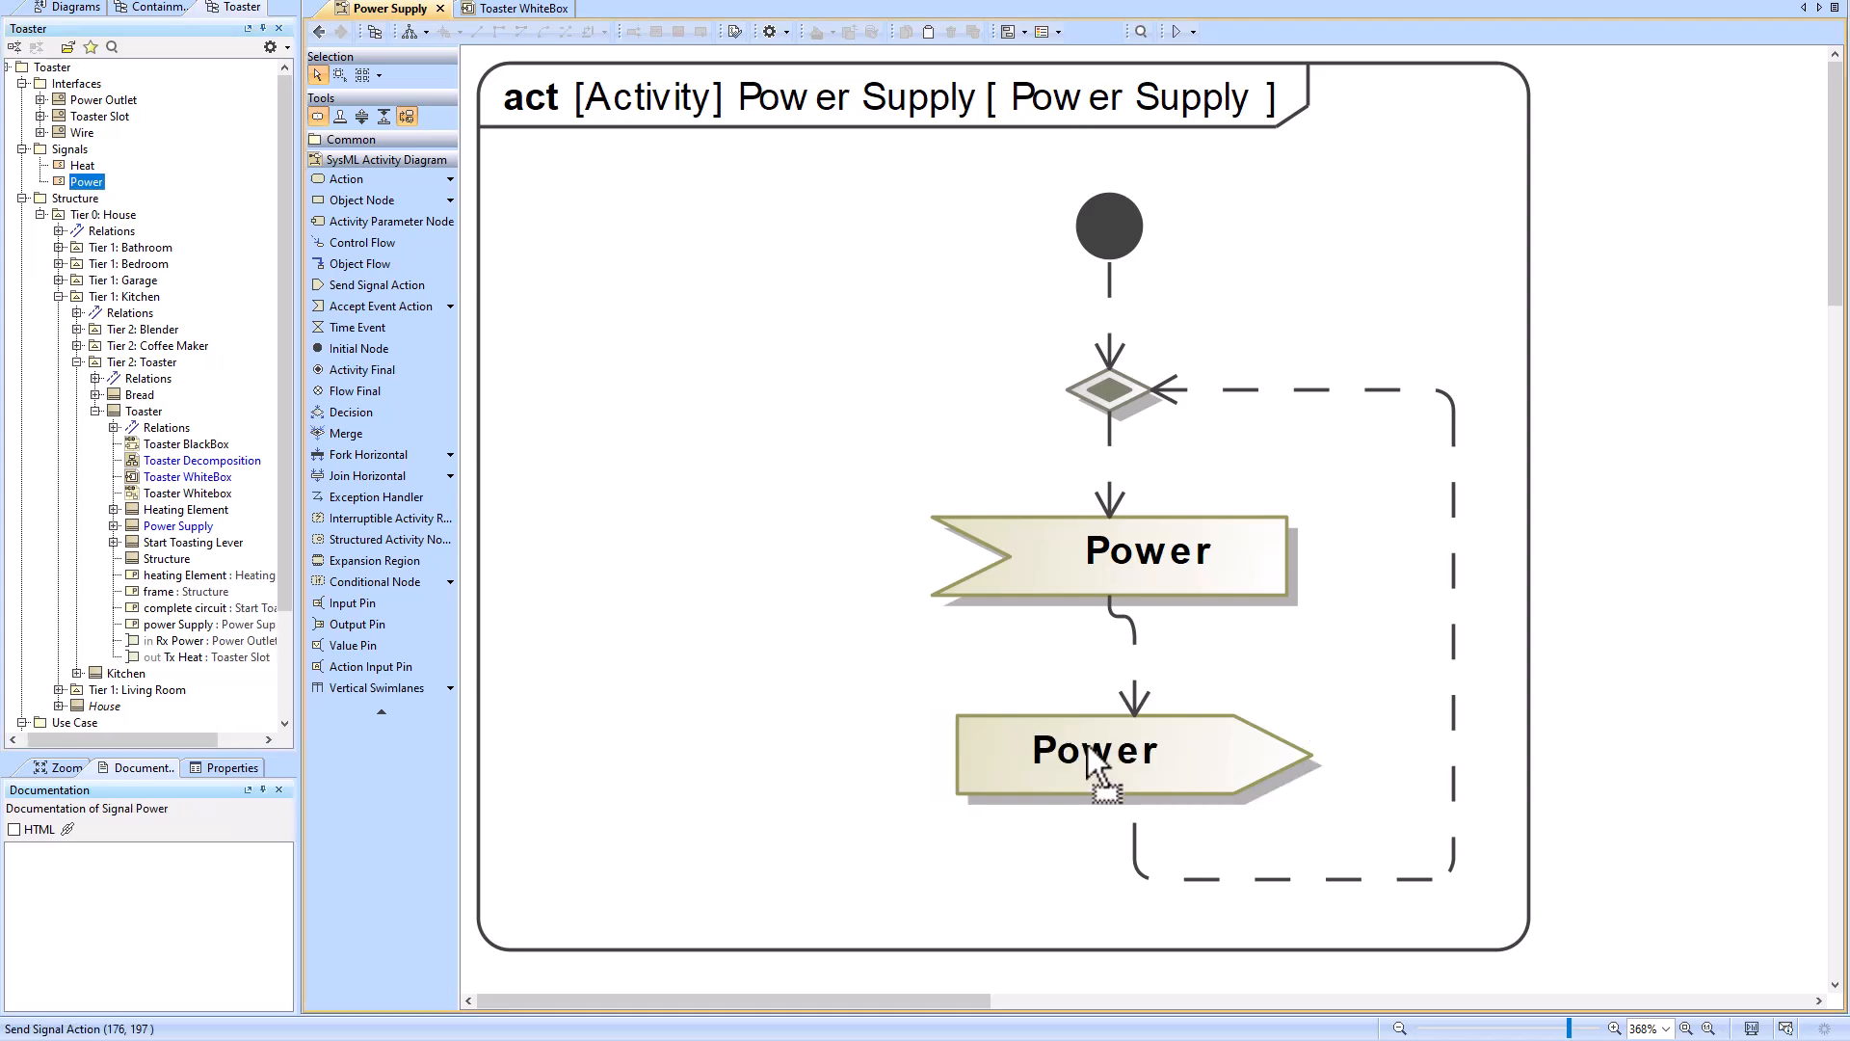
Step: Set the send signal action's On Port property to the Power Supply block's power heating element port
double_click(977, 756)
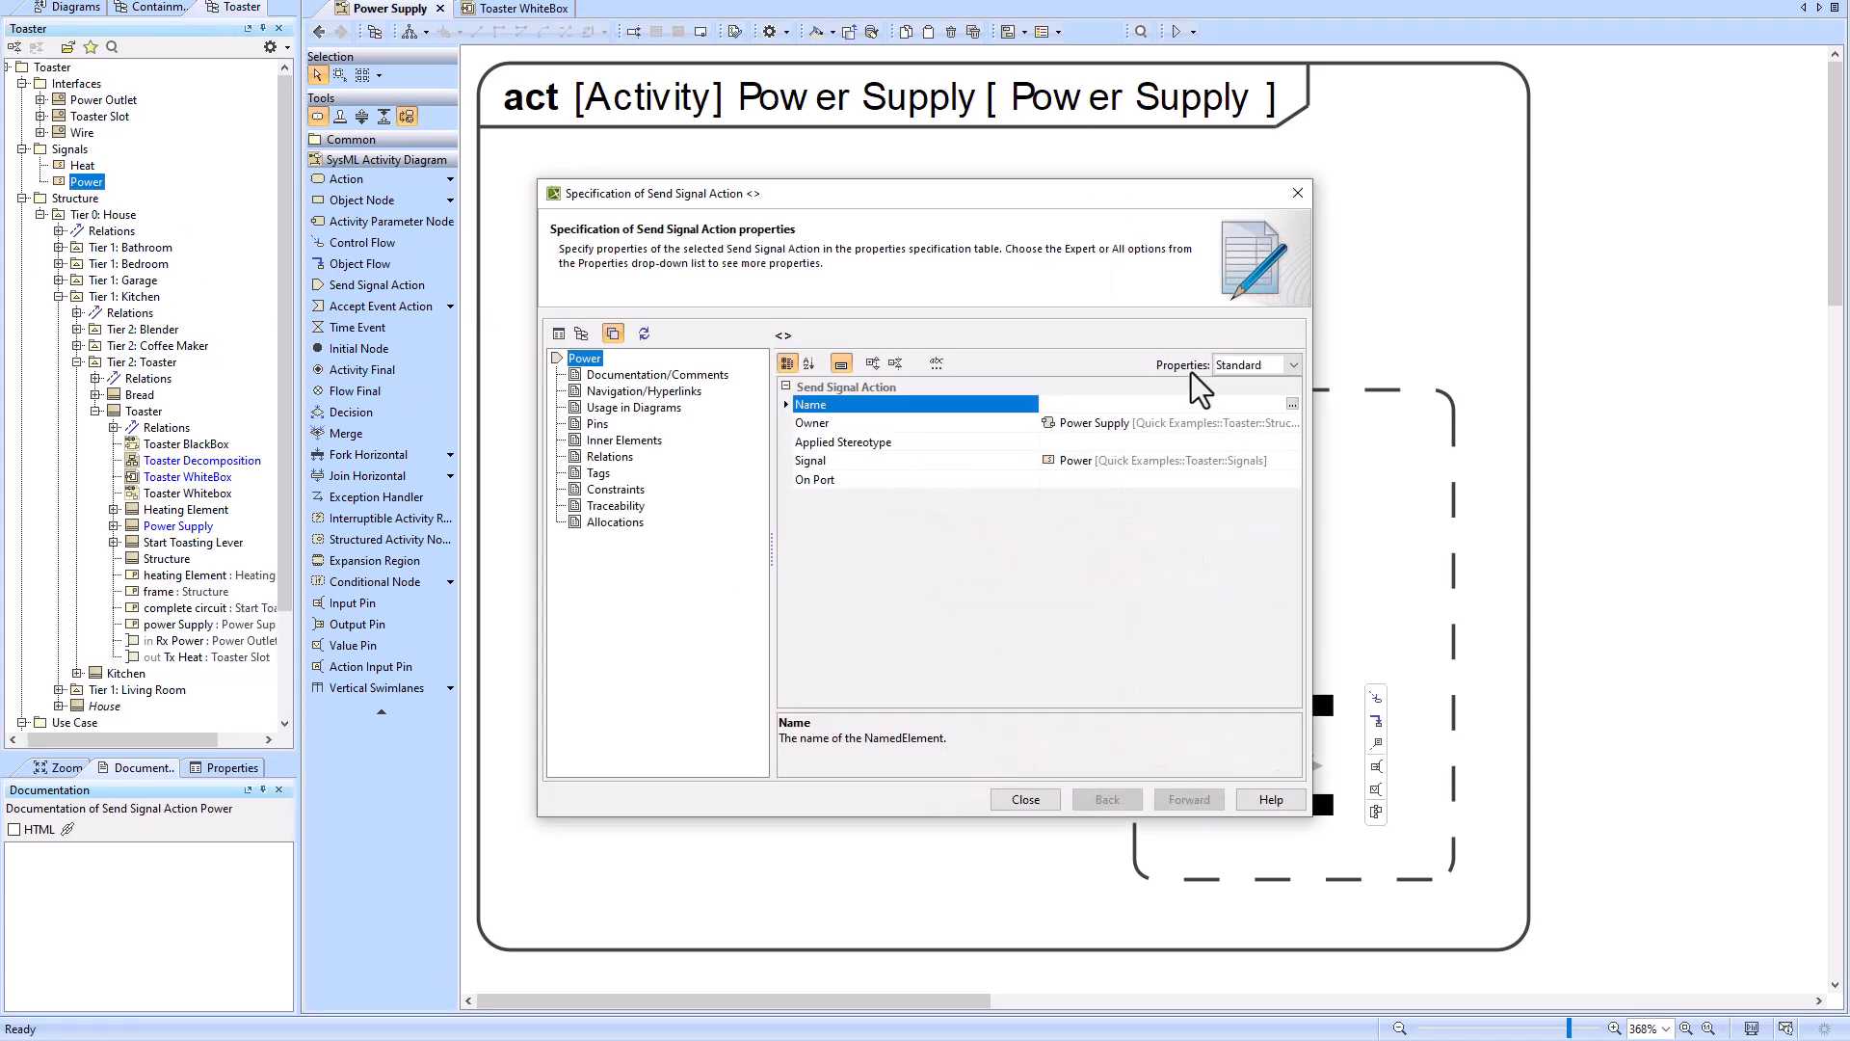
left_click(1082, 485)
left_click(1291, 479)
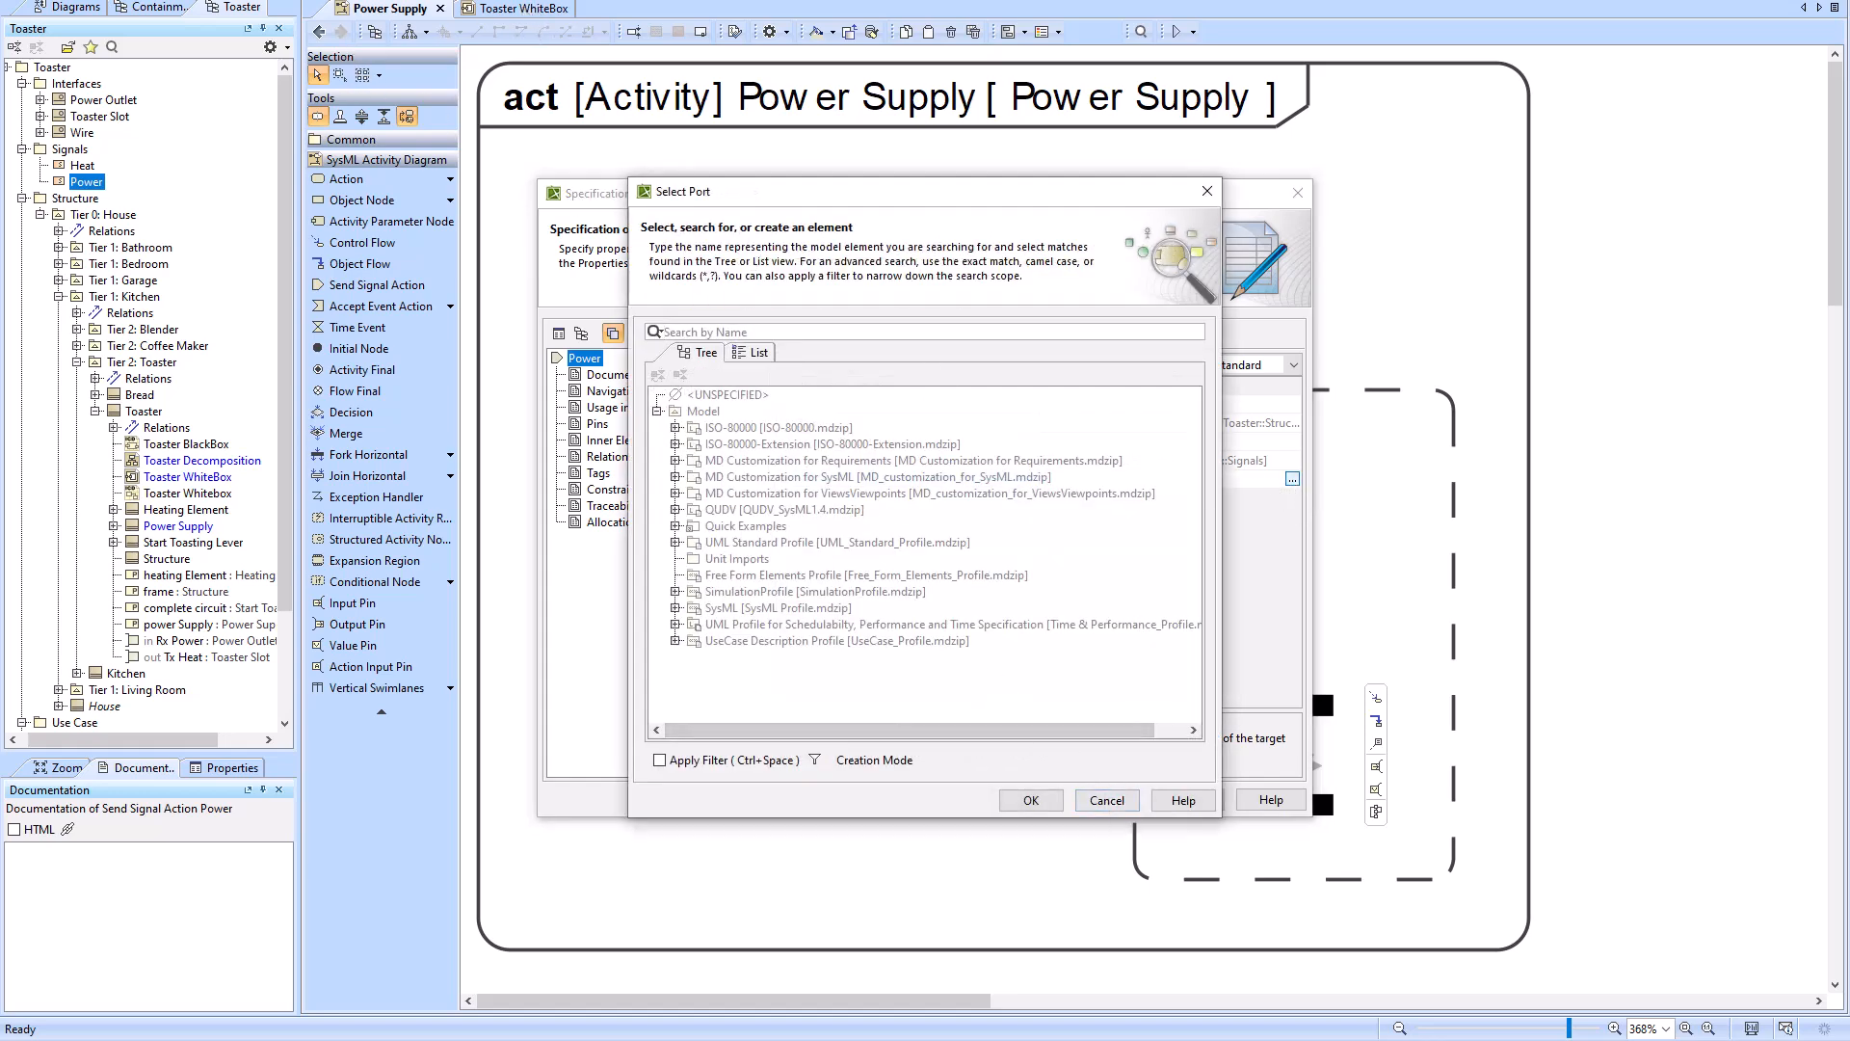
left_click(1106, 801)
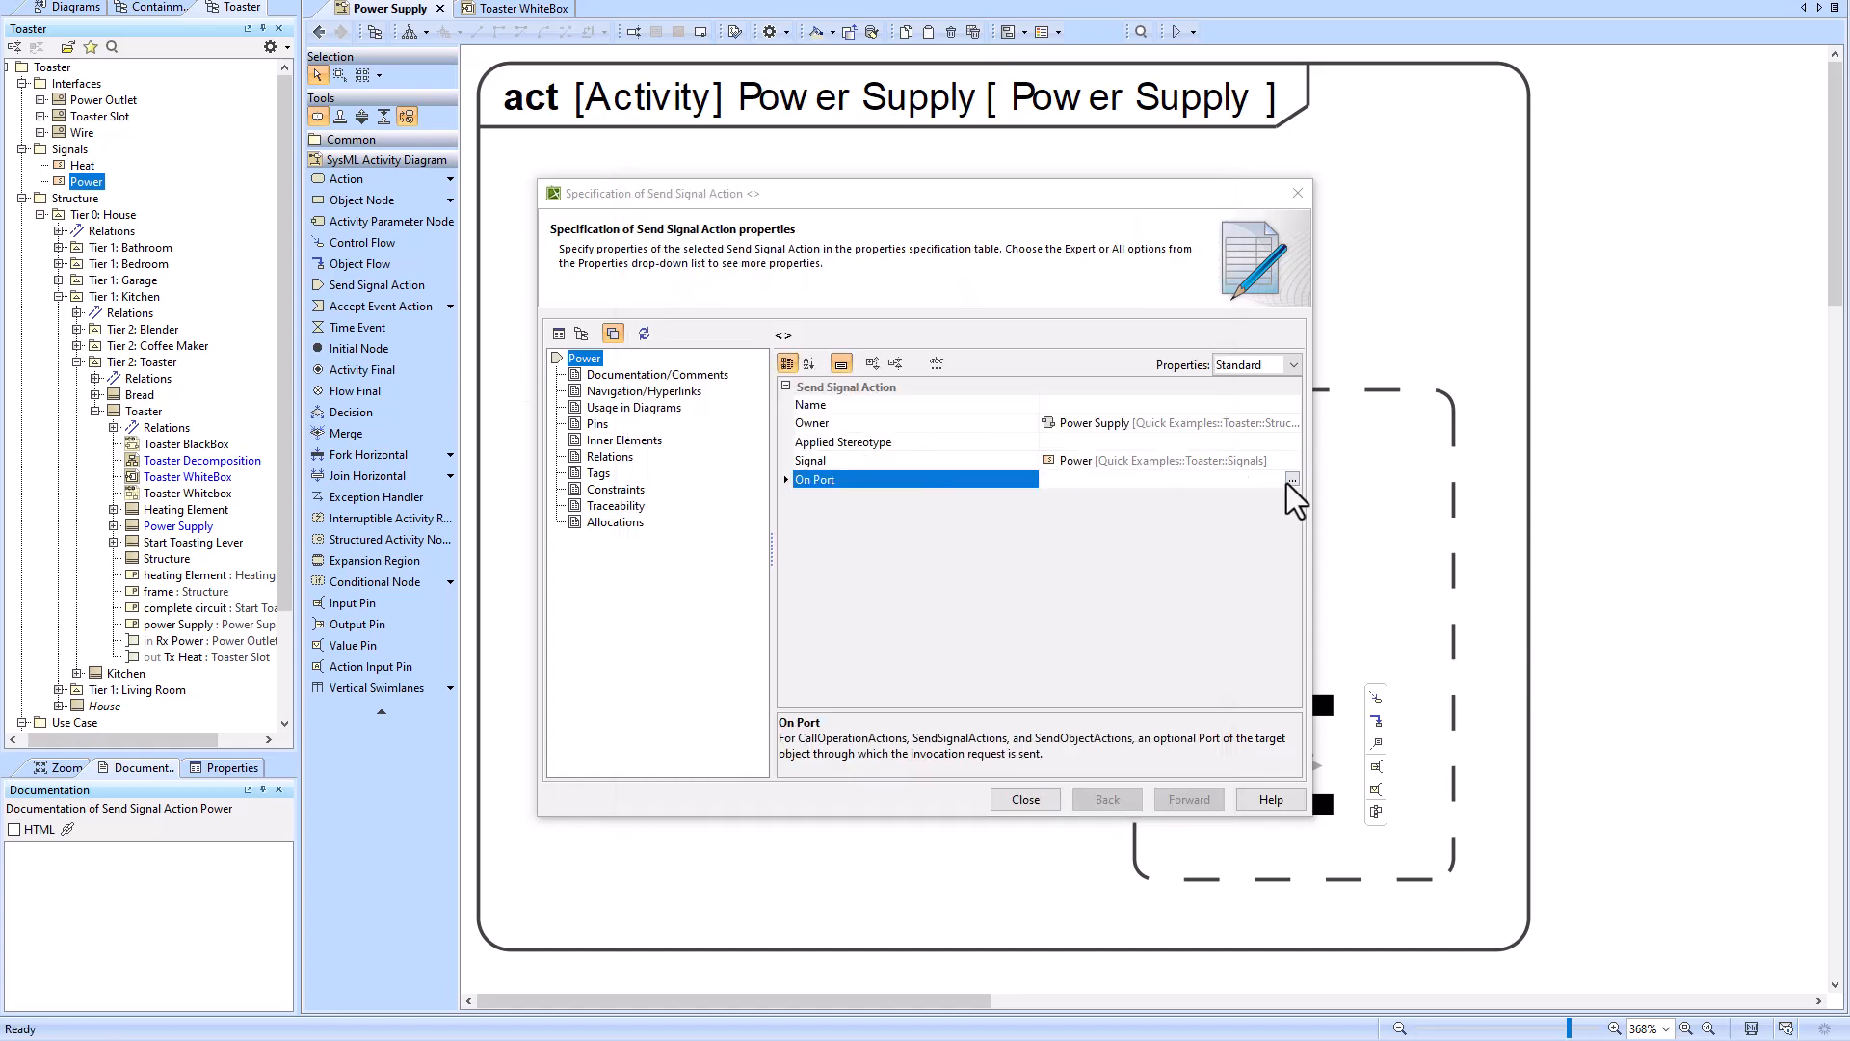
left_click(1291, 480)
type("poer heat")
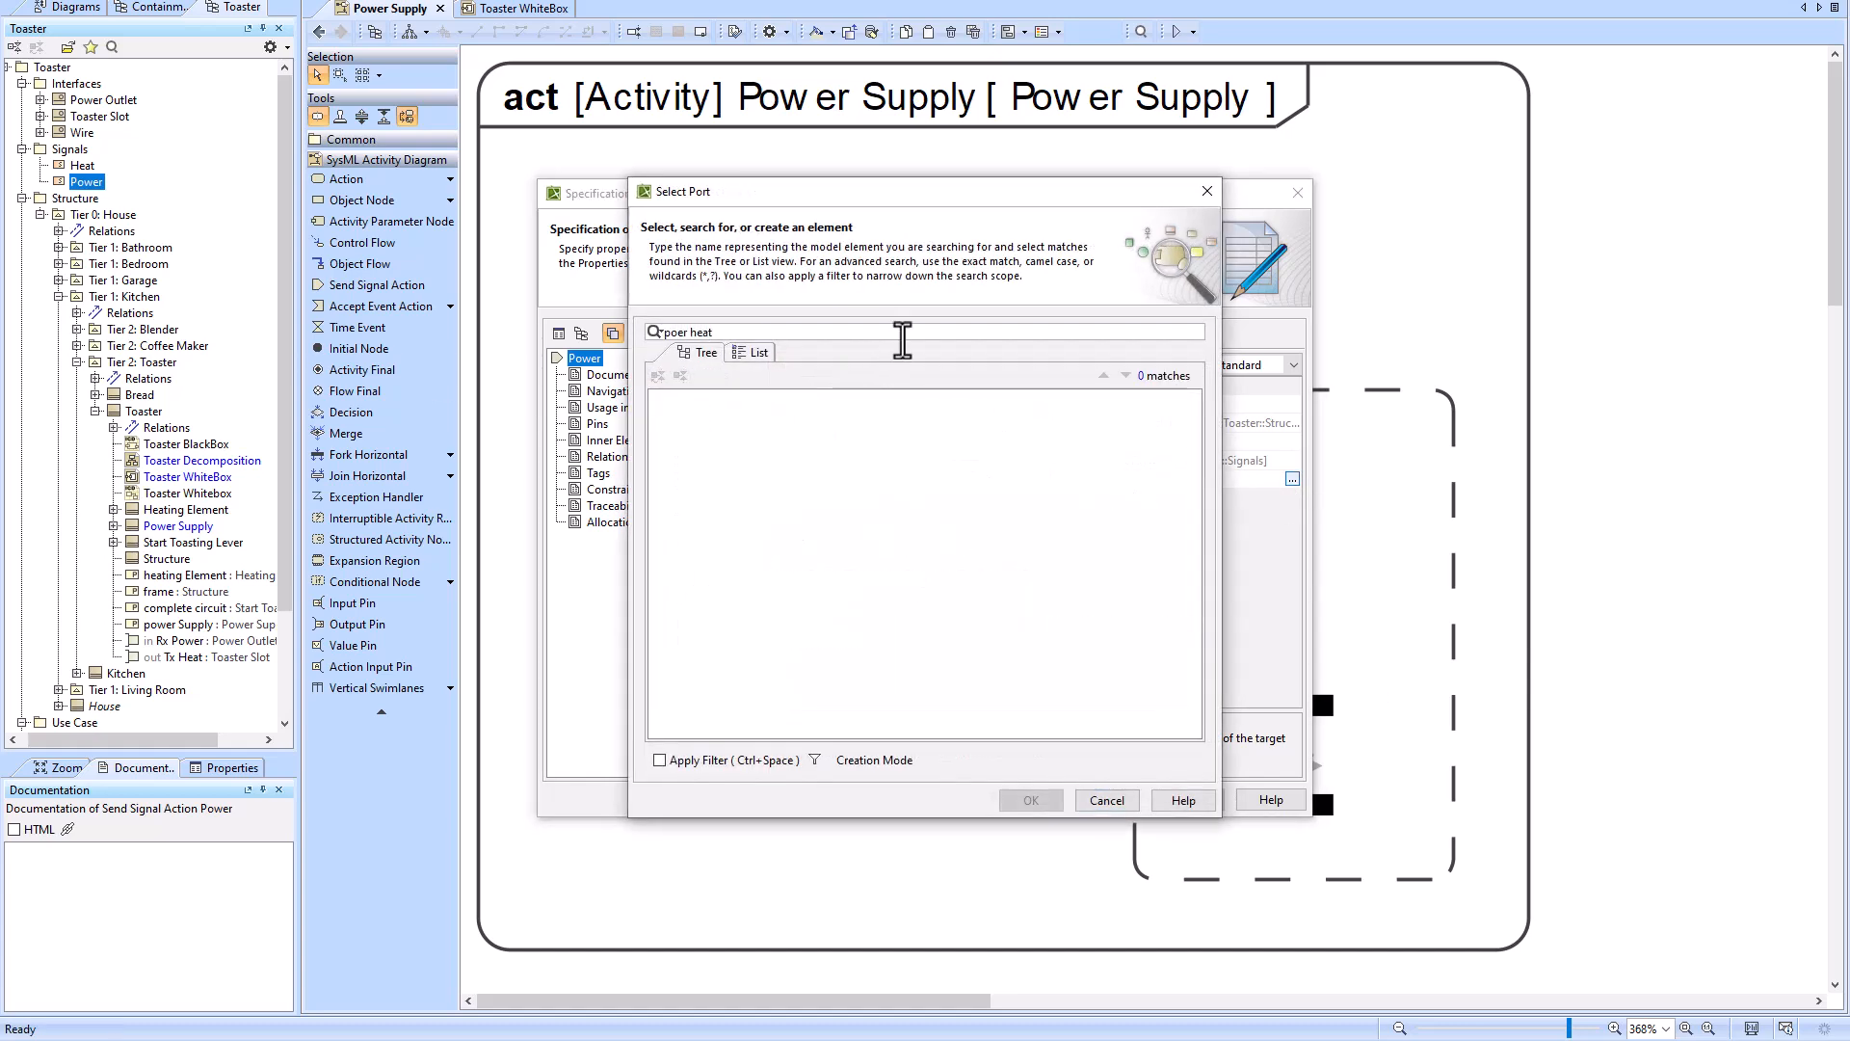
left_click(677, 333)
type("w")
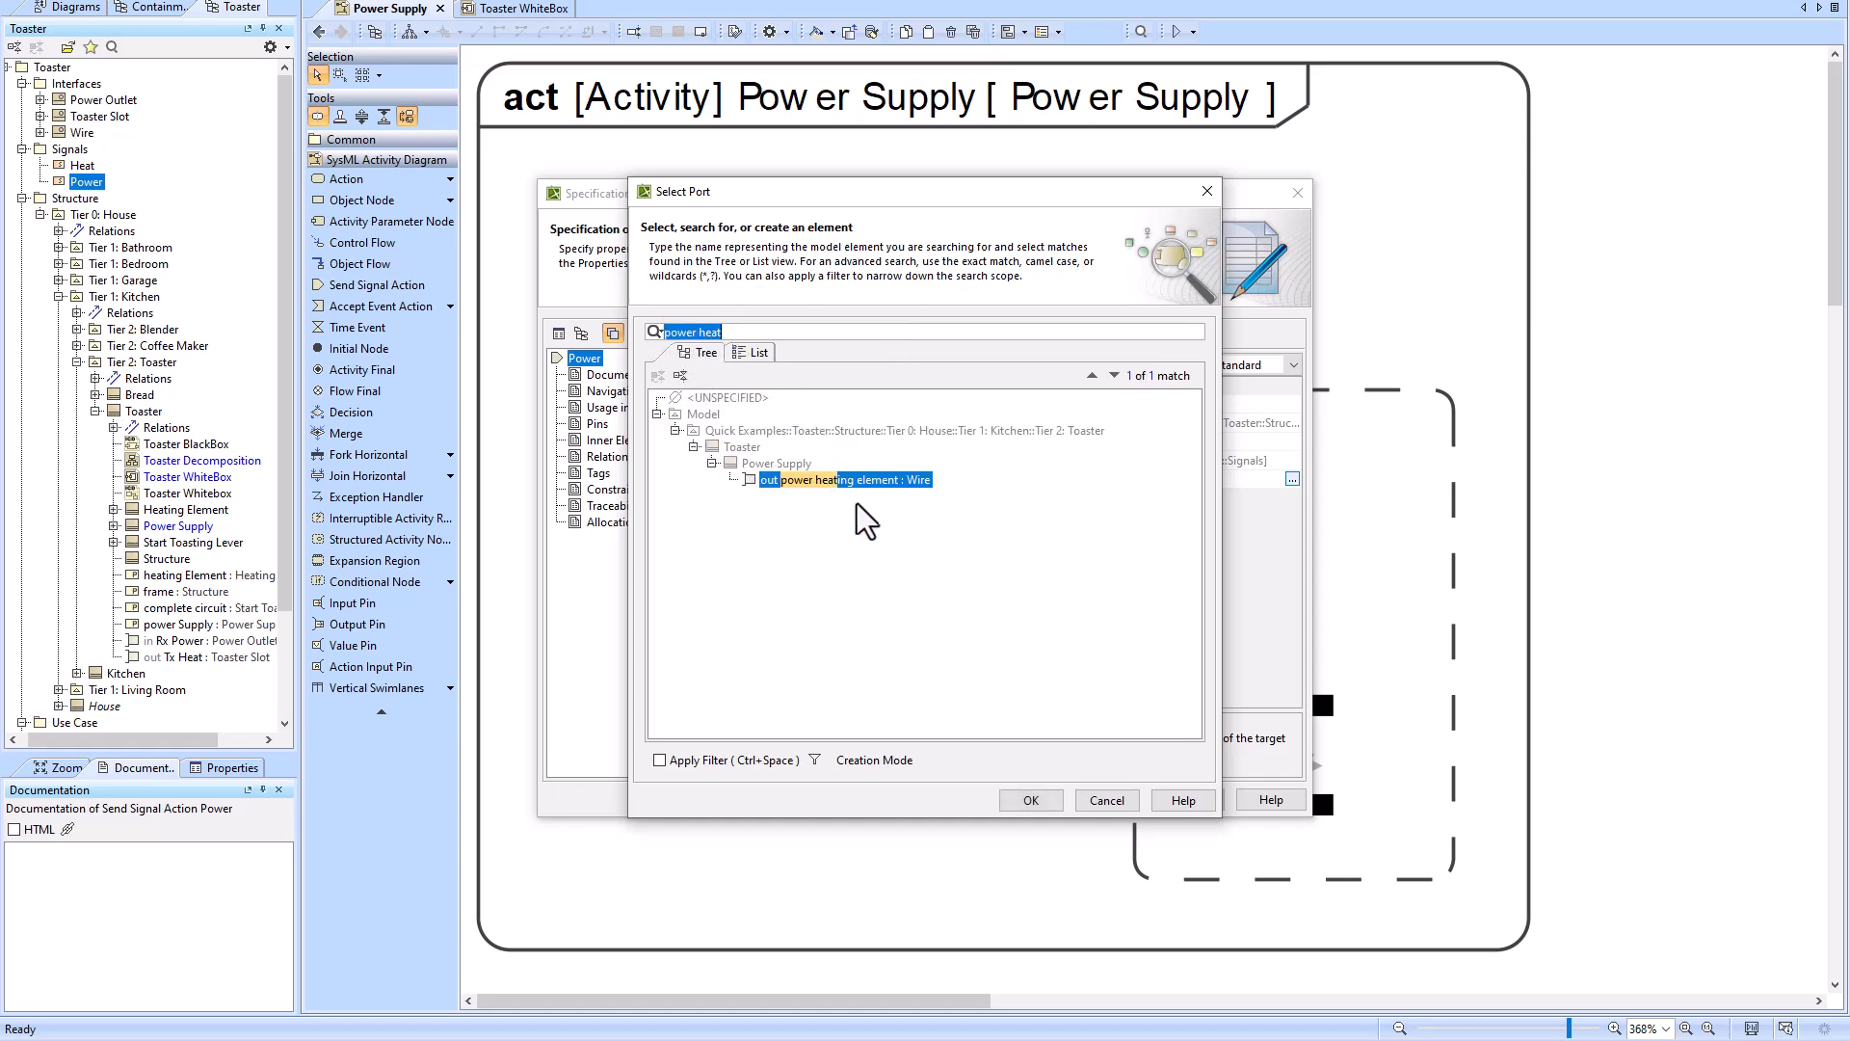
left_click(1026, 802)
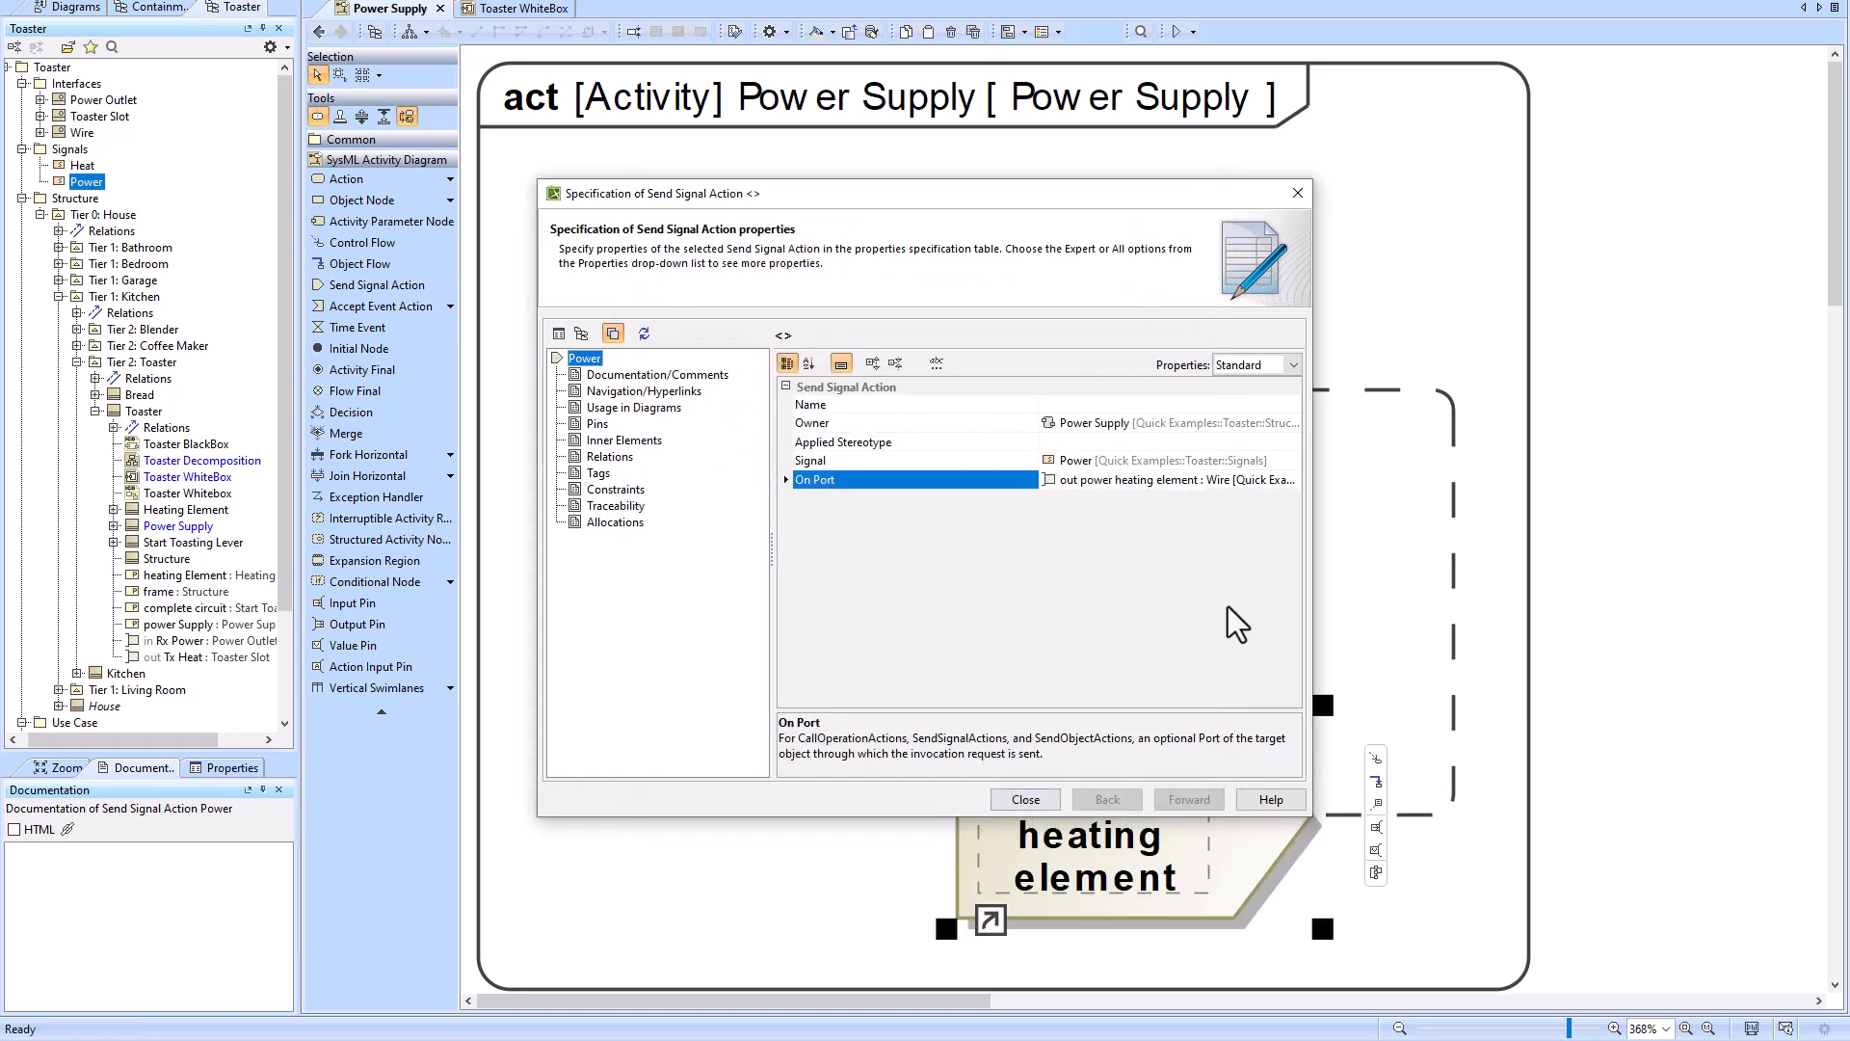
left_click(1297, 193)
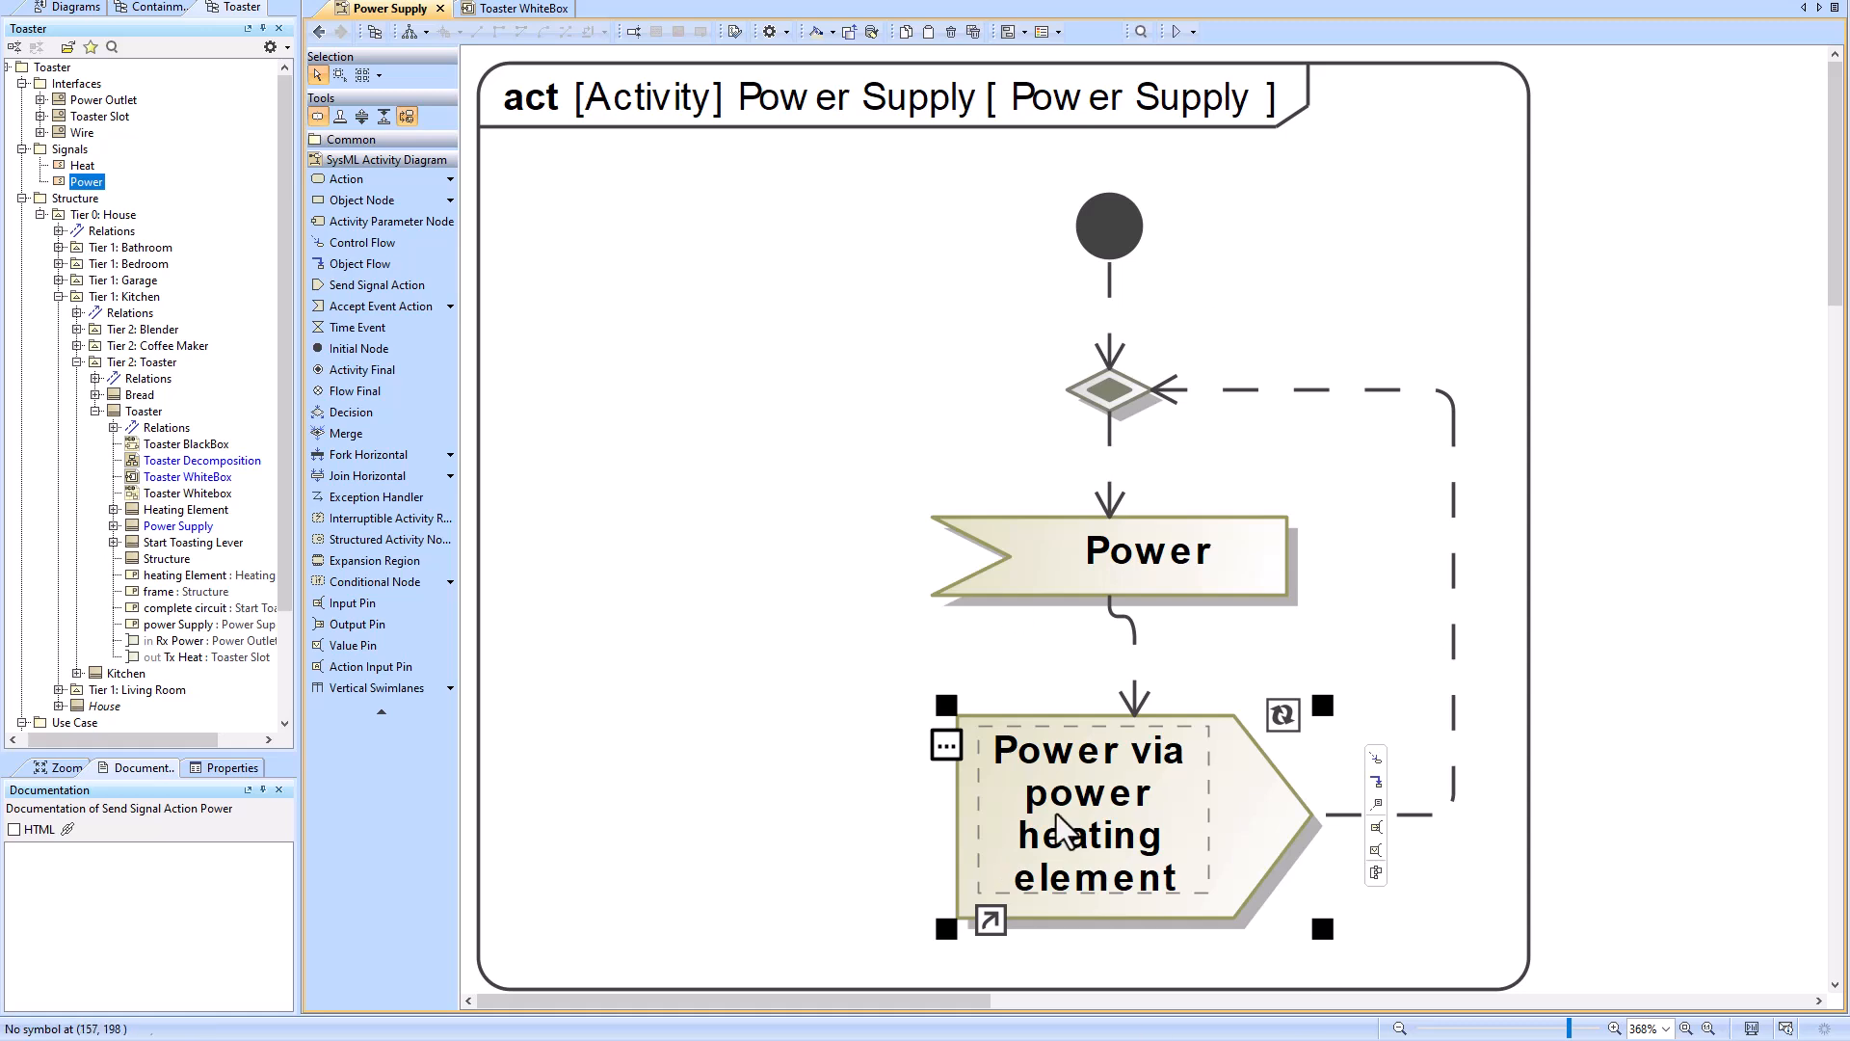
Step: Move the whole activity flow toward the frame's upper-left corner and reduce the frame's height
left_click_drag(956, 170, 918, 740)
left_click(1482, 991)
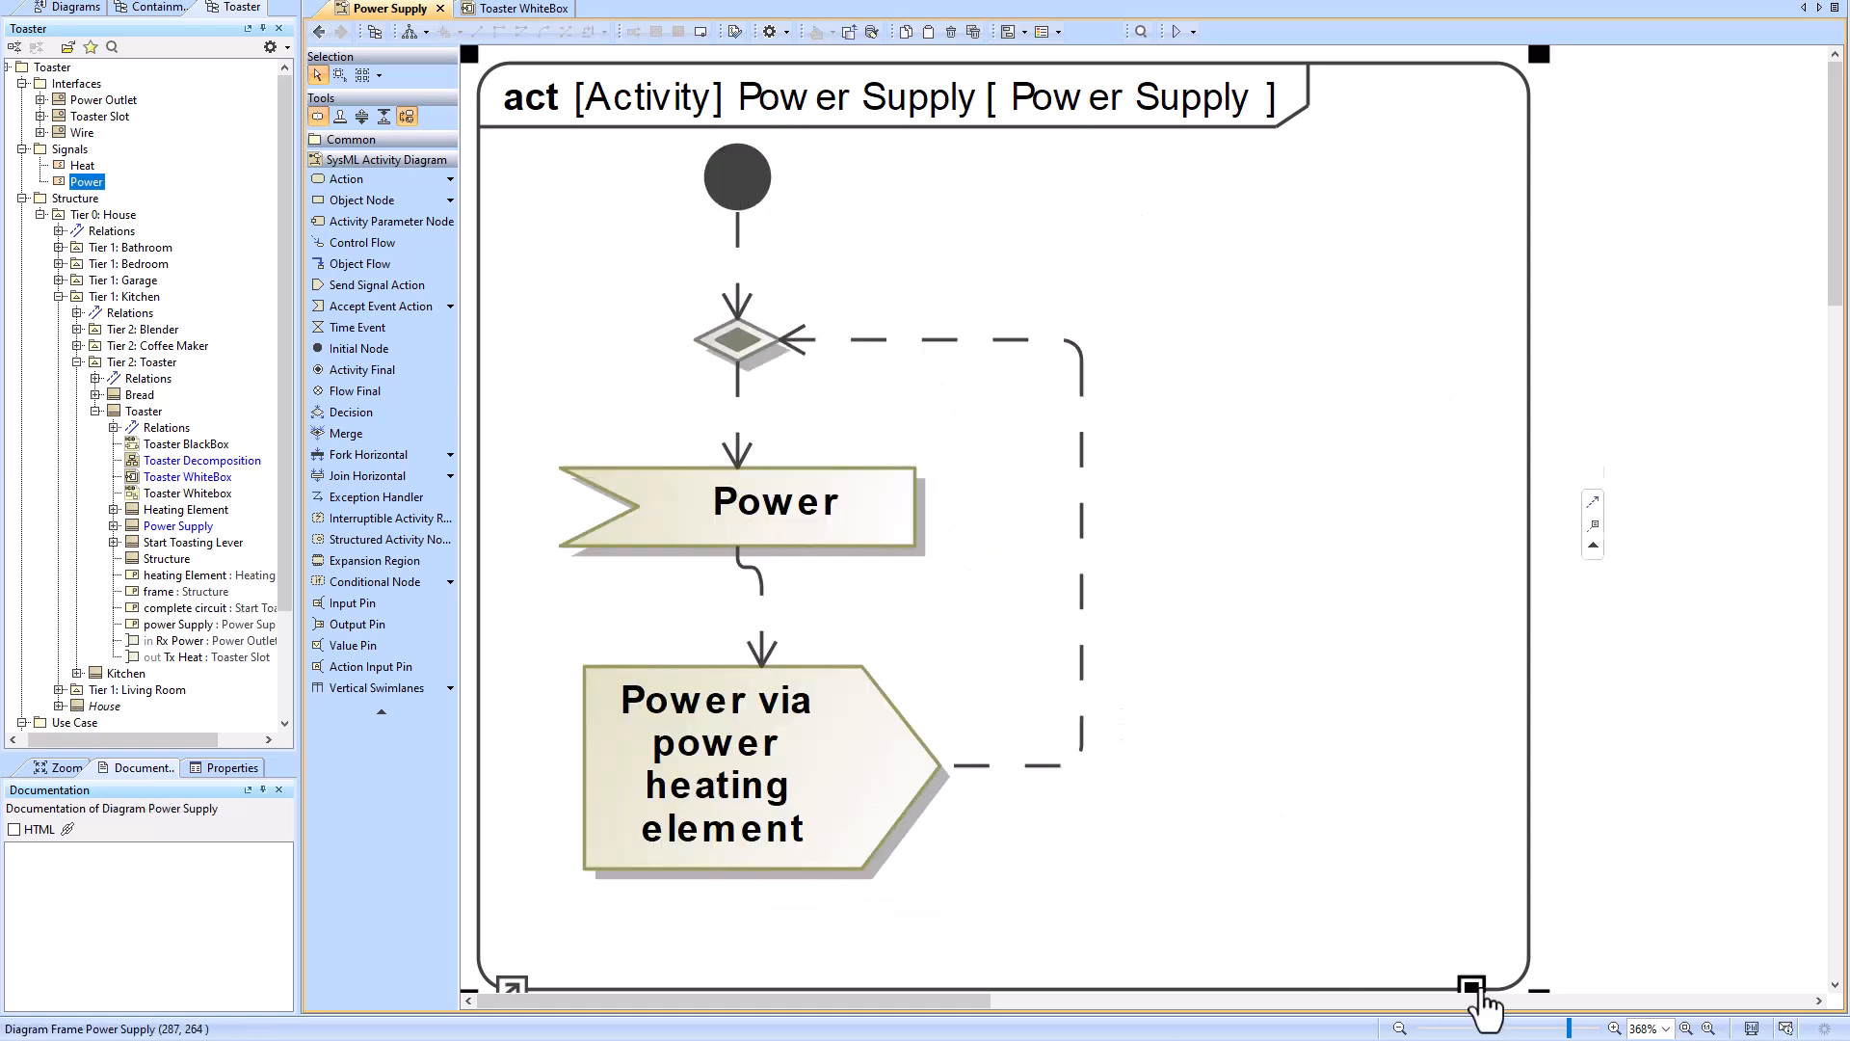
left_click_drag(1471, 987, 1468, 939)
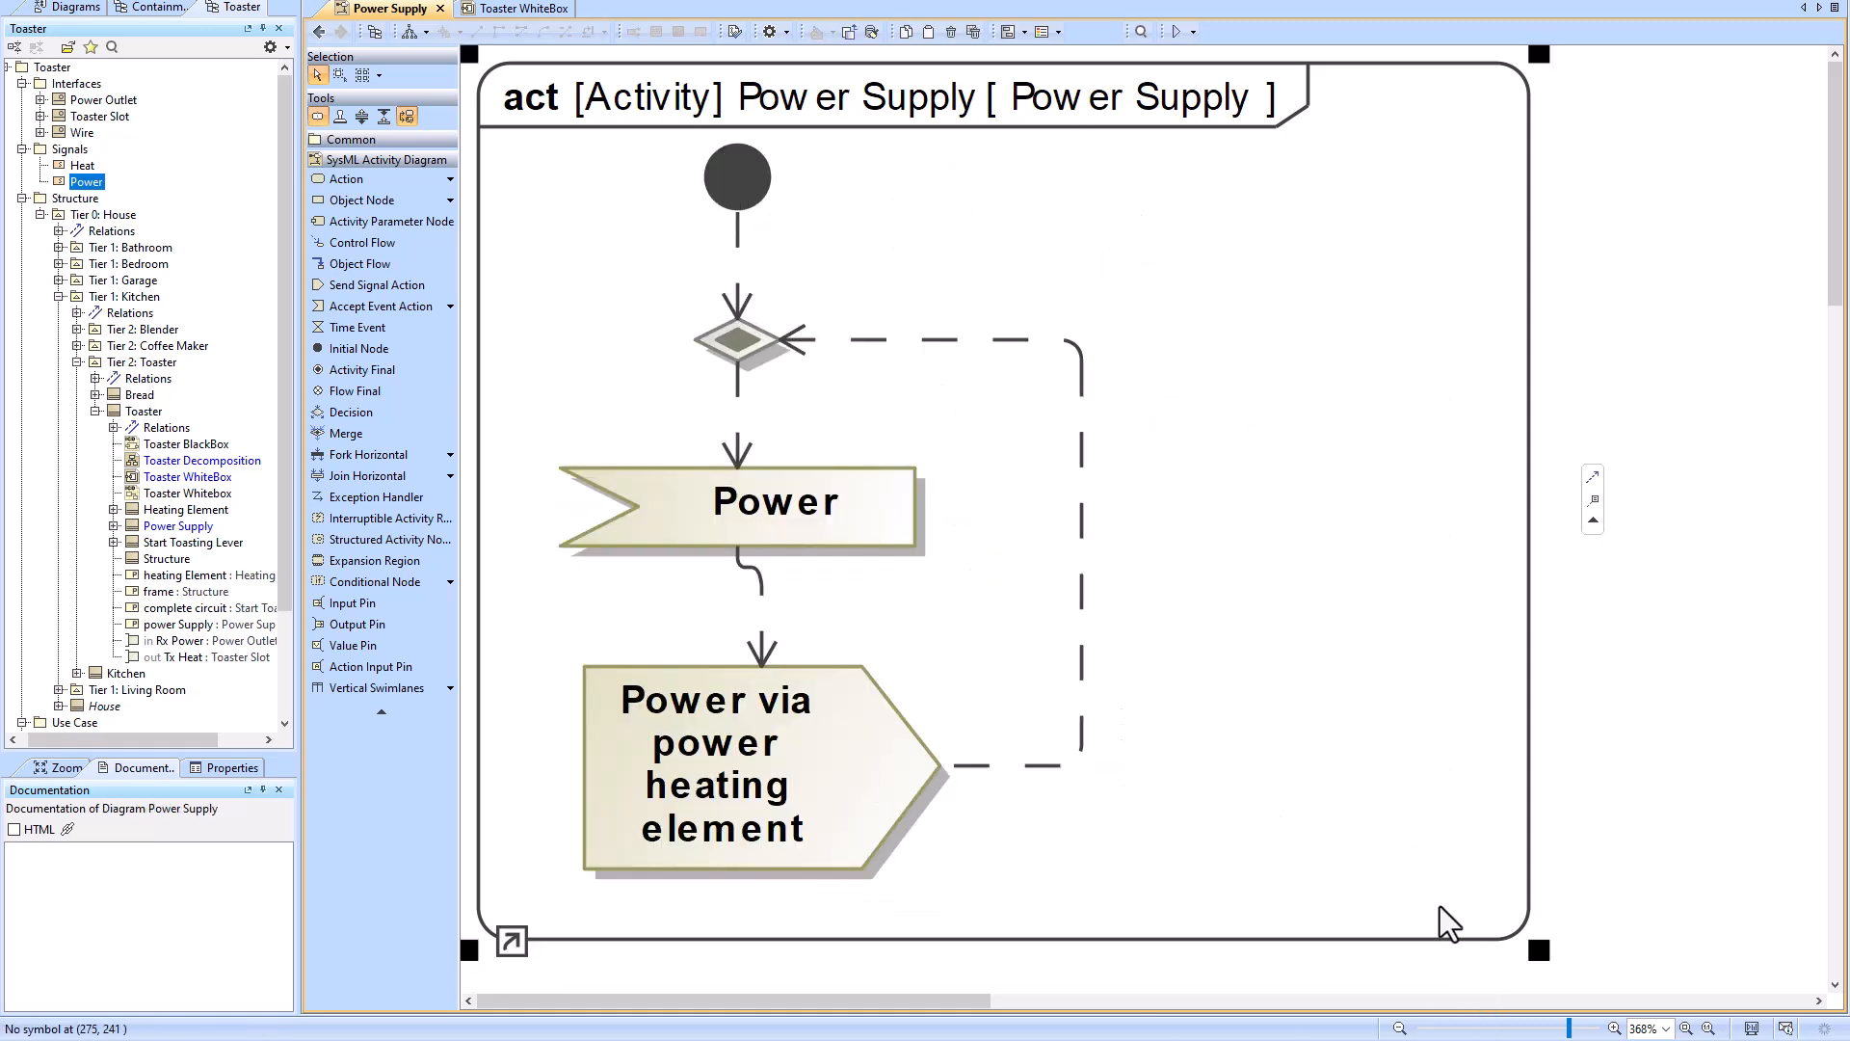
Step: Place the Power Supply activity diagram on the Toaster Decomposition diagram, directly beside the Toaster WhiteBox view
left_click(321, 34)
scroll(894, 281, "down", 2)
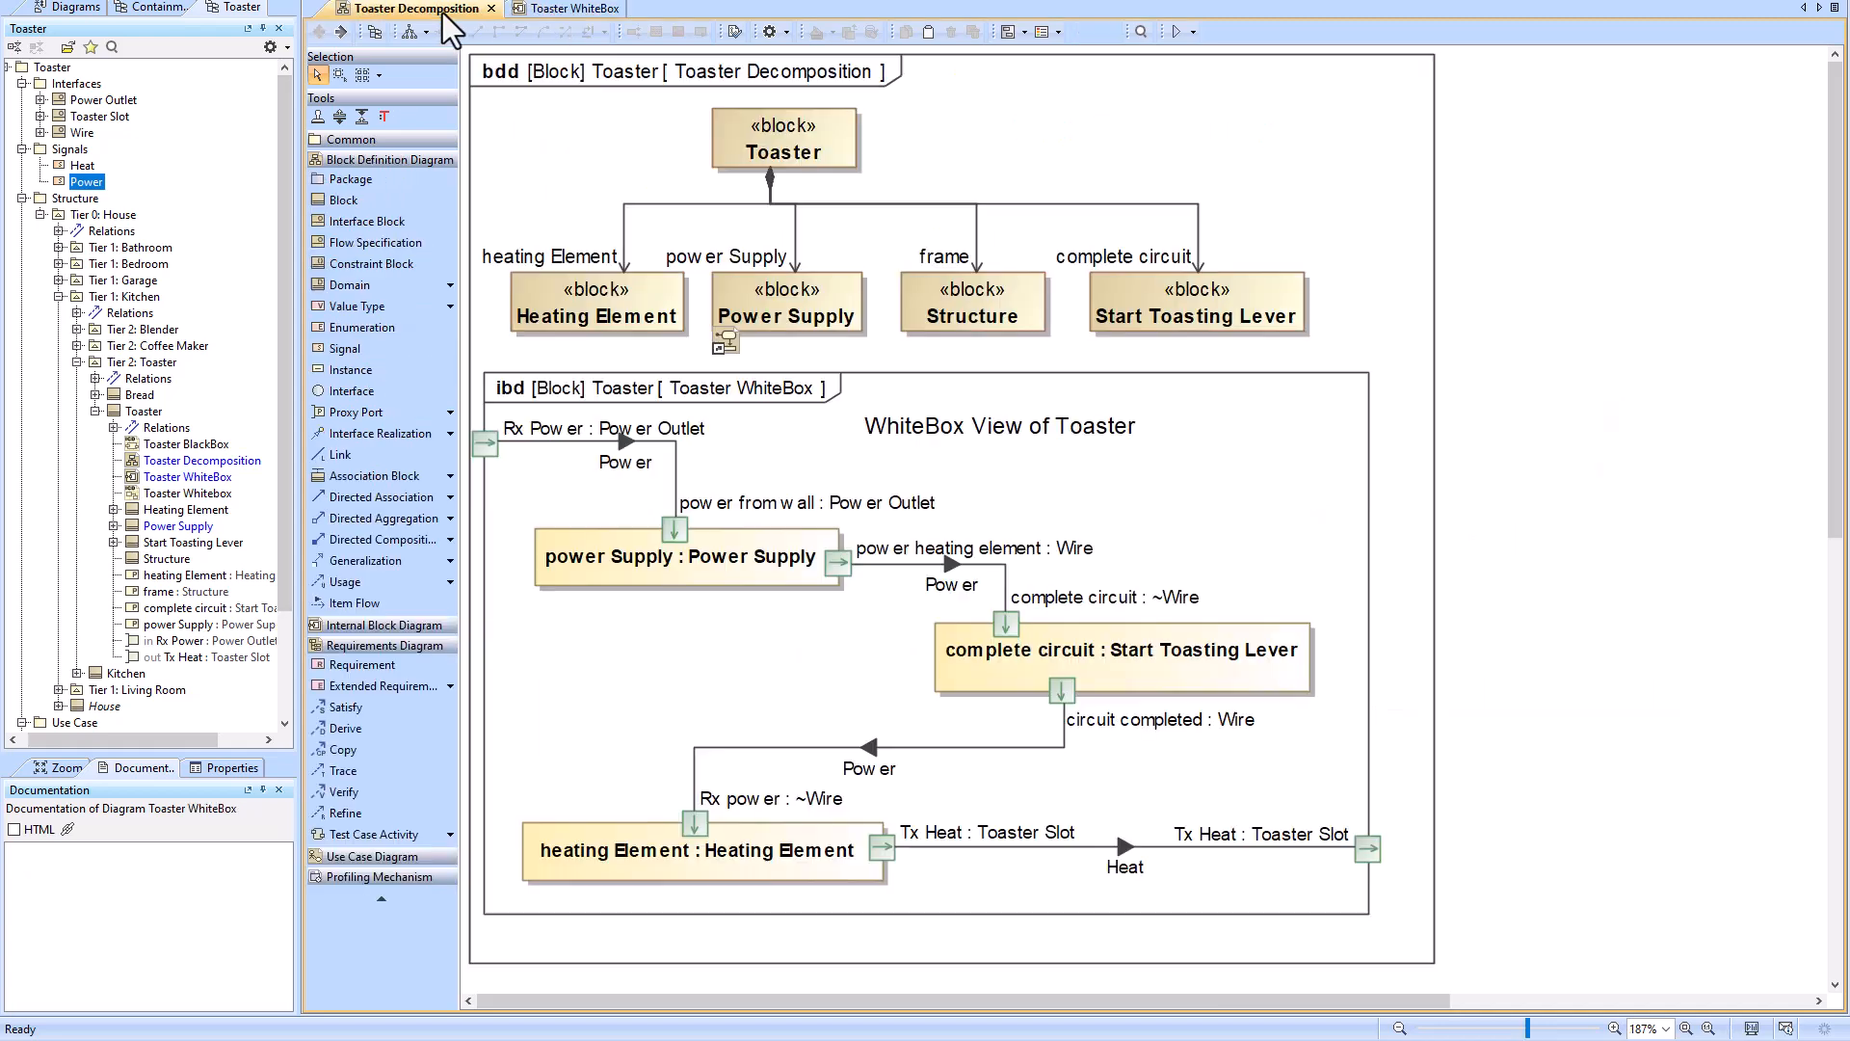
double_click(754, 291)
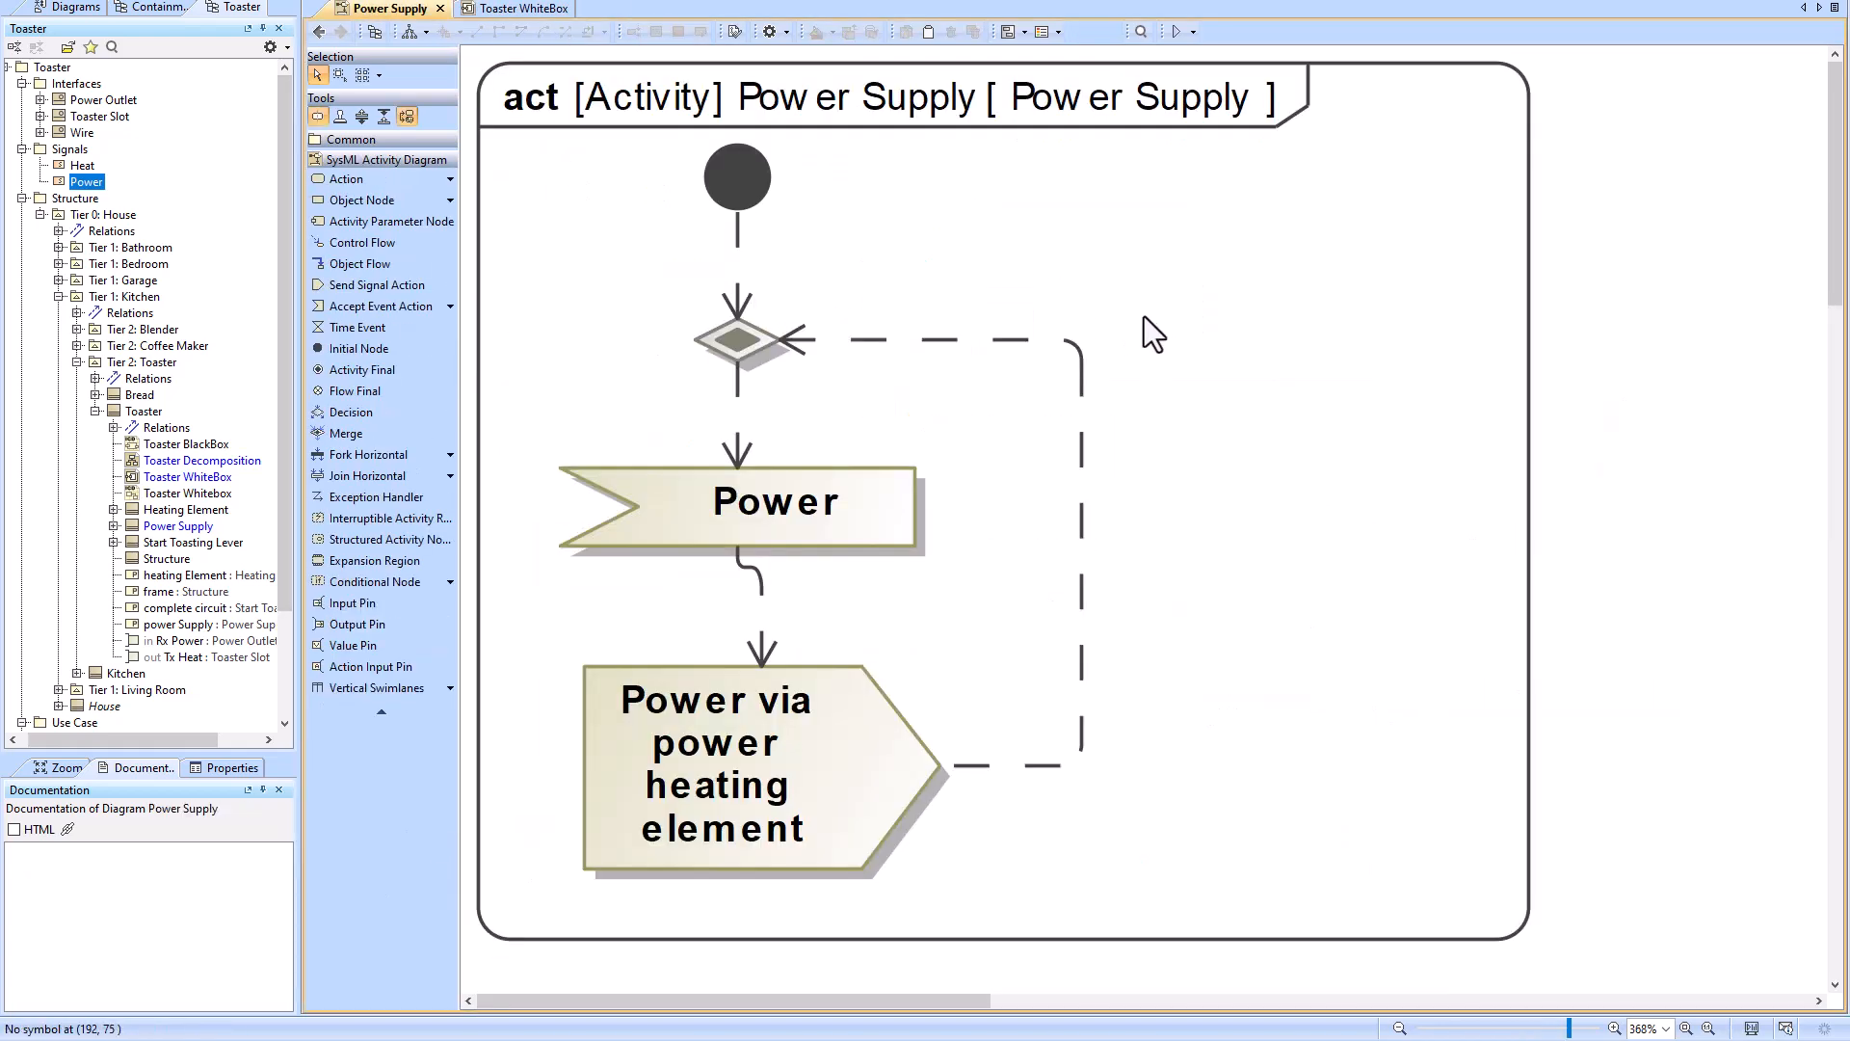
left_click(319, 31)
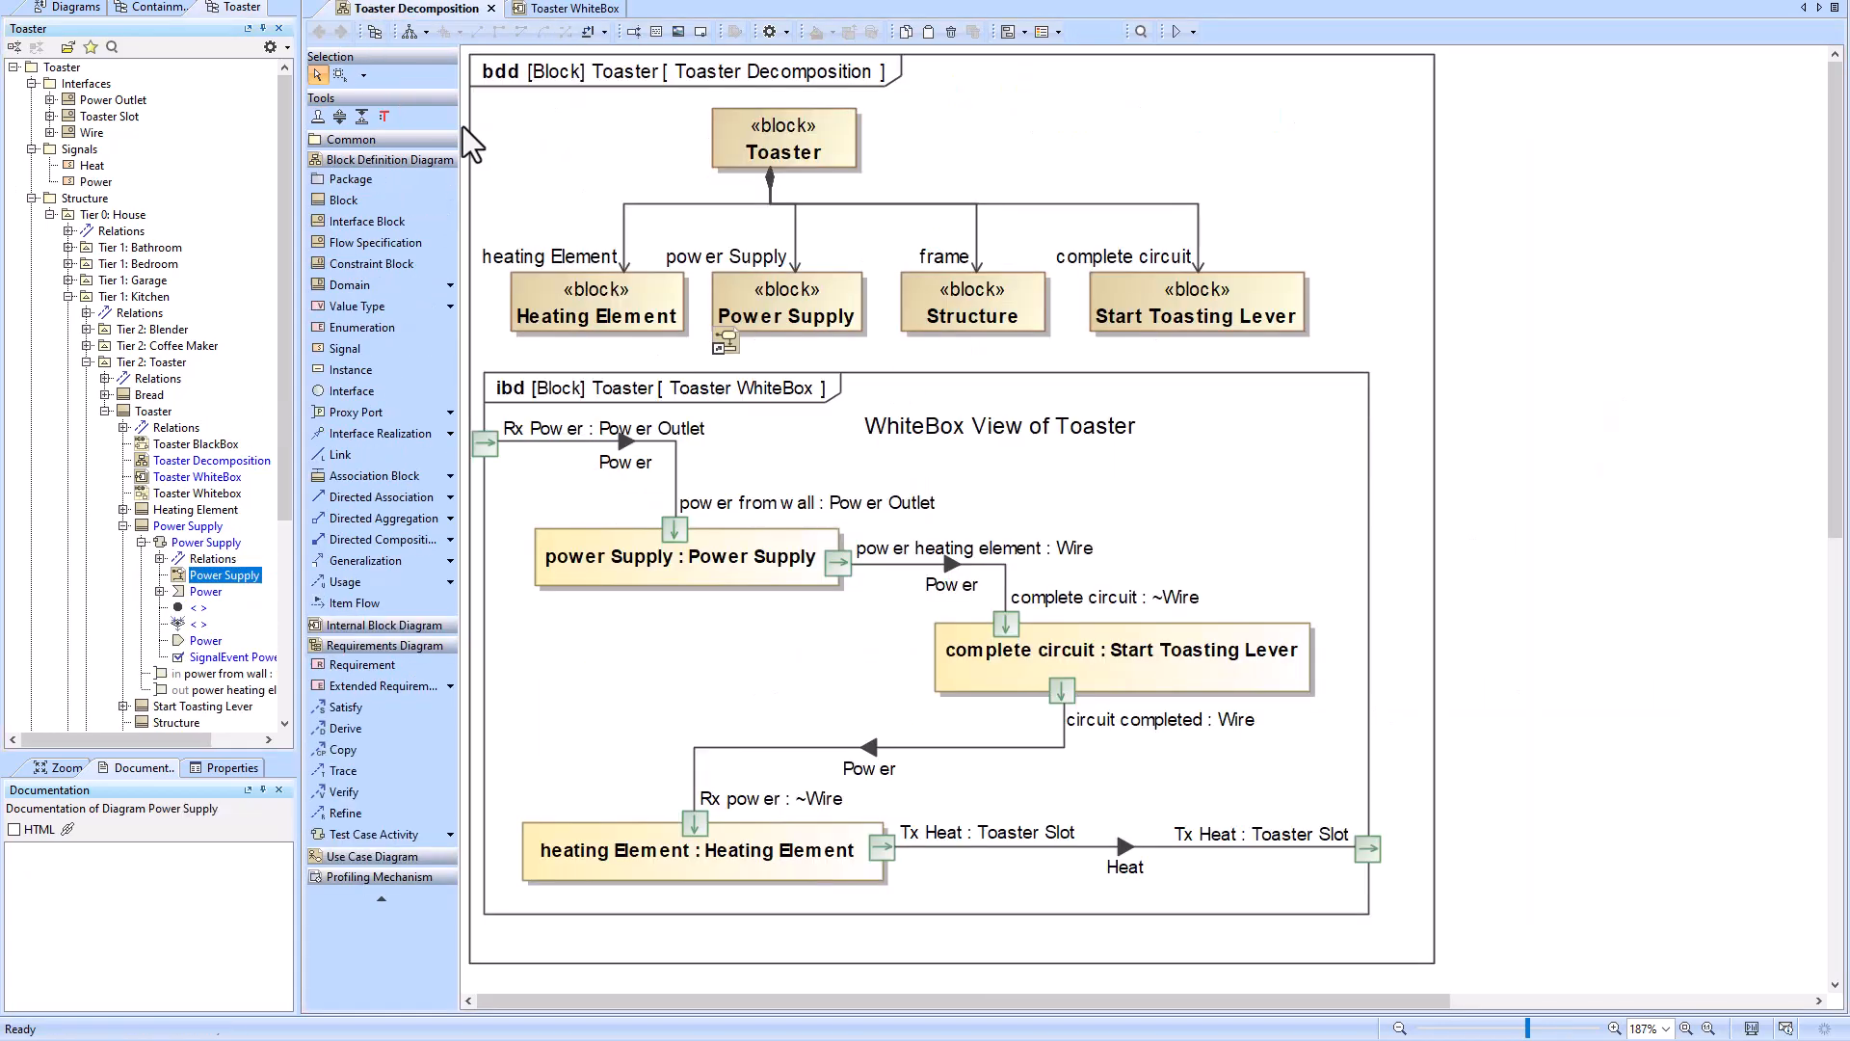
left_click_drag(205, 570, 1503, 438)
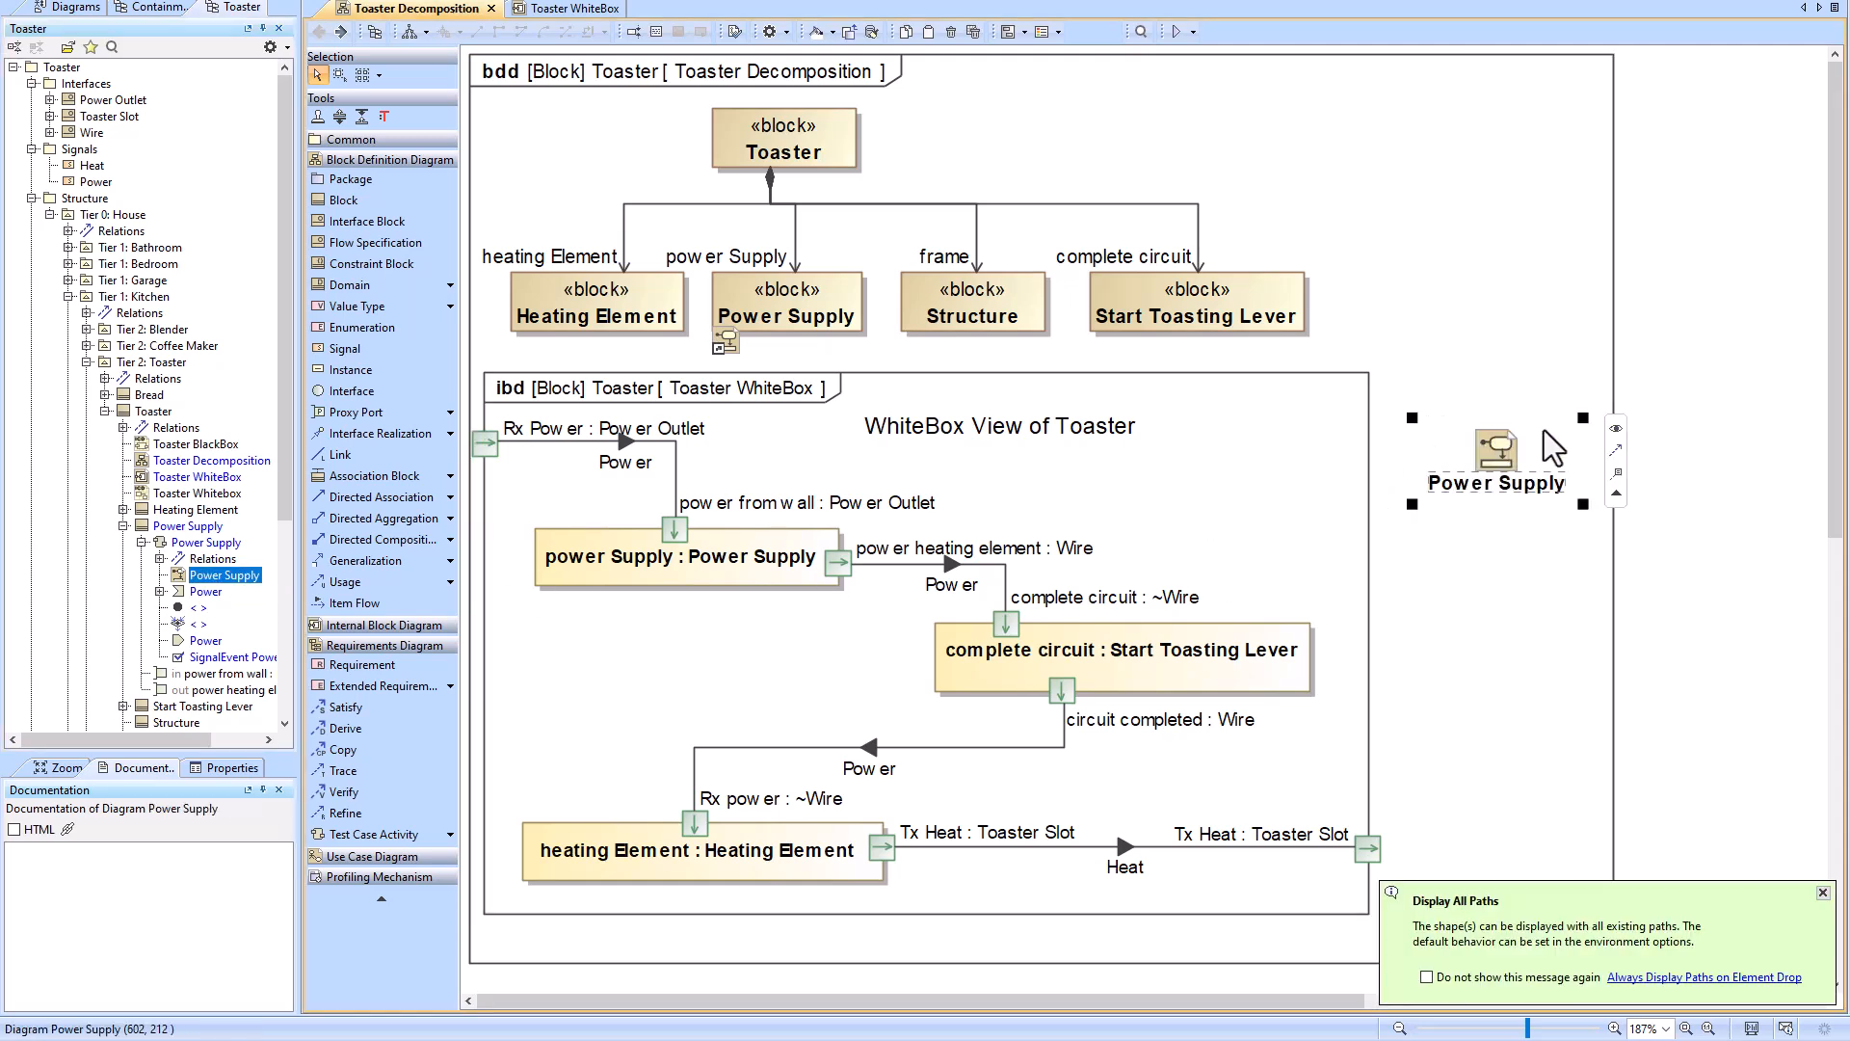
left_click(1508, 274)
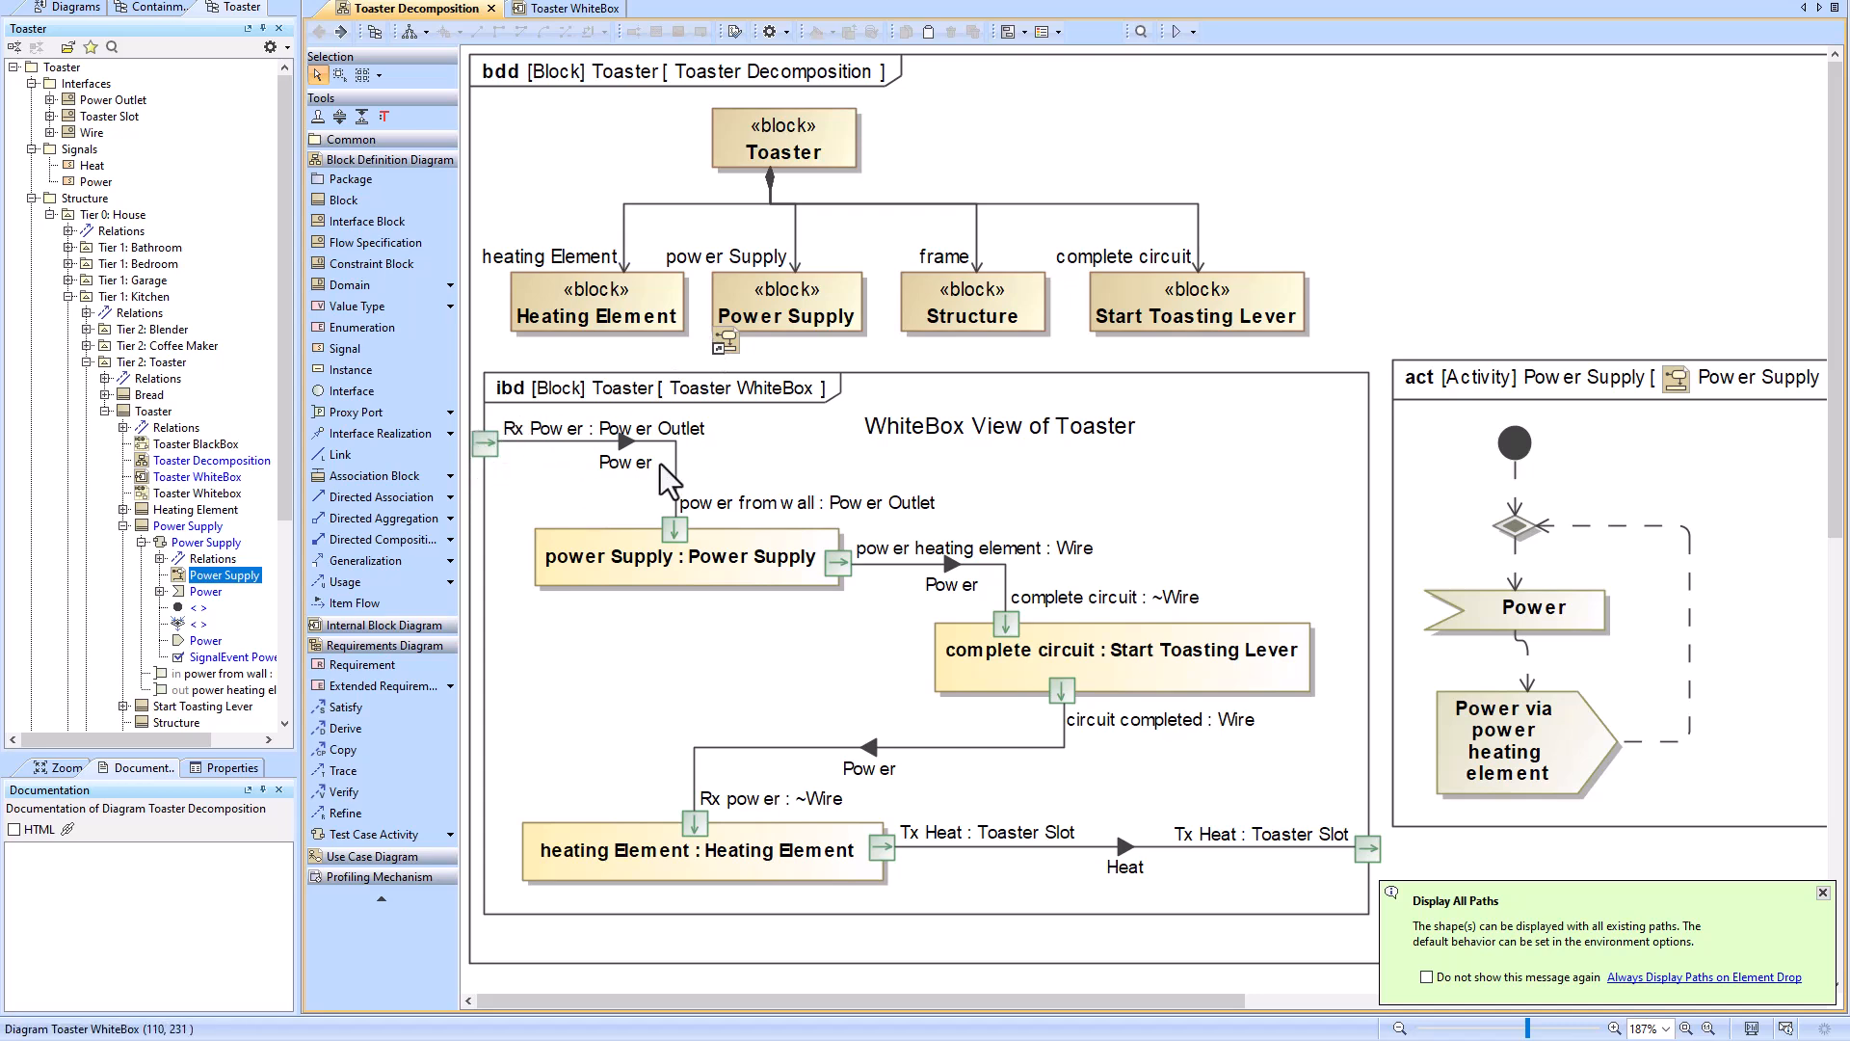
Step: Run the Toaster simulation from the Toaster Decomposition diagram and select the running Power Supply session
left_click(1193, 29)
left_click(1197, 54)
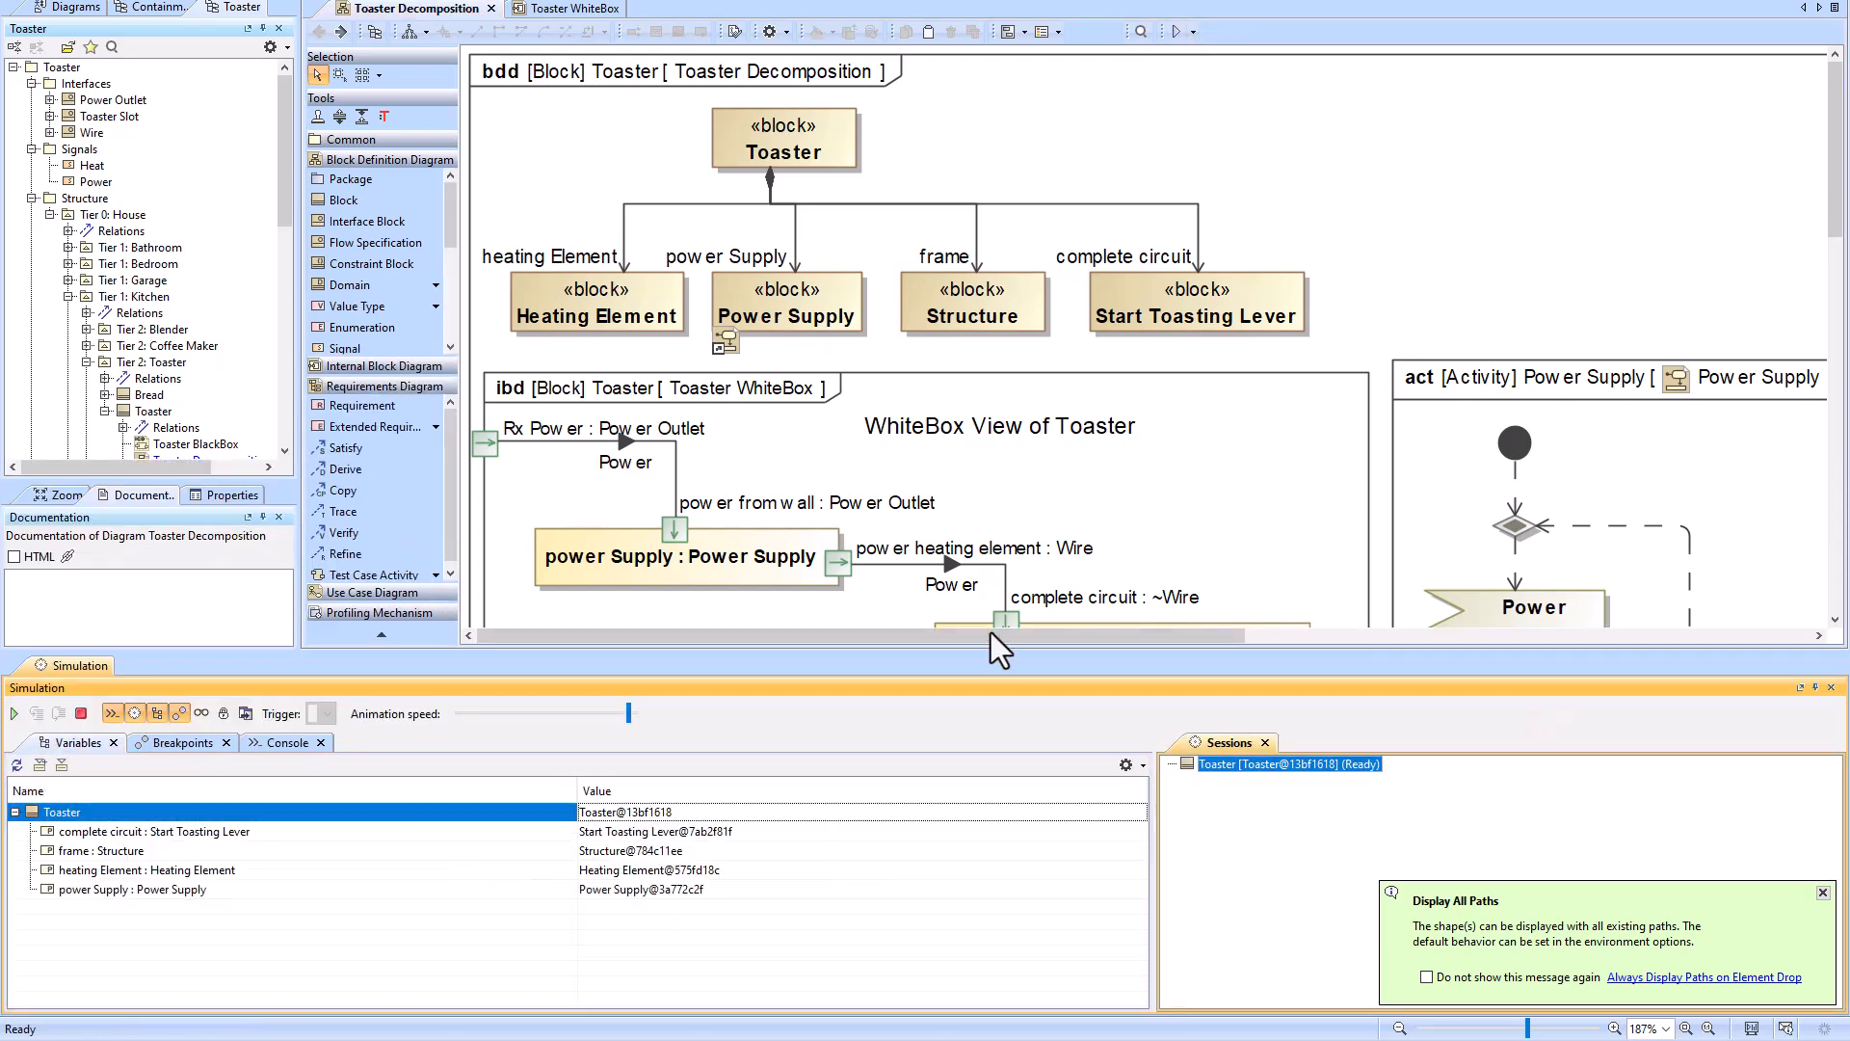
scroll(1208, 419, "down", 4)
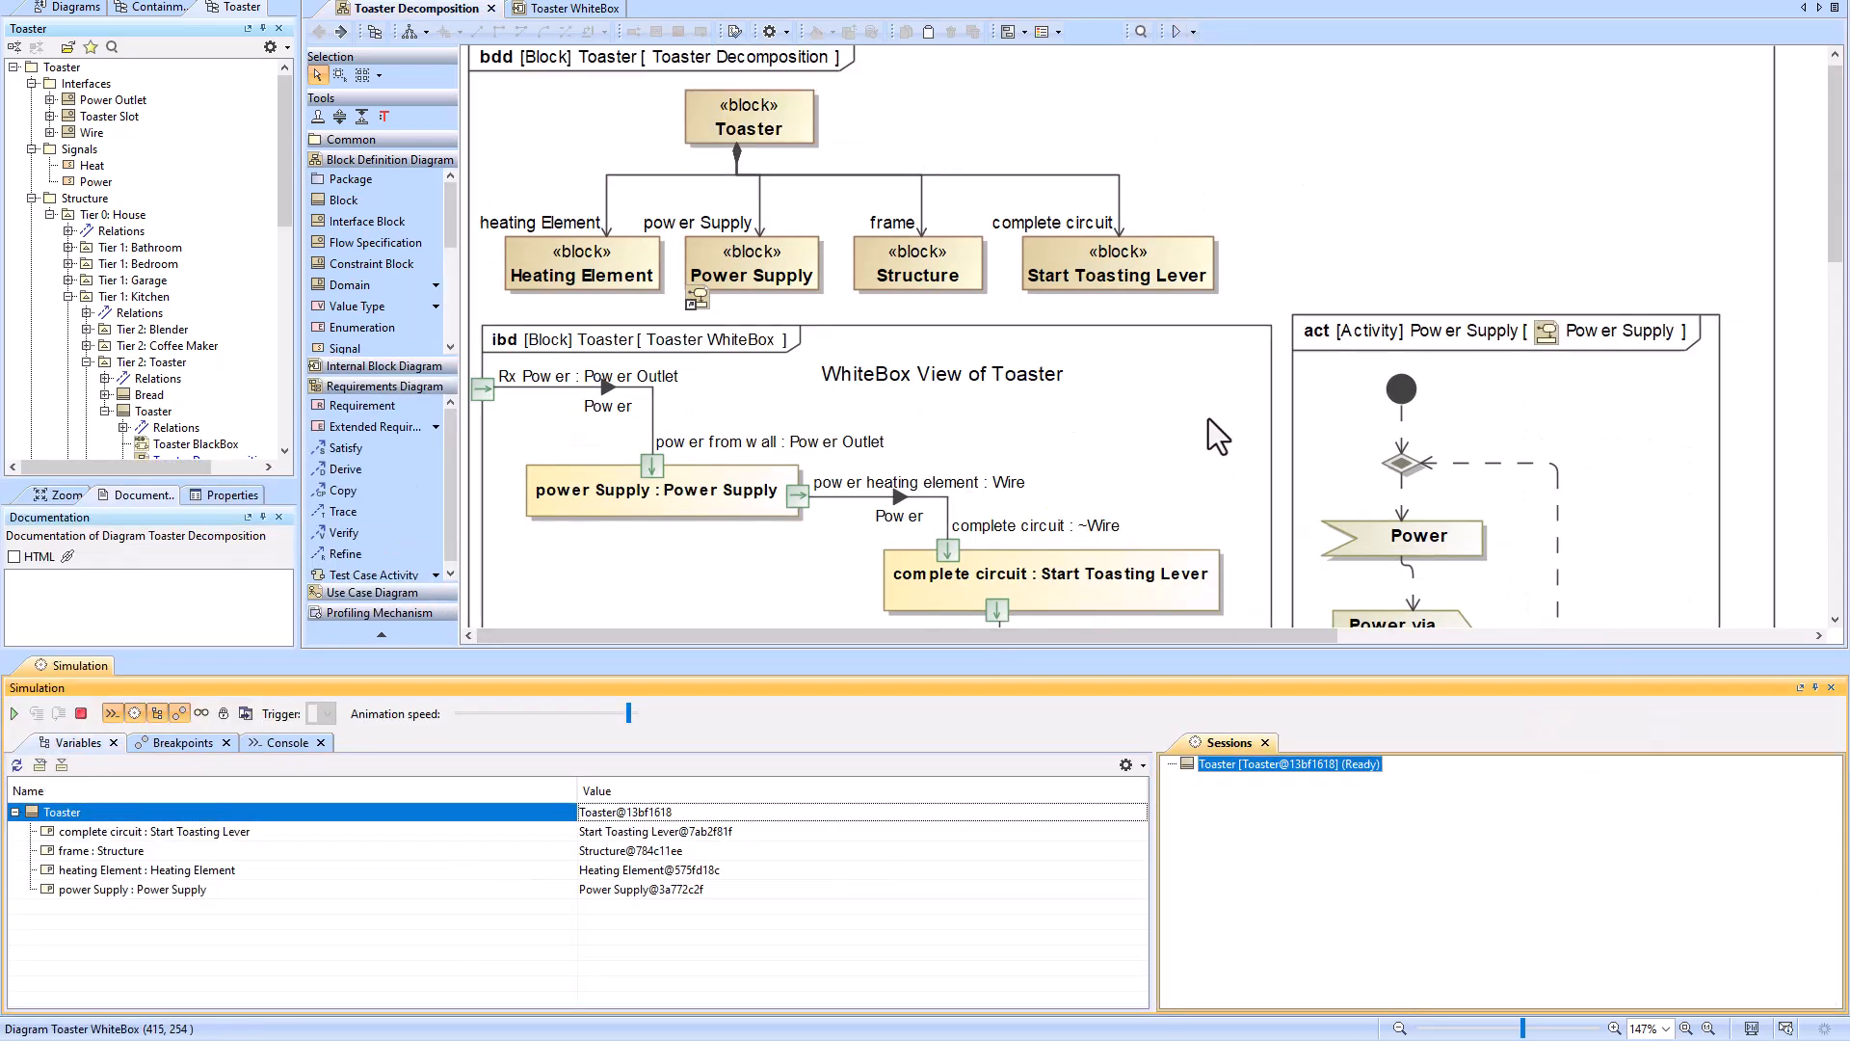
scroll(1140, 424, "down", 1)
scroll(1138, 424, "up", 1)
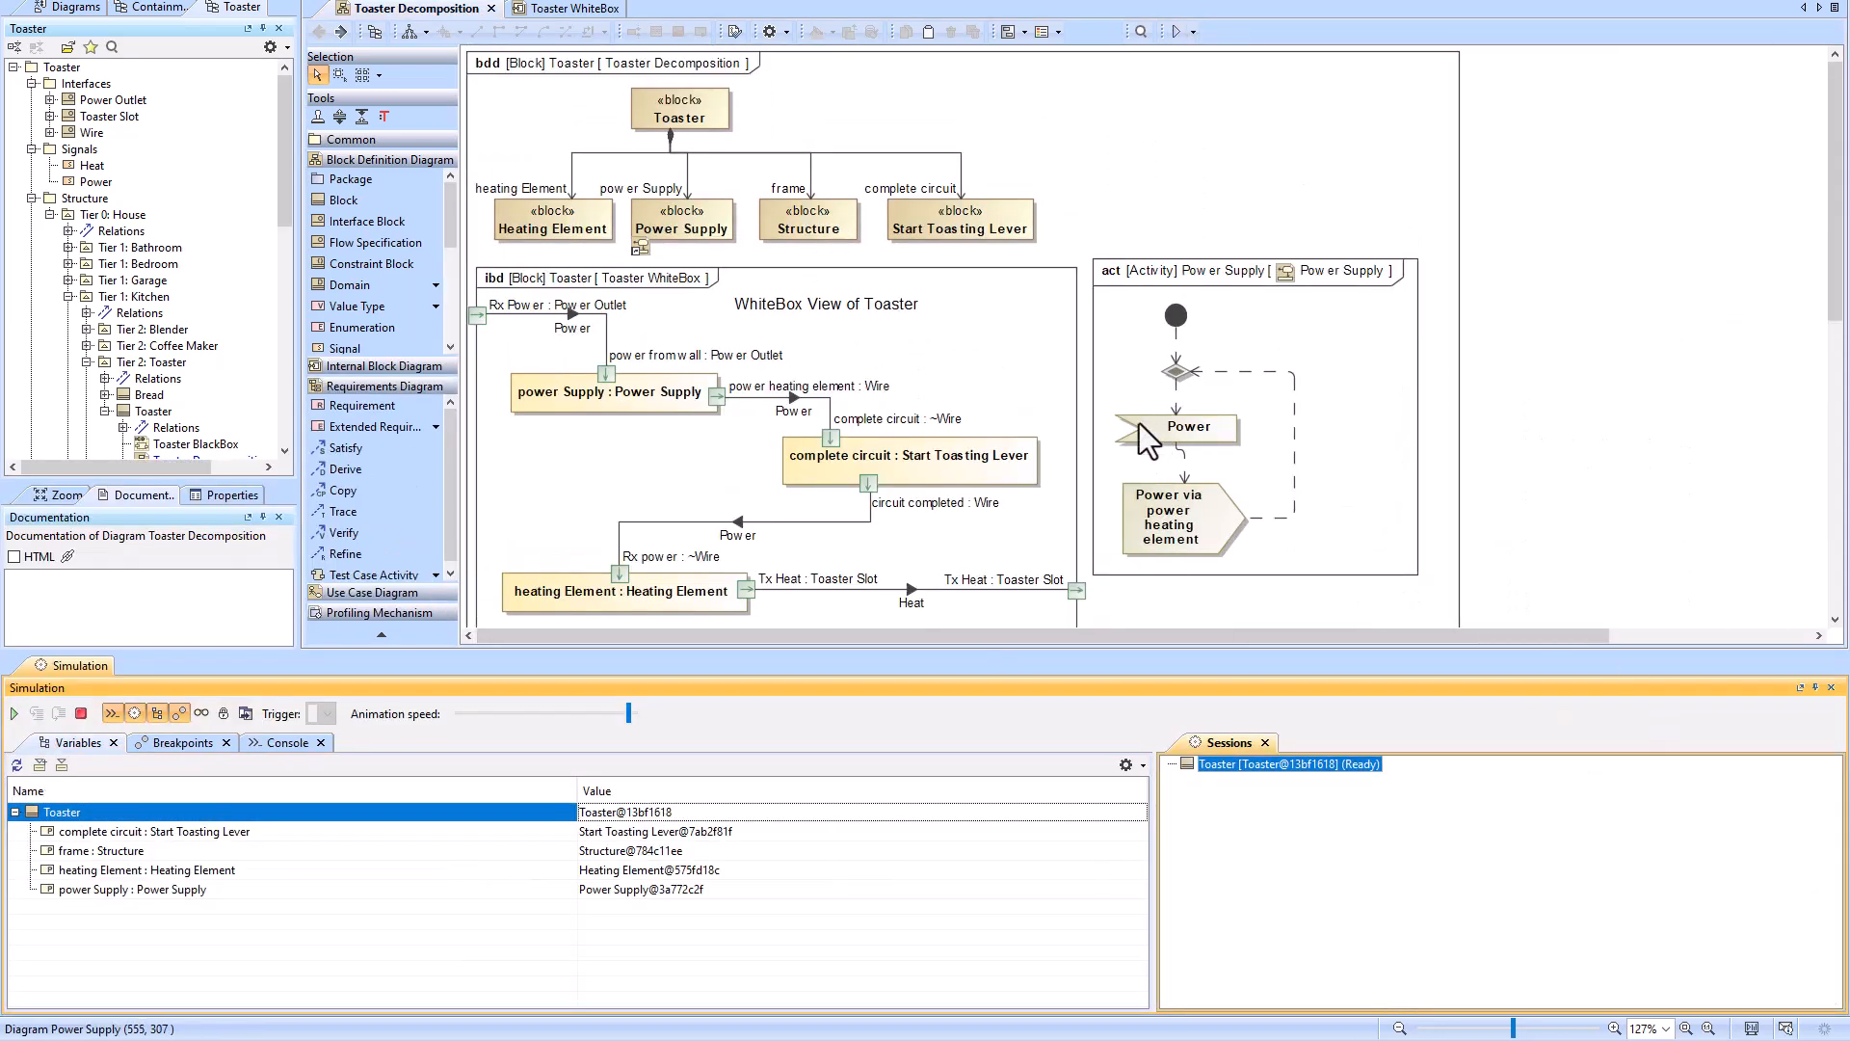
left_click(14, 714)
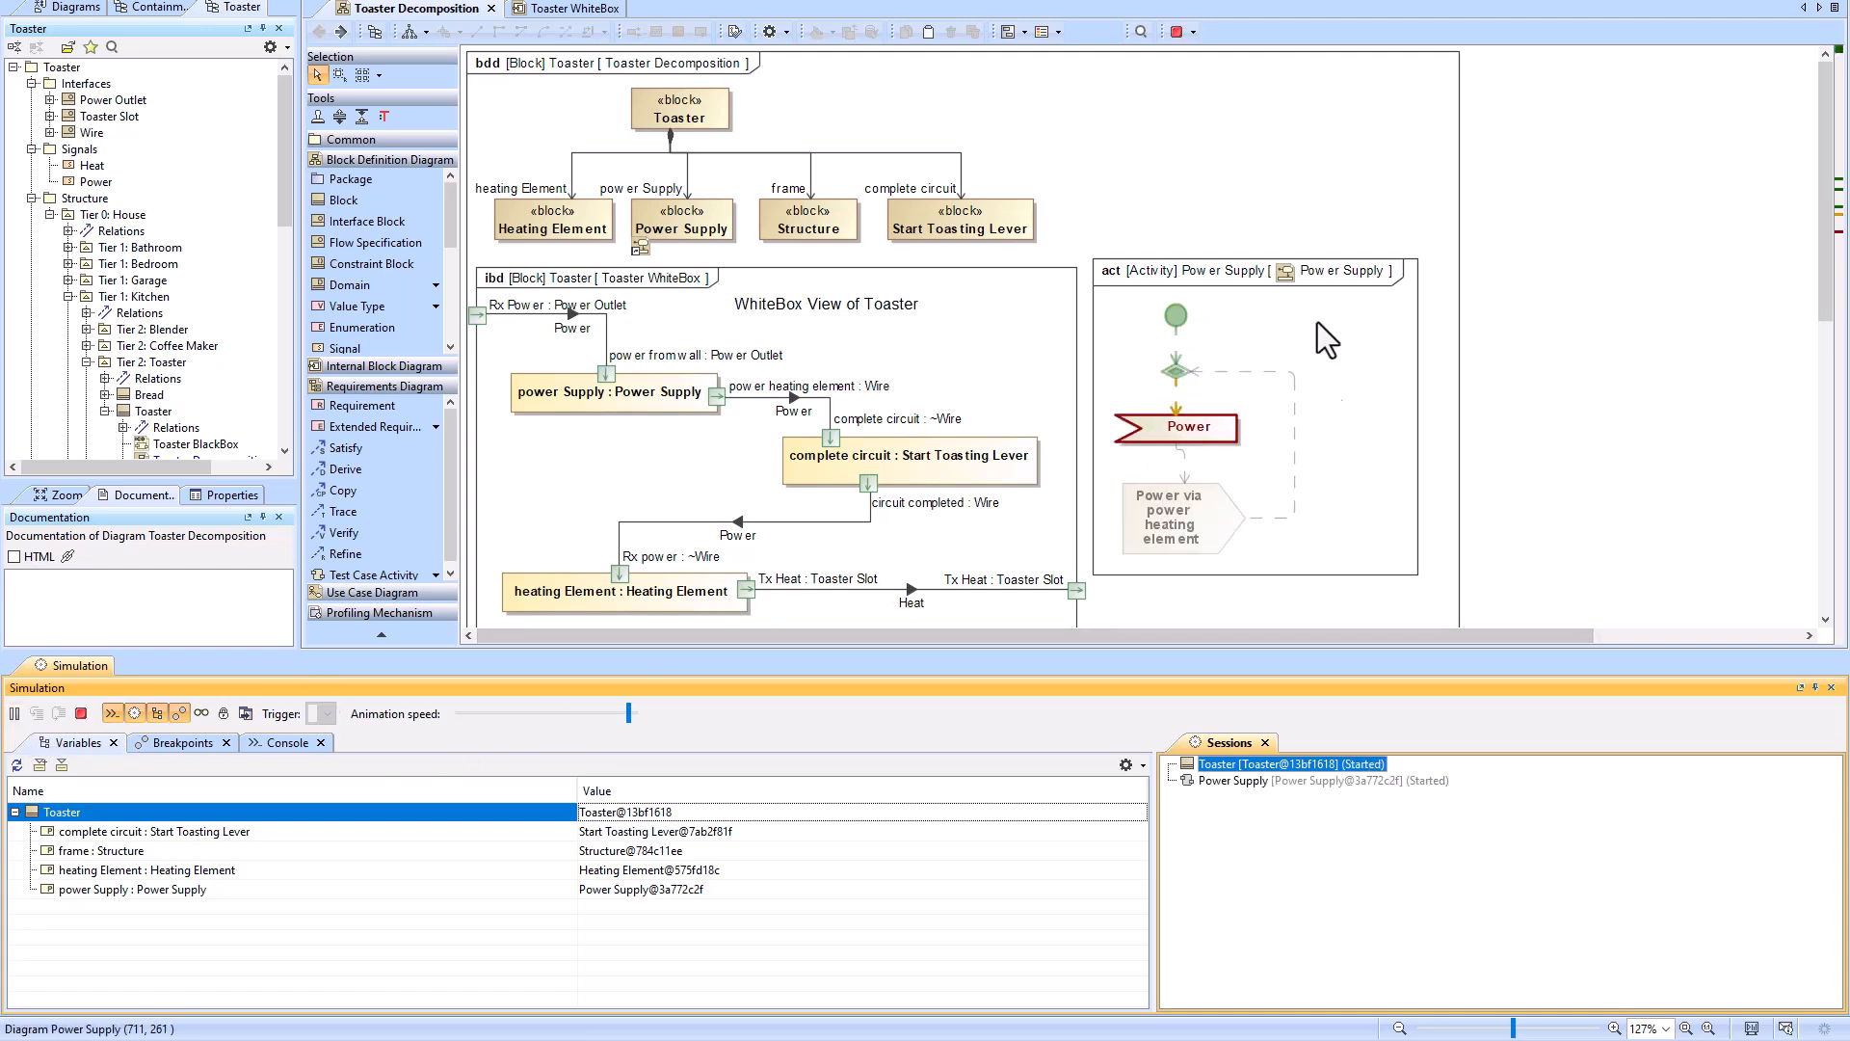
left_click(1223, 780)
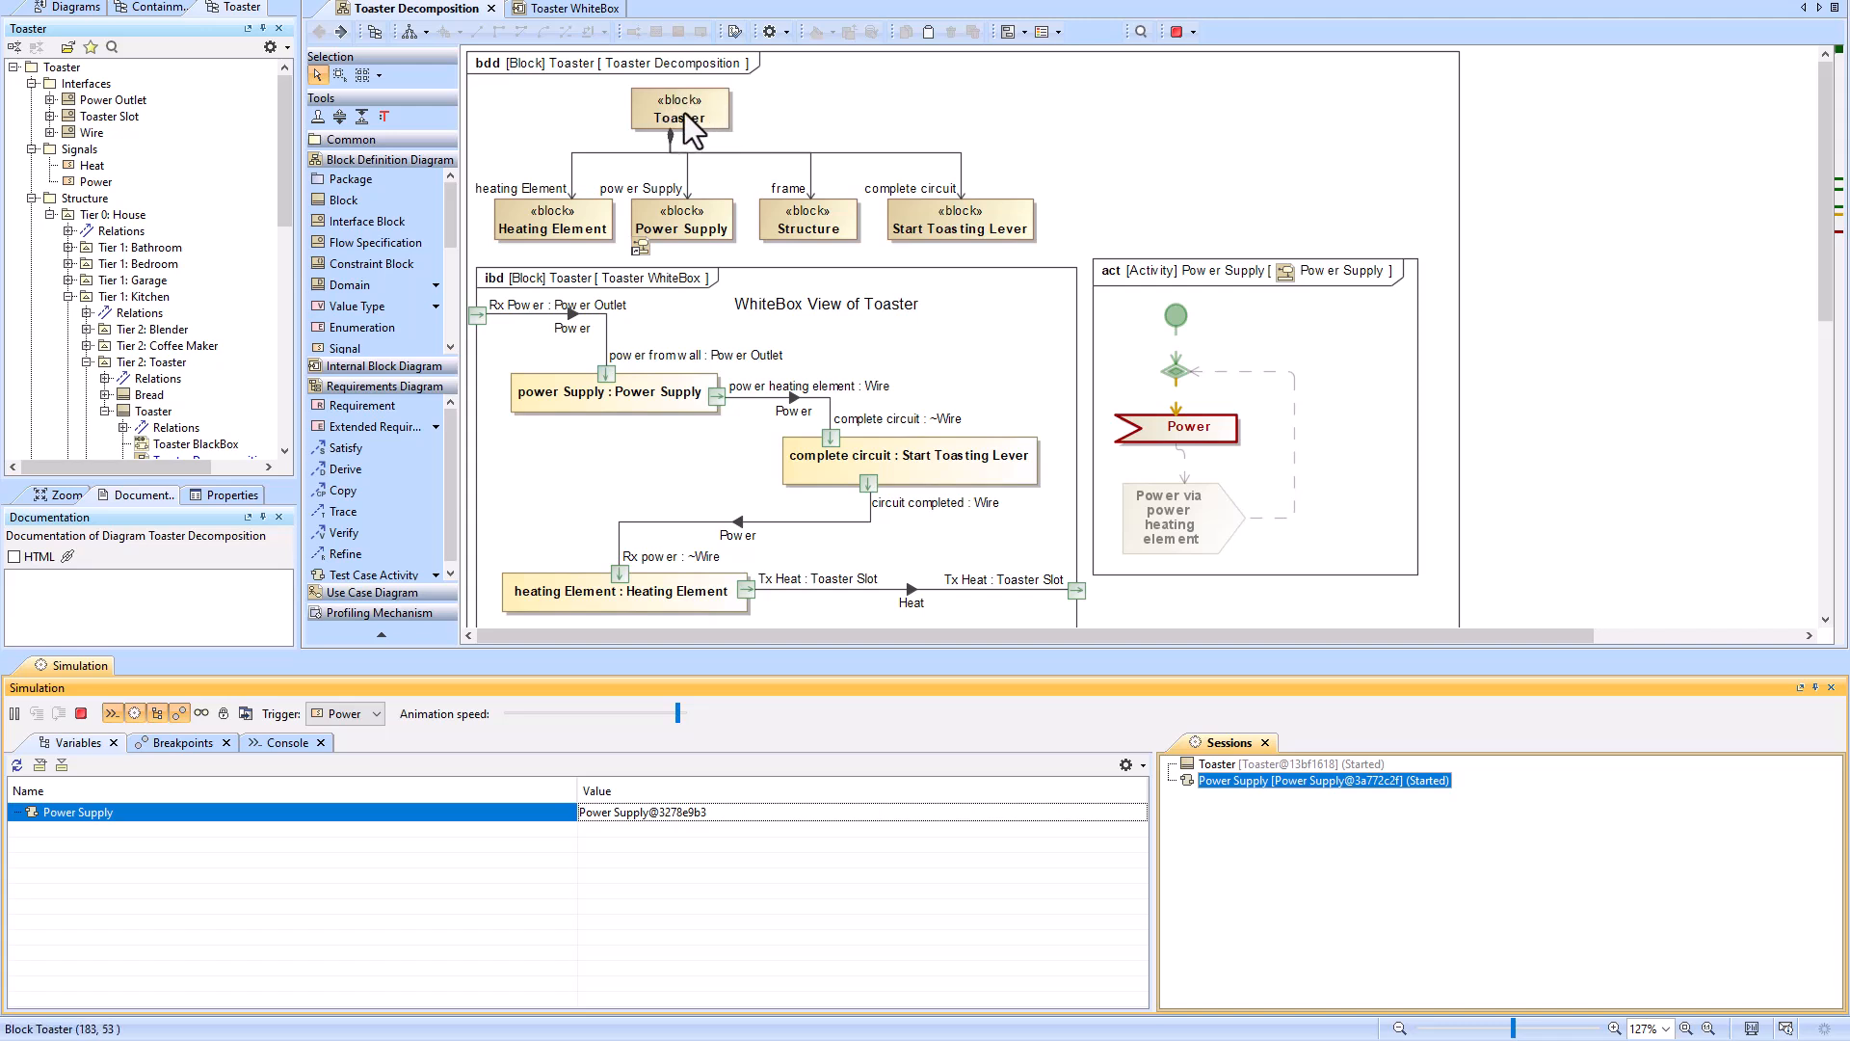
Step: Check the Classifier Behavior in the Power Supply block's specification, showing all properties and filtering them by "class"
left_click(692, 221)
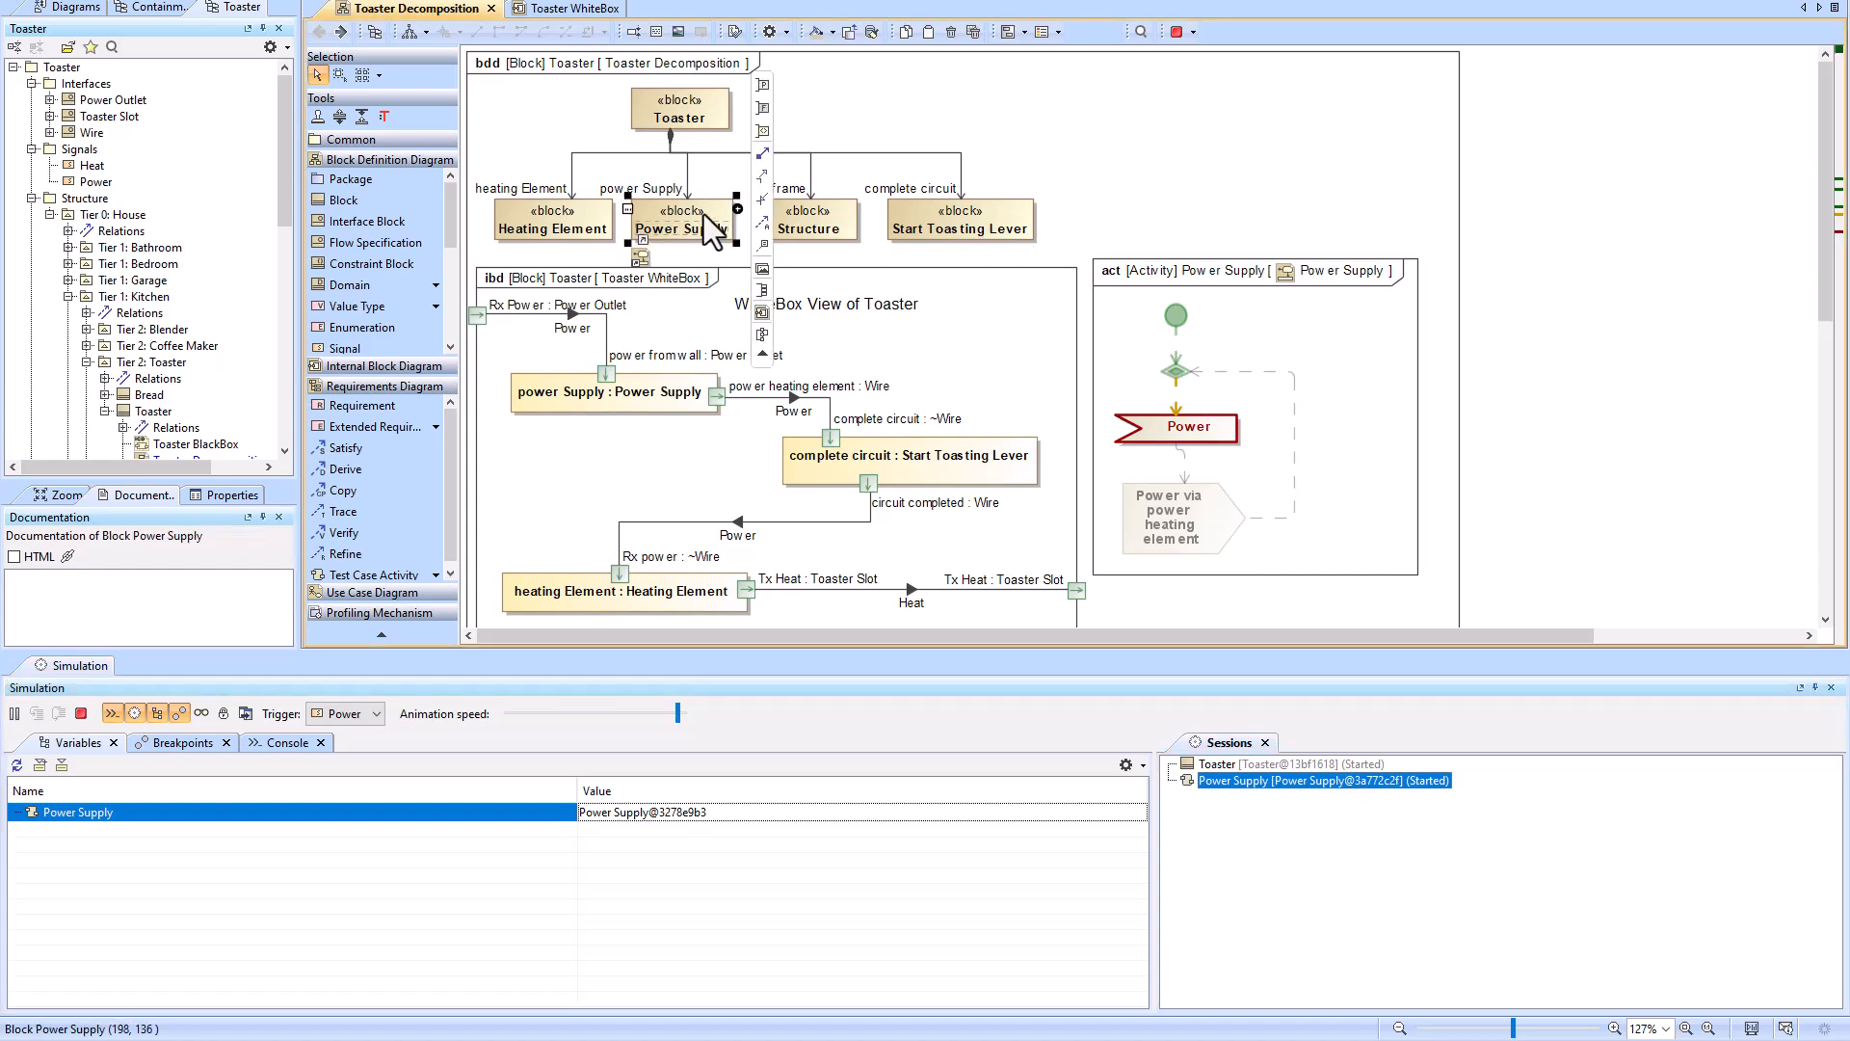
double_click(704, 214)
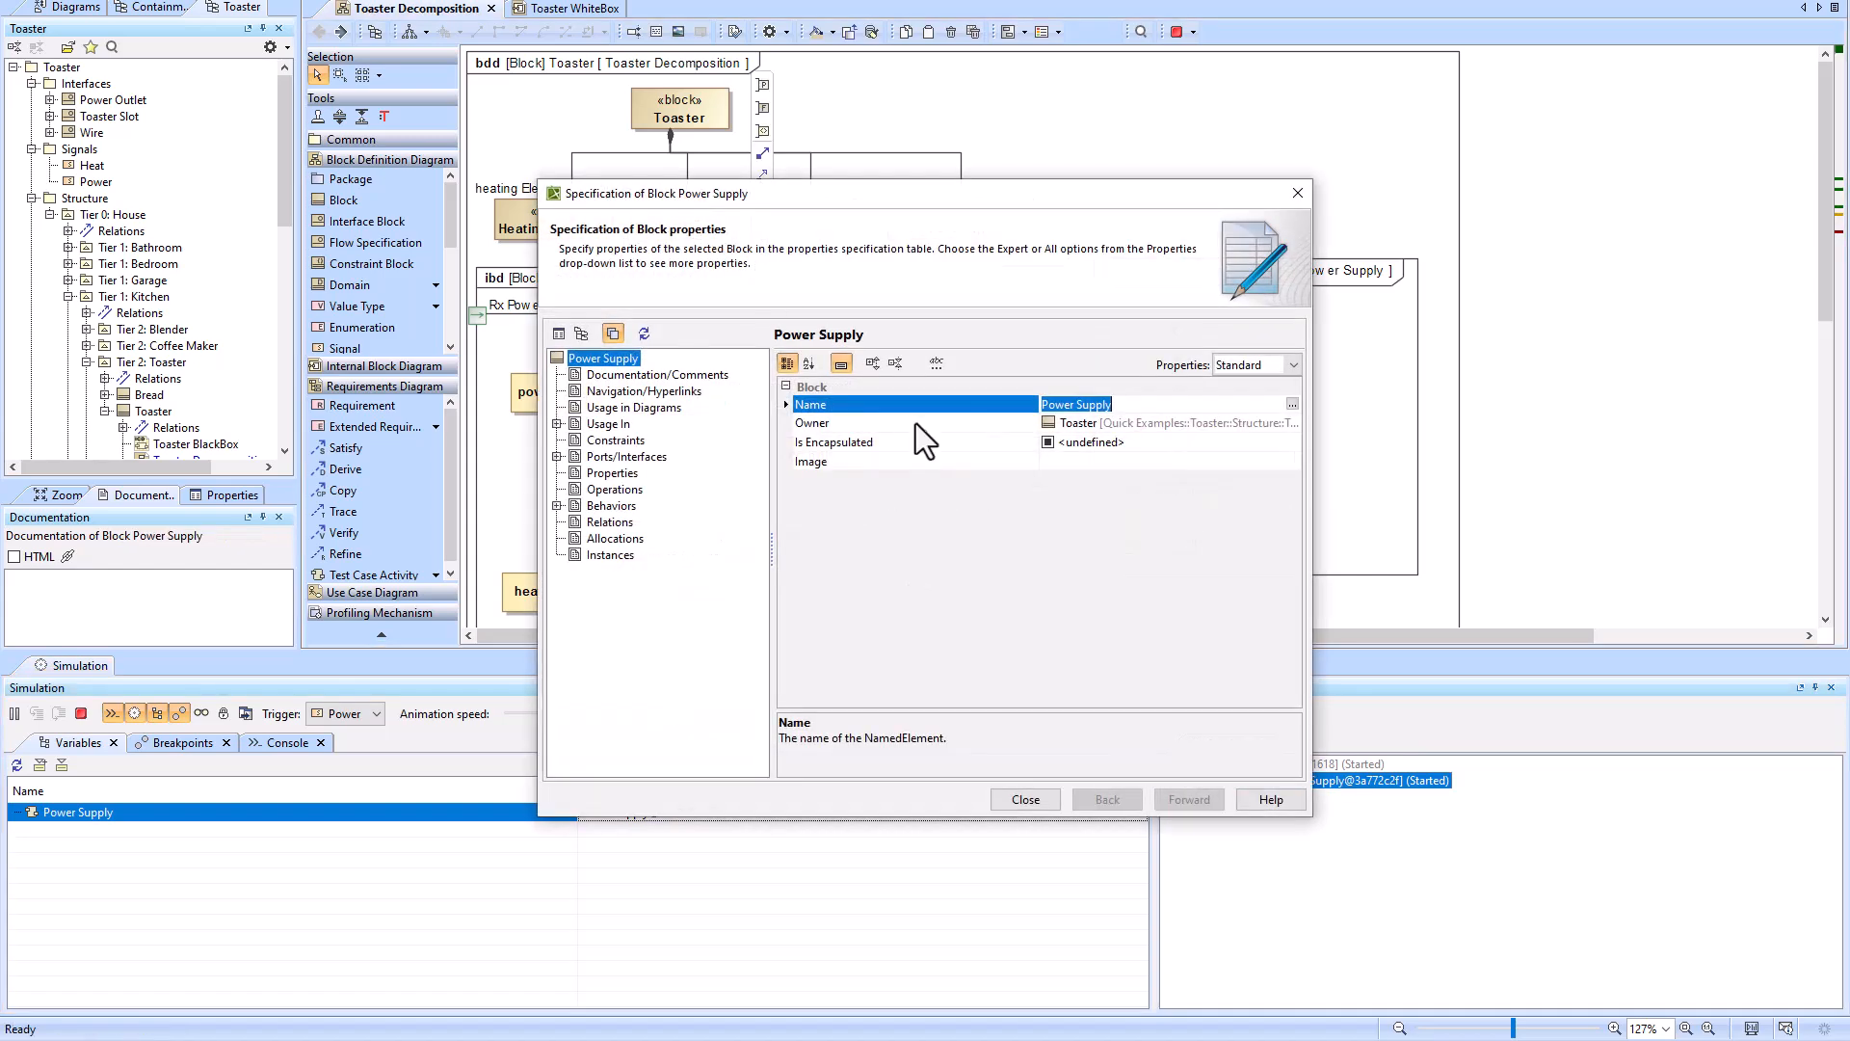
left_click(1292, 366)
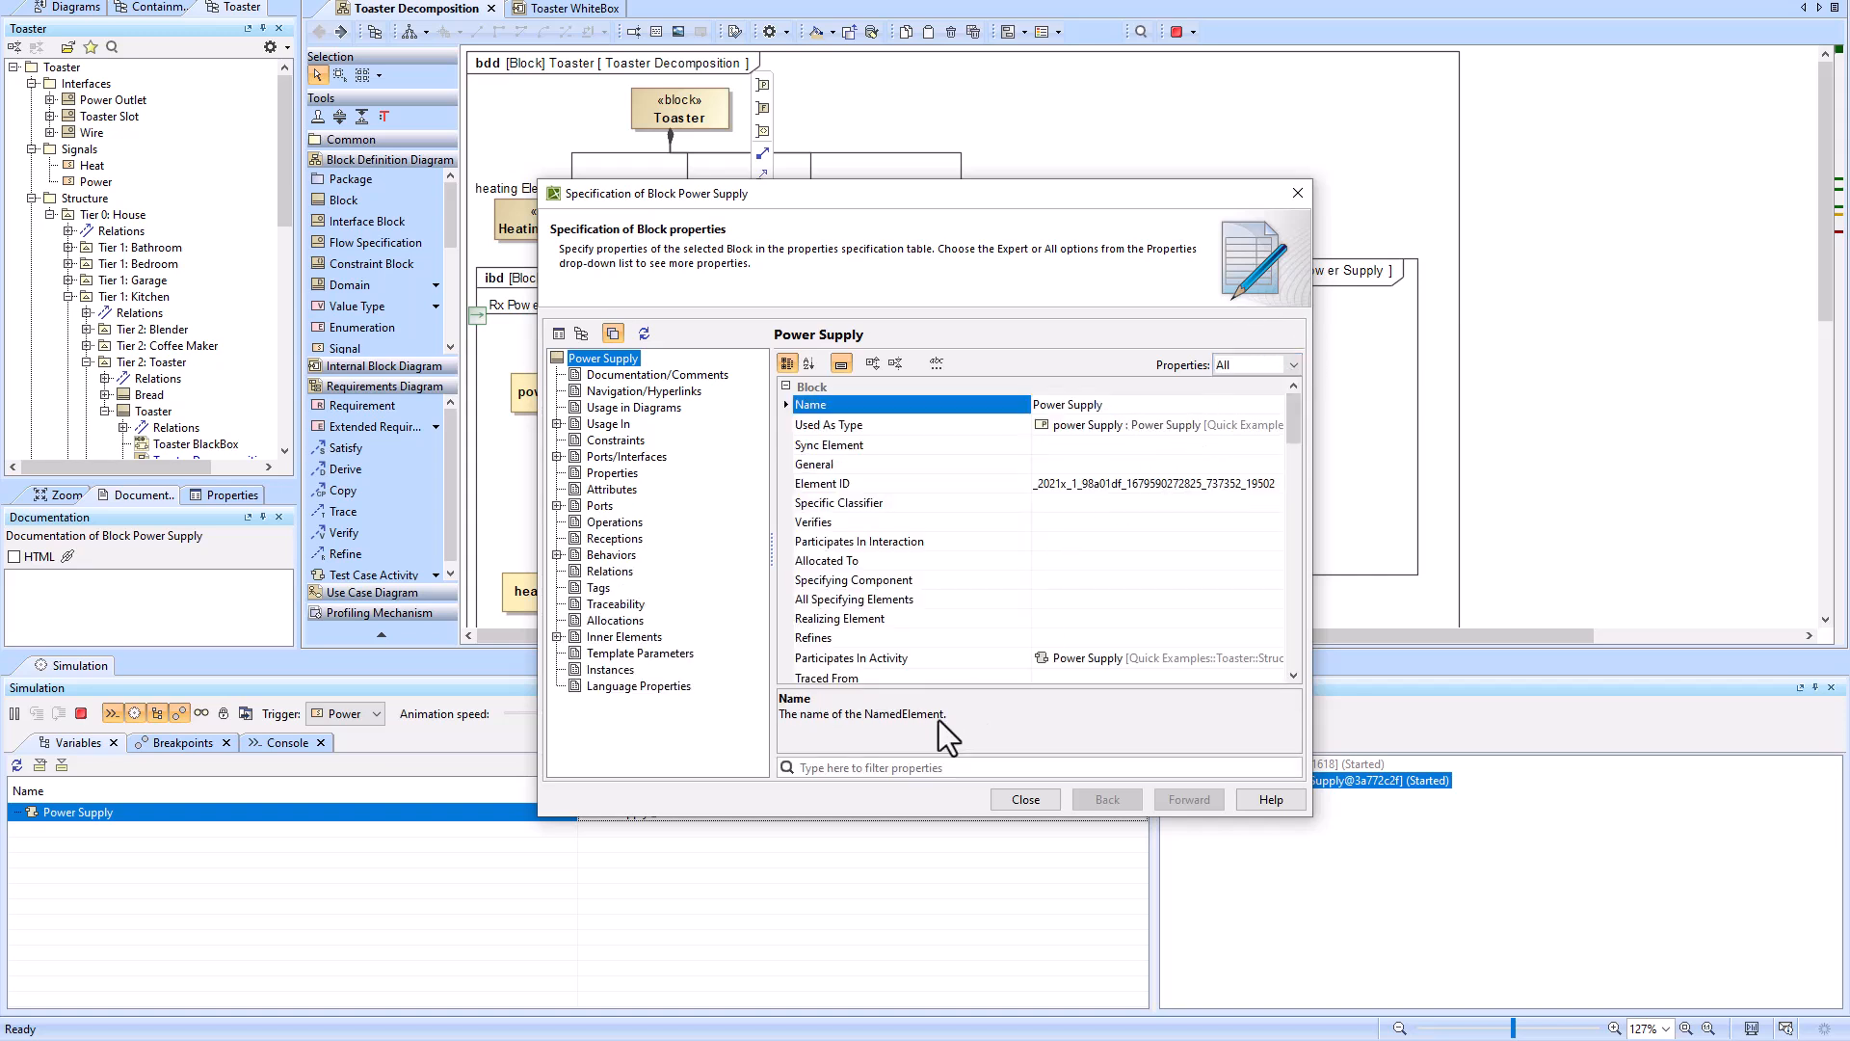
type("class")
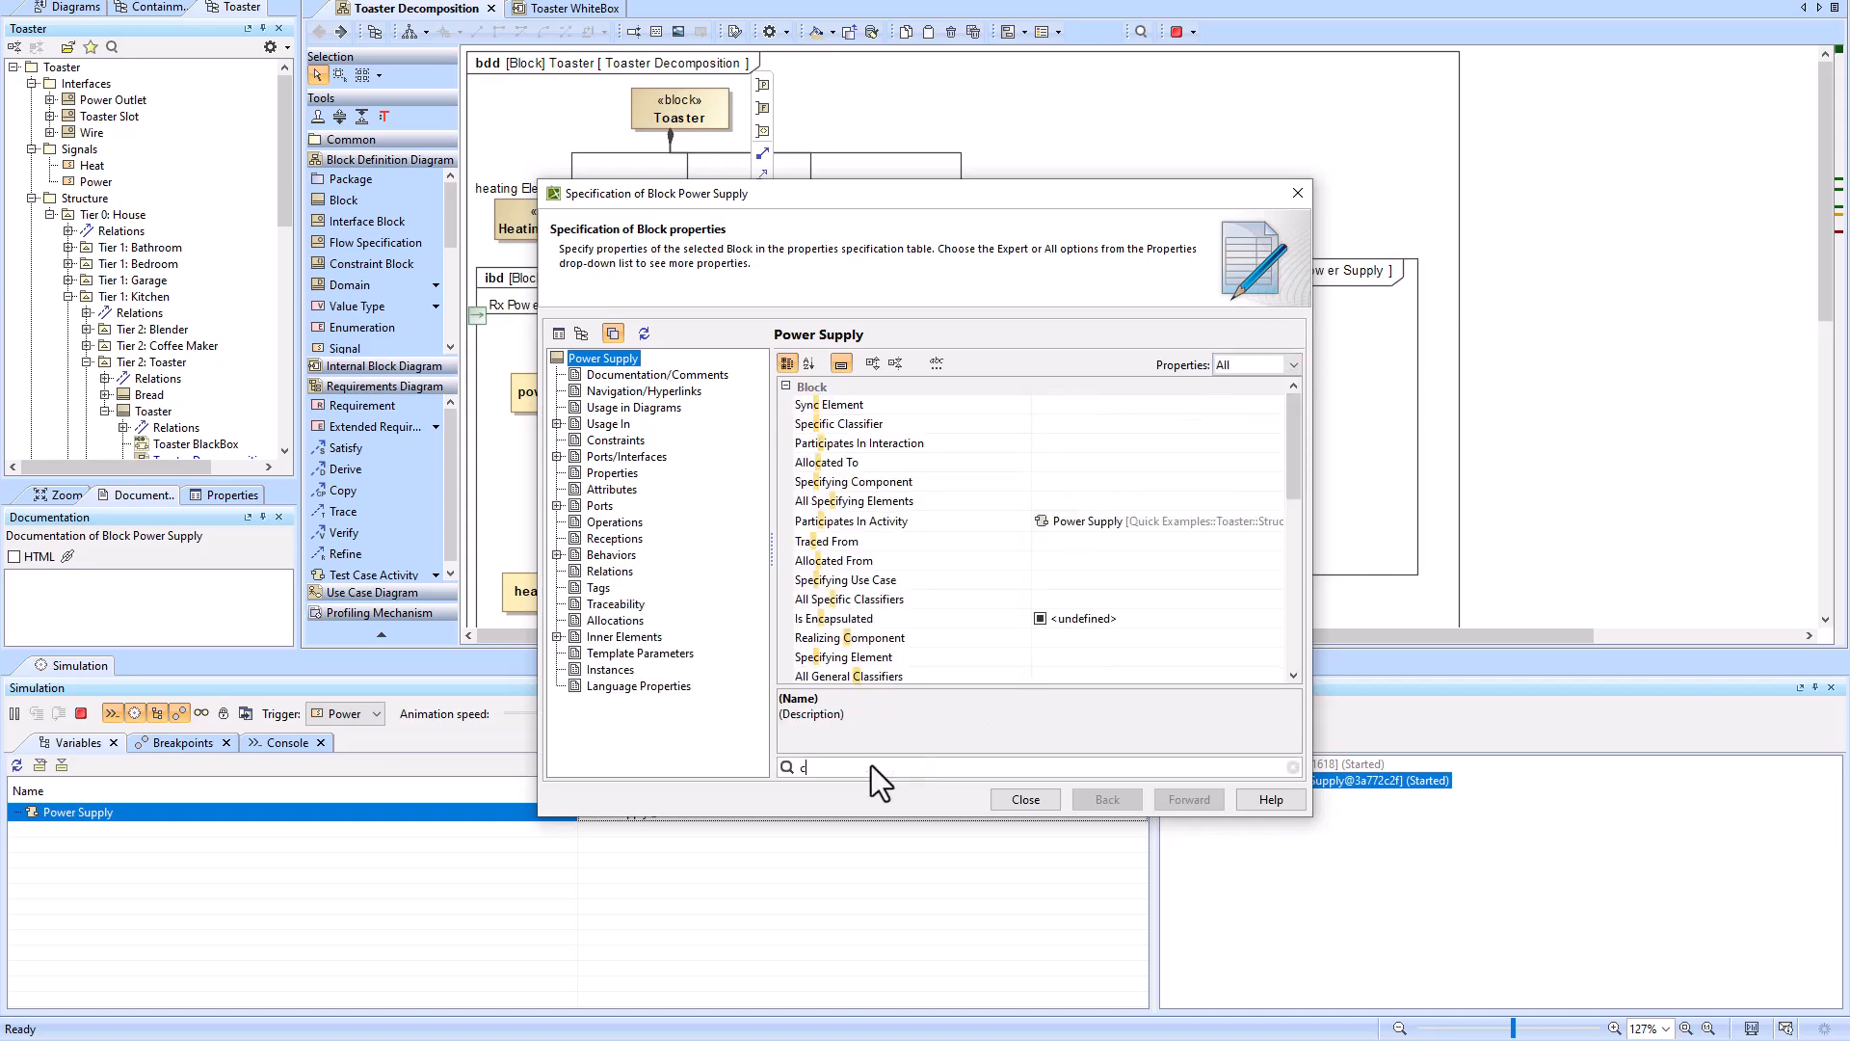
left_click(1033, 539)
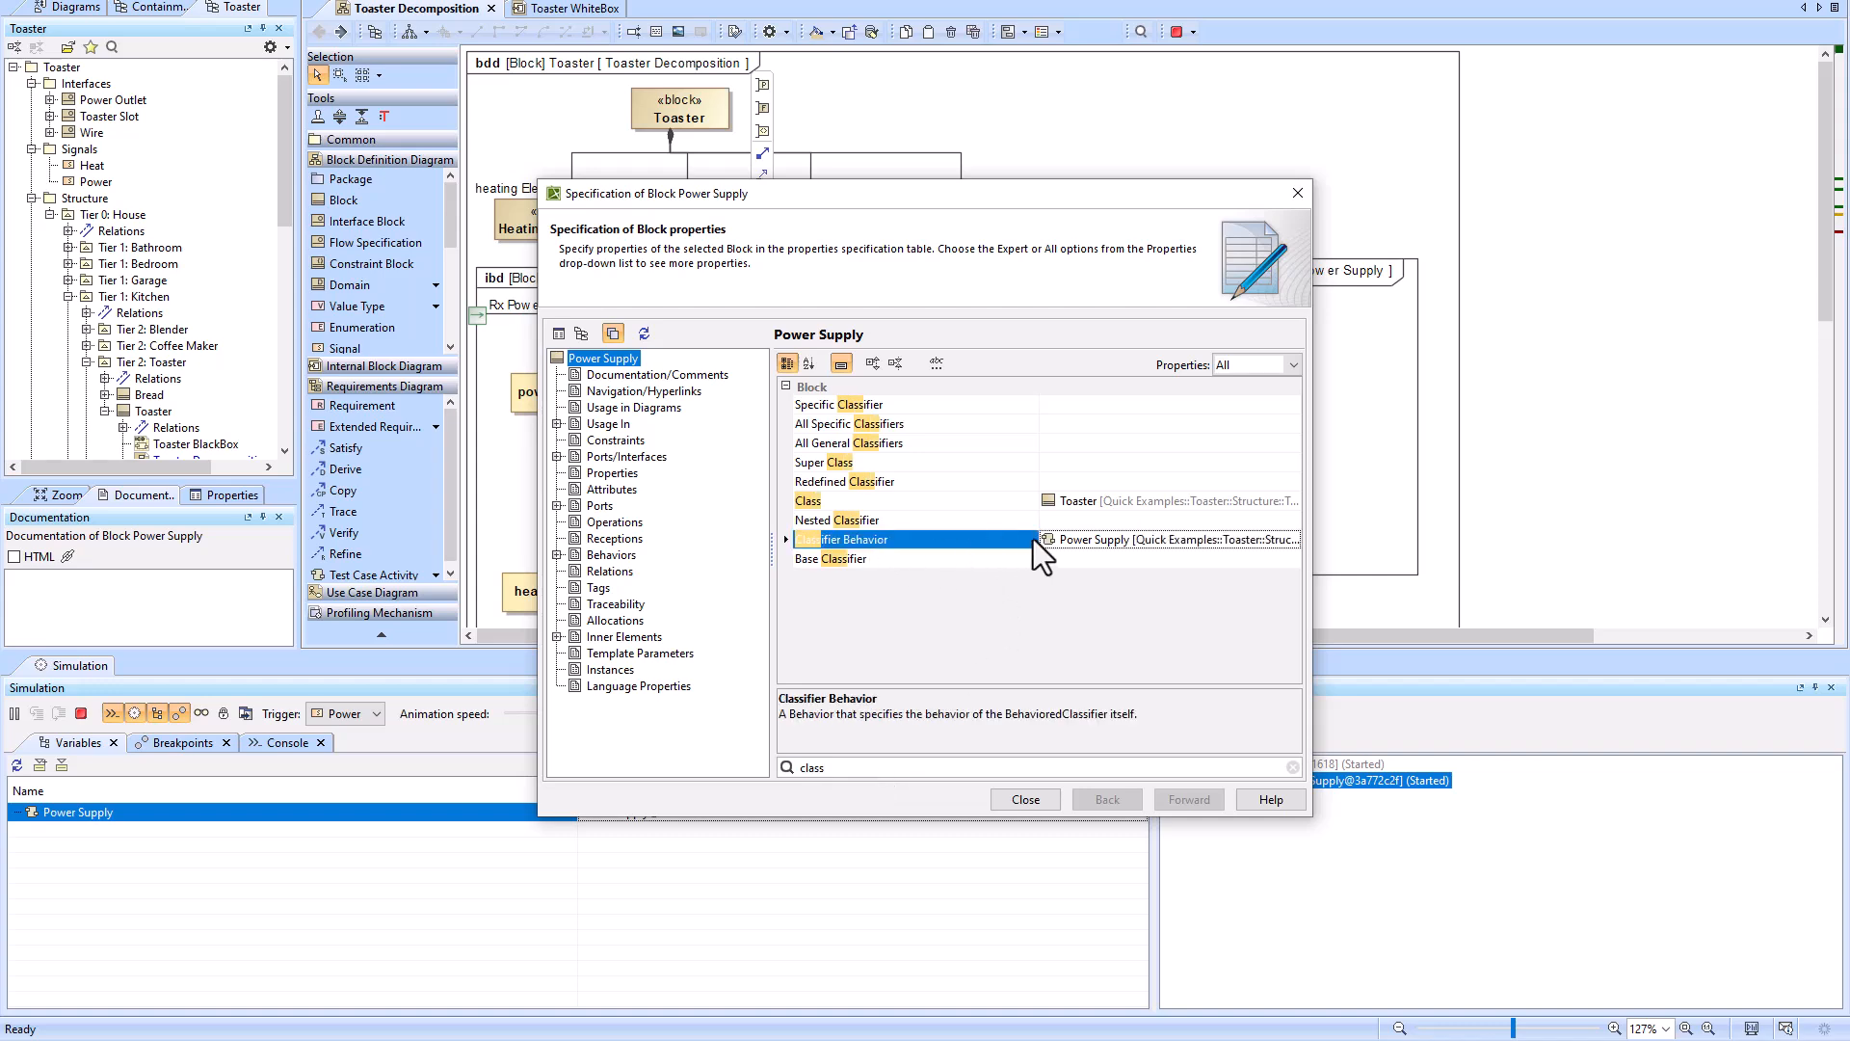
left_click(1025, 799)
left_click(836, 229)
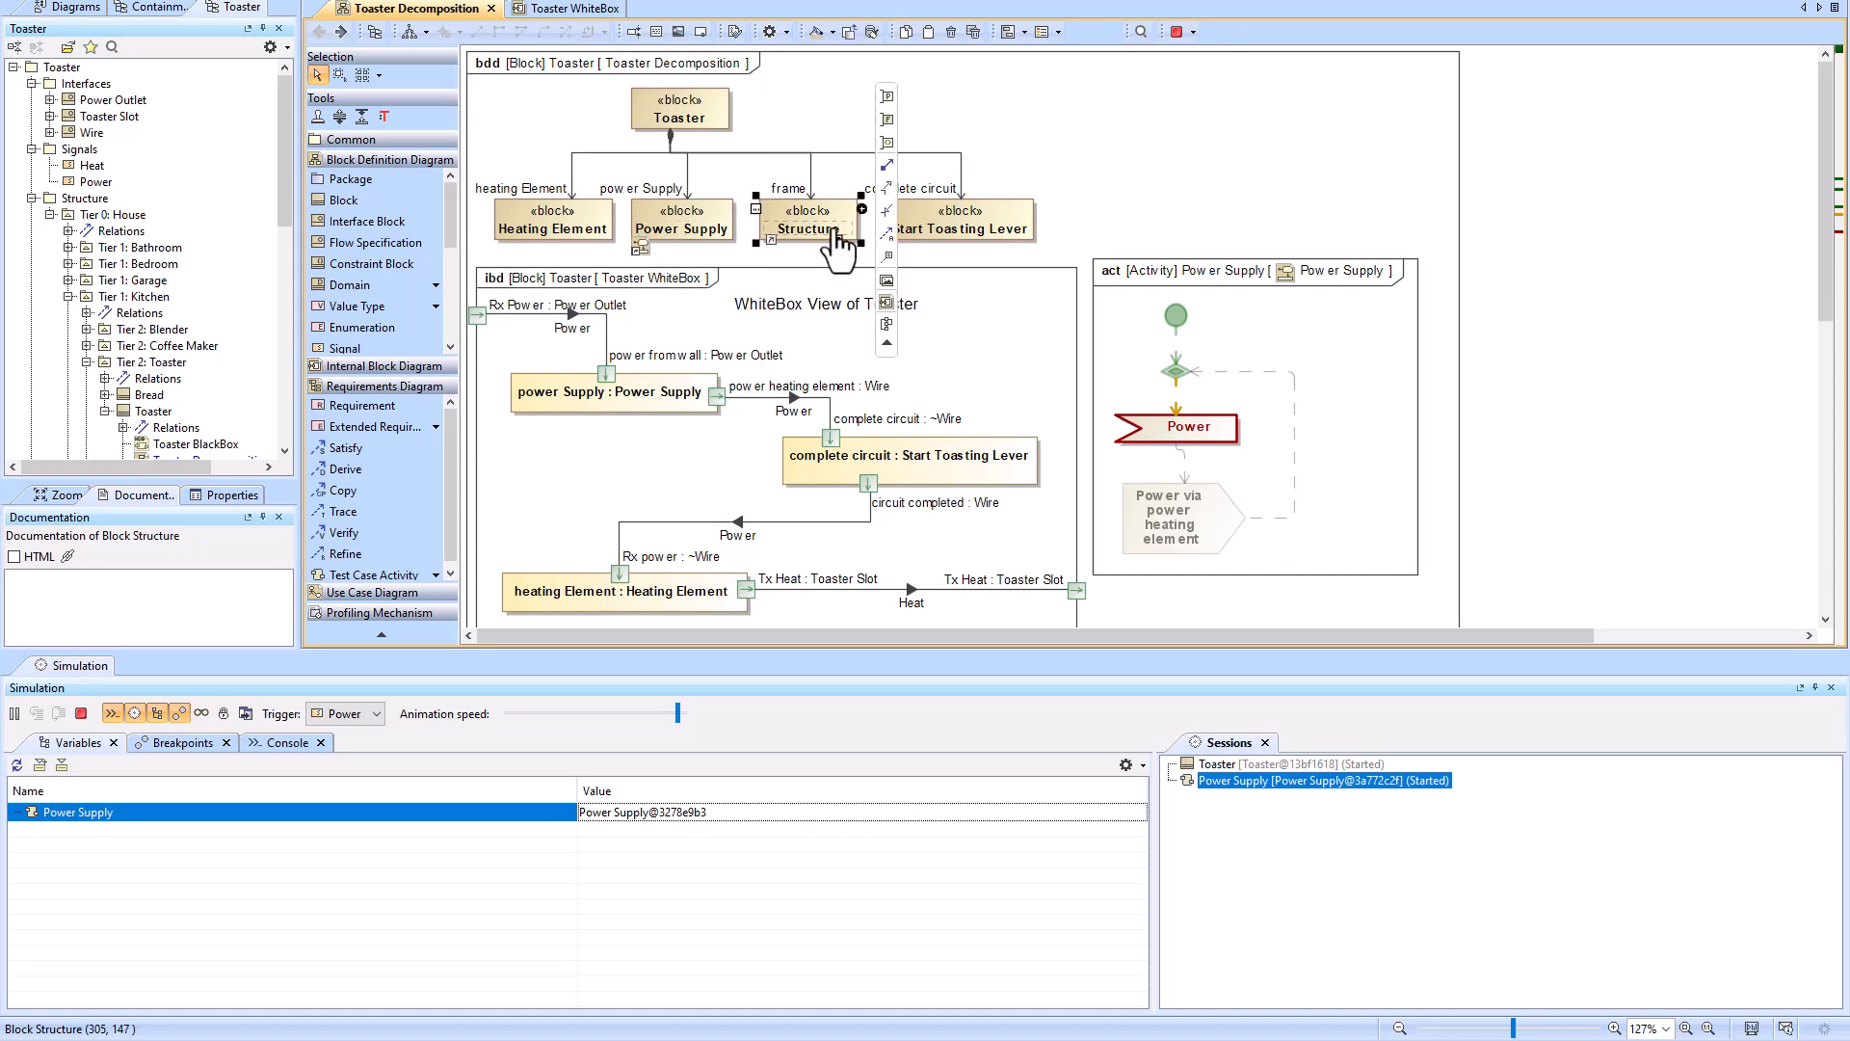
left_click(1082, 340)
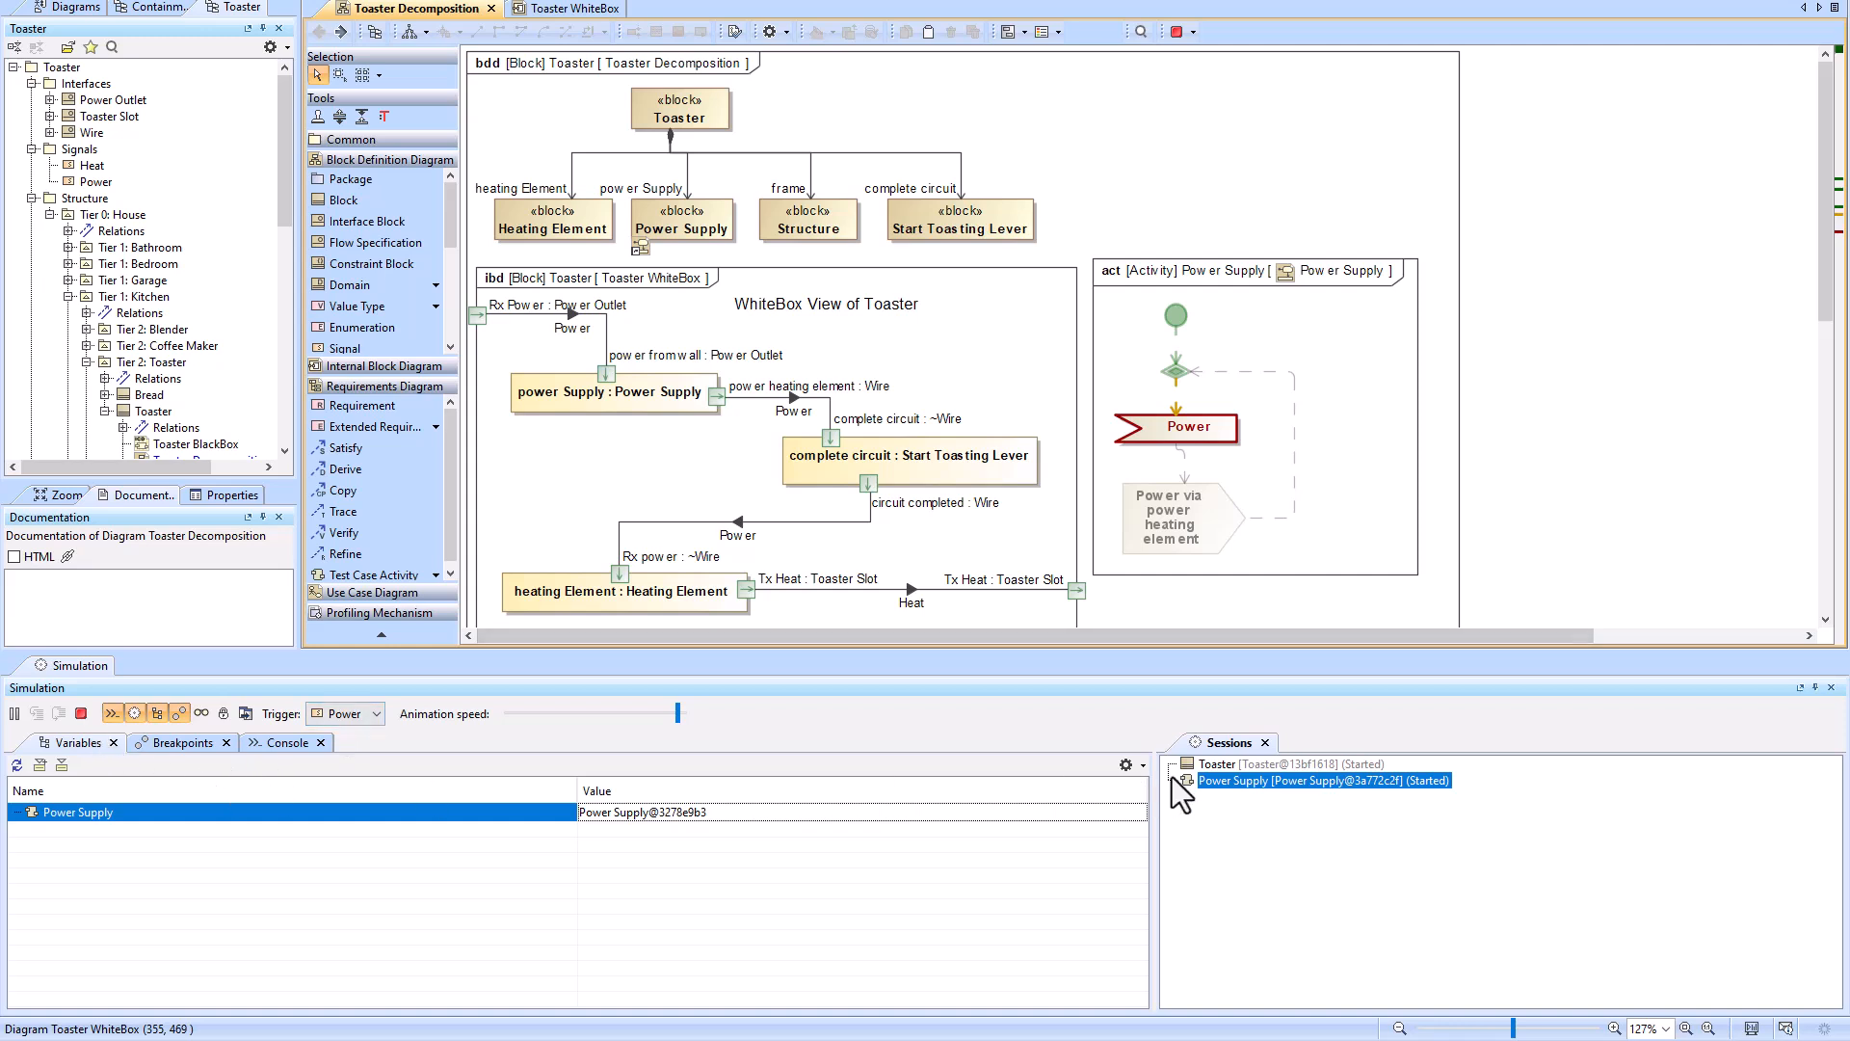
Step: Send the Power signal to the running Power Supply session in the Toaster simulation
left_click(1222, 764)
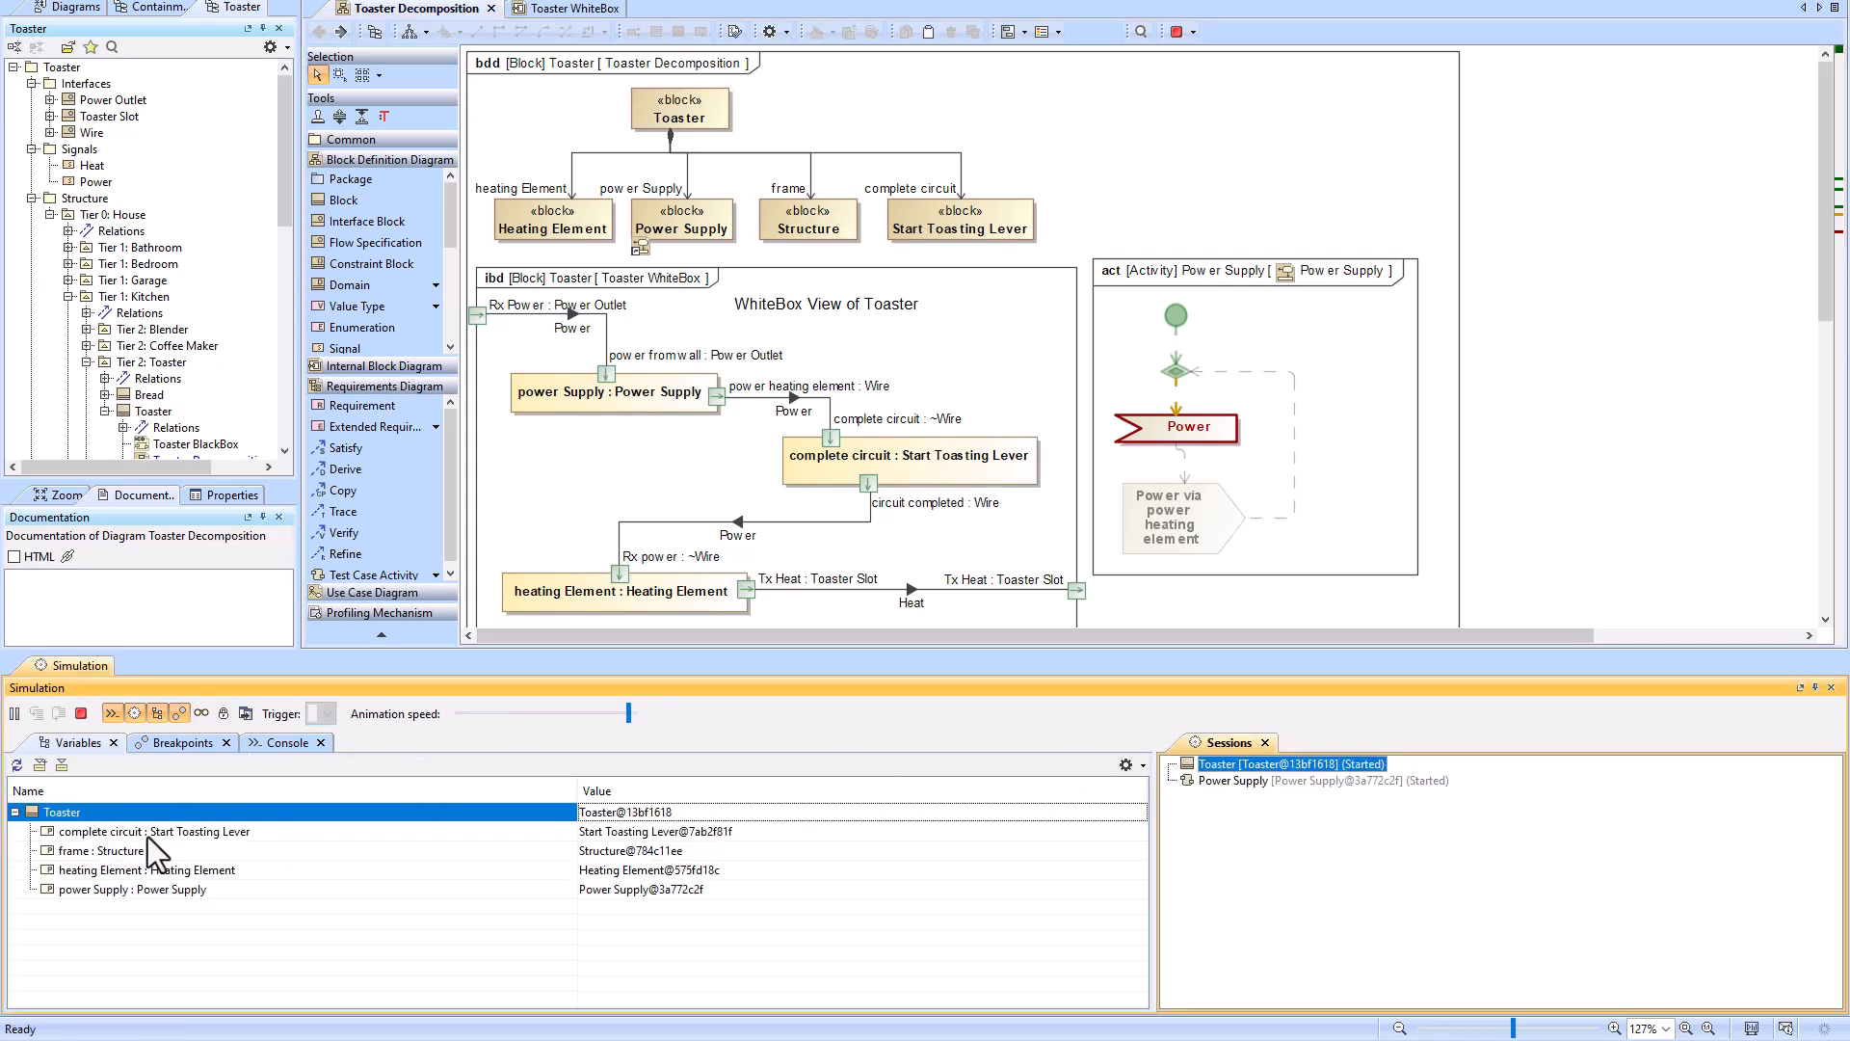
left_click(1258, 781)
left_click(357, 715)
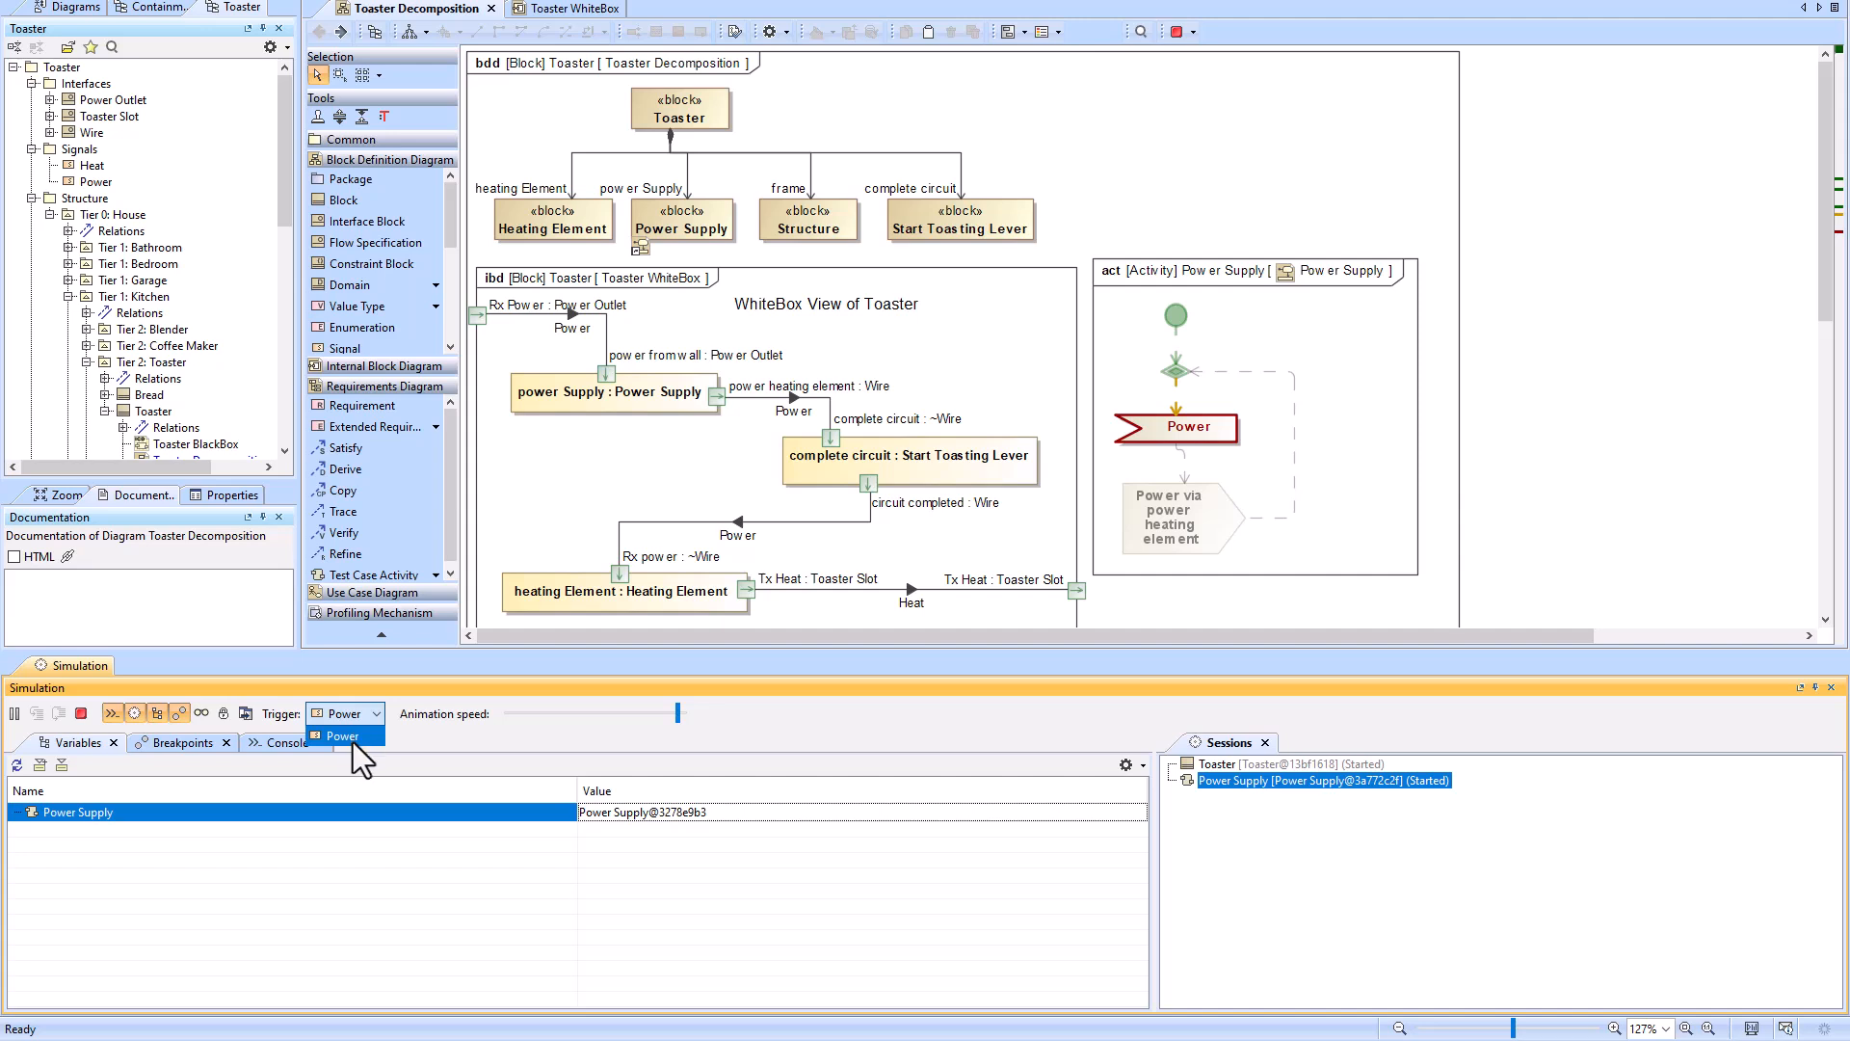
left_click(351, 738)
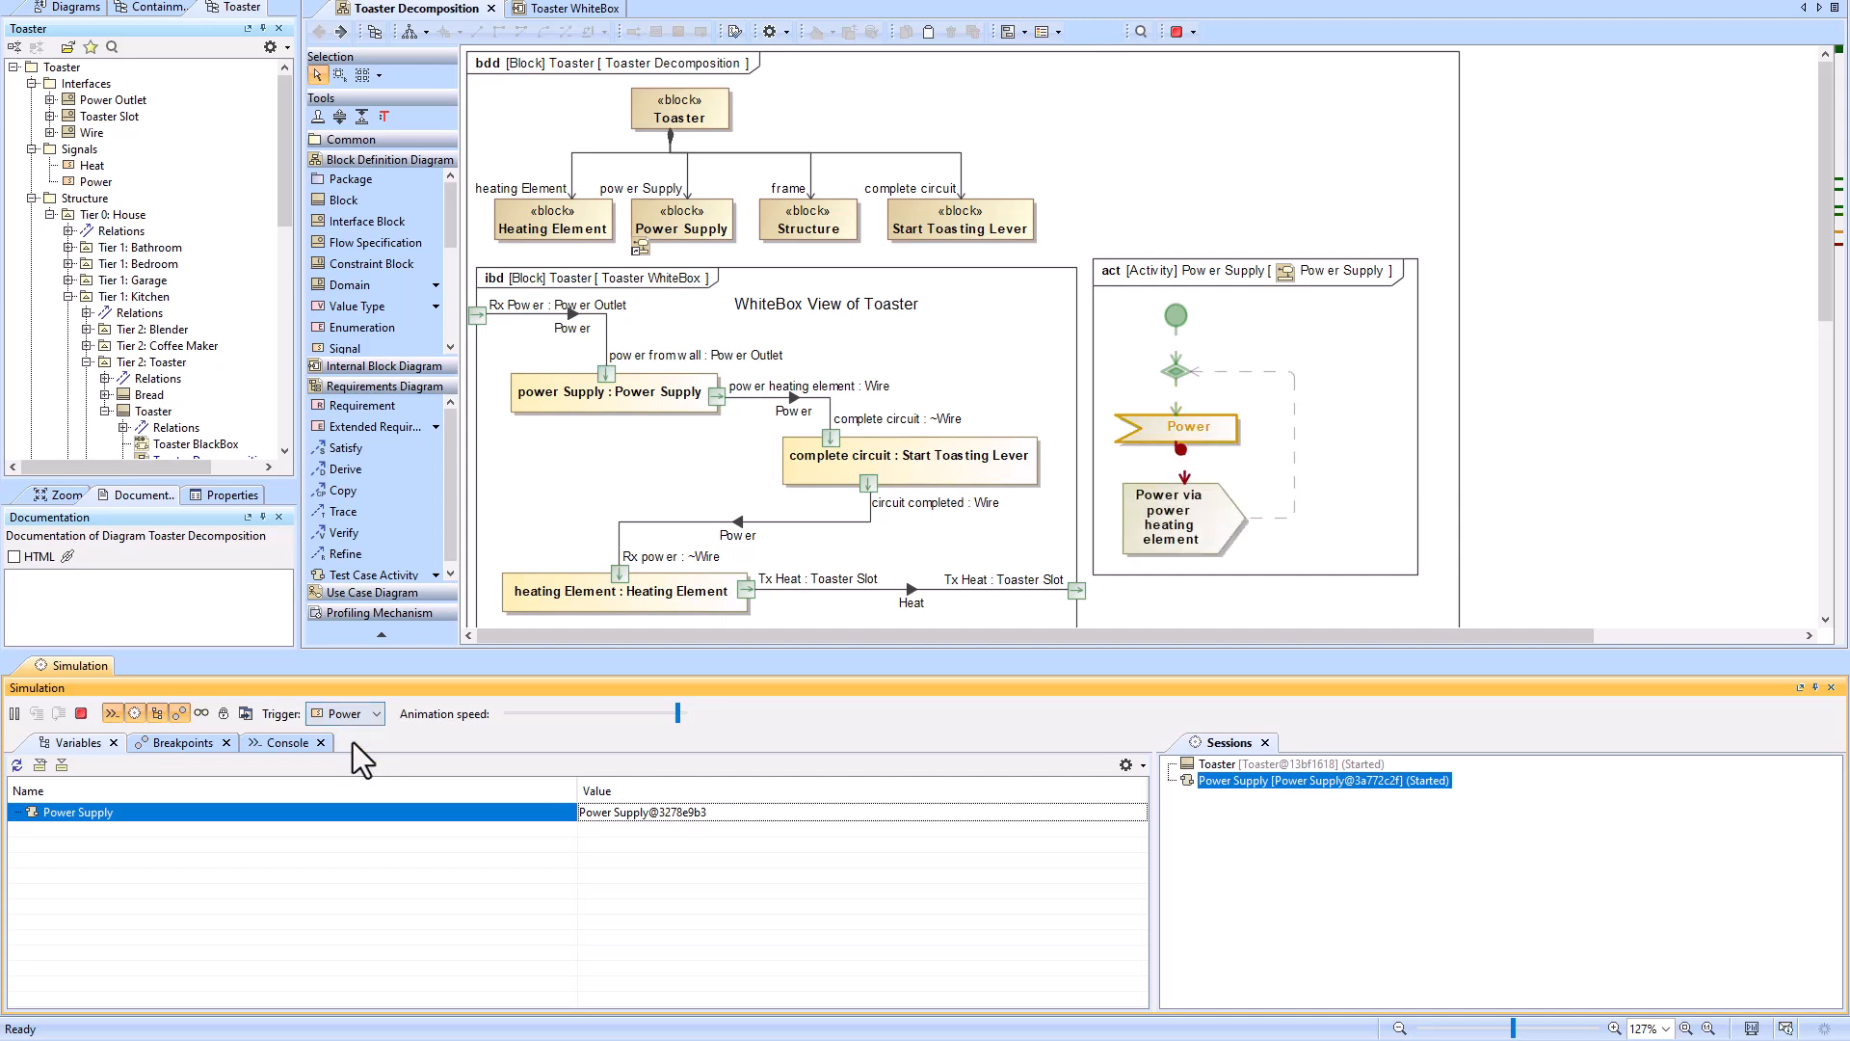
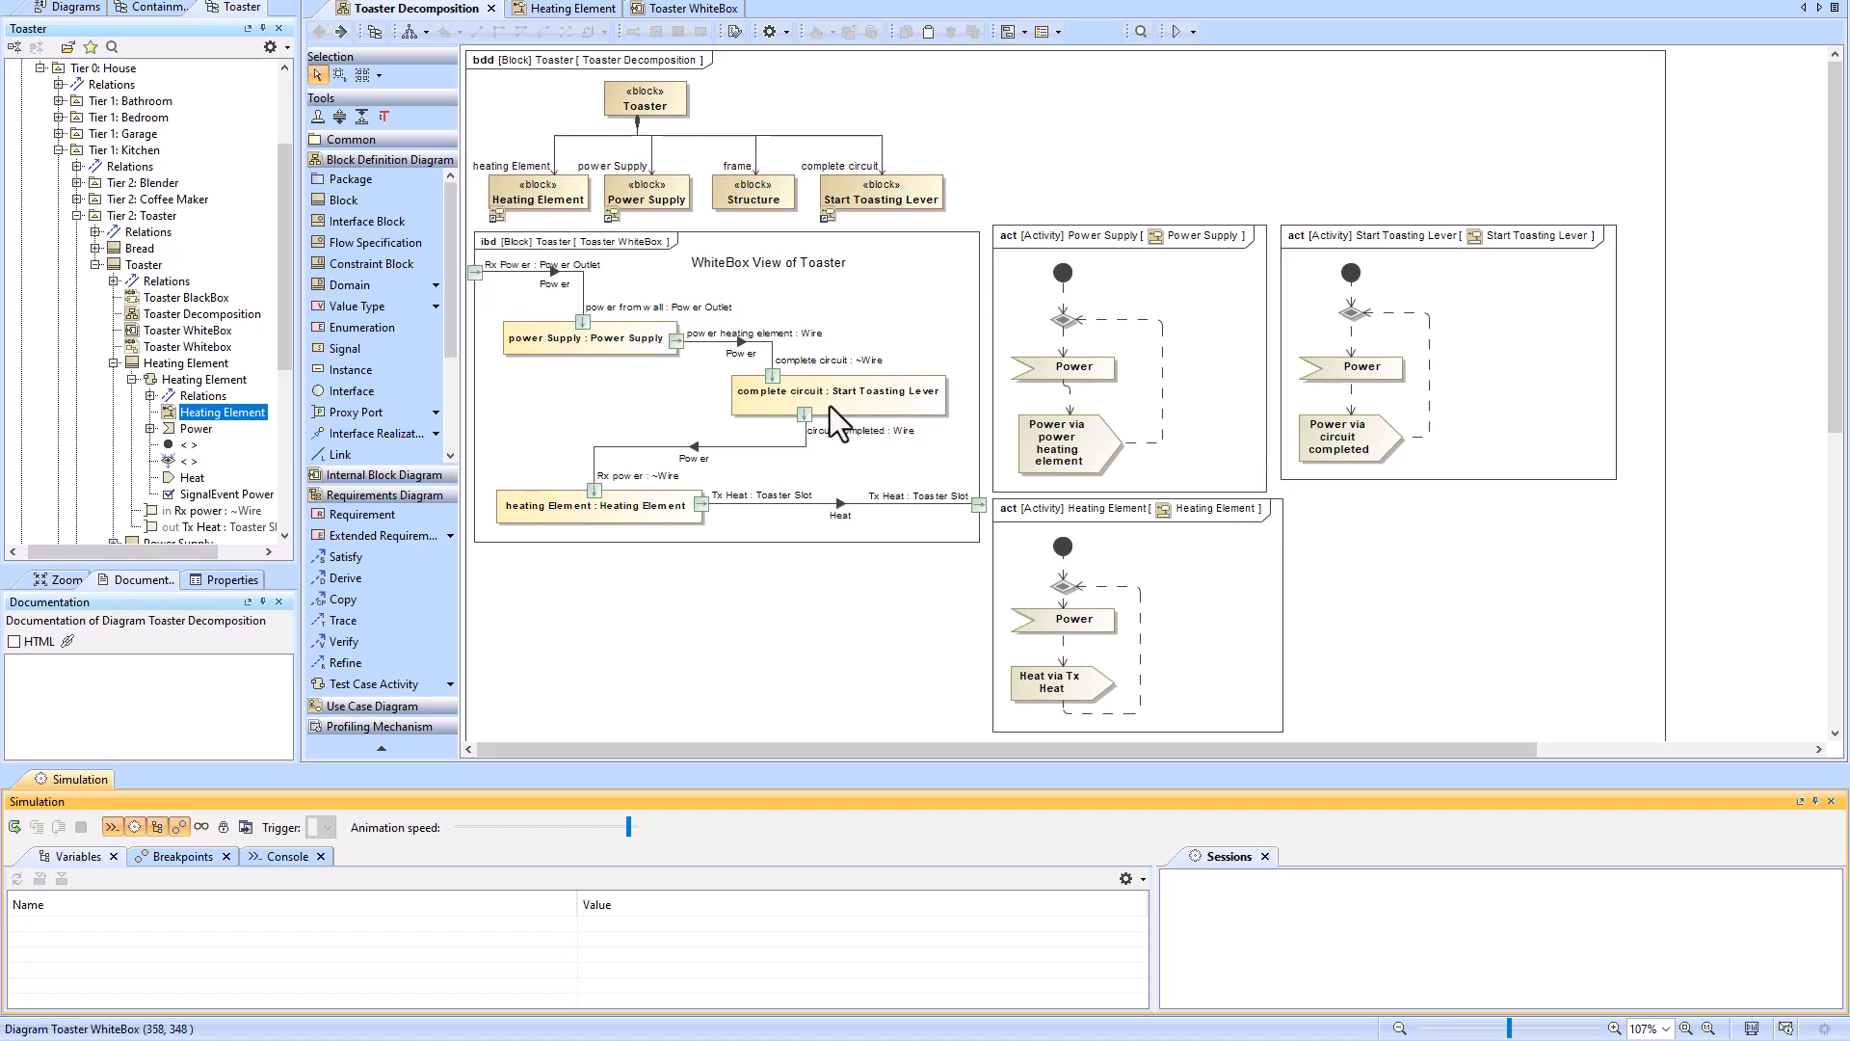
Step: Run the Toaster simulation with the Power Supply, Start Toasting Lever and Heating Element activities displayed on the Toaster Decomposition diagram
left_click(665, 107)
left_click(1175, 31)
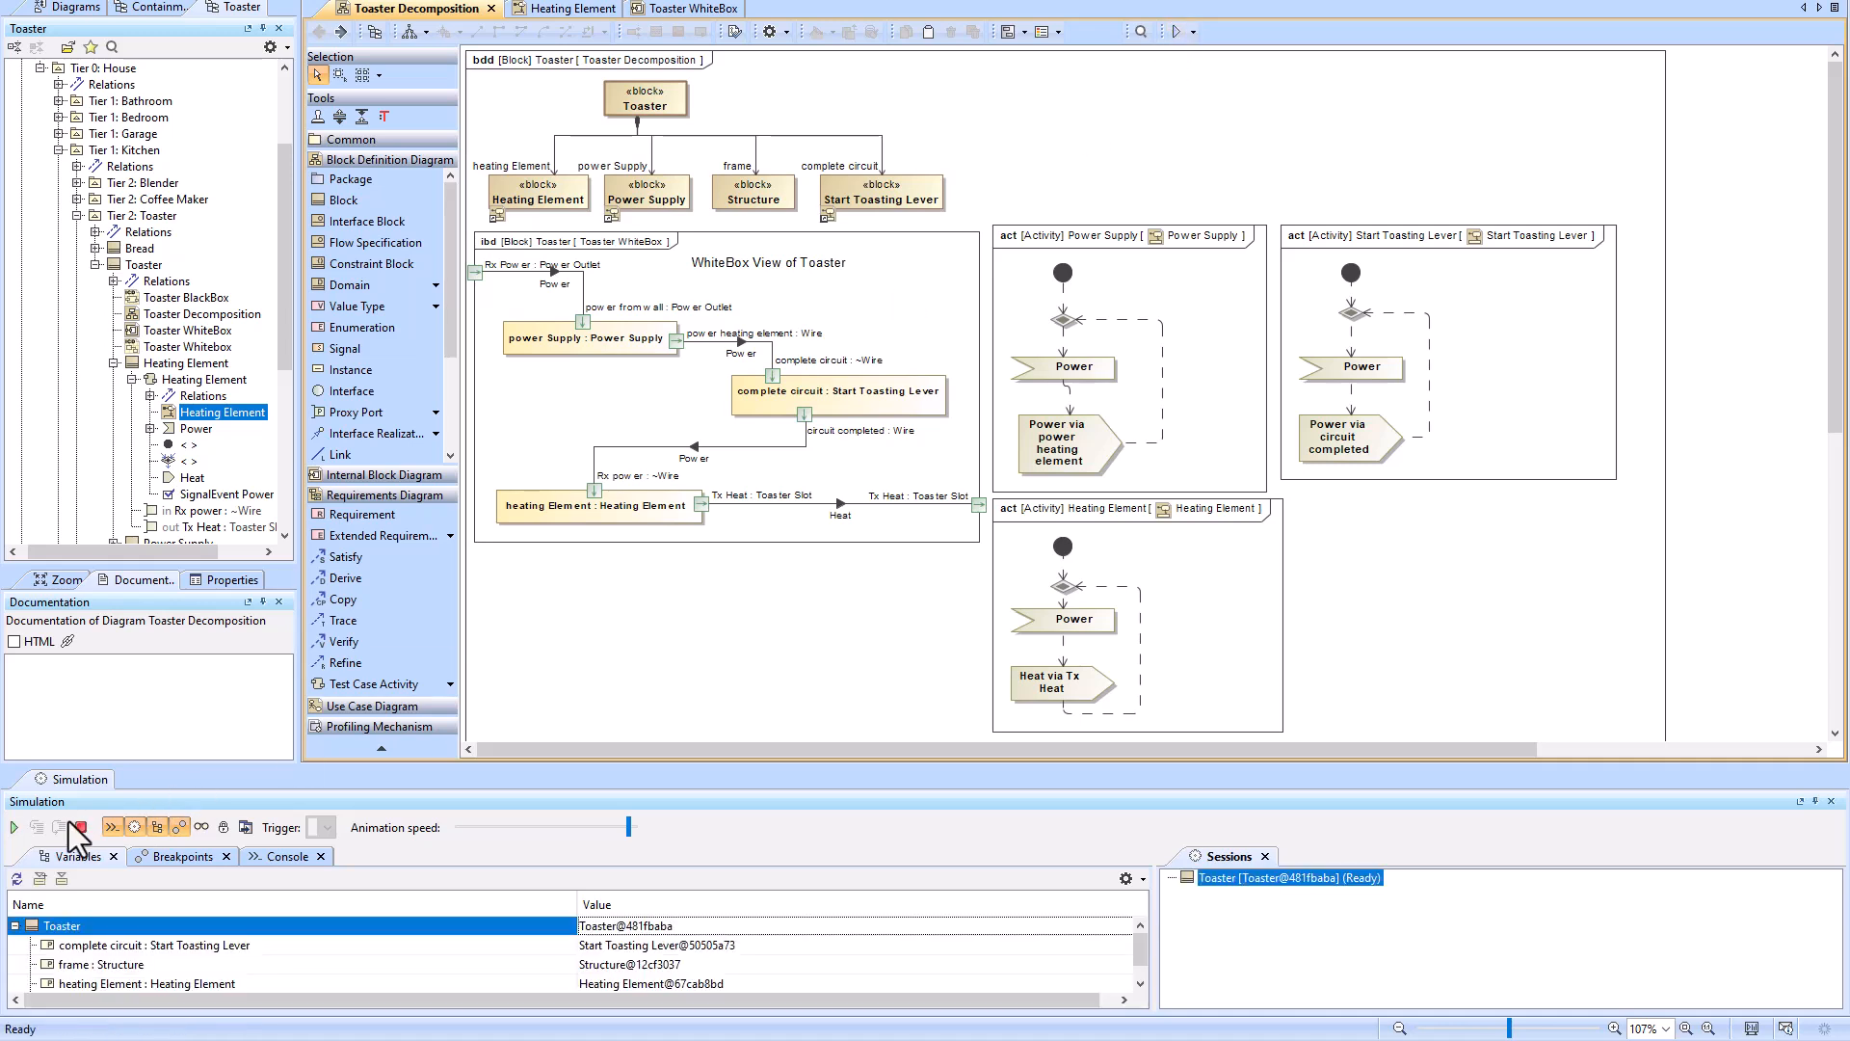
left_click(13, 827)
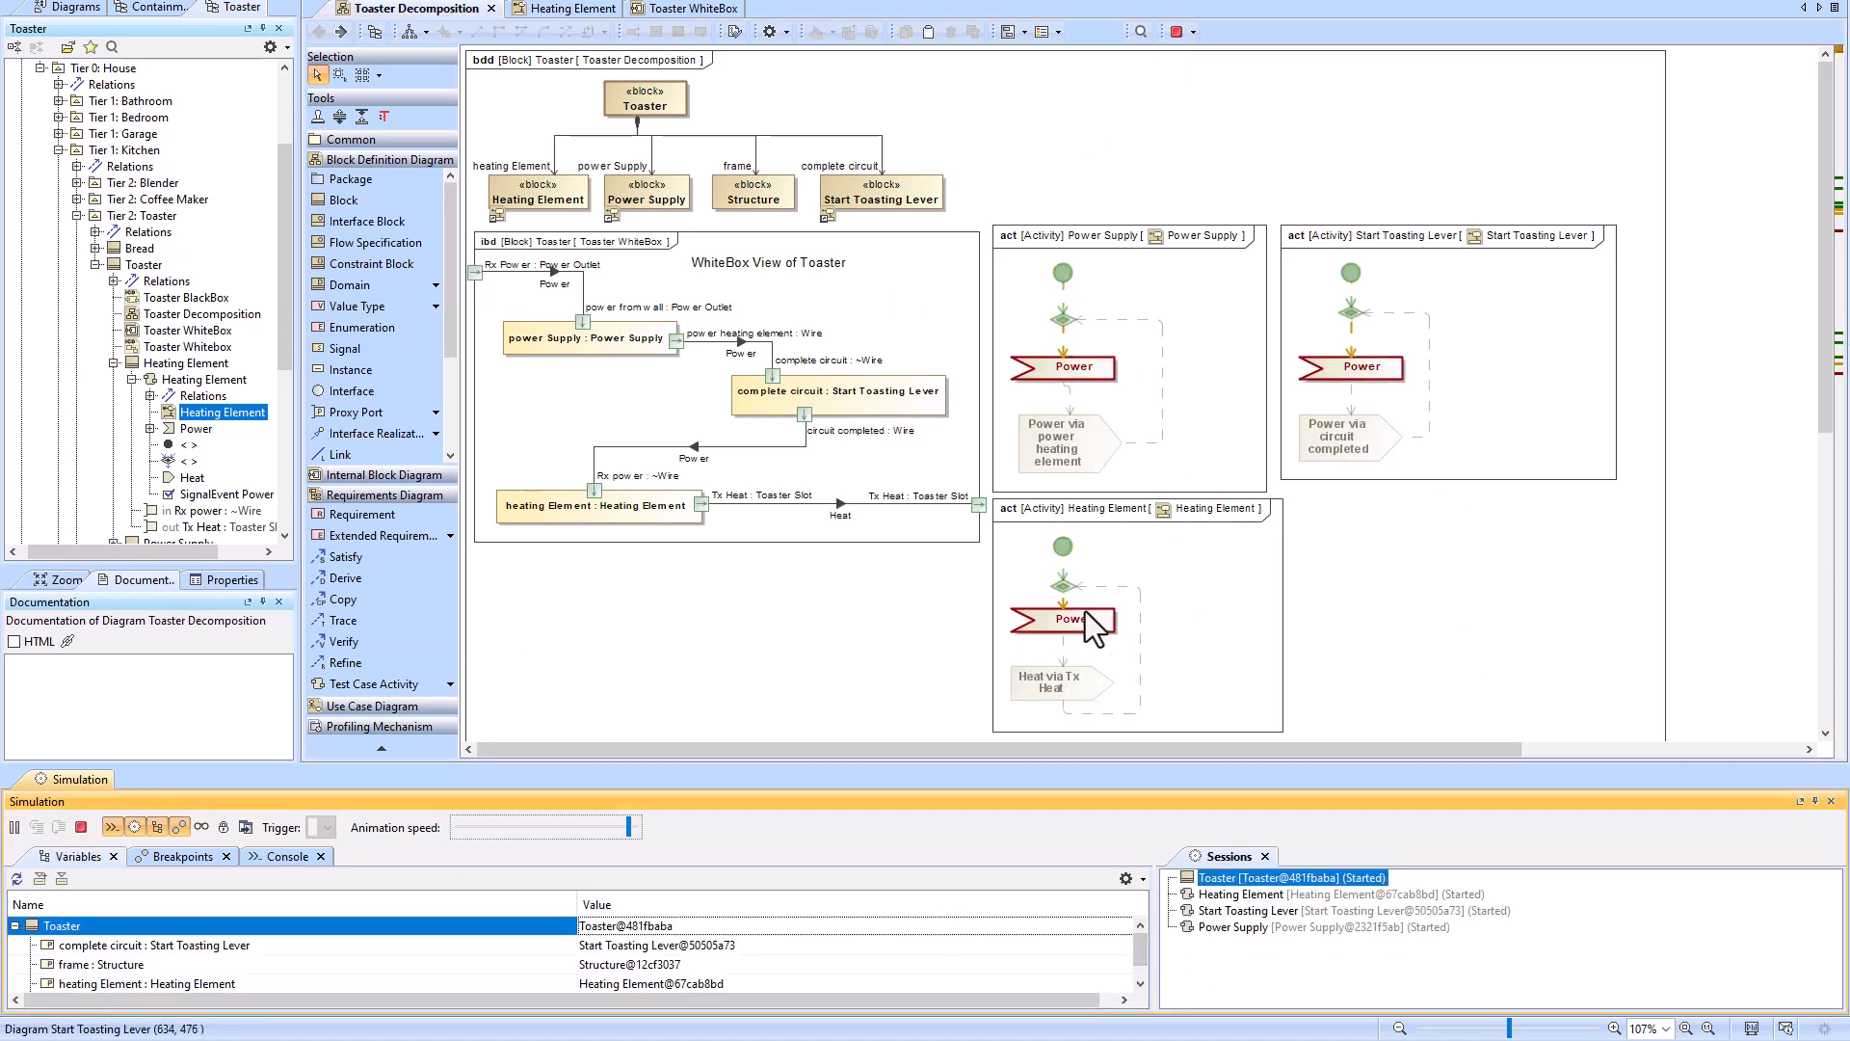
left_click(886, 201)
left_click(679, 193)
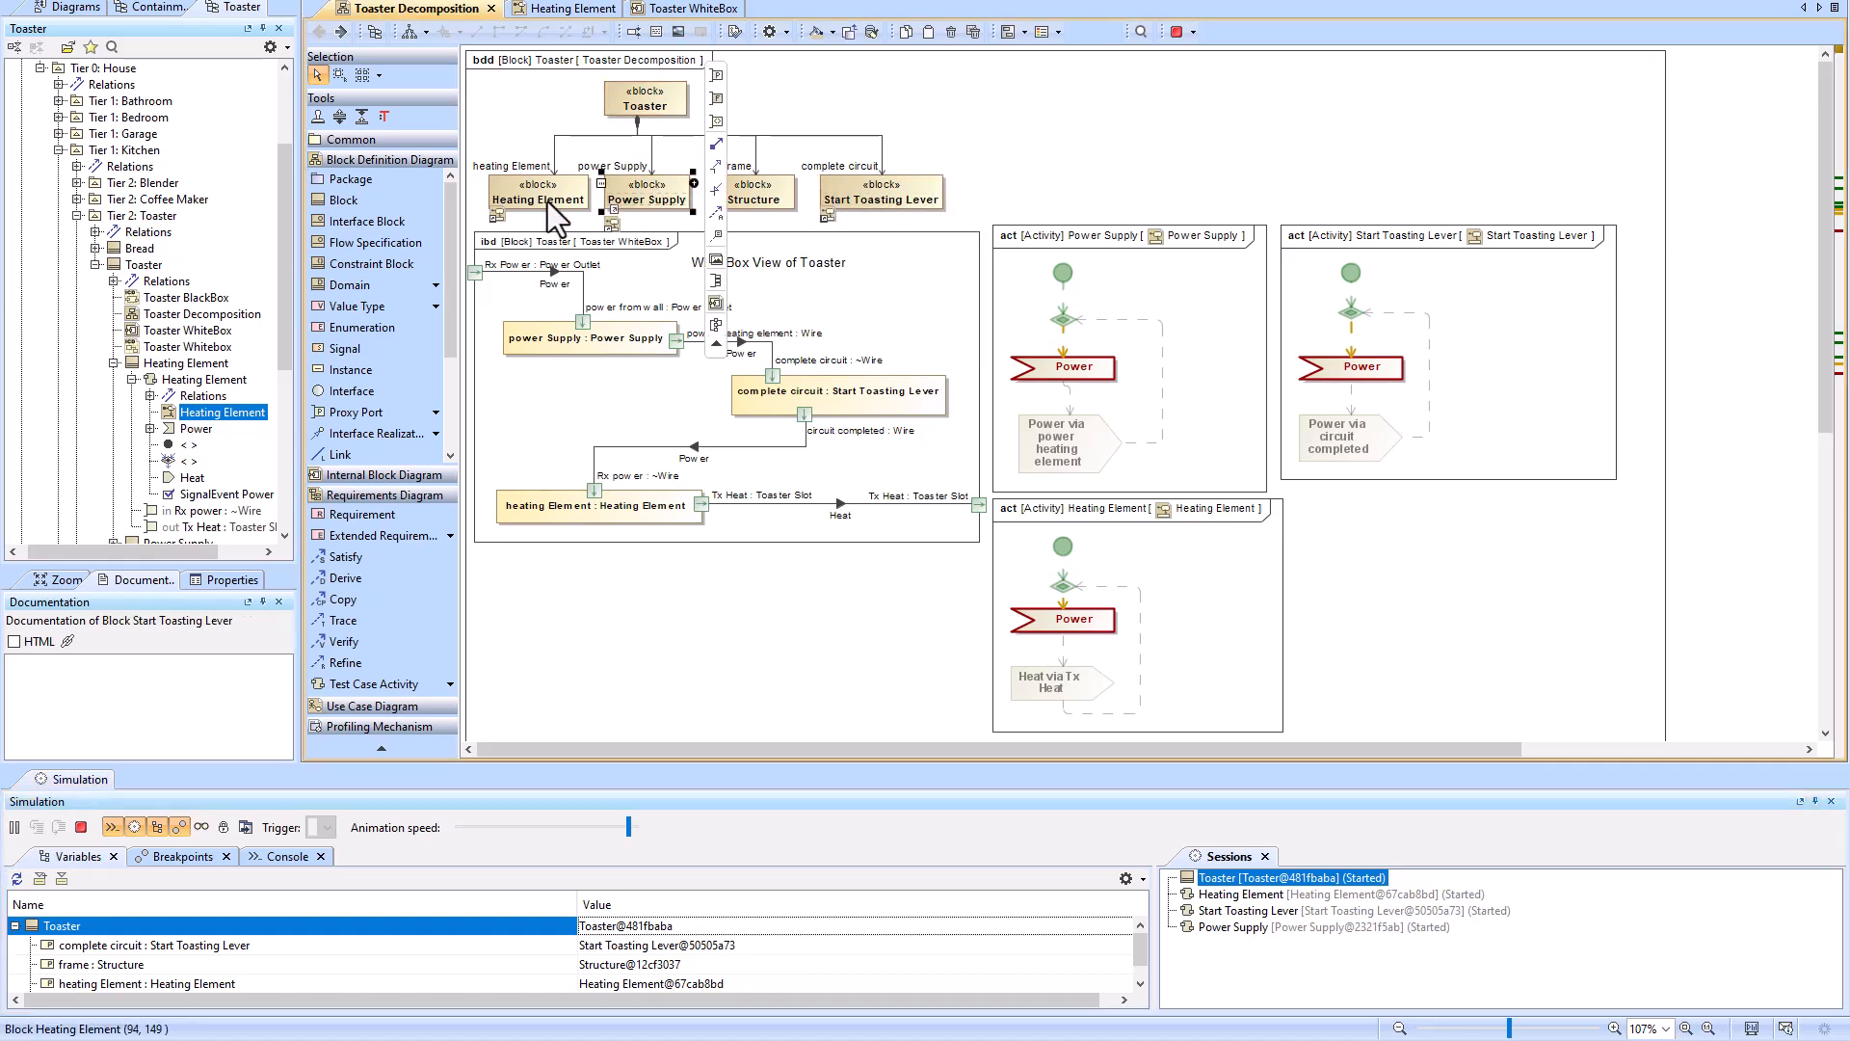
left_click(864, 622)
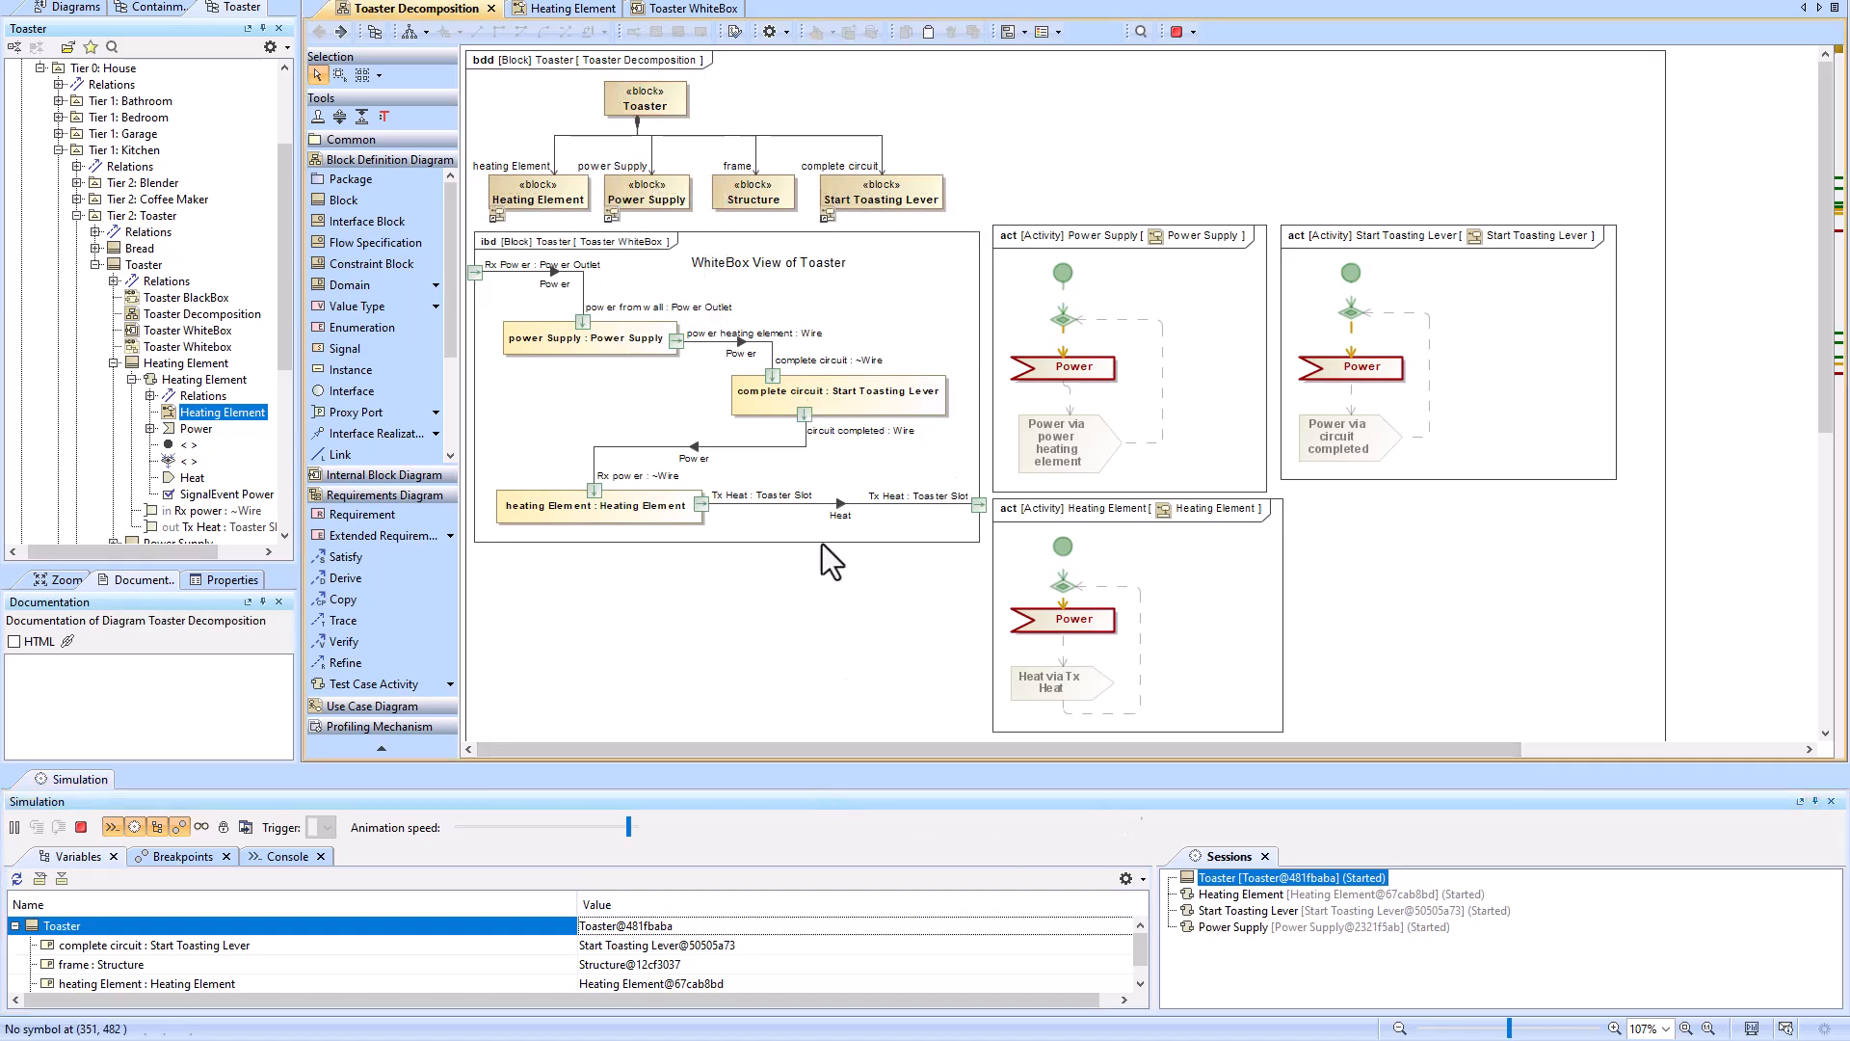
Step: Trigger the Power signal on the Power Supply session and on the Start Toasting Lever session
left_click(1233, 926)
left_click(337, 826)
left_click(343, 849)
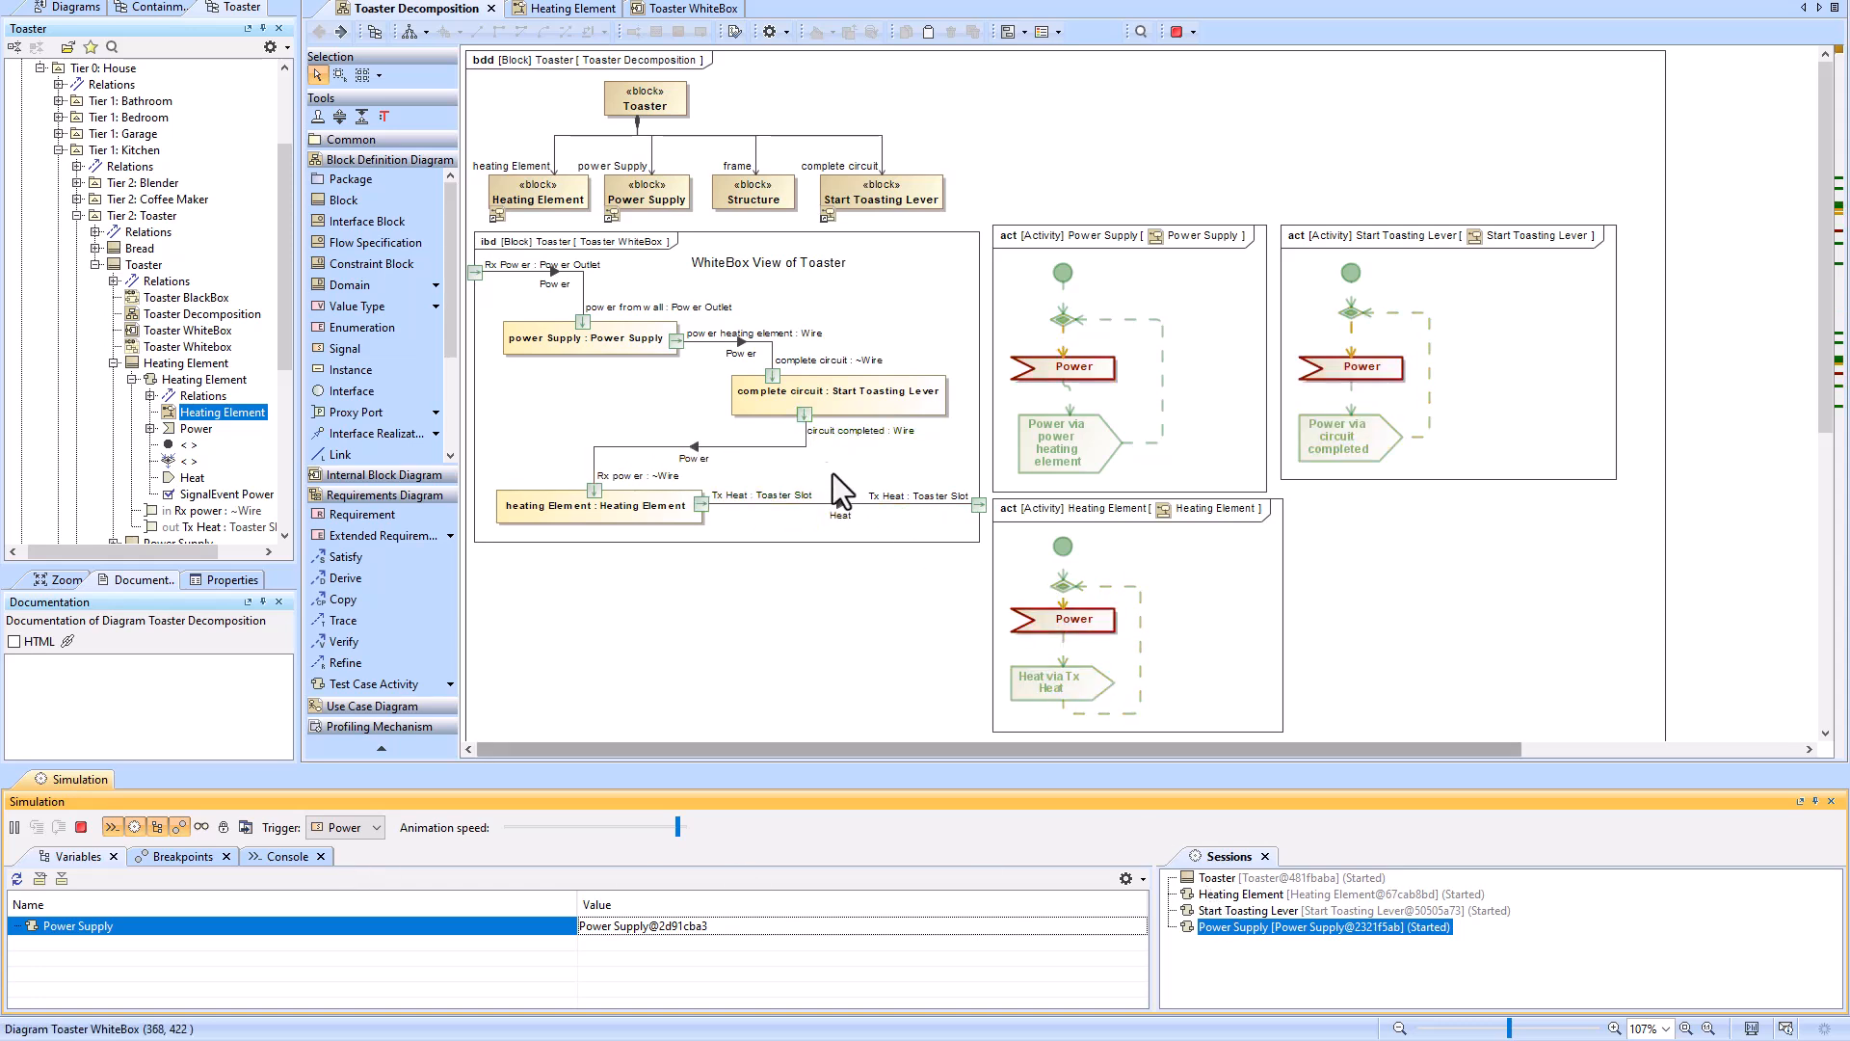
left_click(1249, 910)
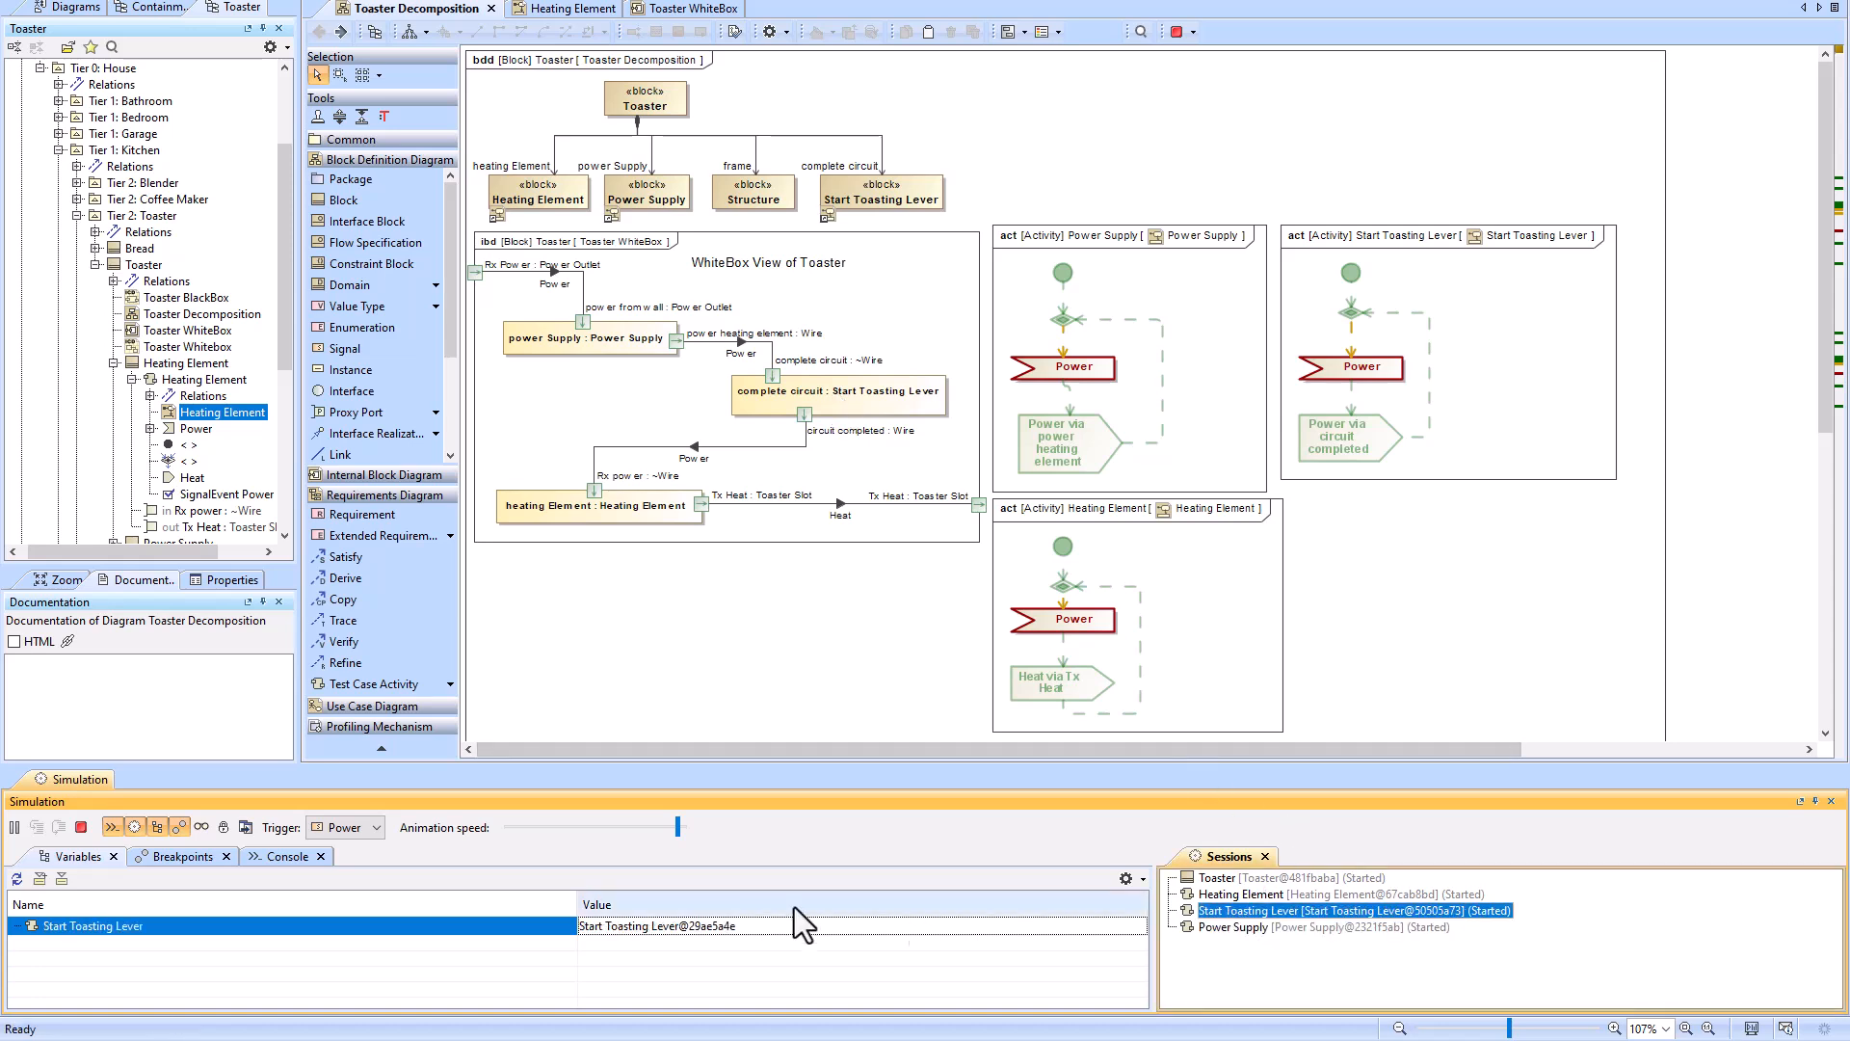
left_click(348, 828)
left_click(354, 848)
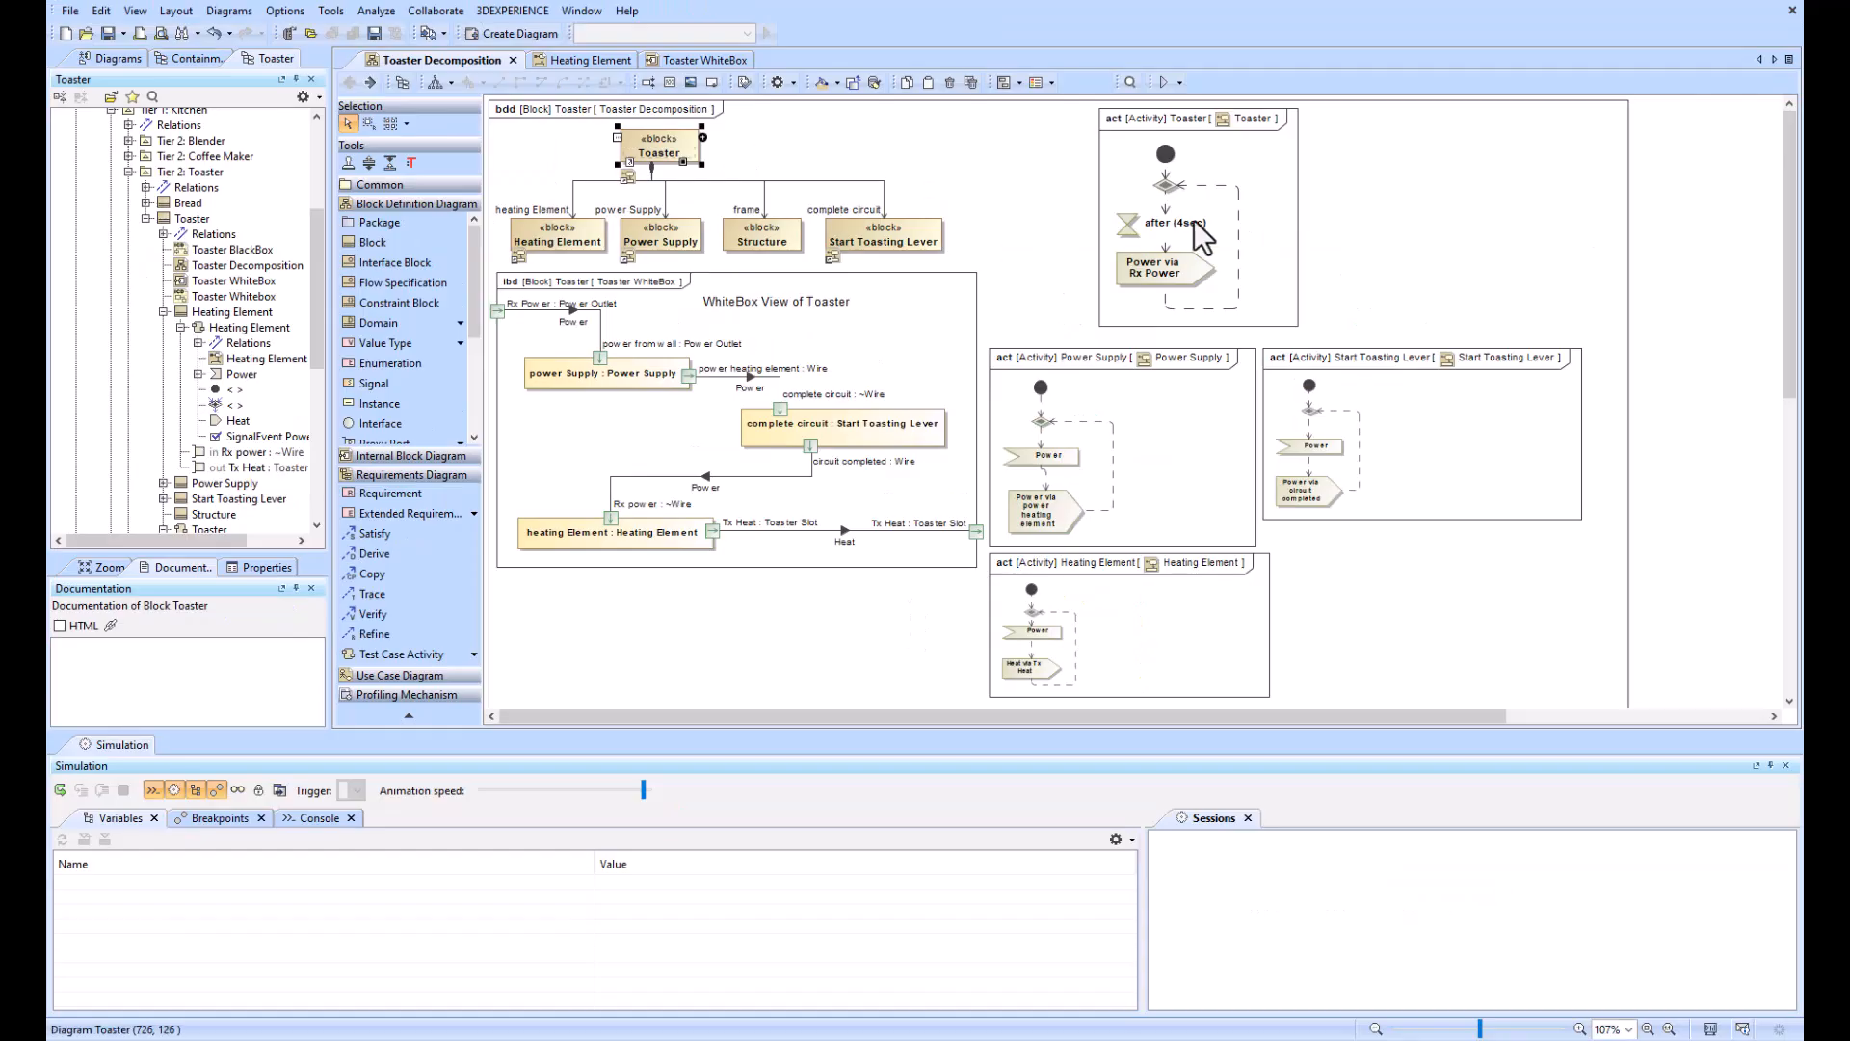
Step: Run the Toaster simulation with the timed Toaster activity driving the Power signal through the Rx Power port
left_click(1198, 189)
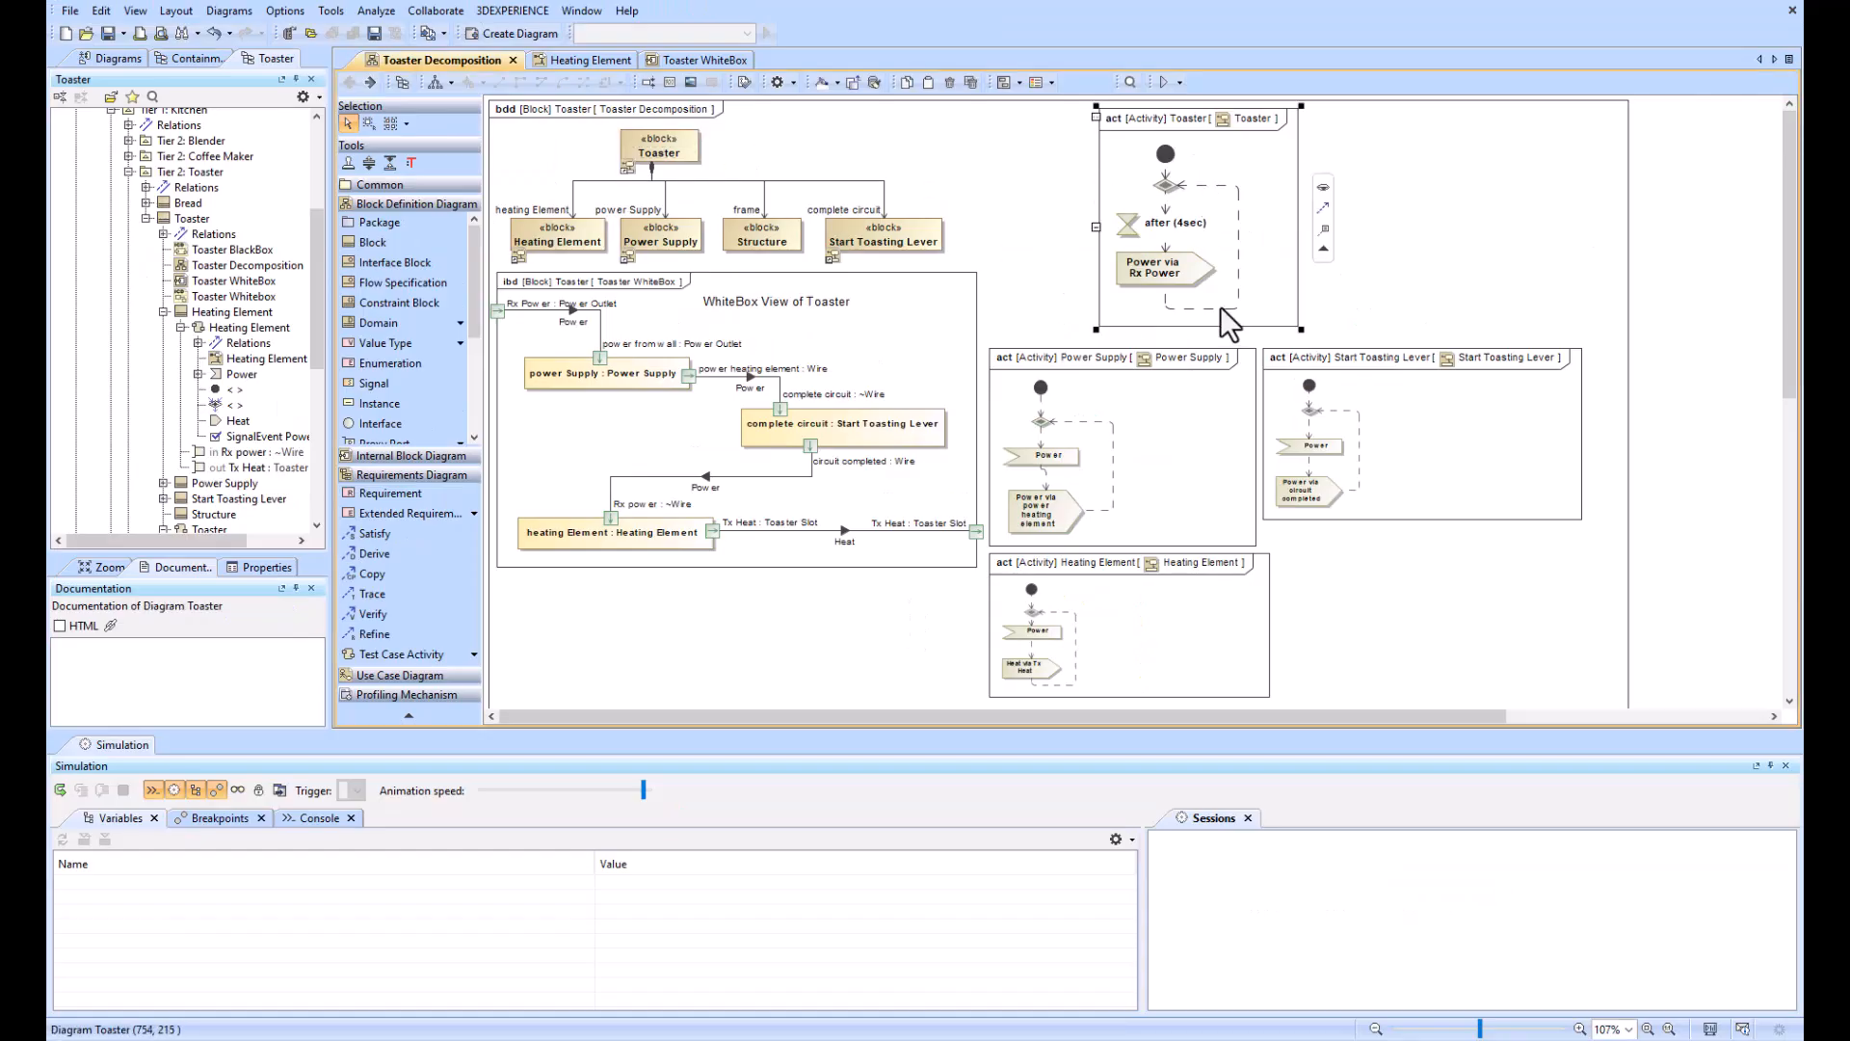
left_click(680, 146)
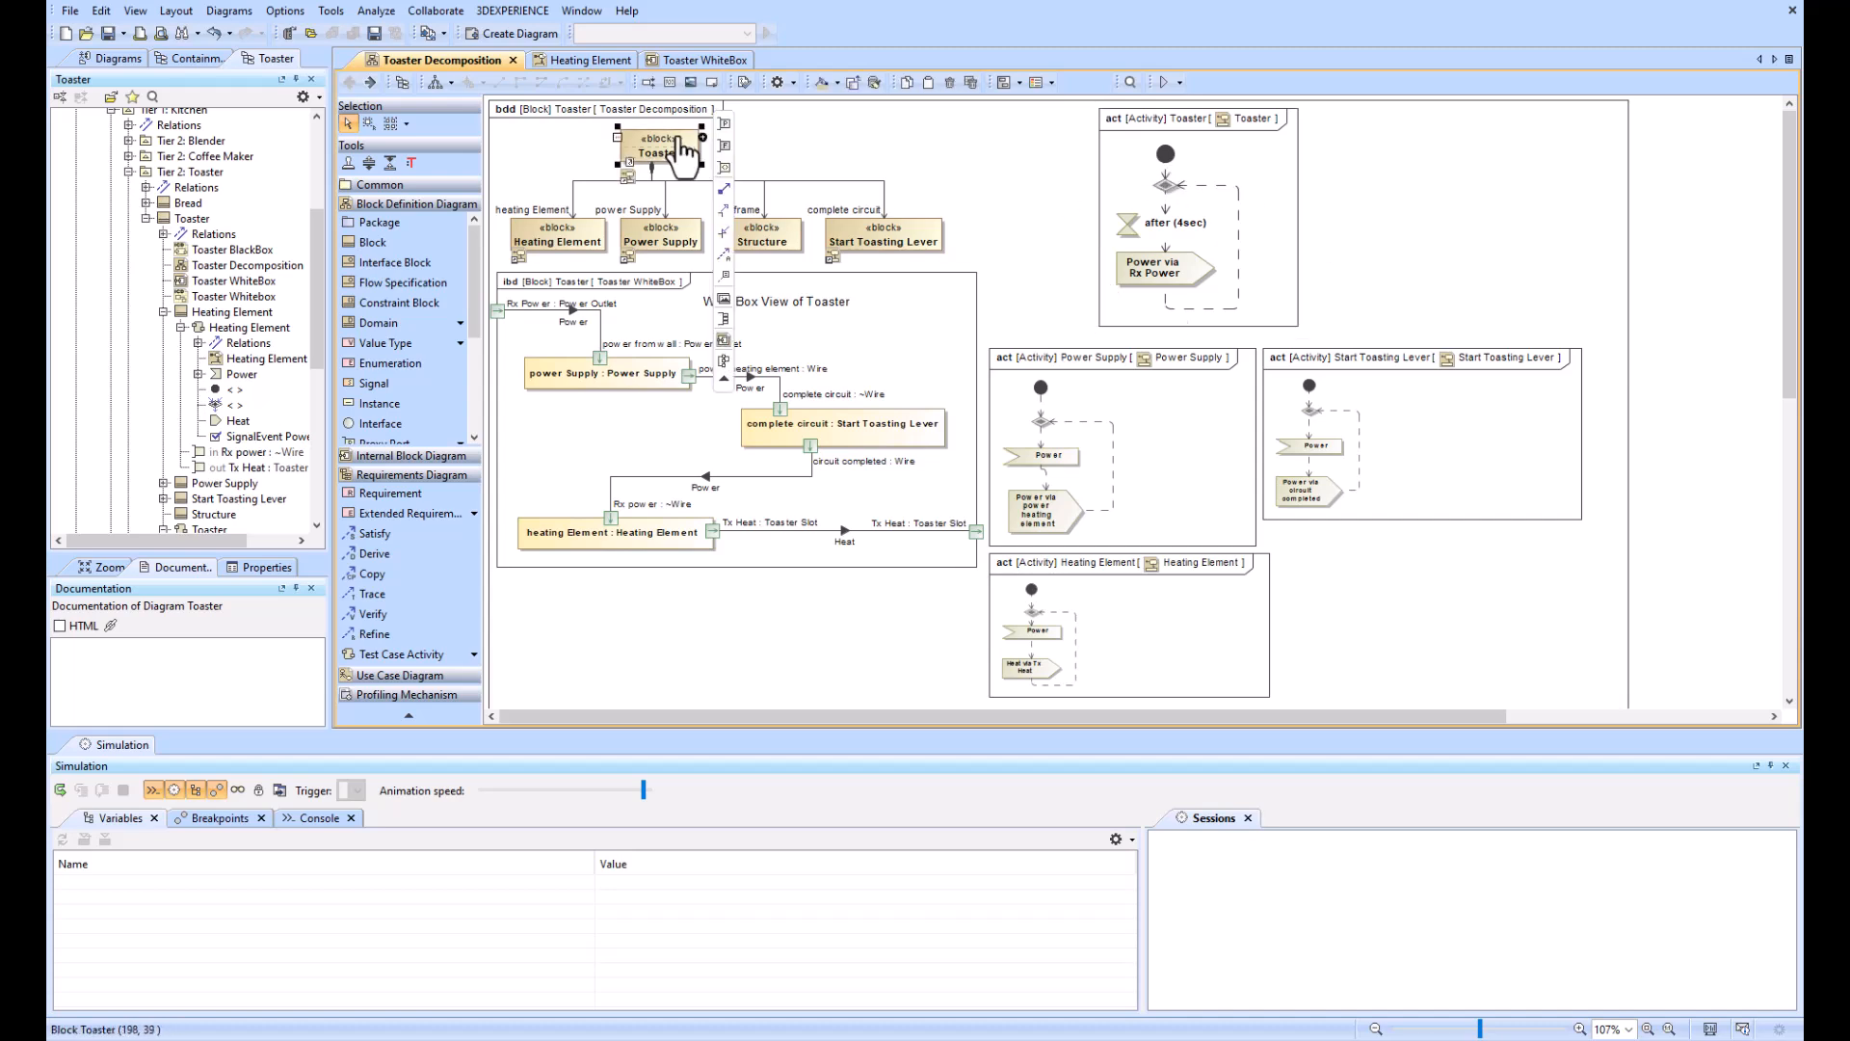
left_click(1083, 143)
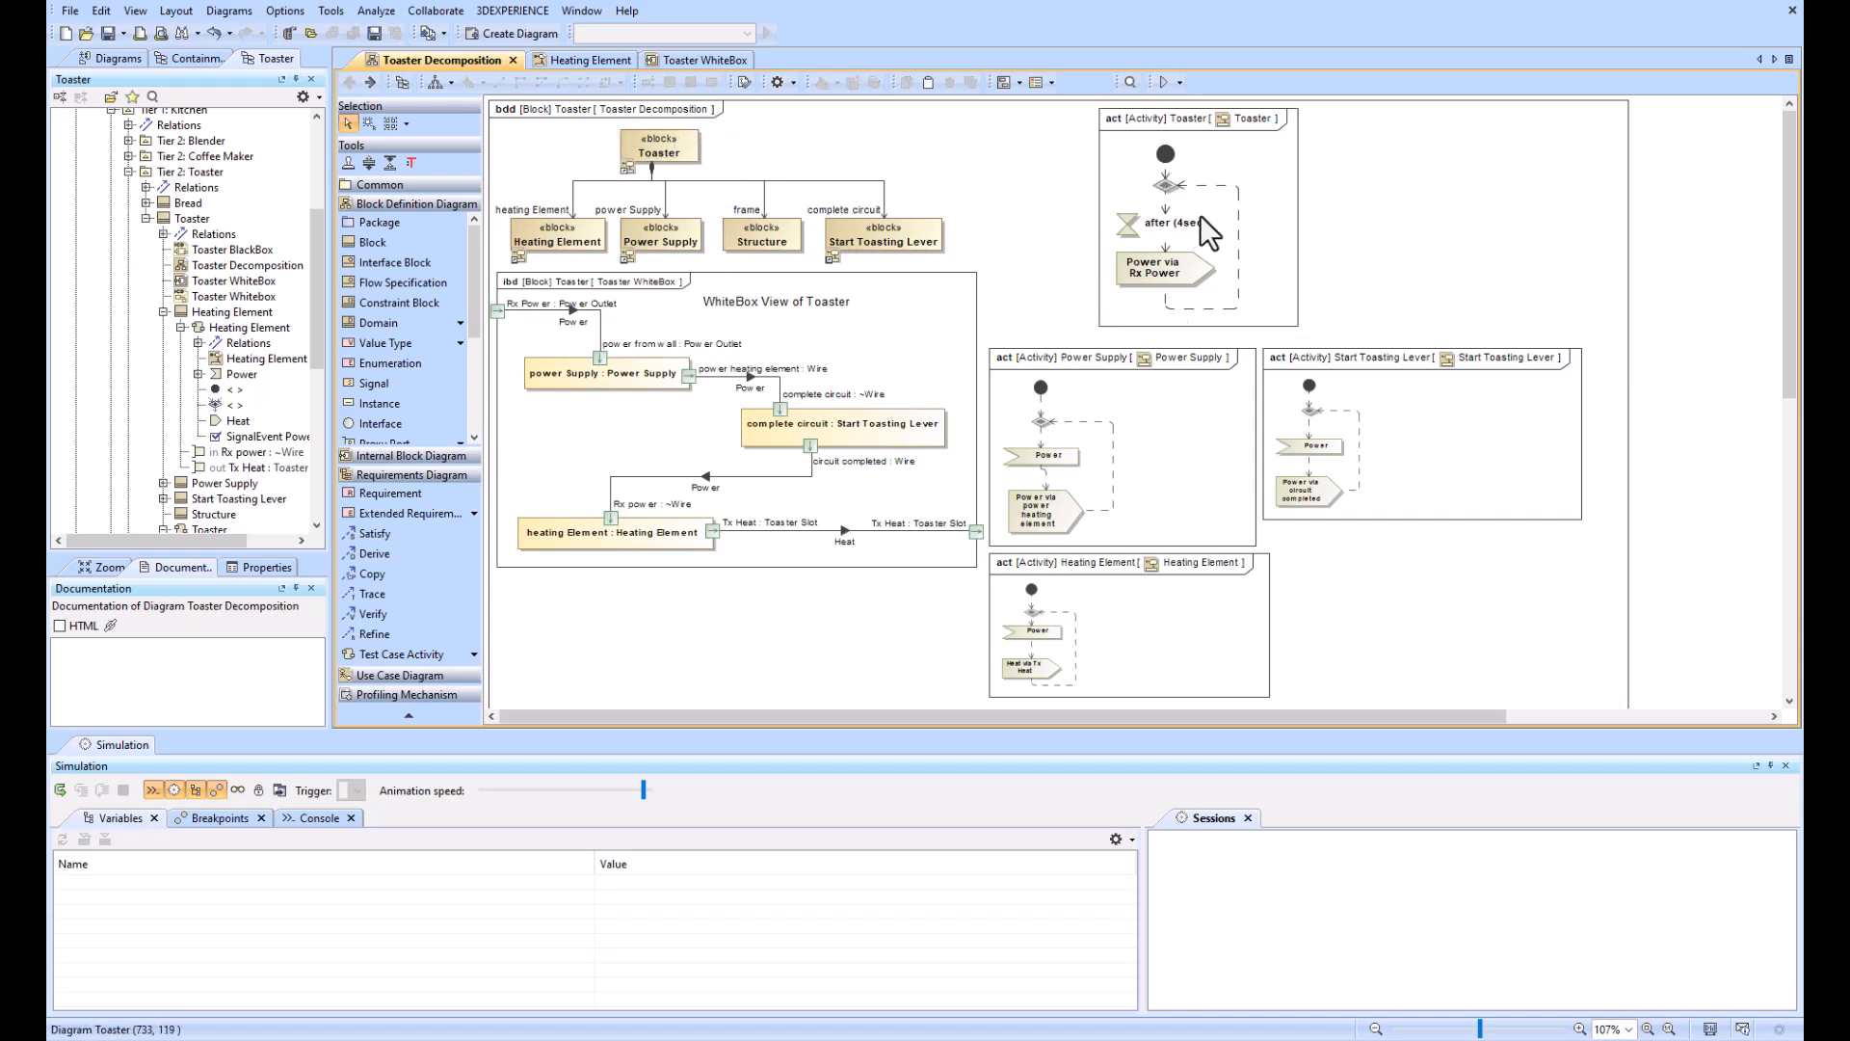
left_click(1161, 82)
left_click(56, 790)
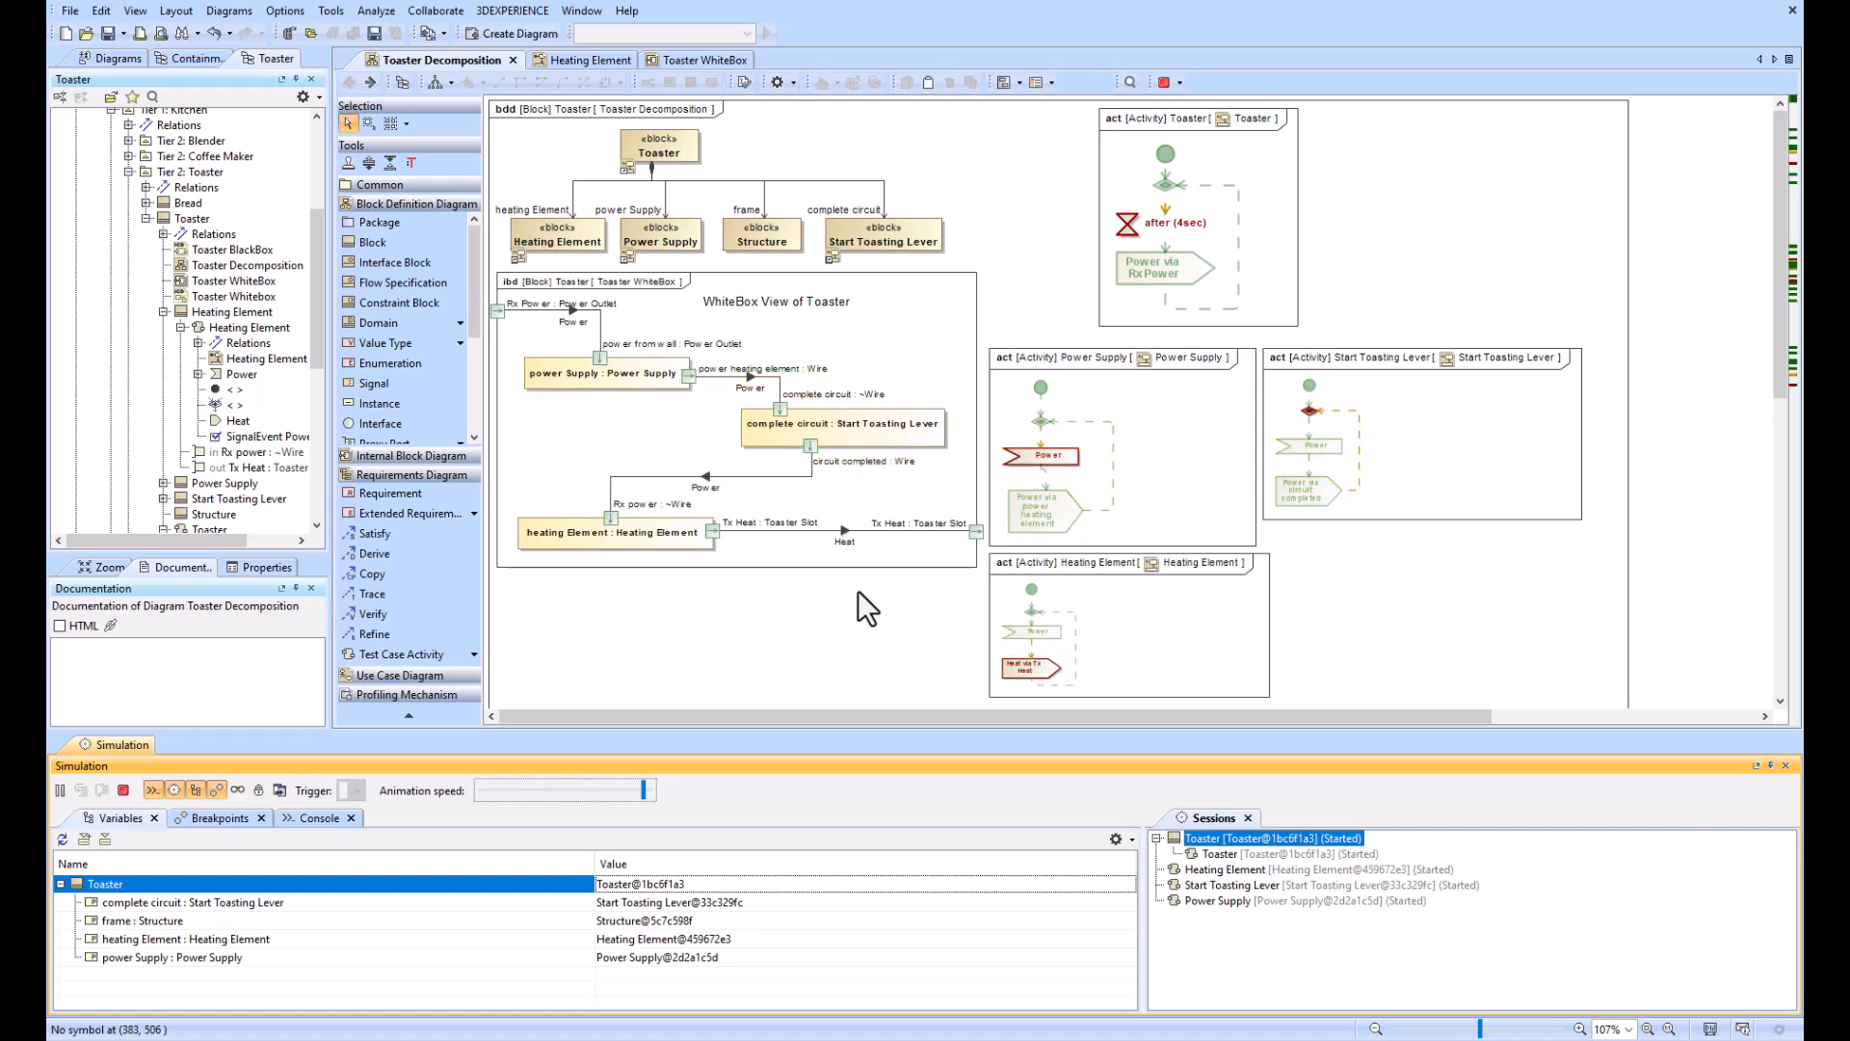
Step: Replace the "after (4sec)" time event in the Toaster activity diagram with an accept event action
double_click(1210, 183)
left_click(570, 226)
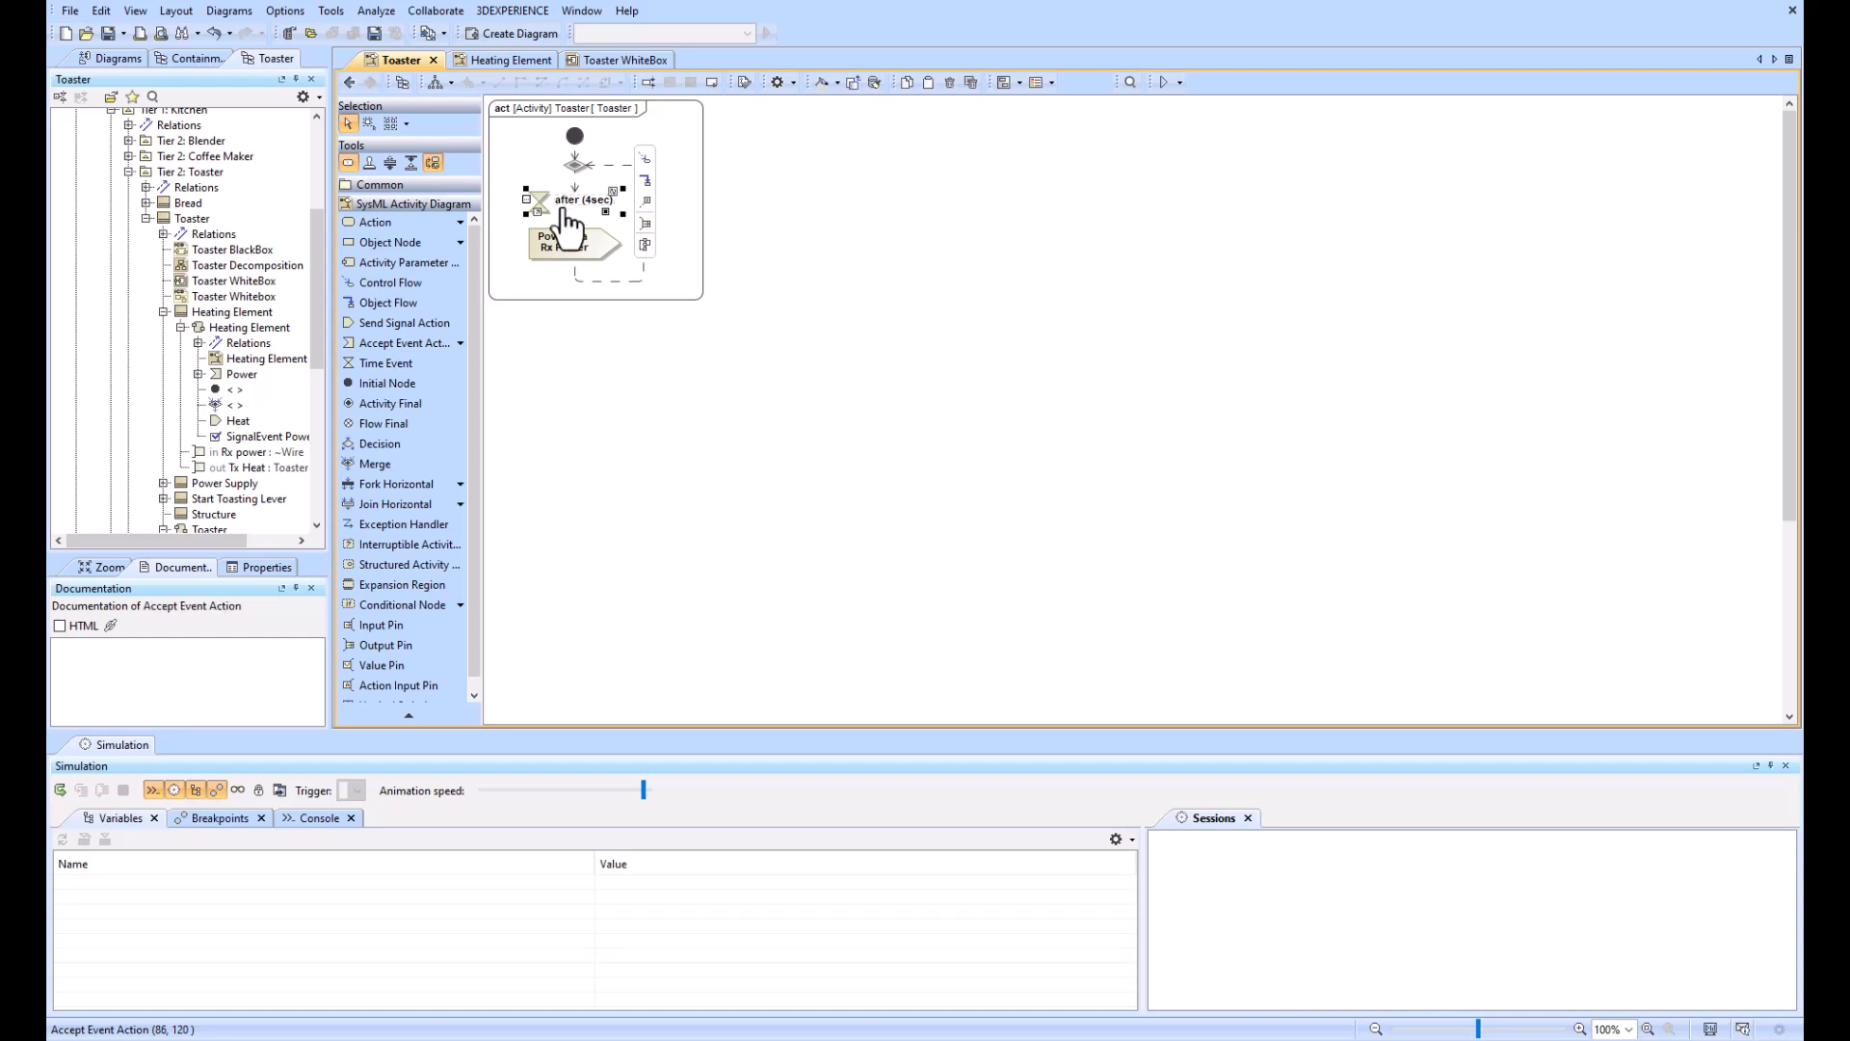
key("Delete")
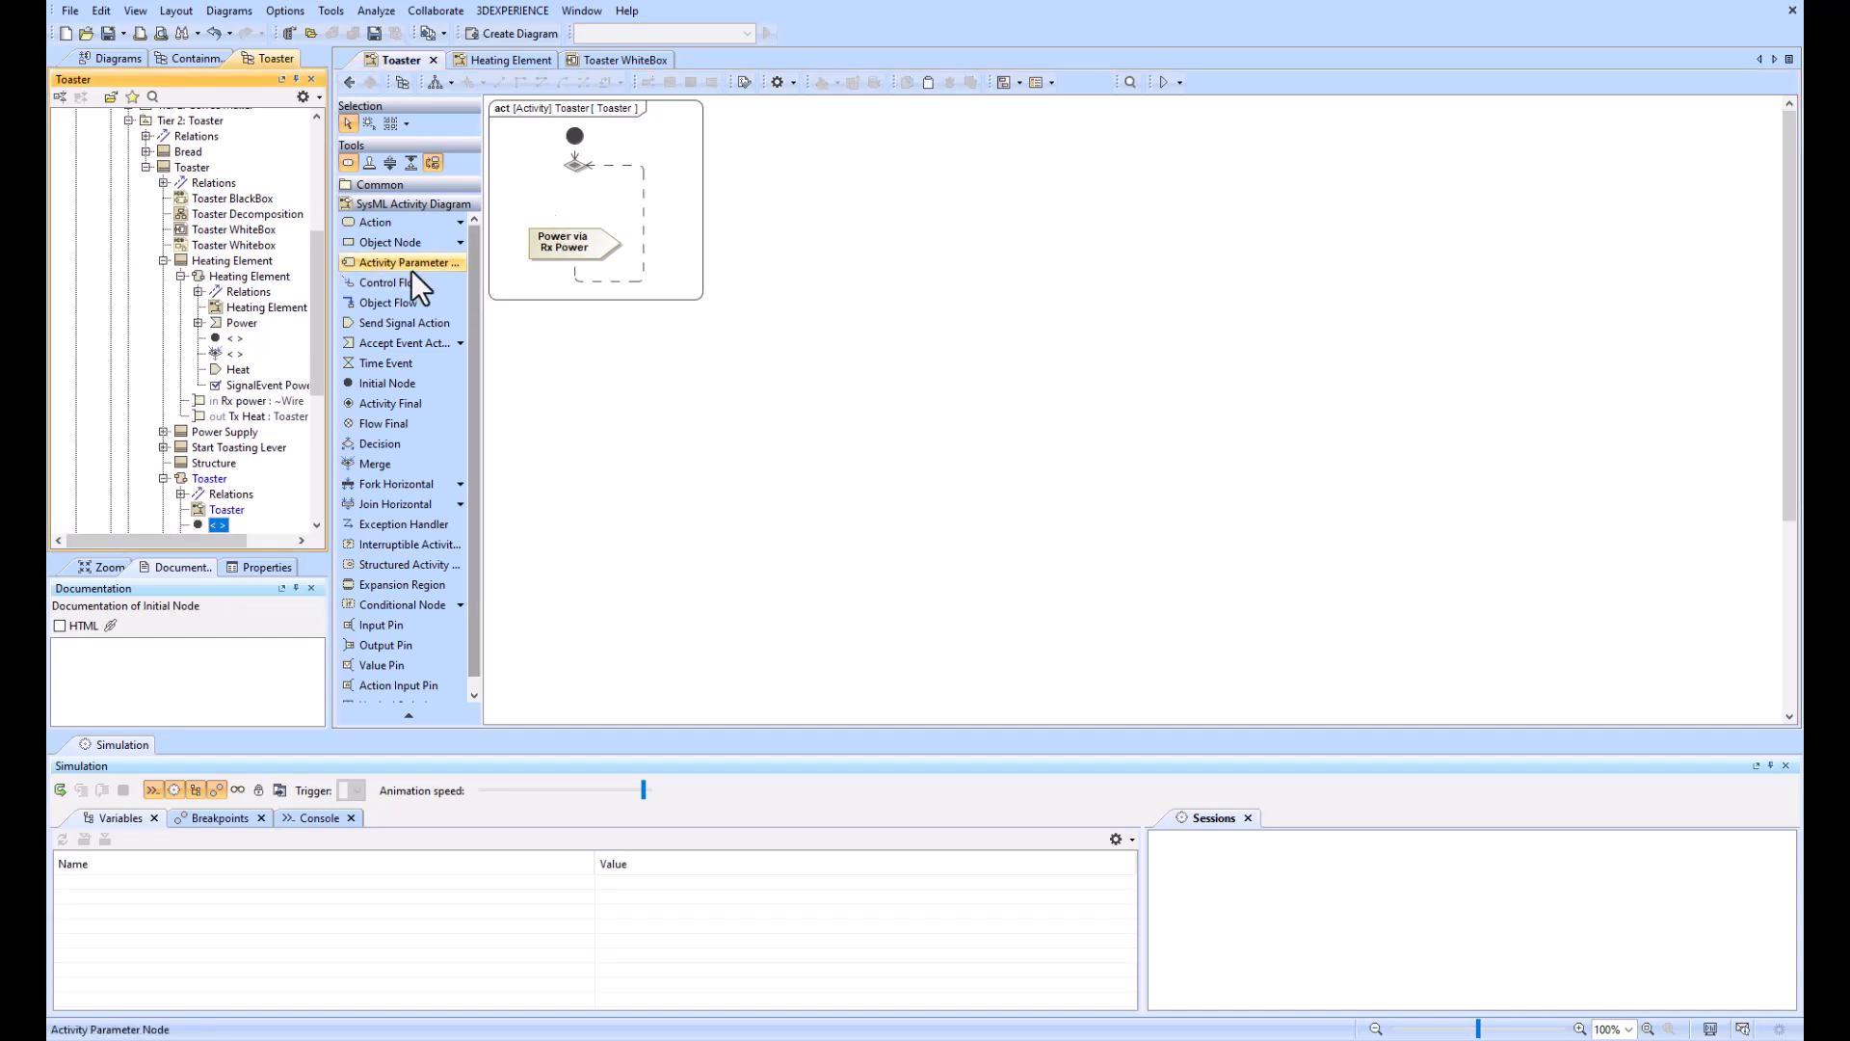
left_click(397, 344)
left_click(567, 199)
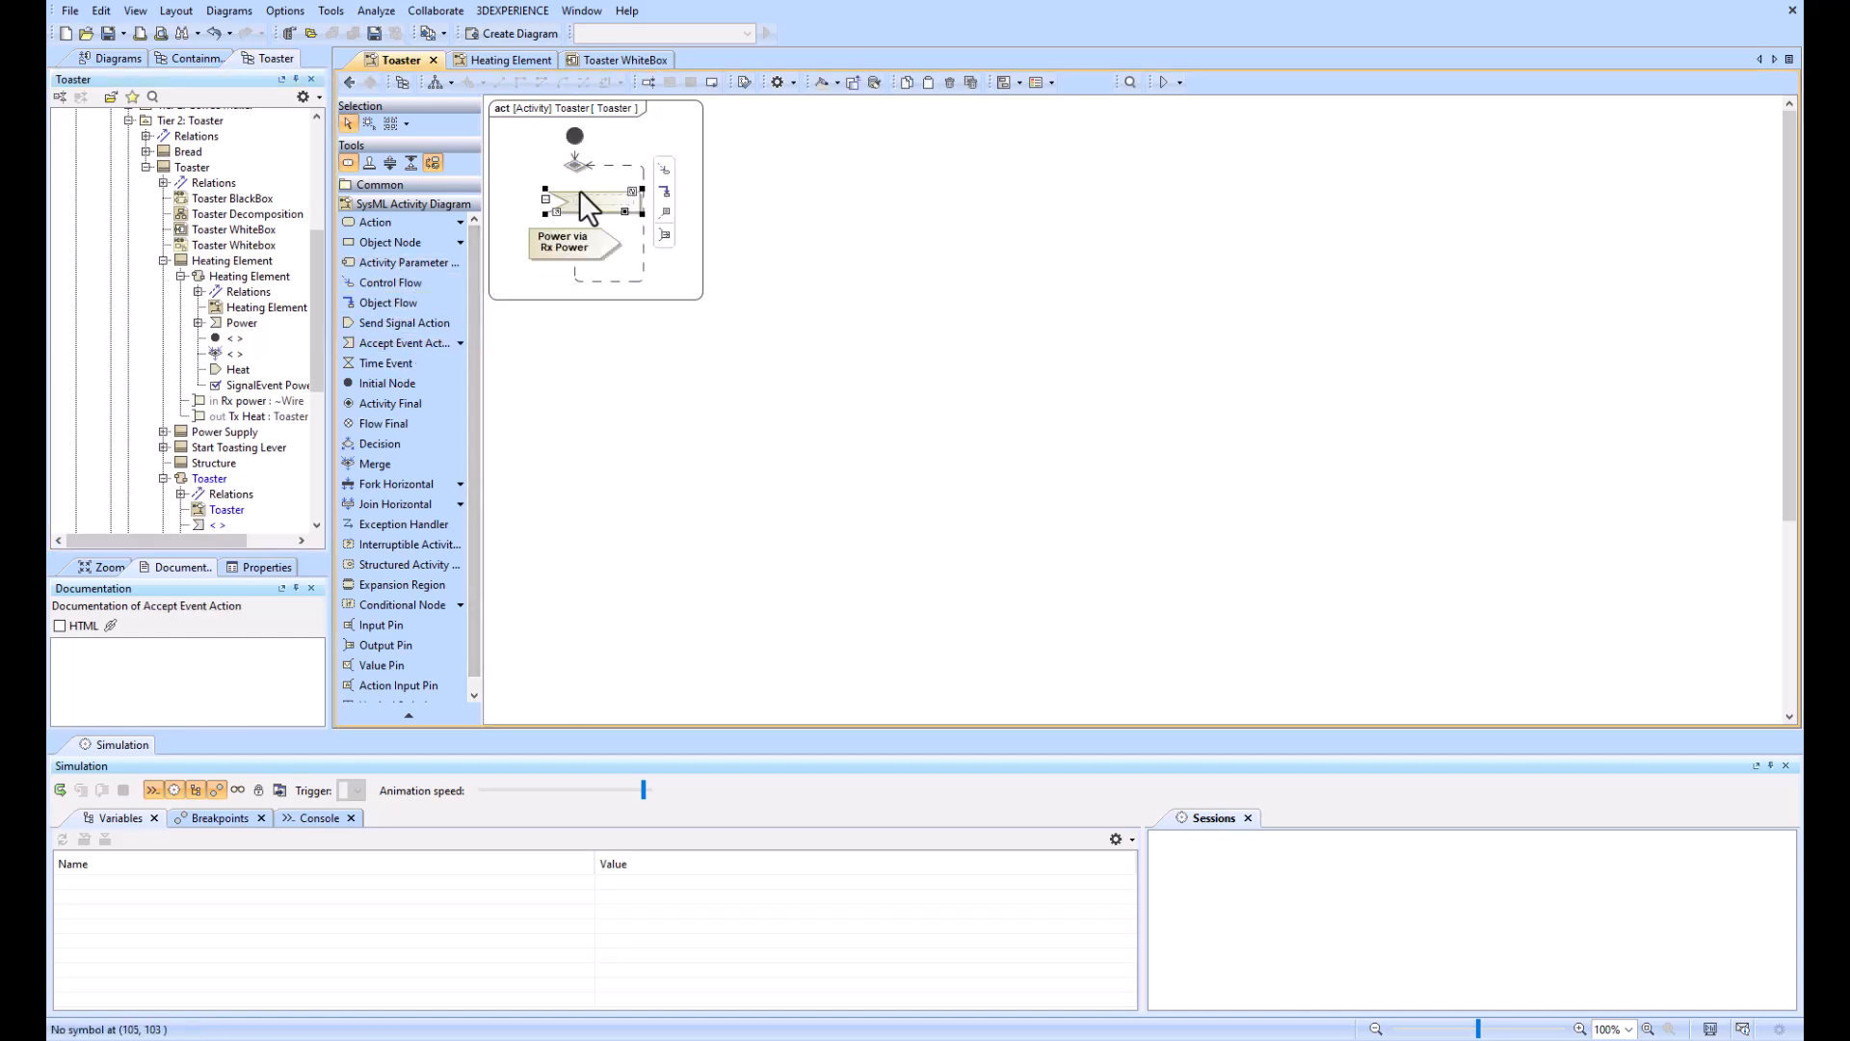
left_click_drag(567, 199, 560, 199)
Step: Connect control flows from the merge node to the accept event action and on to the "Power via Rx Power" action
left_click(577, 167)
left_click(617, 135)
left_click(568, 193)
left_click_drag(642, 162, 574, 242)
Step: Assign the Power signal to the new accept event action and return to the Toaster Decomposition diagram
scroll(222, 281, "up", 5)
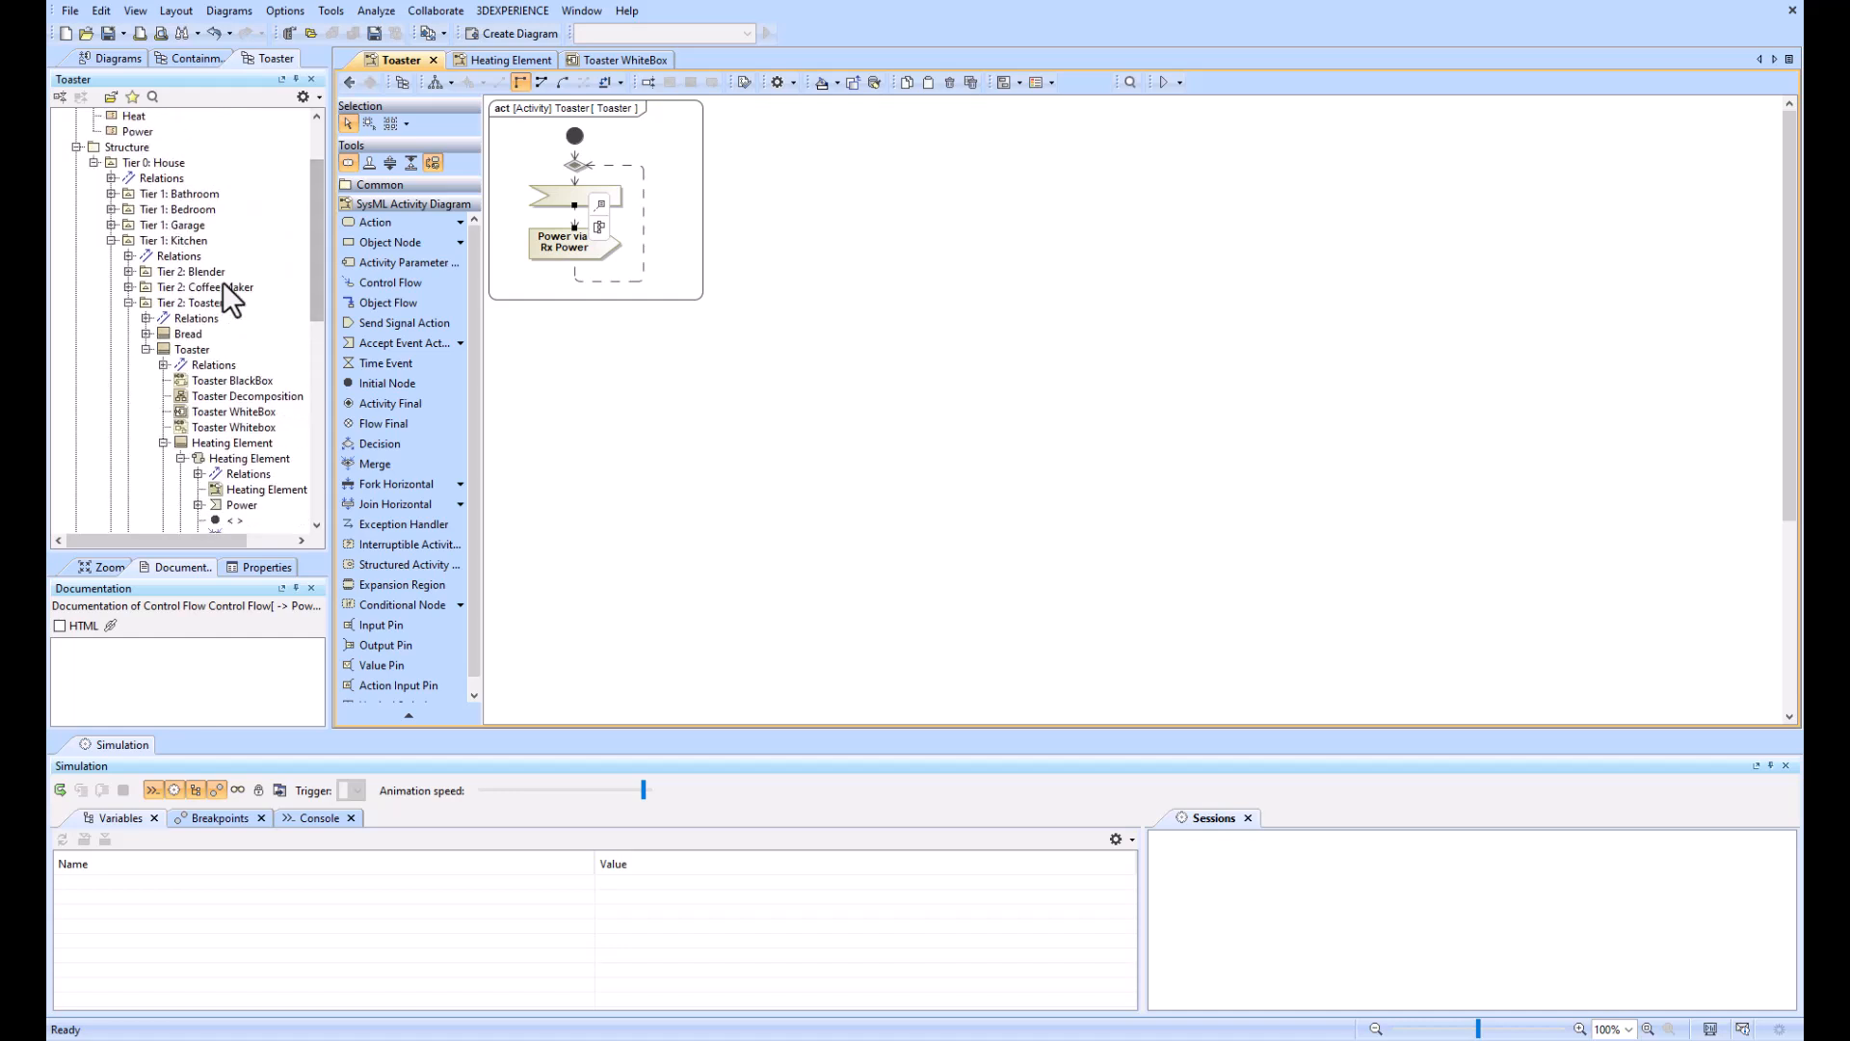
left_click_drag(135, 179, 605, 191)
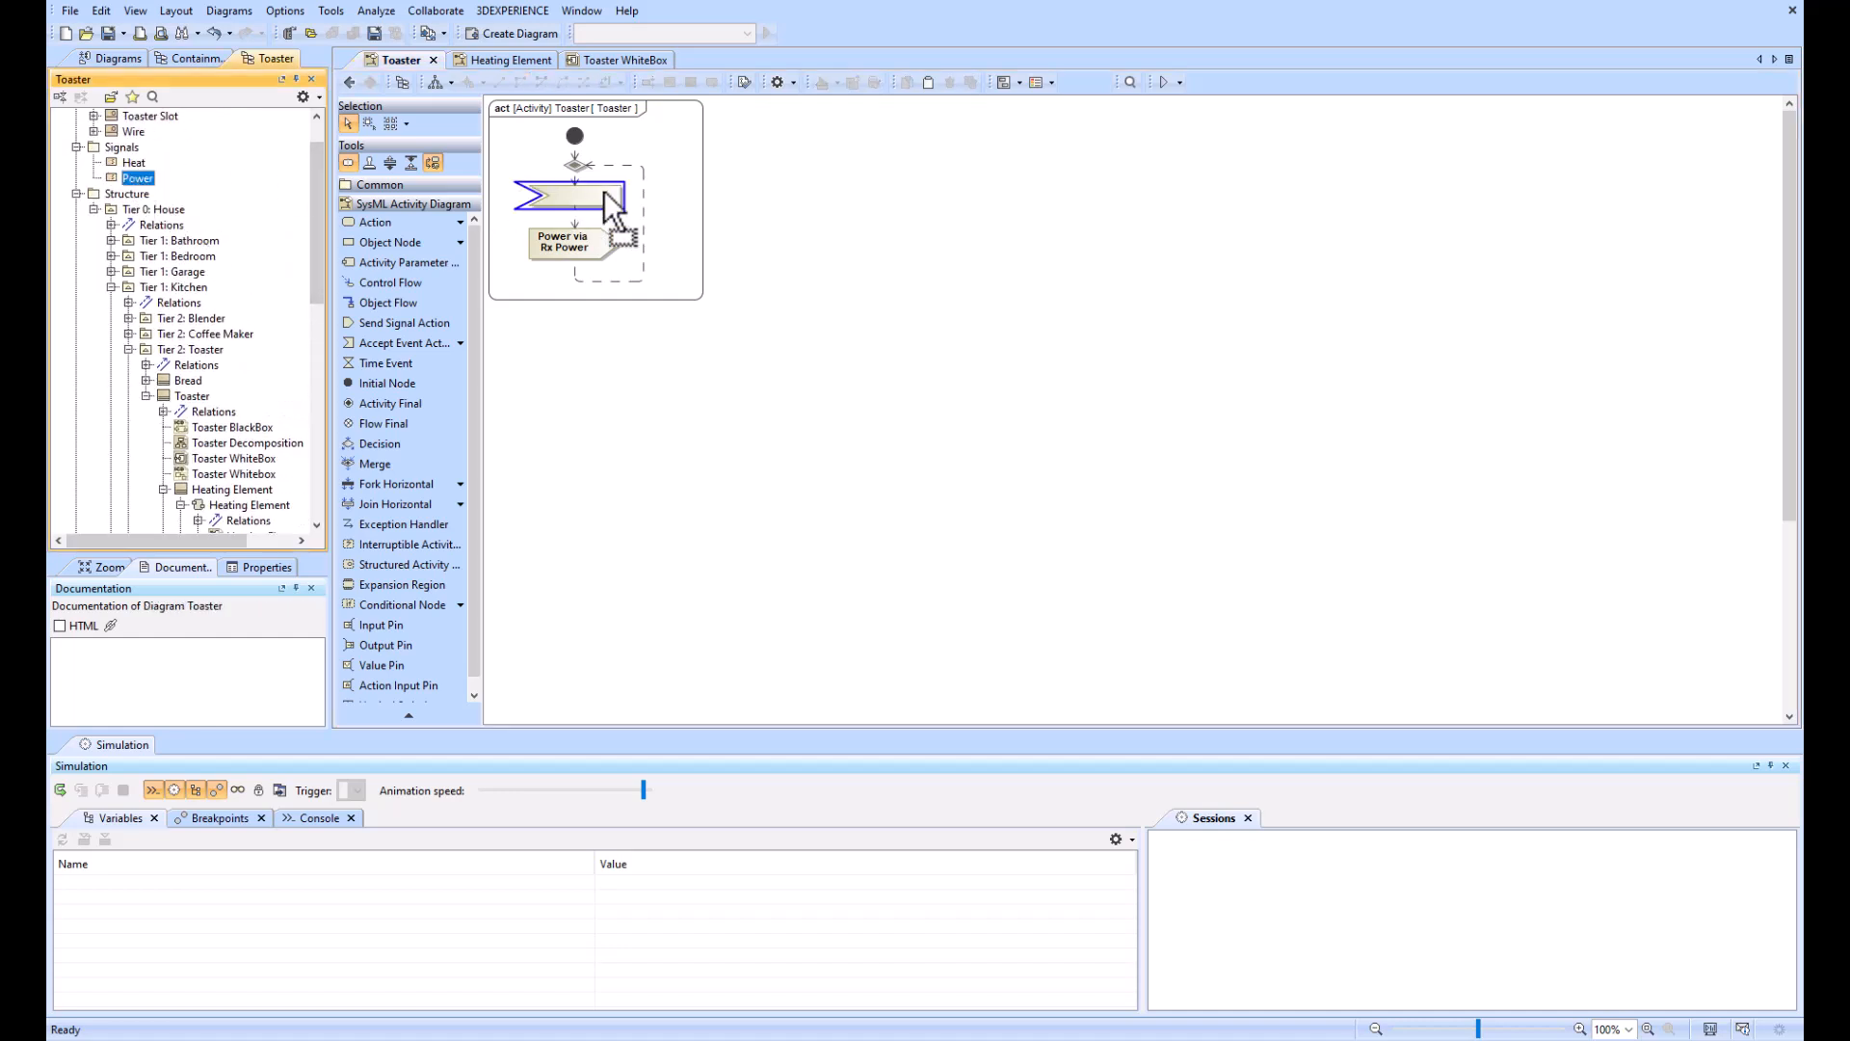
left_click(350, 83)
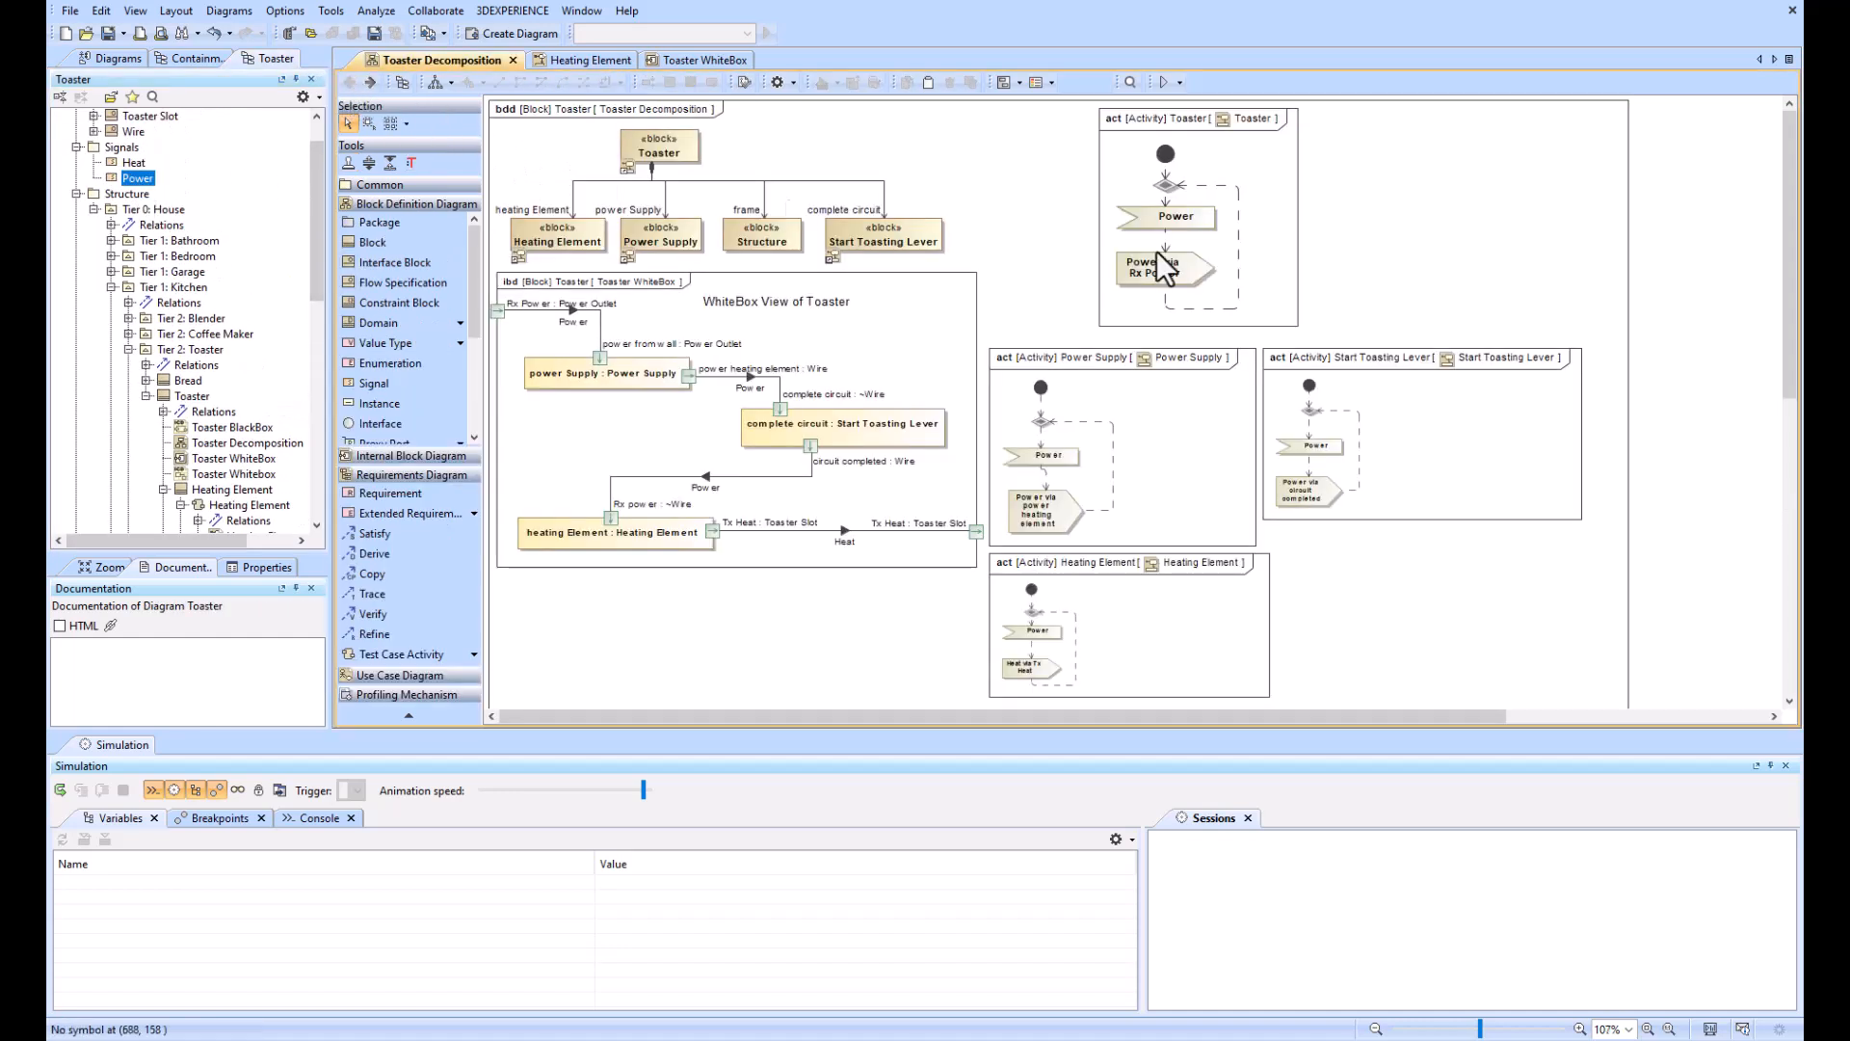
Step: Start the Toaster simulation from the Toaster Decomposition diagram and open the running Toaster activity
left_click(1181, 85)
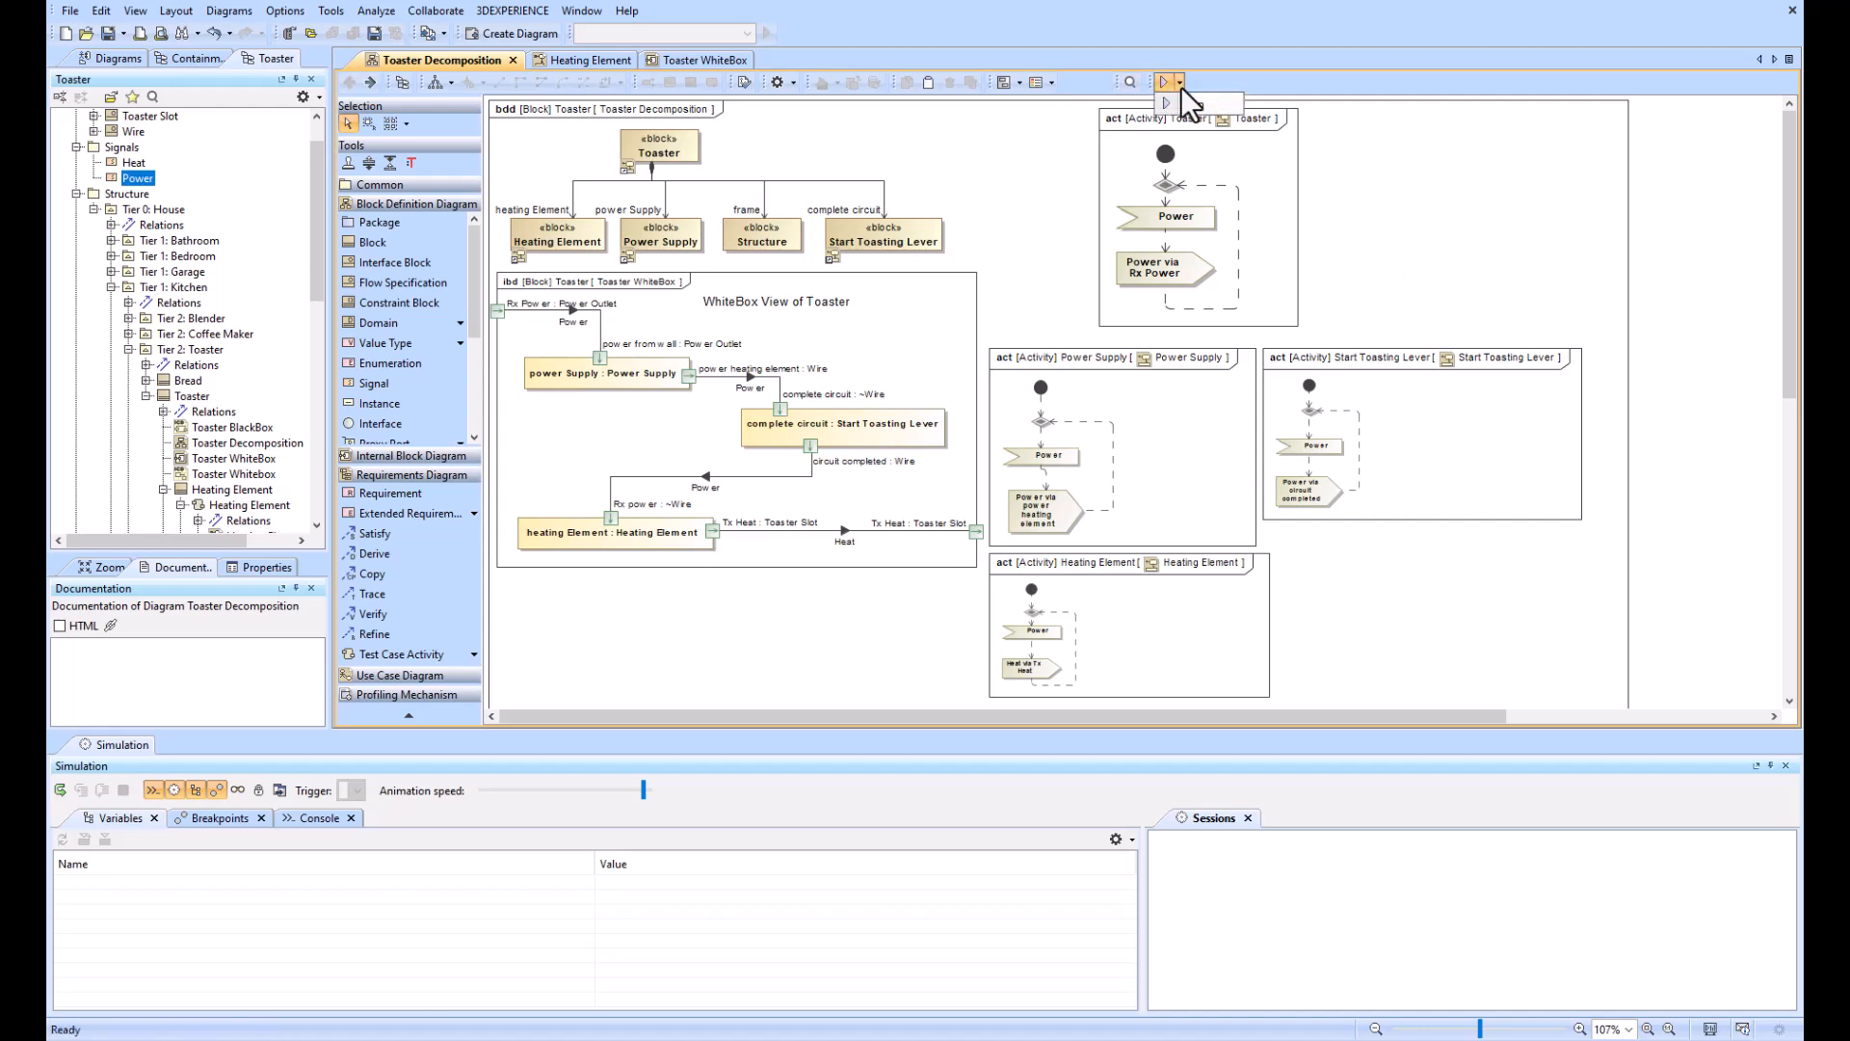
left_click(1173, 109)
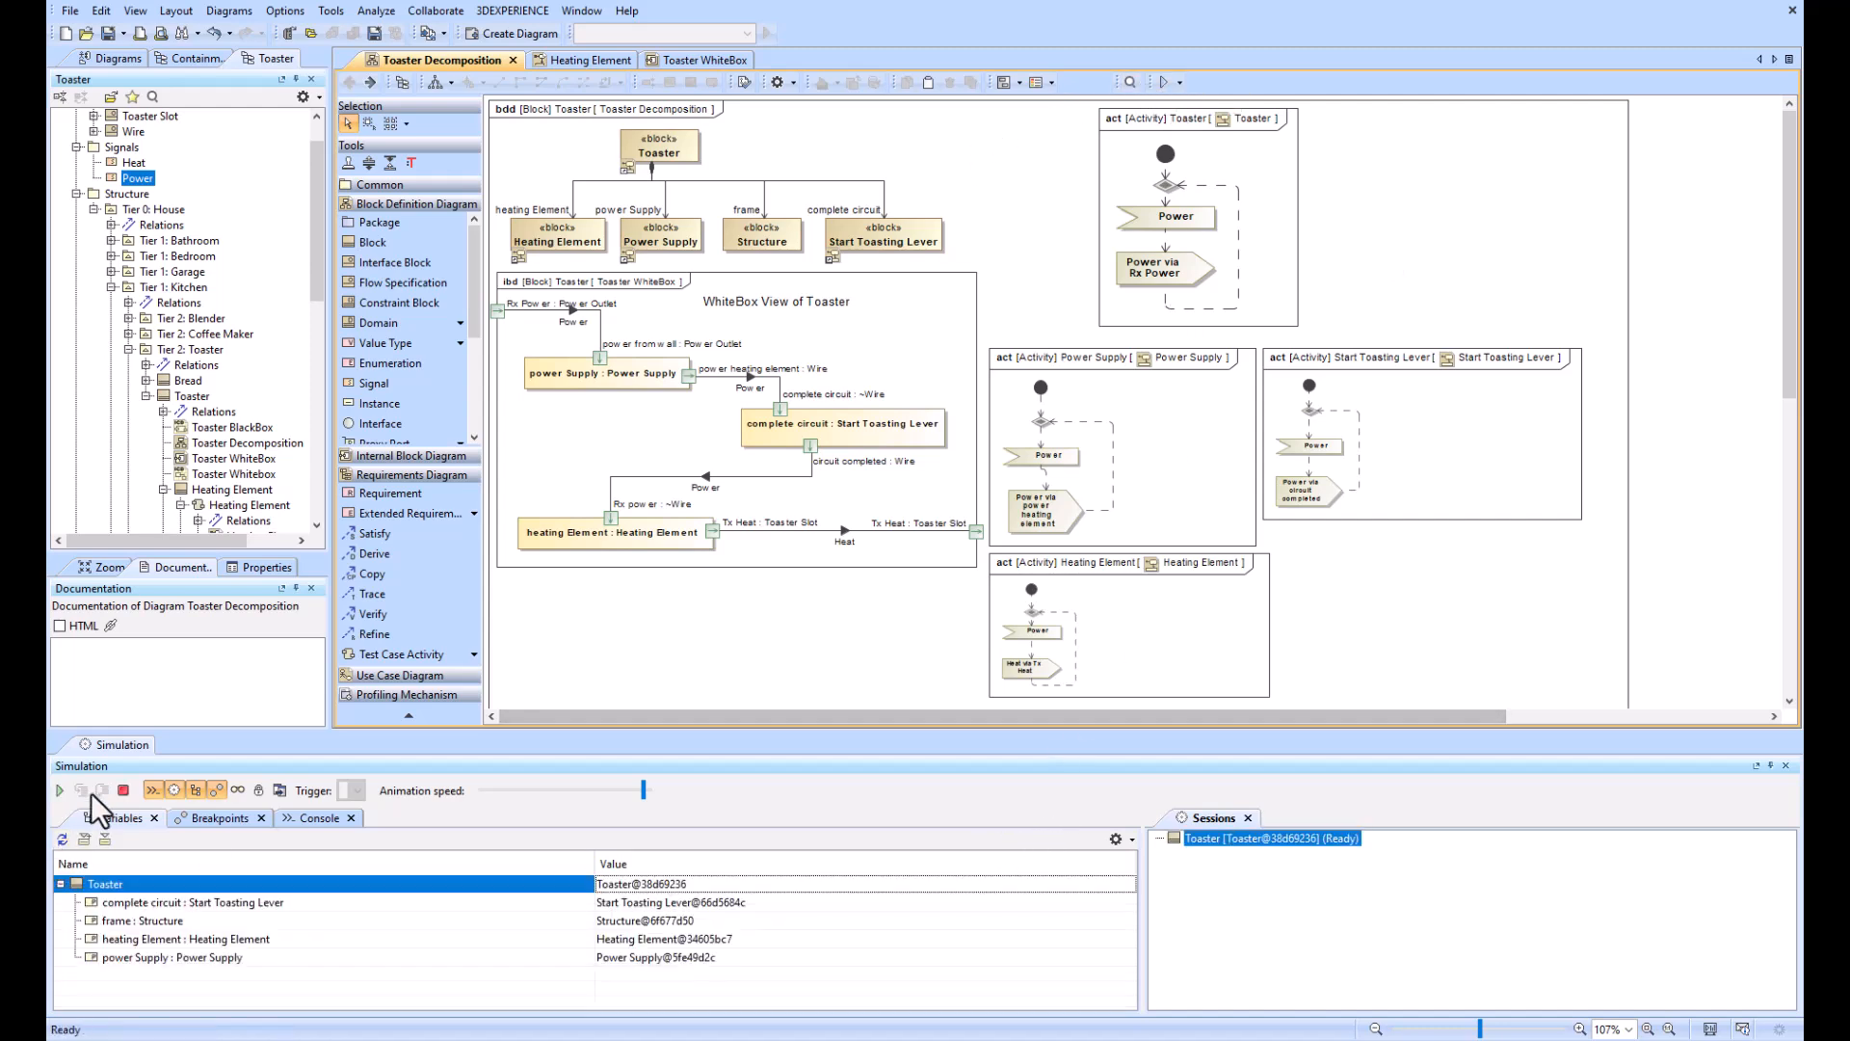
left_click(54, 789)
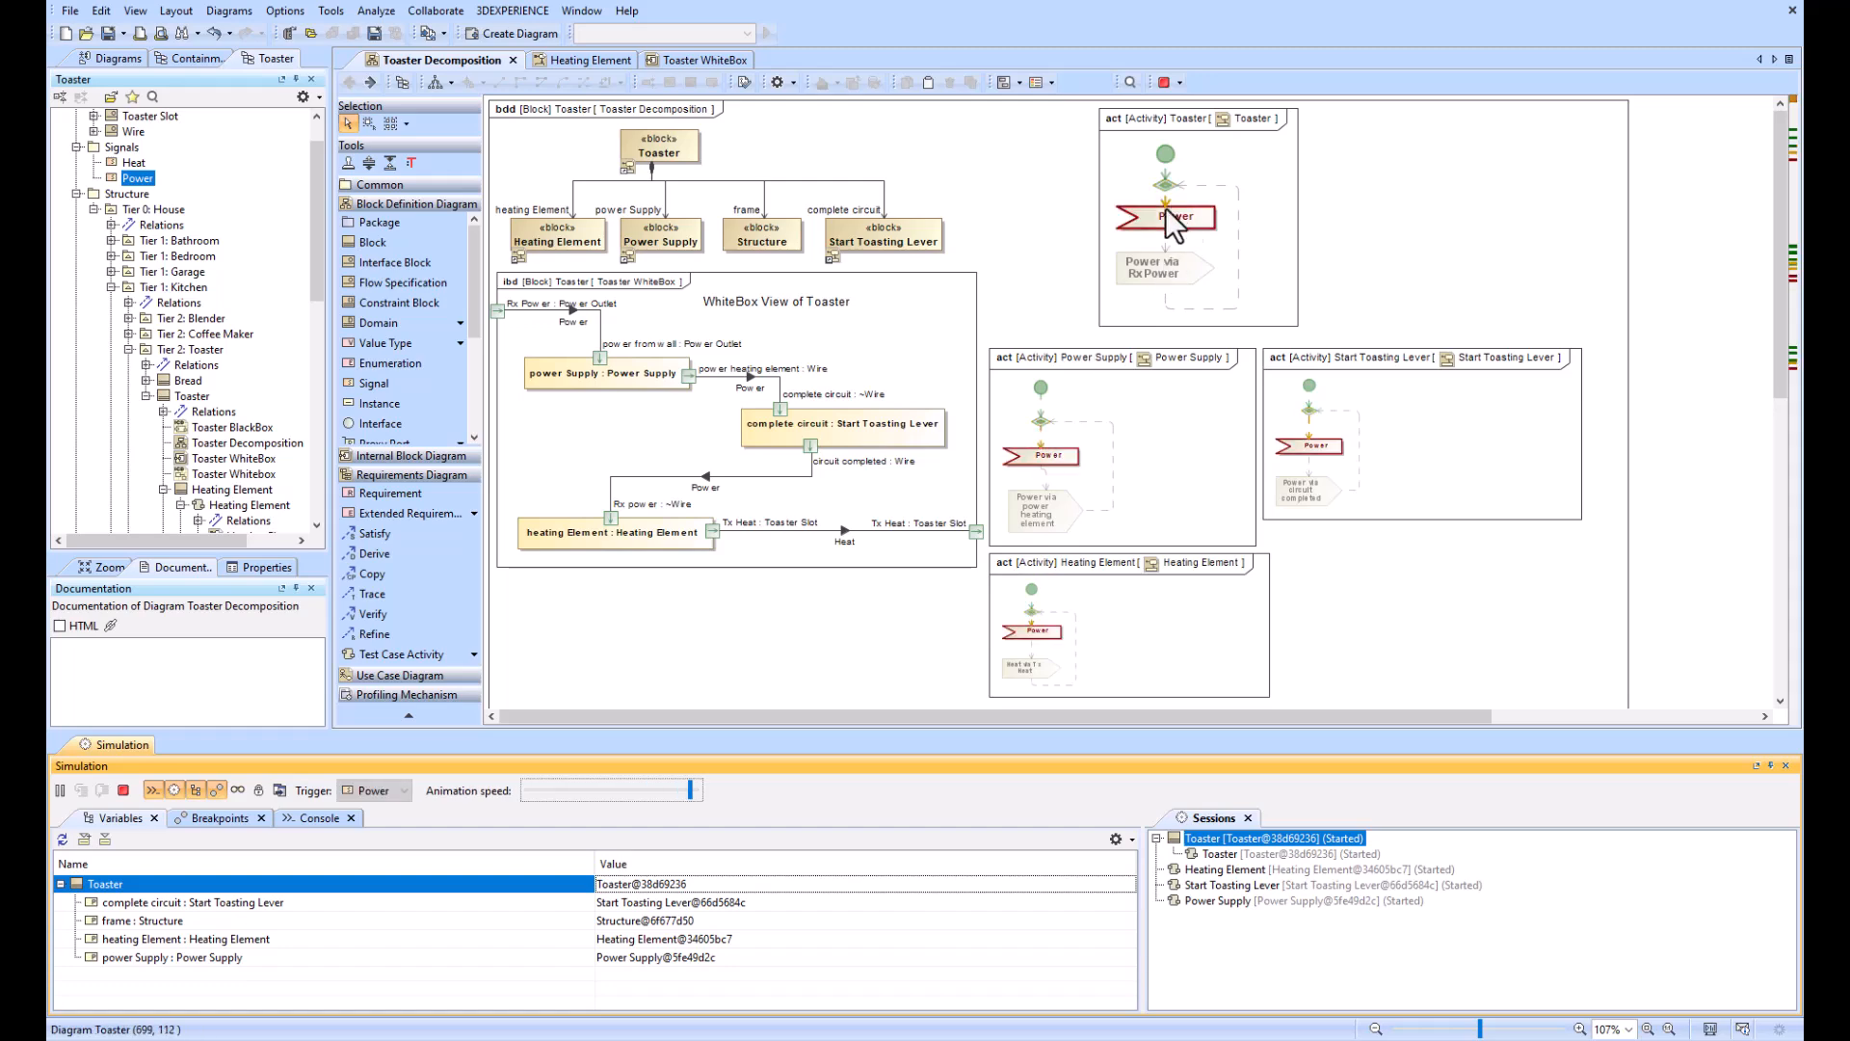
left_click(1219, 854)
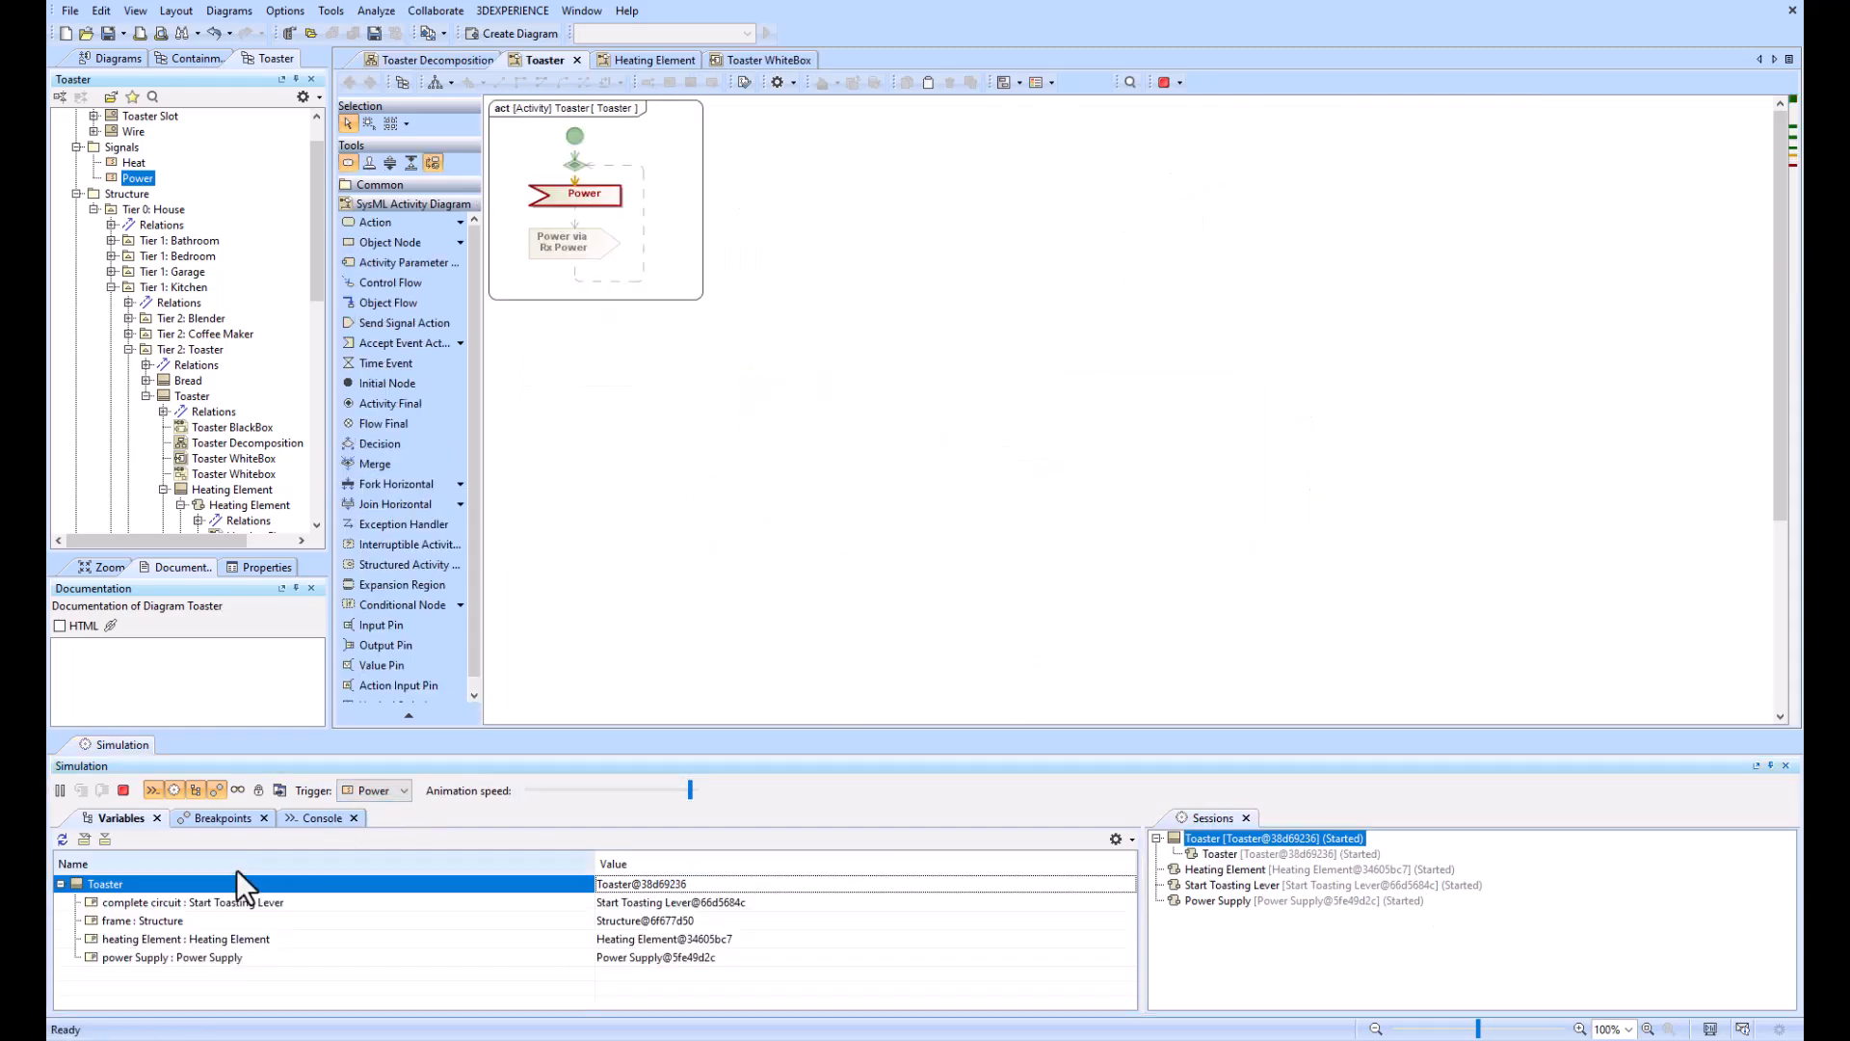
Step: Create a sequence diagram from the simulated Toaster instance, close the Heating Element diagram and bring back the Toaster Decomposition diagram
right_click(236, 882)
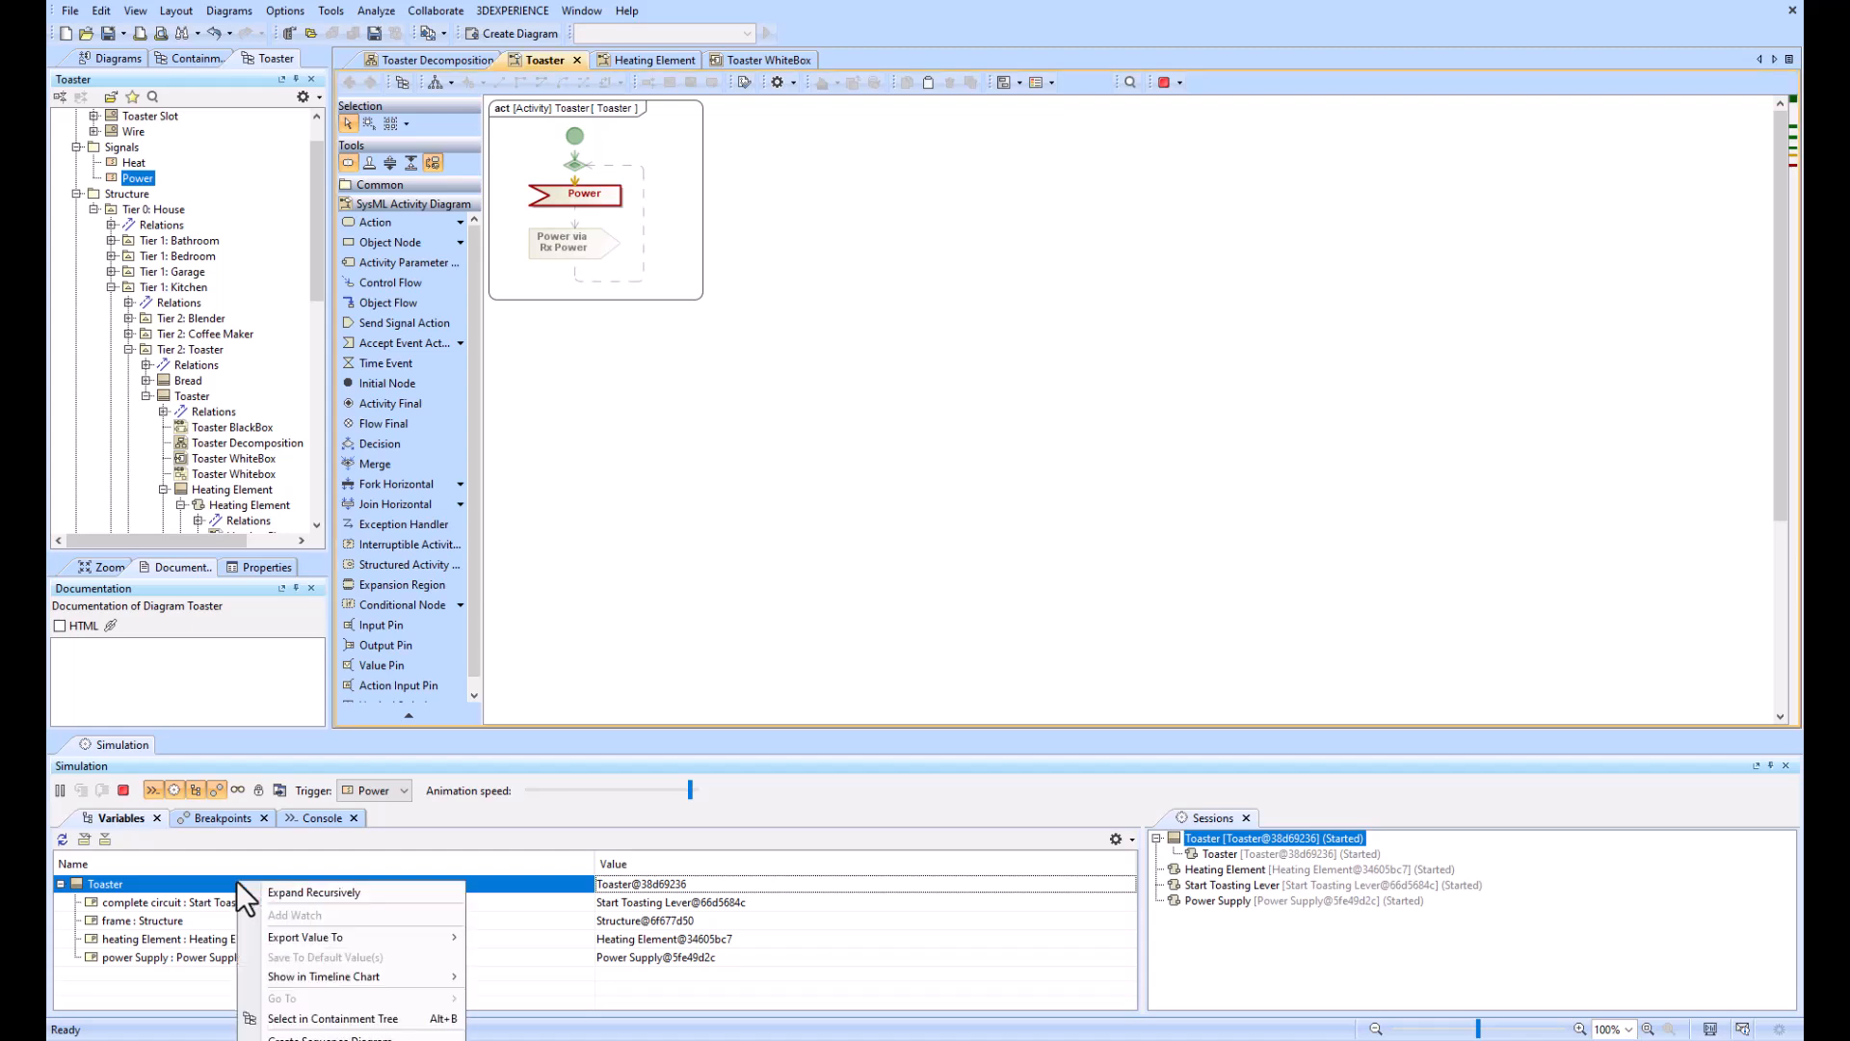
left_click(302, 1038)
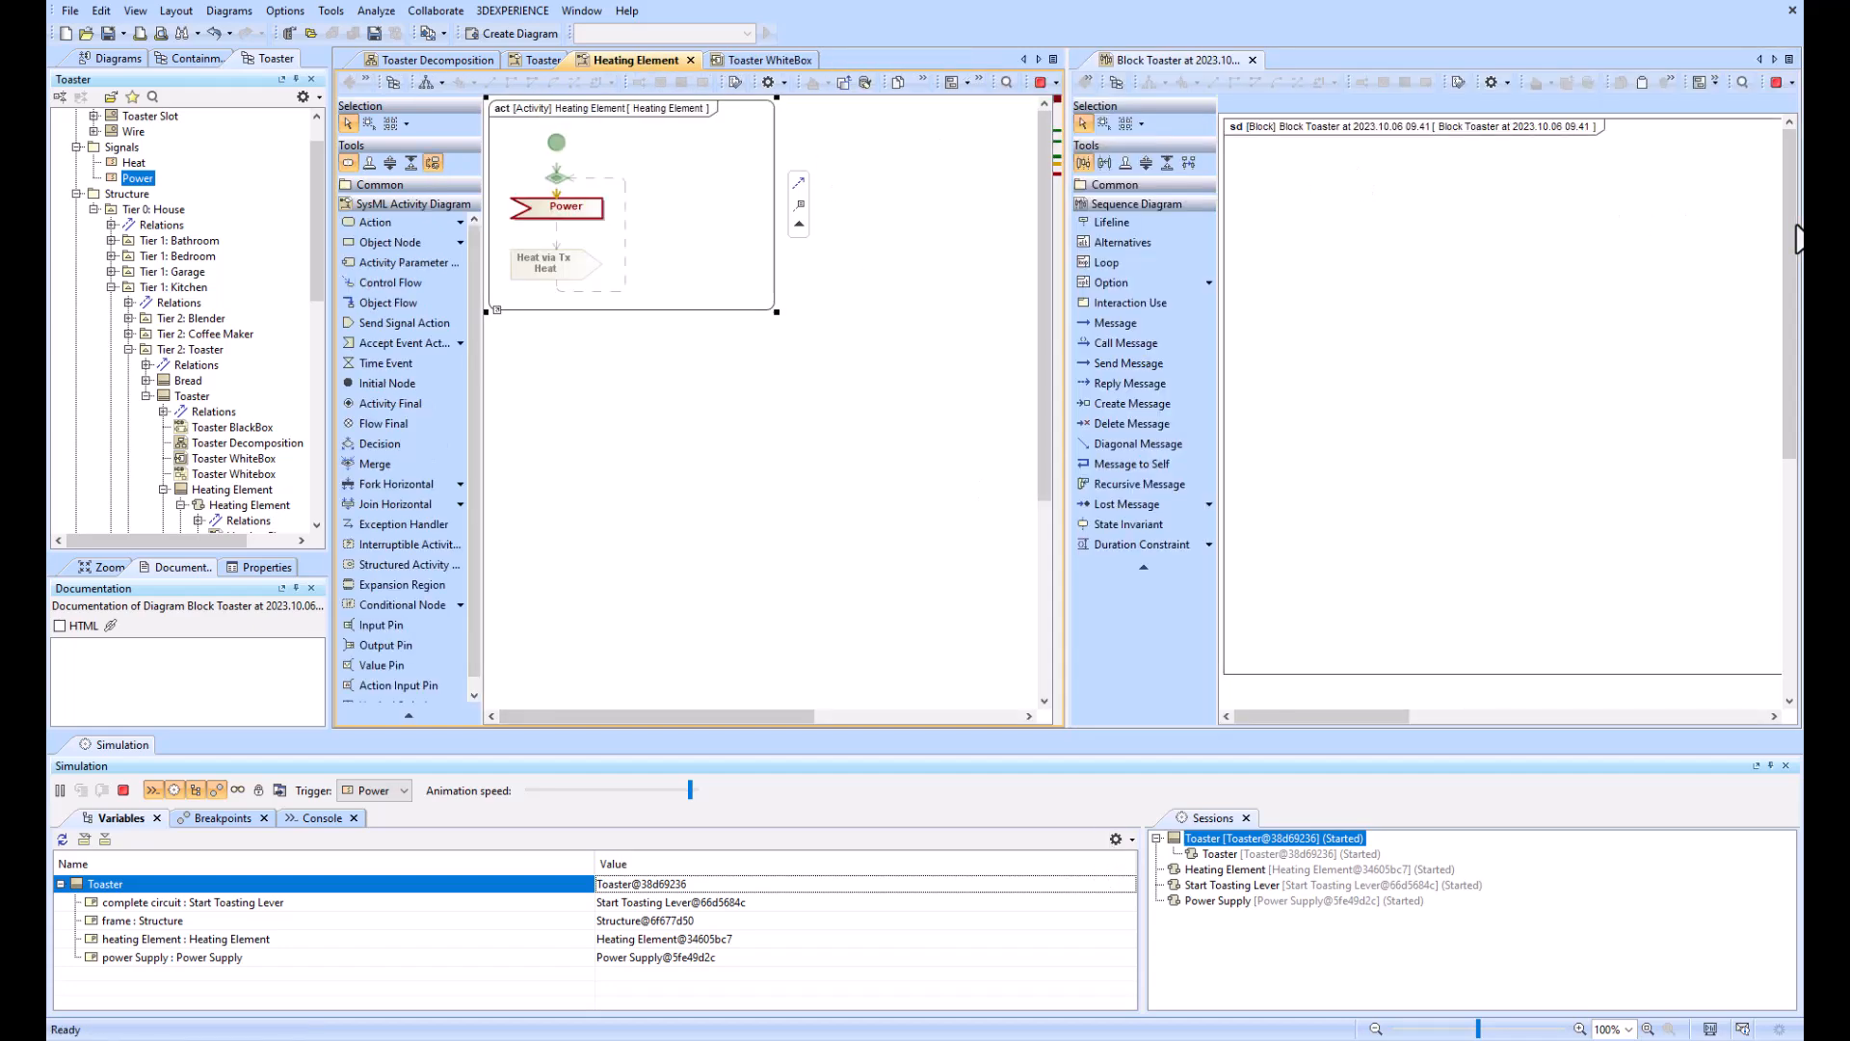
left_click(689, 60)
left_click(525, 60)
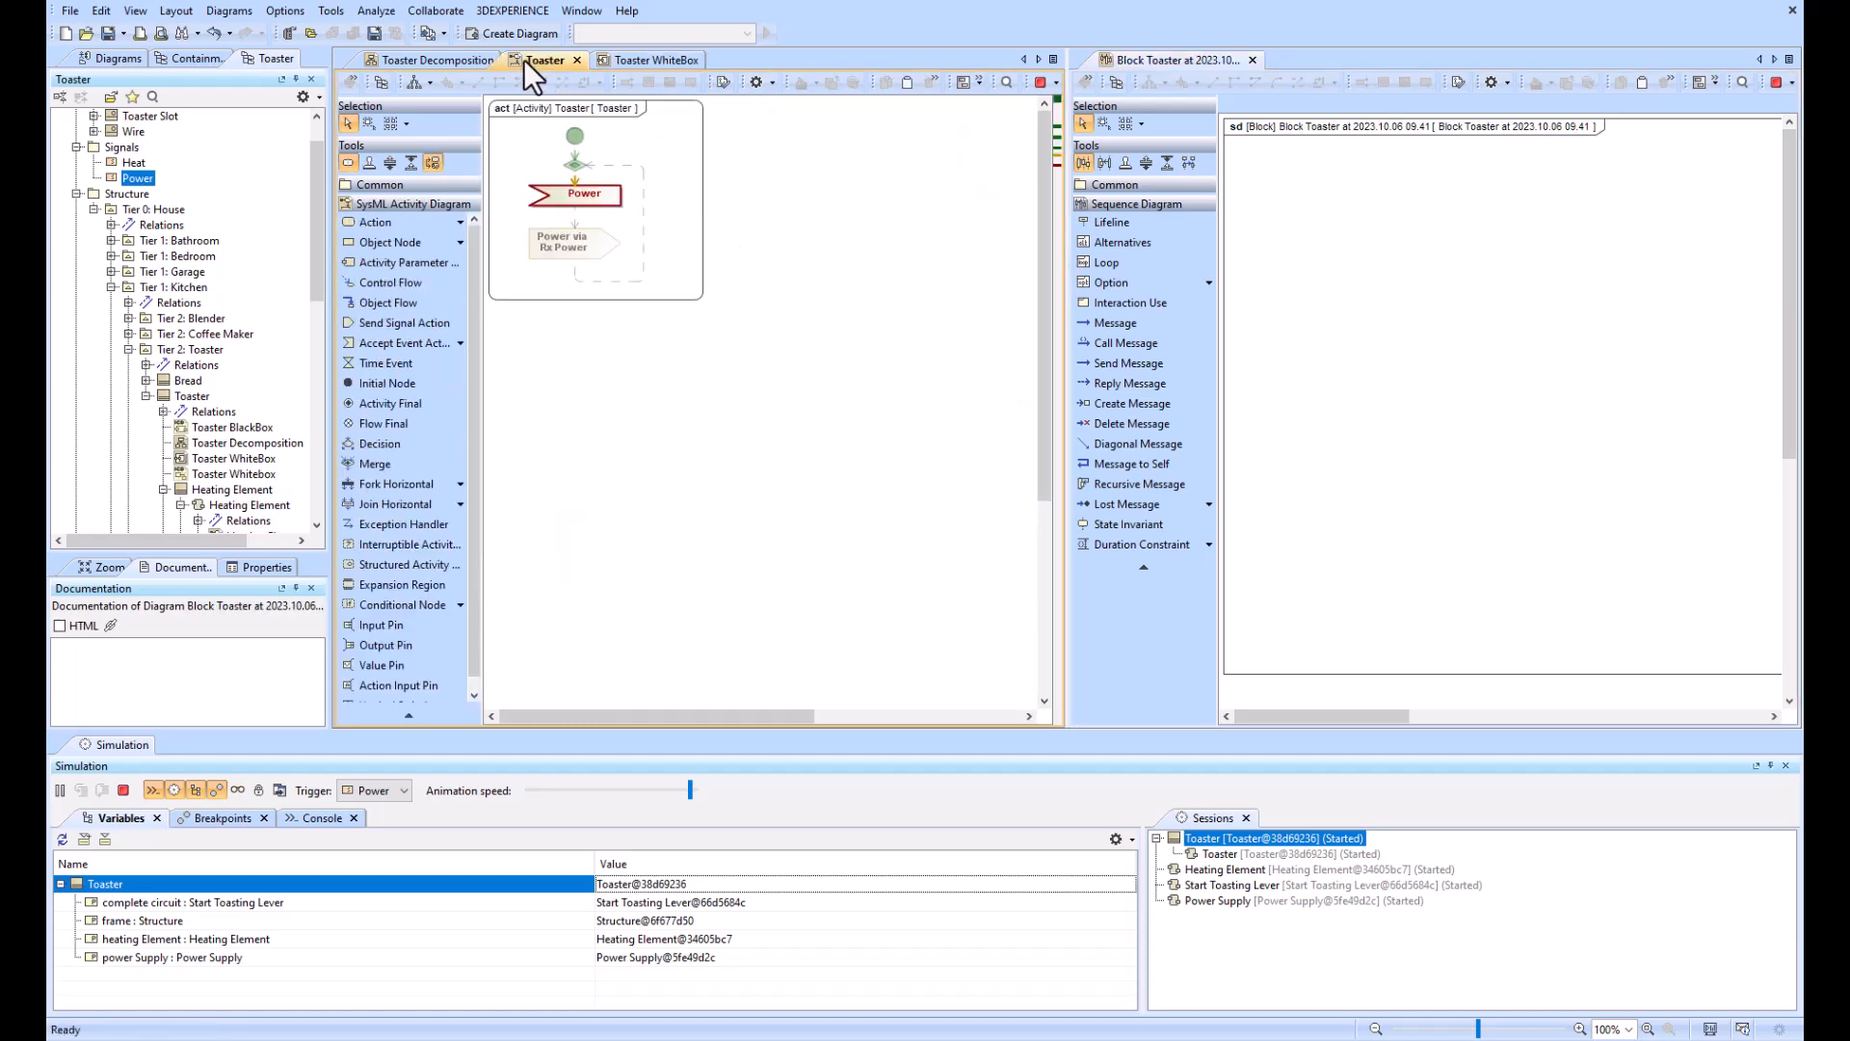
left_click(466, 60)
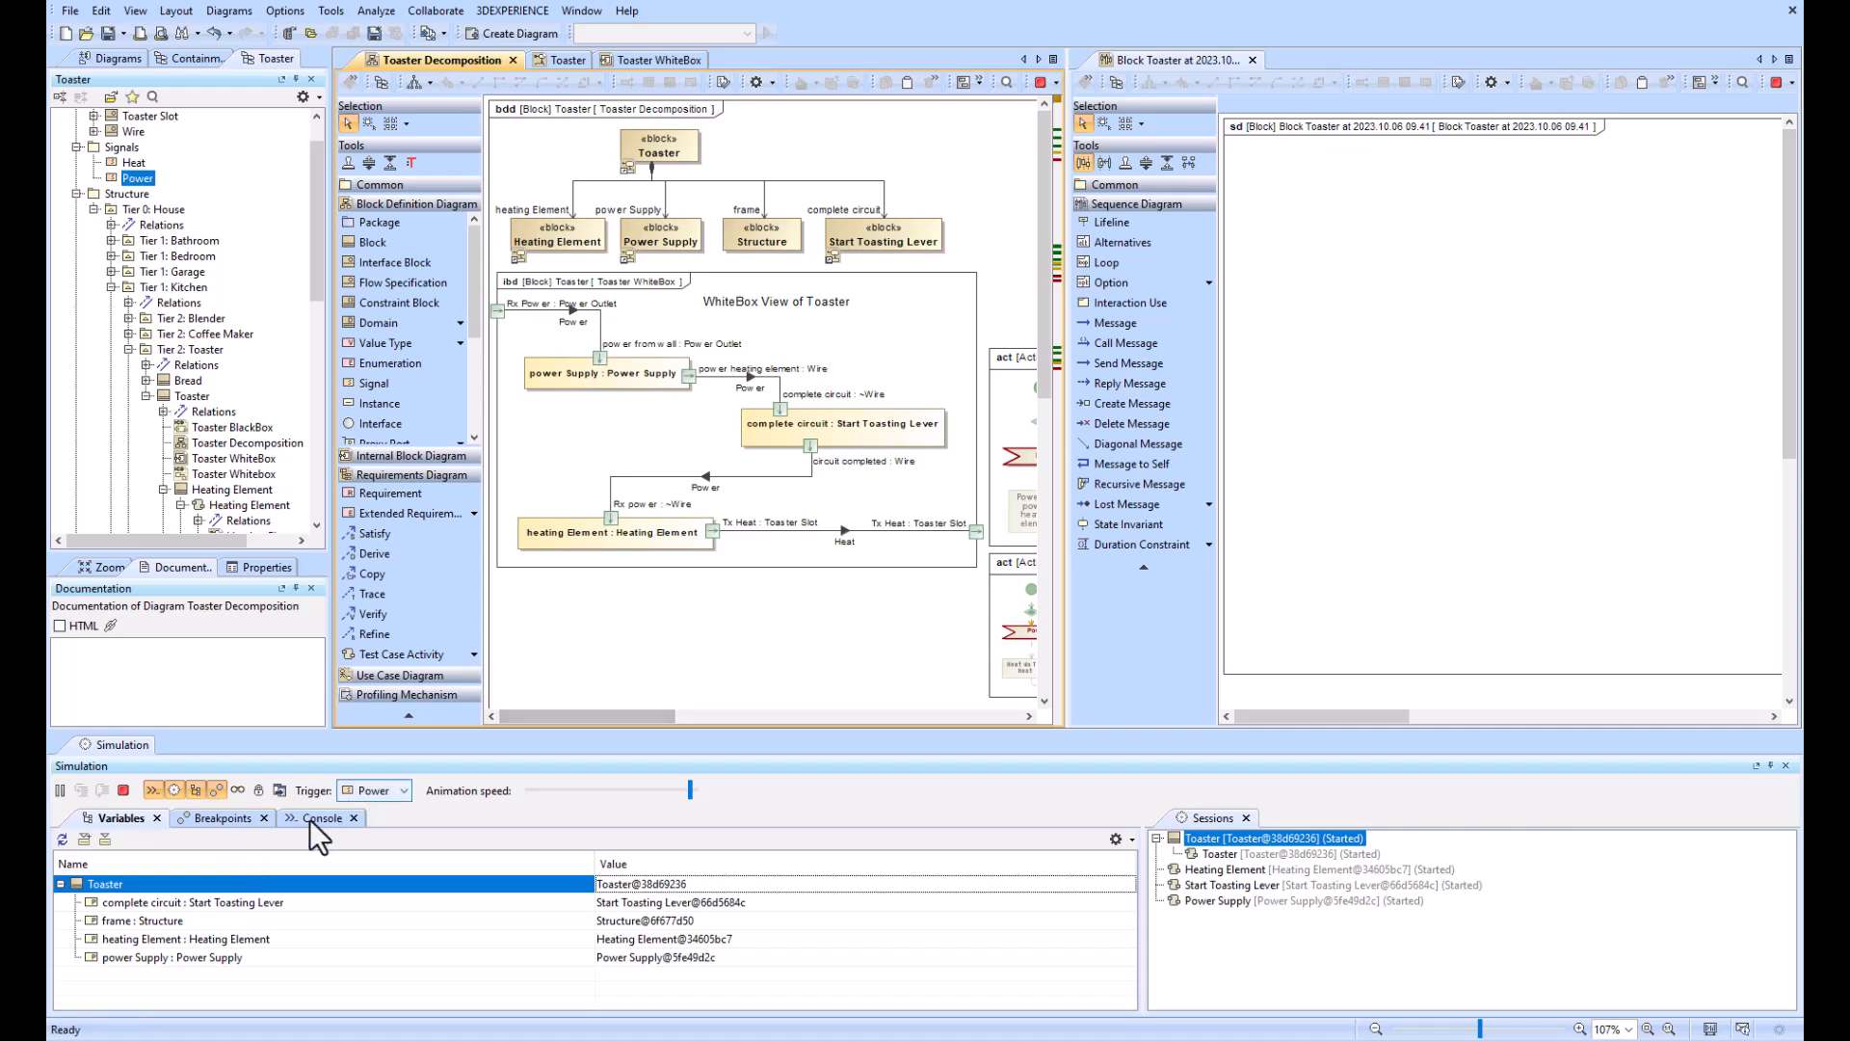
Step: Send the Power signal to the Toaster activity session and review the messages recorded across the sequence diagram's lifelines
left_click(1233, 854)
left_click(371, 790)
left_click(370, 812)
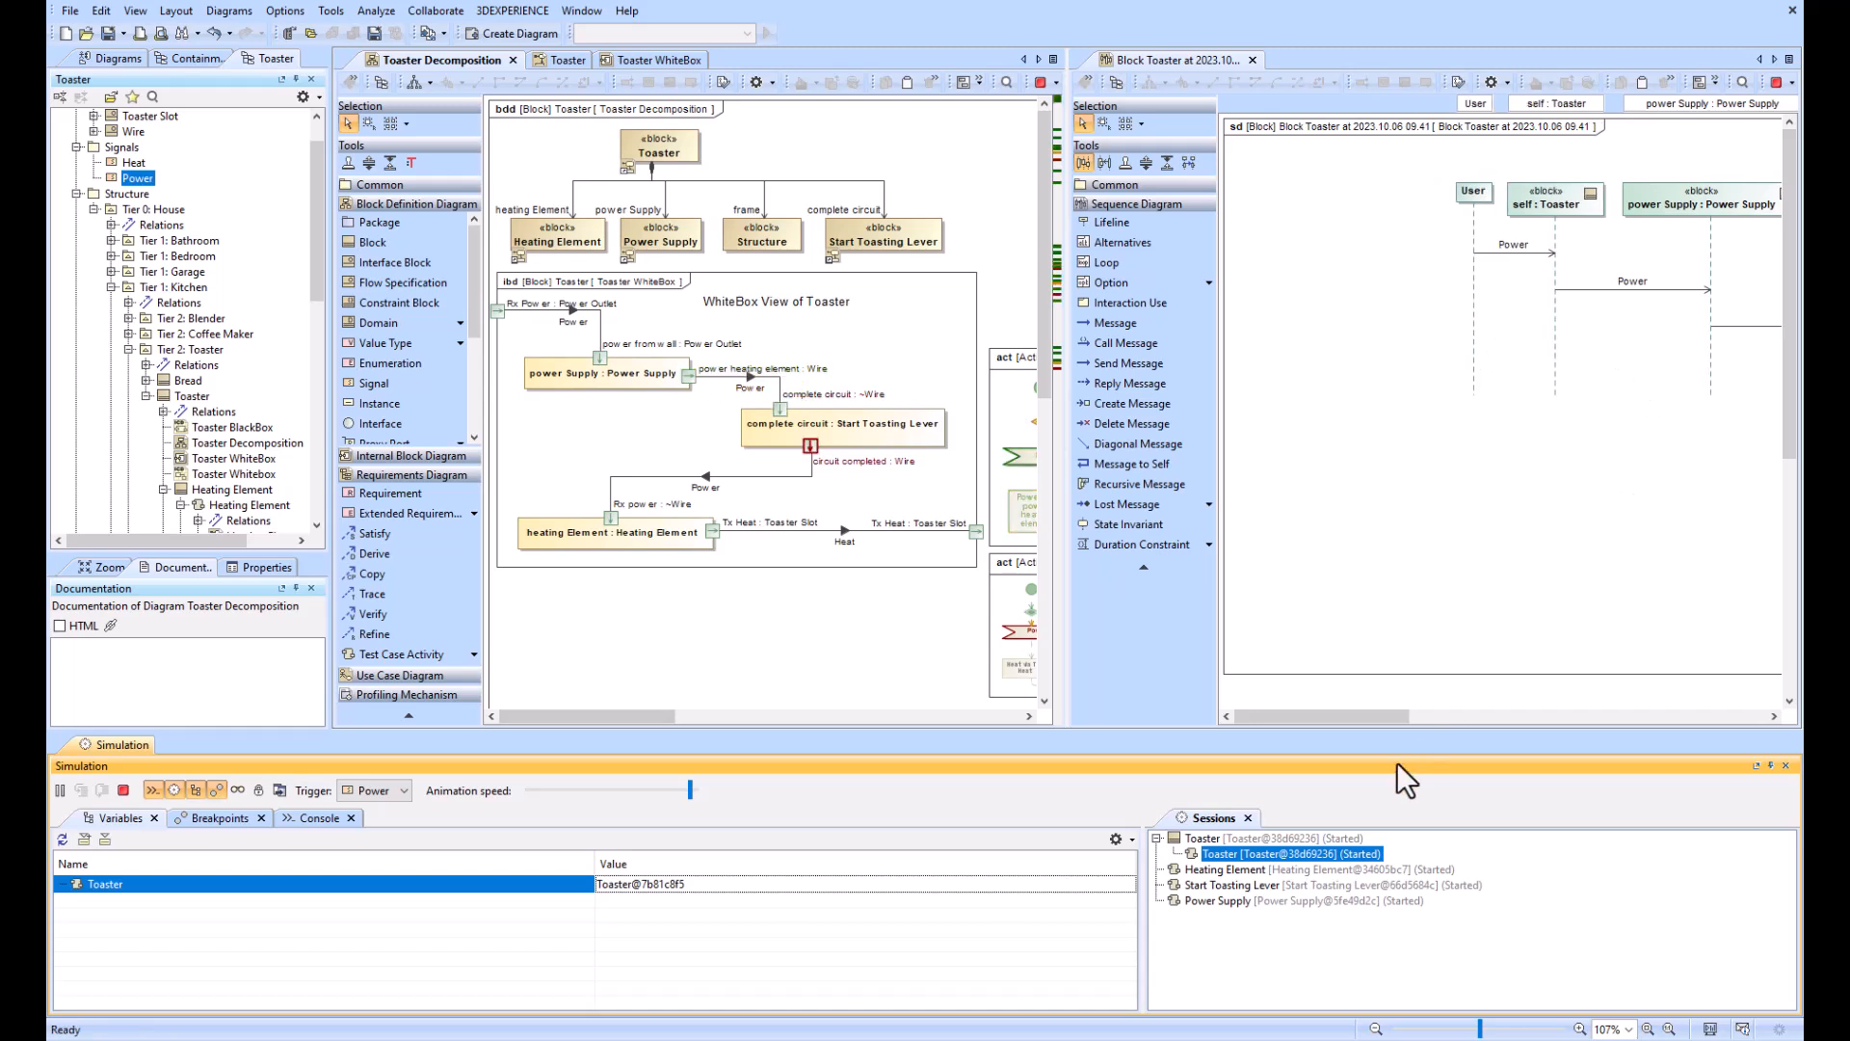
left_click_drag(1376, 719, 1506, 715)
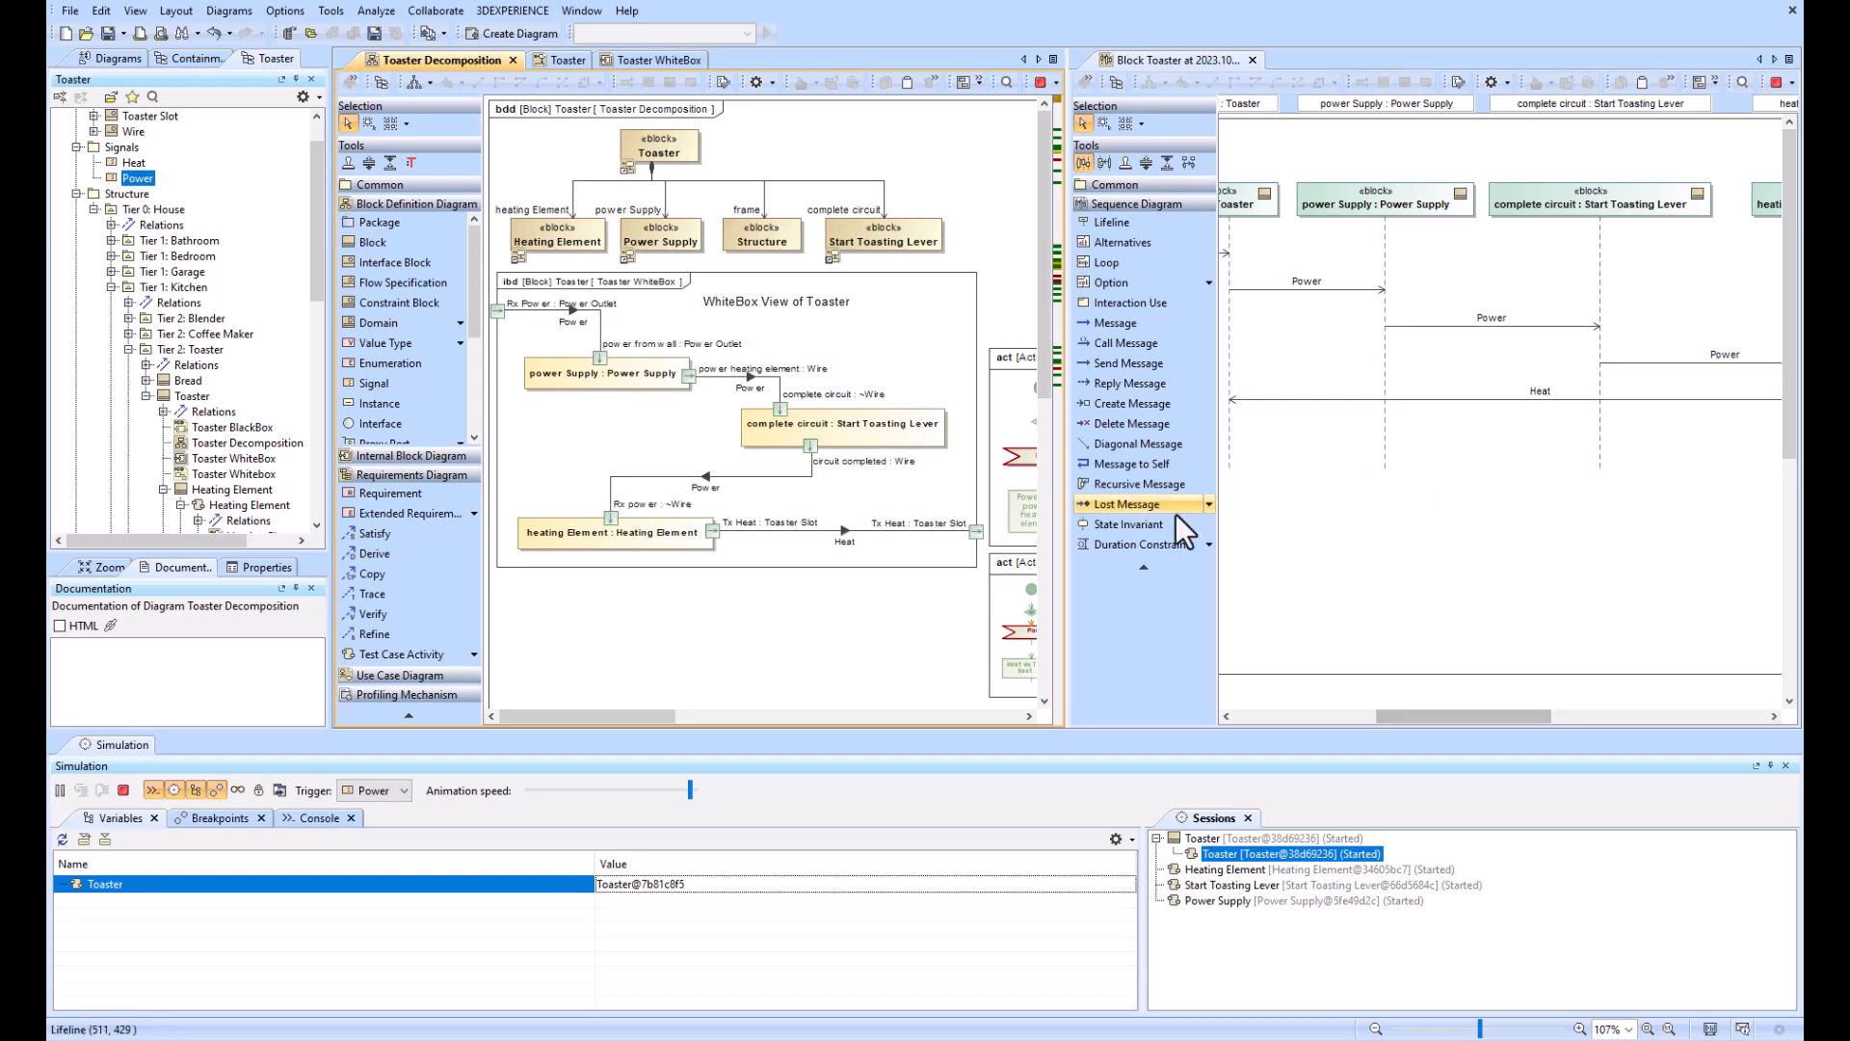
scroll(1477, 364, "down", 1)
left_click_drag(1500, 716, 1442, 728)
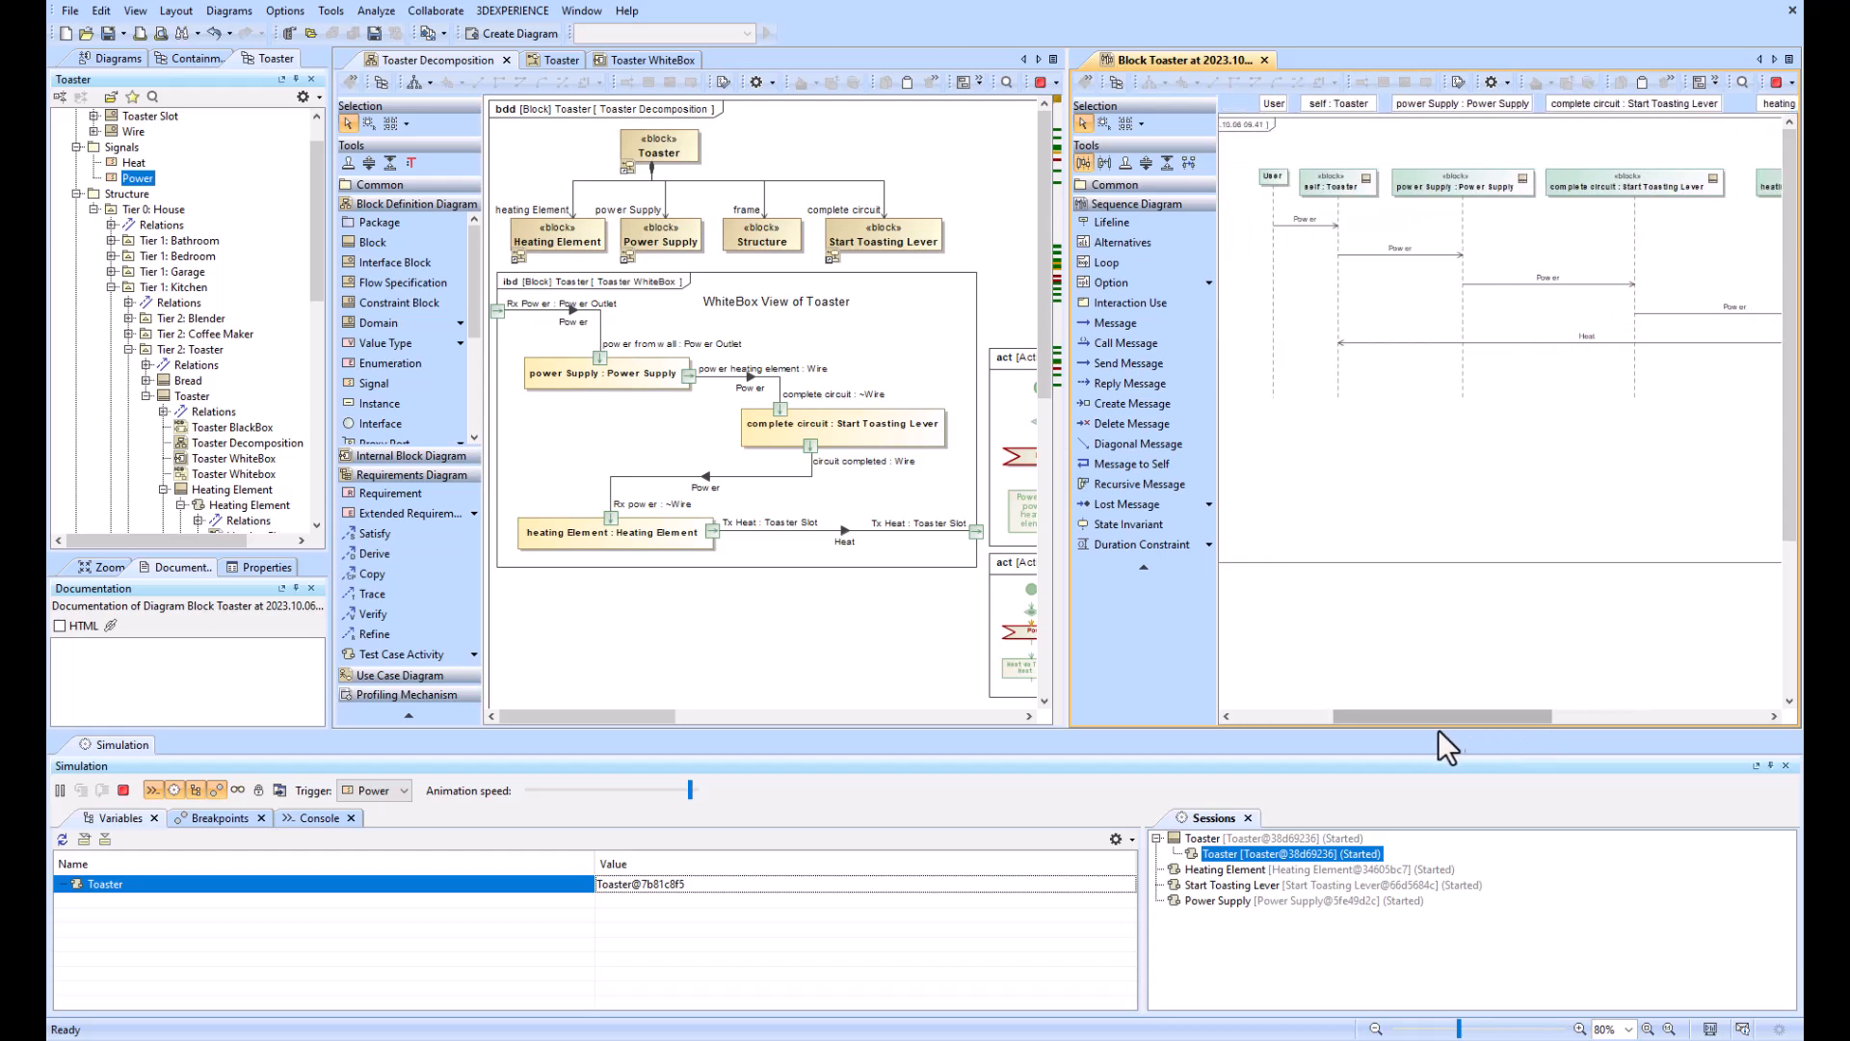
Step: Stop the Toaster simulation and locate the generated sequence diagram in the model tree
left_click(123, 791)
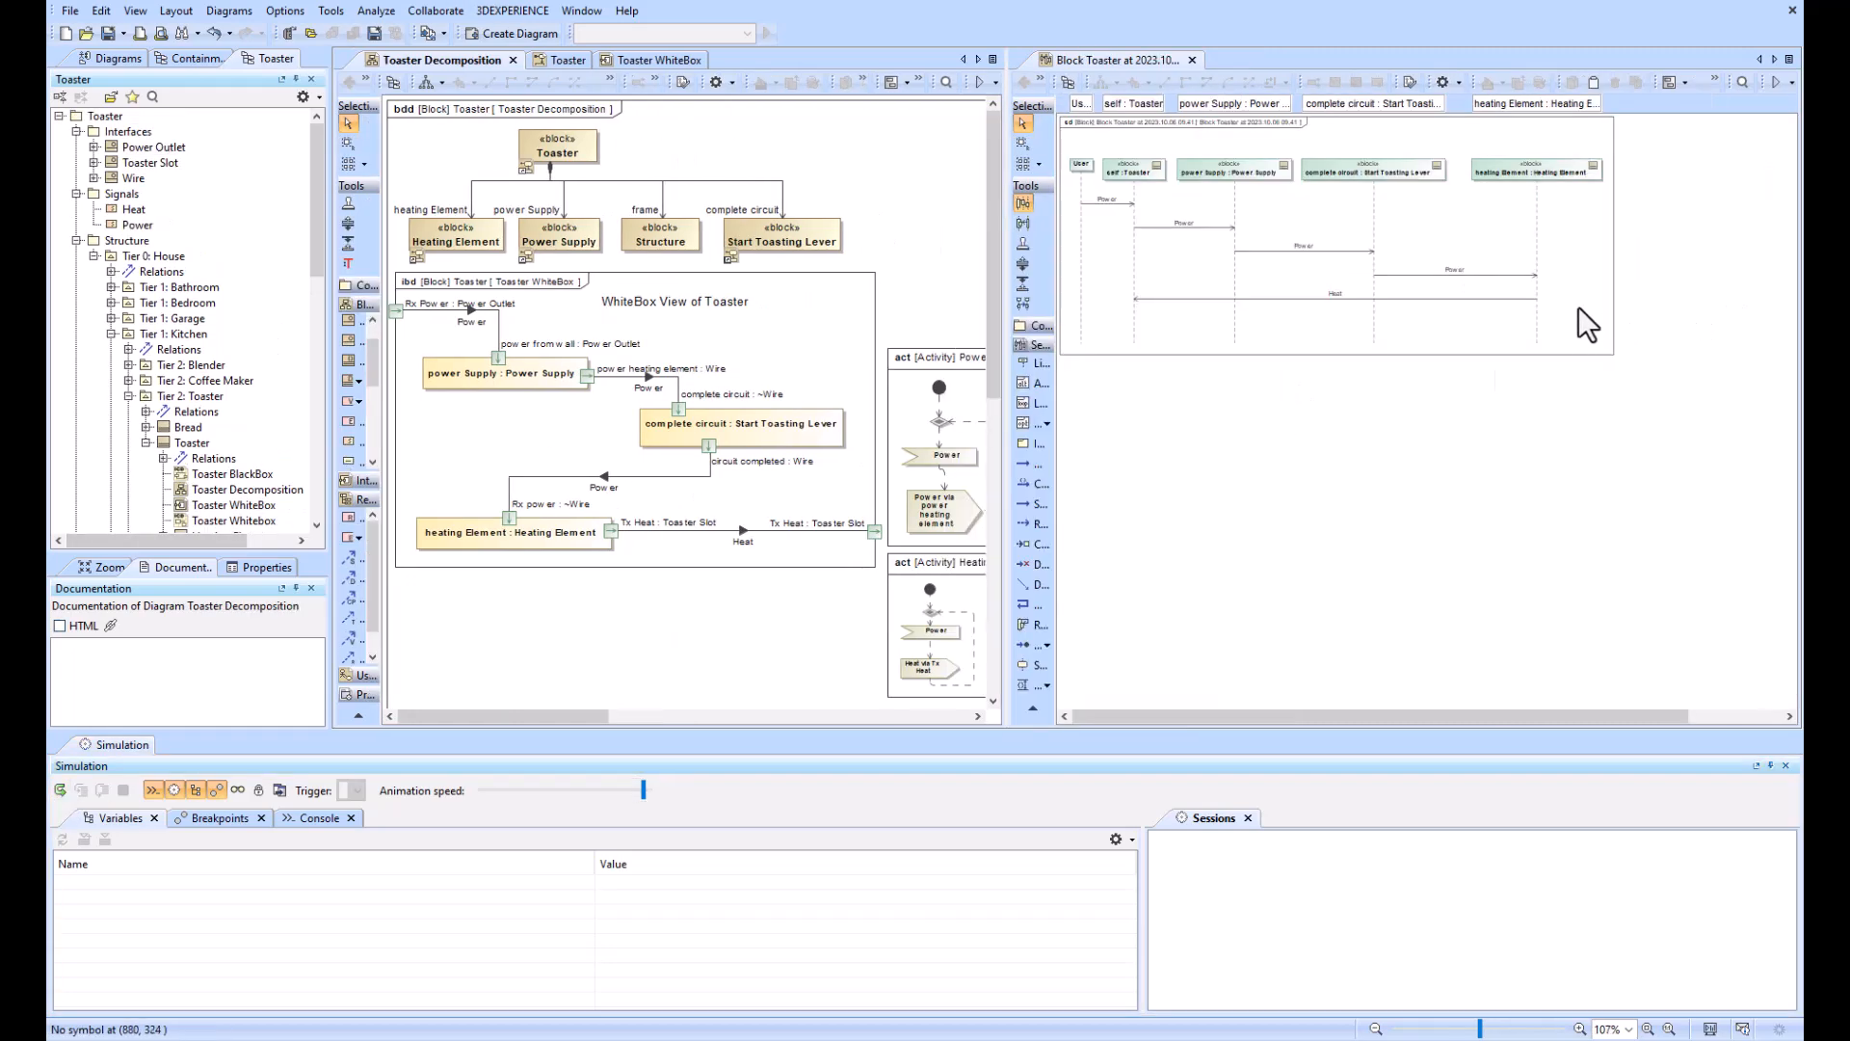
left_click(1578, 307)
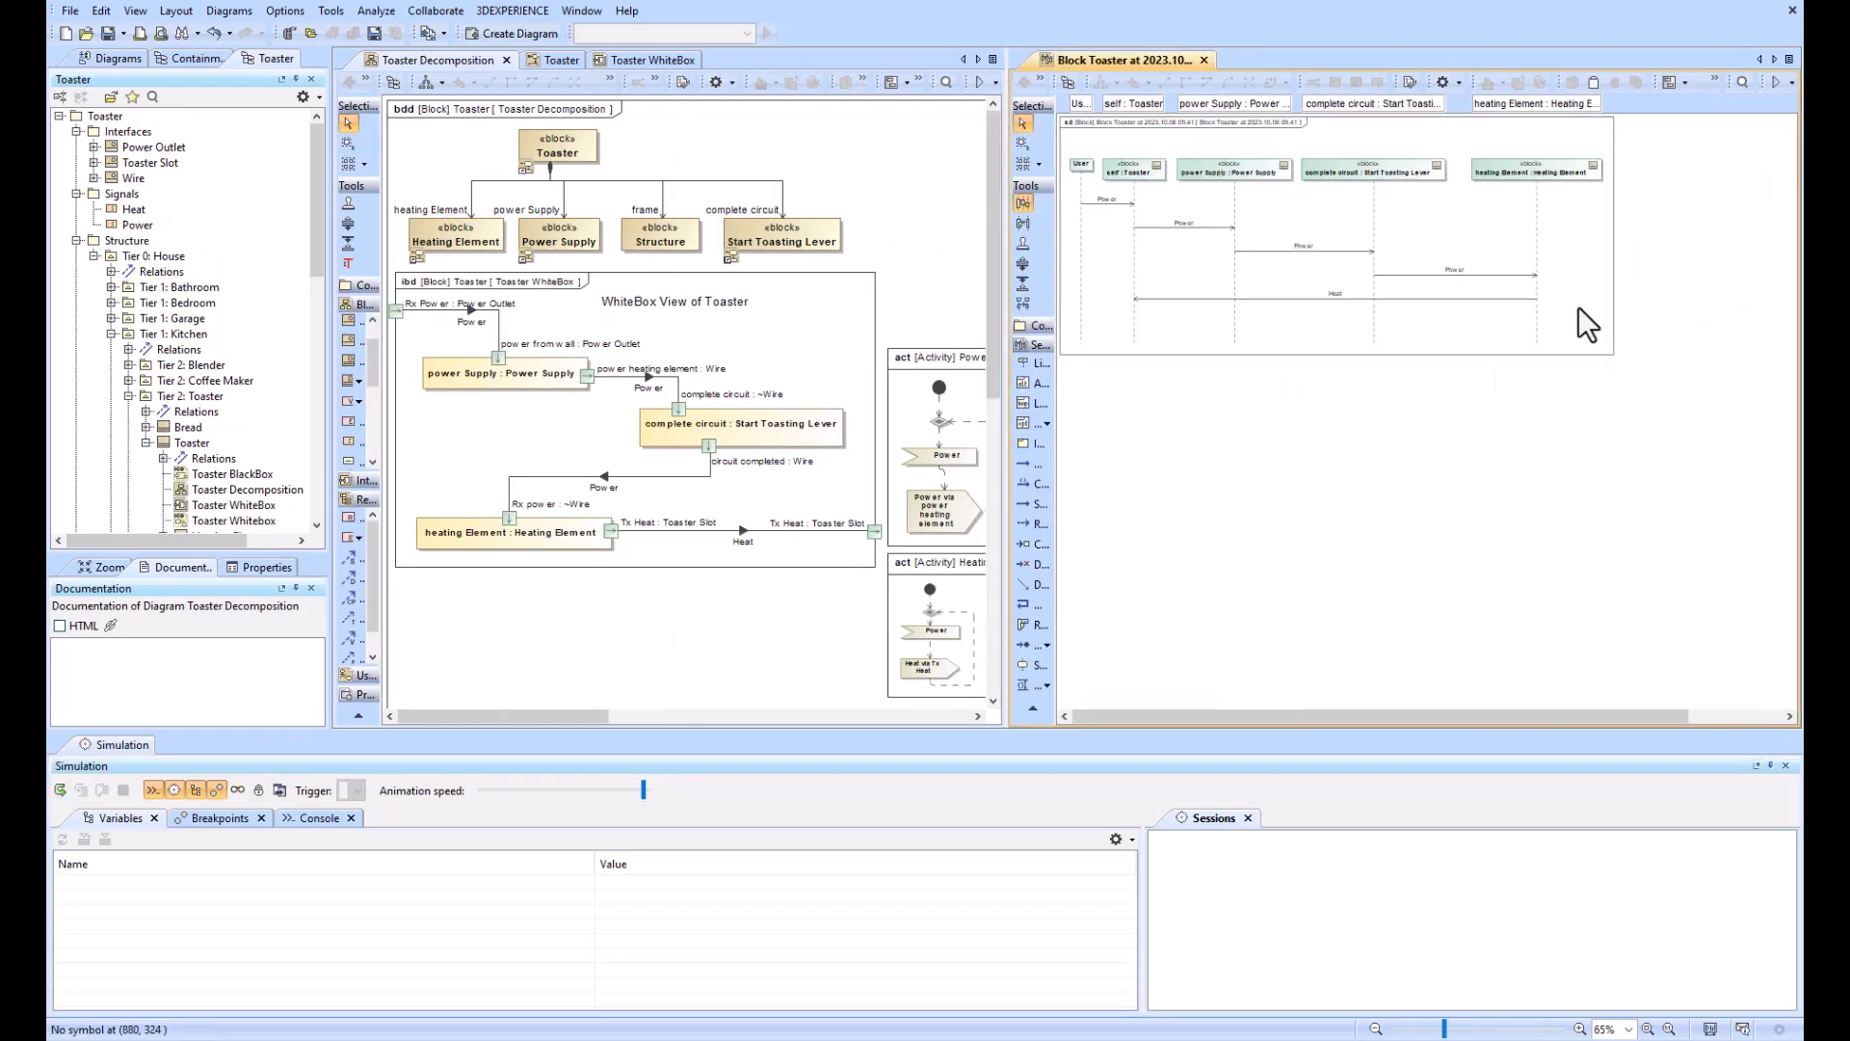
key("alt+b")
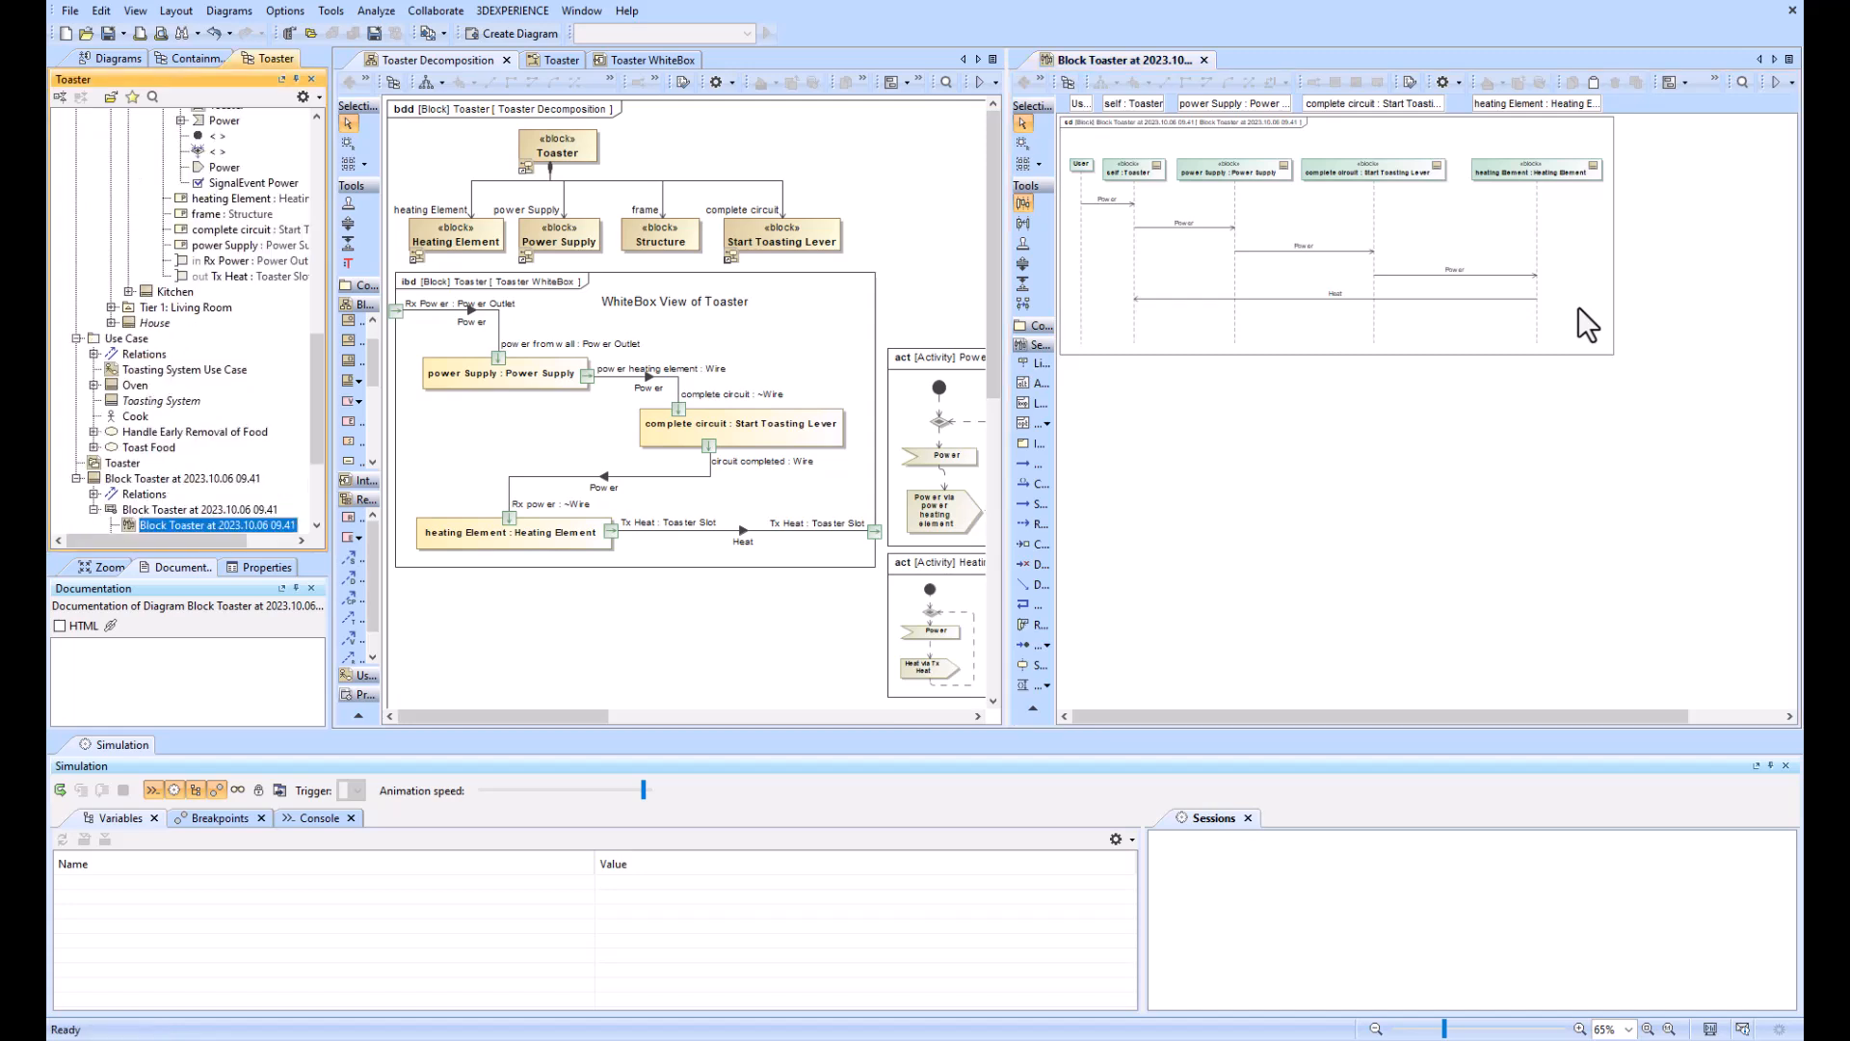
Step: Move the generated Block Toaster interaction from the model root into the Toaster block
left_click(160, 507)
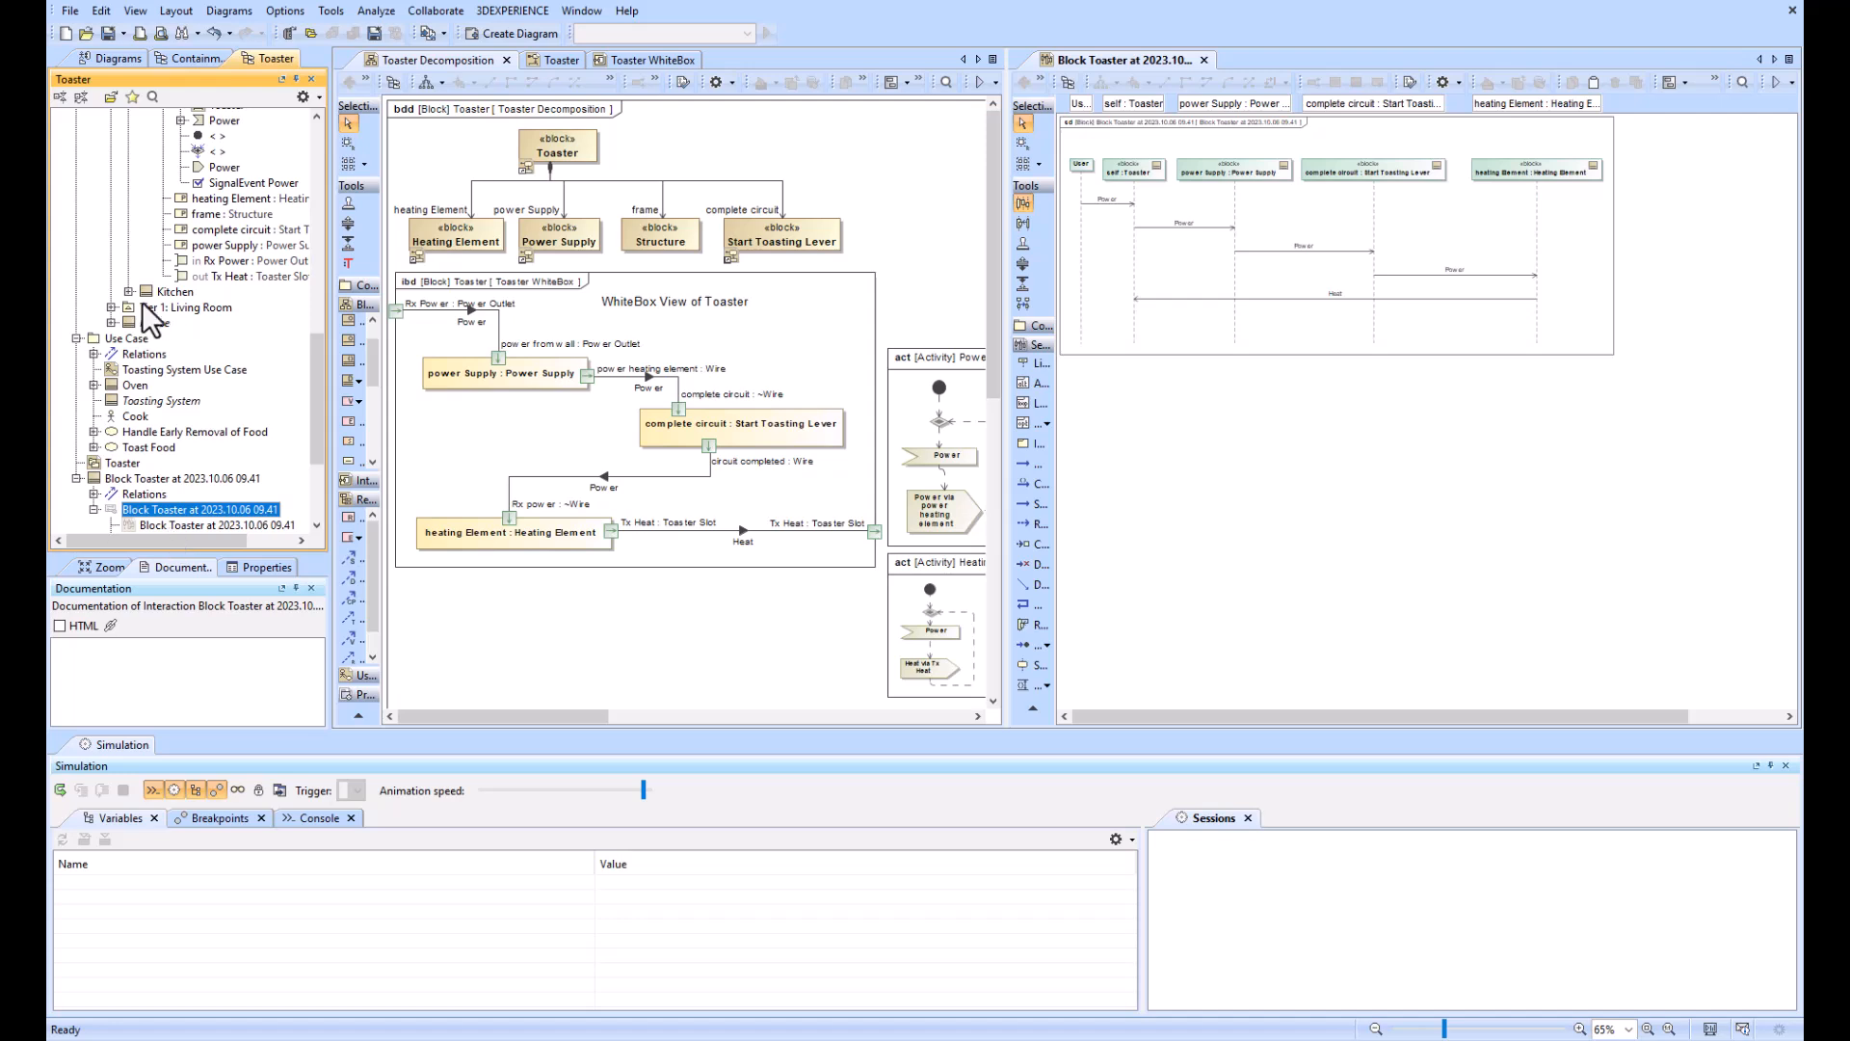
scroll(148, 302, "up", 11)
left_click(190, 272)
scroll(241, 347, "down", 4)
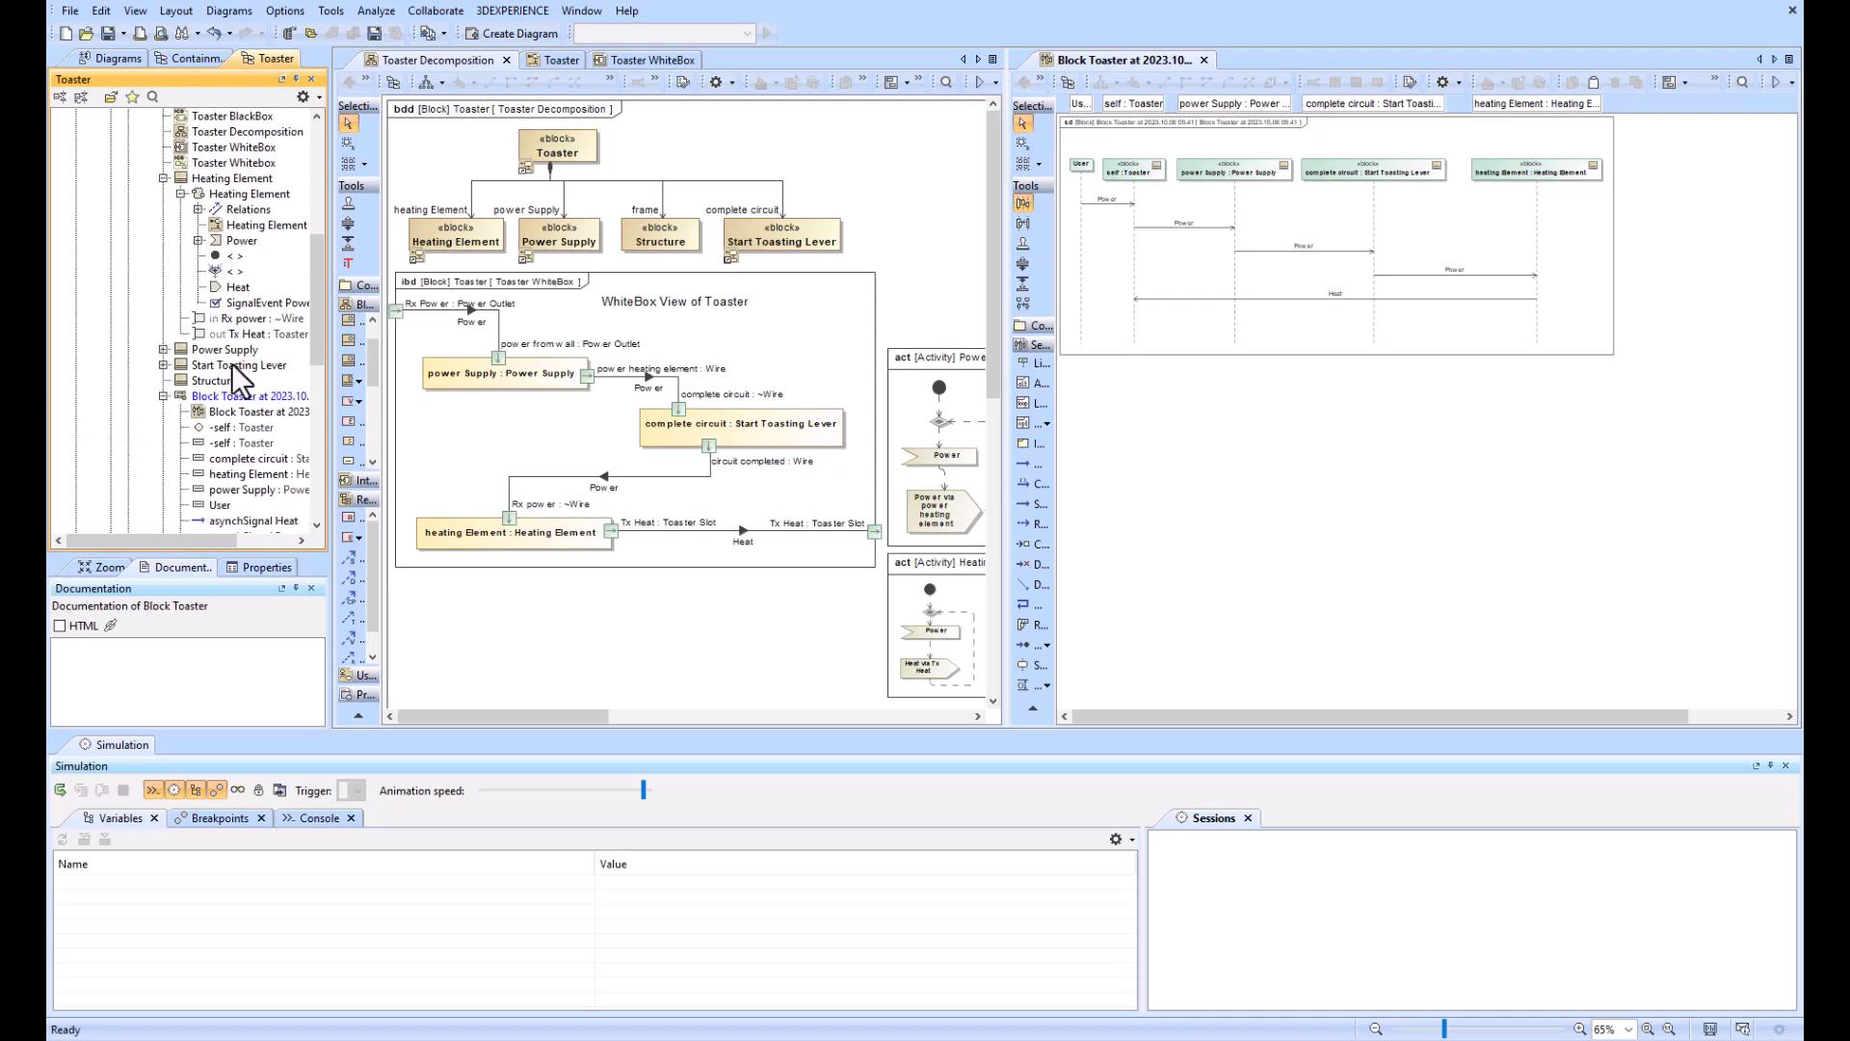
Step: Remove the timestamp from the moved interaction's and its sequence diagram's names, leaving Block Toaster
left_click(231, 397)
left_click(247, 395)
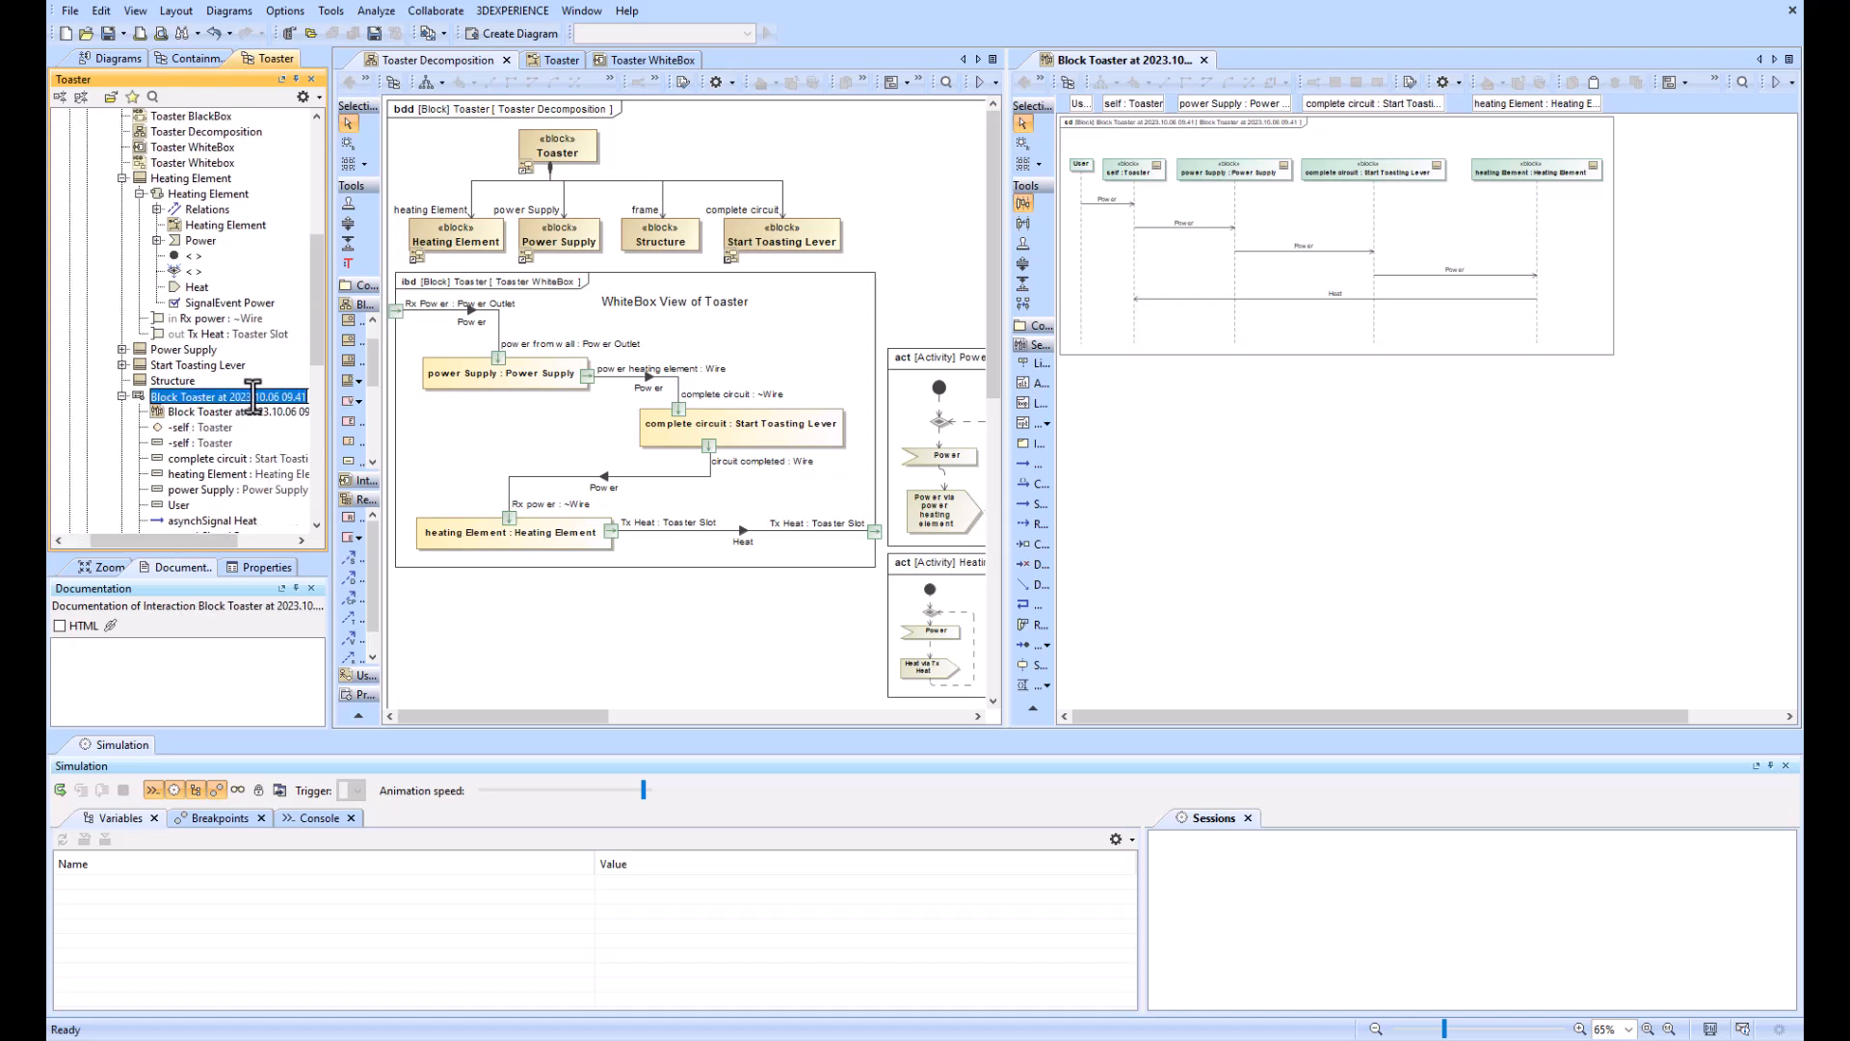
left_click_drag(216, 397, 302, 397)
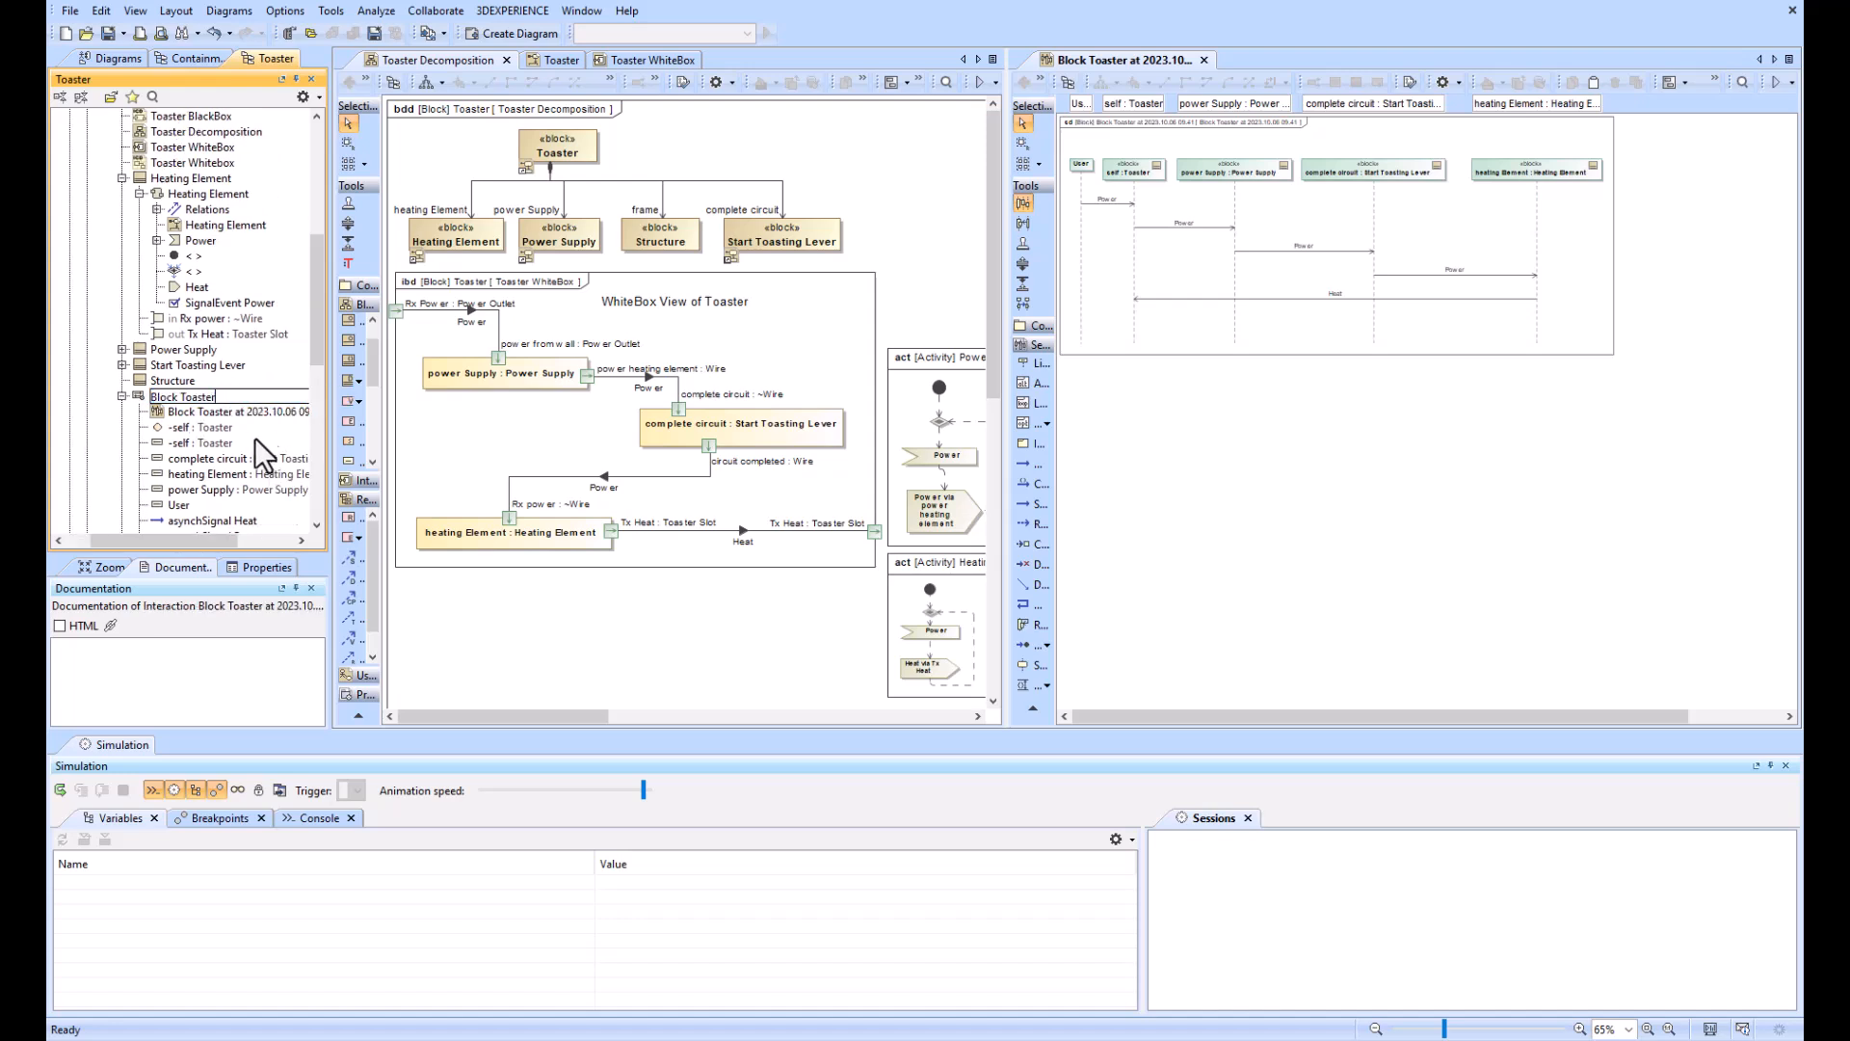
key("Return")
right_click(177, 405)
Step: Delete the power supply, complete circuit and heating element lifelines with their messages, then shrink the frame around User and Toaster
left_click(1385, 376)
left_click_drag(1179, 133, 1574, 329)
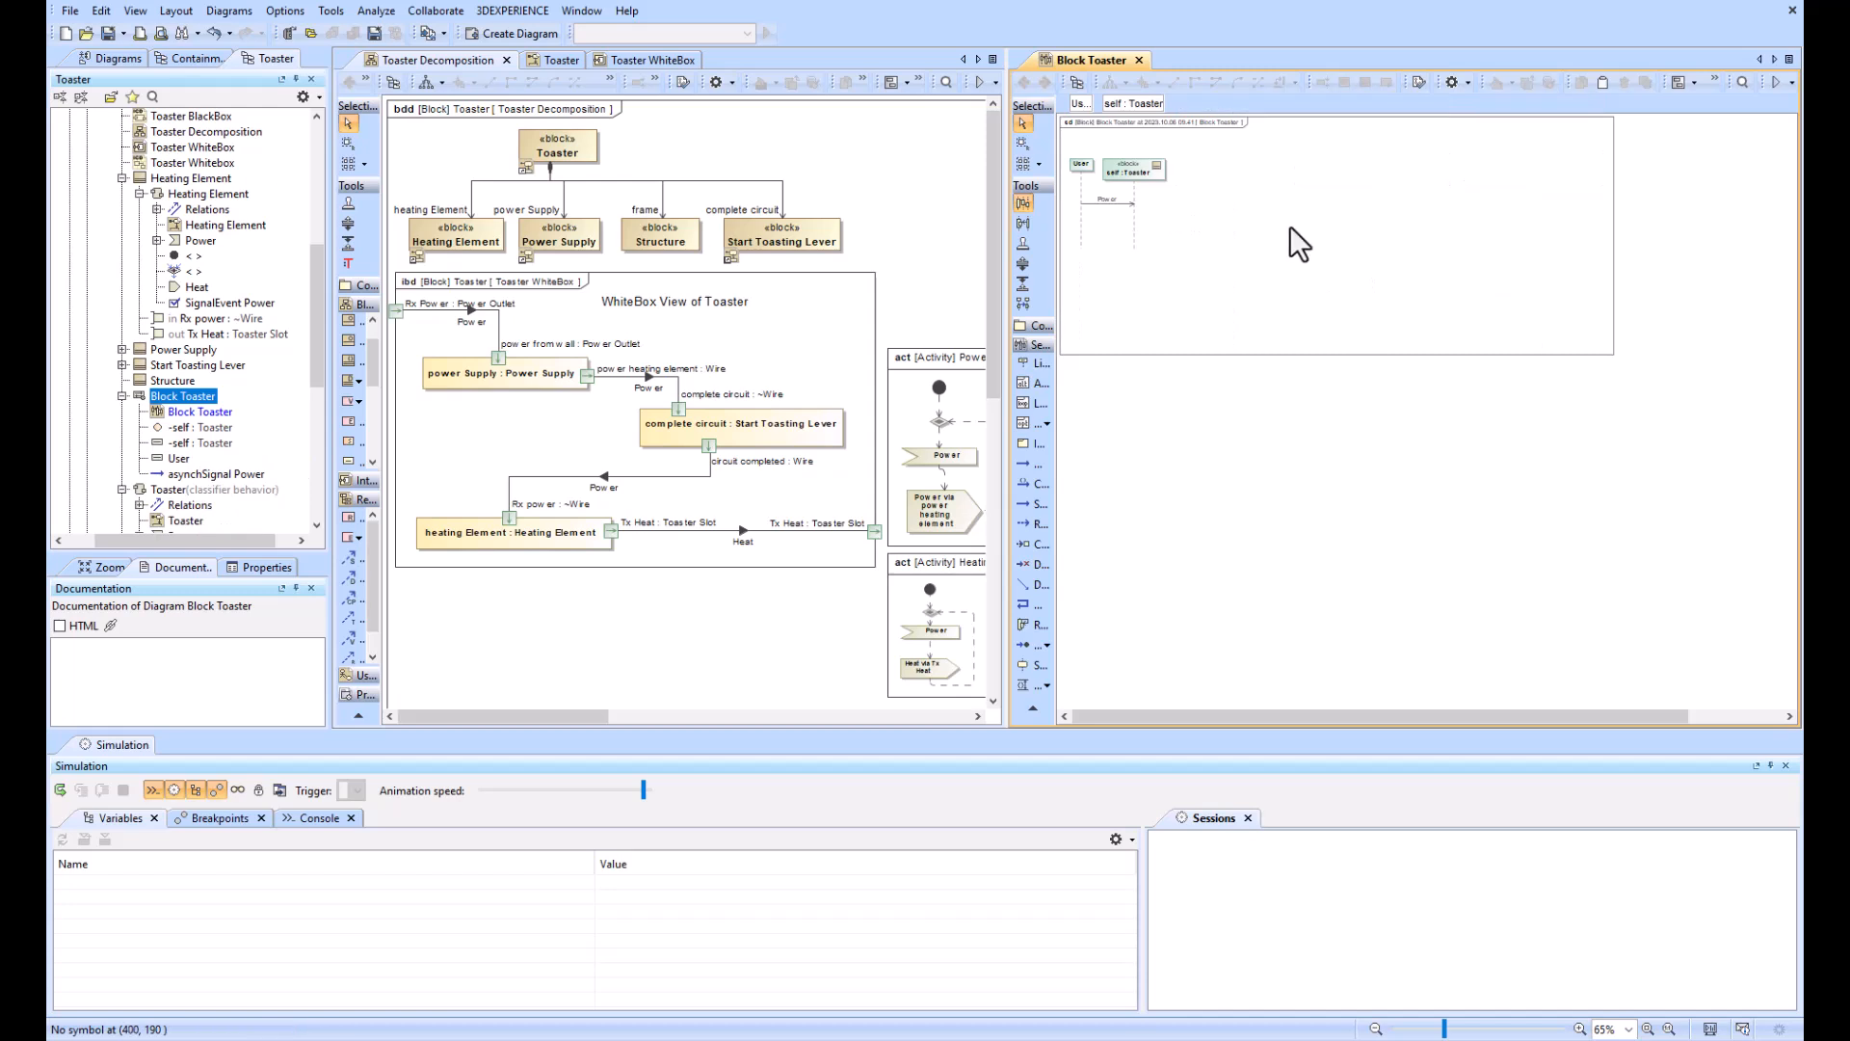
left_click(1577, 356)
left_click(1603, 356)
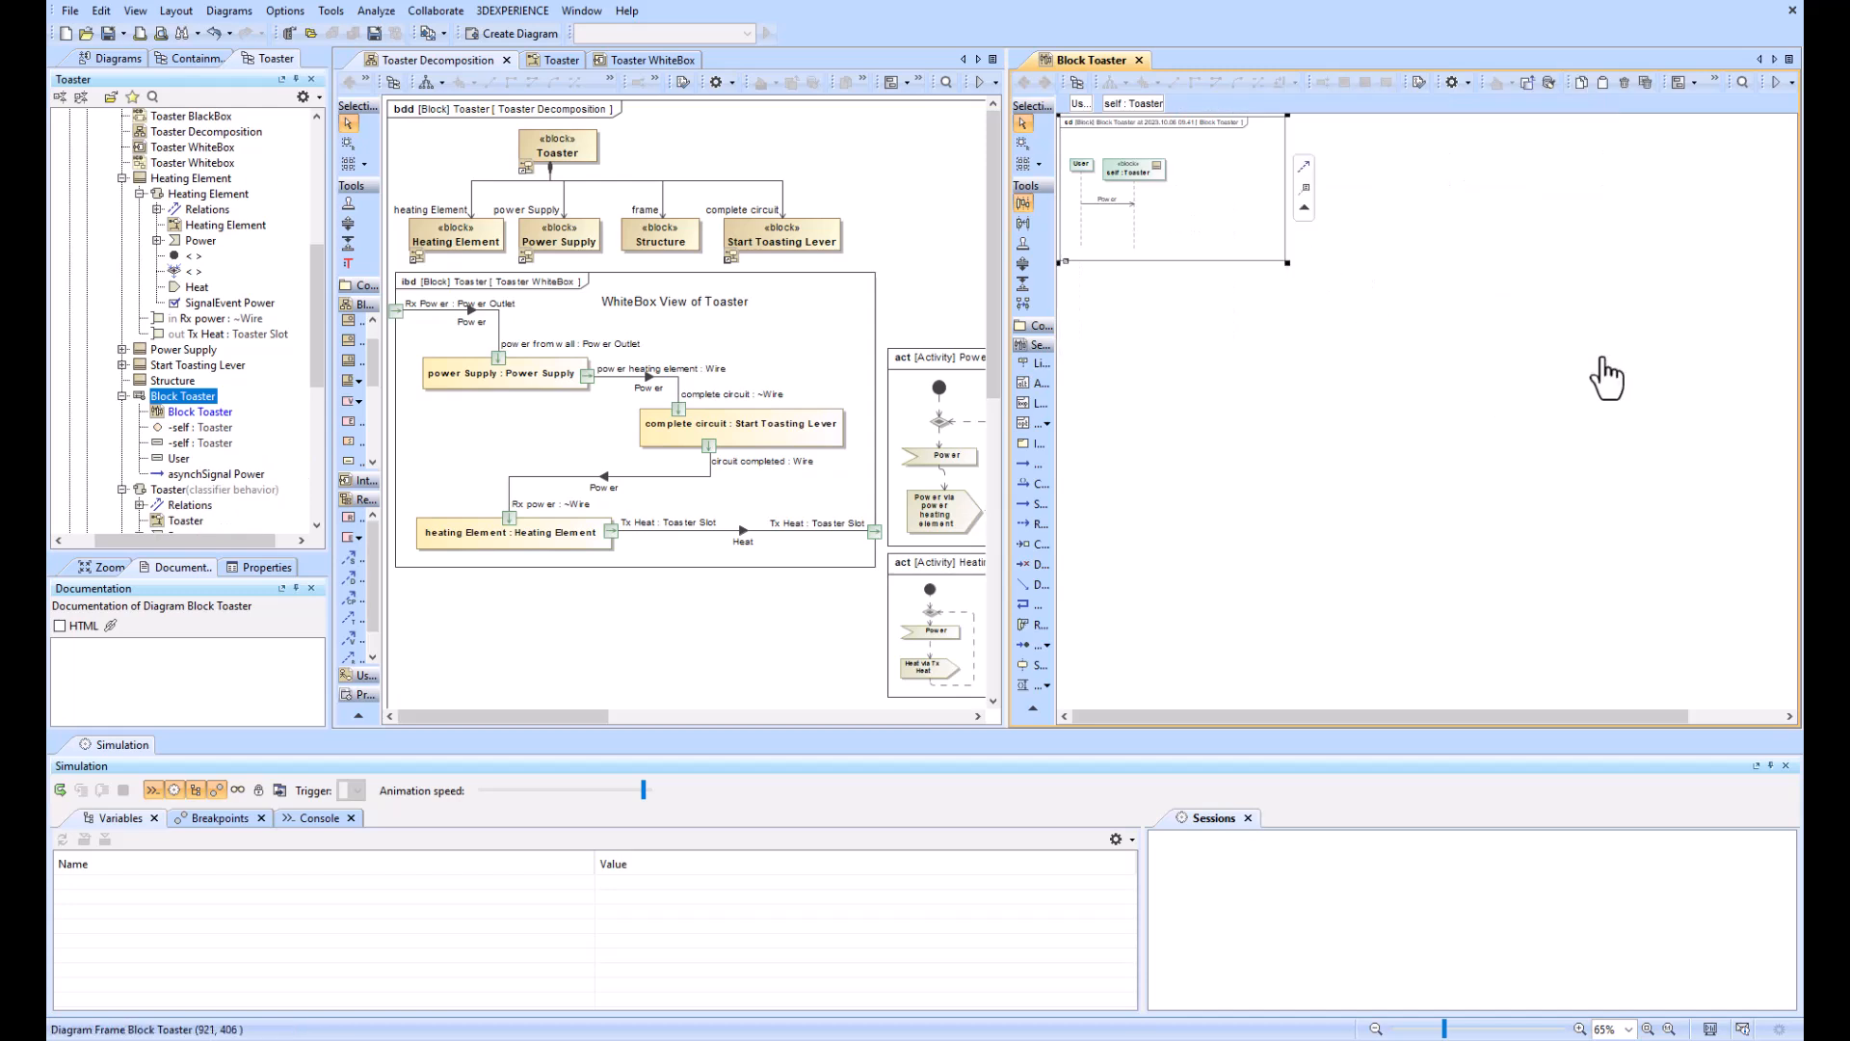
left_click(1645, 1028)
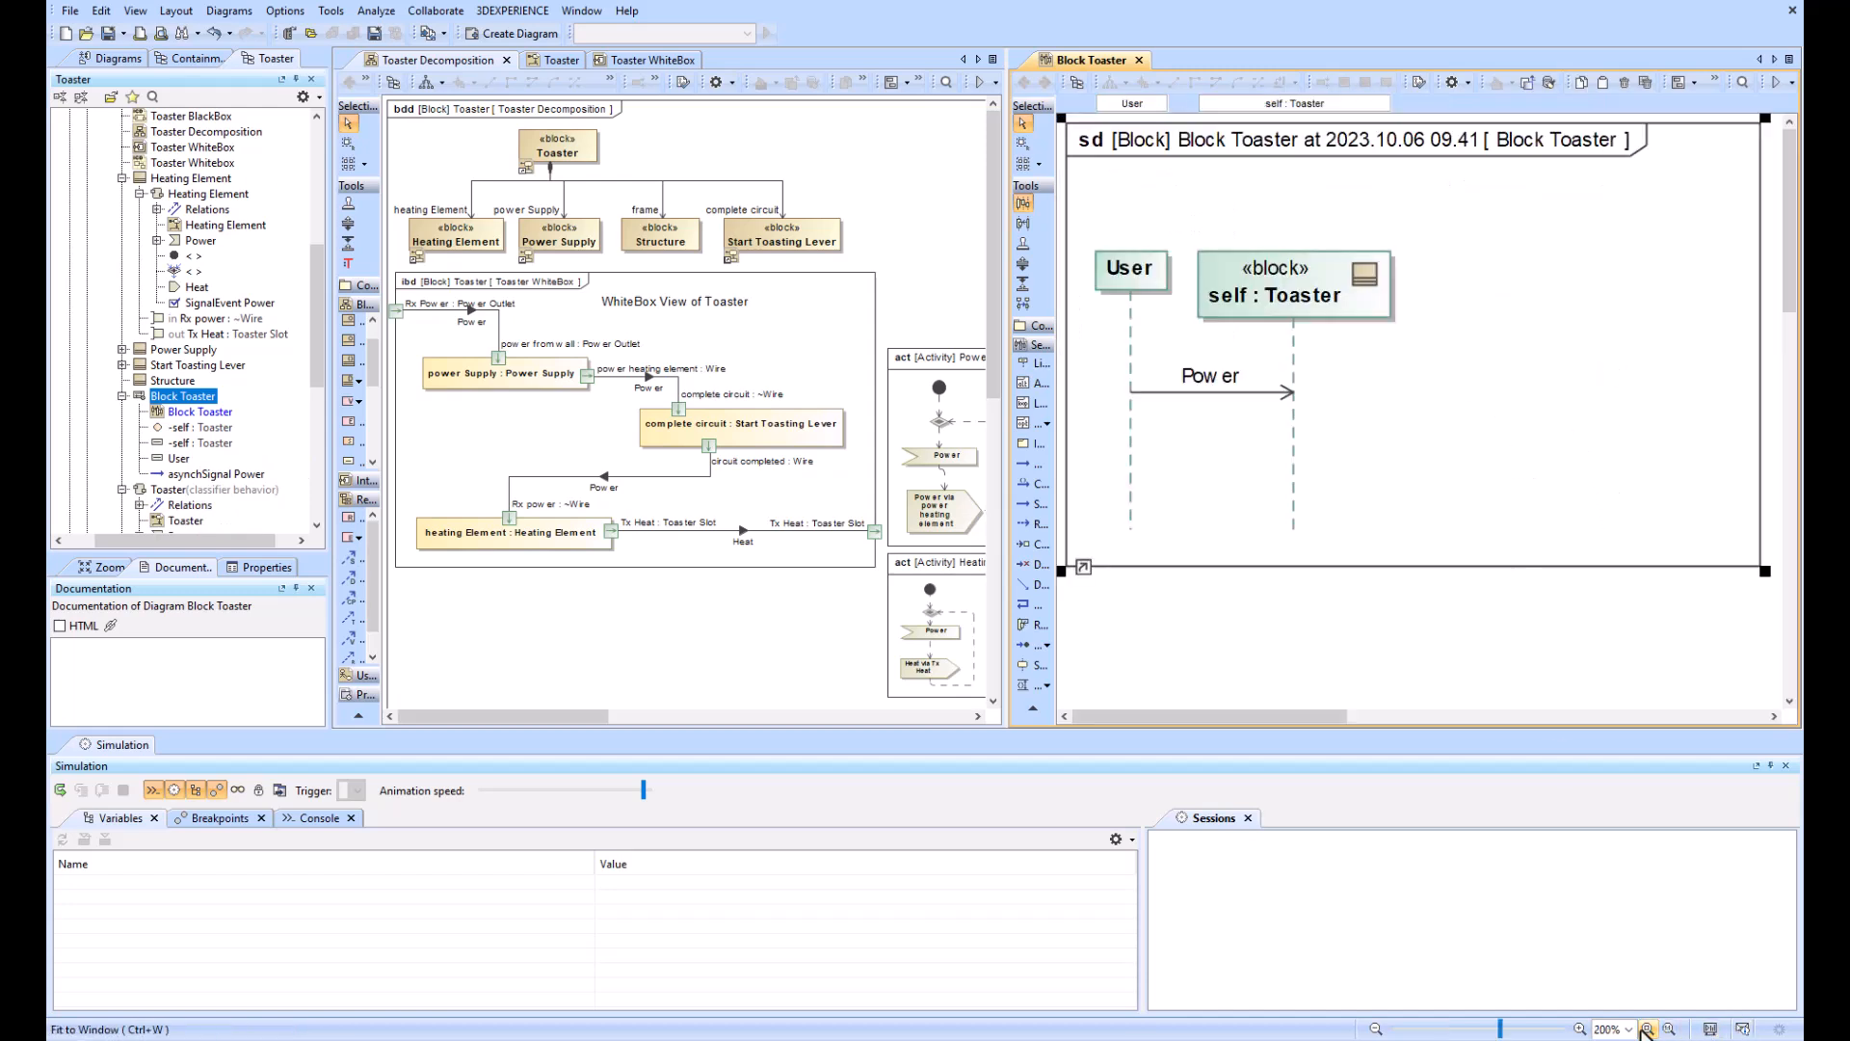
Step: Run the Block Toaster interaction with its context and start the simulation to observe the Power flow through the Toaster WhiteBox
left_click(176, 395)
right_click(177, 391)
mouse_move(283, 859)
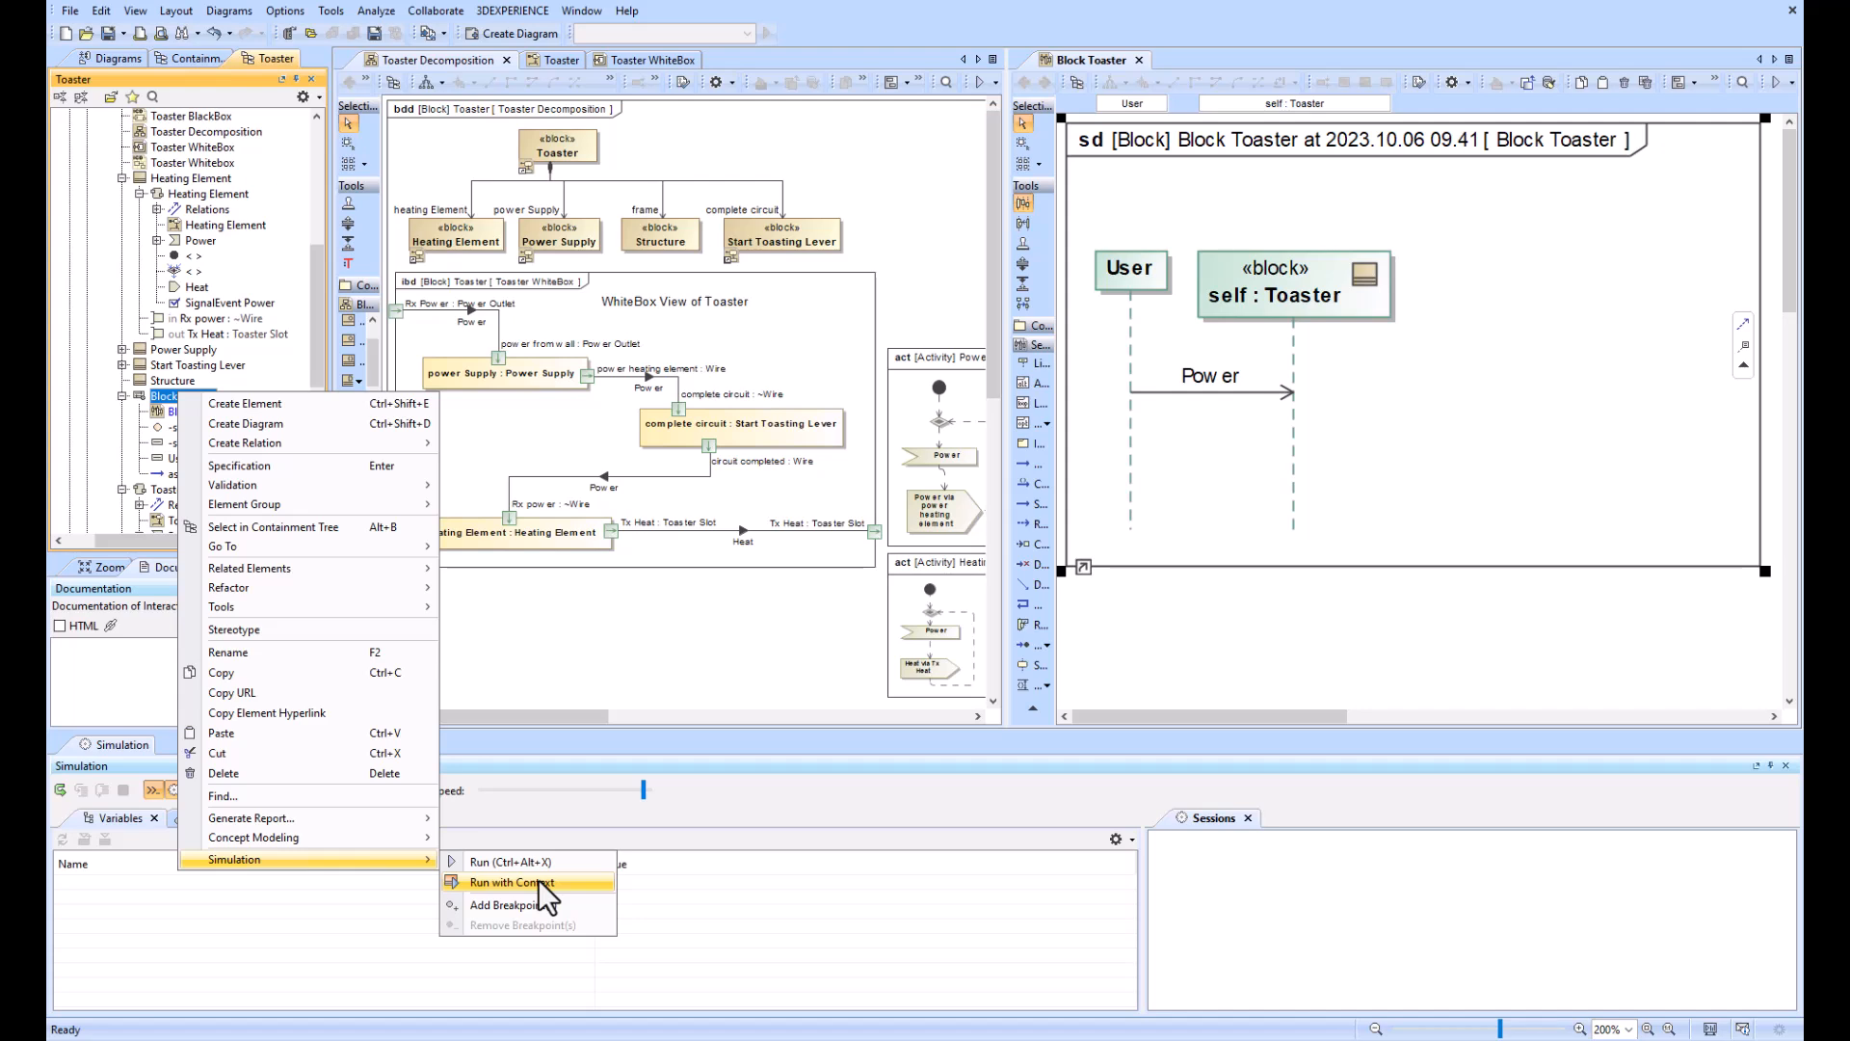
left_click(540, 882)
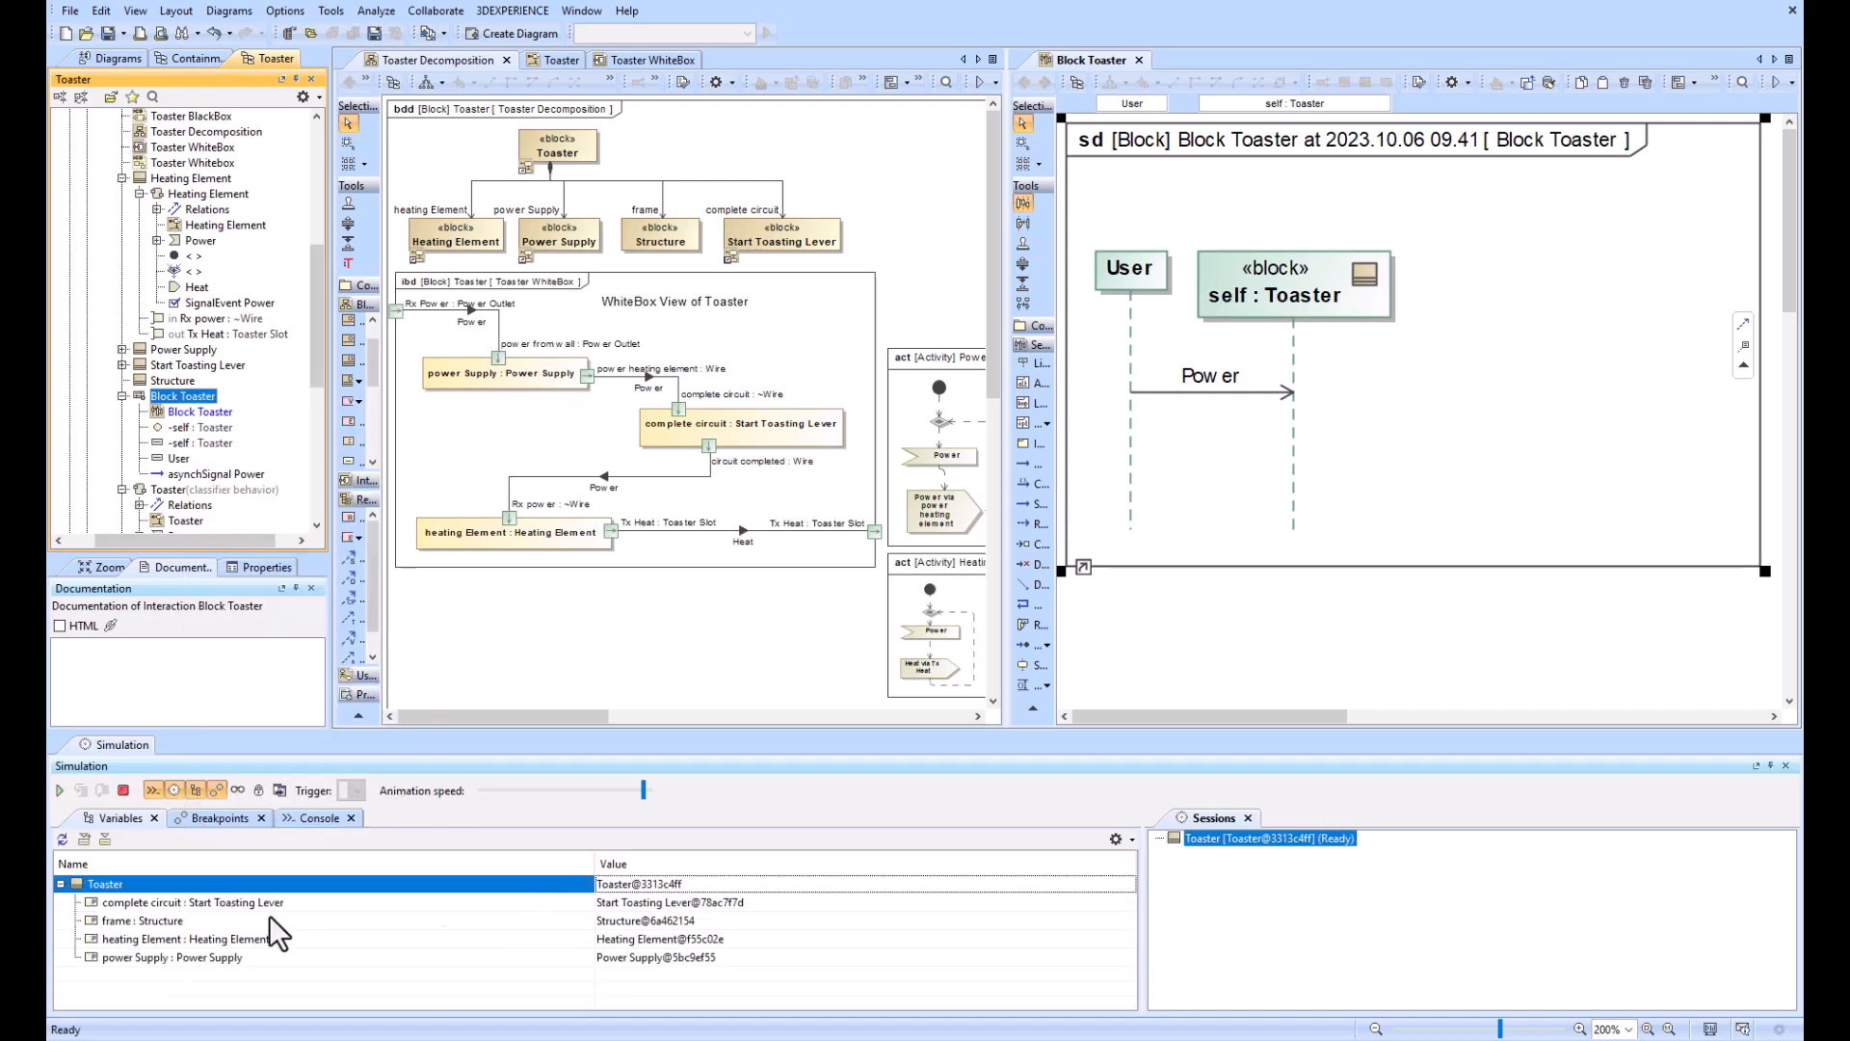
left_click(61, 789)
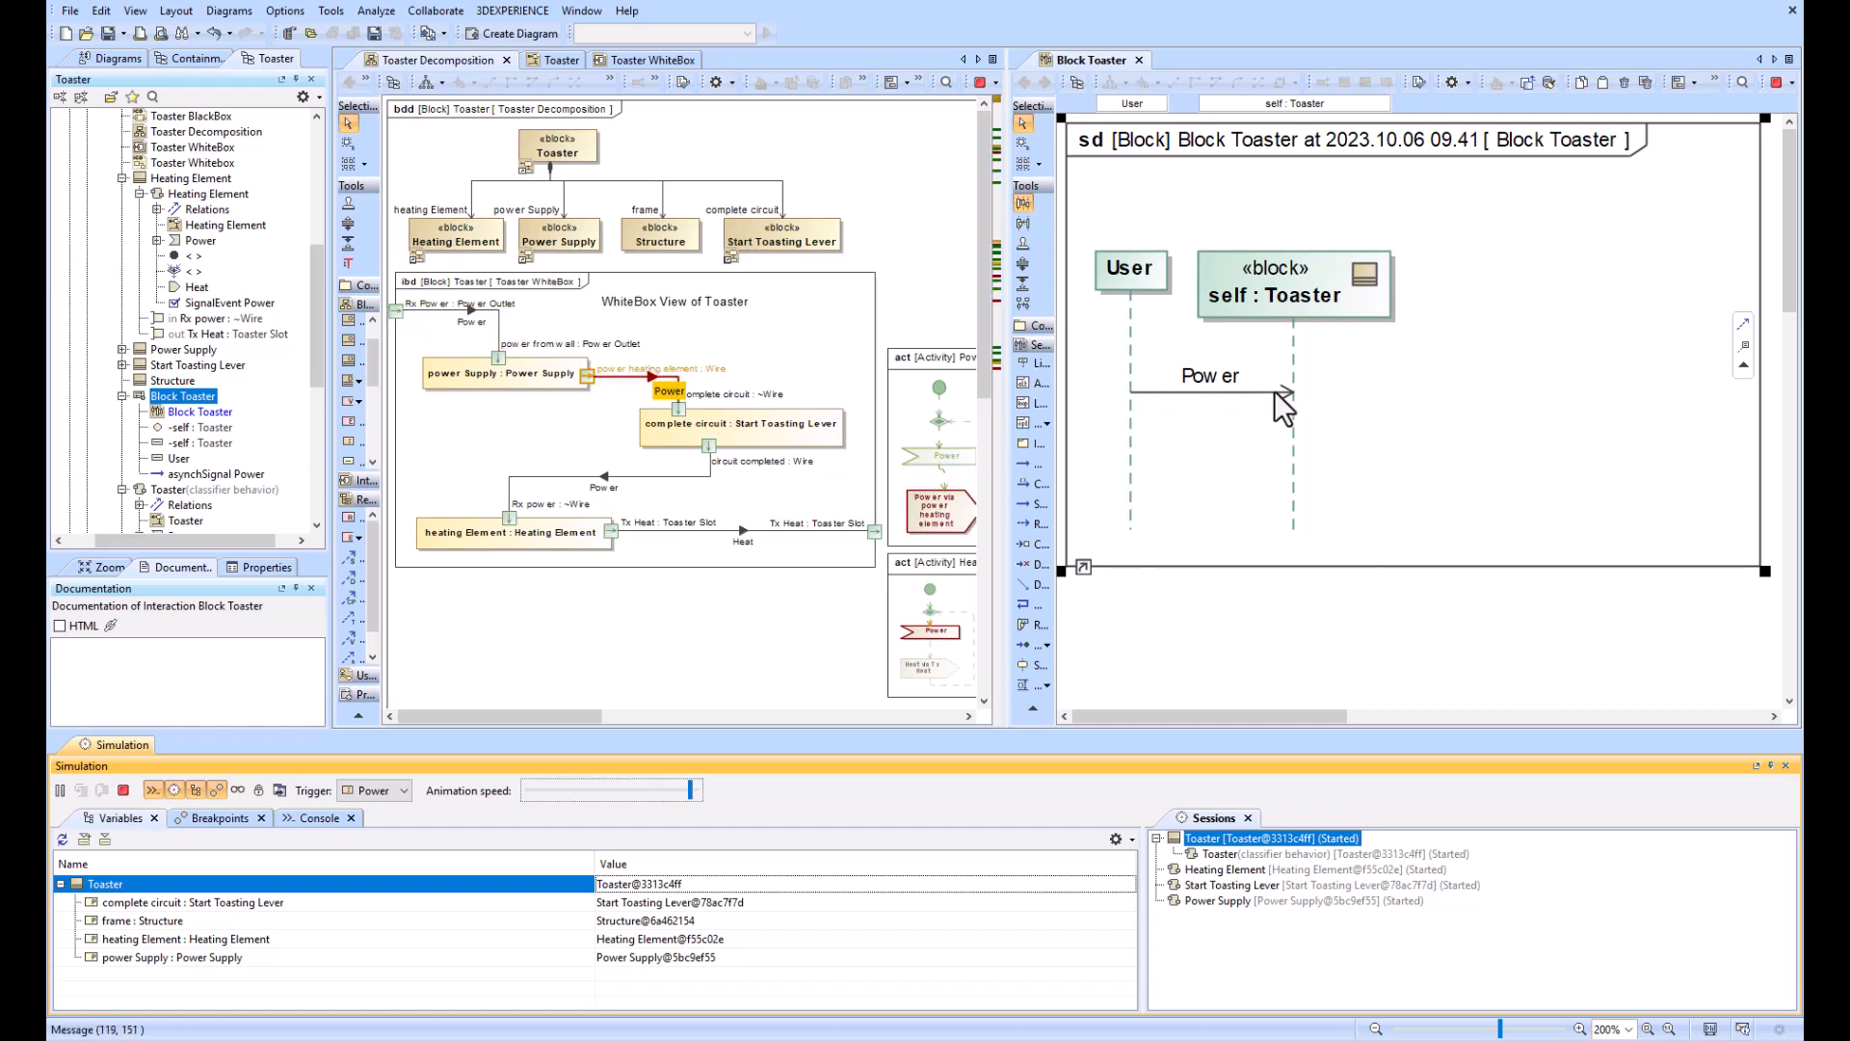
scroll(726, 424, "down", 1)
mouse_move(588, 716)
left_mouse_down()
mouse_move(698, 716)
mouse_move(570, 716)
left_mouse_up()
scroll(582, 597, "up", 1)
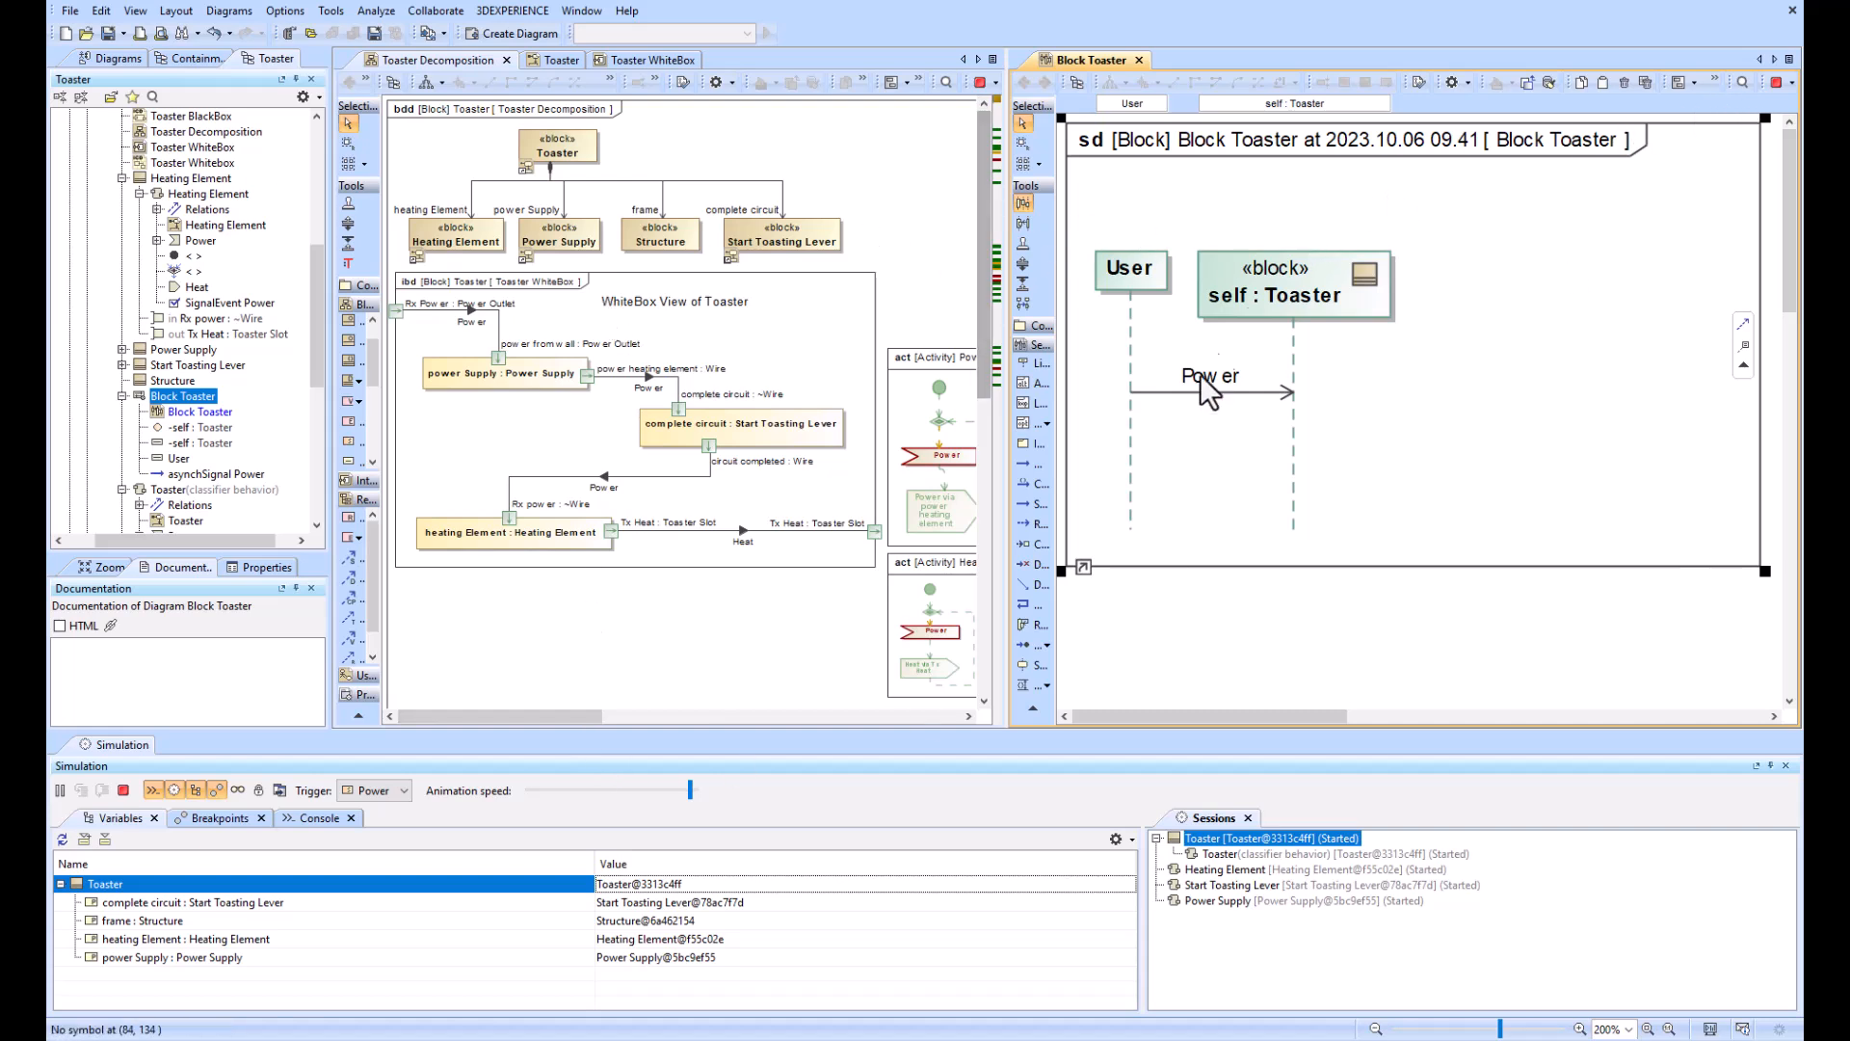
Step: Add a second message from the User lifeline to the Toaster lifeline below the first and assign the Power signal to it
left_click(1131, 455)
left_click_drag(1175, 420, 1291, 493)
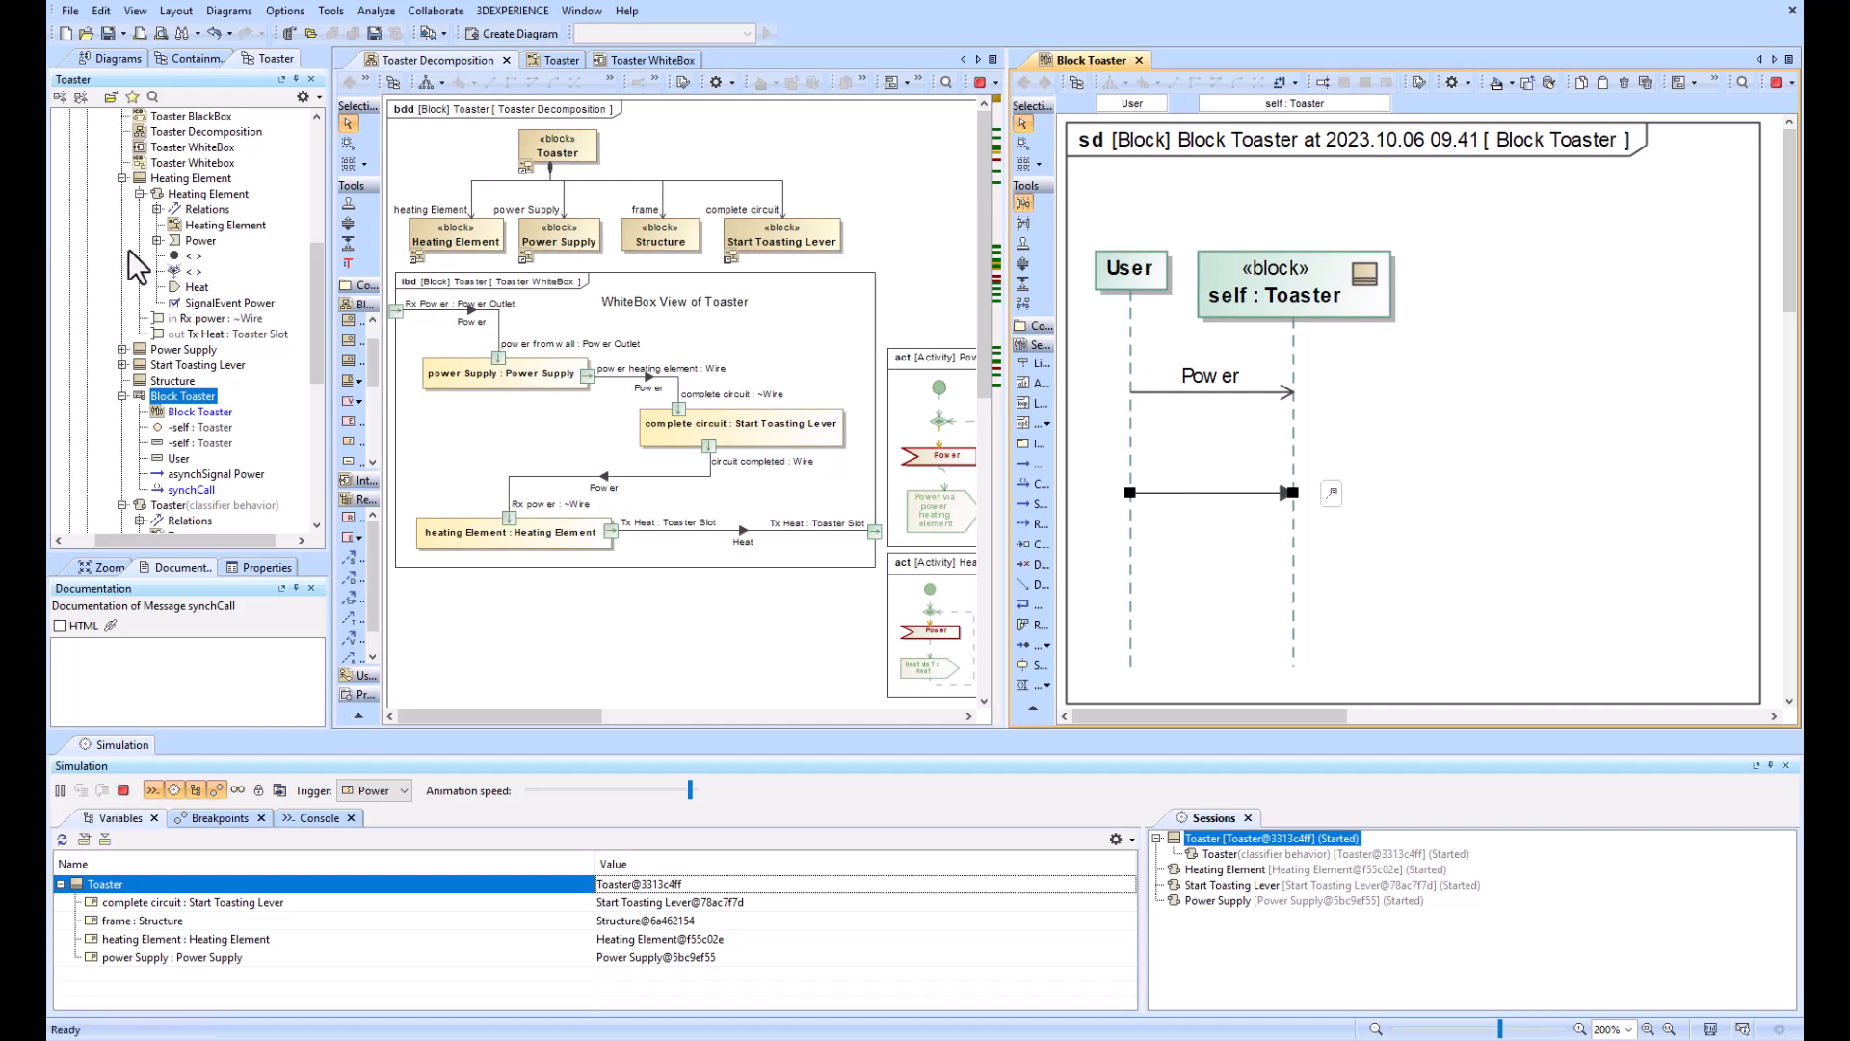
scroll(164, 241, "up", 8)
left_click(96, 226)
left_click_drag(100, 228, 1266, 497)
left_click(1483, 479)
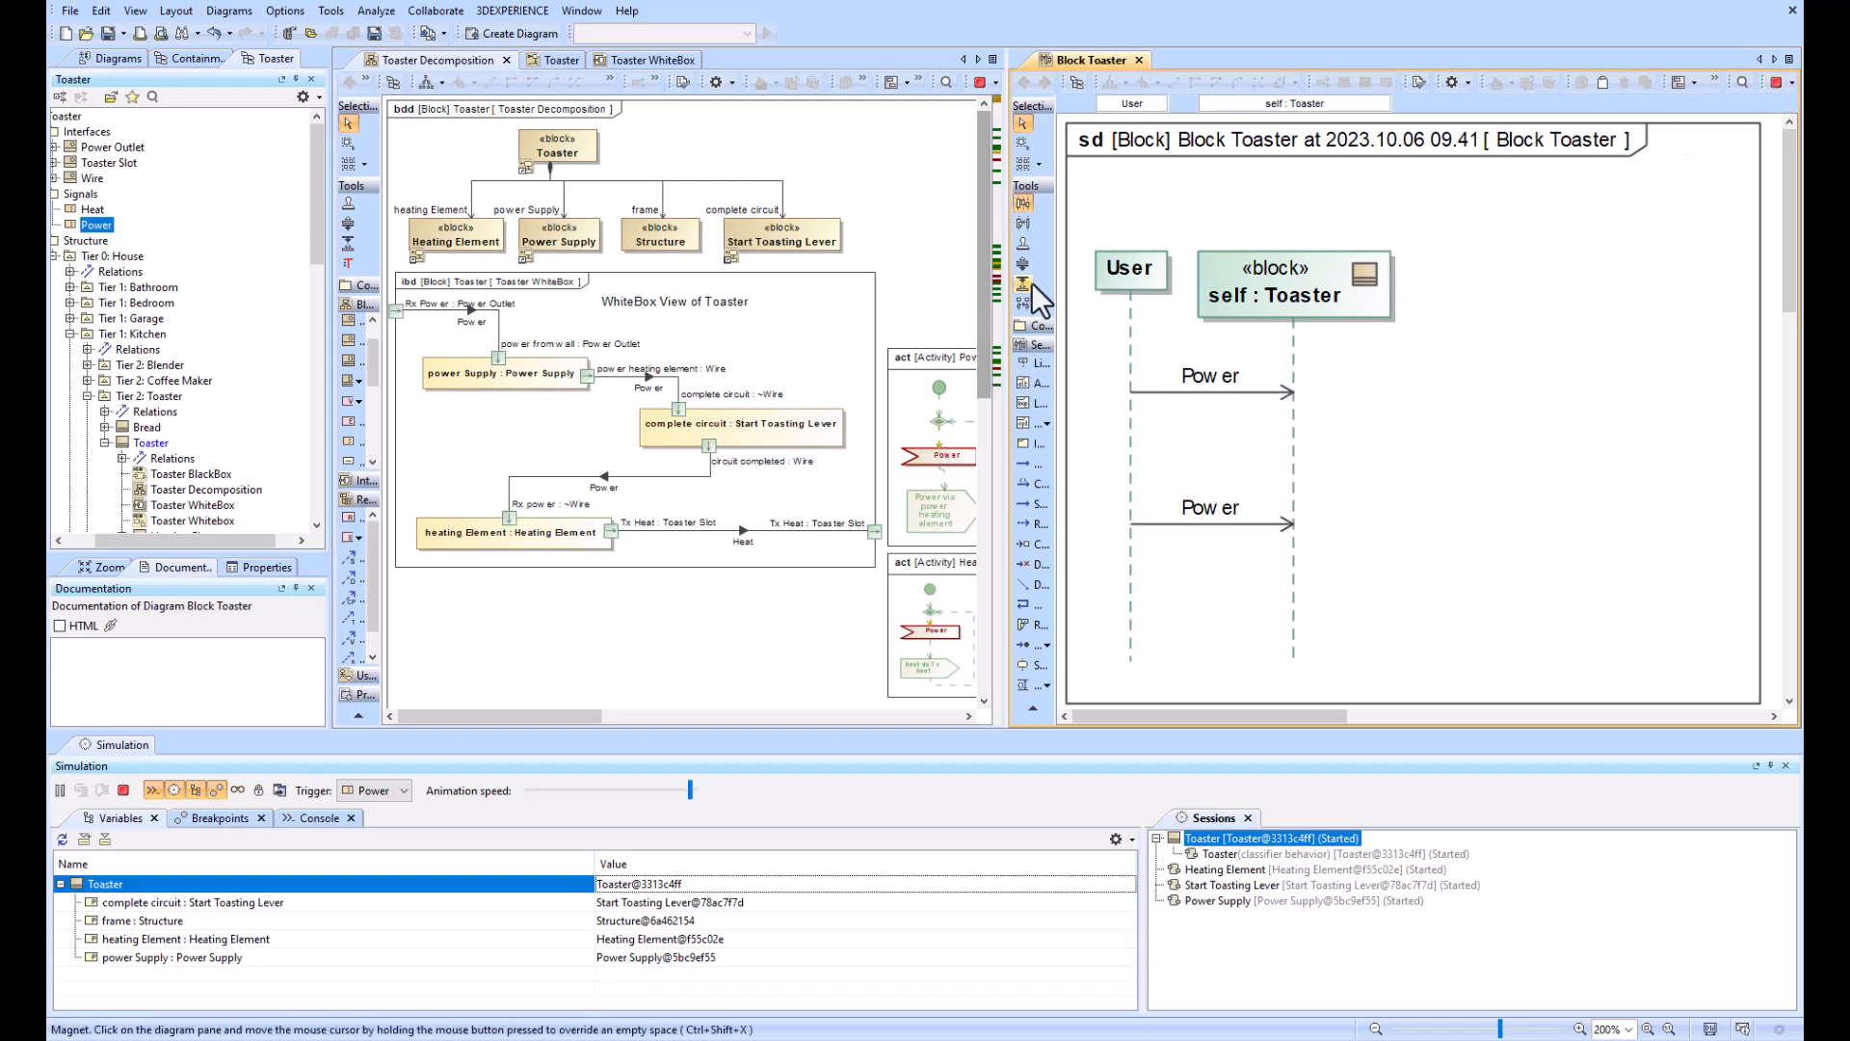
Step: Add a duration constraint of 4sec between the two Power messages on the Toaster lifeline
left_click_drag(1054, 413, 1118, 411)
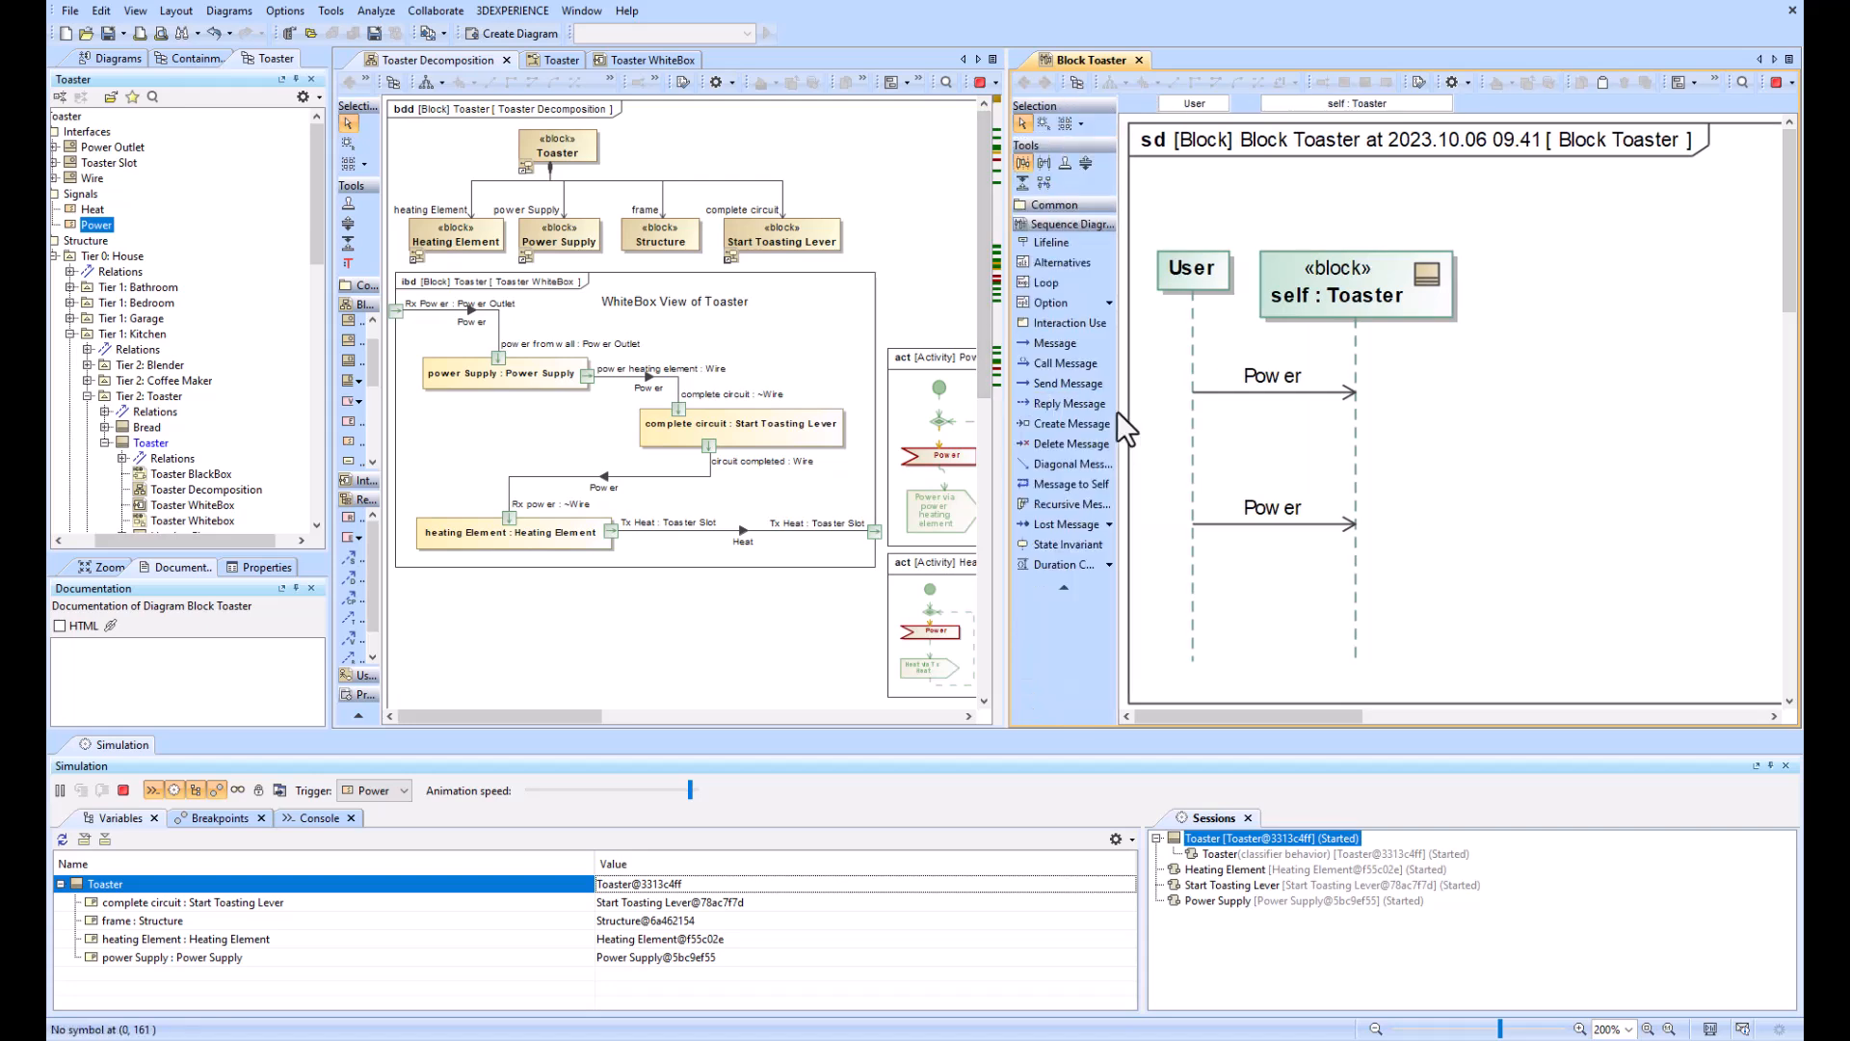
left_click(1050, 565)
left_click(1328, 403)
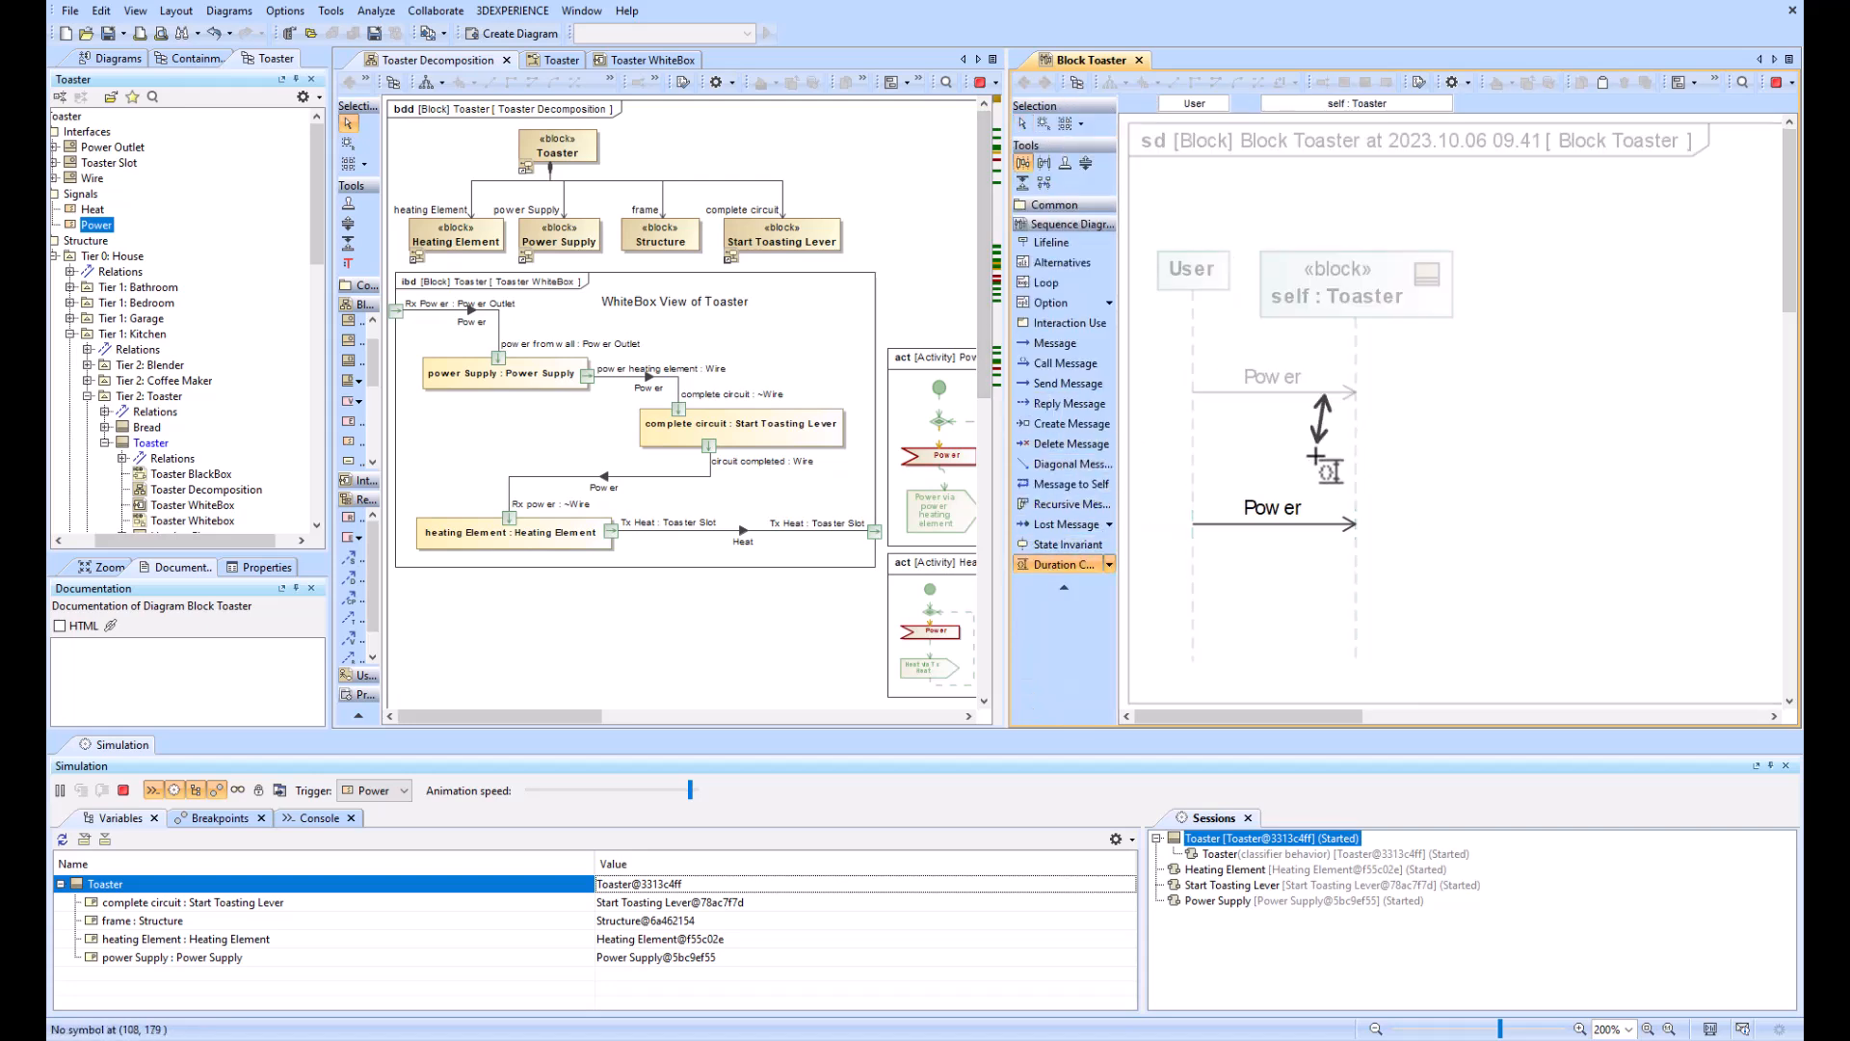
left_click(1330, 522)
left_click(1437, 449)
type("4sec")
left_click(1583, 449)
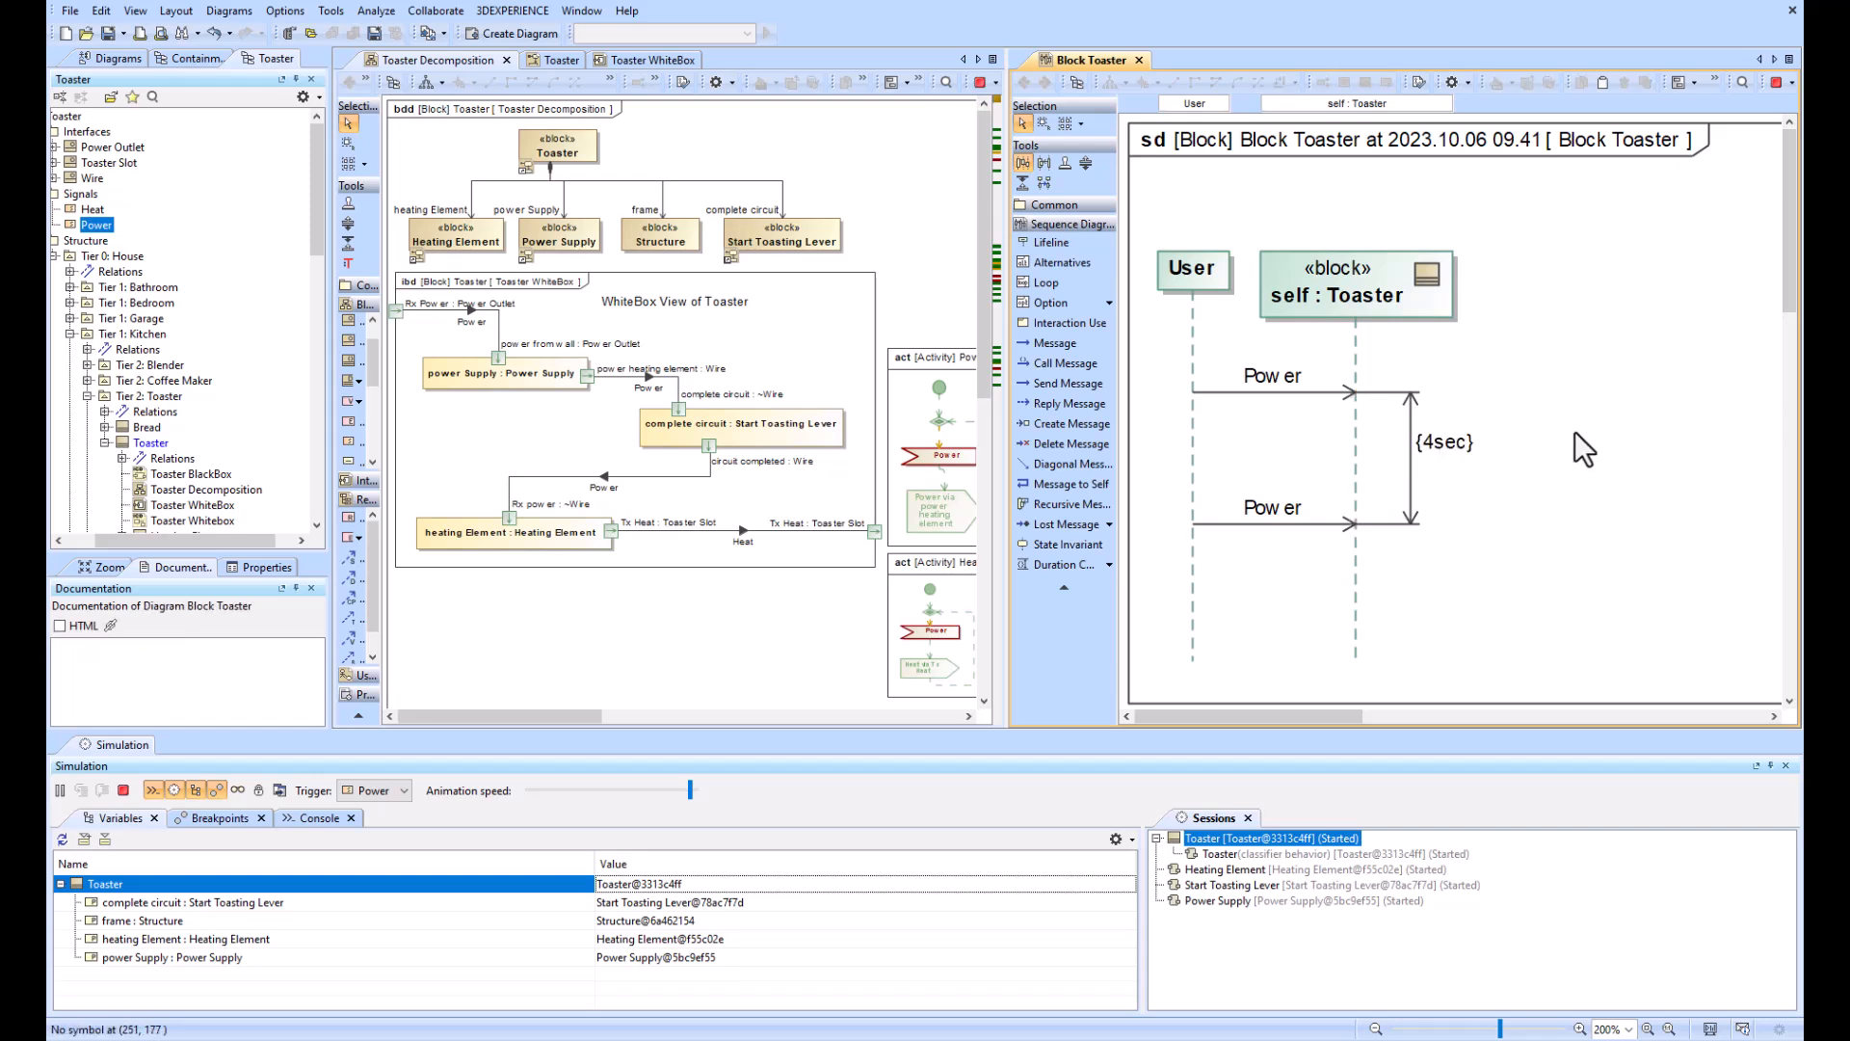
Step: End the running simulation and start the updated Block Toaster interaction again in its Toaster context
left_click(1775, 83)
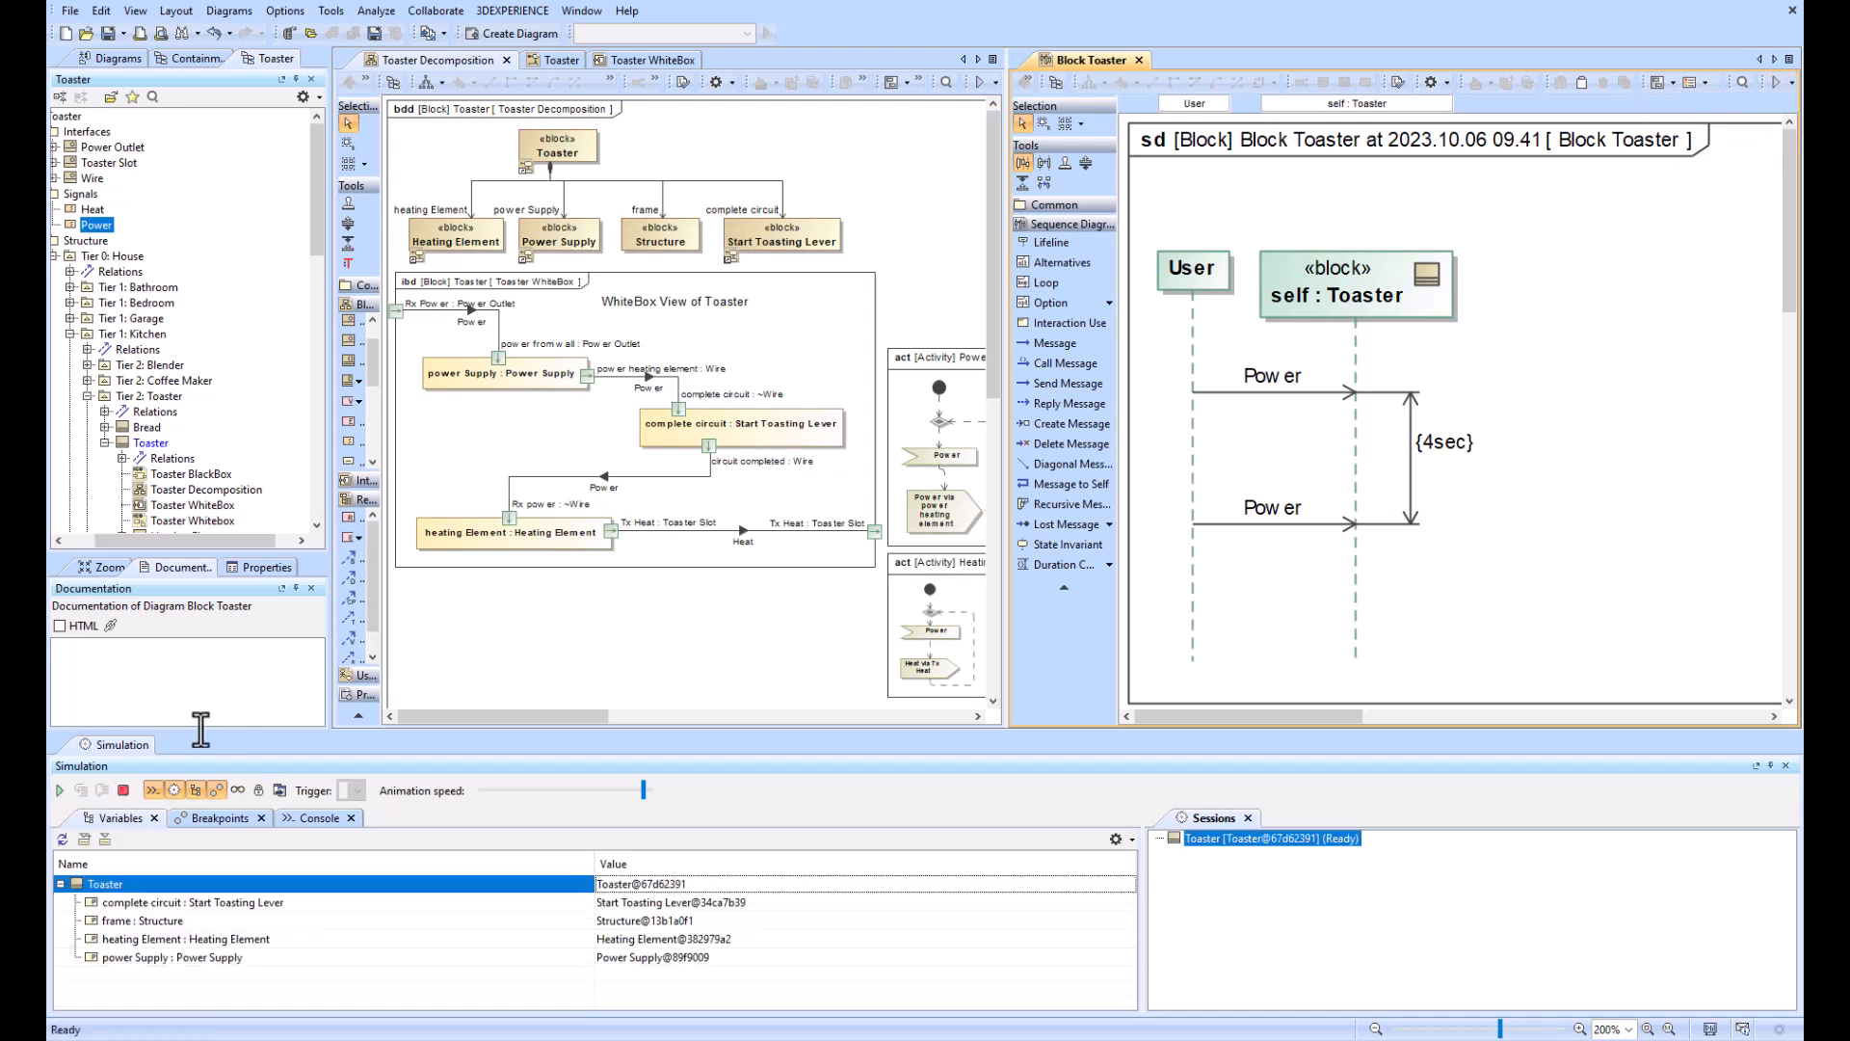
left_click(60, 790)
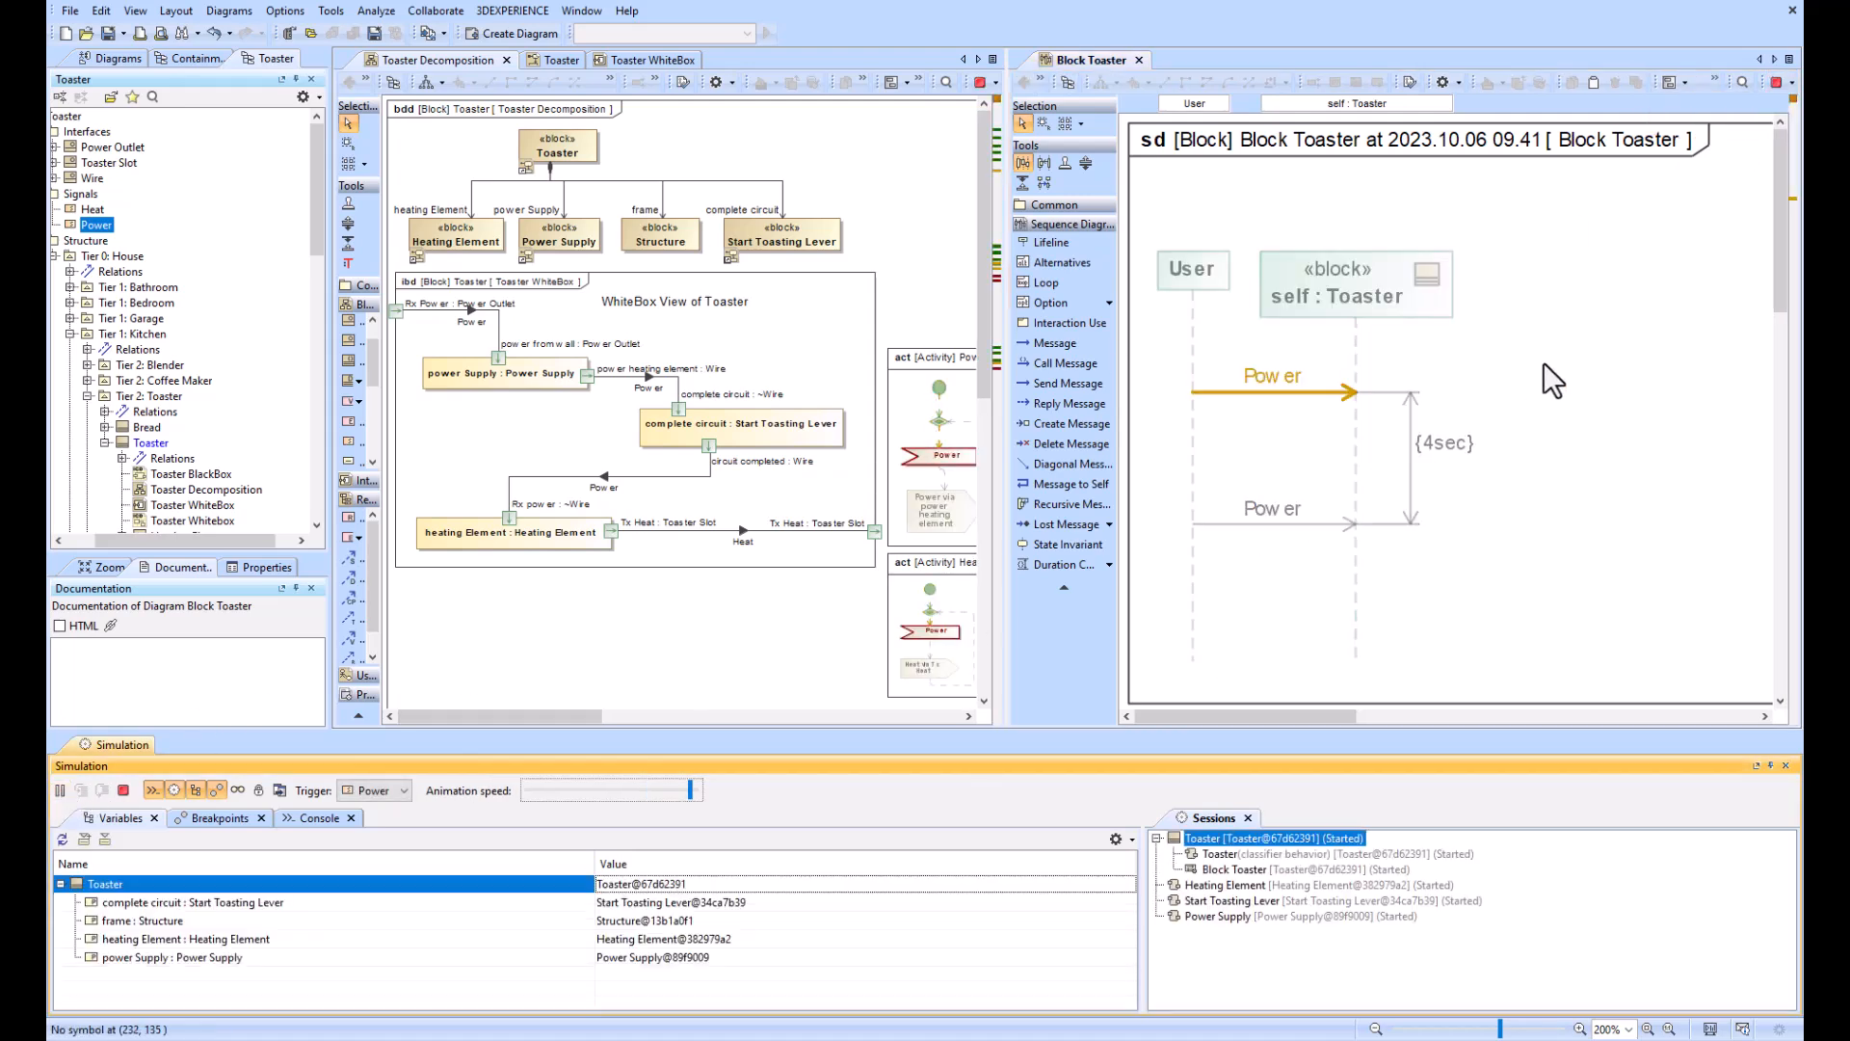